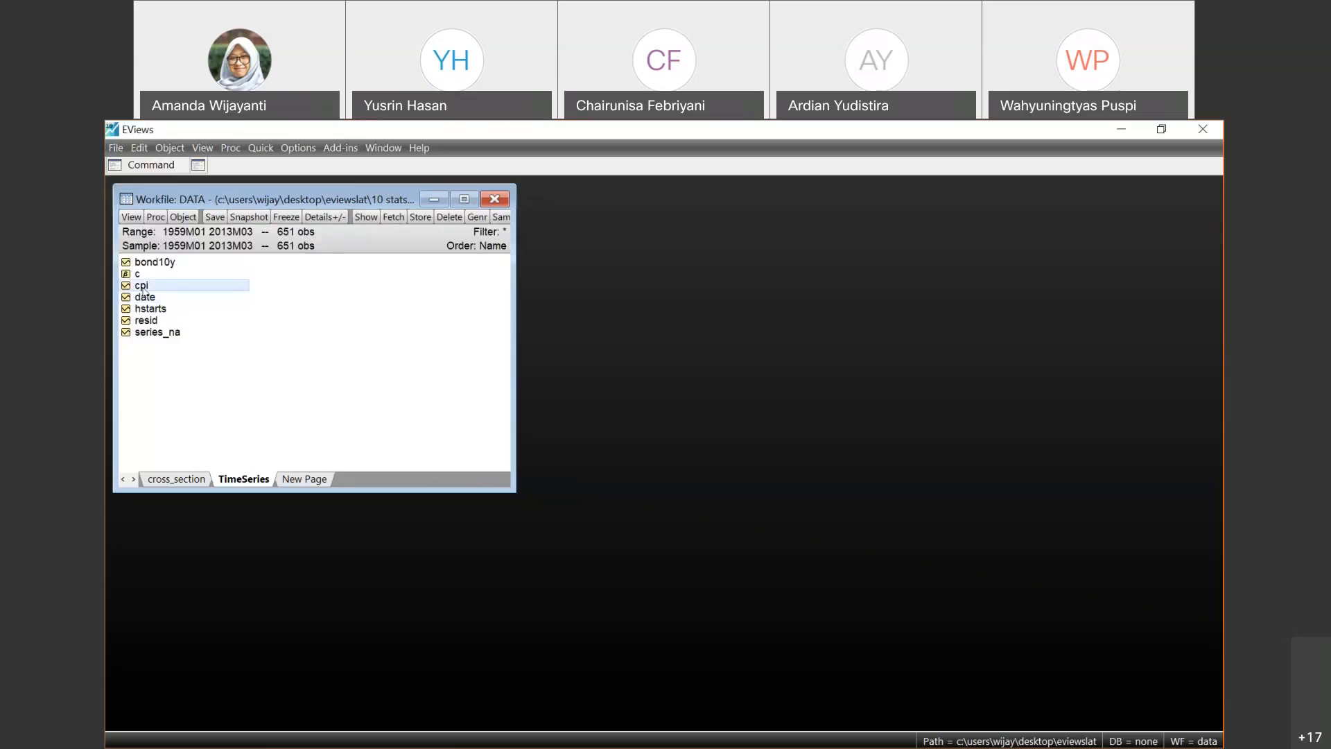
- Compare the objects on the cross_section and TimeSeries pages of the workfile, ending on the cross_section page
left_click(178, 479)
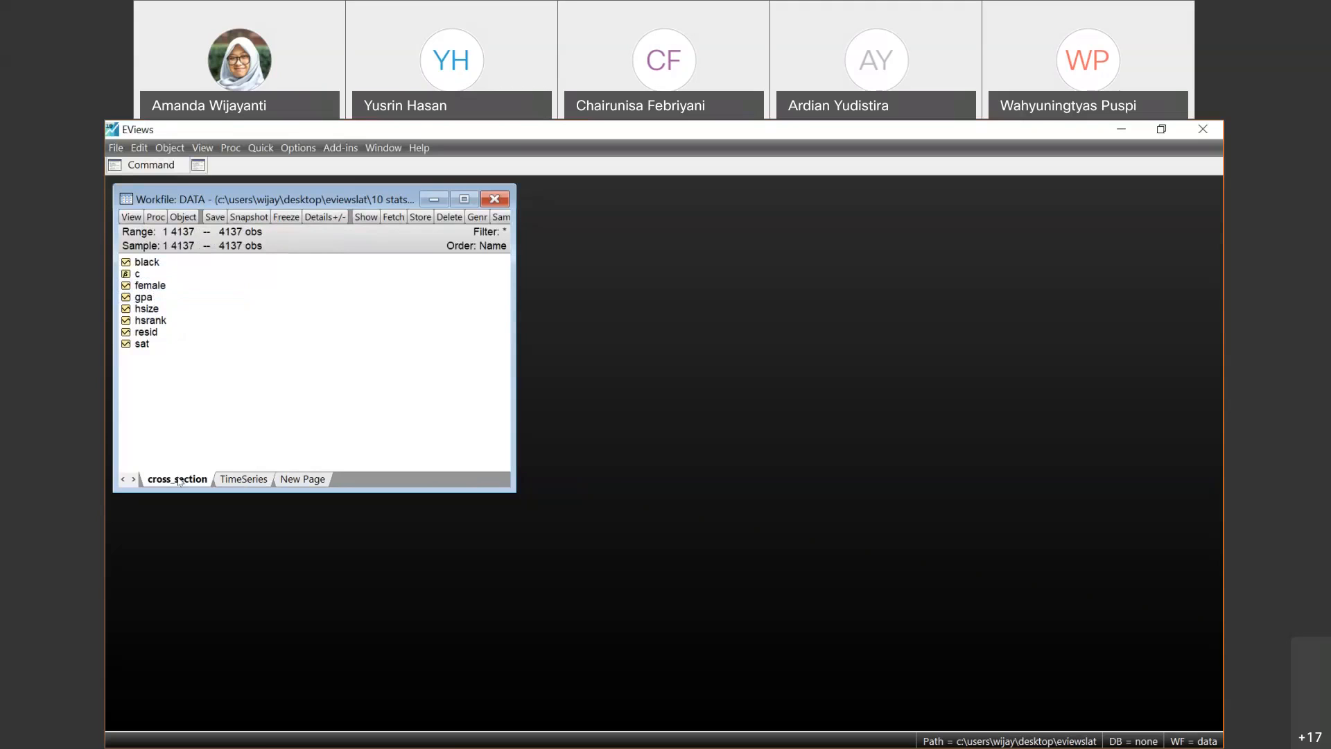
left_click(255, 483)
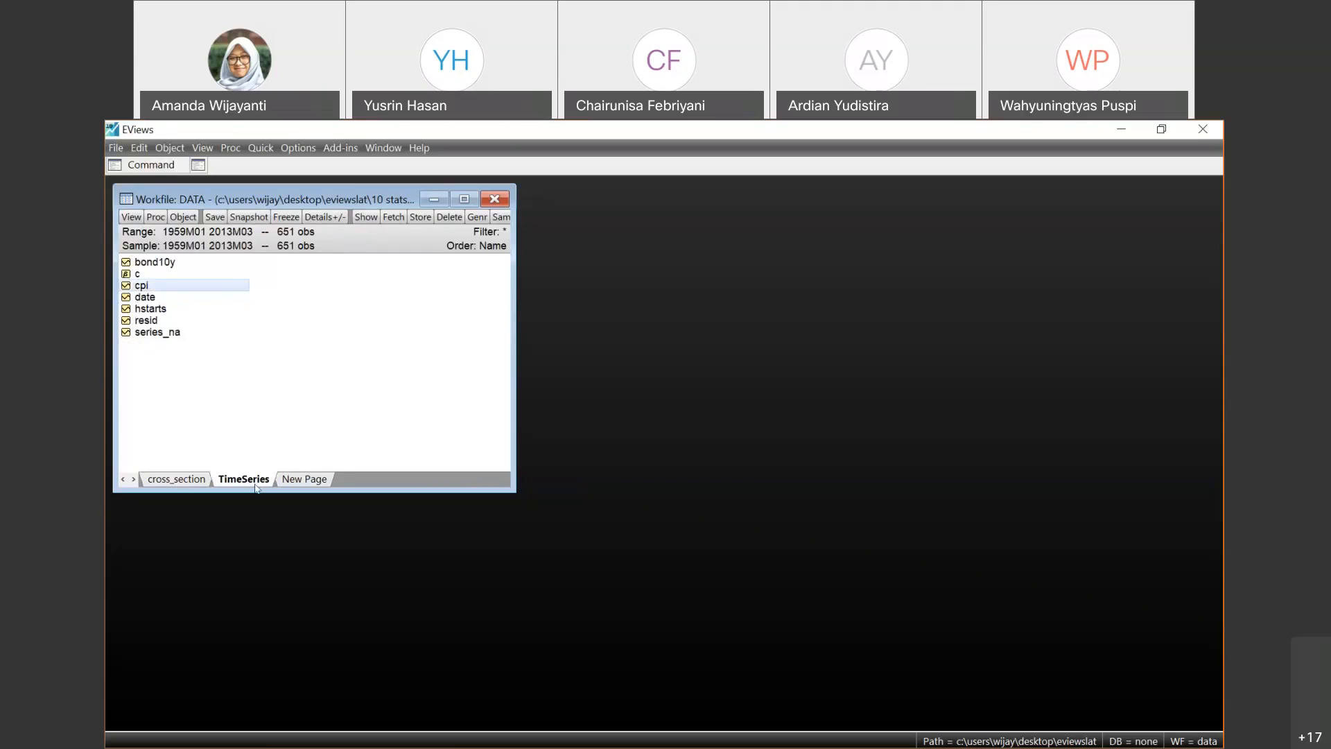
left_click(193, 480)
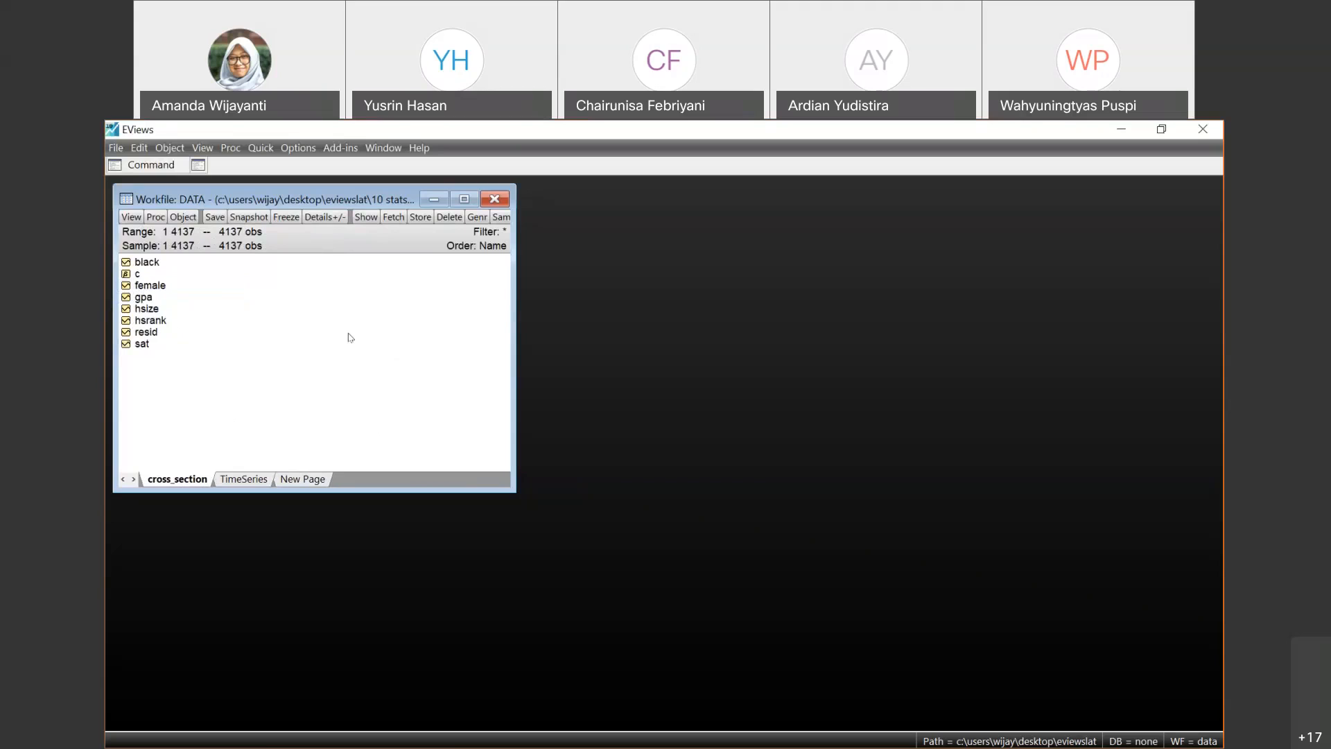
left_click(244, 479)
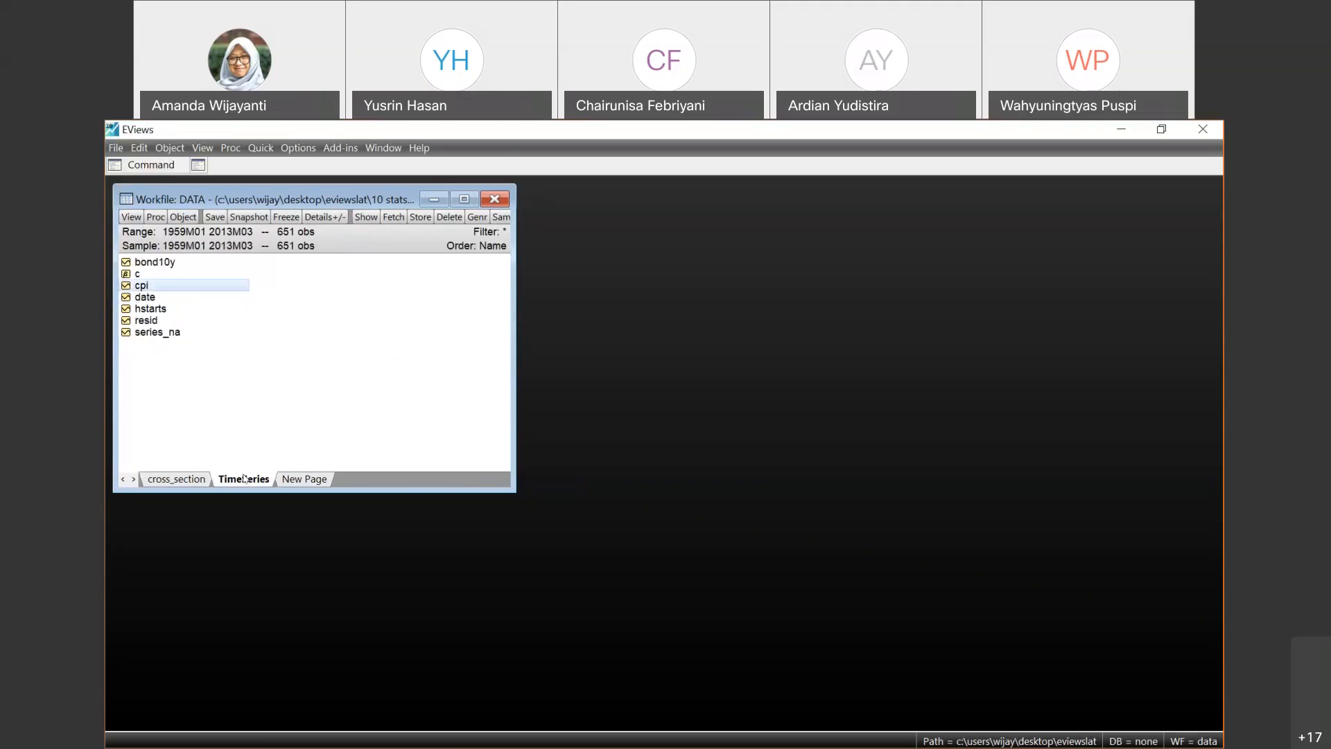
left_click(178, 480)
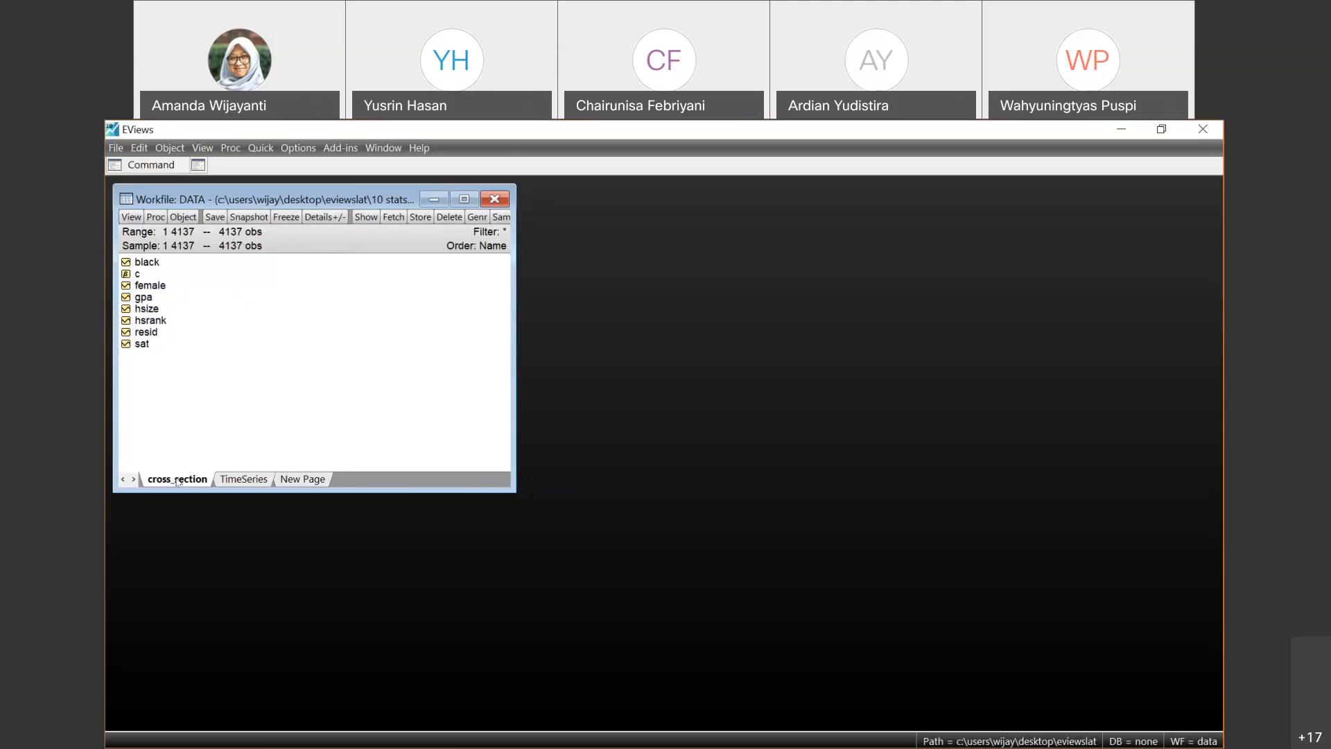
left_click(248, 479)
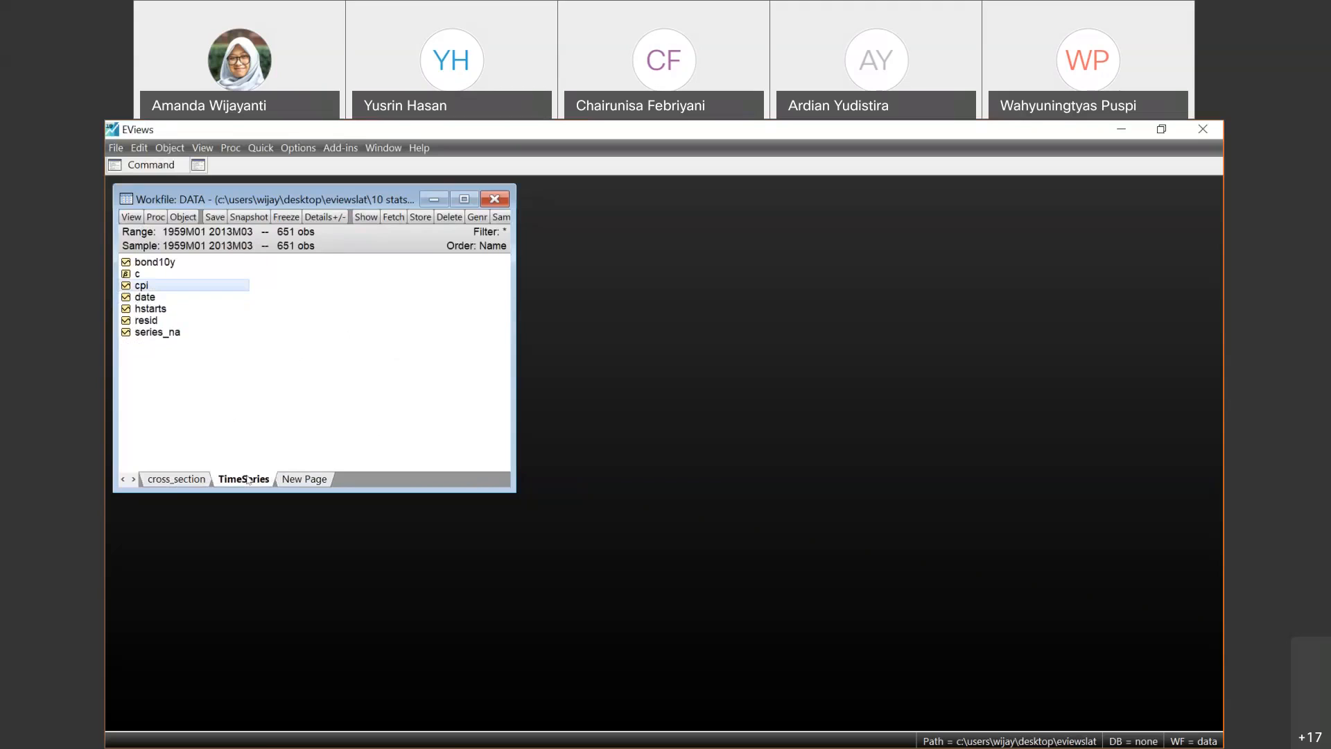
left_click(207, 479)
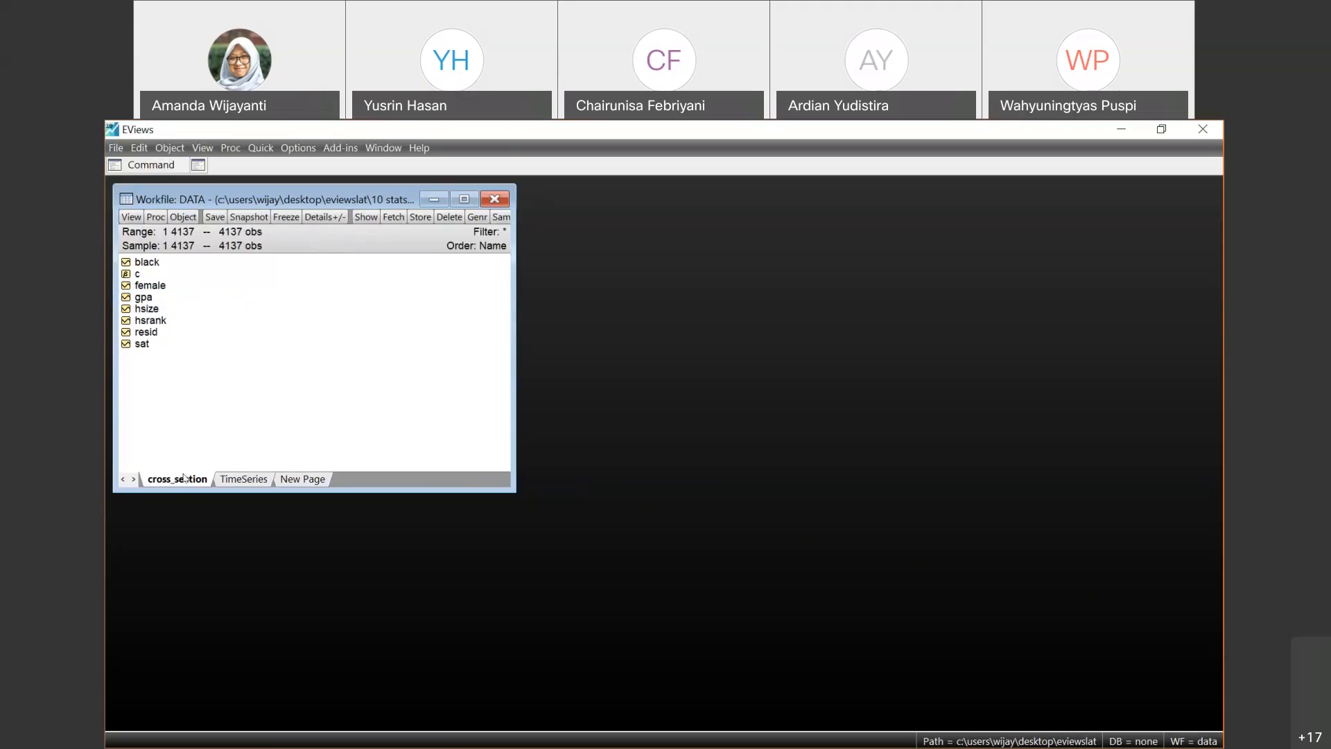
- Open the gpa series from the cross_section page and move its window clear of the workfile's object list
left_click(147, 299)
double_click(146, 298)
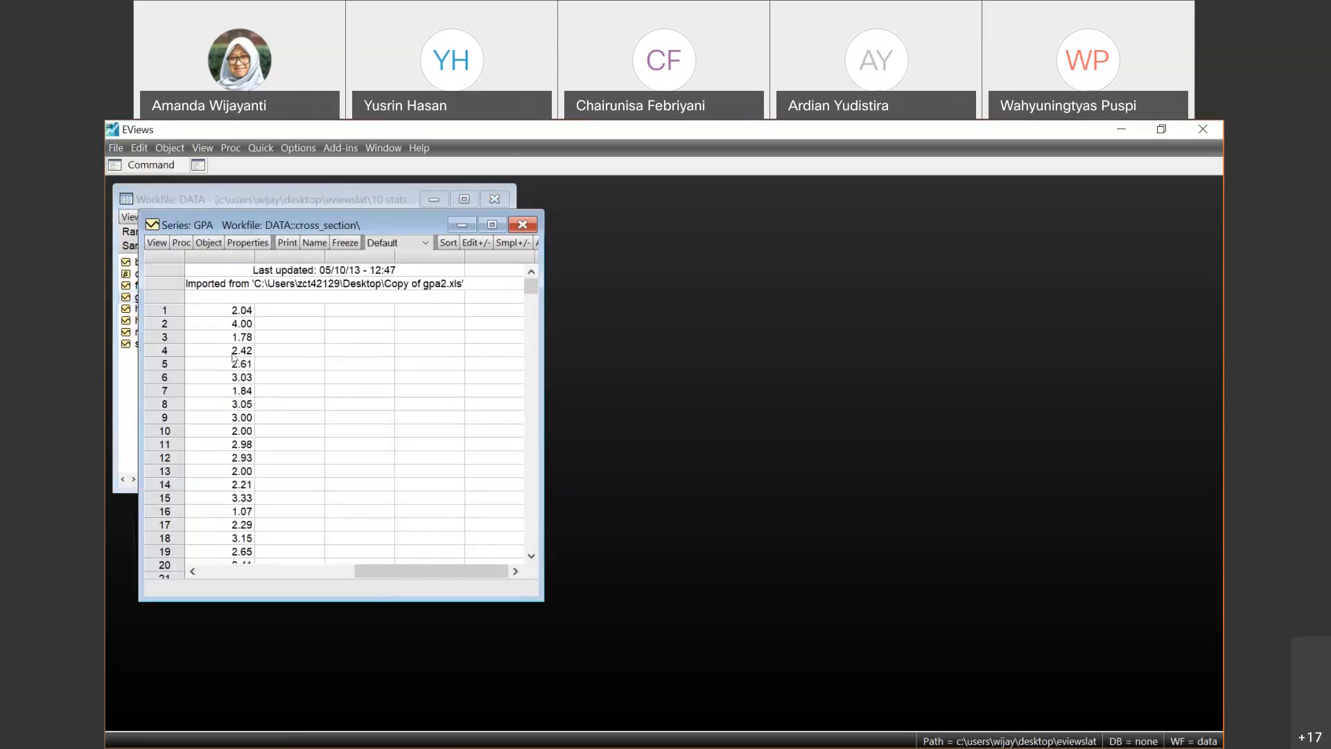
scroll(224, 428, "down", 1)
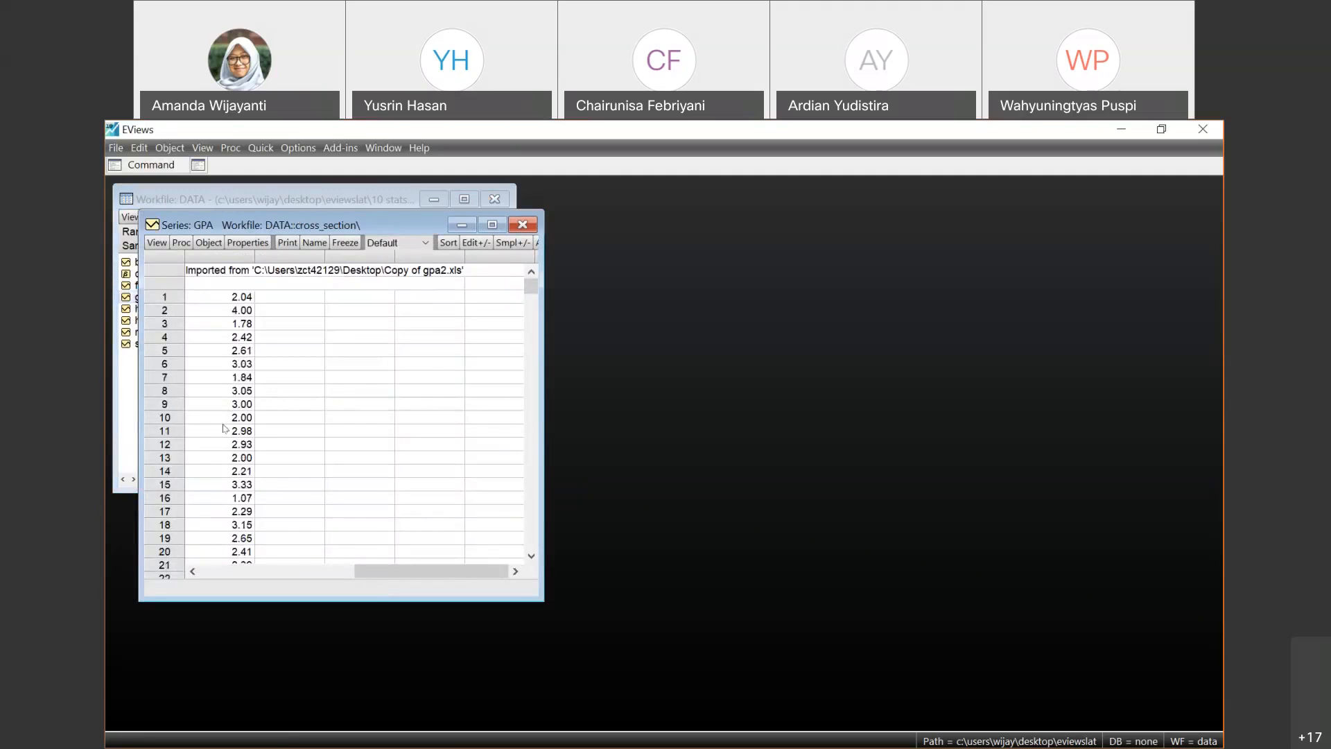
left_click(155, 242)
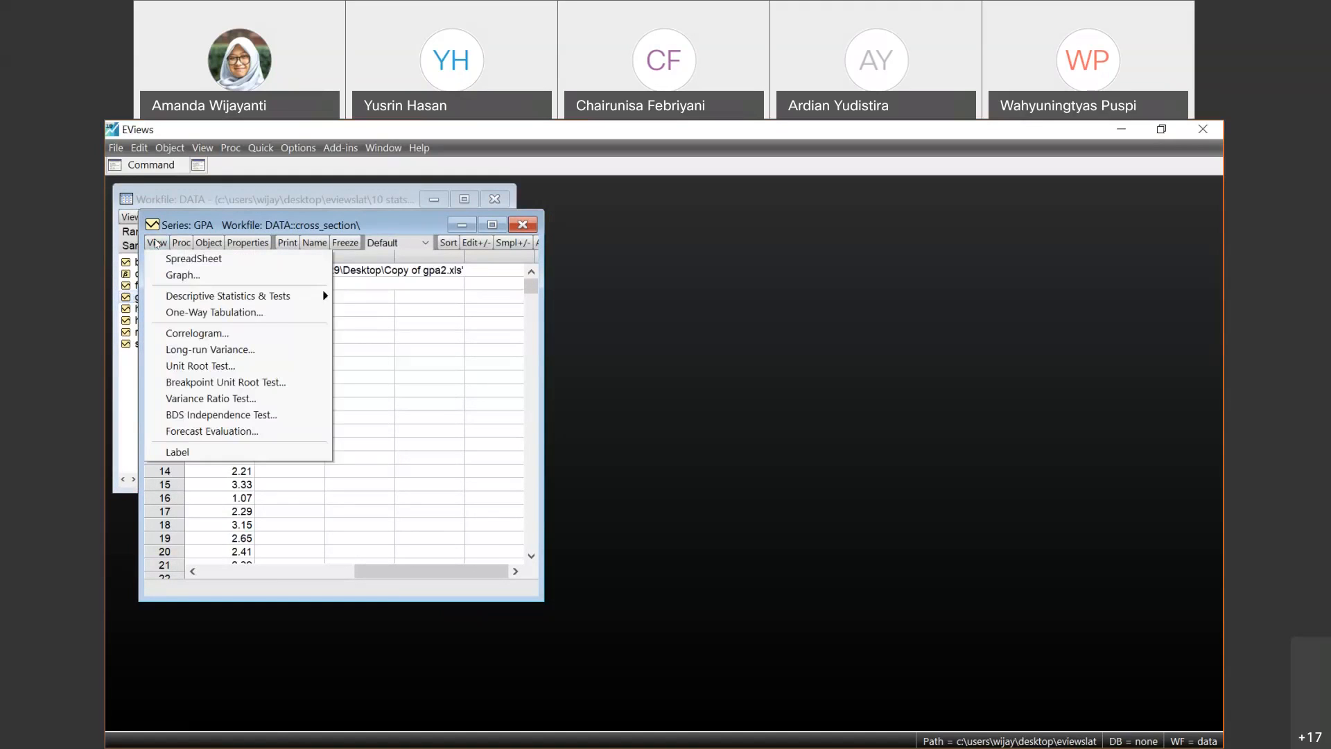
left_click_drag(306, 226, 610, 237)
- Plot the GPA series as a basic Line & Symbol graph of the raw data
left_click(463, 254)
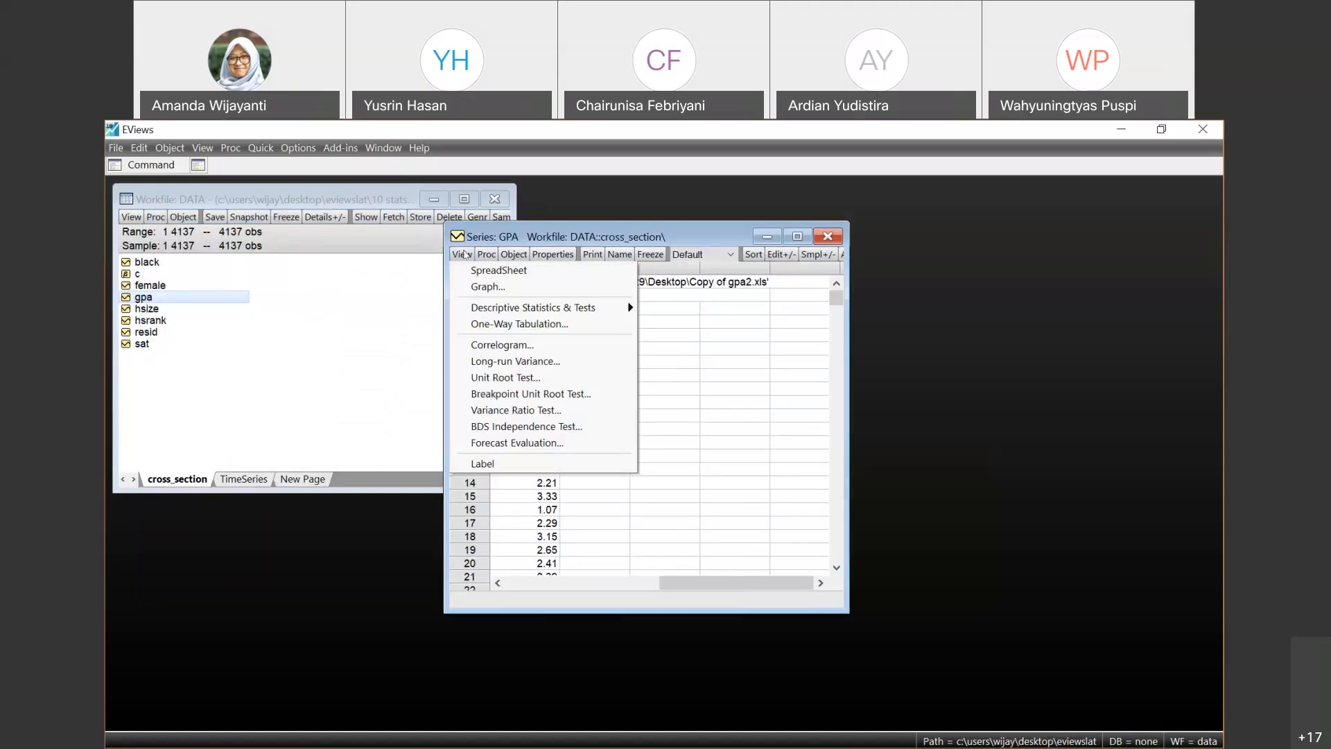
mouse_move(569, 305)
left_click(505, 287)
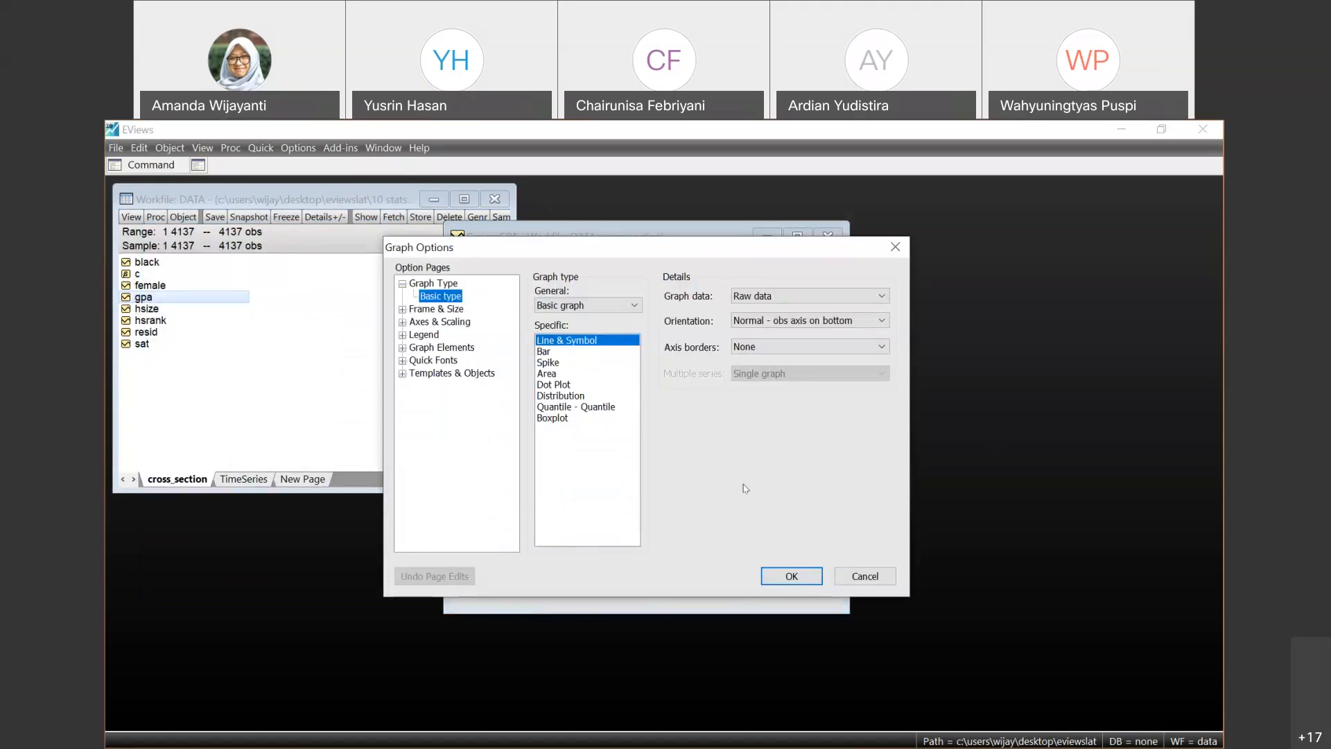
left_click(805, 578)
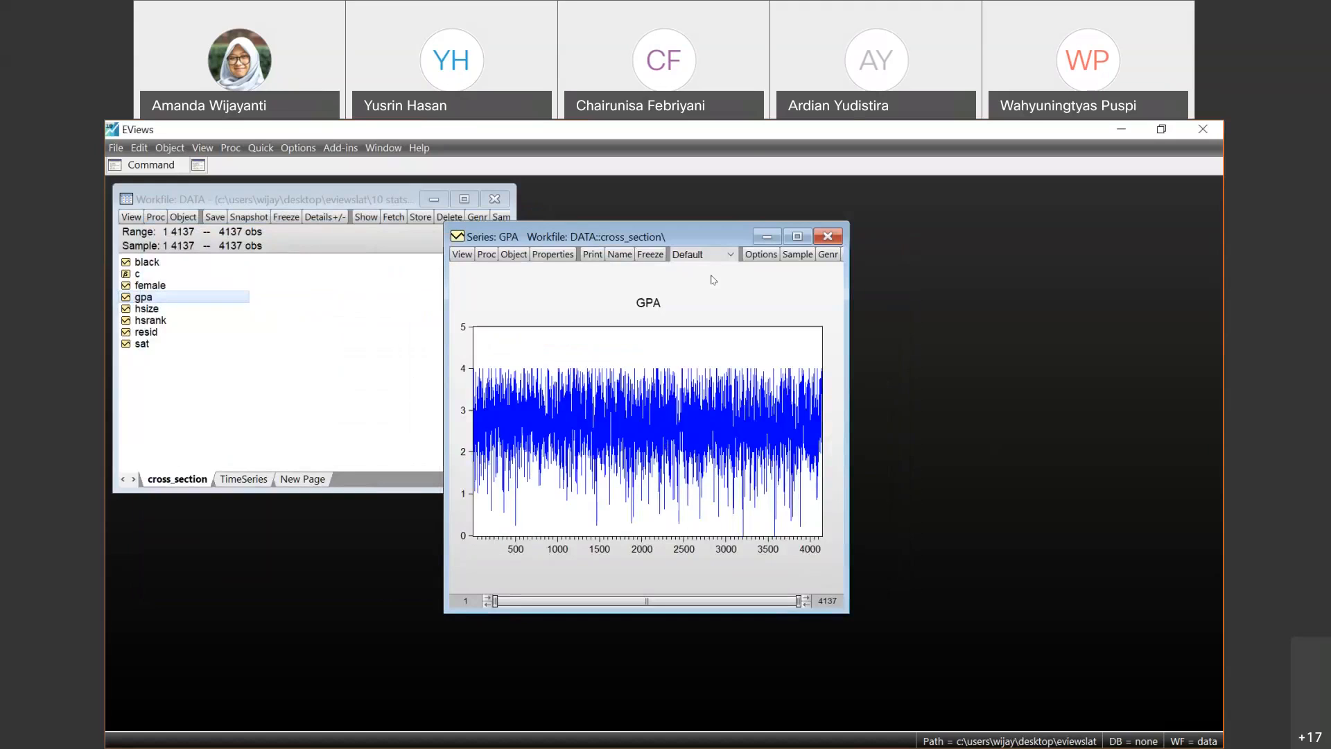
- Display the histogram and descriptive statistics of the GPA series
left_click(463, 254)
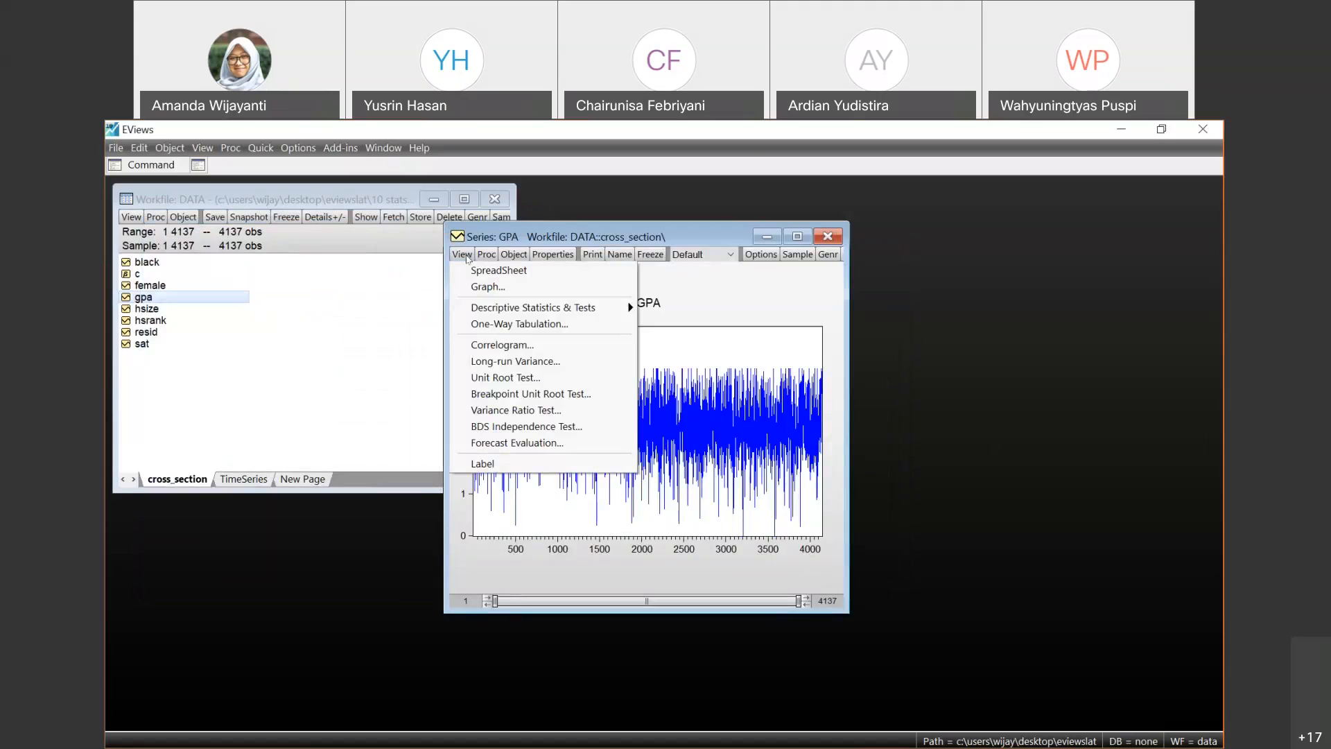
mouse_move(596, 307)
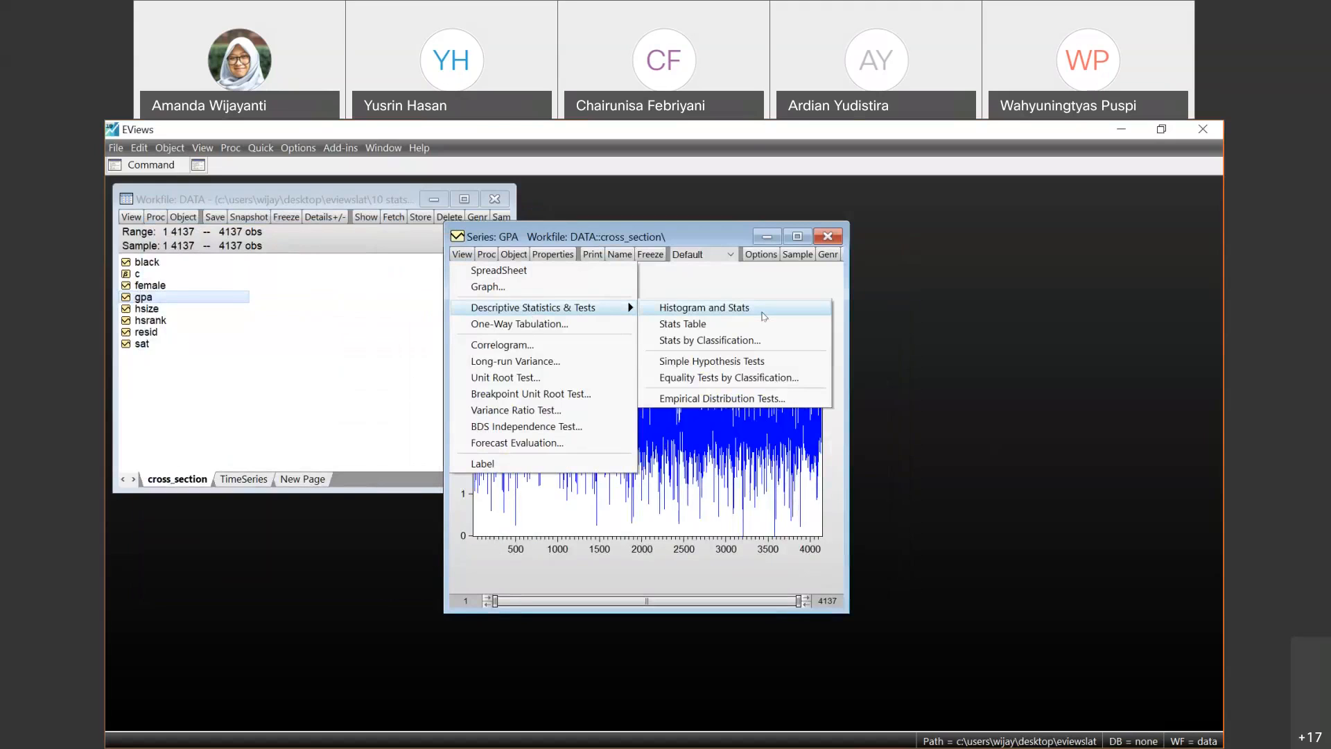
left_click(764, 317)
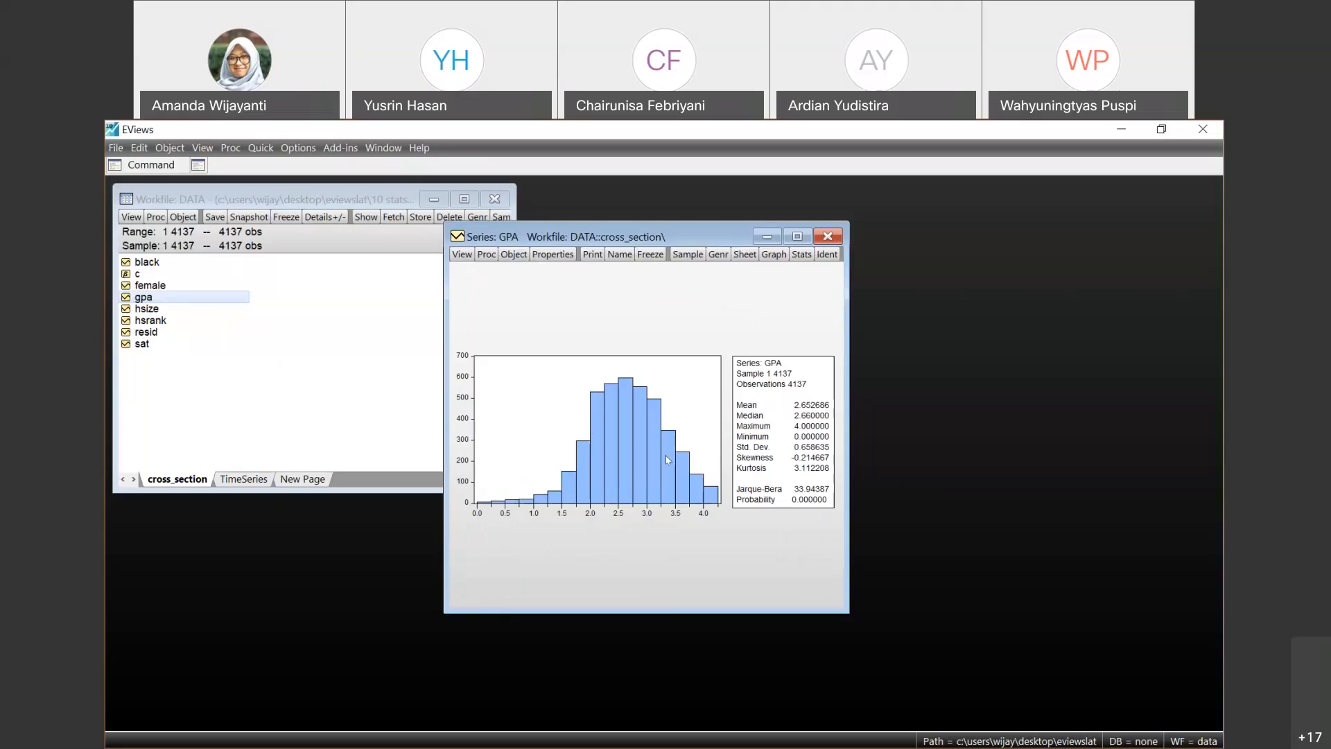
- Create a one-way tabulation of GPA with counts, percentages and cumulatives, using at most 5 bins
left_click(464, 255)
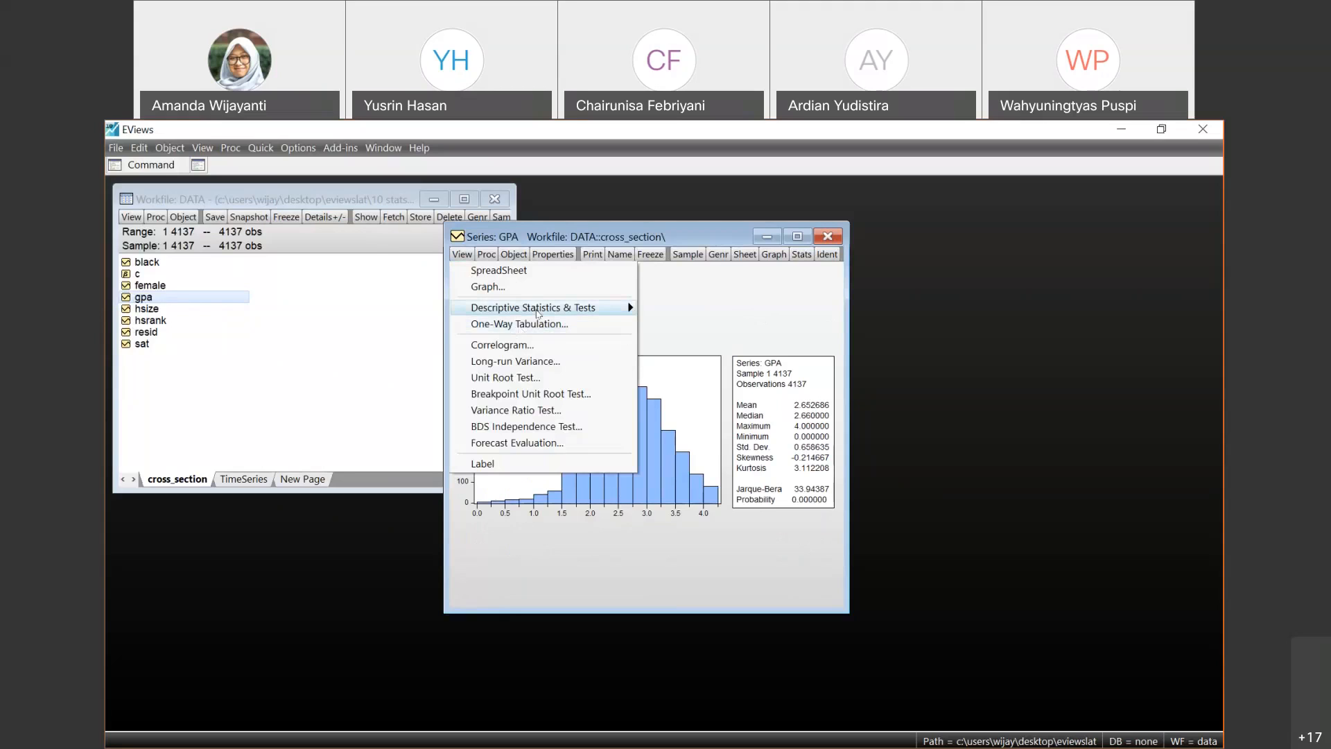
mouse_move(538, 313)
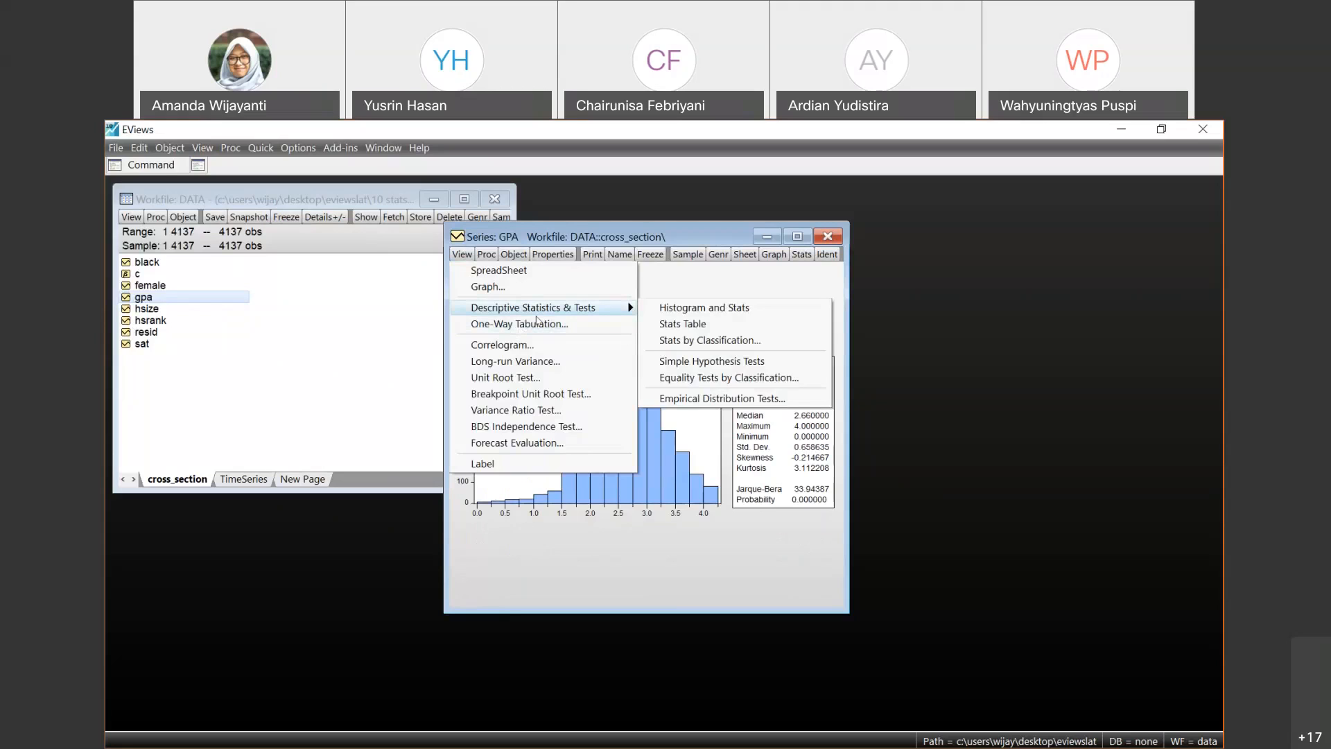
left_click(535, 324)
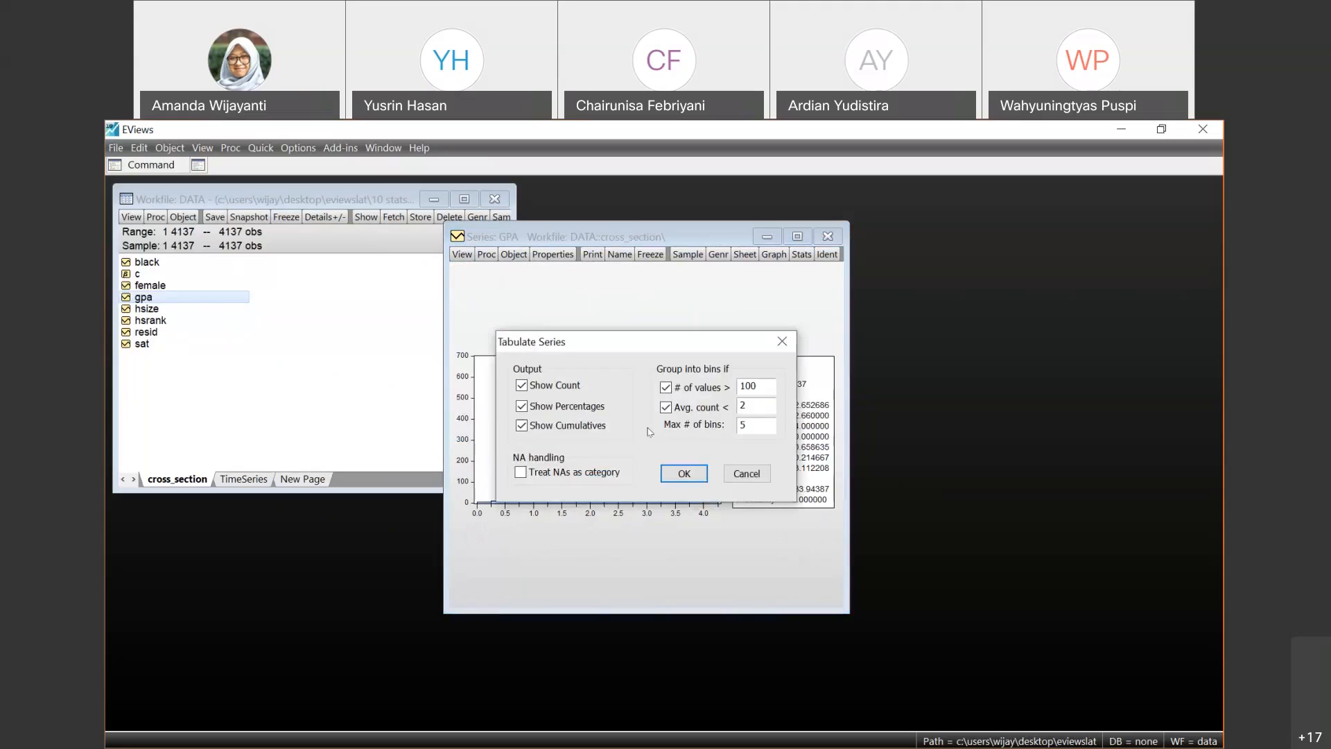
left_click(705, 476)
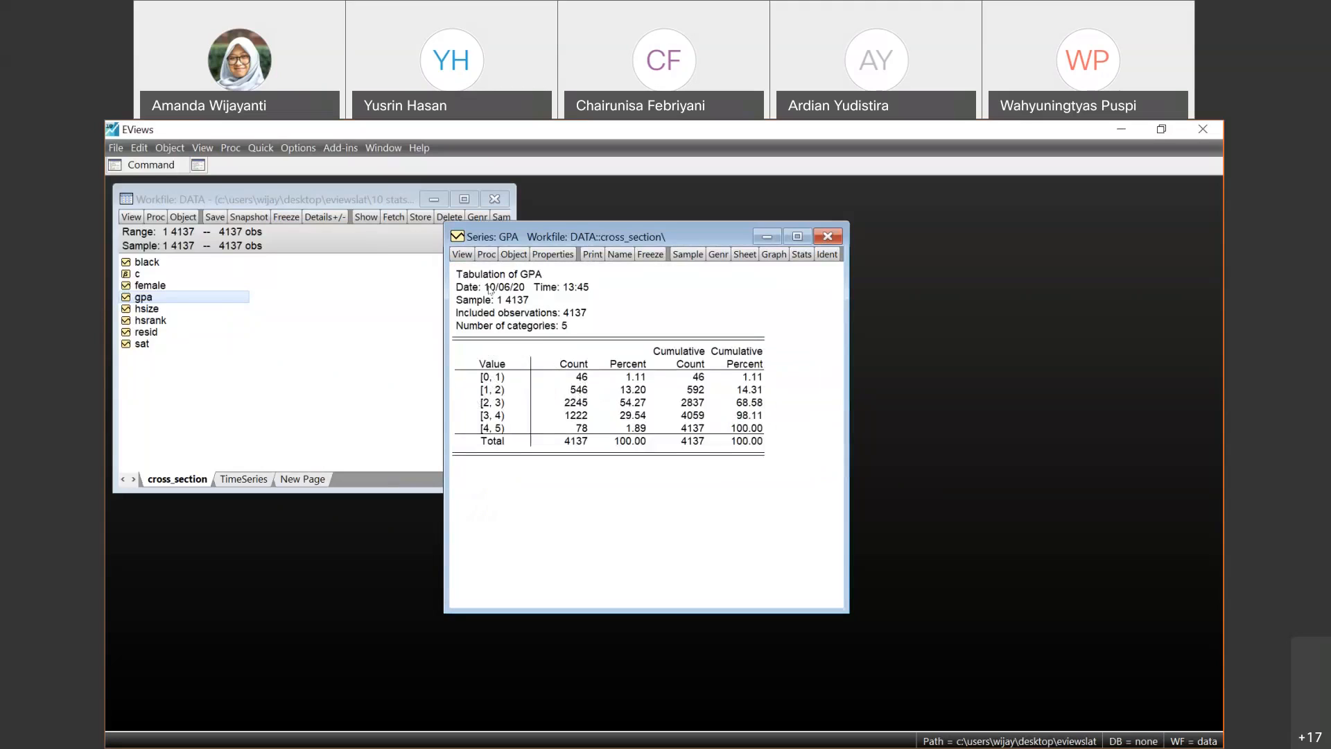
- Close the GPA series window and open the cpi series from the TimeSeries page
left_click(468, 254)
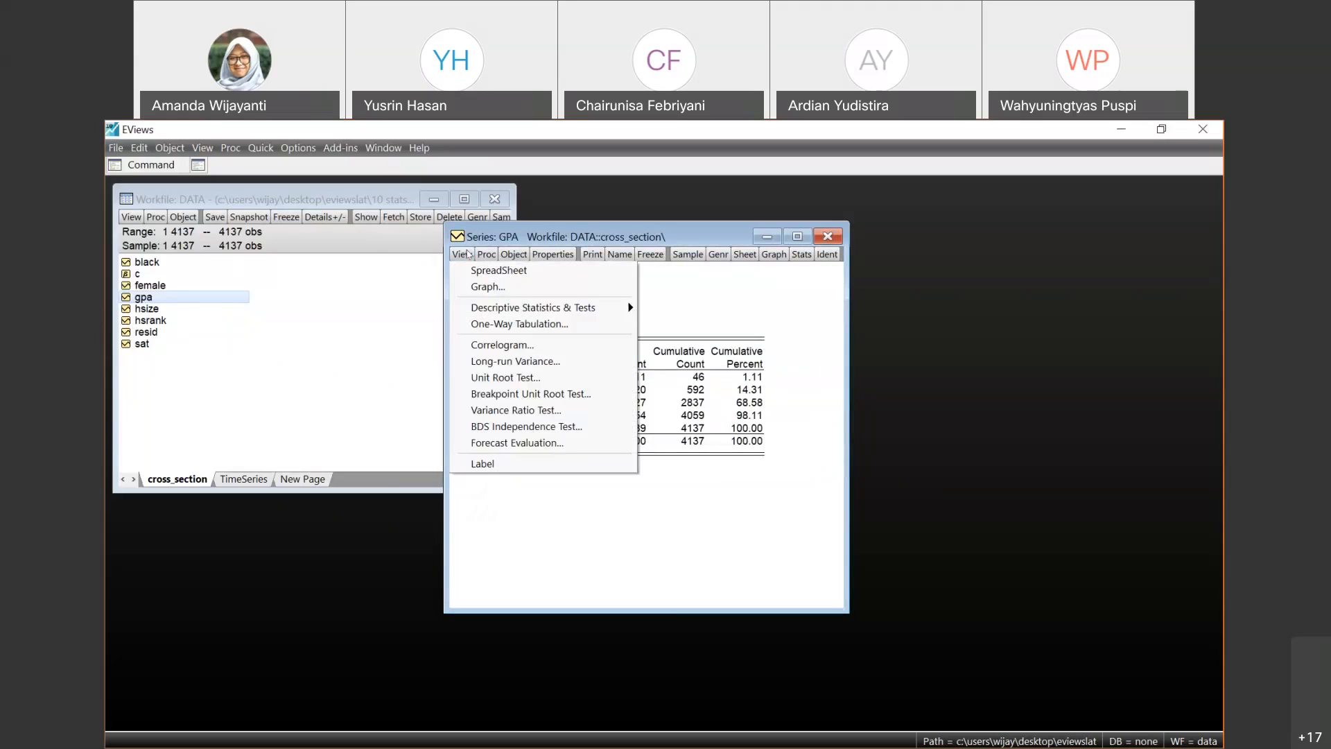
left_click(706, 376)
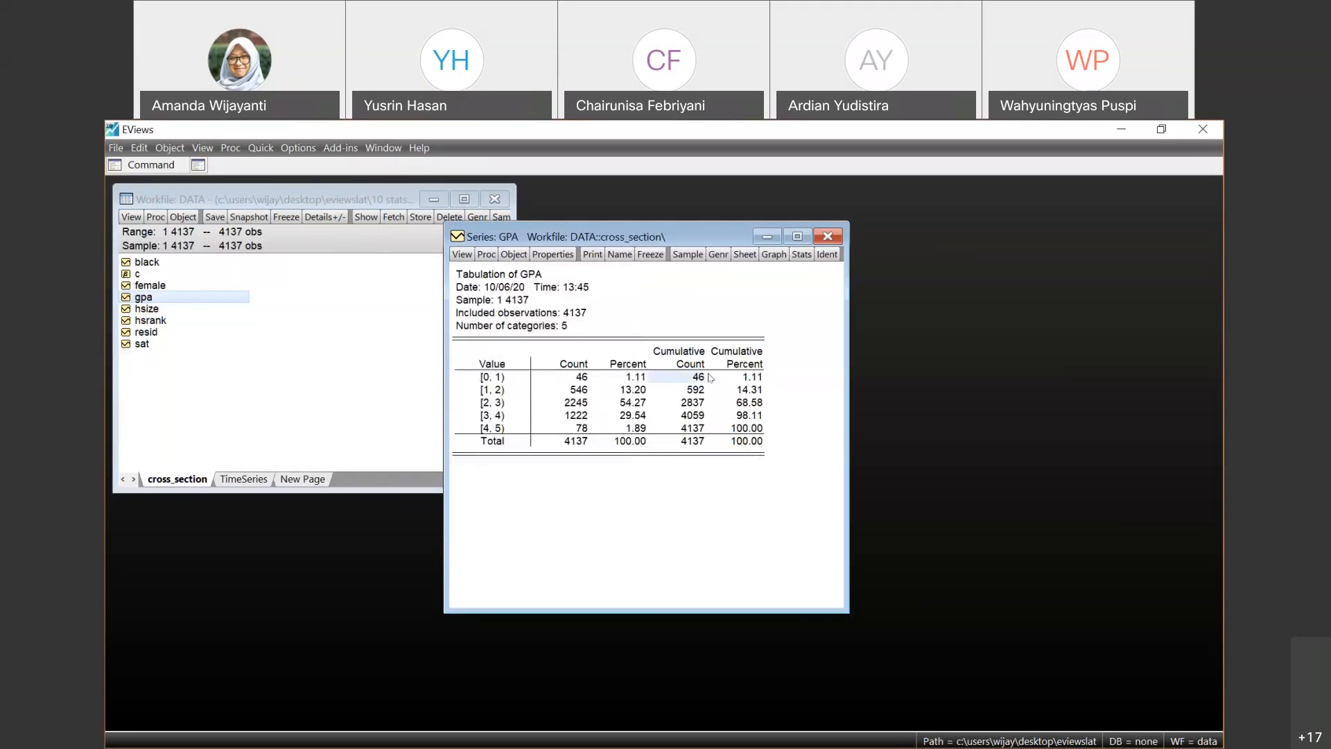
left_click(832, 237)
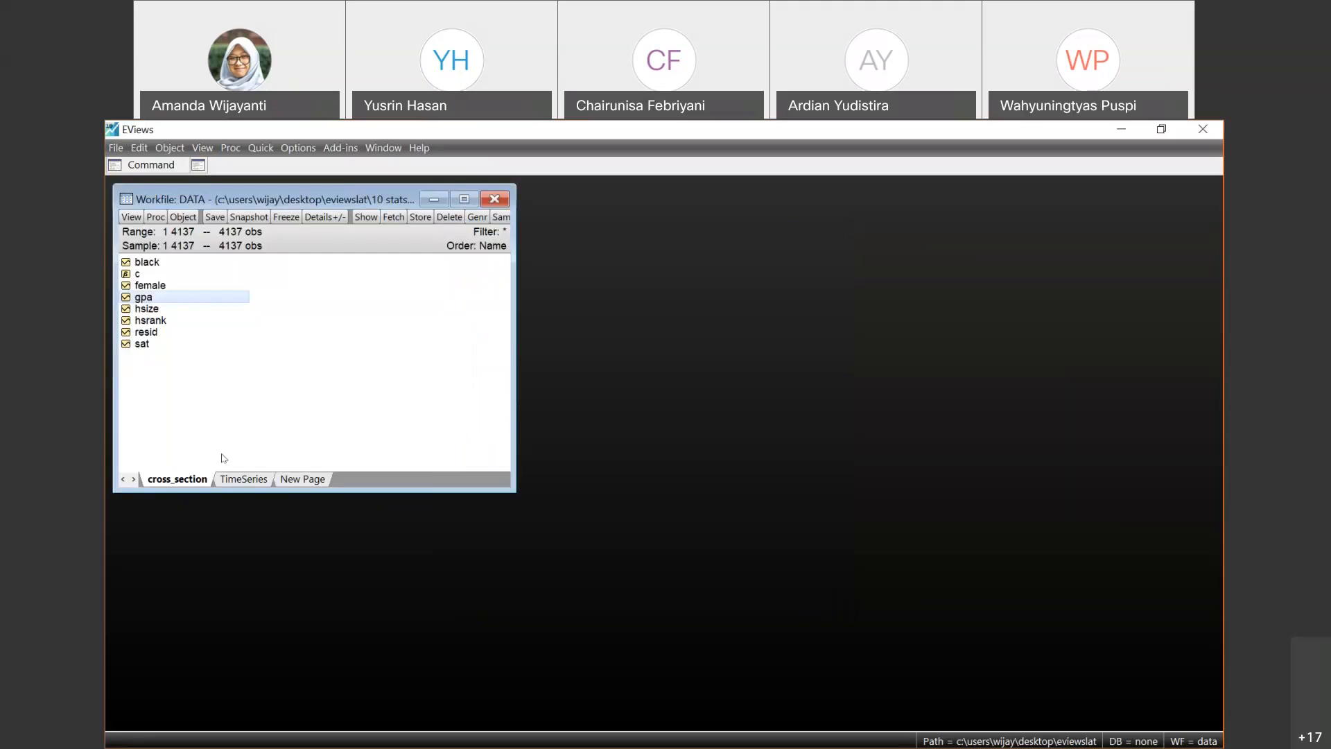
left_click(253, 476)
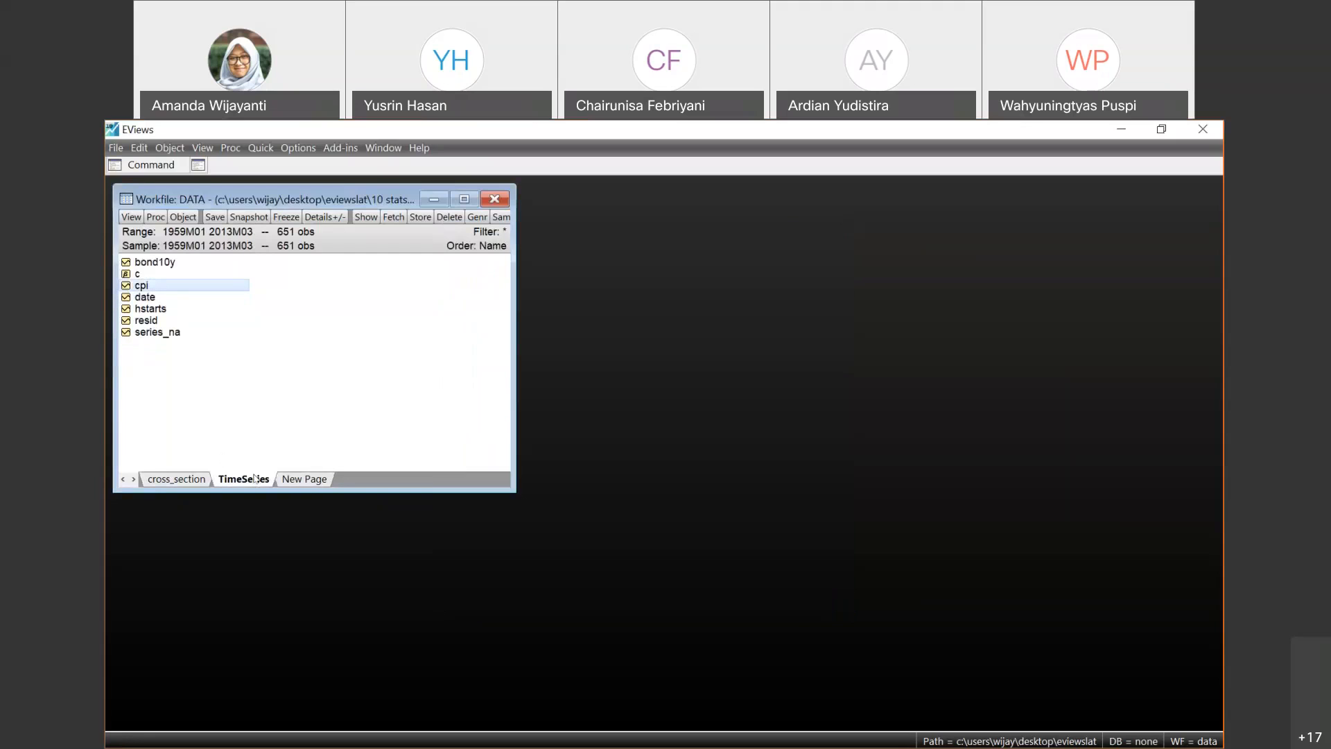
double_click(159, 287)
left_click(181, 267)
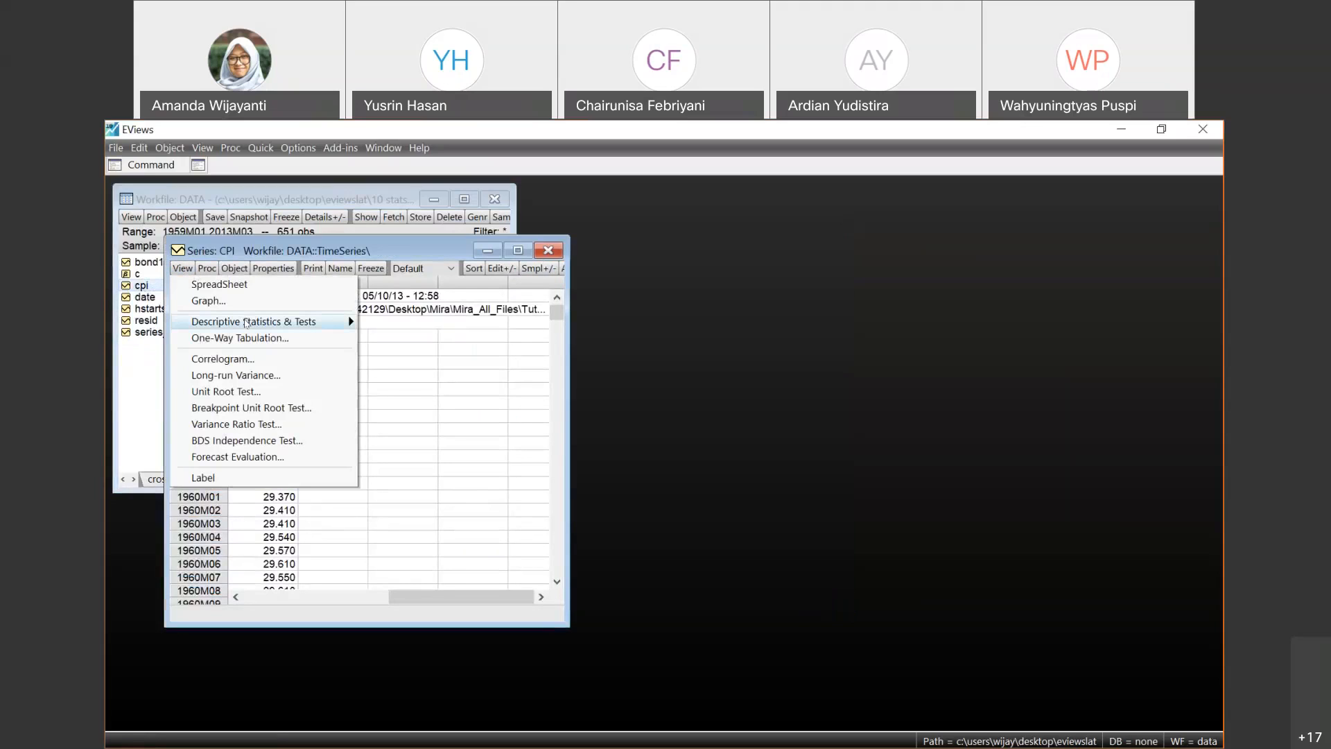
mouse_move(248, 324)
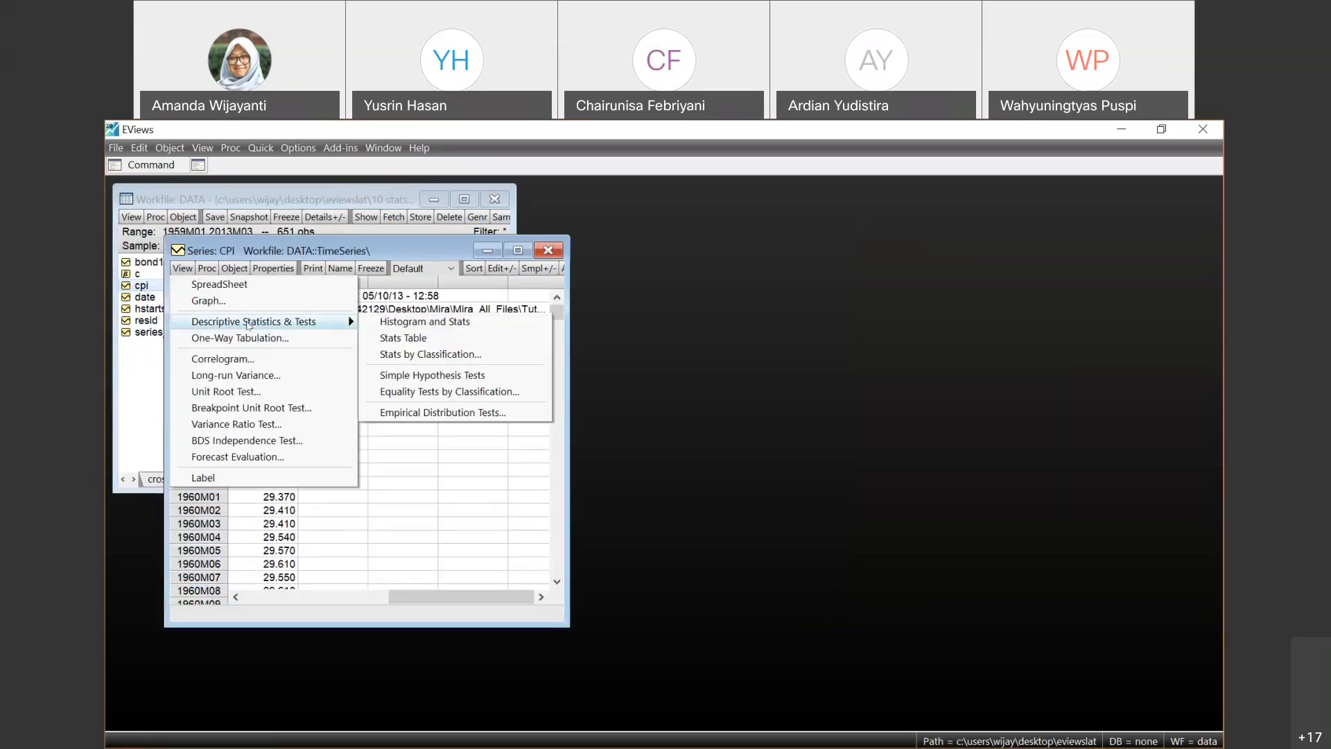
left_click(251, 360)
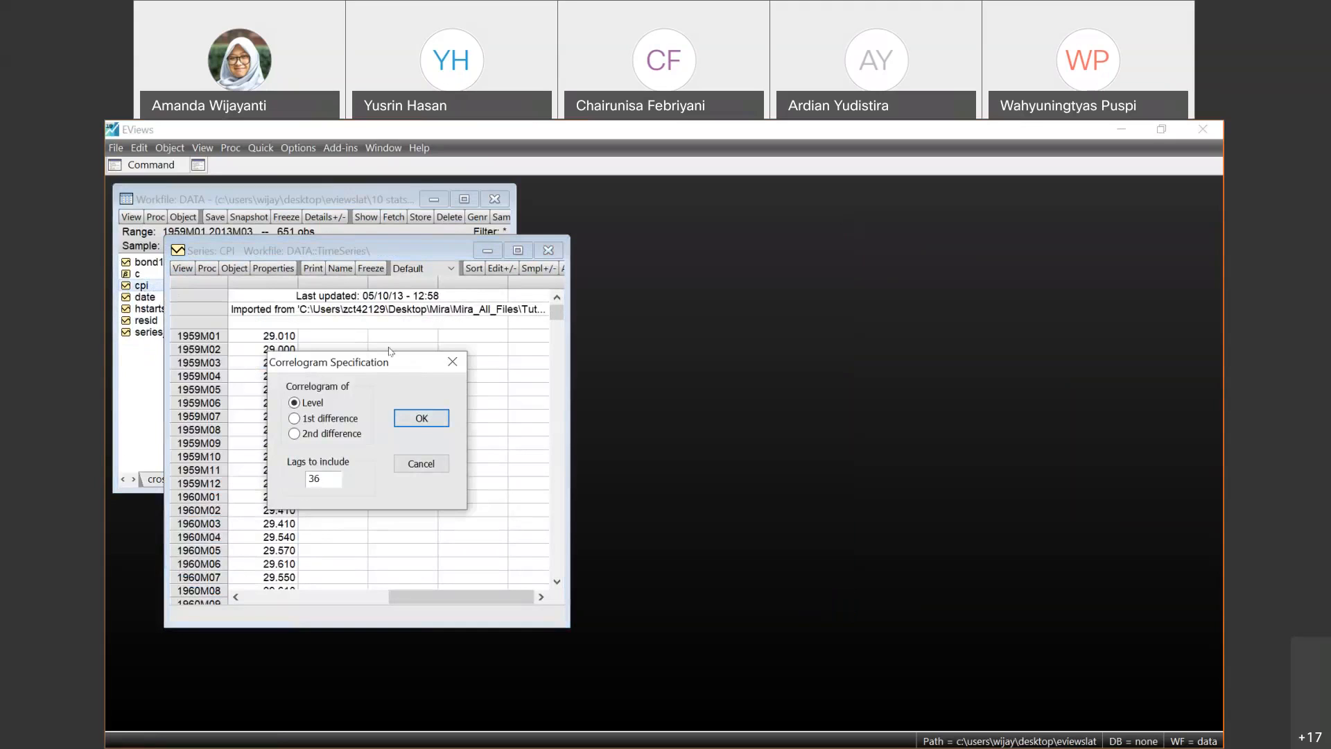
left_click(420, 463)
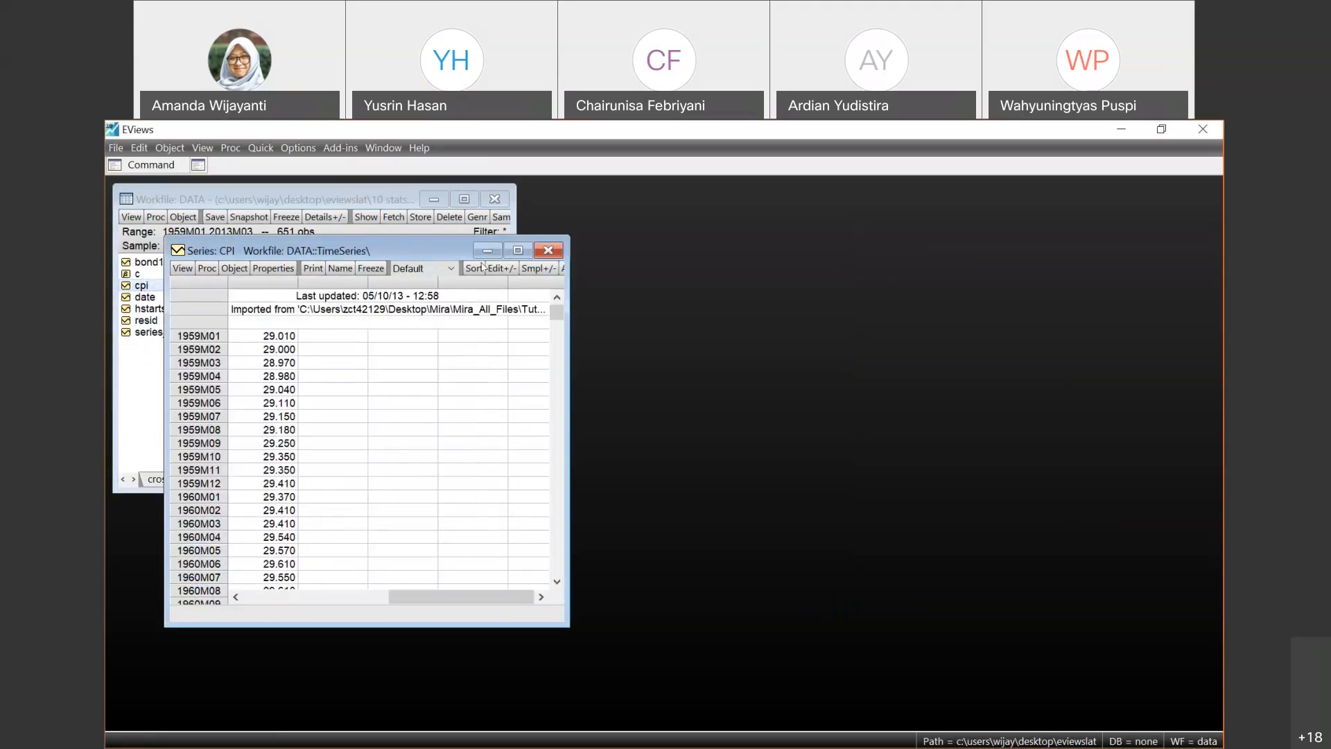
- Move the CPI window aside and generate the correlogram of the CPI level with 36 lags
left_click_drag(333, 250, 661, 234)
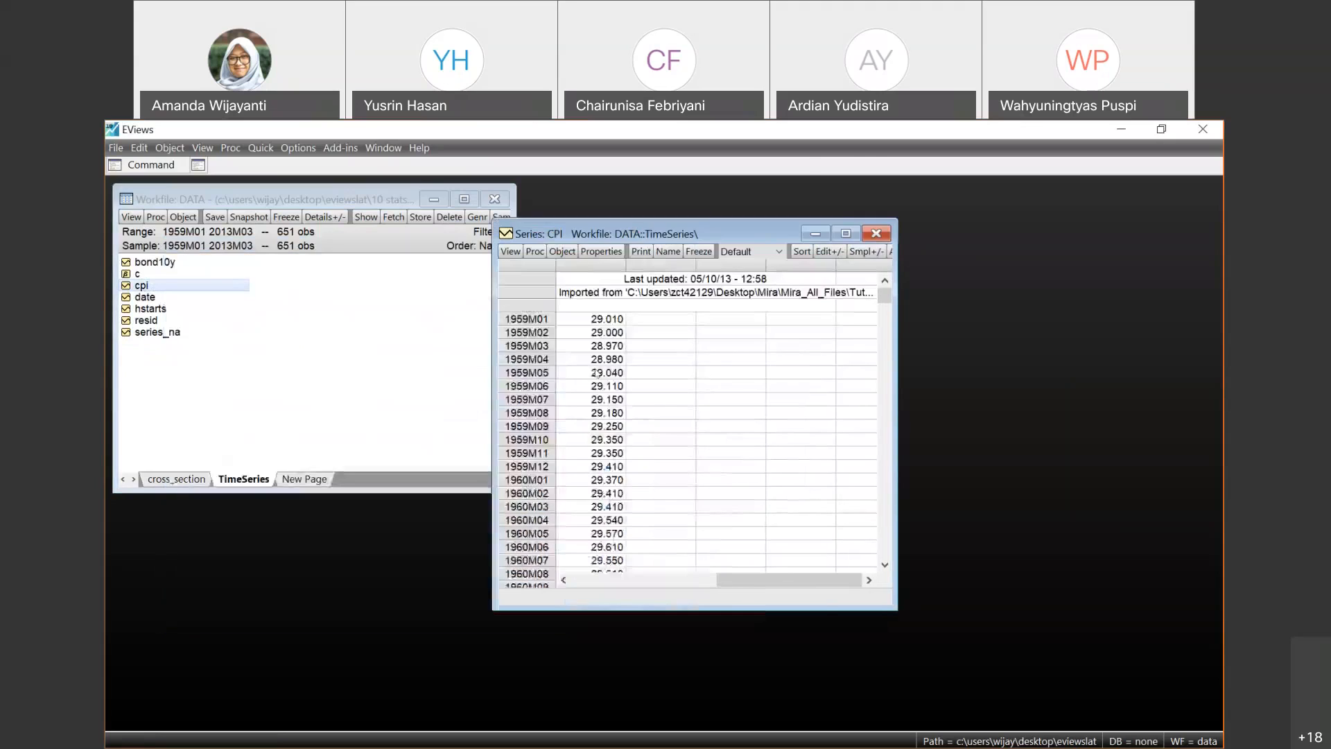
left_click_drag(883, 298, 904, 279)
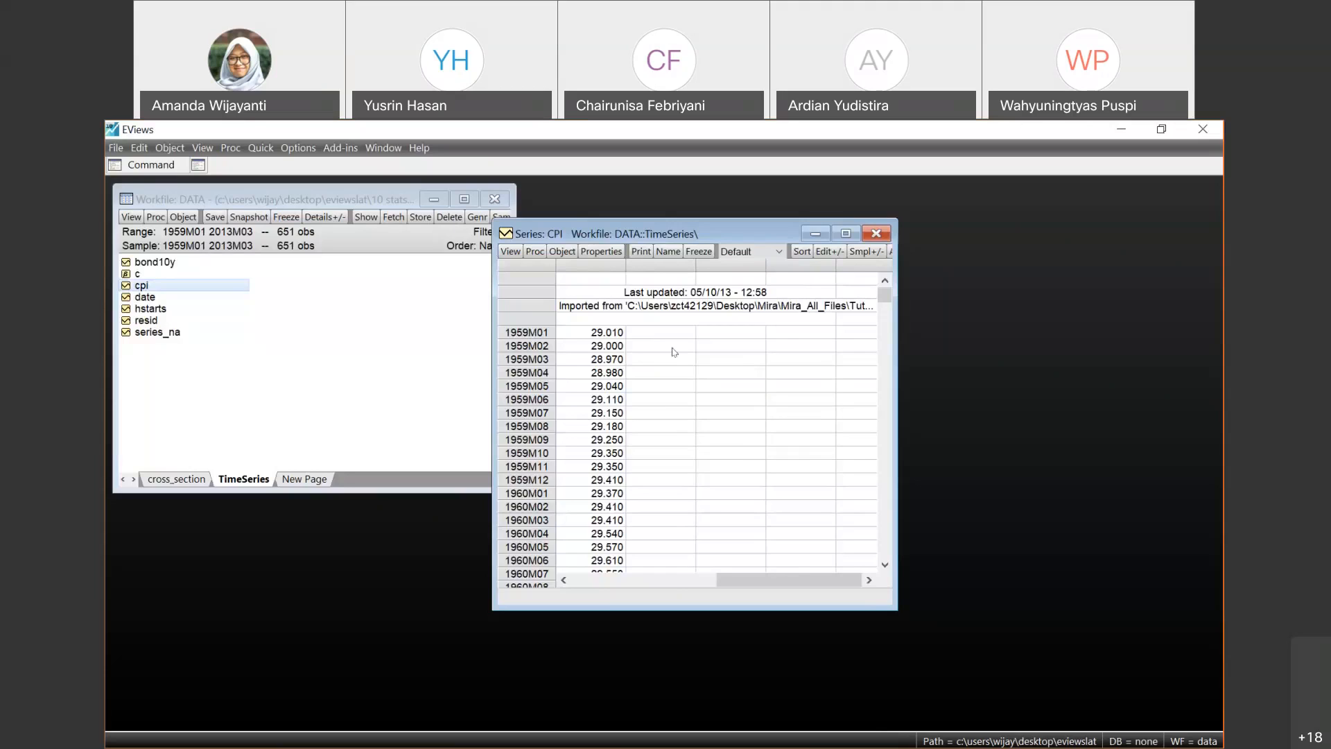
left_click(510, 251)
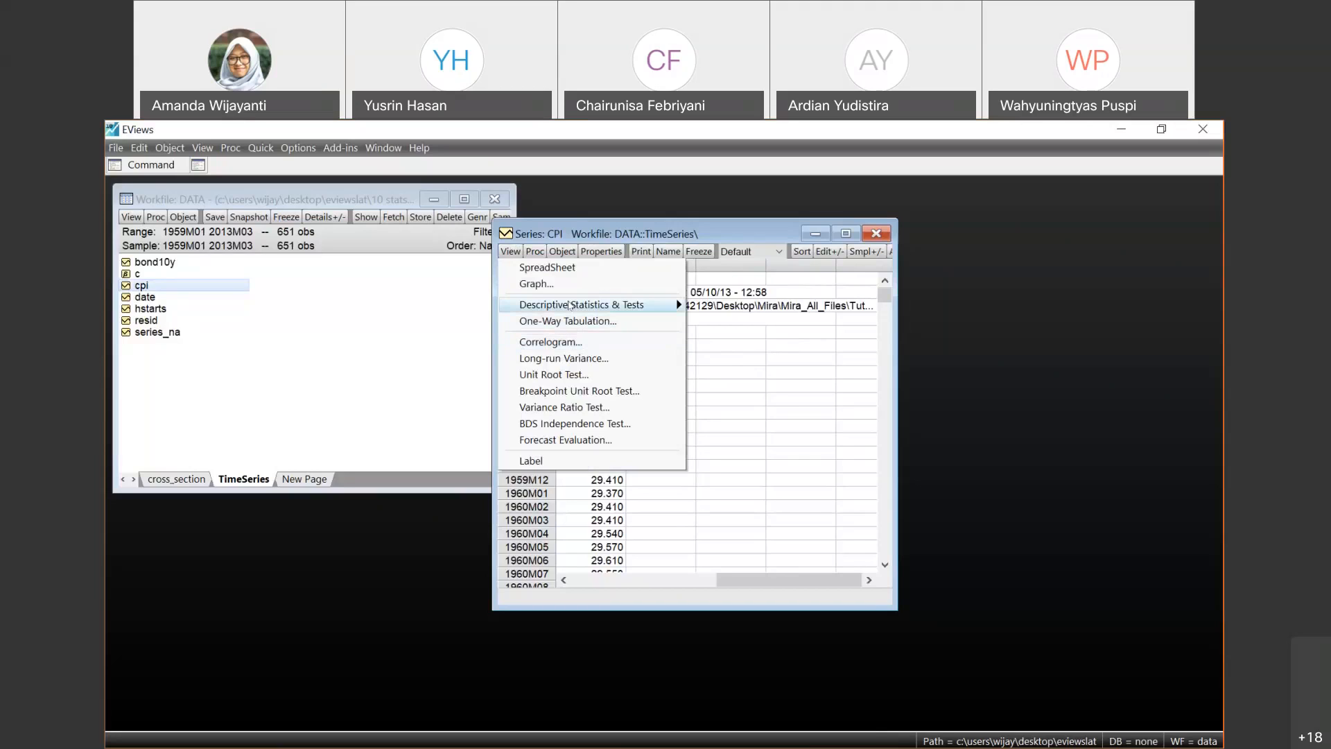
left_click(556, 342)
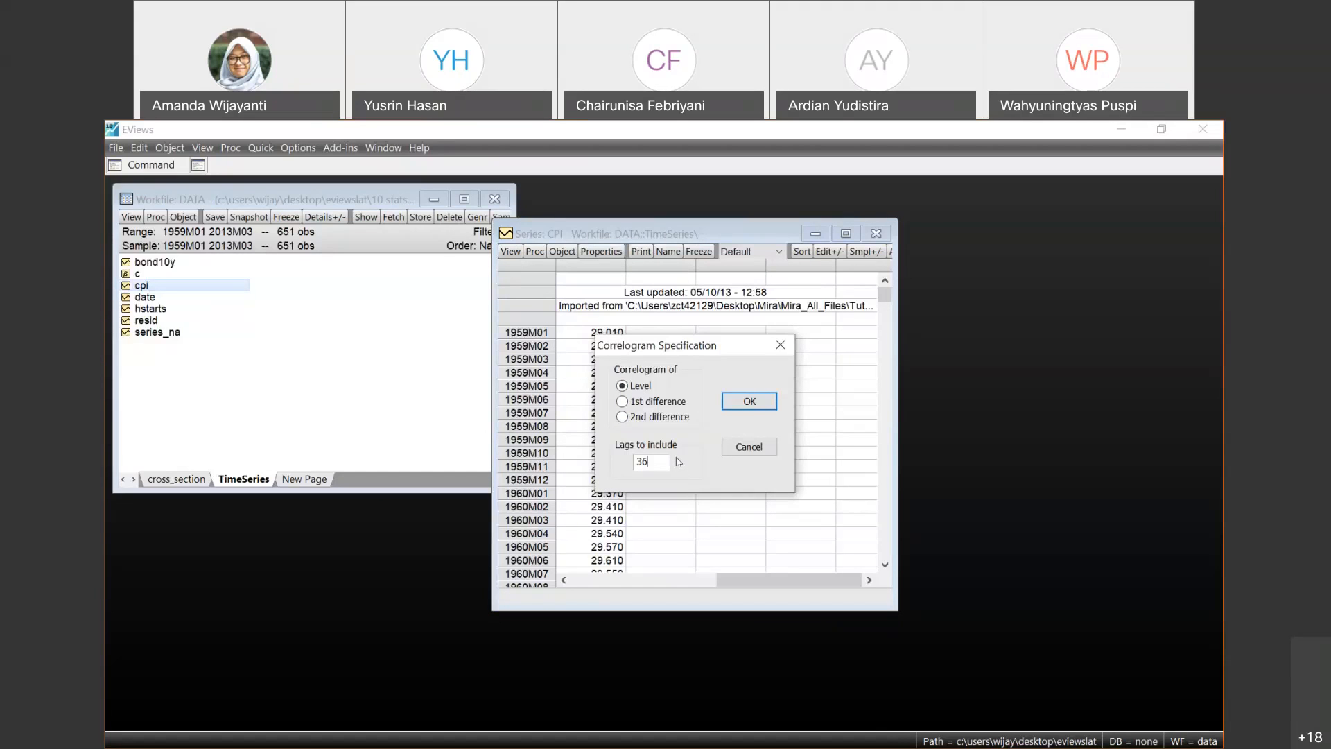
left_click(750, 399)
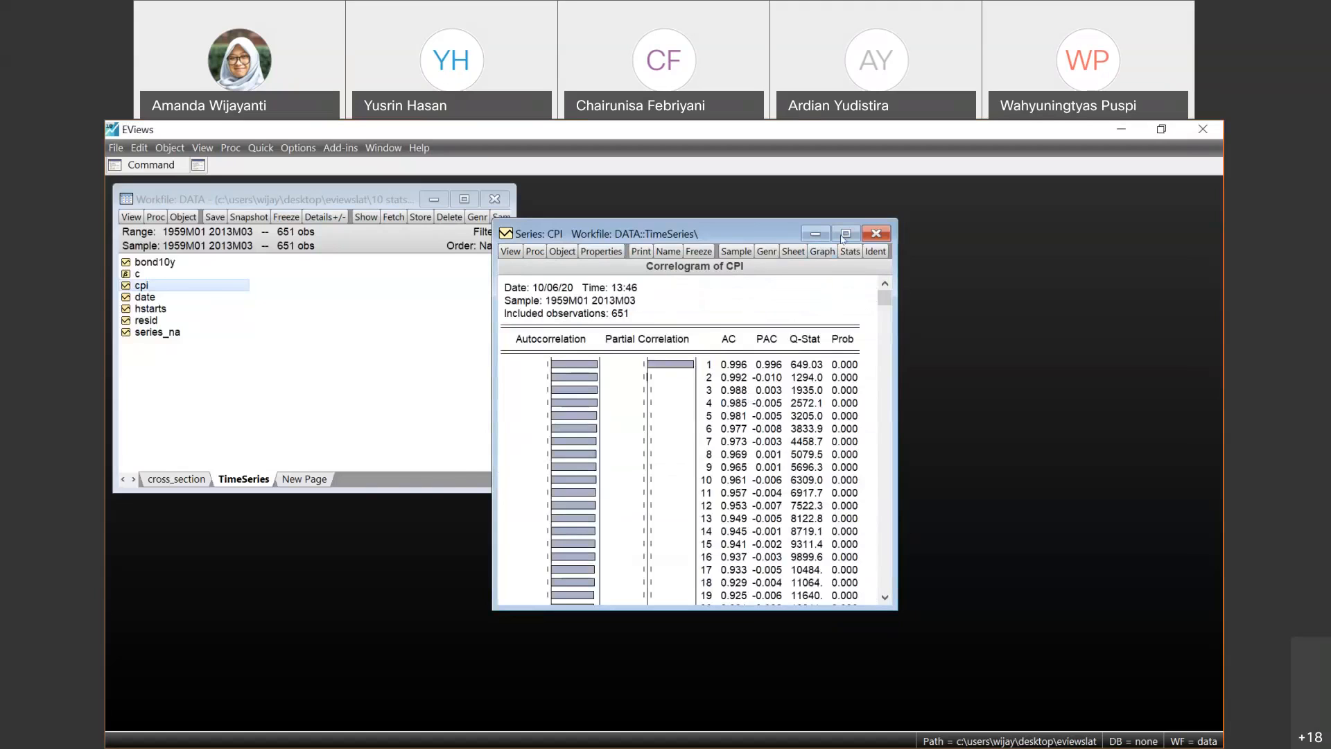
- Maximize the CPI correlogram and examine its AC and PAC values at the first lag
left_click(845, 233)
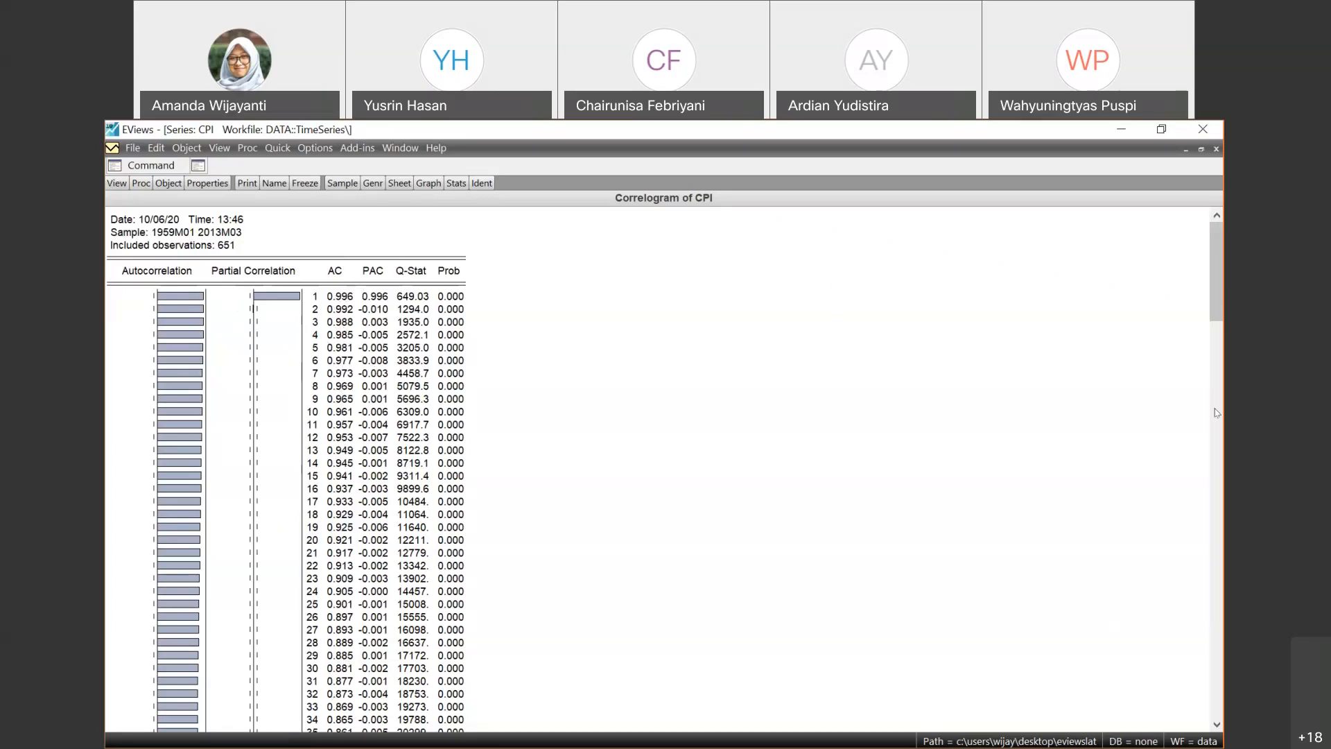
mouse_move(1215, 303)
left_mouse_down()
mouse_move(1219, 613)
mouse_move(1218, 316)
left_mouse_up()
left_click(384, 298)
left_click(339, 298)
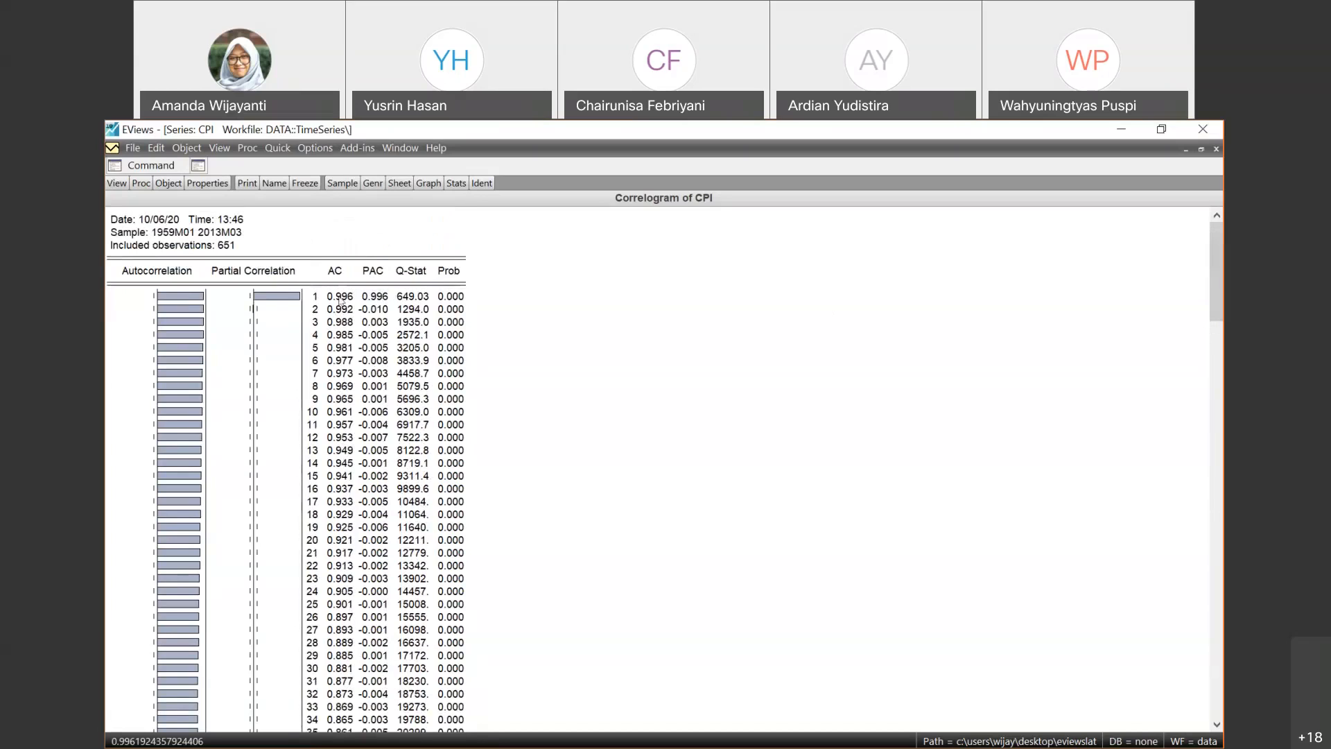
- Compare the first-lag AC and PAC values with the autocorrelation bars at the first few lags of the CPI correlogram
left_click(384, 299)
left_click(341, 298)
left_click(366, 296)
left_click(192, 295)
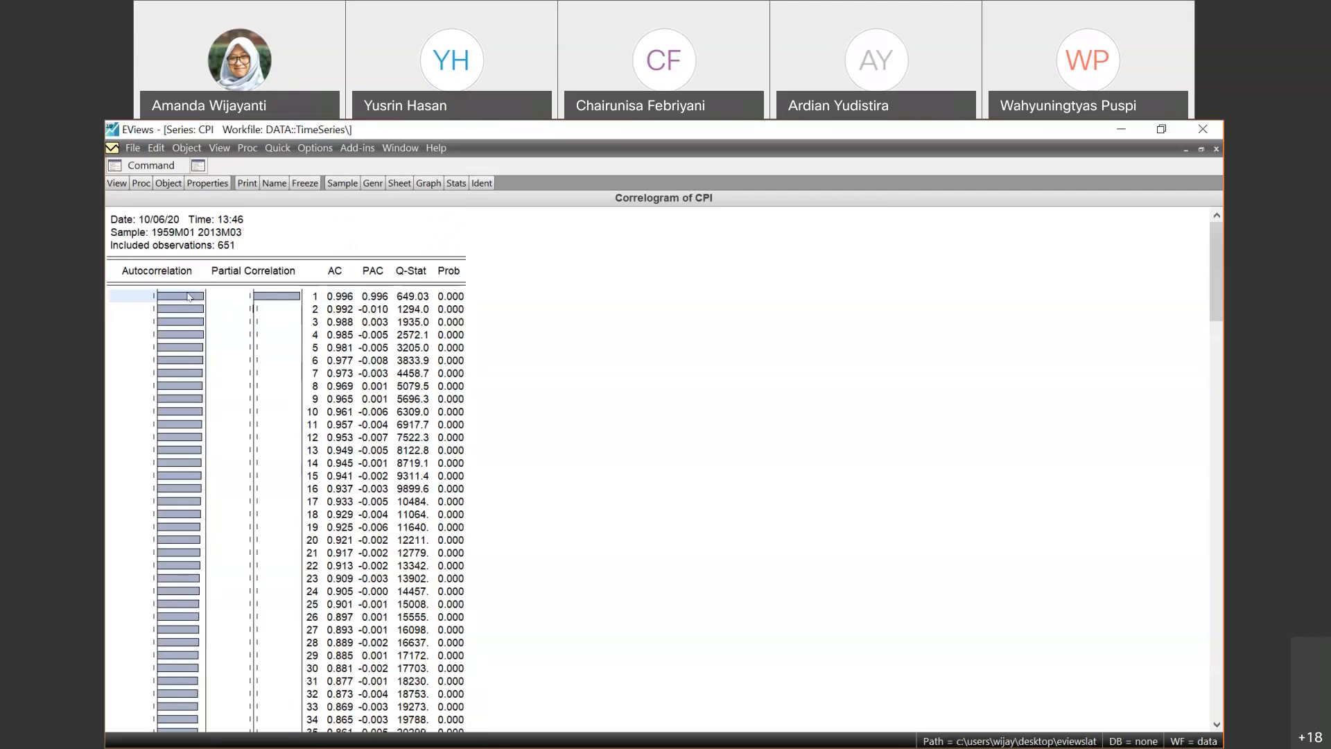
left_click(188, 310)
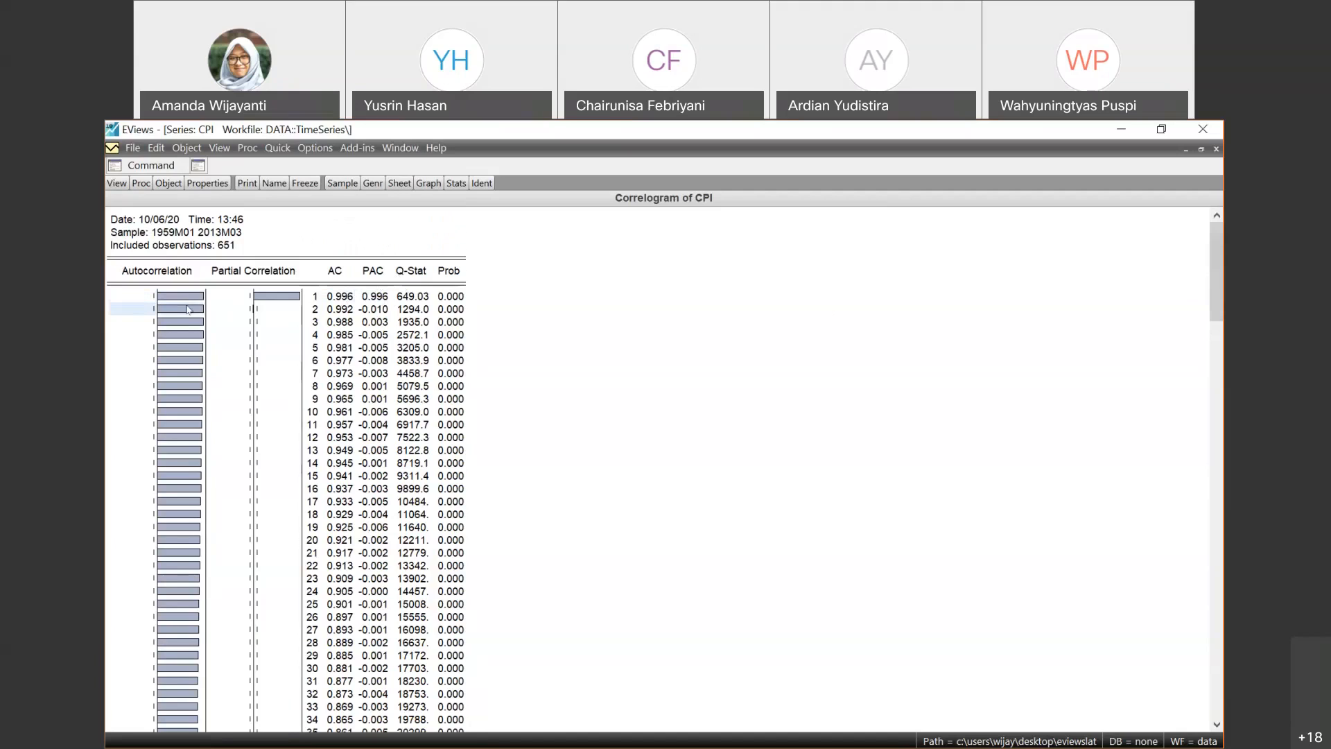
left_click(188, 323)
left_click(176, 276)
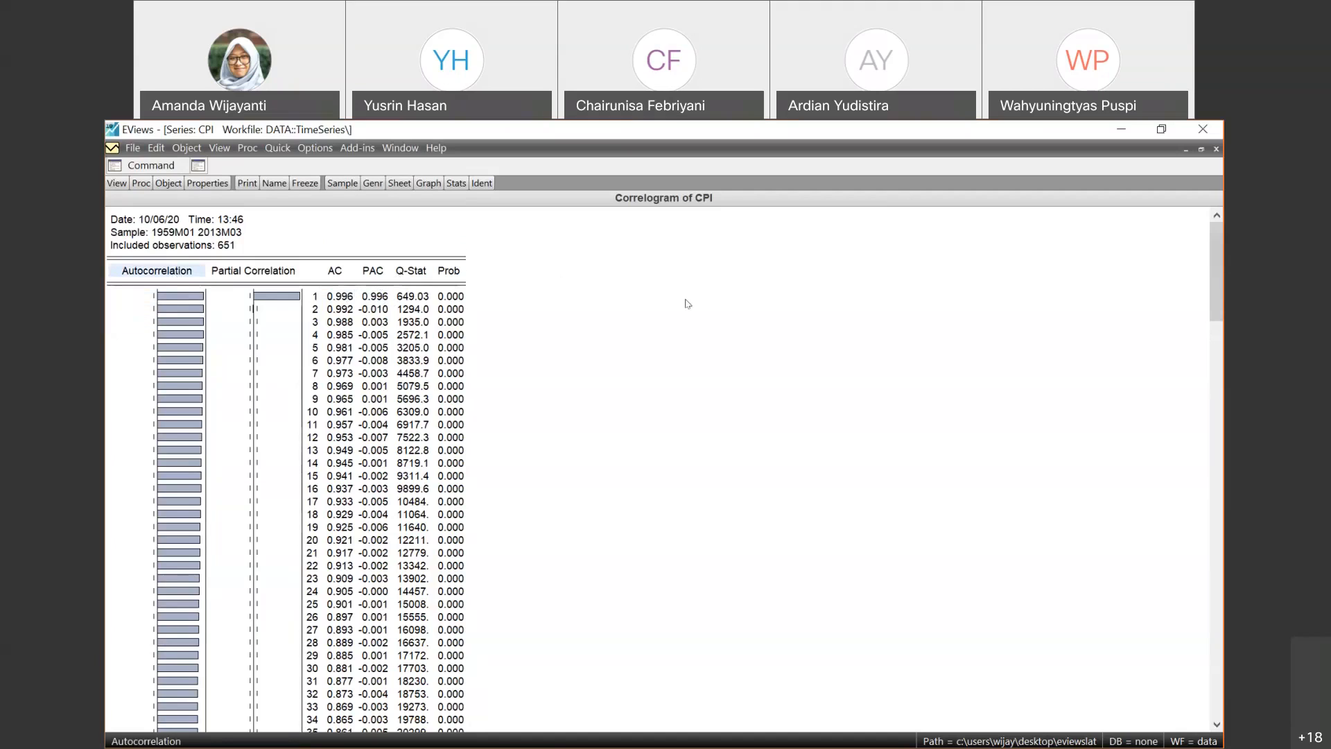
left_click(165, 302)
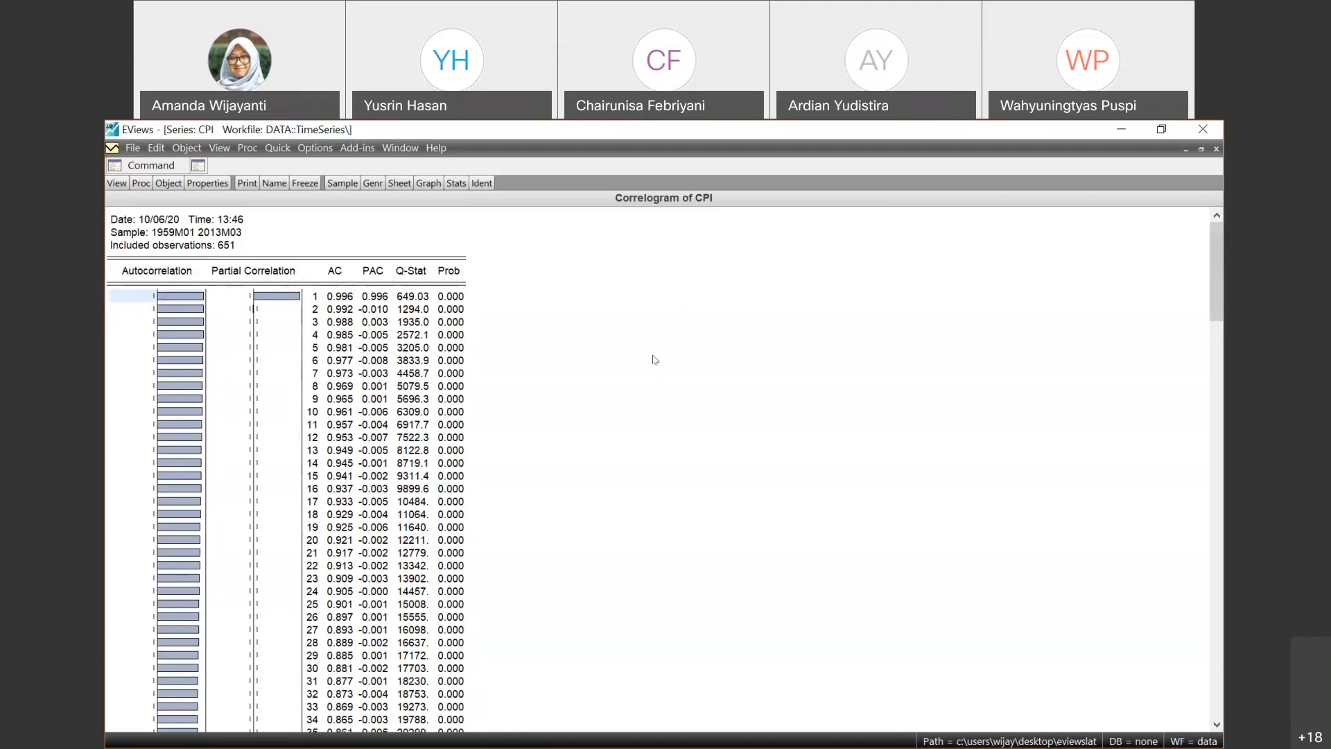
left_click(609, 350)
left_click(179, 324)
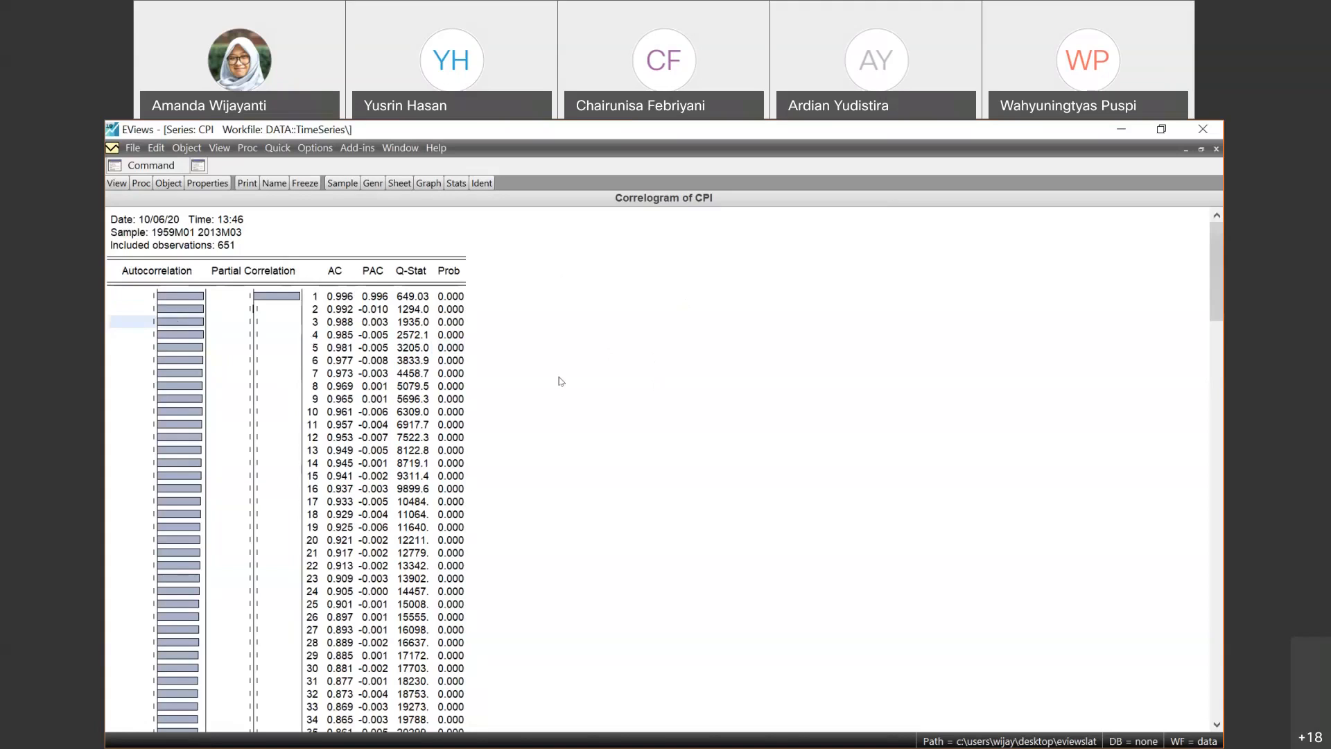
key("Down")
key("Down")
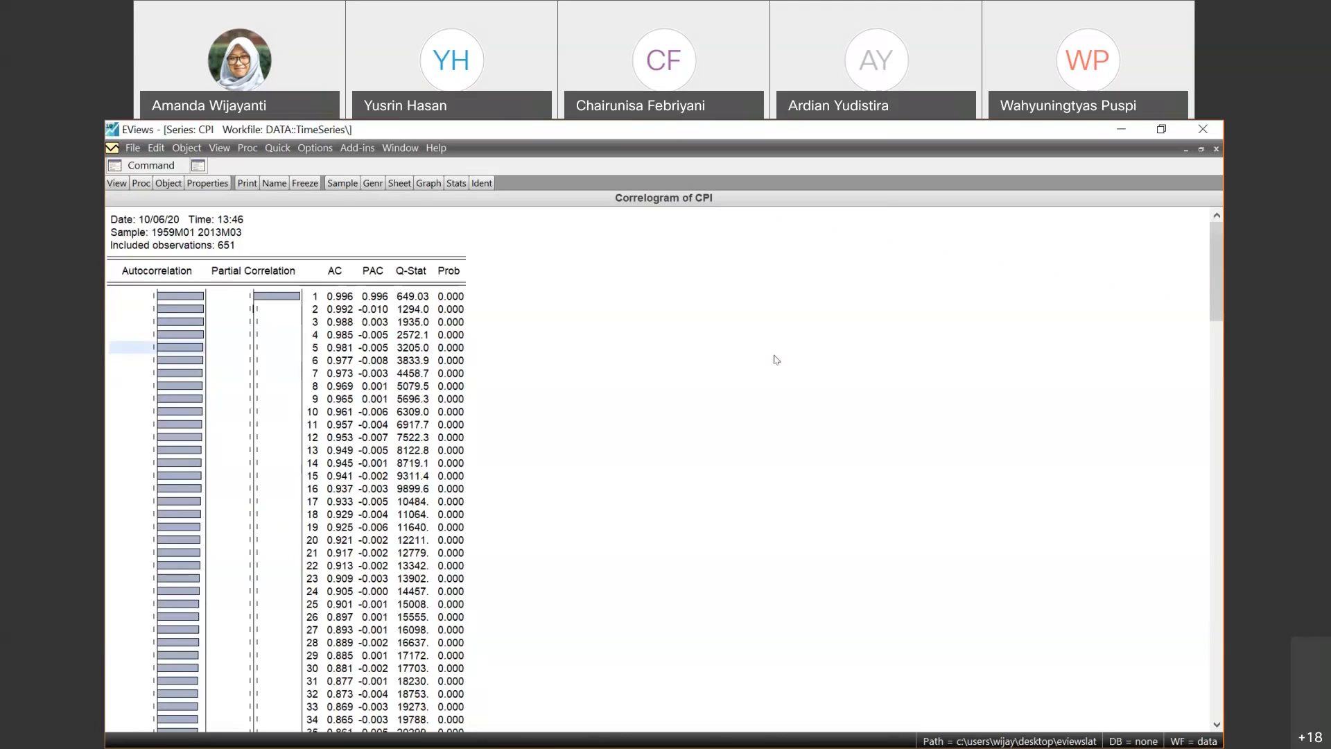
- Examine how the autocorrelation bars and AC values develop over successive lags, starting from lag 1, in the CPI level correlogram
left_click(193, 316)
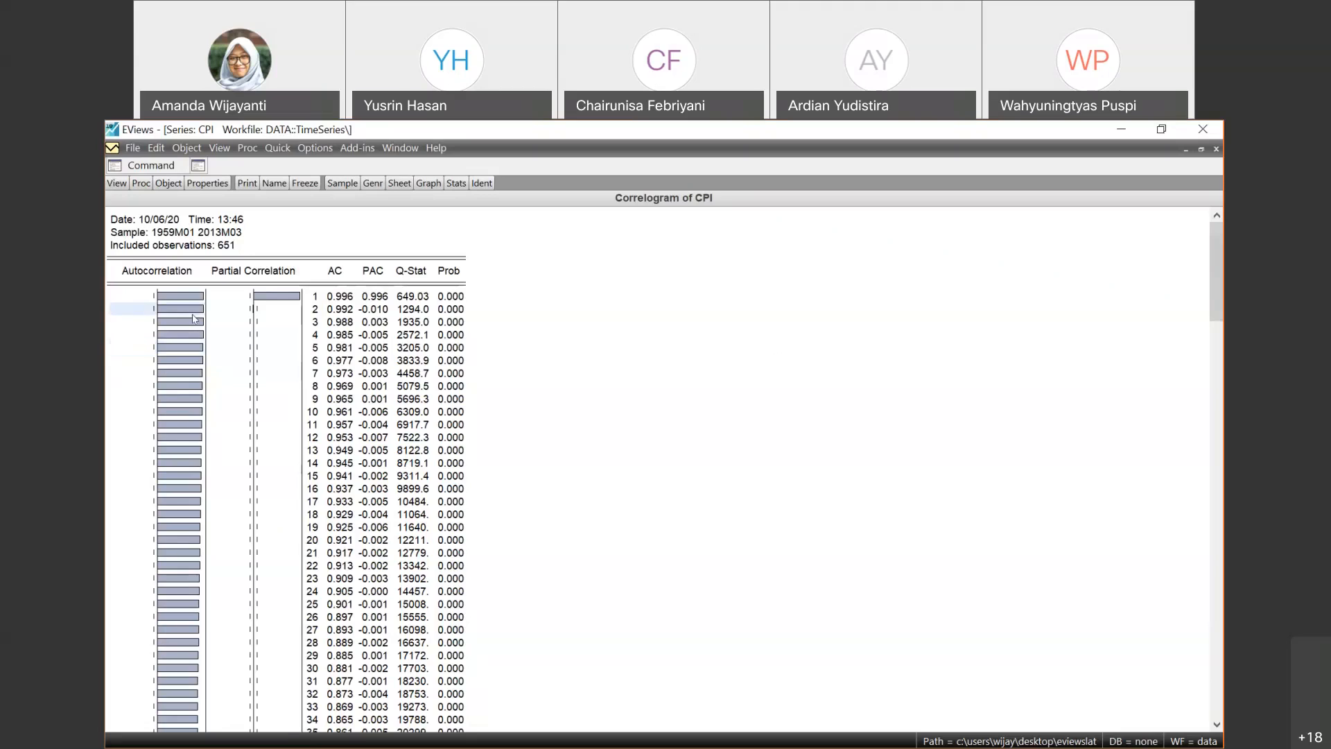
left_click(176, 270)
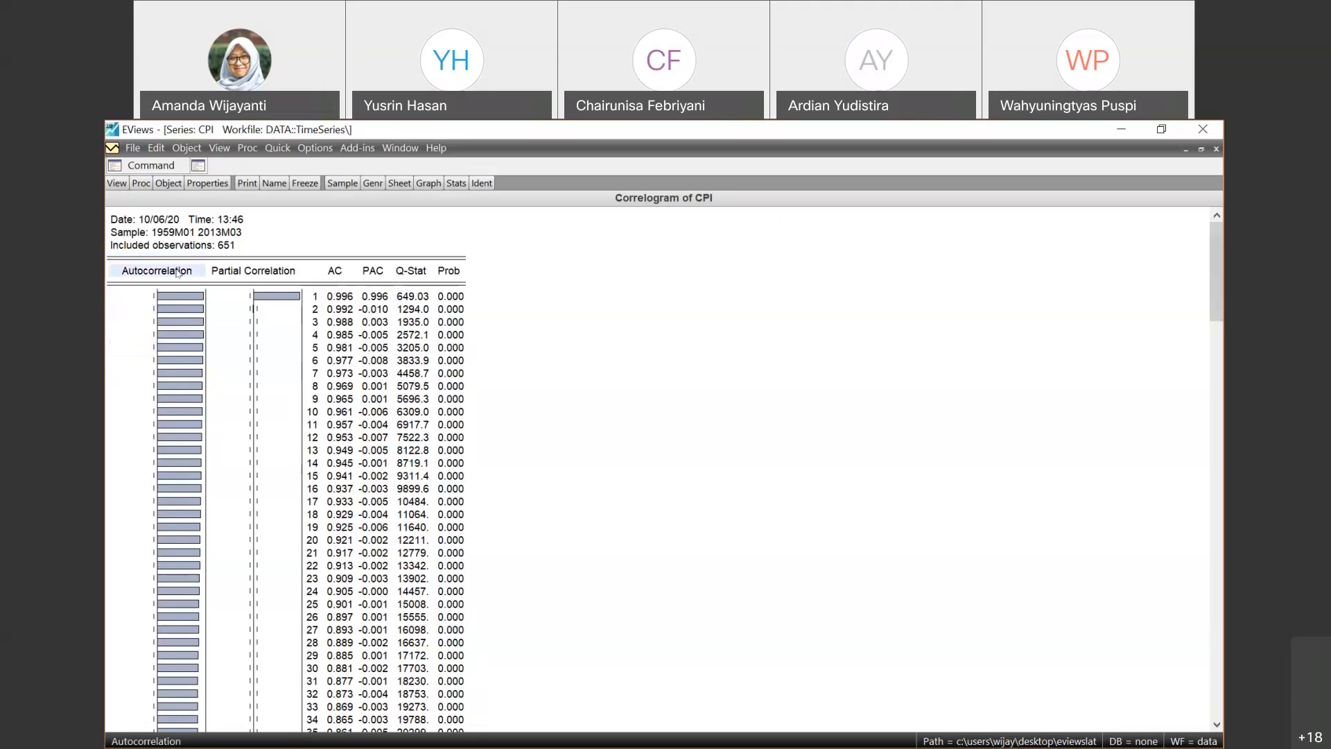
left_click(181, 311)
left_click(178, 296)
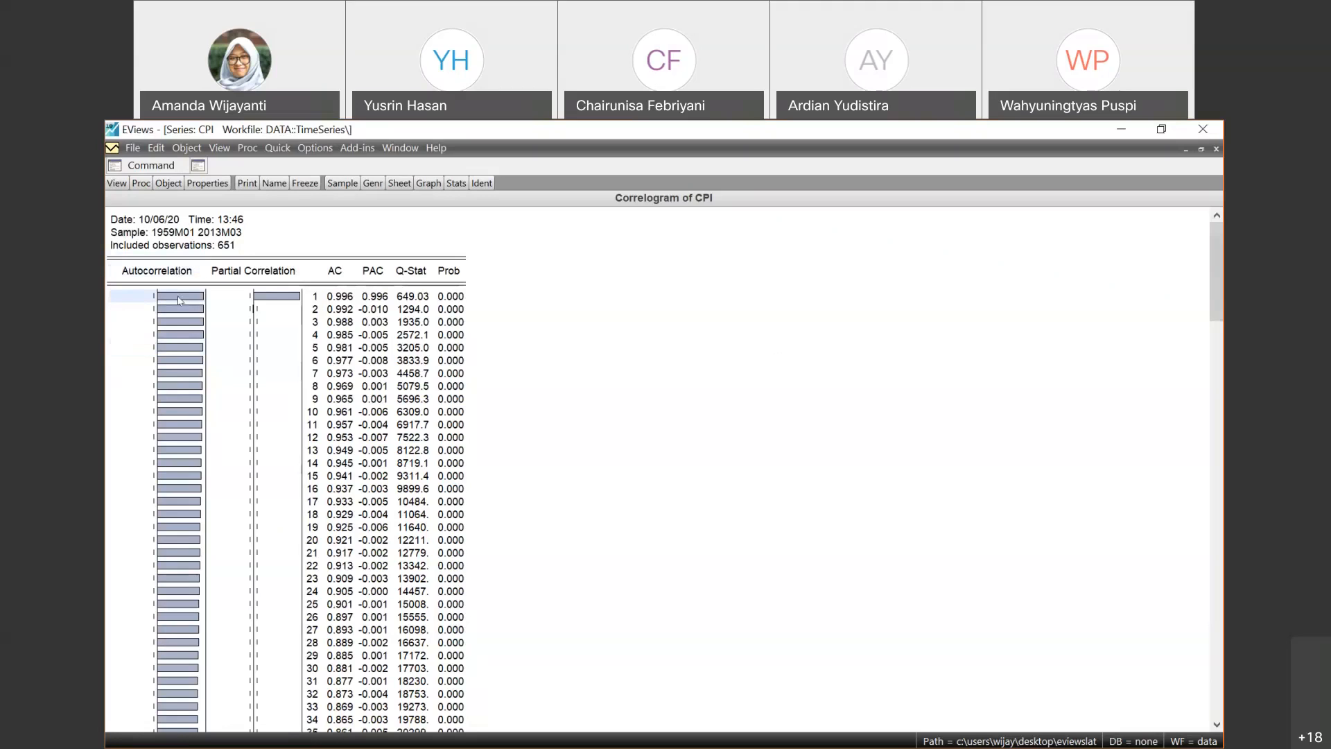
key("Down")
key("Down")
key("Down")
key("Down")
key("Down")
key("Down")
key("Down")
key("Down")
key("Down")
key("Down")
key("Down")
key("Down")
key("Down")
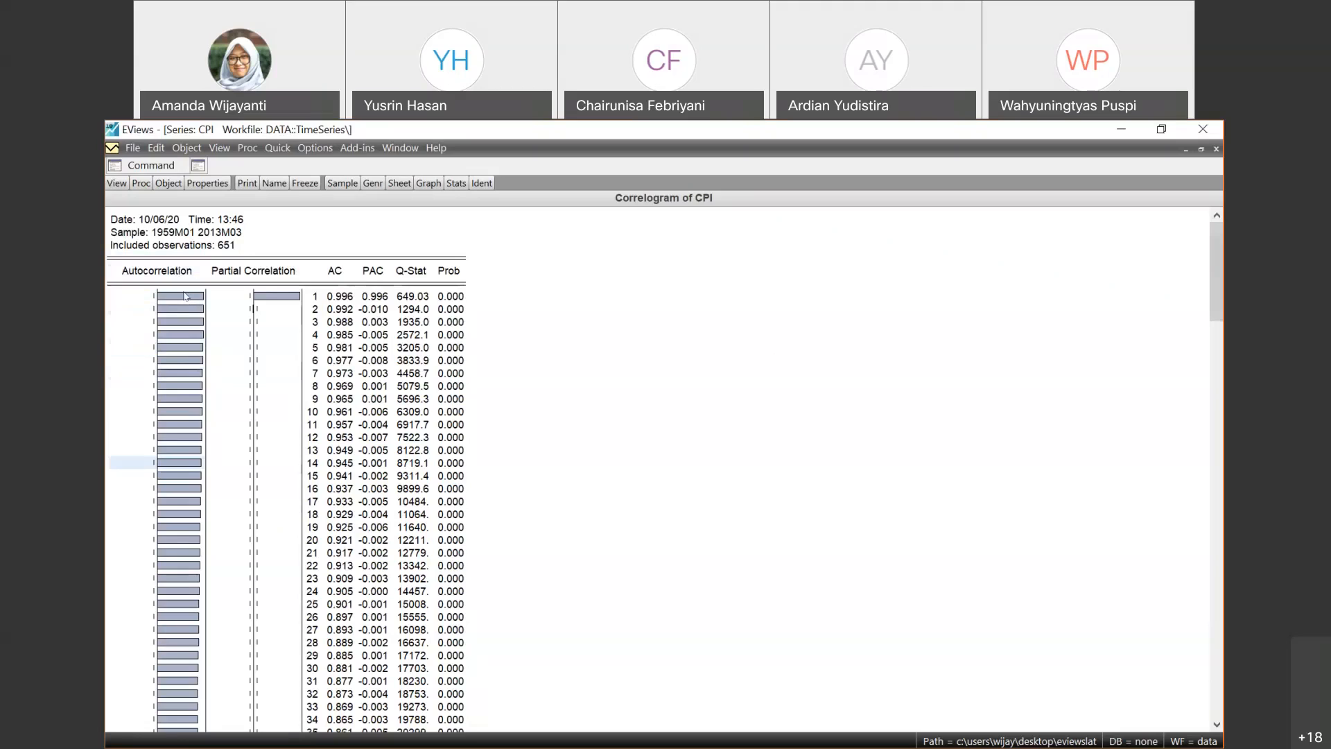
left_click(187, 298)
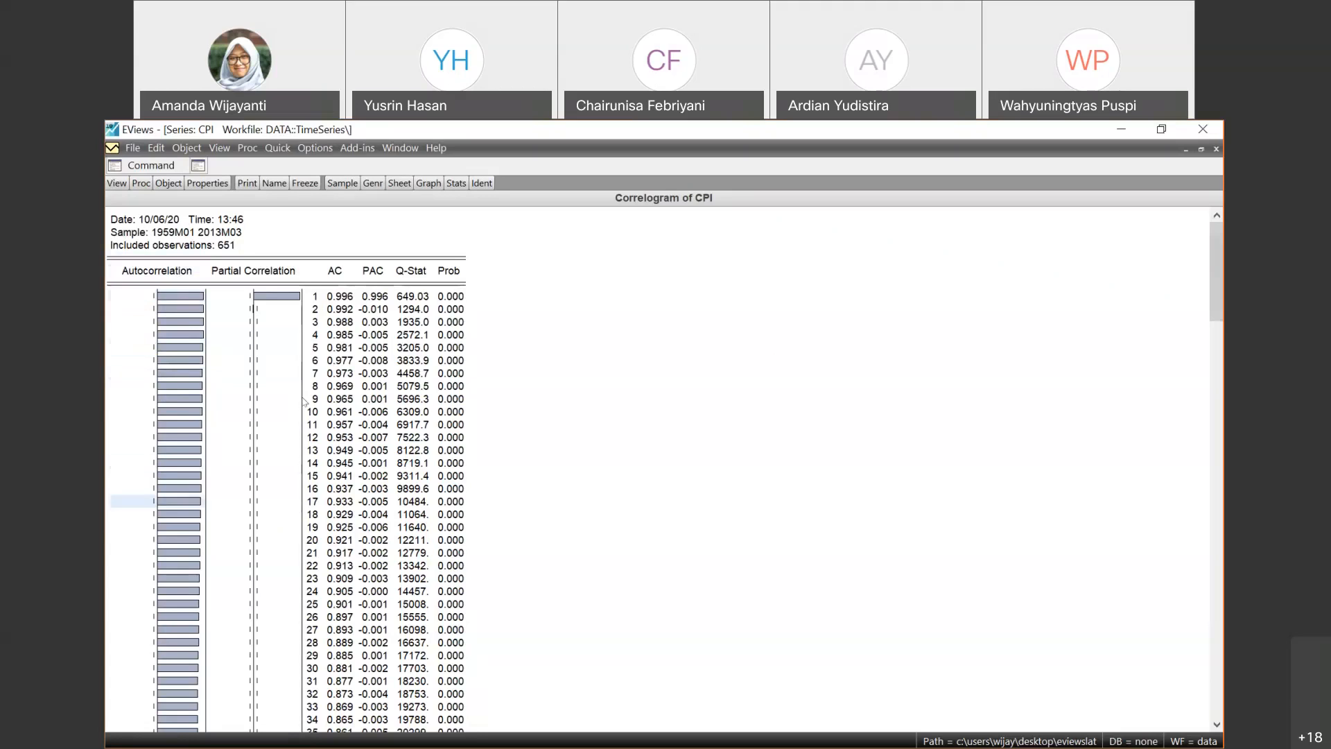
left_click(333, 297)
key("Down")
key("Down")
key("Down")
key("Down")
key("Down")
key("Down")
key("Down")
key("Down")
key("Down")
key("Down")
key("Down")
key("Down")
key("Down")
key("Down")
key("Down")
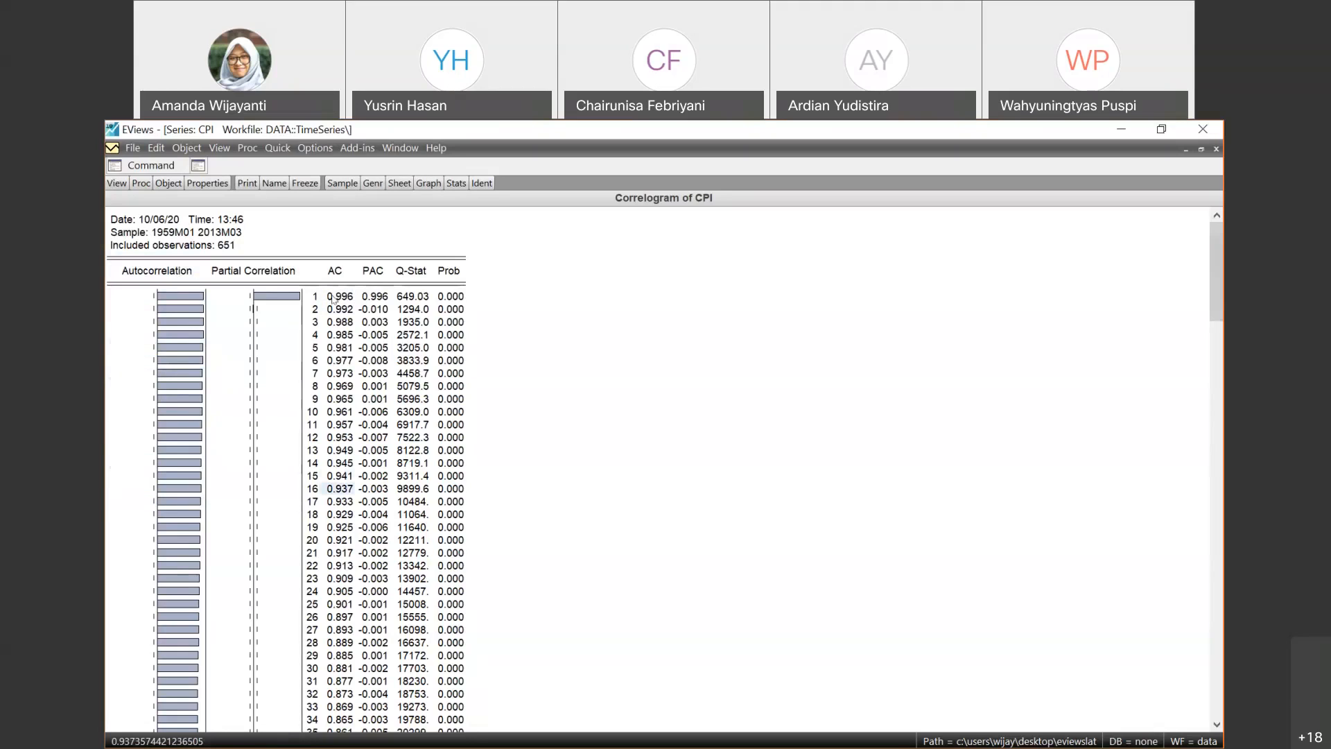
- Examine the partial correlation bar at lag 1 and the PAC values across the following lags of the CPI level correlogram
left_click(240, 272)
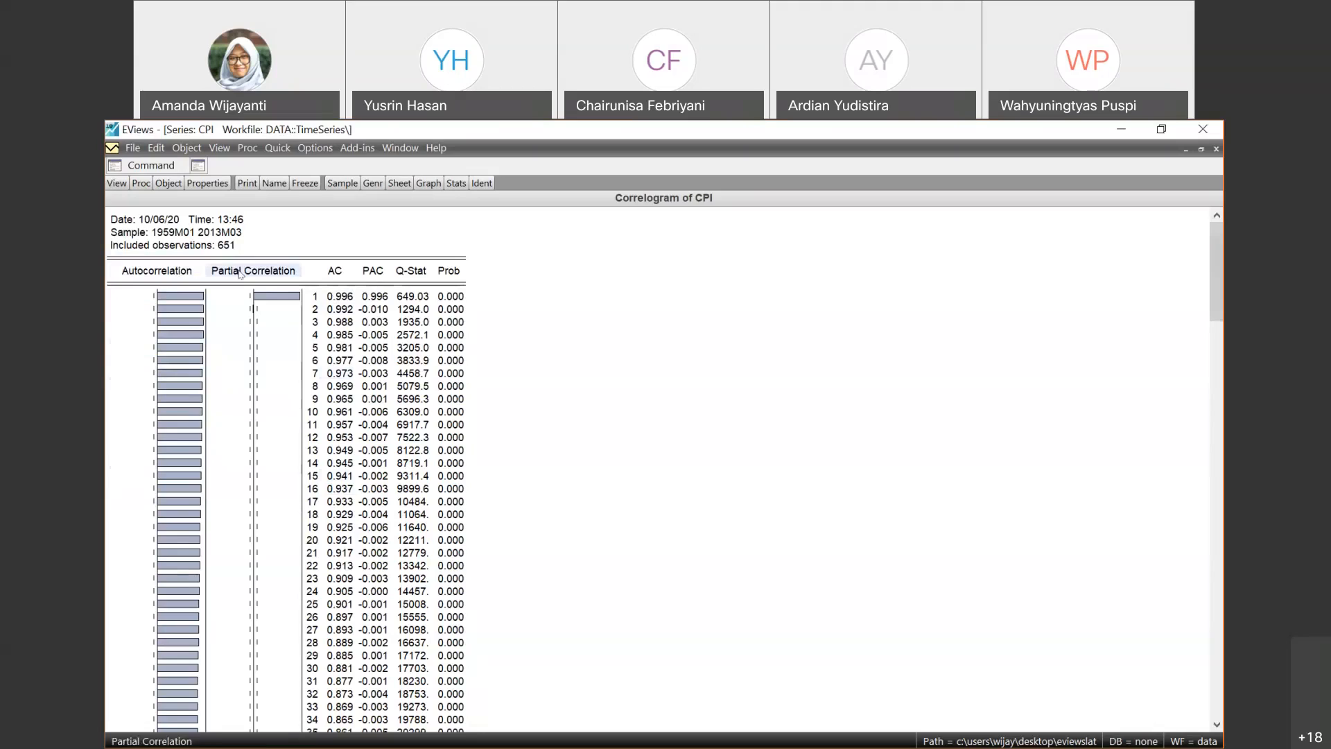
key("Down")
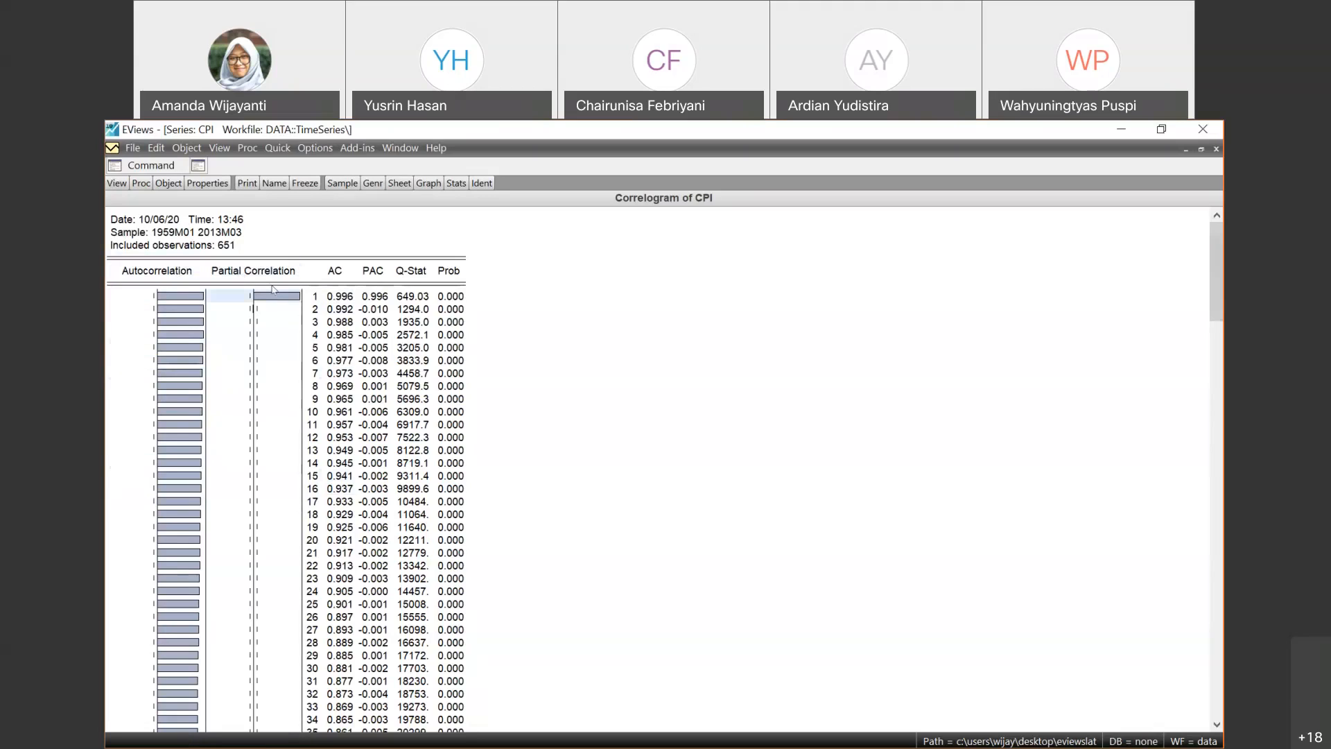
left_click(271, 271)
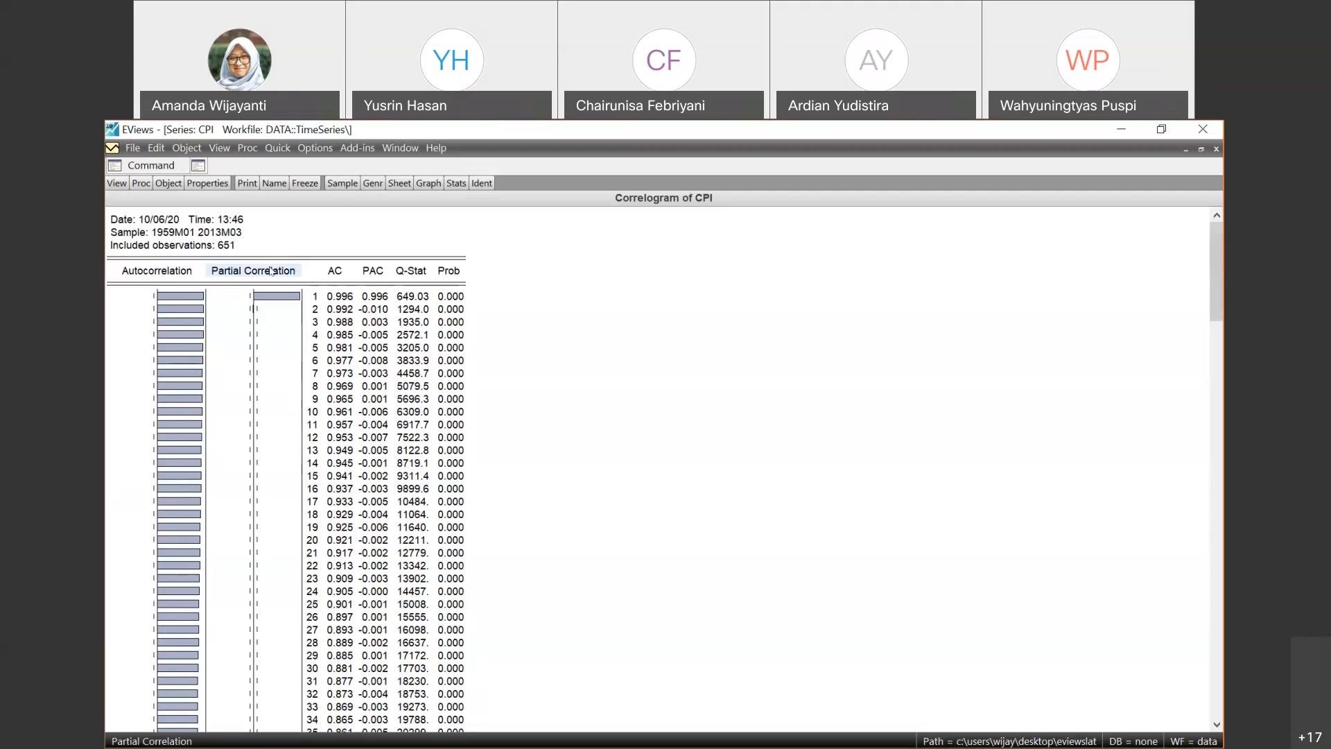
left_click(281, 298)
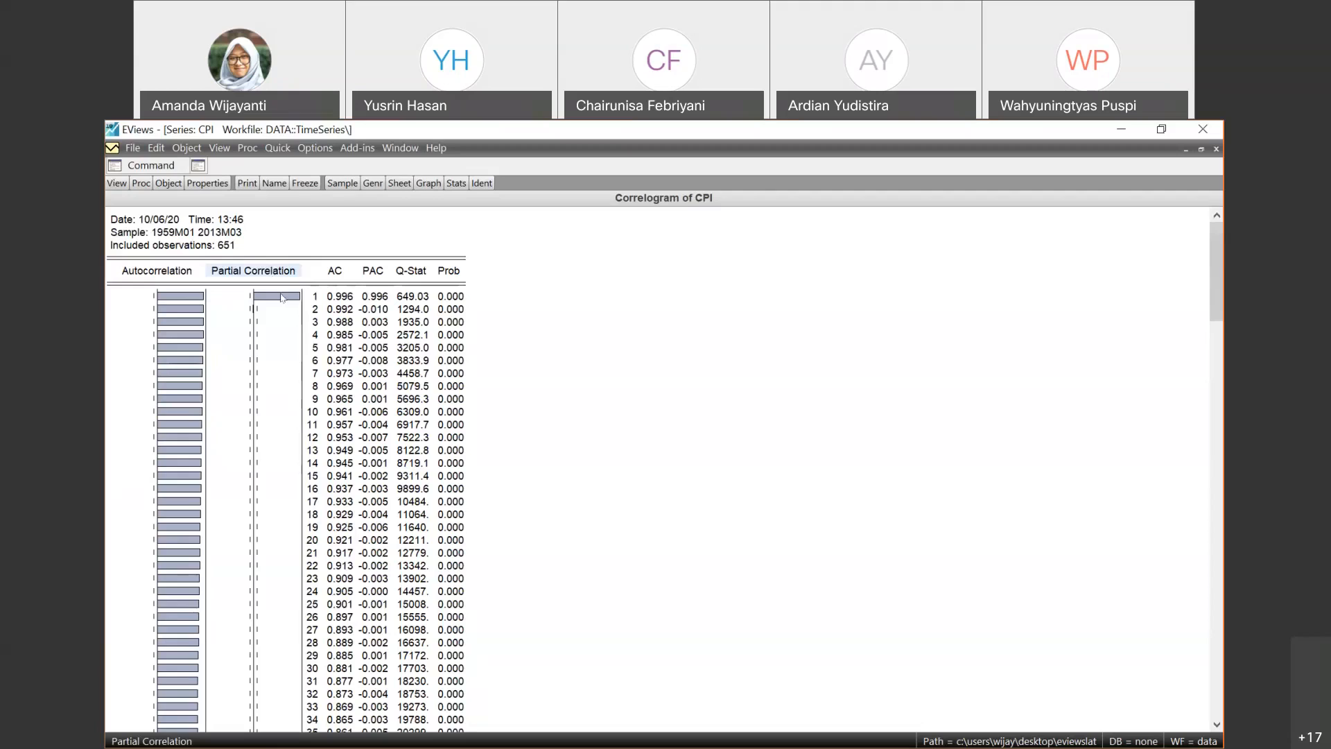
left_click(373, 300)
left_click(381, 306)
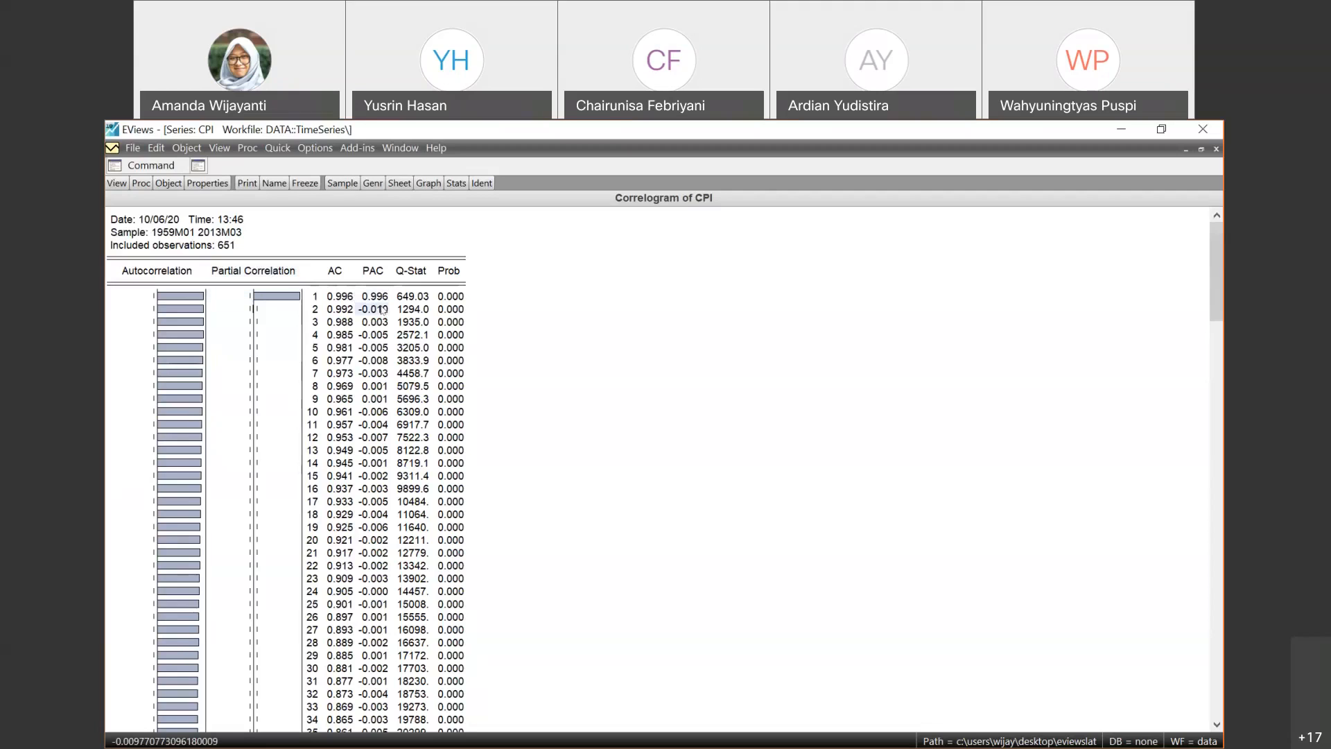
key("Down")
key("Down")
key("Down")
key("Down")
key("Down")
key("Down")
key("Down")
key("Down")
key("Down")
key("Down")
key("Down")
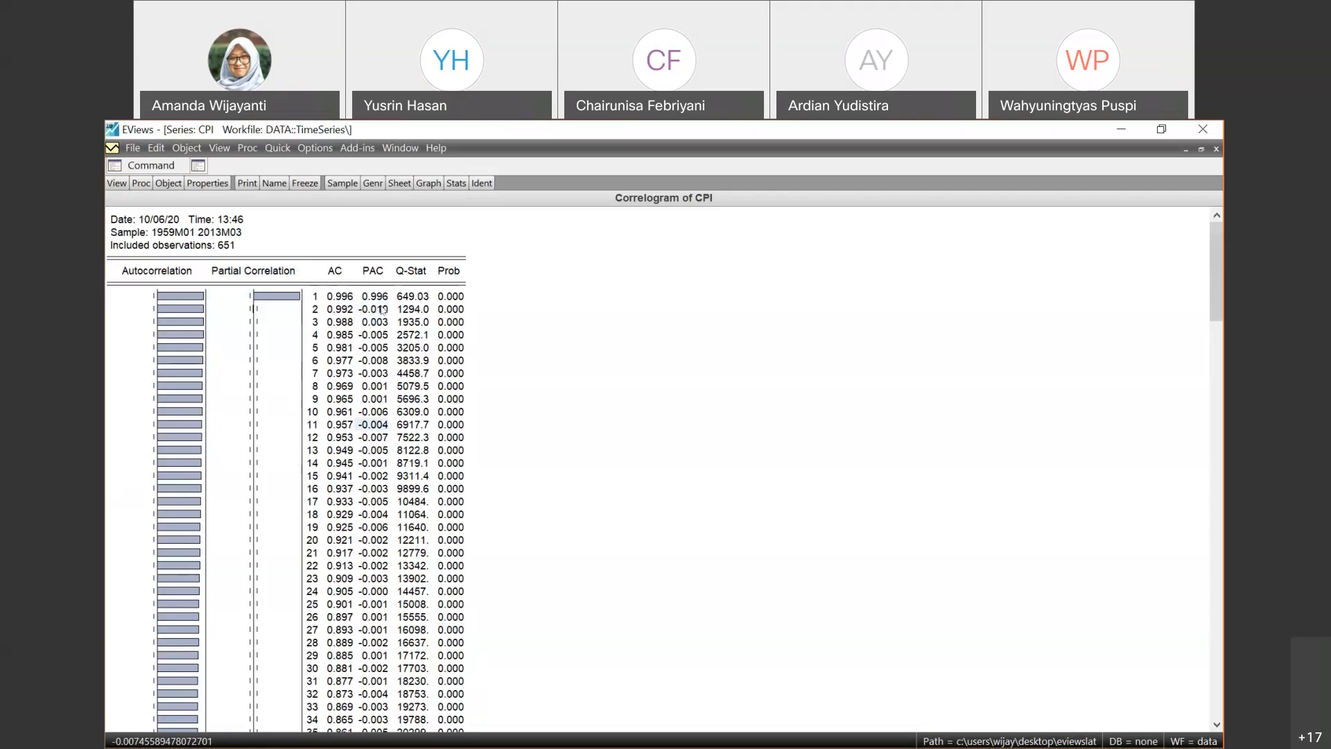
key("Down")
key("Down")
key("Down")
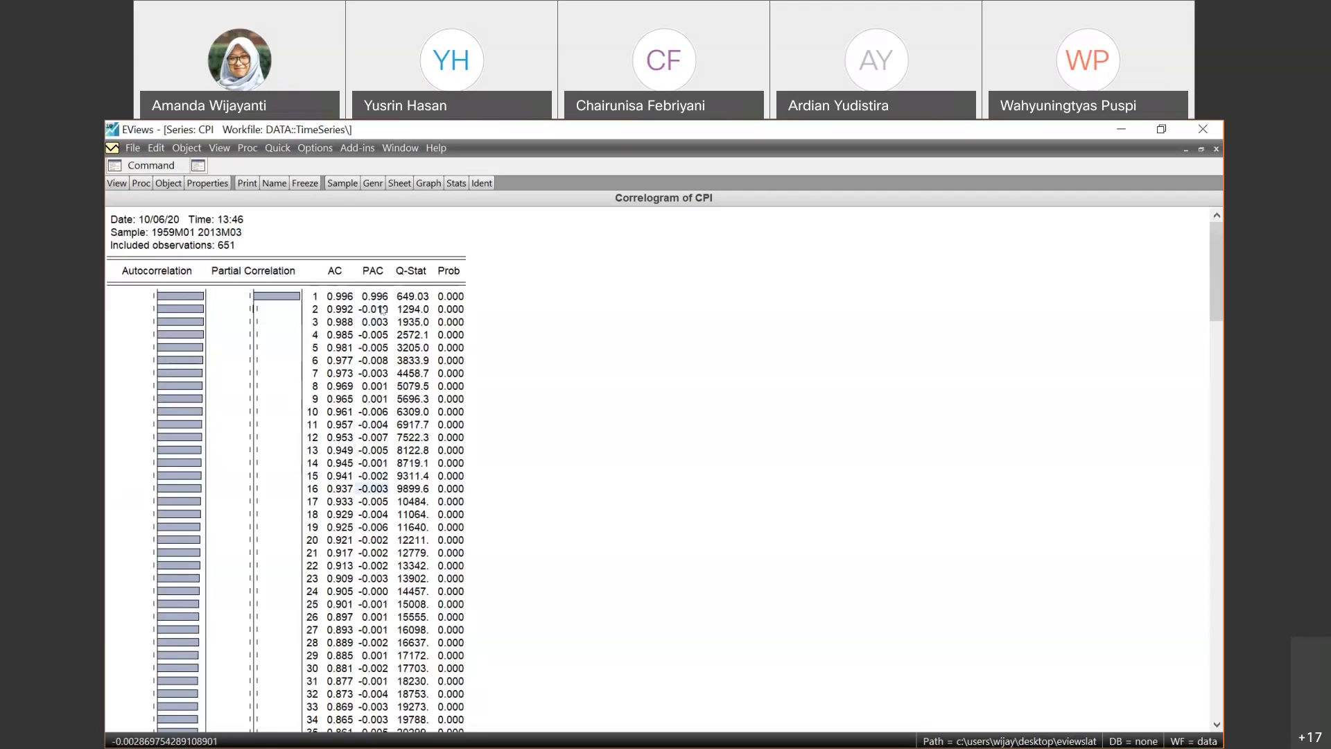
key("Down")
key("Down")
key("Down")
key("Up")
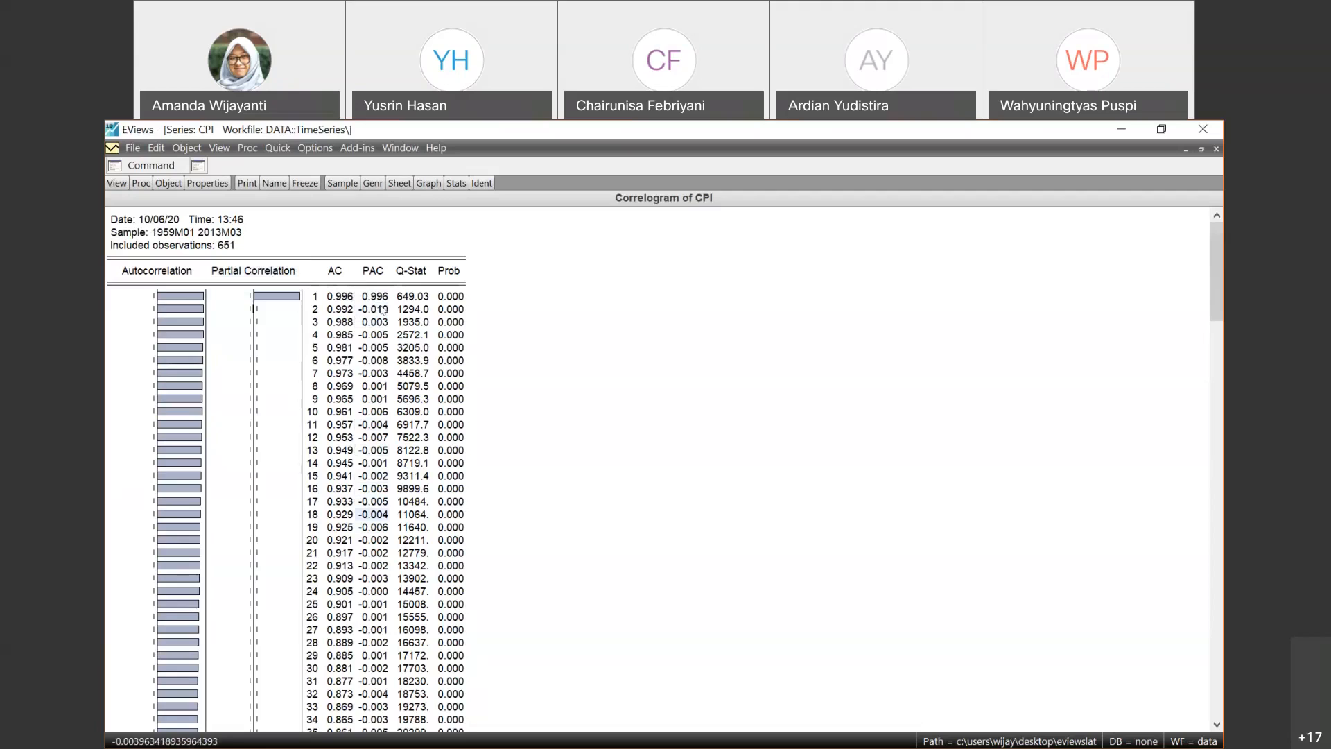
key("Up")
key("Up")
key("Up")
key("Up")
key("Up")
key("Up")
key("Up")
key("Up")
key("Up")
key("Up")
key("Up")
key("Up")
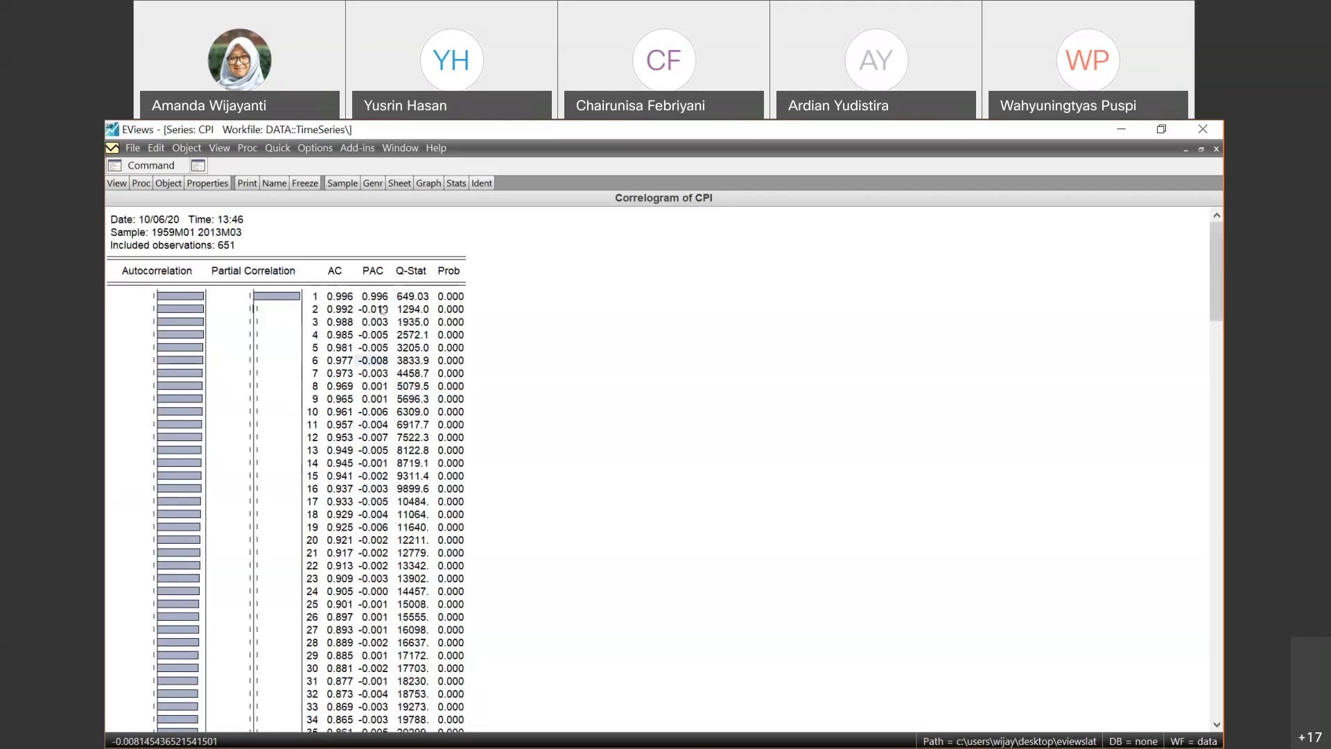
key("Up")
key("Up")
key("Up")
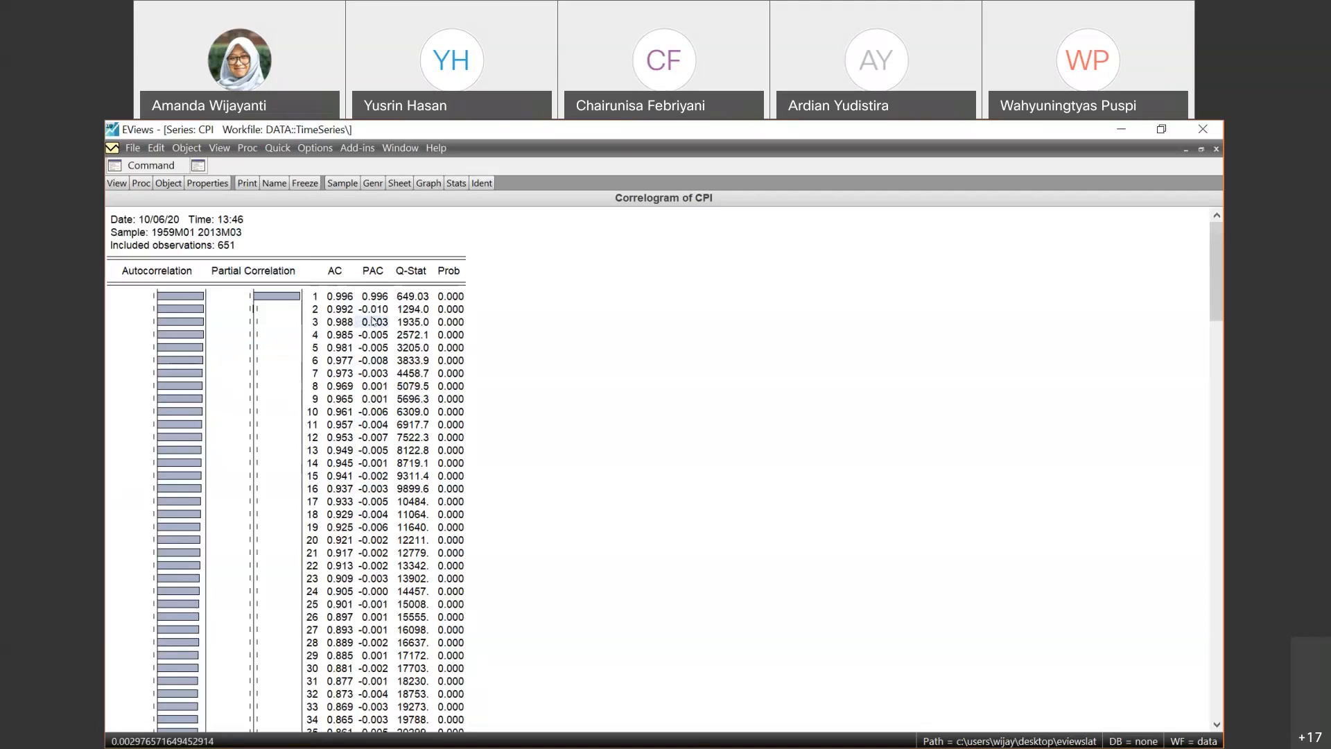
key("Down")
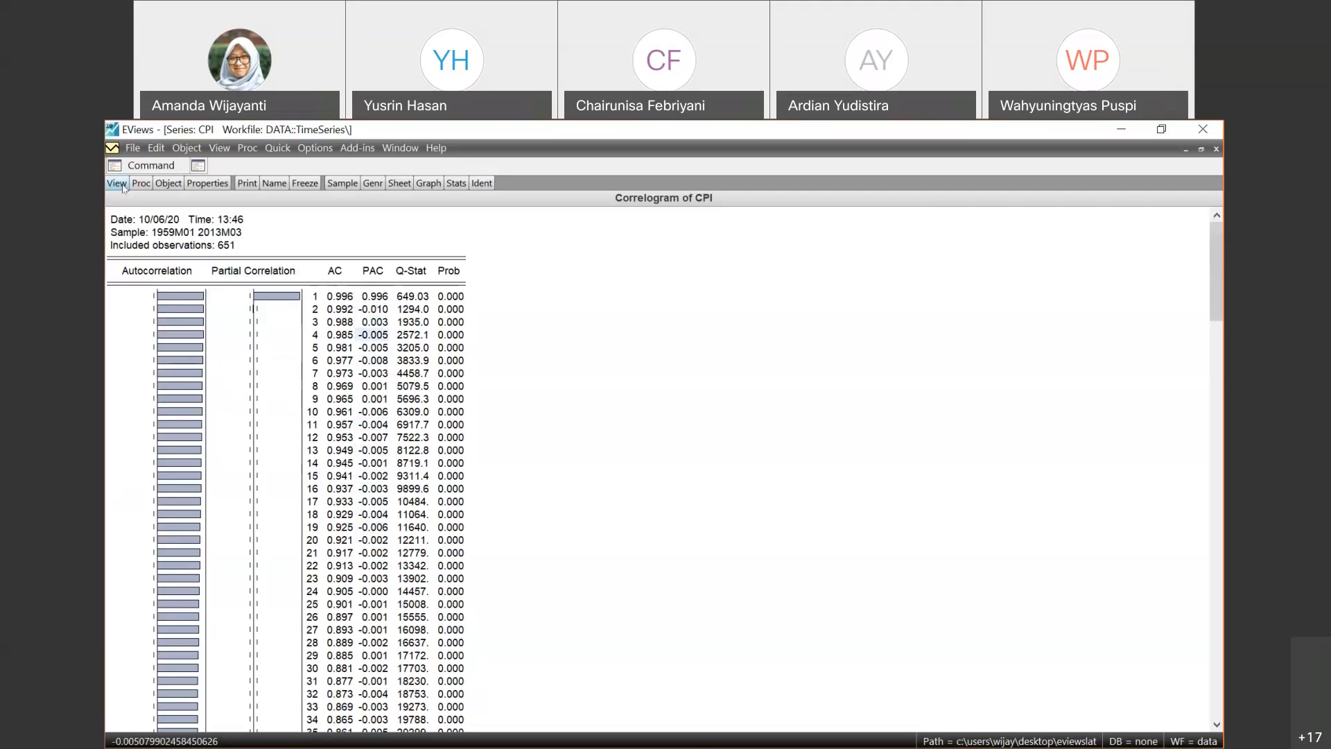
- Generate the correlogram of the 1st difference of CPI with 36 lags
left_click(199, 299)
left_click(339, 297)
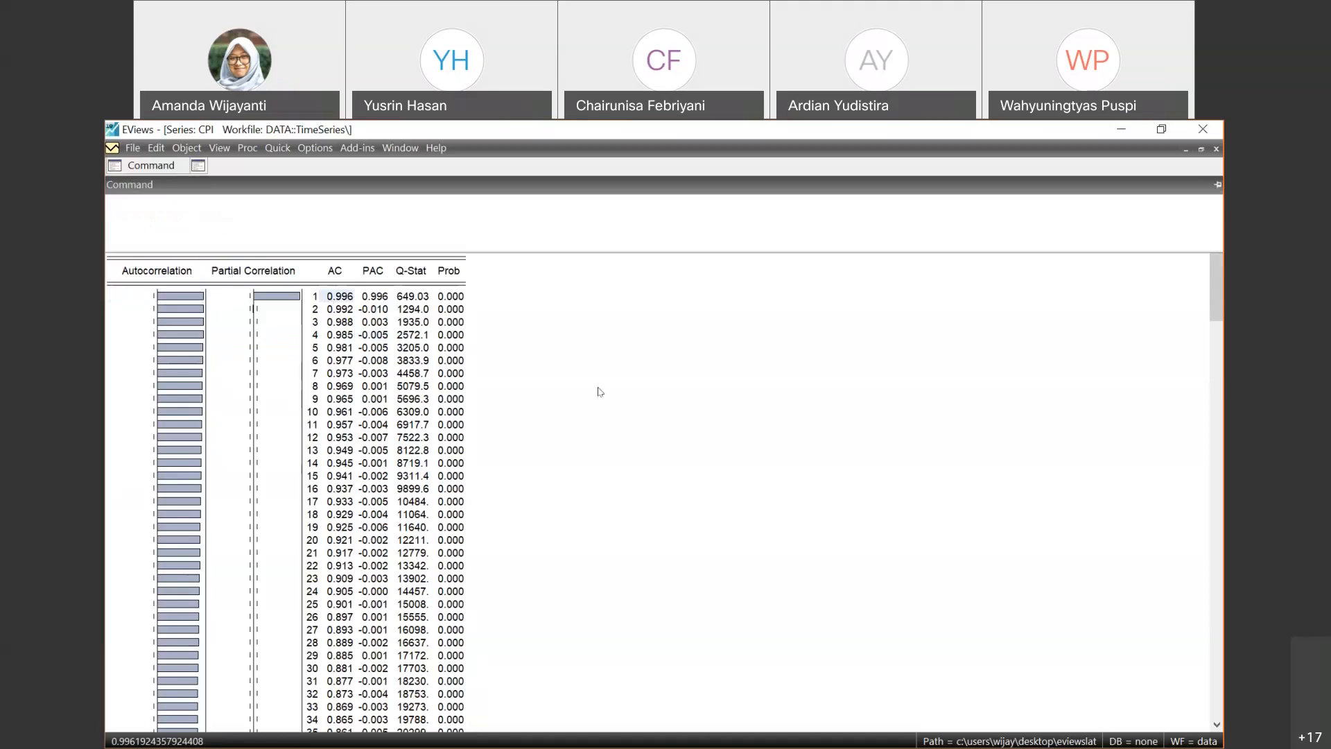
left_click(122, 184)
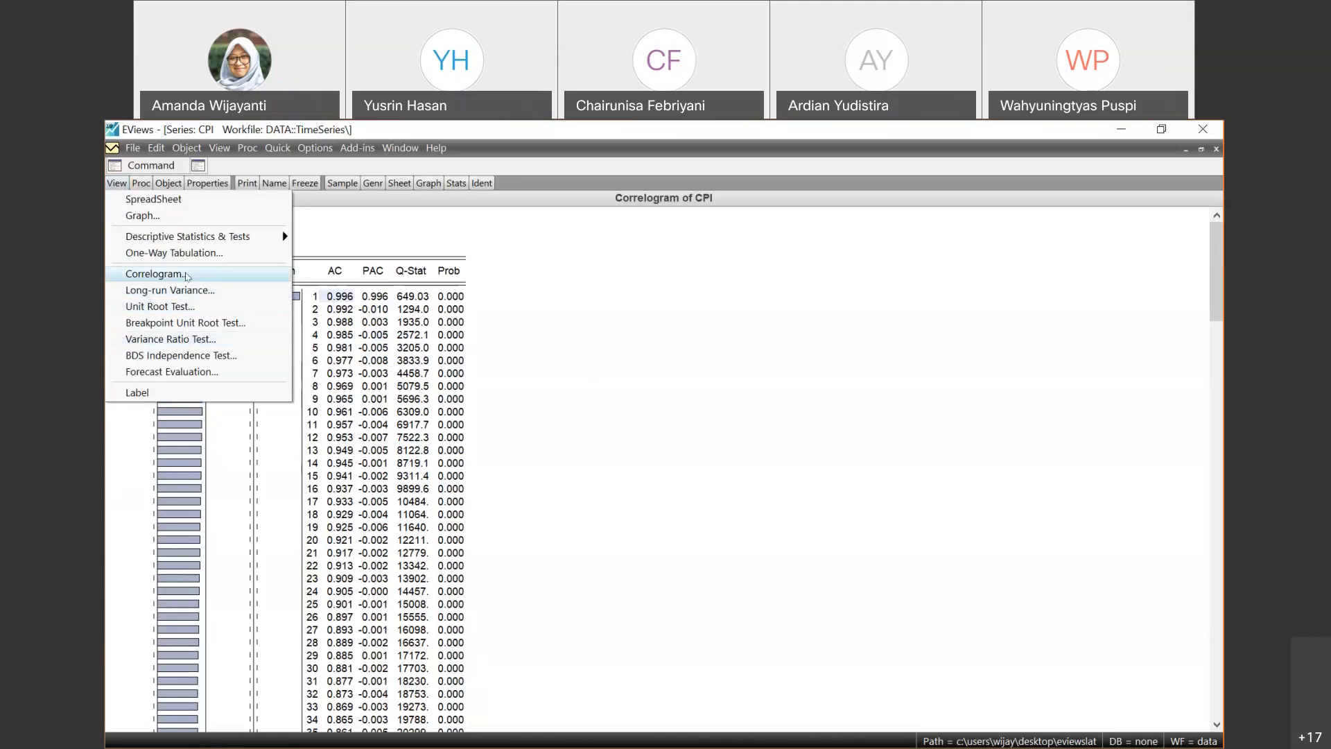
left_click(154, 274)
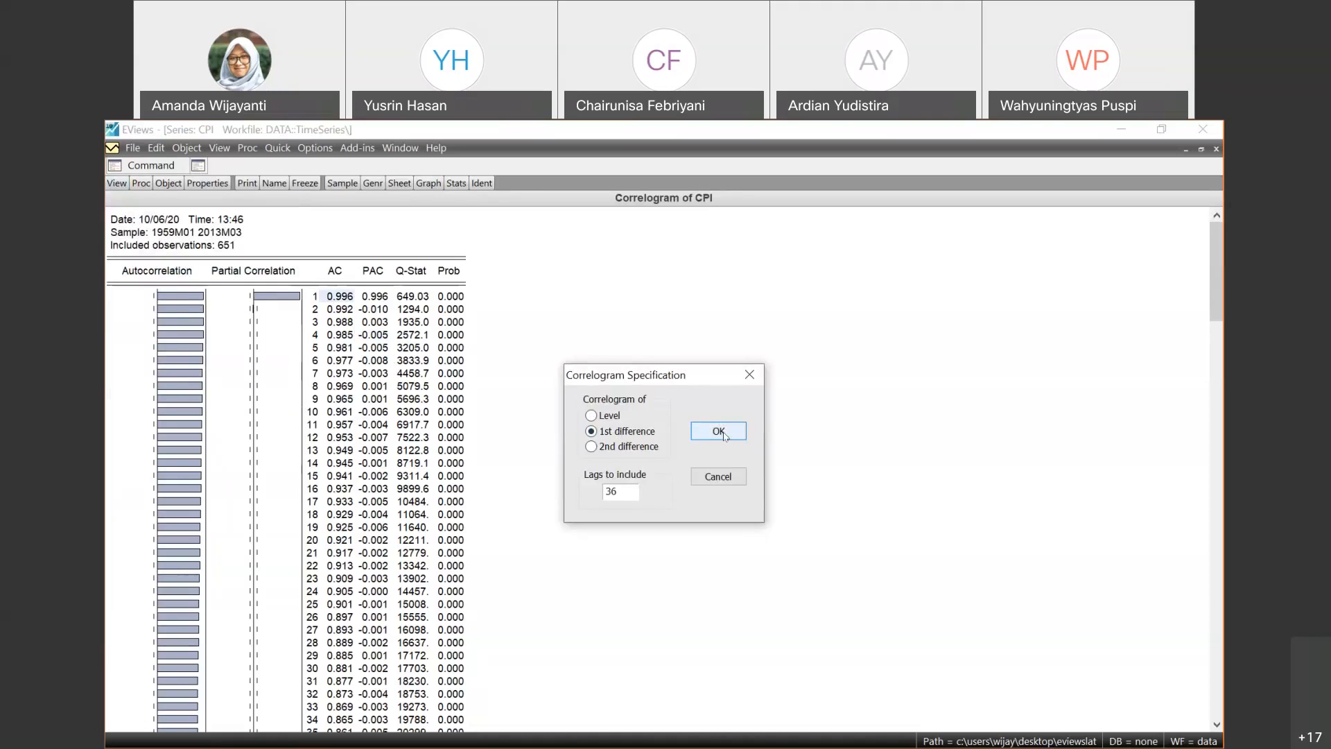
left_click(721, 435)
left_click(719, 435)
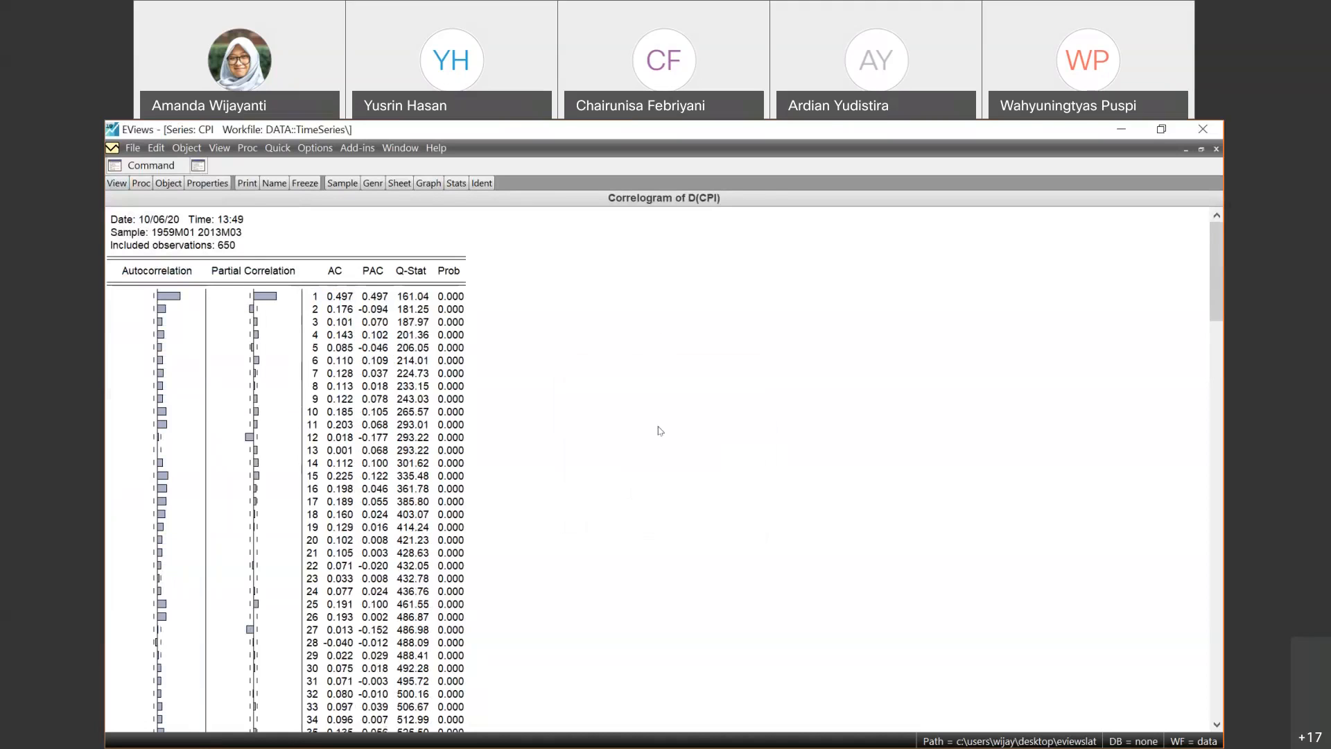
- Examine the autocorrelation bars of the first-differenced CPI across all 36 lags, returning to the bar at lag 1
left_click(182, 303)
key("Down")
key("Down")
key("Down")
key("Down")
key("Down")
key("Down")
key("Down")
key("Down")
key("Down")
key("Down")
key("Down")
key("Down")
key("Up")
key("Up")
key("Up")
key("Up")
key("Up")
key("Up")
key("Up")
key("Up")
key("Up")
key("Up")
key("Up")
key("Up")
key("Down")
key("Down")
key("Down")
key("Down")
key("Down")
key("Down")
key("Down")
key("Down")
key("Down")
key("Down")
key("Down")
key("Down")
key("Down")
key("Down")
key("Down")
key("Down")
key("Down")
key("Down")
key("Down")
key("Down")
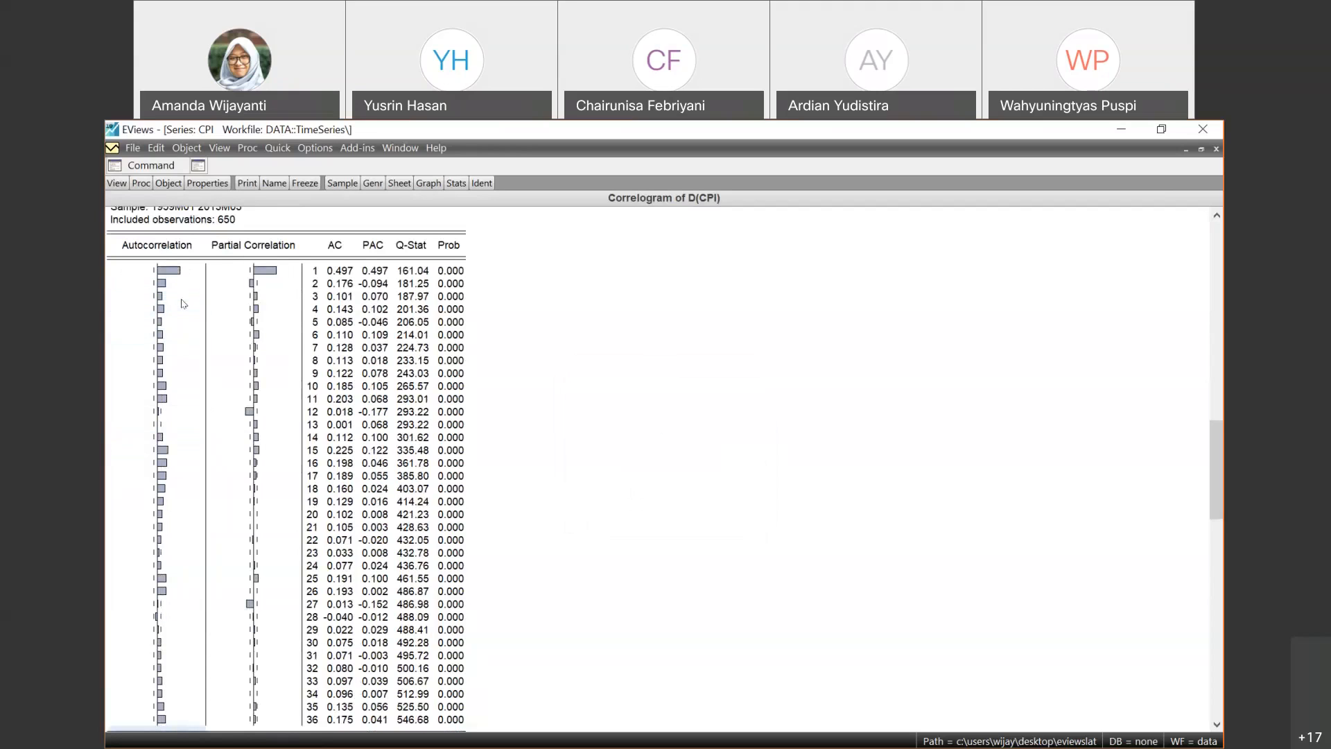
left_click(187, 324)
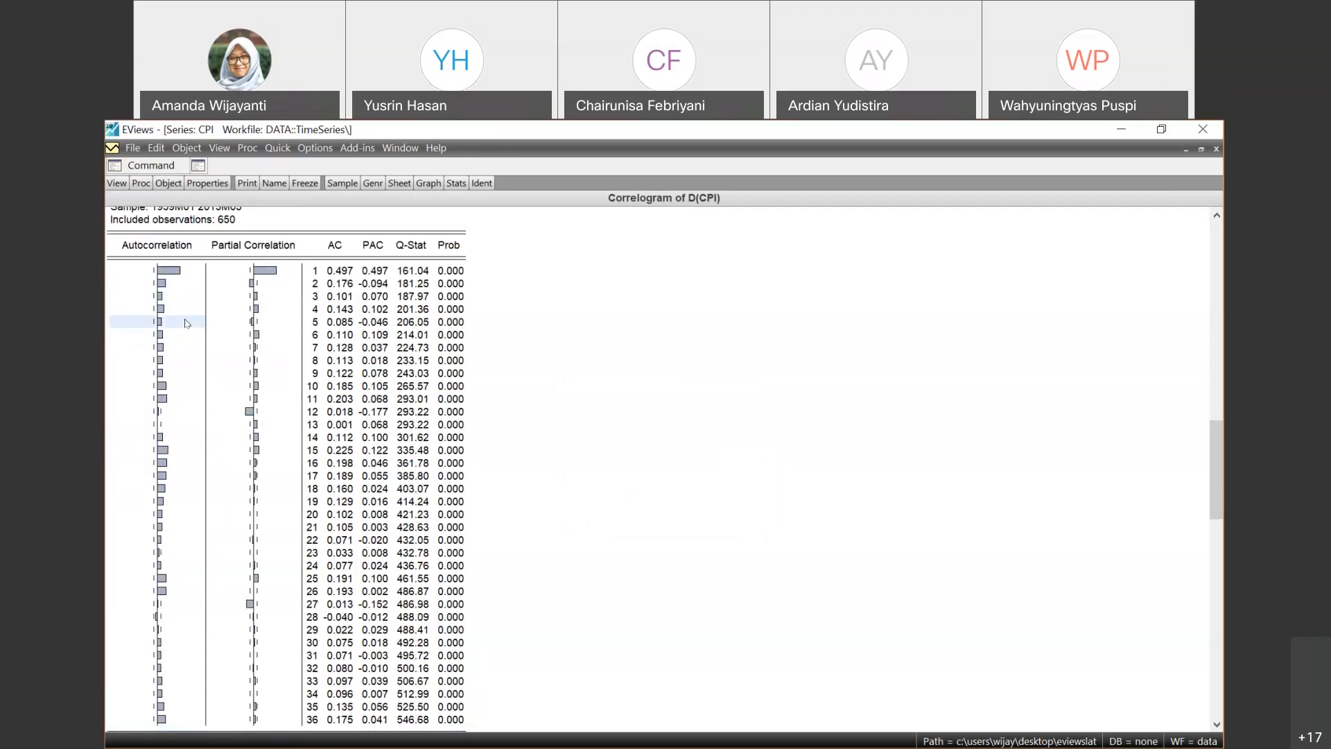
left_click(174, 270)
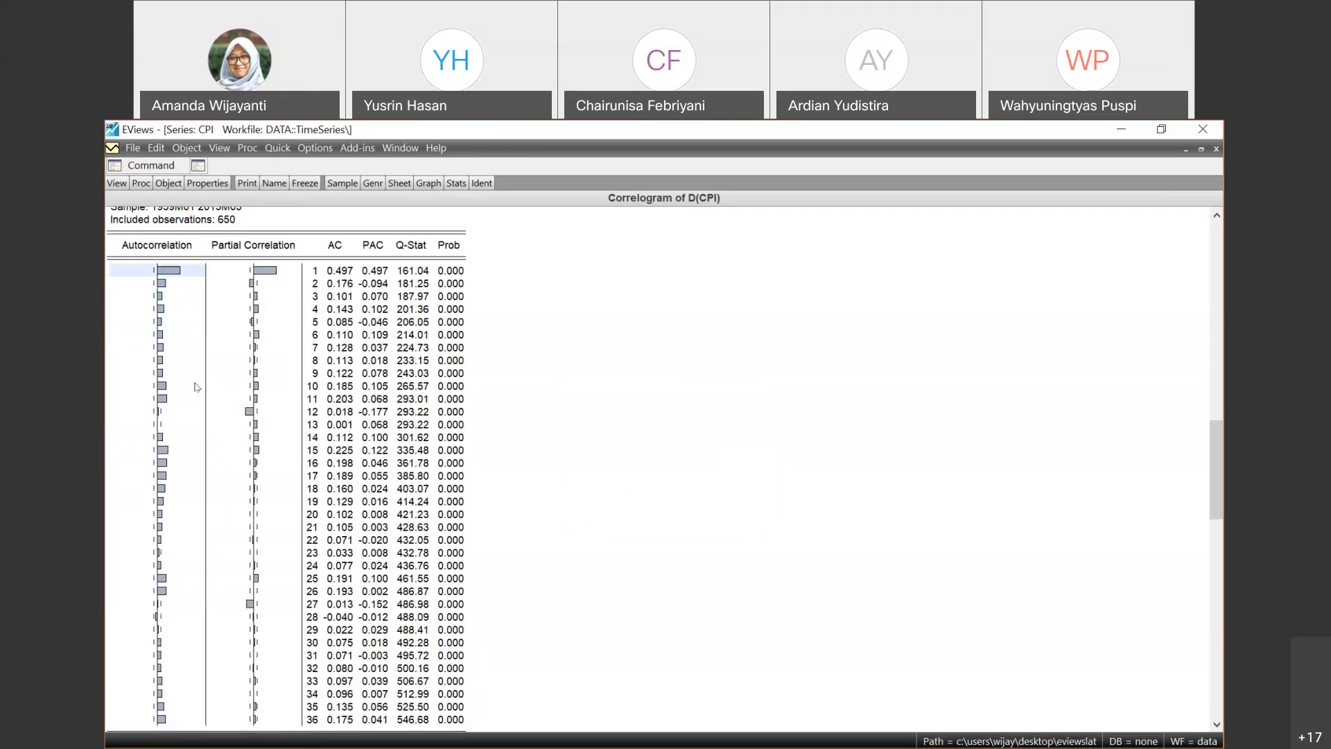
- Examine the partial correlation bars of the first-differenced CPI from lag 1 to lag 28
left_click(274, 270)
key("Down")
key("Down")
key("Down")
key("Down")
key("Down")
key("Down")
key("Down")
key("Down")
key("Down")
key("Down")
key("Down")
key("Down")
key("Down")
key("Down")
key("Down")
key("Down")
key("Down")
key("Down")
key("Down")
key("Down")
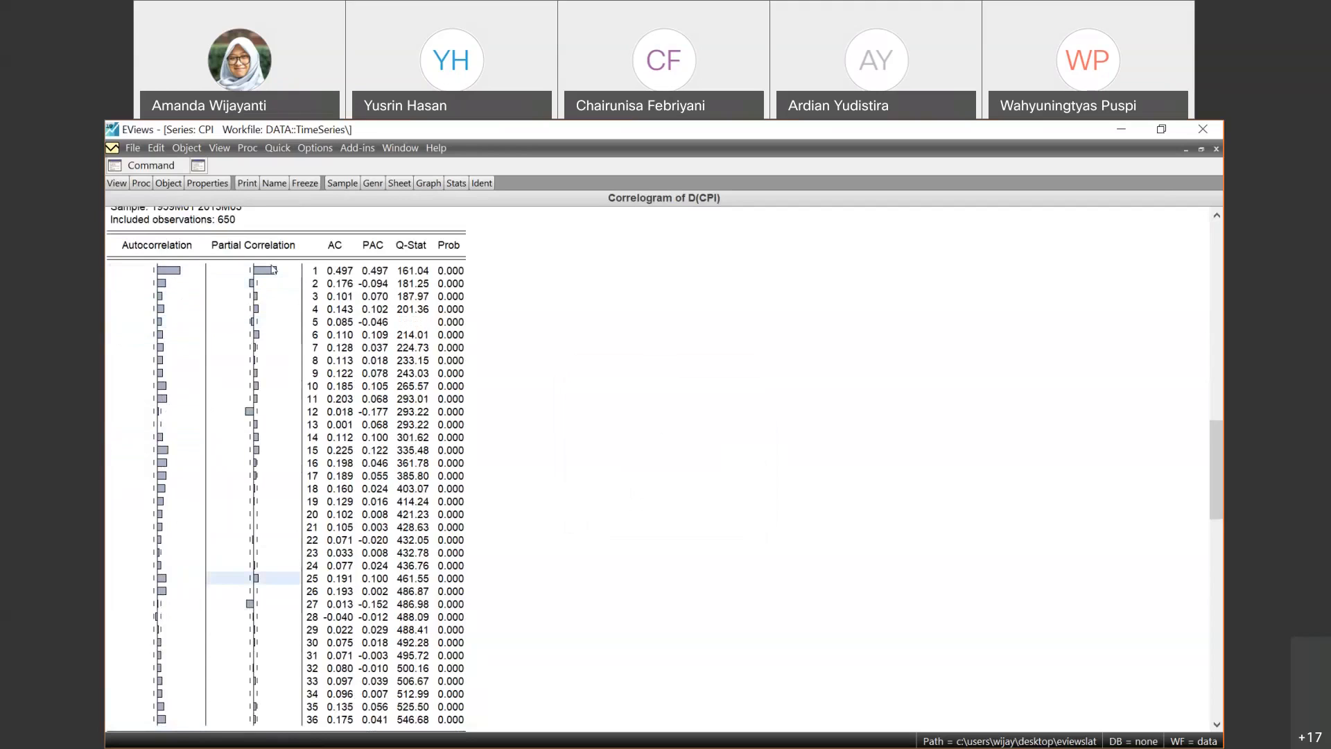
key("Down")
key("Down")
key("Down")
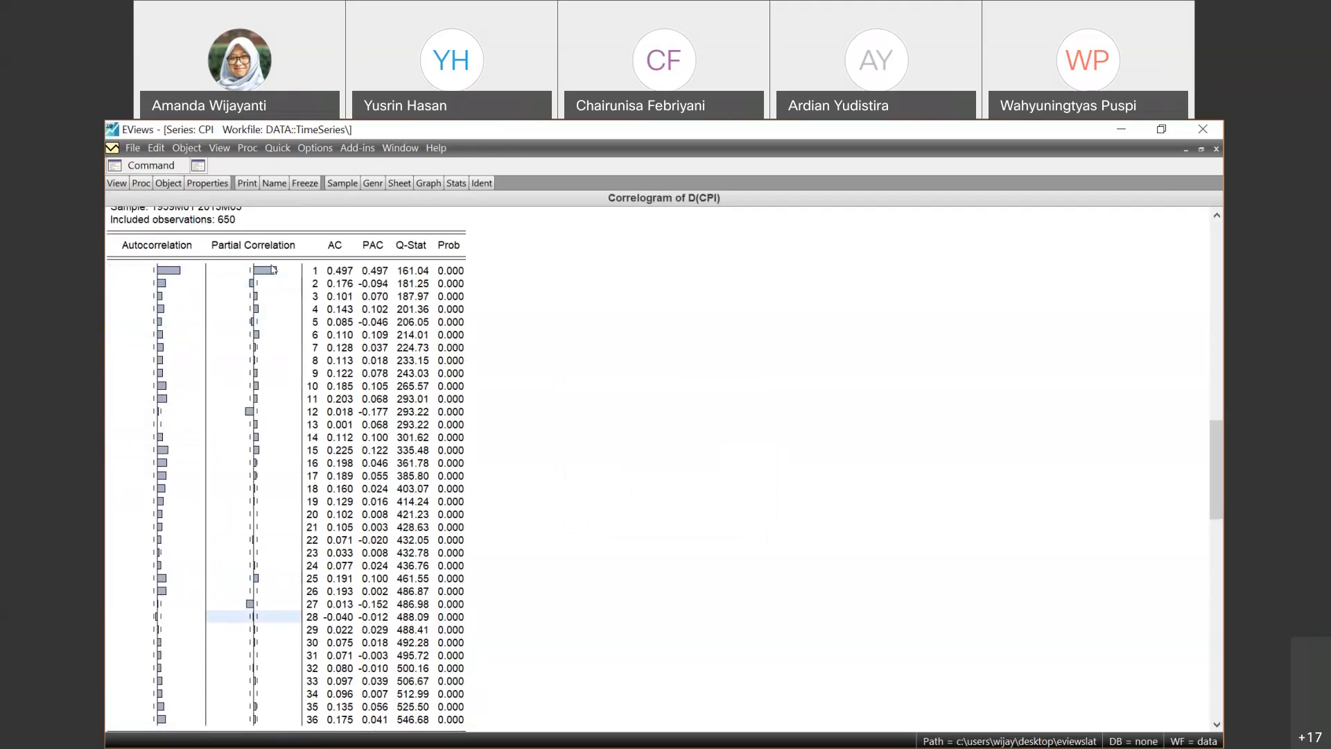
- Examine the AC values of the first-differenced CPI from lag 1 to about lag 18 and back to the first lag
left_click(340, 274)
key("Down")
key("Down")
key("Down")
key("Down")
key("Up")
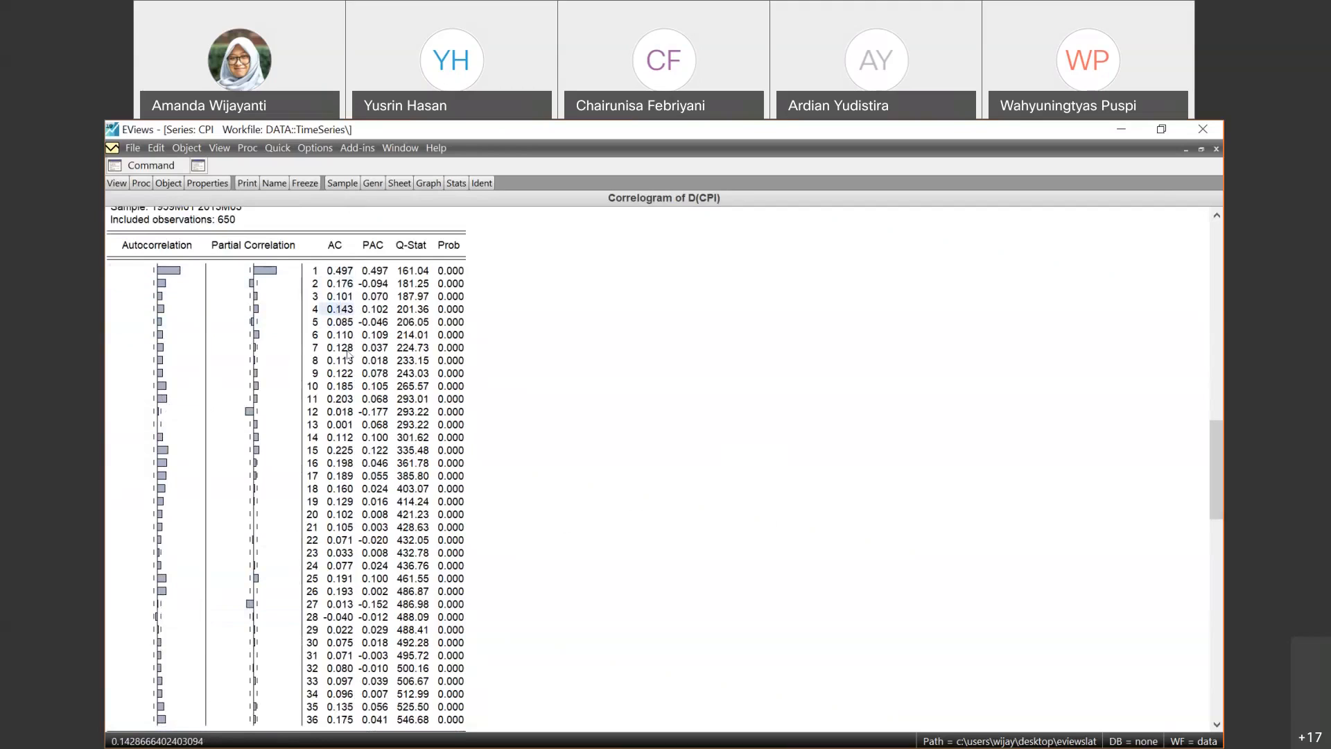
key("Down")
key("Down")
key("Down")
key("Down")
key("Down")
key("Down")
key("Down")
key("Down")
key("Down")
key("Down")
key("Down")
key("Down")
key("Down")
key("Down")
key("Down")
key("Down")
key("Down")
key("Down")
key("Down")
key("Down")
key("Down")
key("Down")
key("Down")
key("Down")
key("Down")
key("Down")
key("Down")
key("Down")
key("Down")
key("Down")
key("Down")
key("Down")
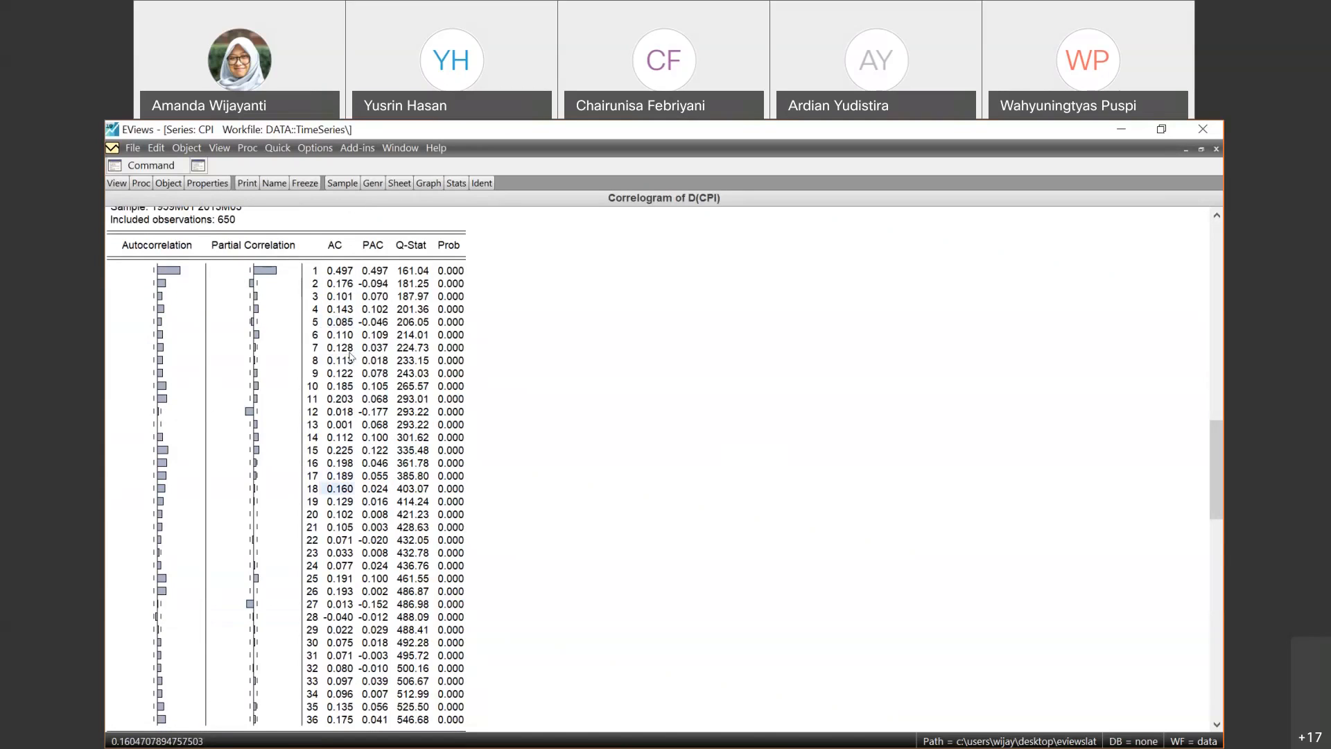
key("Up")
key("Up")
key("Up")
key("Up")
key("Up")
key("Up")
key("Up")
key("Up")
key("Up")
key("Up")
key("Up")
key("Up")
key("Up")
key("Up")
key("Up")
key("Up")
key("Up")
key("Up")
key("Up")
key("Up")
key("Up")
key("Up")
key("Up")
key("Up")
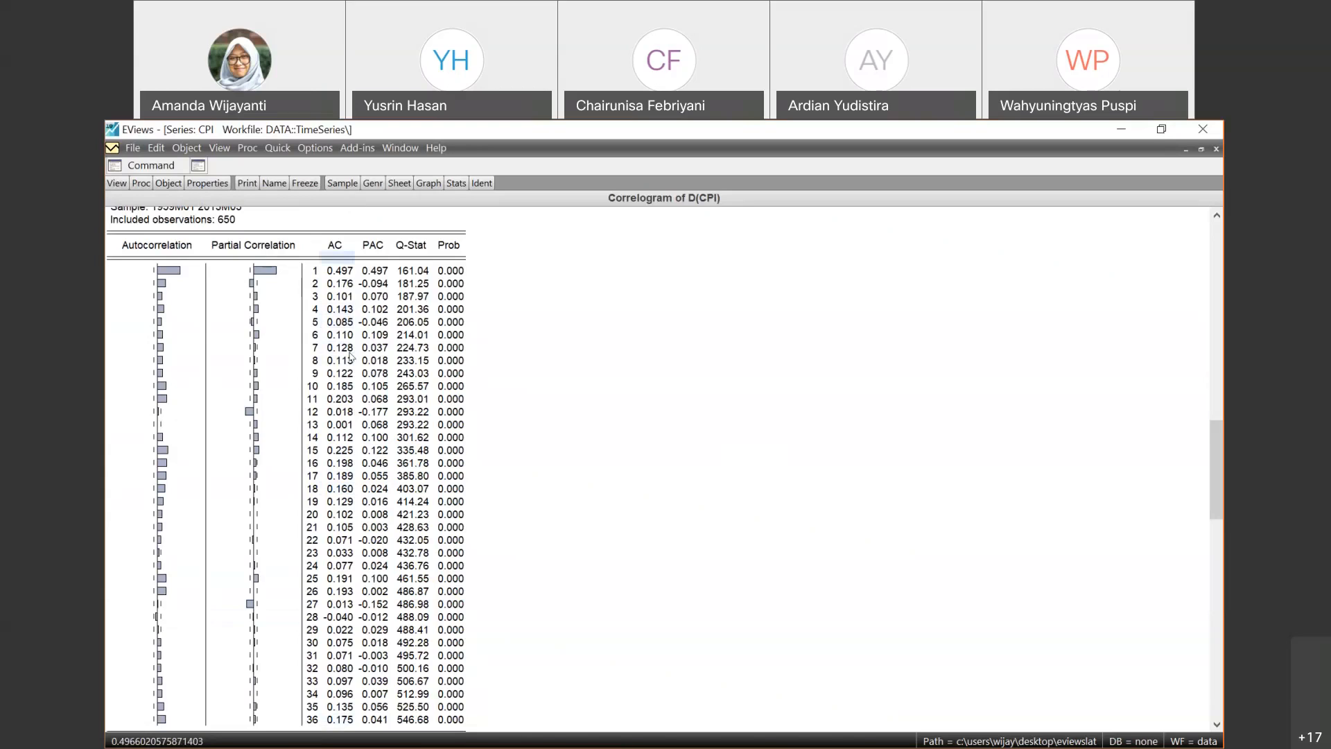
- Examine the PAC values of the first-differenced CPI down the lags, returning to the column heading
key("Right")
key("Left")
left_click(339, 245)
left_click(373, 250)
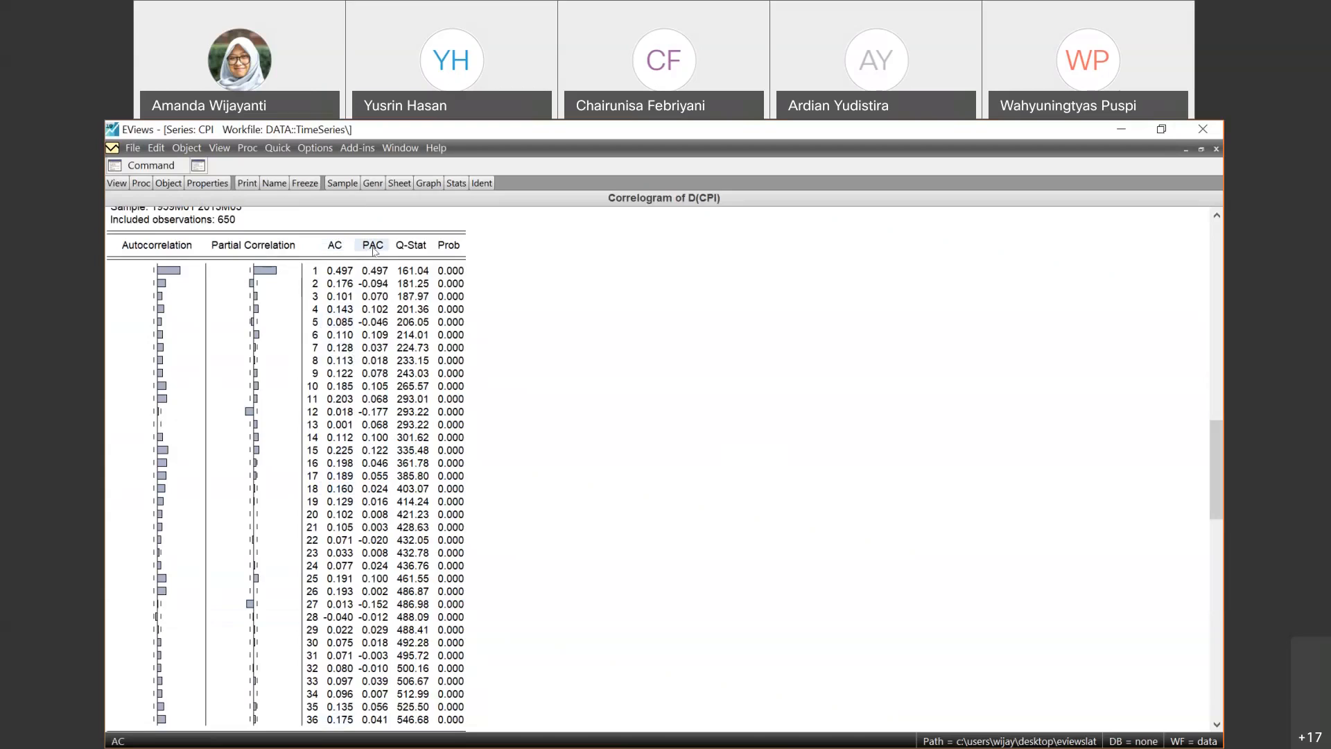
key("Down")
key("Down")
key("Down")
key("Down")
key("Down")
key("Down")
key("Down")
key("Down")
key("Down")
key("Down")
key("Down")
key("Down")
key("Down")
key("Down")
key("Down")
key("Down")
key("Down")
key("Down")
key("Down")
key("Down")
key("Up")
key("Up")
key("Up")
key("Up")
key("Up")
key("Up")
key("Up")
key("Up")
key("Up")
key("Up")
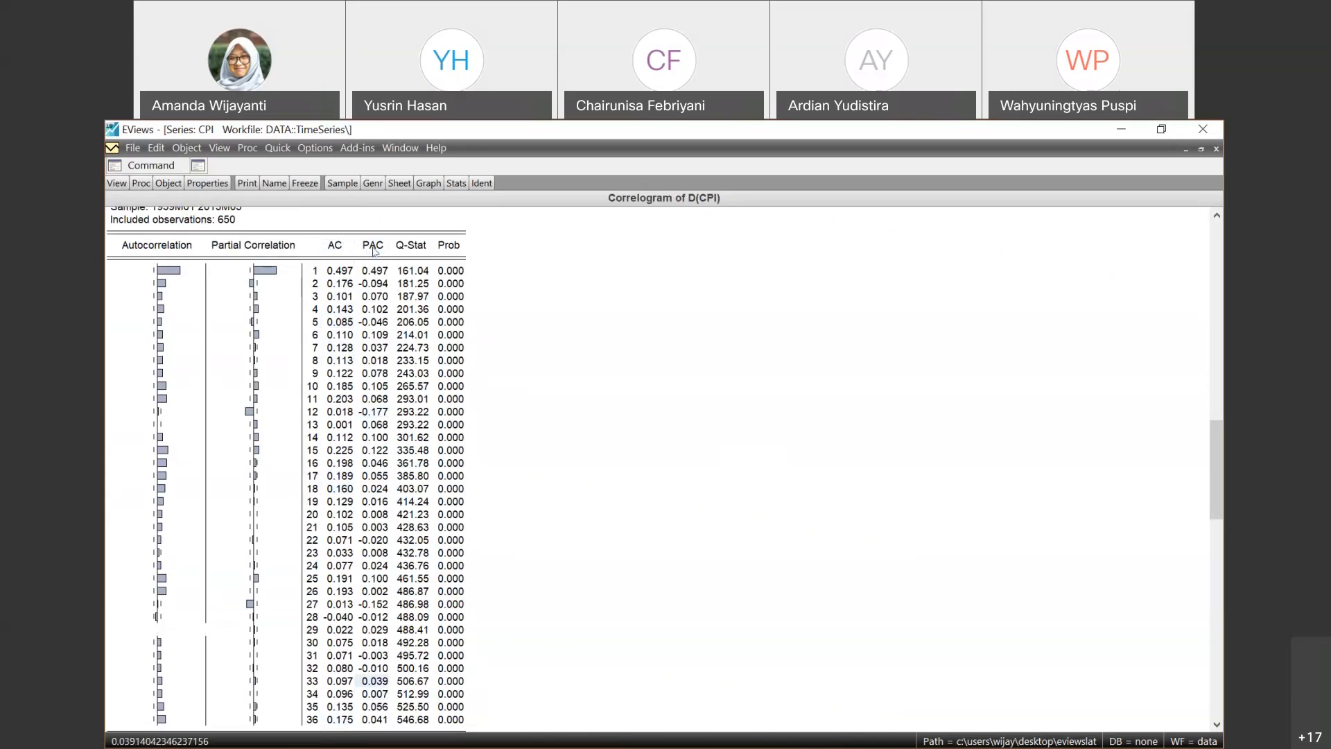
key("Up")
key("Up")
key("Up")
key("Up")
key("Up")
key("Up")
key("Up")
key("Up")
key("Up")
key("Up")
key("Up")
key("Up")
key("Up")
key("Up")
key("Up")
key("Up")
key("Up")
key("Up")
key("Up")
key("Up")
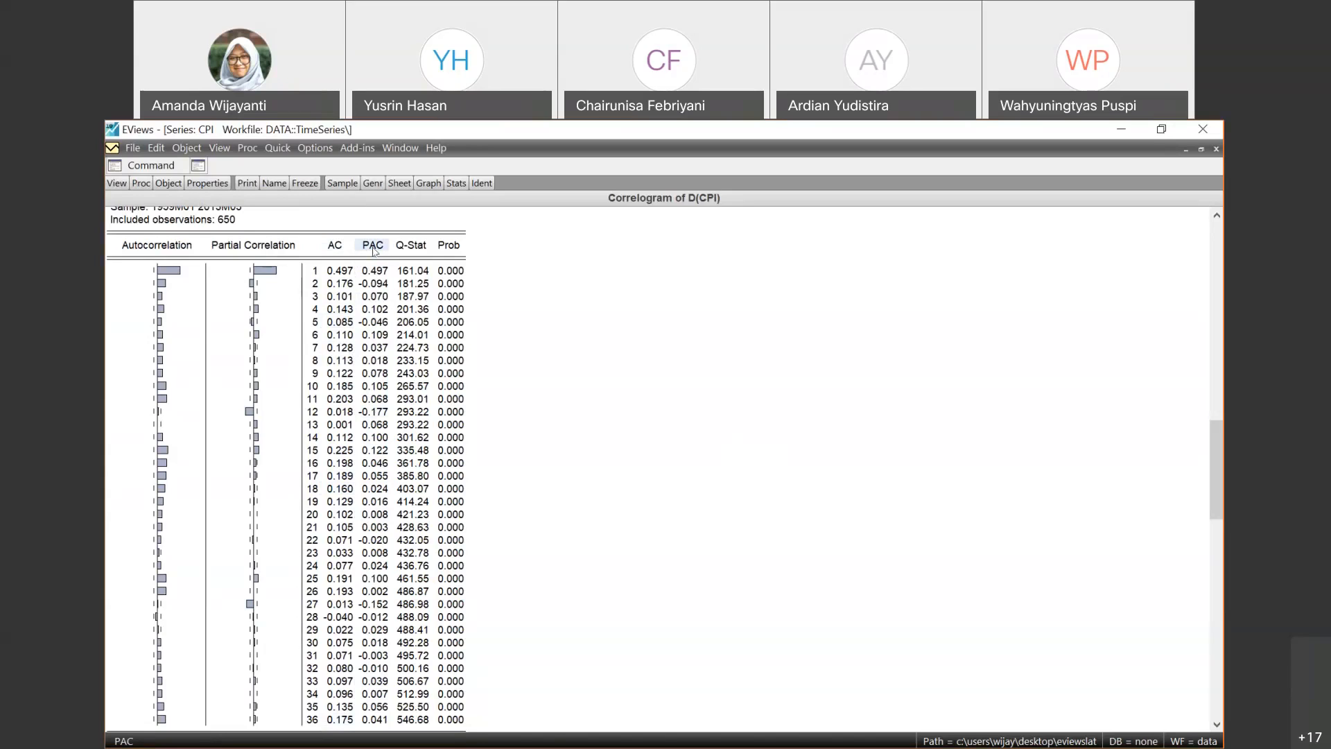
- Examine the AC values of the first-differenced CPI over lags 1 to 5
left_click(344, 274)
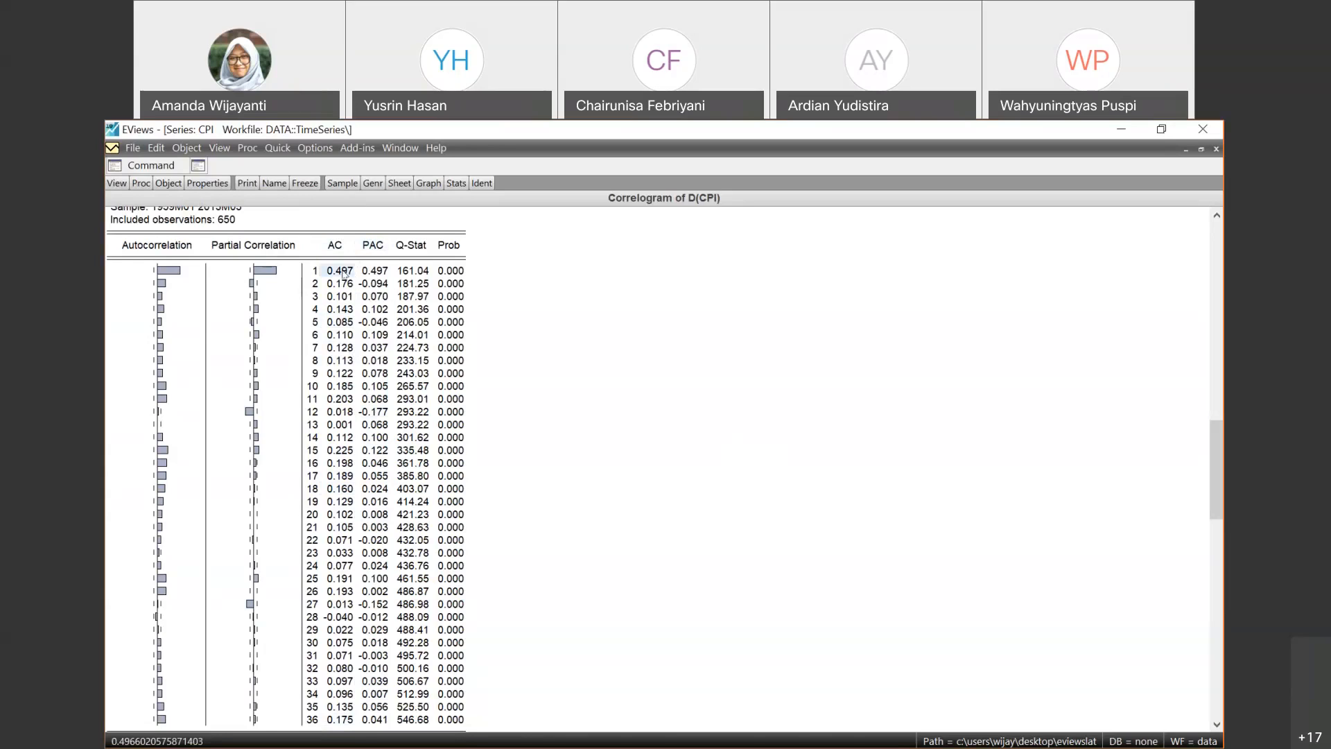
key("Down")
key("Down")
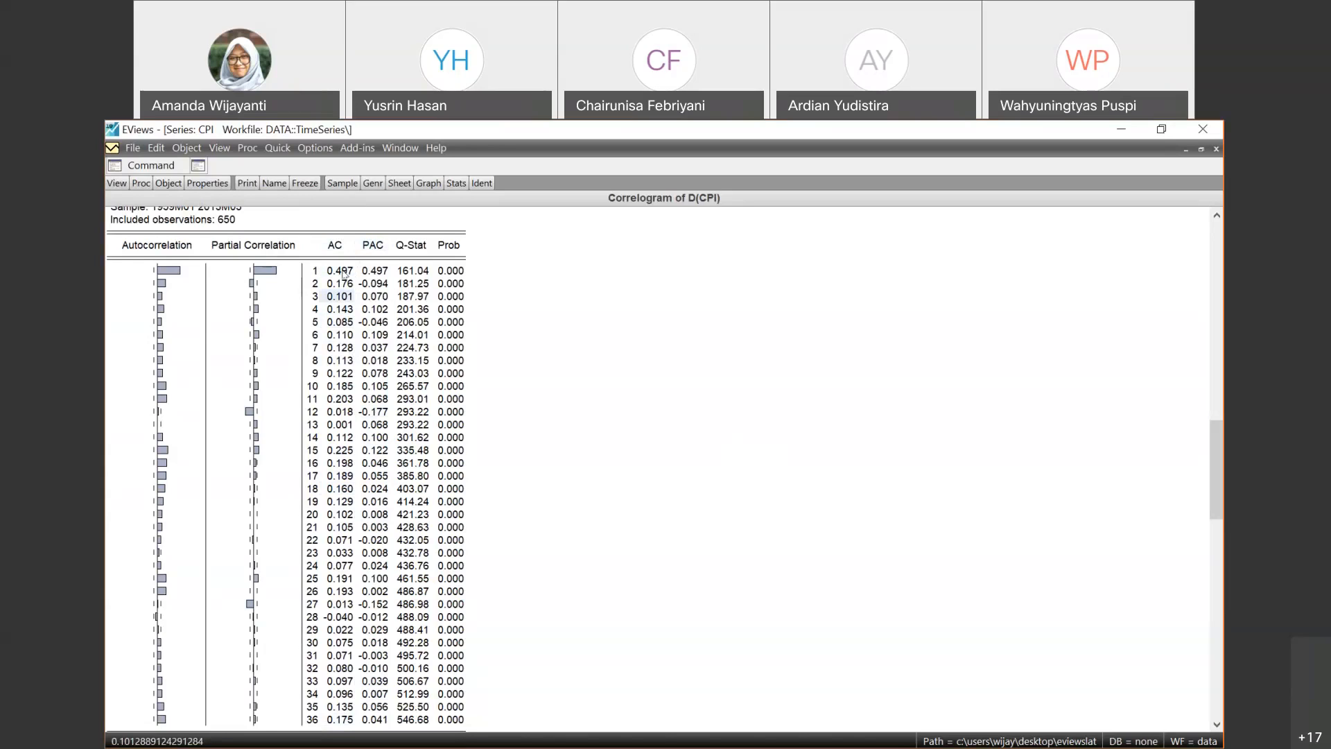
key("Up")
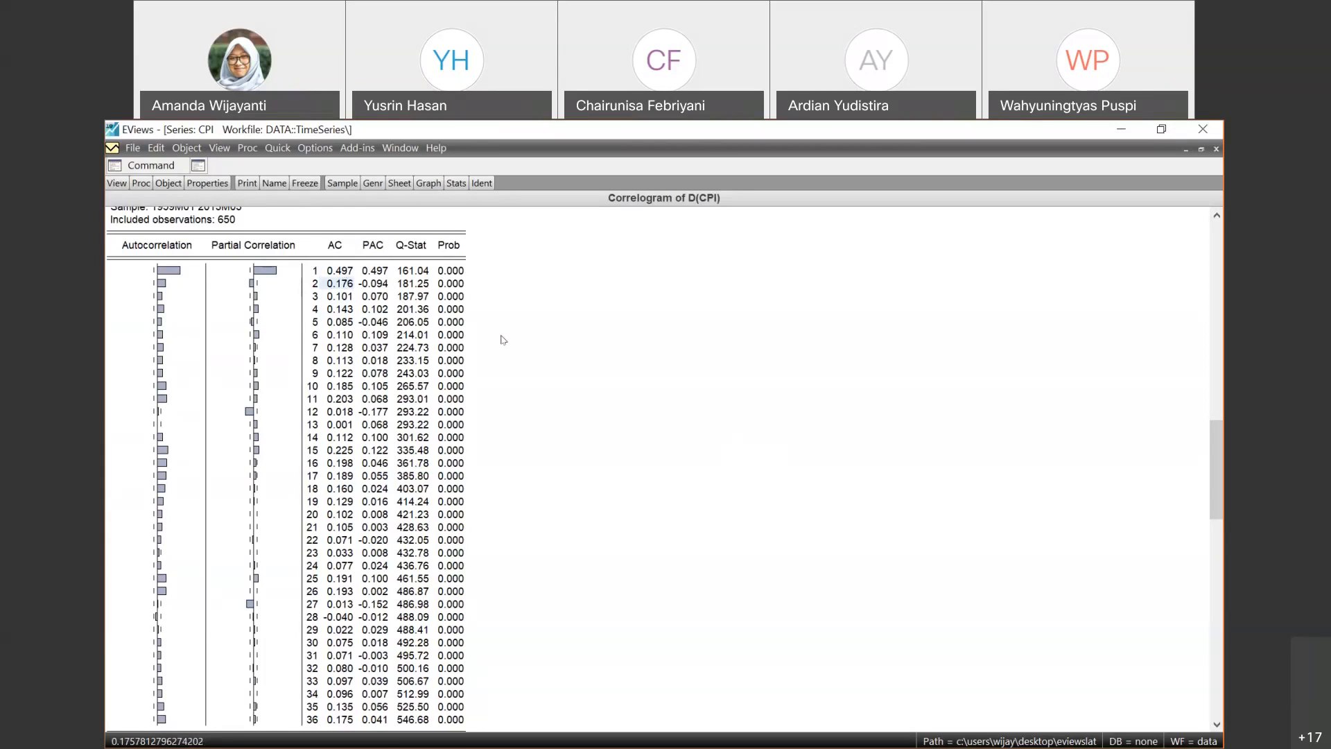
key("Down")
key("Down")
key("Down")
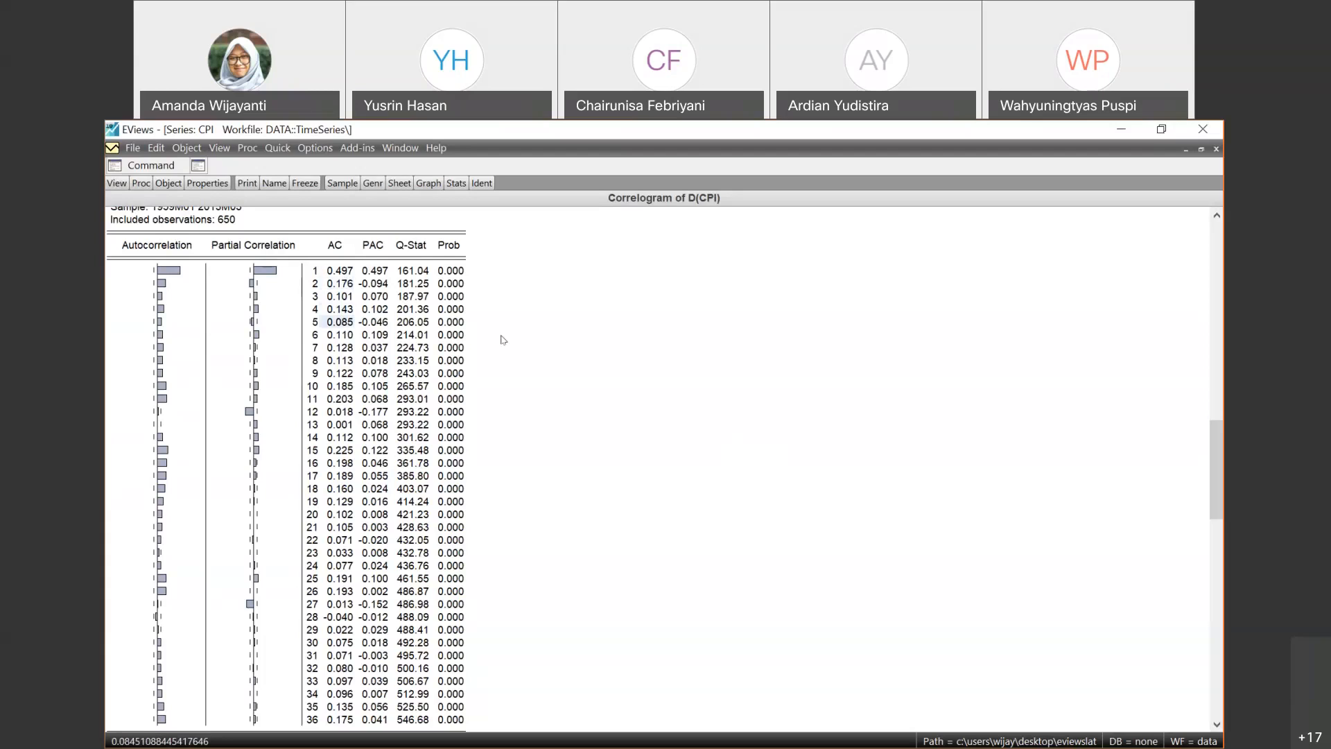
key("Up")
key("Up")
key("Up")
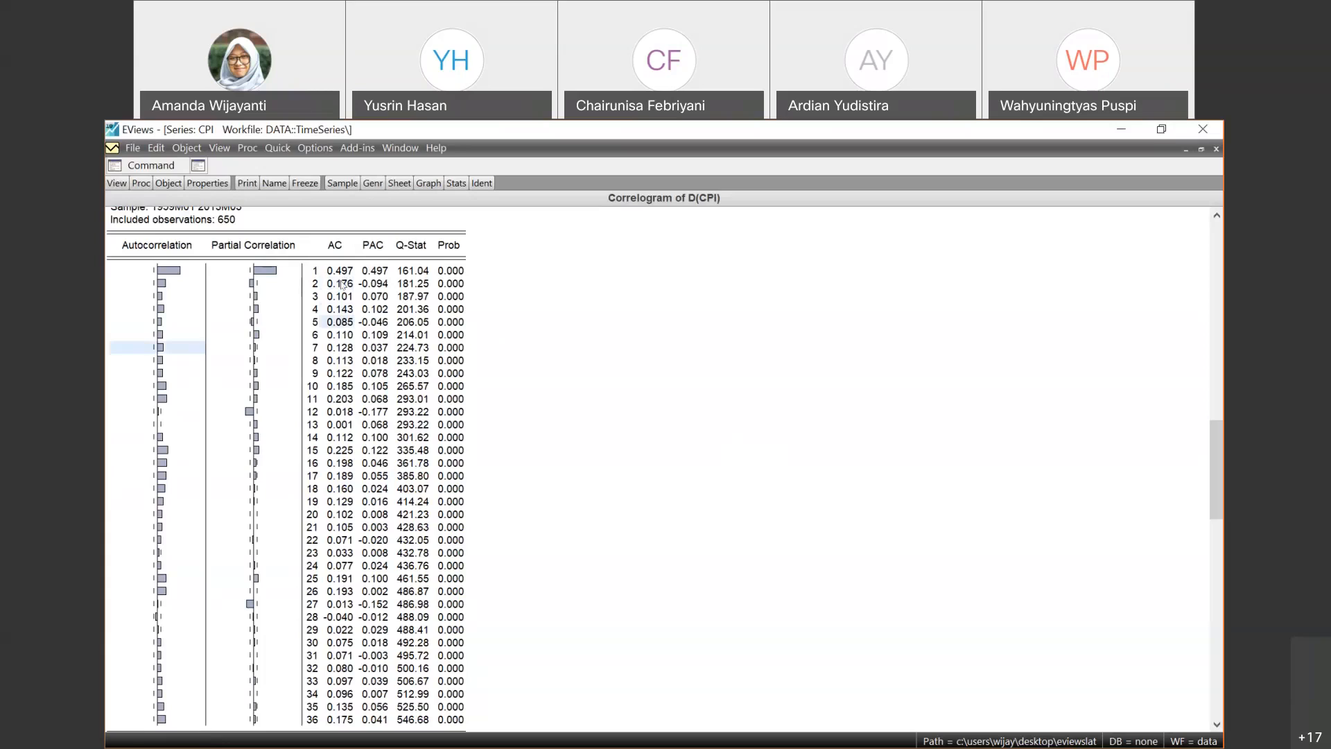
- Compare the Prob values at the first lags with the Autocorrelation column and the AC value at lag 5
key("Right")
key("Right")
key("Right")
key("Down")
key("Down")
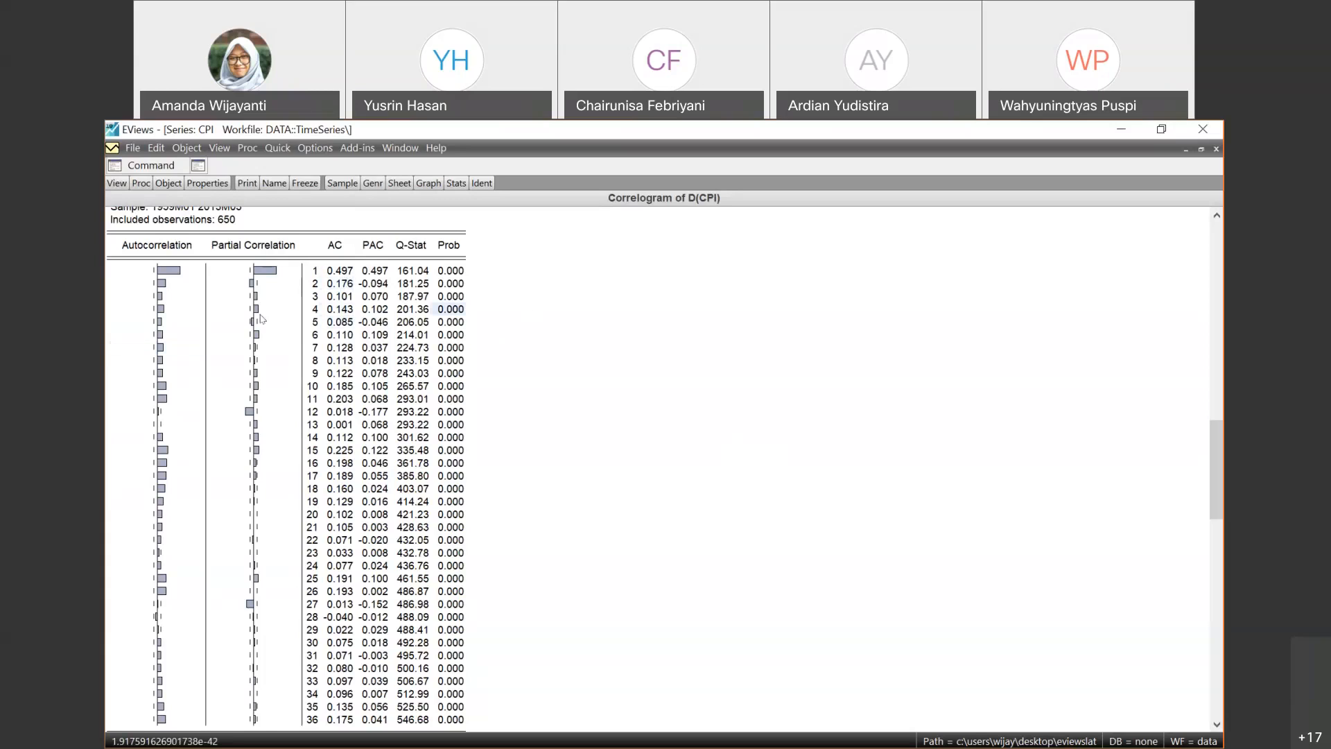
left_click(176, 272)
left_click(171, 254)
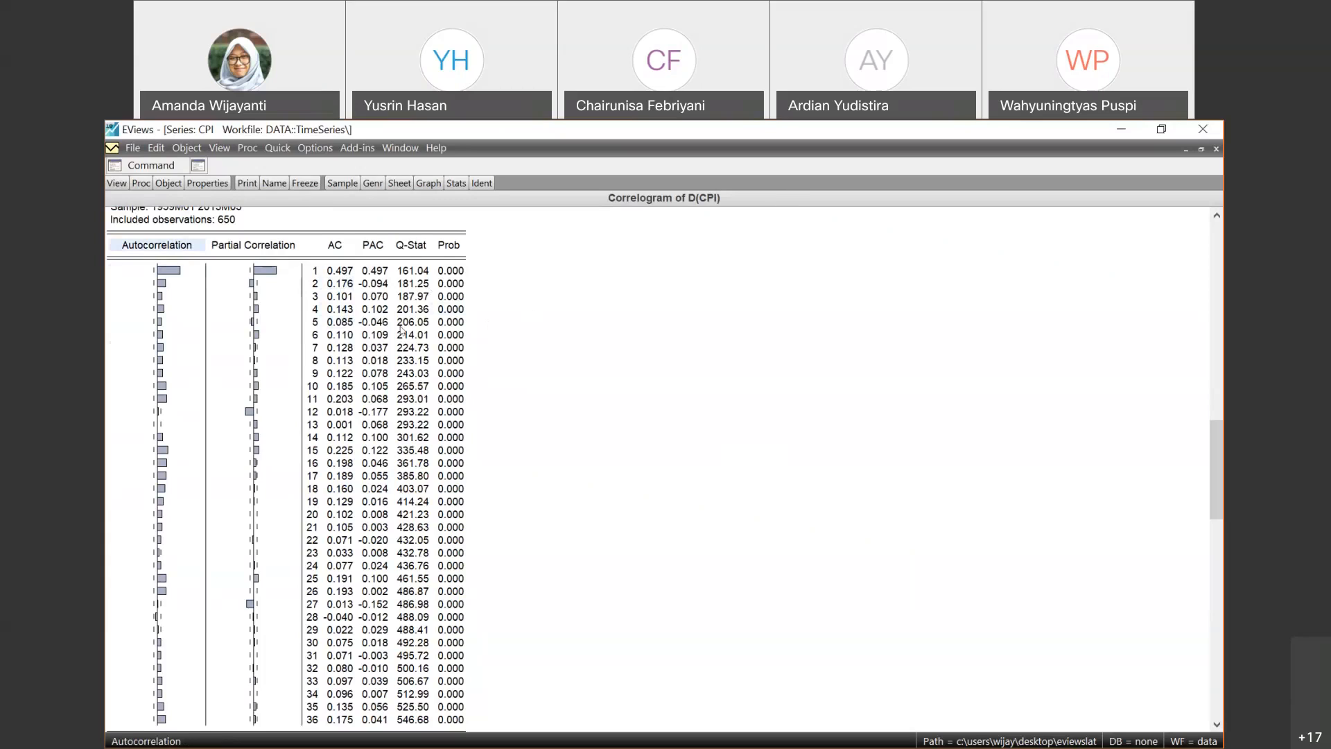
left_click(339, 323)
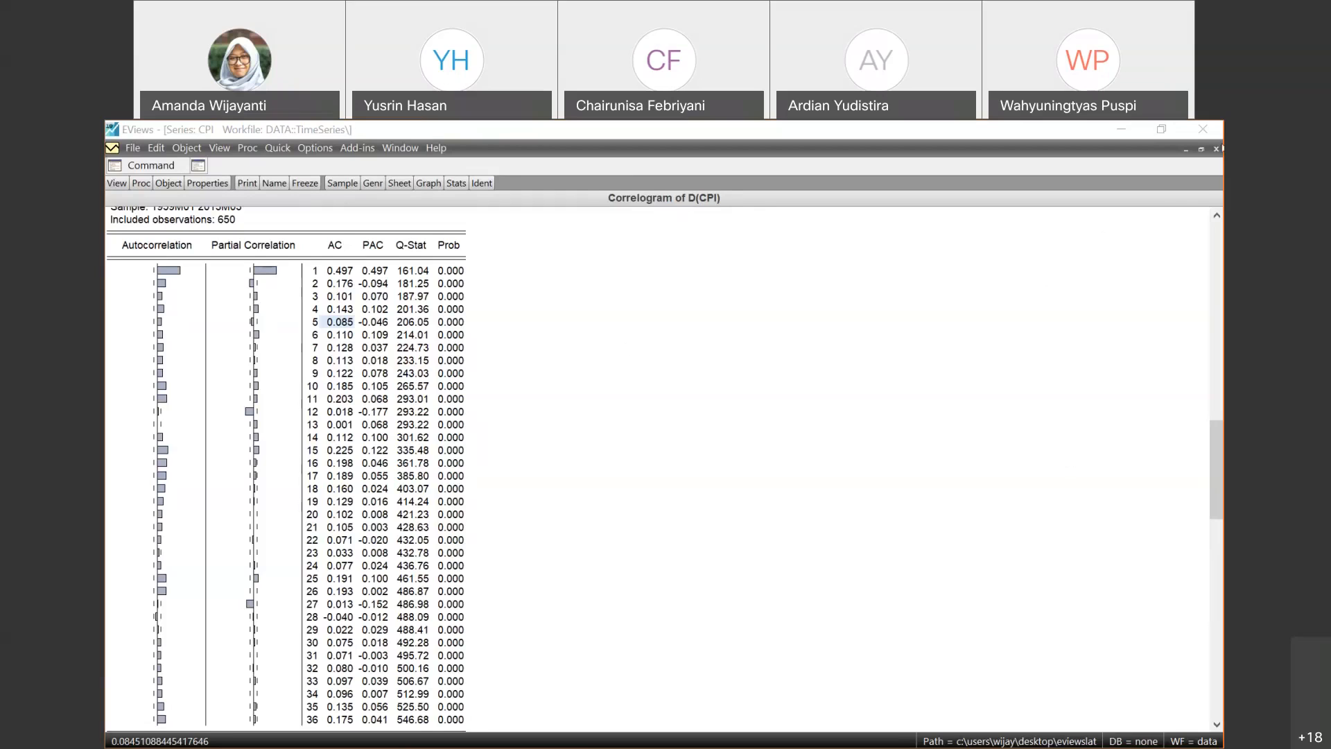
- Close the maximized CPI correlogram, restore the workfile to a smaller window and reopen the cpi series
left_click(1216, 148)
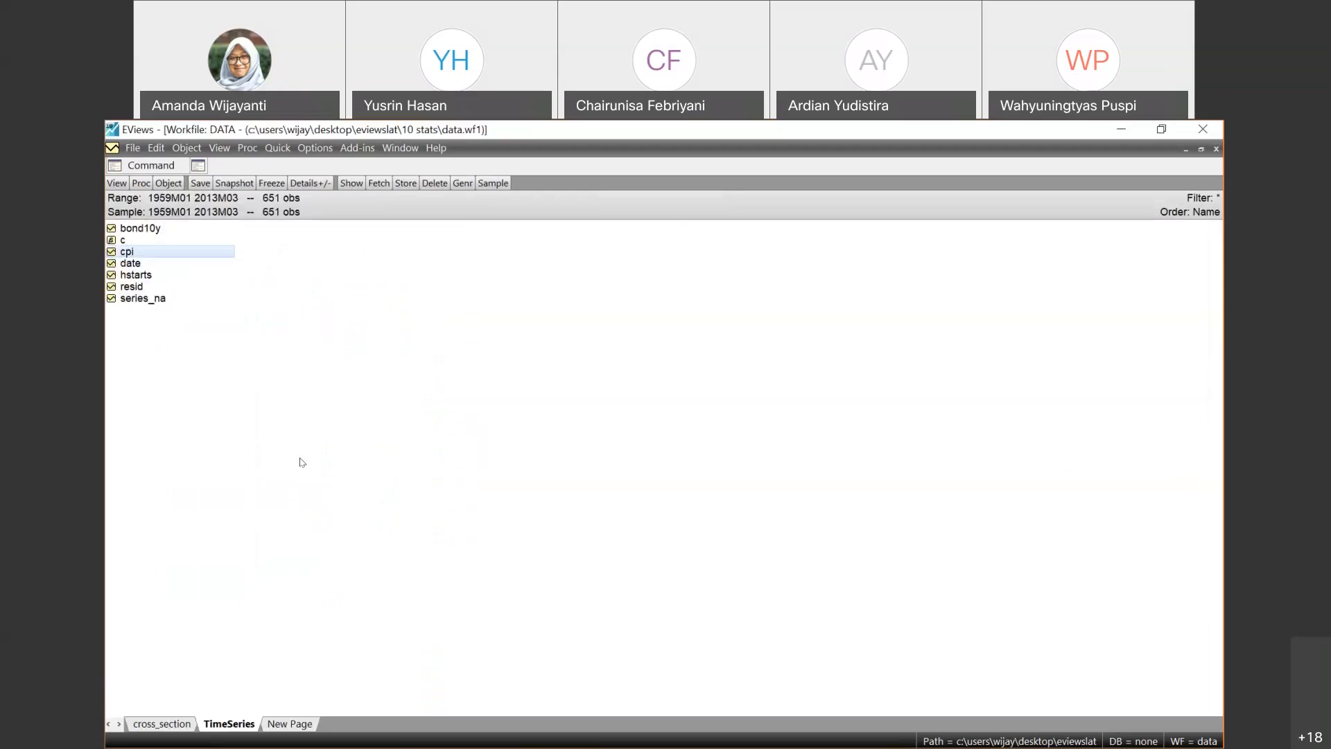
left_click(302, 462)
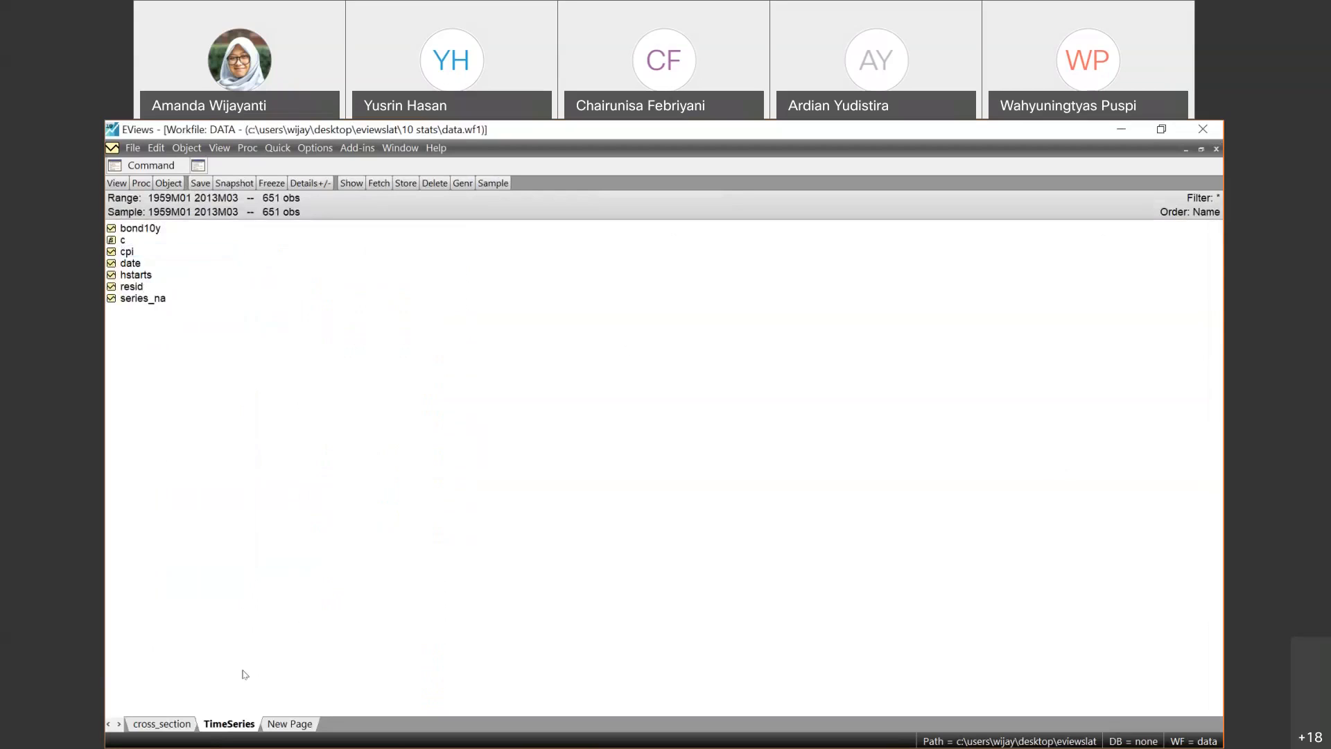
left_click(1201, 148)
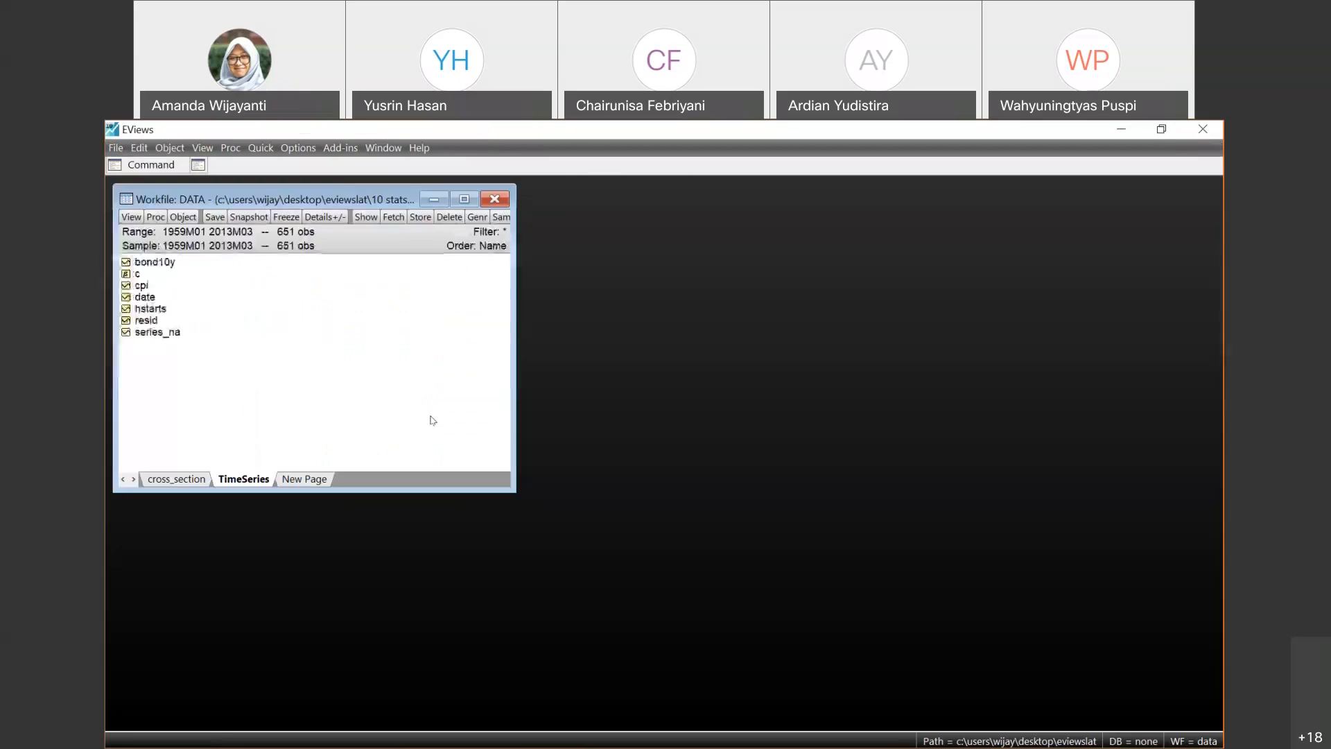
double_click(136, 279)
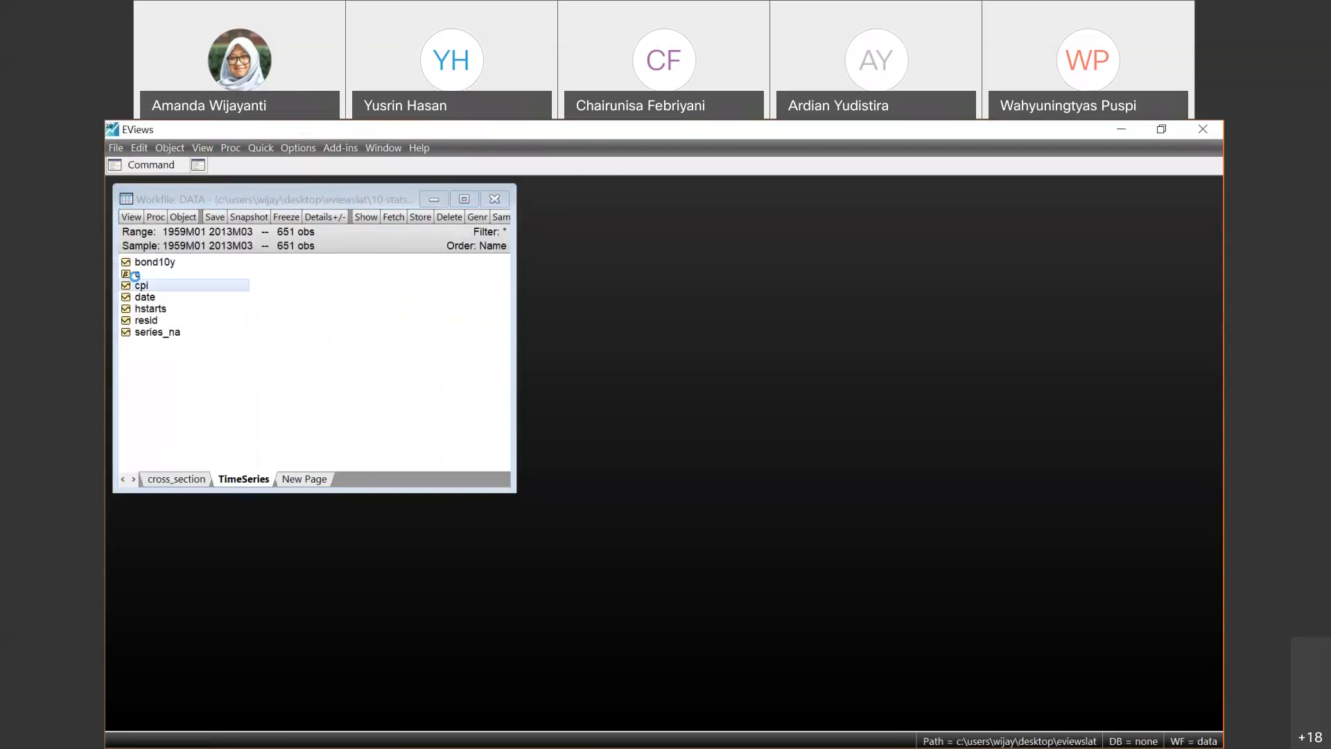
left_click(209, 294)
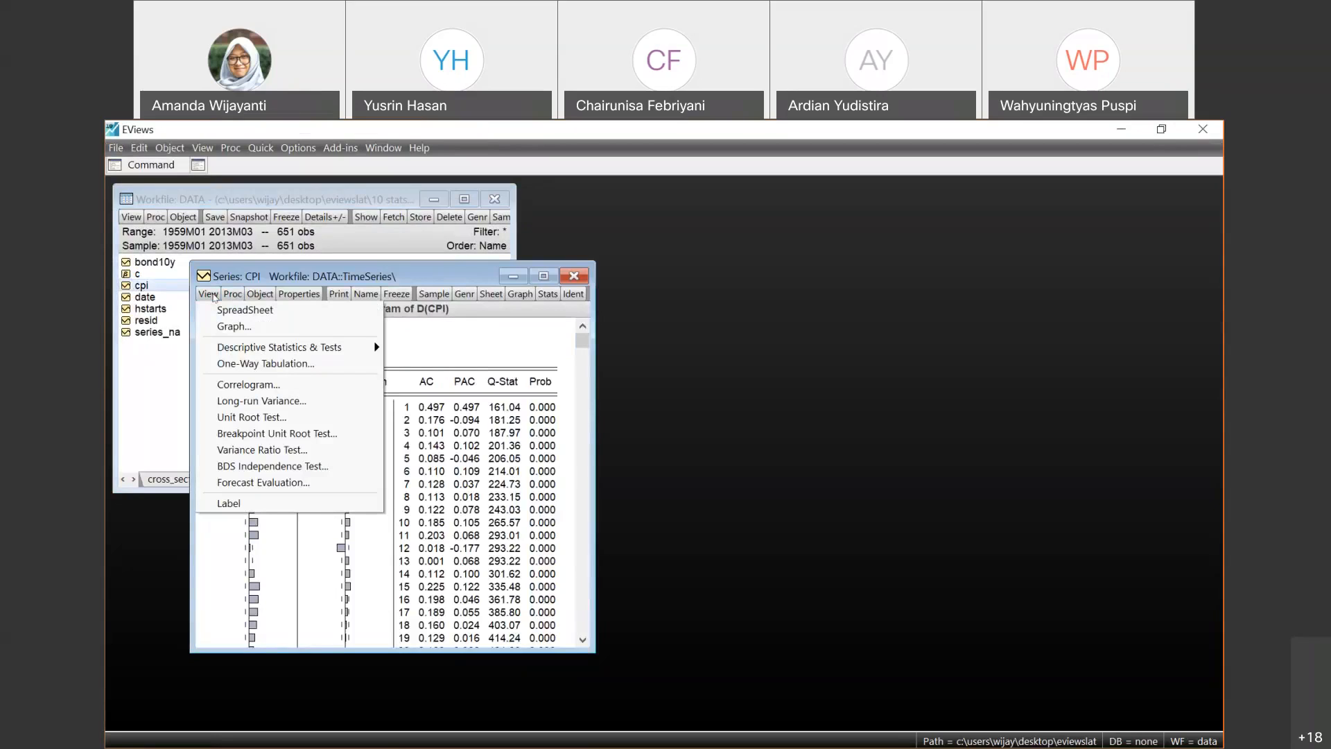
left_click(443, 365)
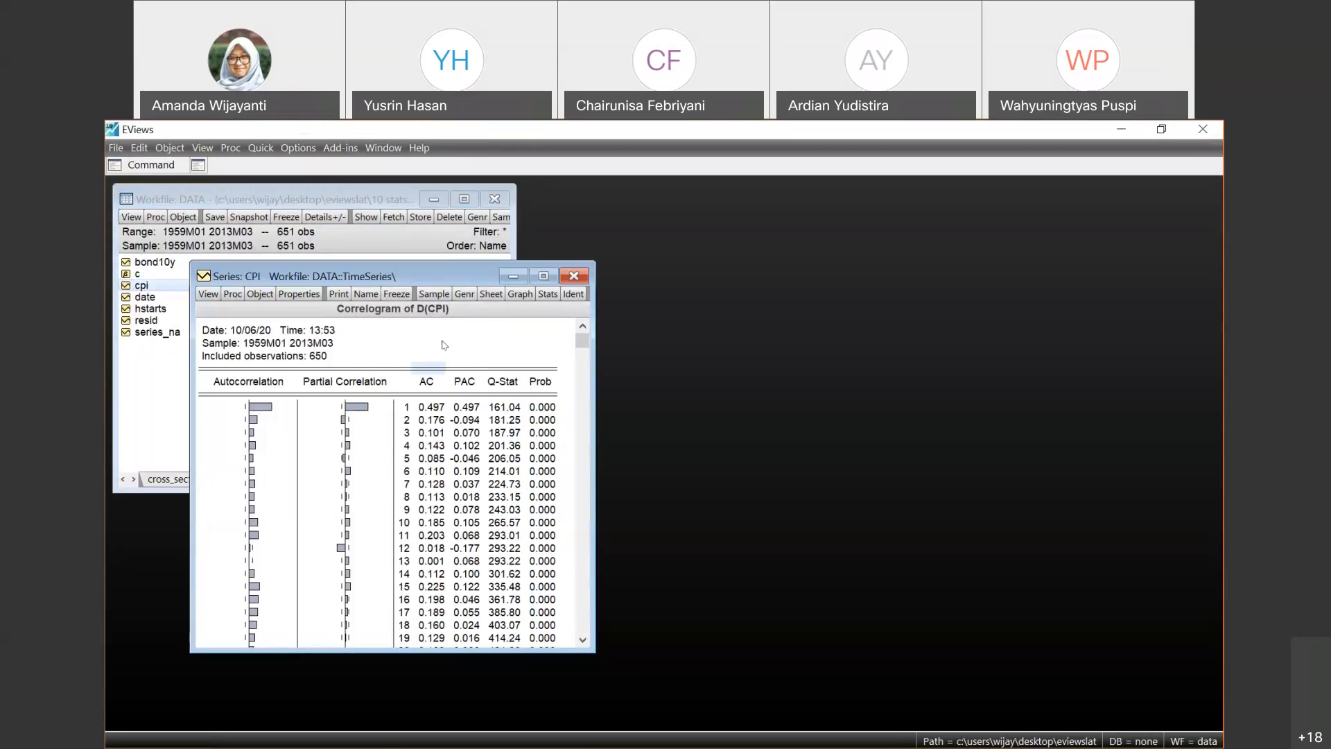
- Run an Augmented Dickey-Fuller unit root test on CPI in level with intercept, using Schwarz lag selection and 19 maximum lags
left_click(206, 299)
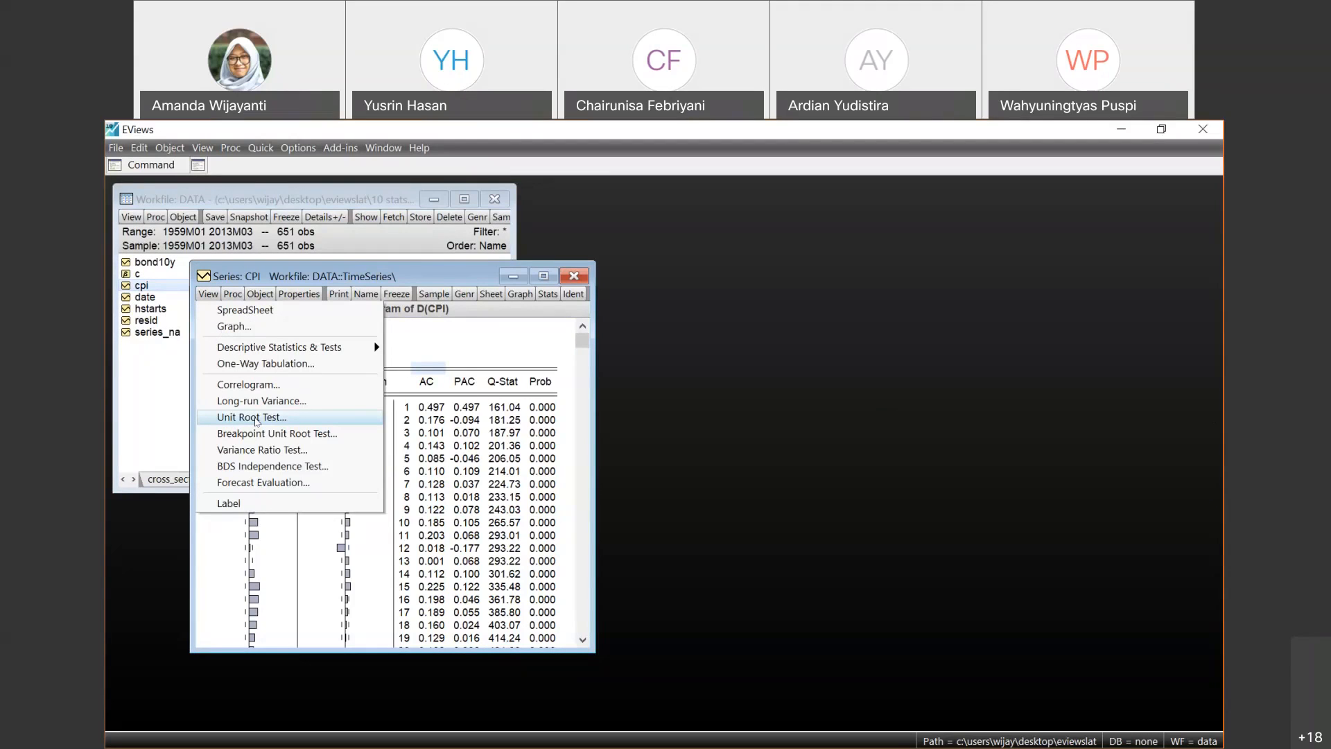
left_click(253, 418)
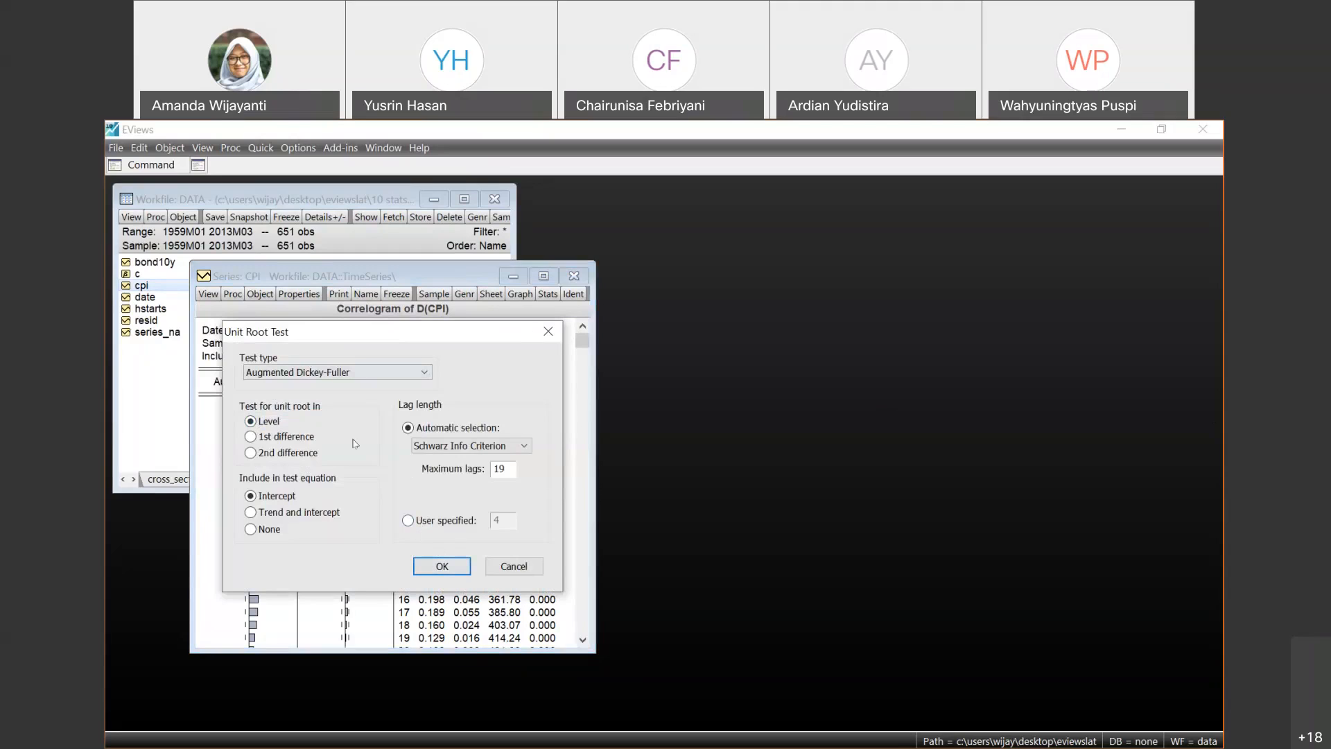
left_click(444, 567)
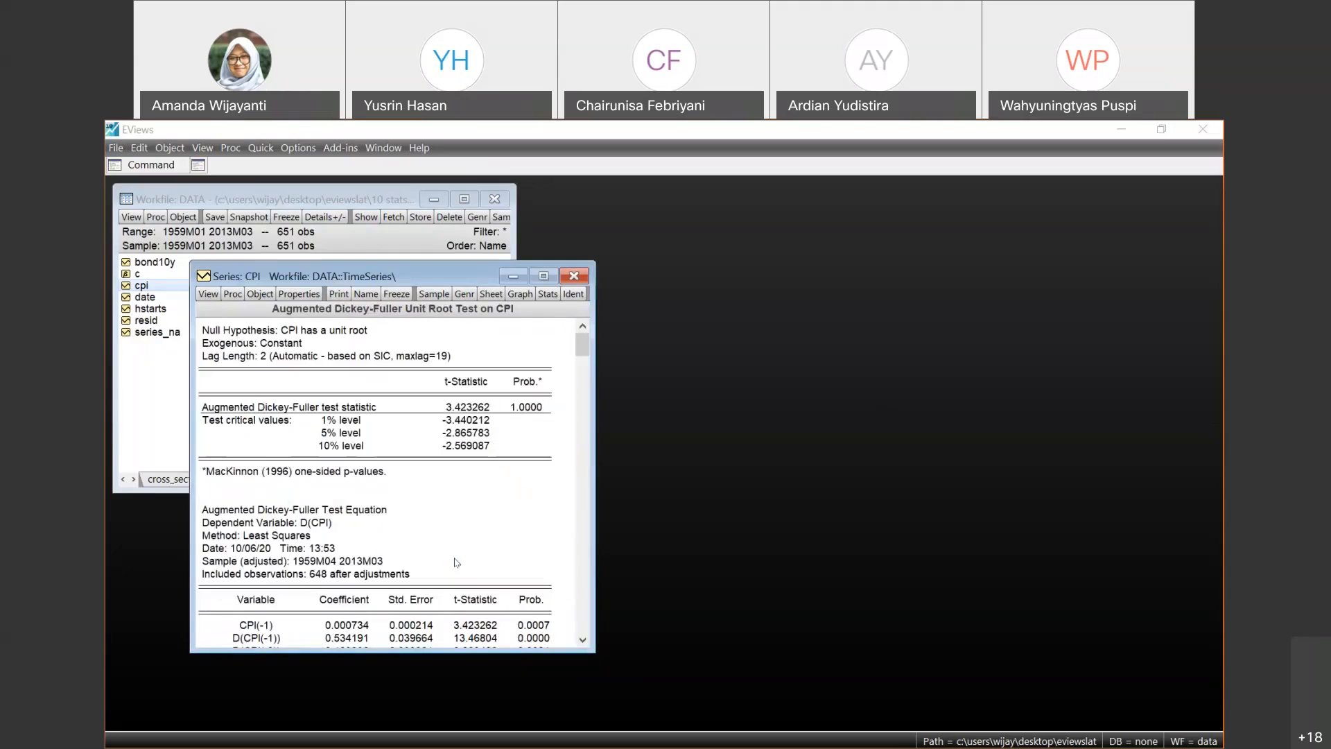
- Examine the t-statistic and probability of the Augmented Dickey-Fuller test on CPI in level
left_click(531, 408)
key("Left")
key("Left")
key("Left")
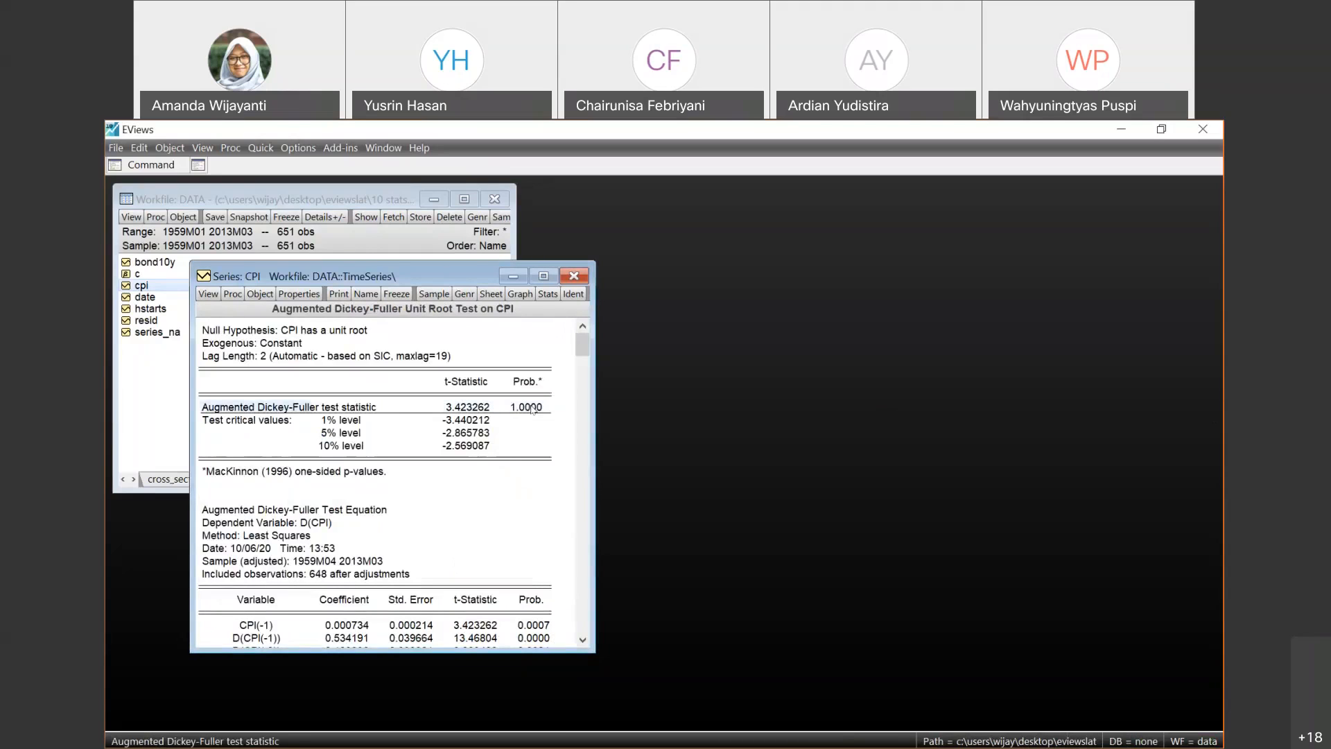
left_click(532, 407)
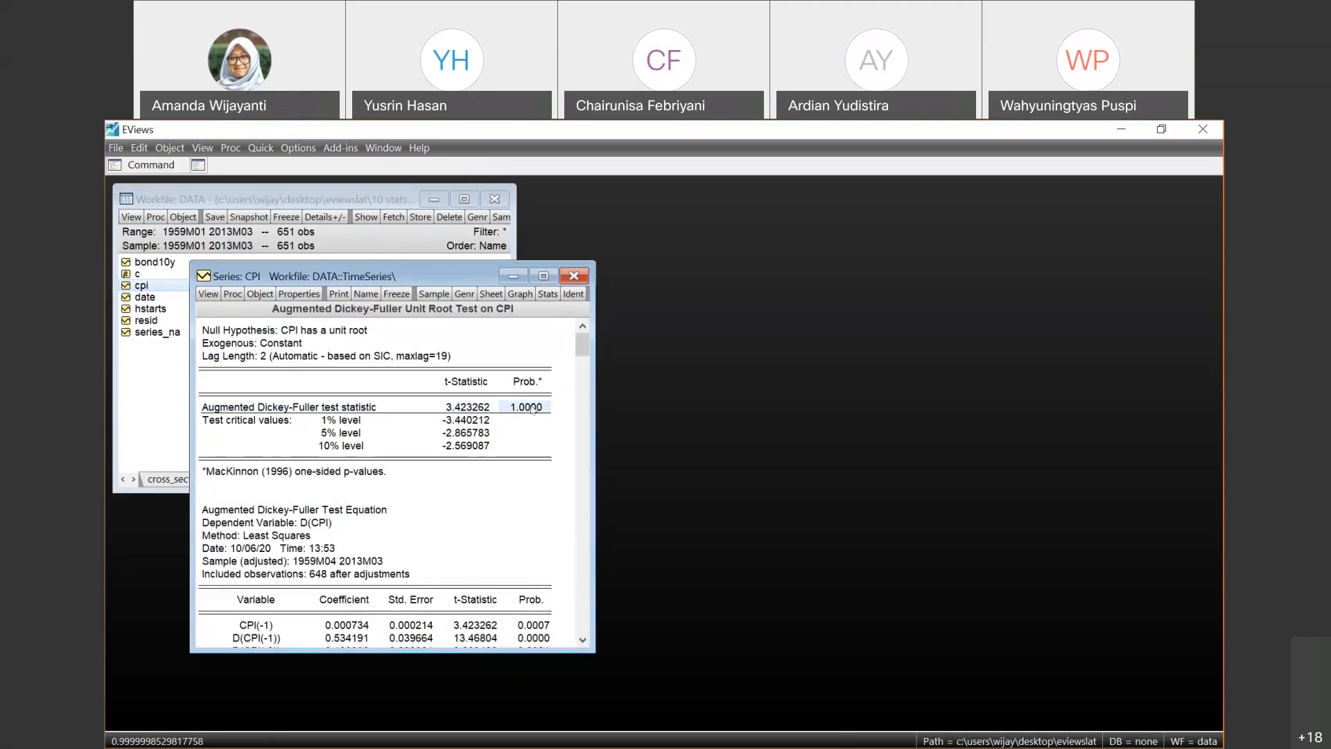
key("Left")
key("Right")
key("Left")
key("Right")
key("Up")
key("Down")
key("Left")
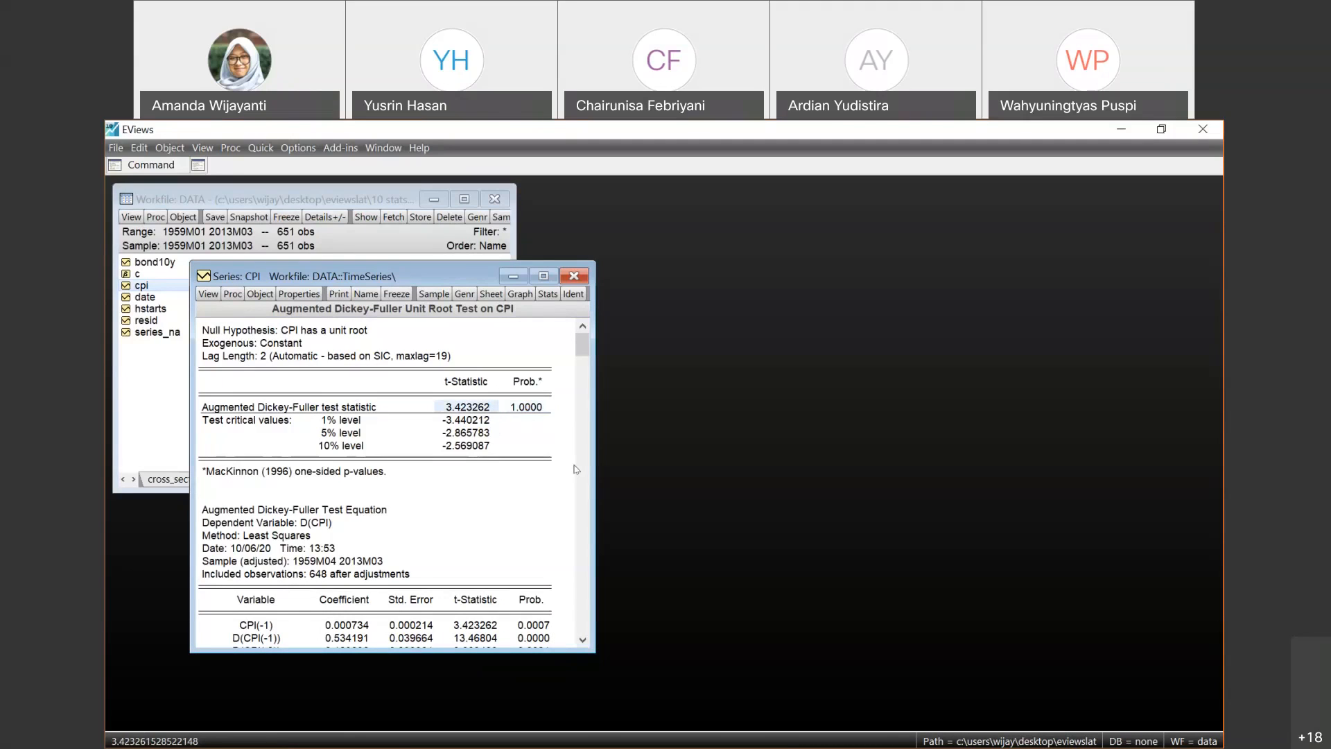
key("Right")
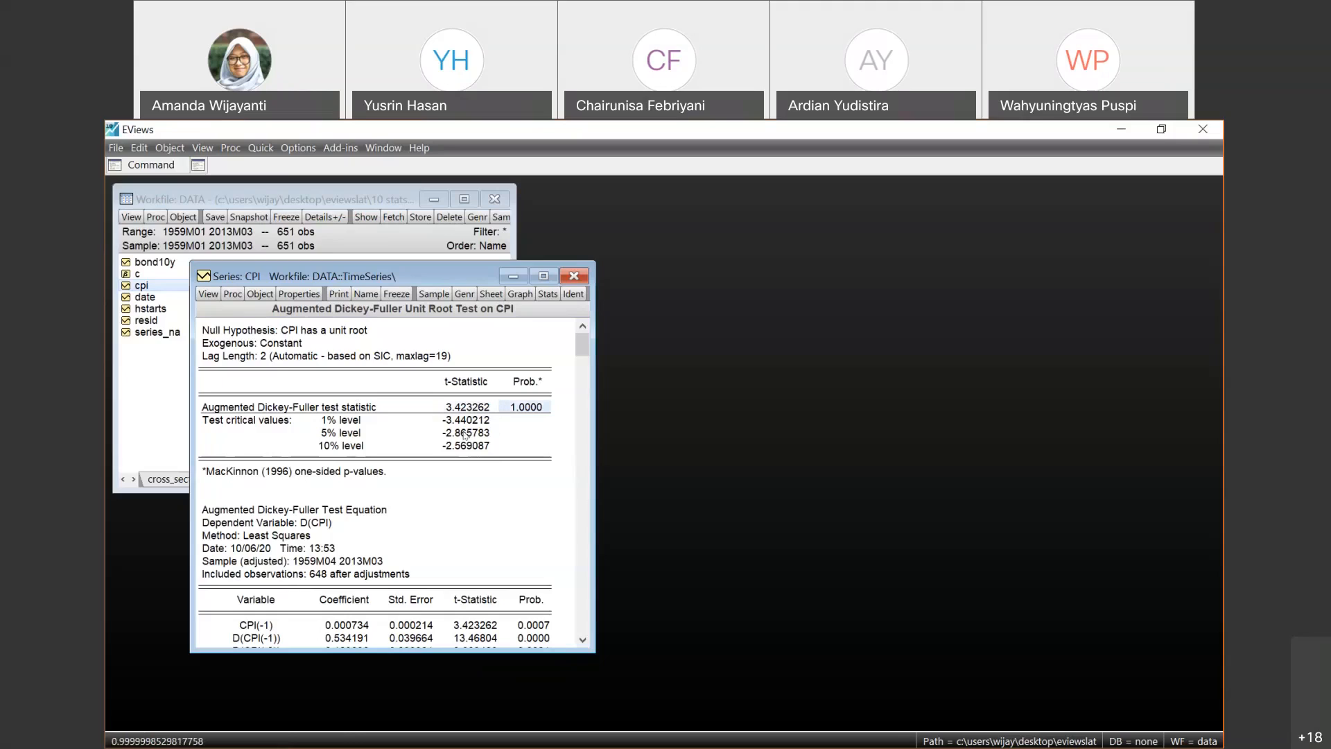
- Check the exogenous term and the lag length selection reported for the CPI level test
left_click(298, 348)
left_click(300, 360)
left_click(386, 348)
left_click(390, 359)
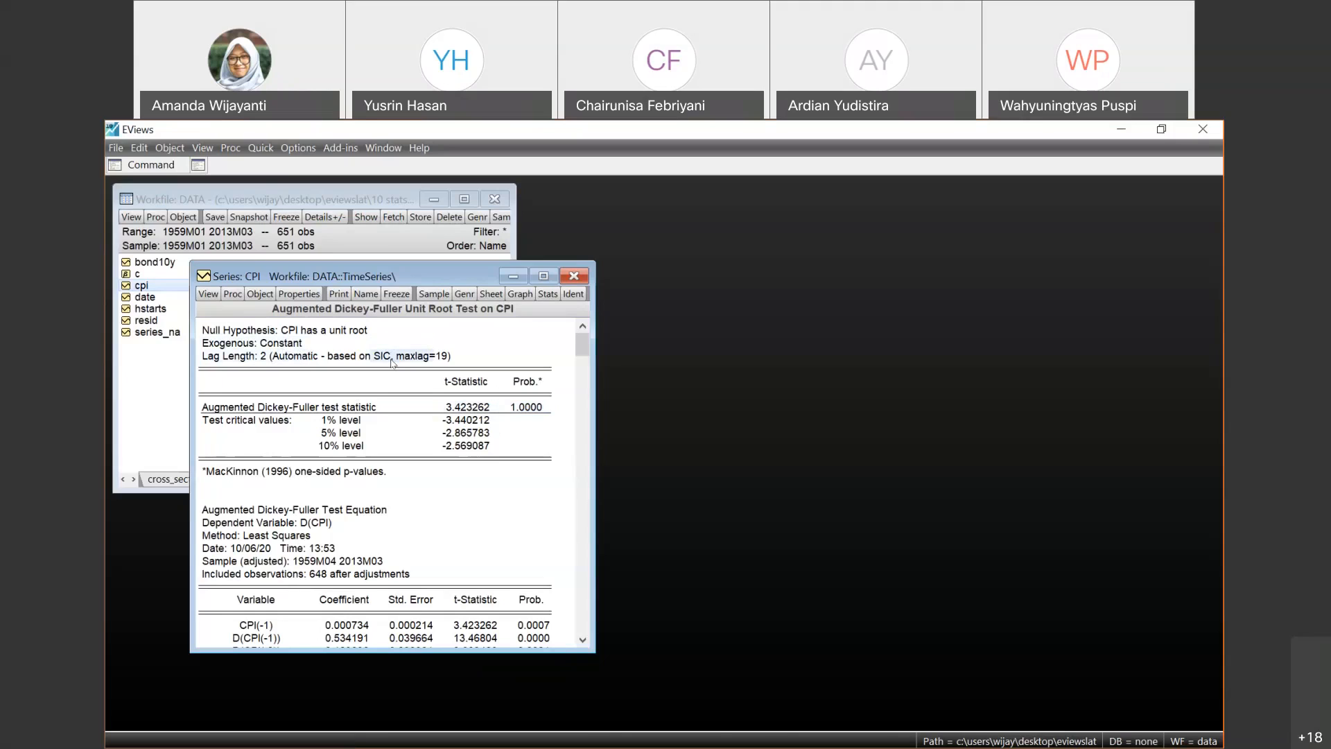
- Run the Augmented Dickey-Fuller test on the 1st difference of CPI with intercept and check its t-statistic and probability
left_click(206, 294)
left_click(247, 417)
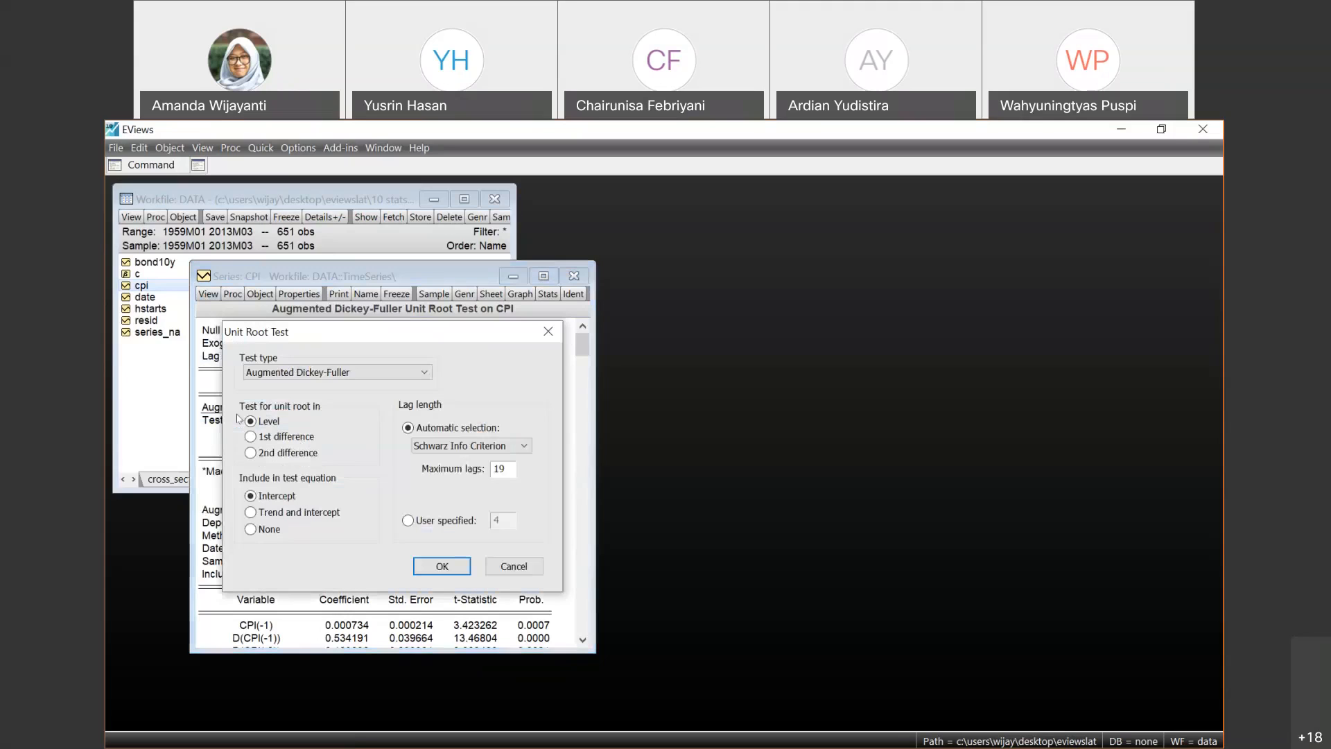
left_click(251, 436)
left_click(438, 566)
left_click(525, 409)
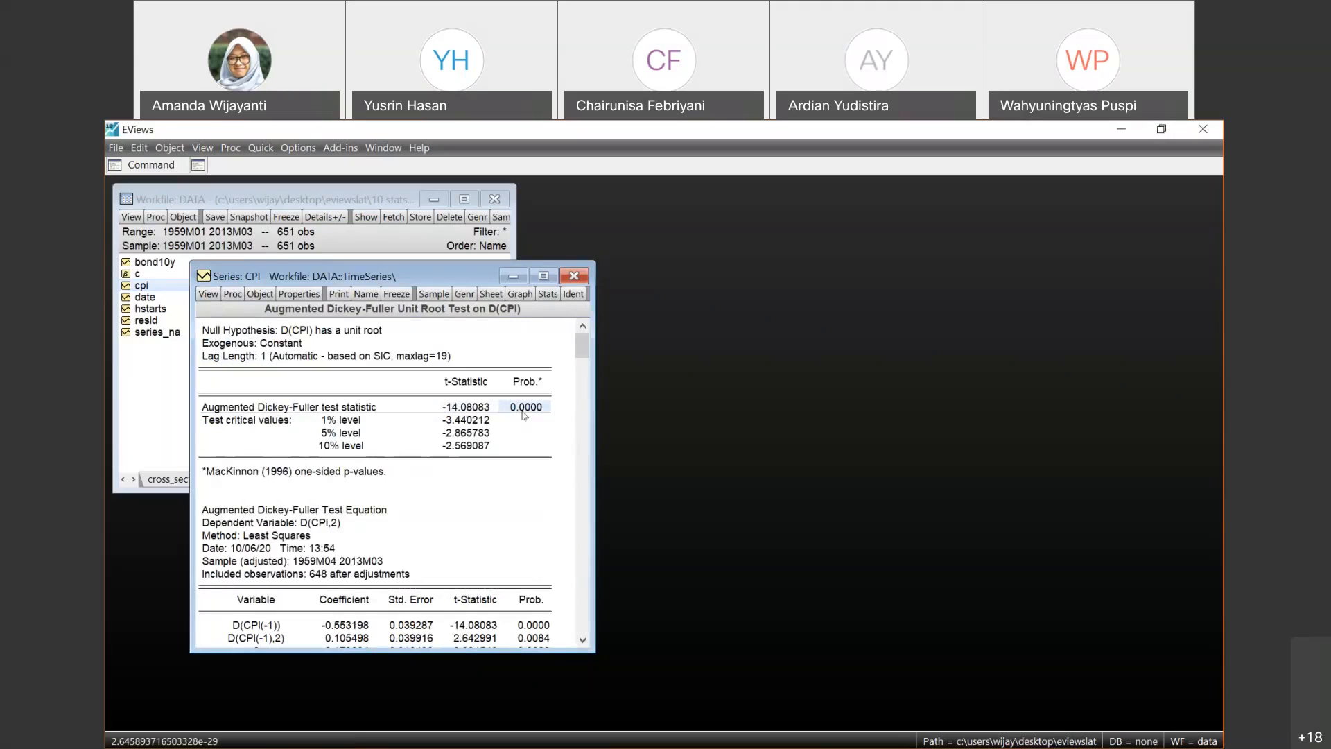
key("Left")
key("Right")
- Close the CPI series and open the gpa series from the cross_section page
left_click(205, 295)
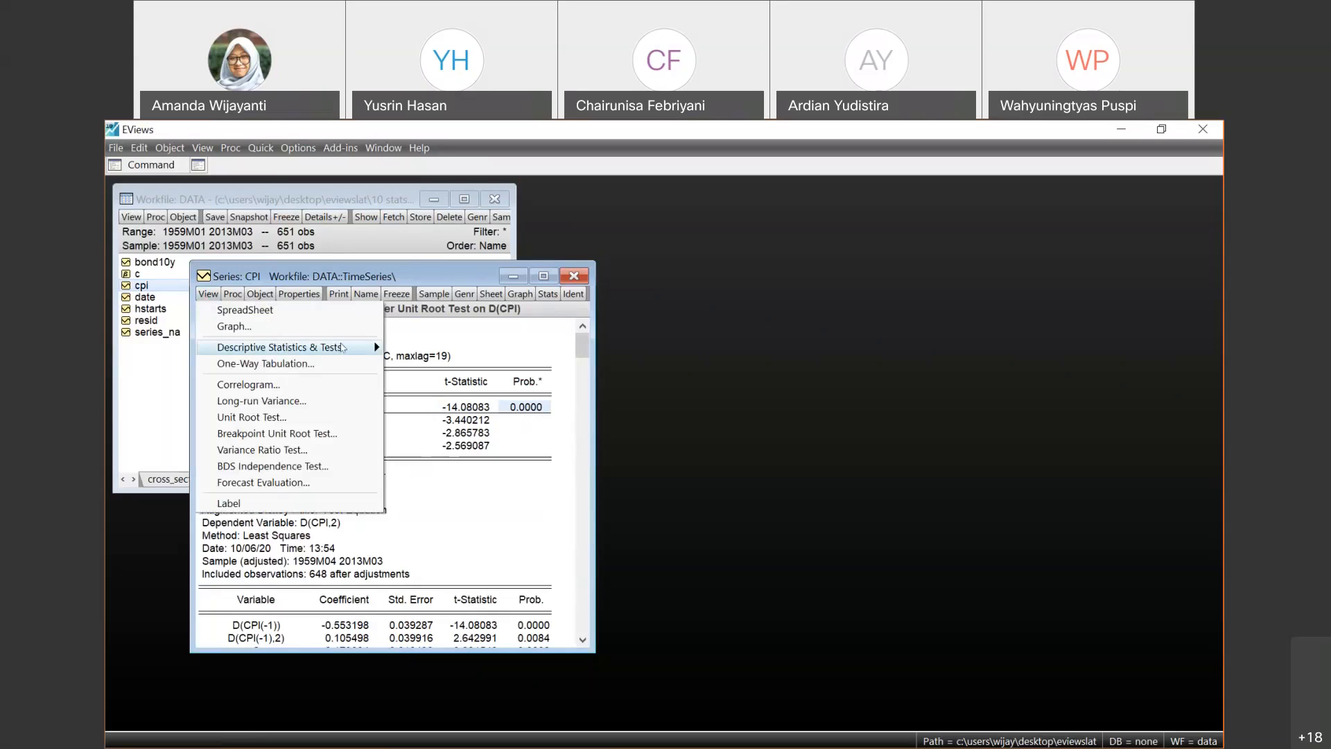
mouse_move(342, 347)
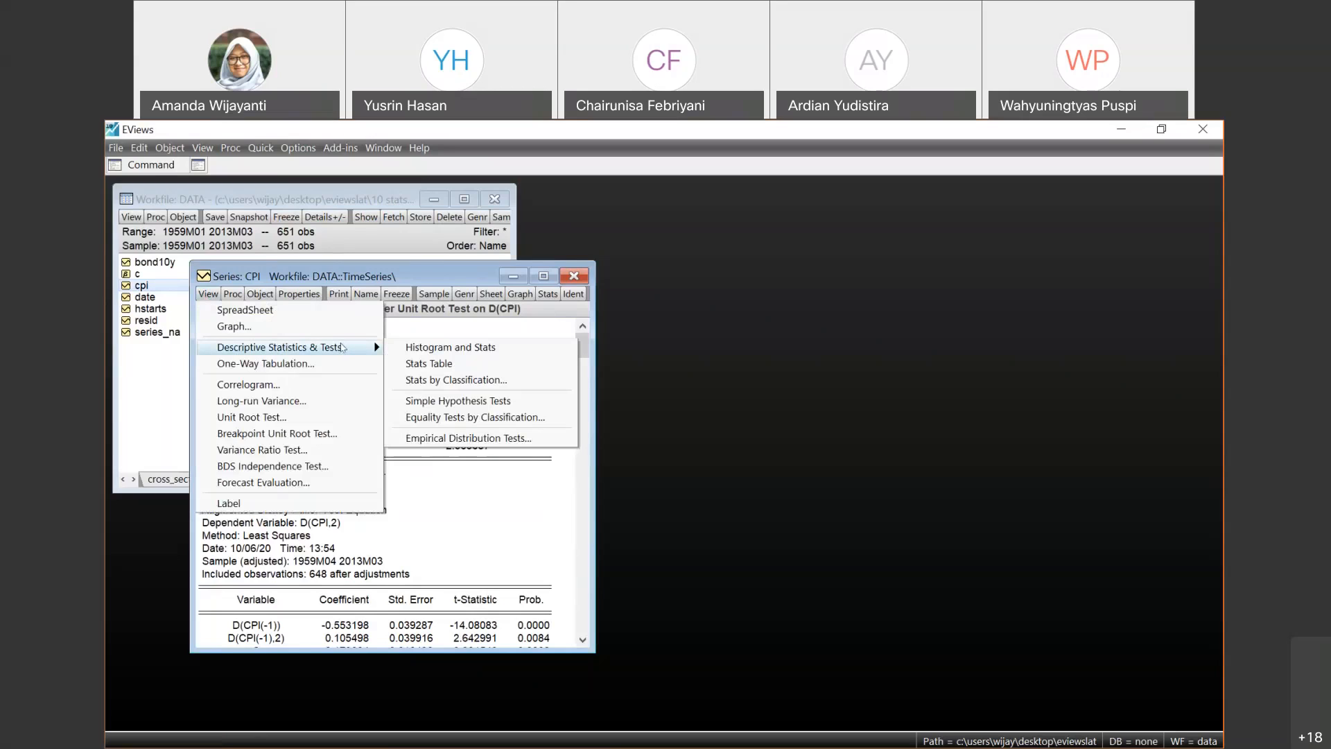
left_click(466, 510)
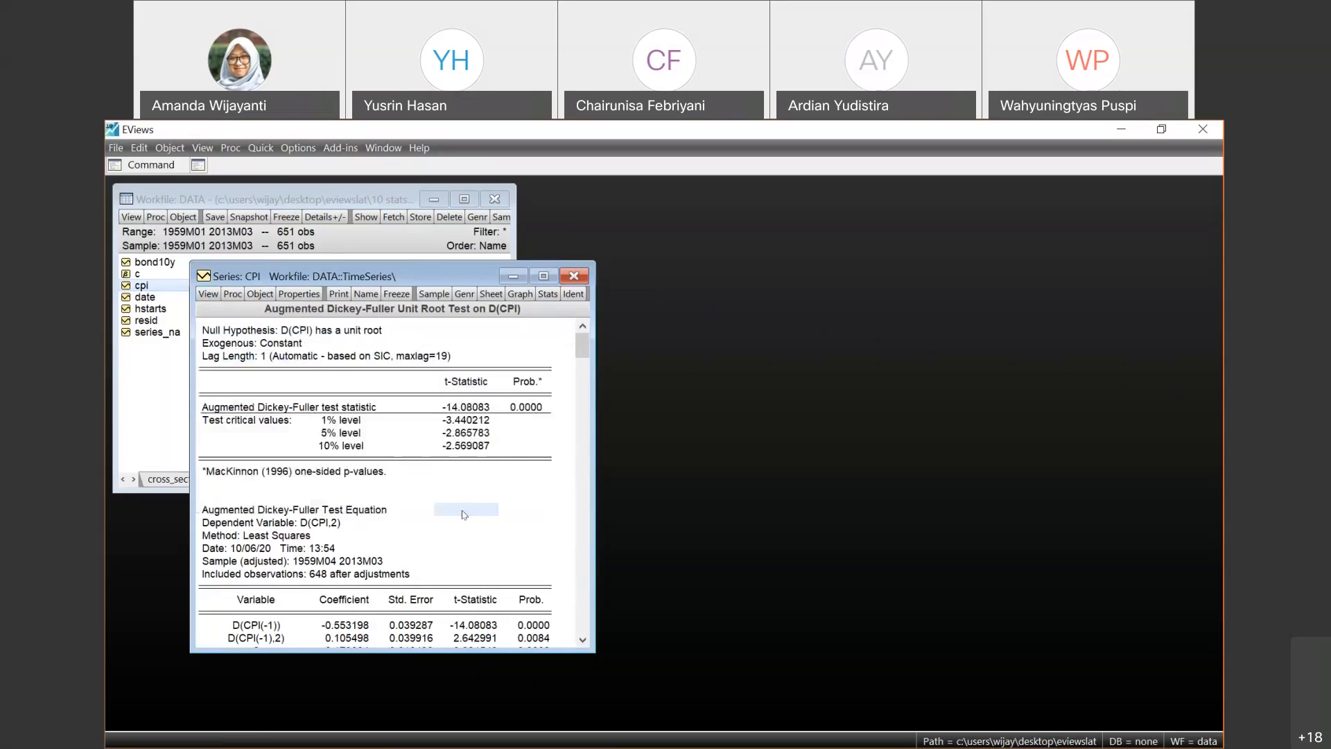
left_click(582, 278)
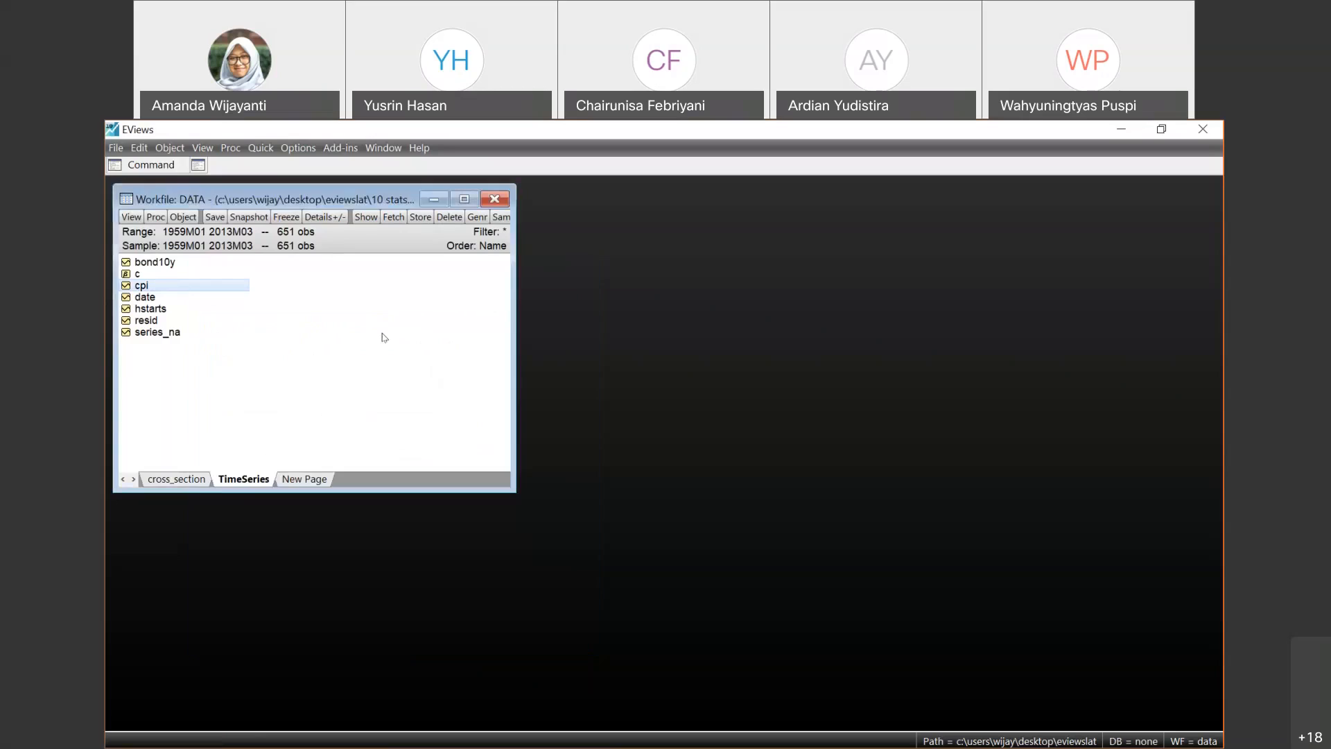
left_click(177, 479)
left_click(147, 298)
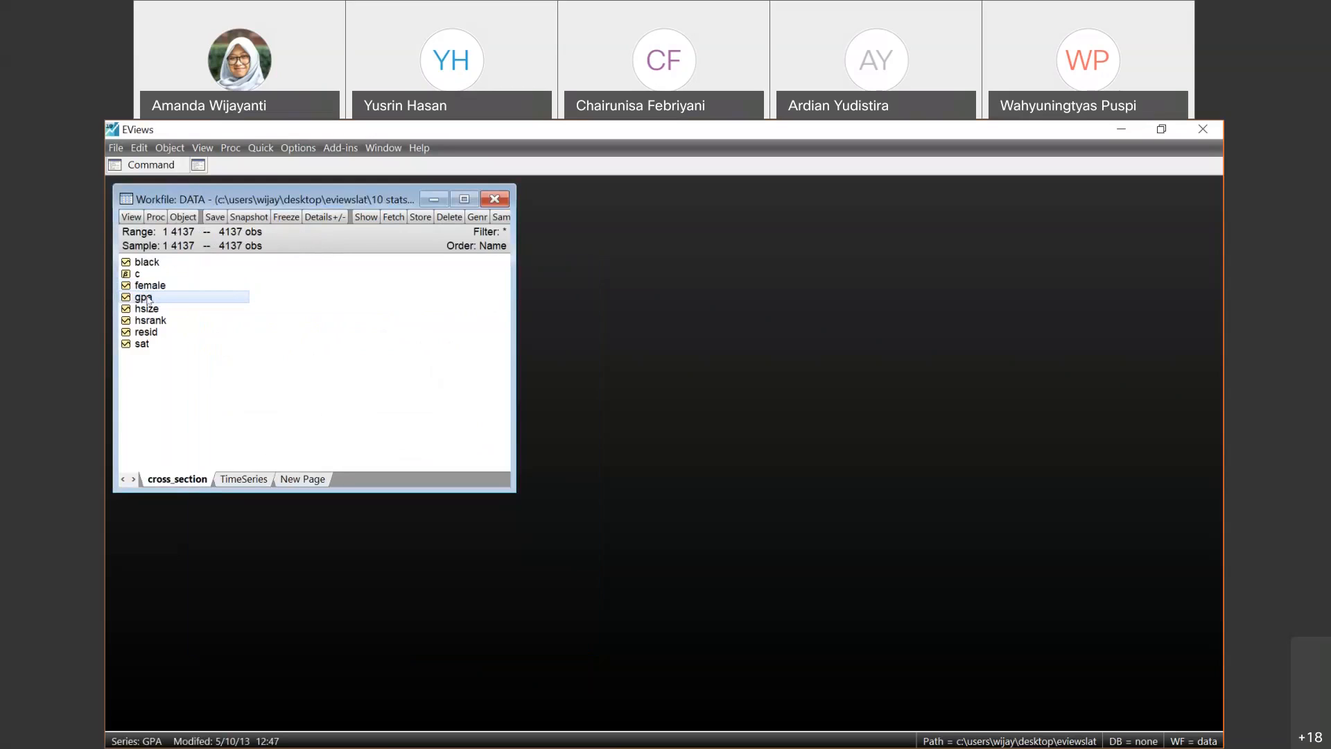
double_click(147, 298)
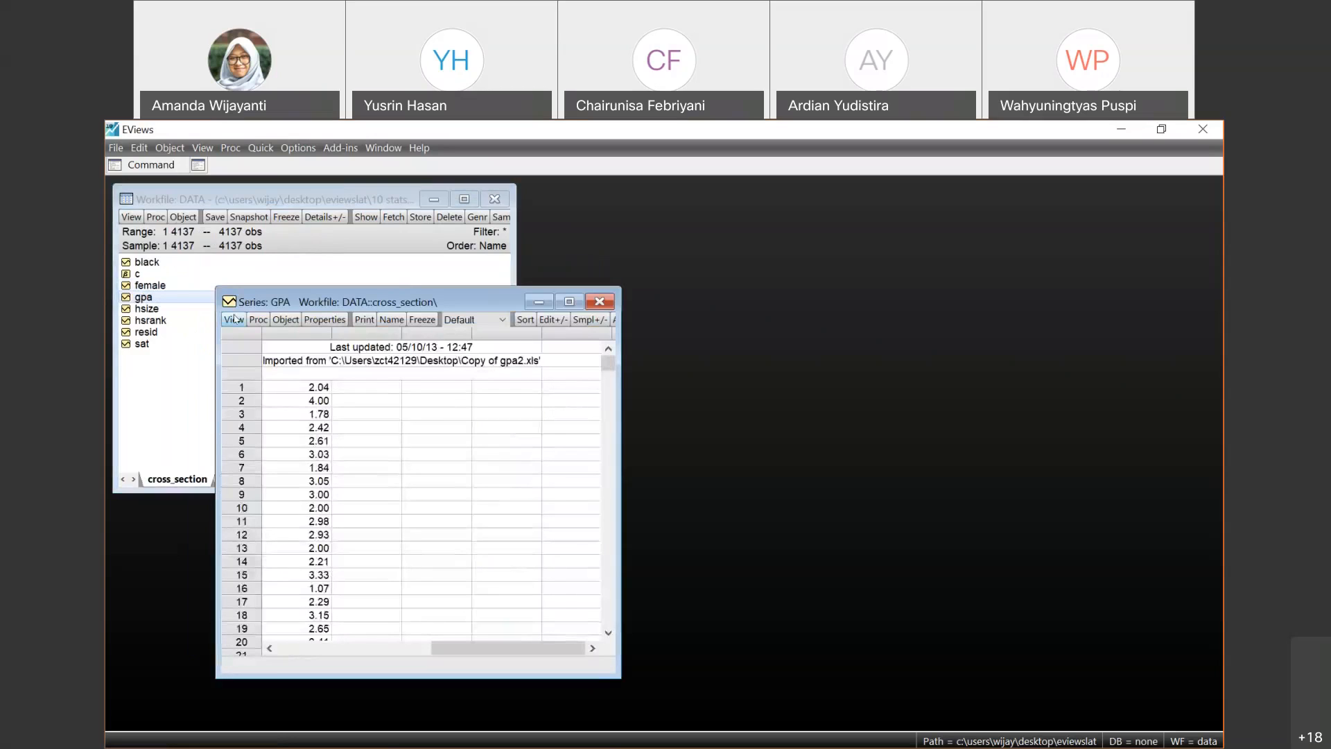
- Show GPA statistics by classification using the series black, with mean, standard deviation and observations
left_click(235, 318)
mouse_move(385, 373)
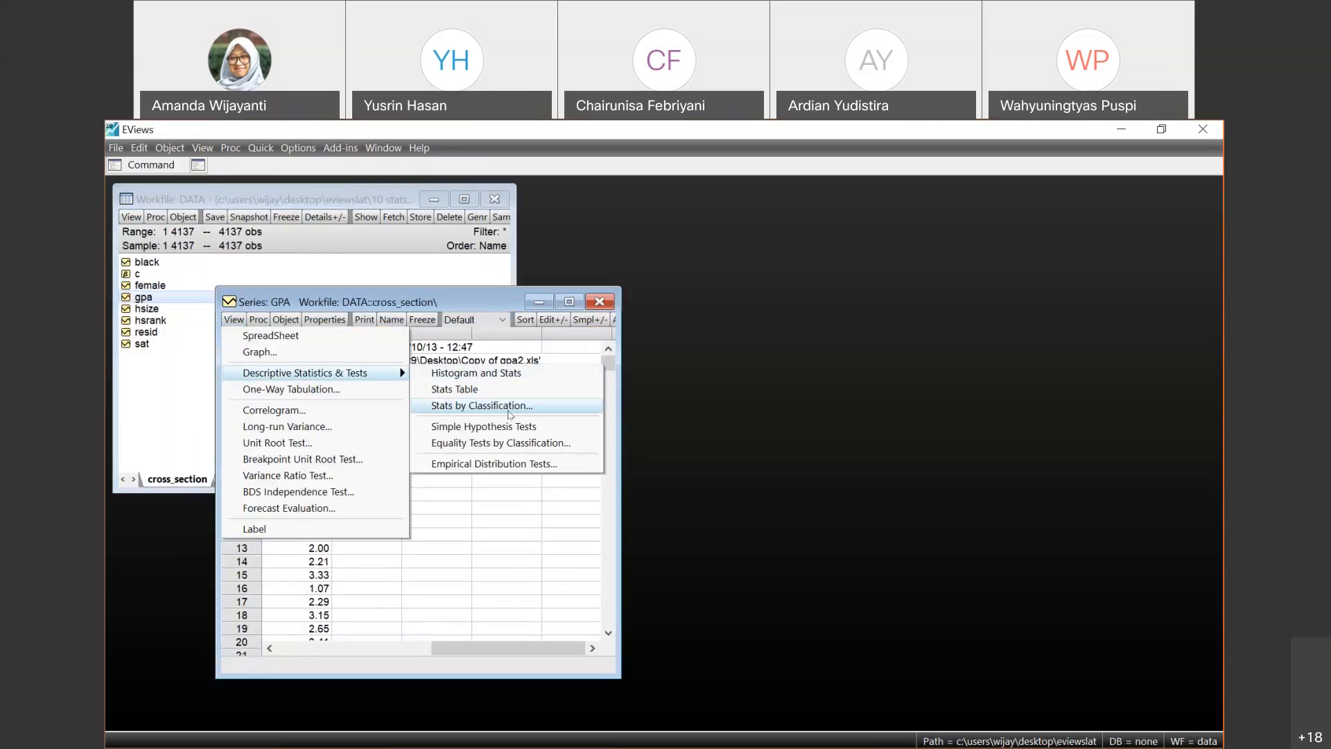
left_click(511, 414)
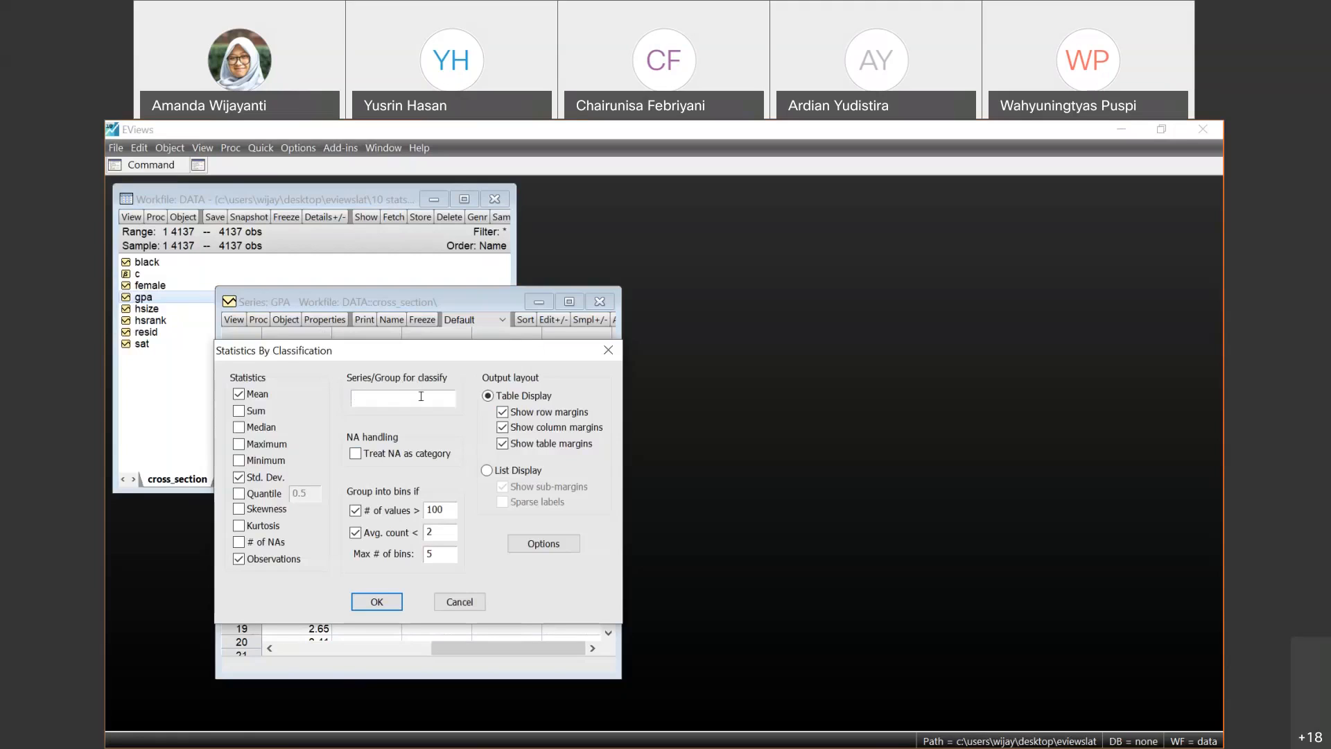
type("black")
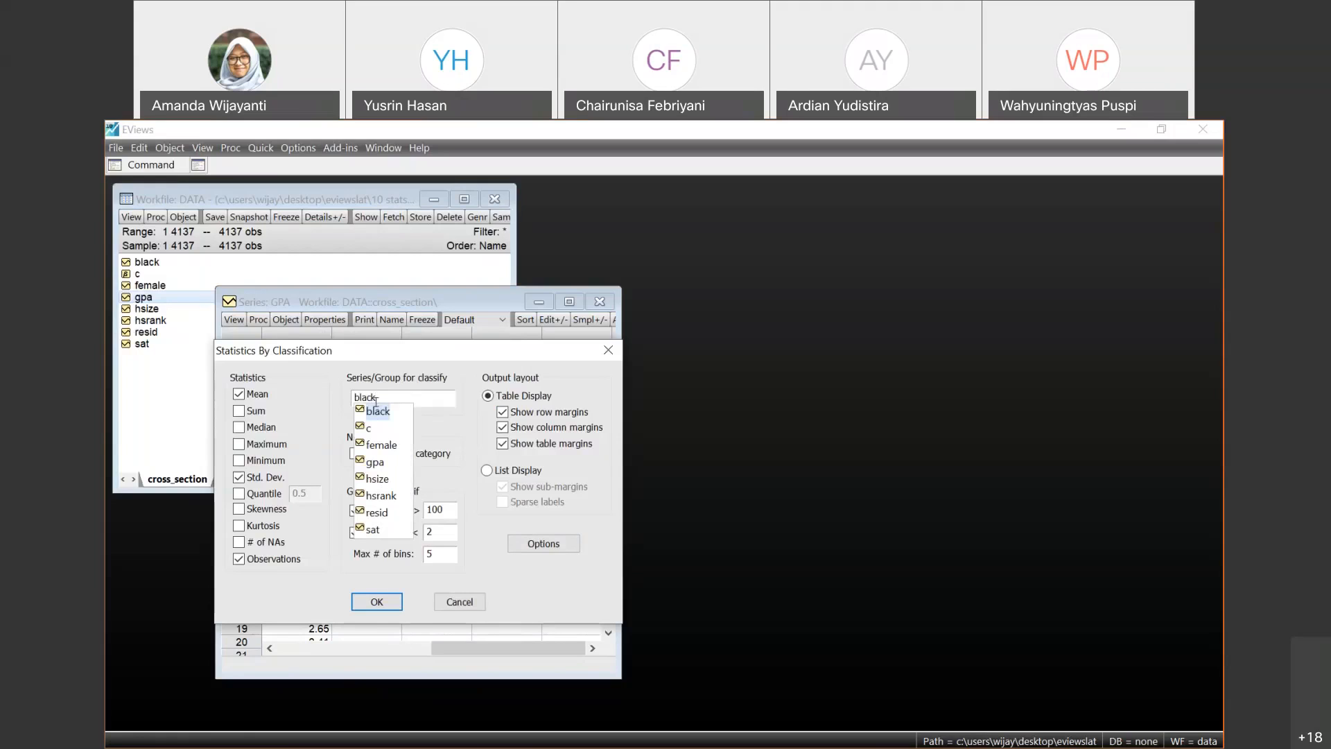
left_click(374, 557)
left_click(379, 602)
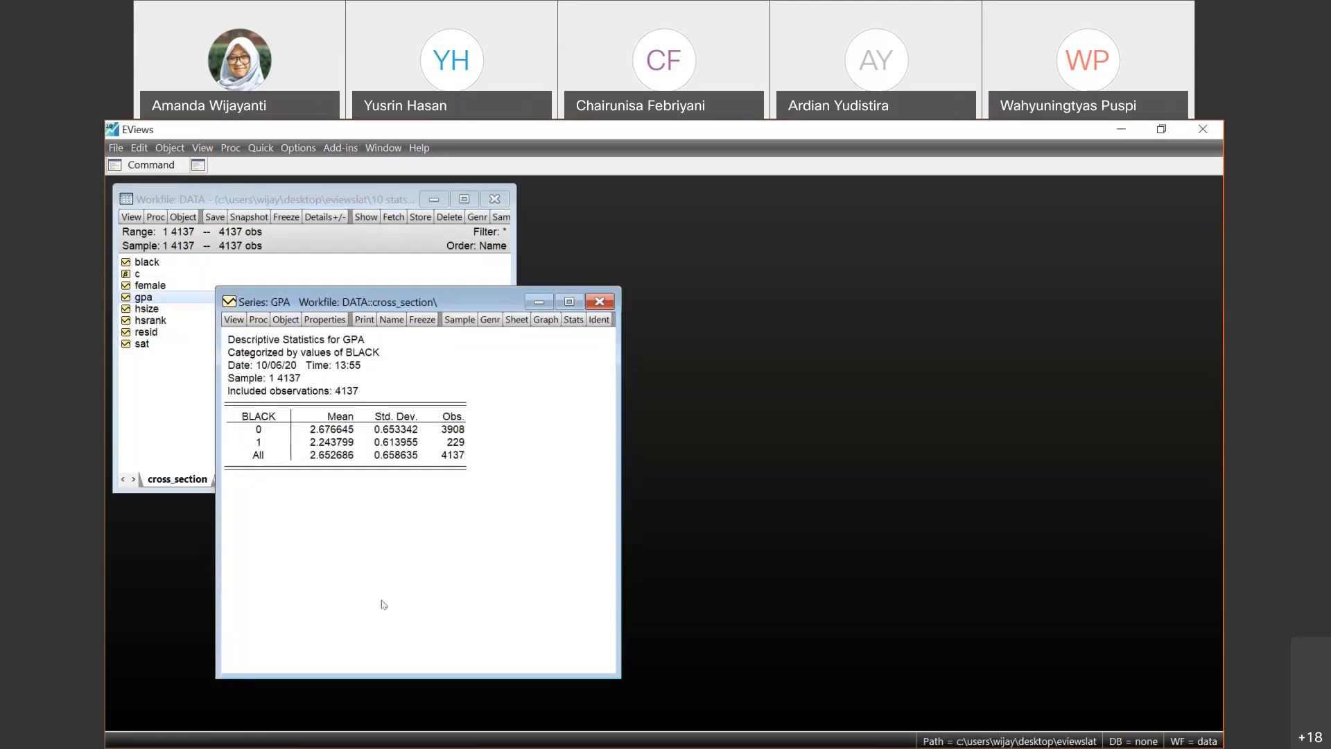
- Compare the mean GPA of the two black categories with the overall mean in the classification table
left_click(270, 441)
left_click(306, 431)
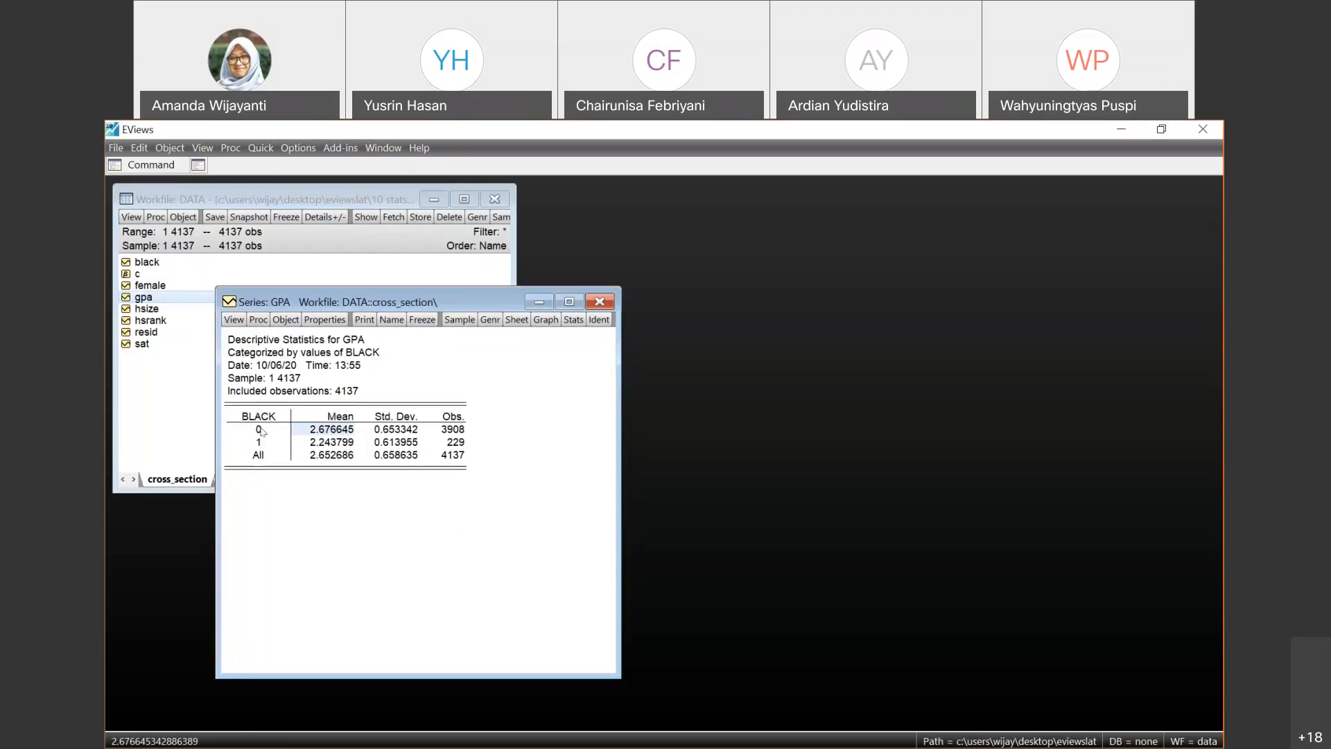
left_click(325, 445)
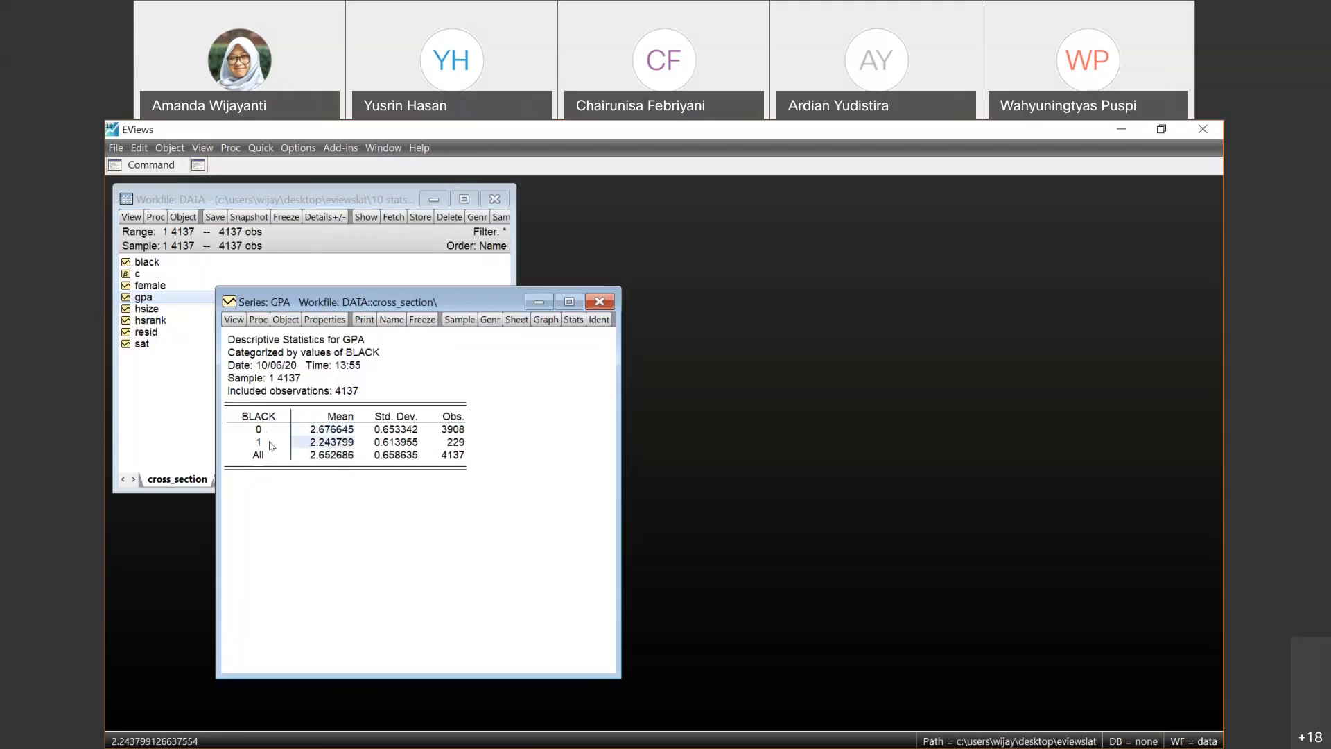
left_click(325, 458)
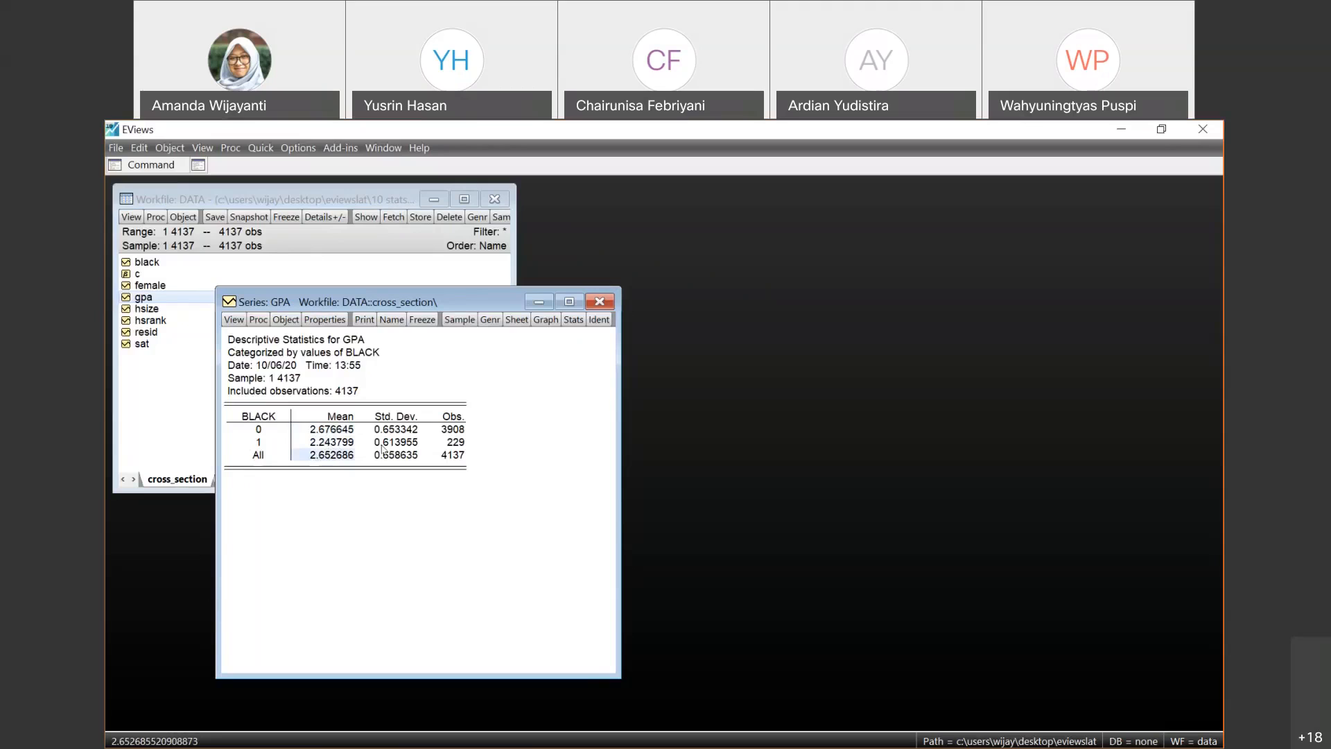
- Run a simple hypothesis test on GPA with a test mean of 2.7
left_click(235, 320)
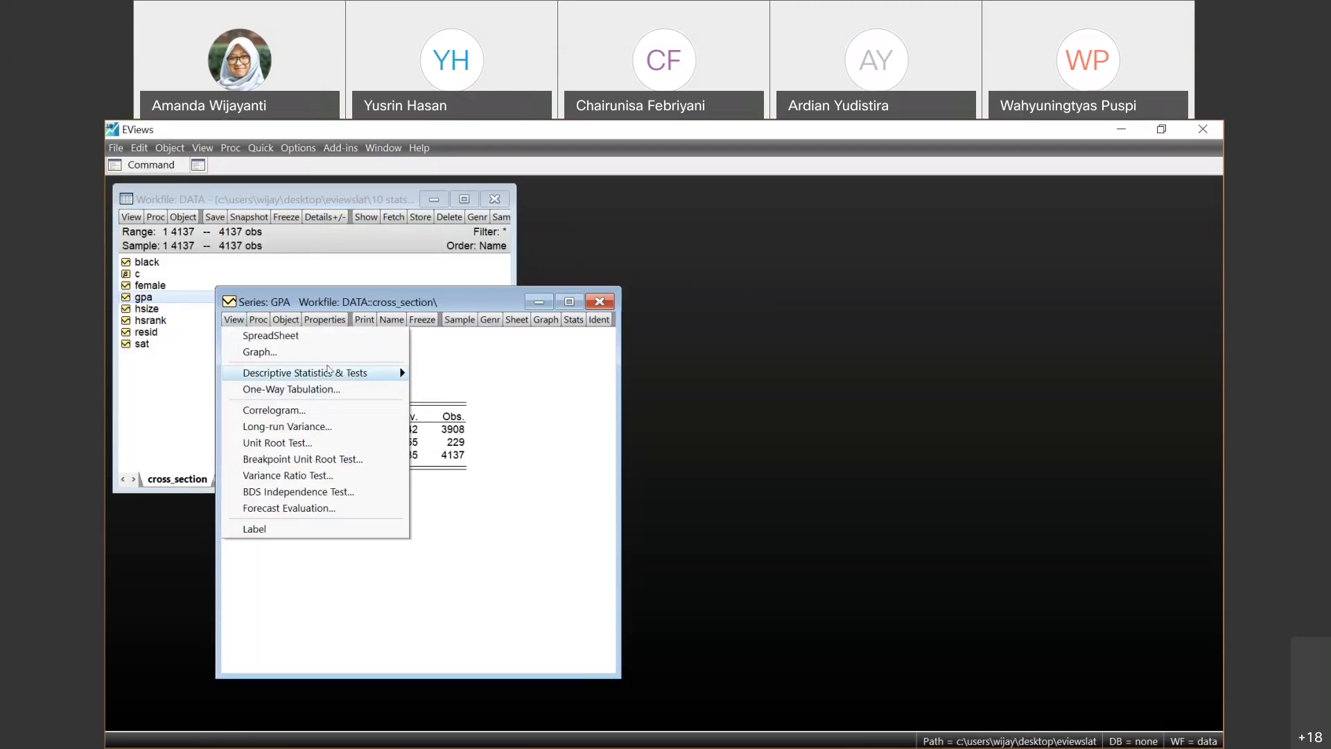
mouse_move(389, 373)
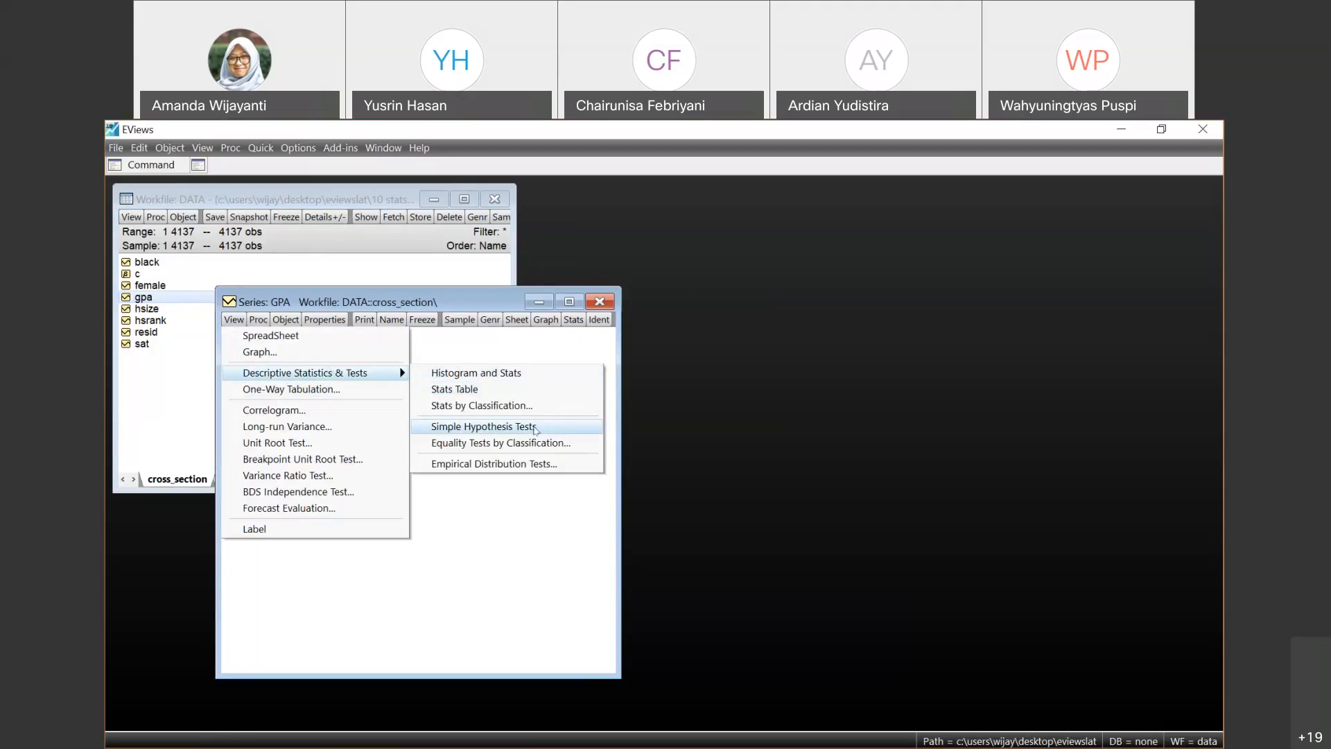
left_click(535, 429)
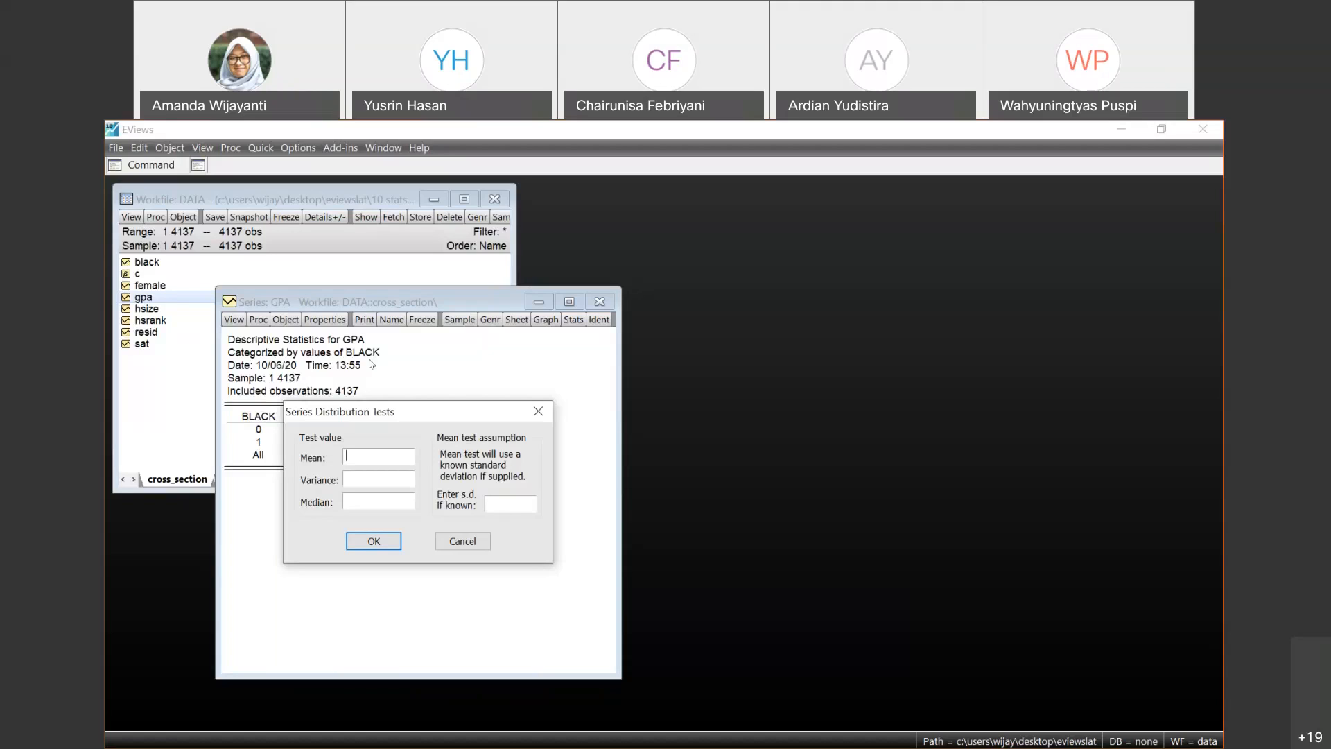
type("2.7")
left_click(393, 547)
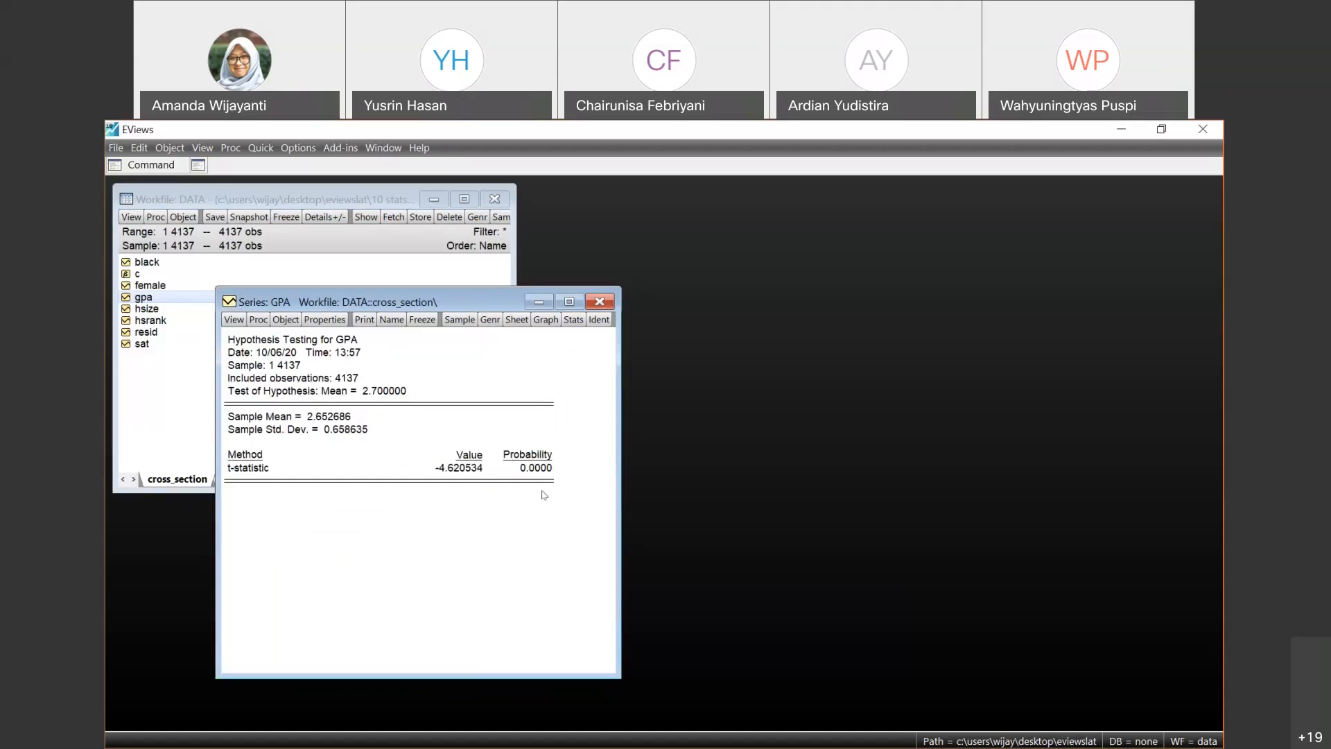
- Examine the hypothesized mean, probability, t-statistic and sample mean in the GPA hypothesis test output
left_click(383, 393)
left_click(537, 470)
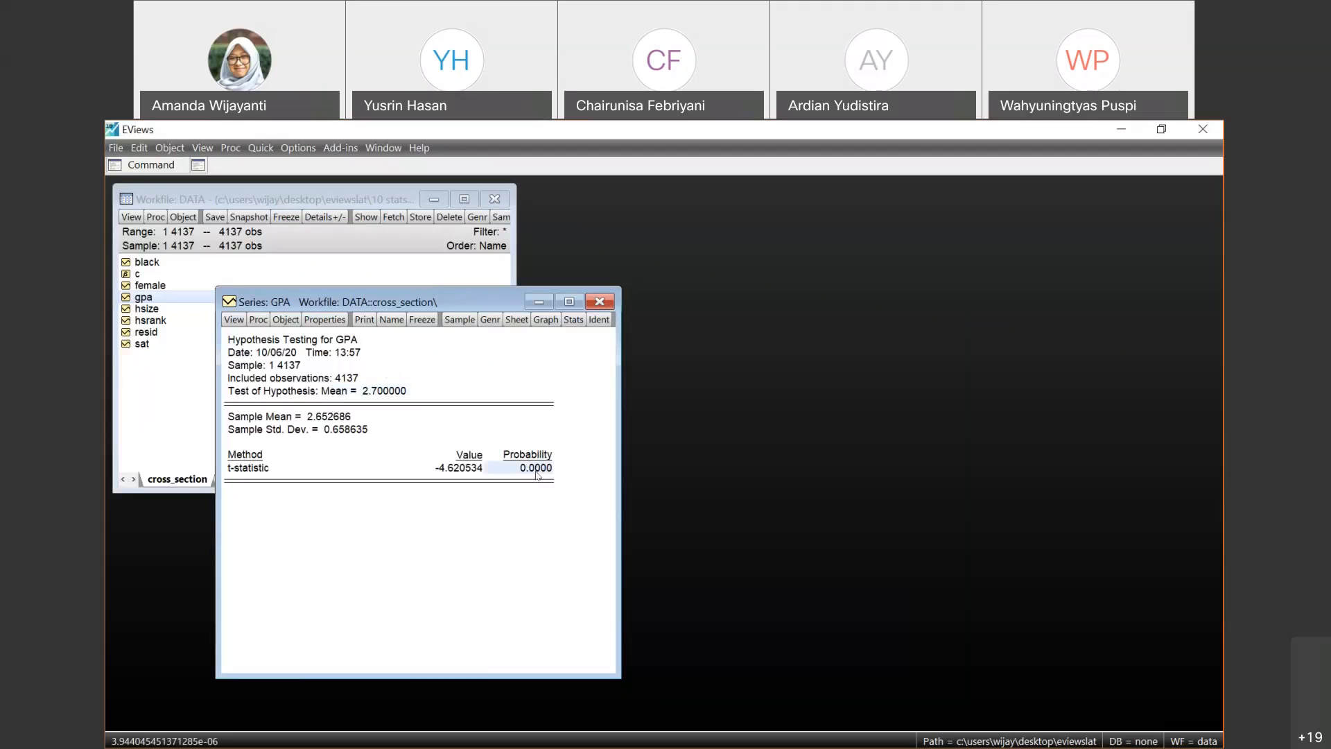
left_click(395, 391)
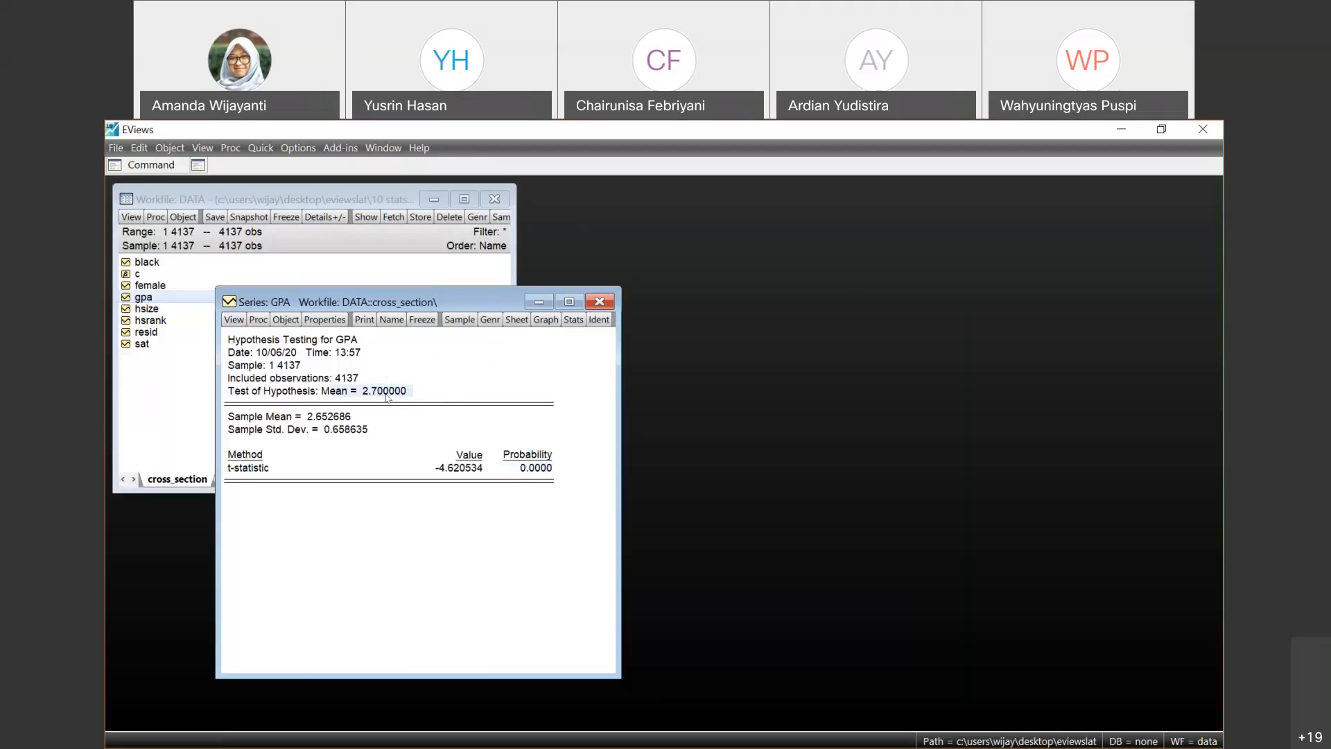
left_click(484, 468)
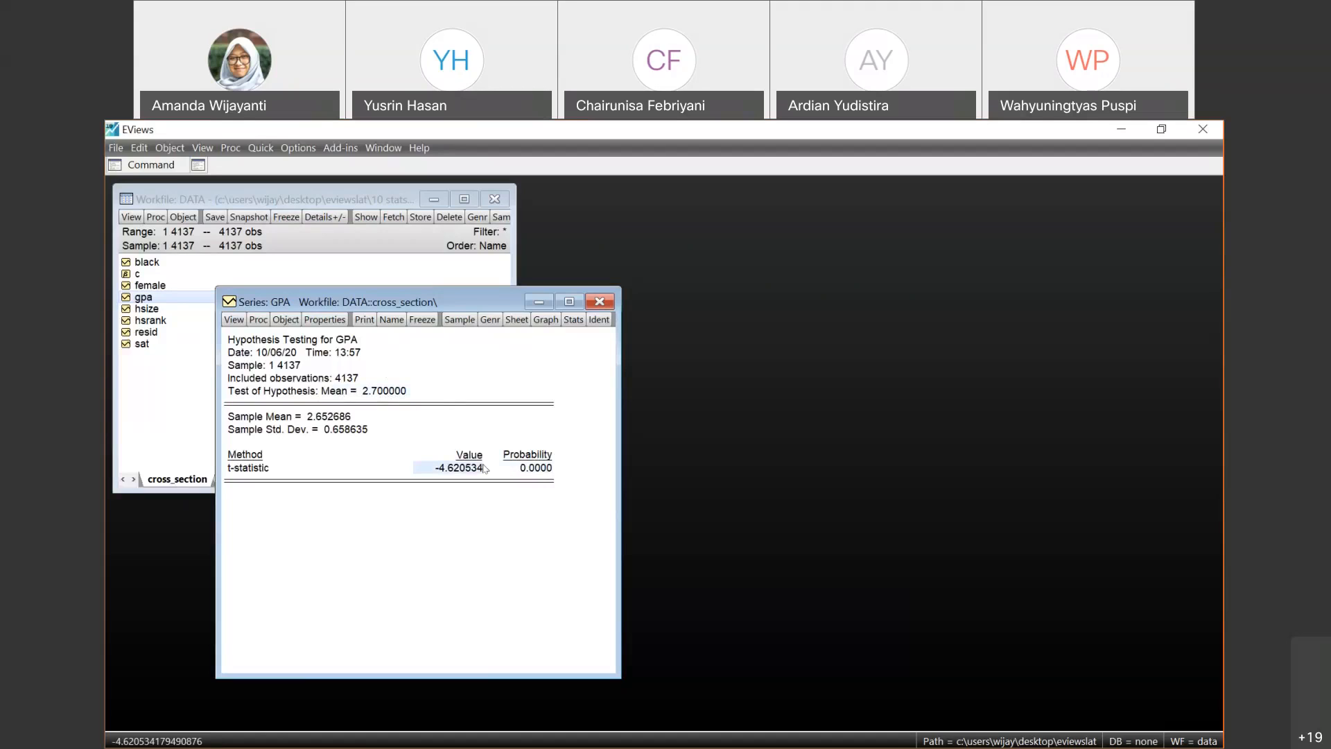
left_click(328, 417)
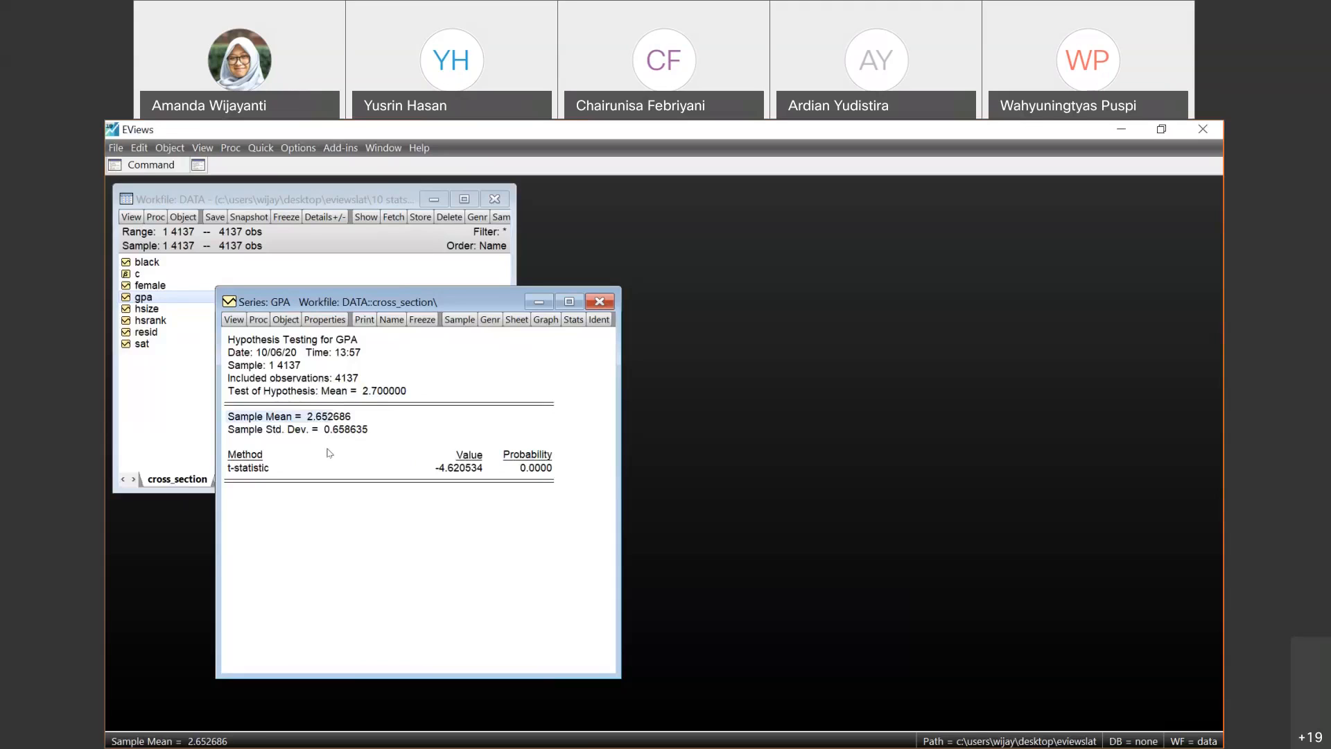
- Review the probability of the GPA mean test again together with its t-statistic
left_click(889, 164)
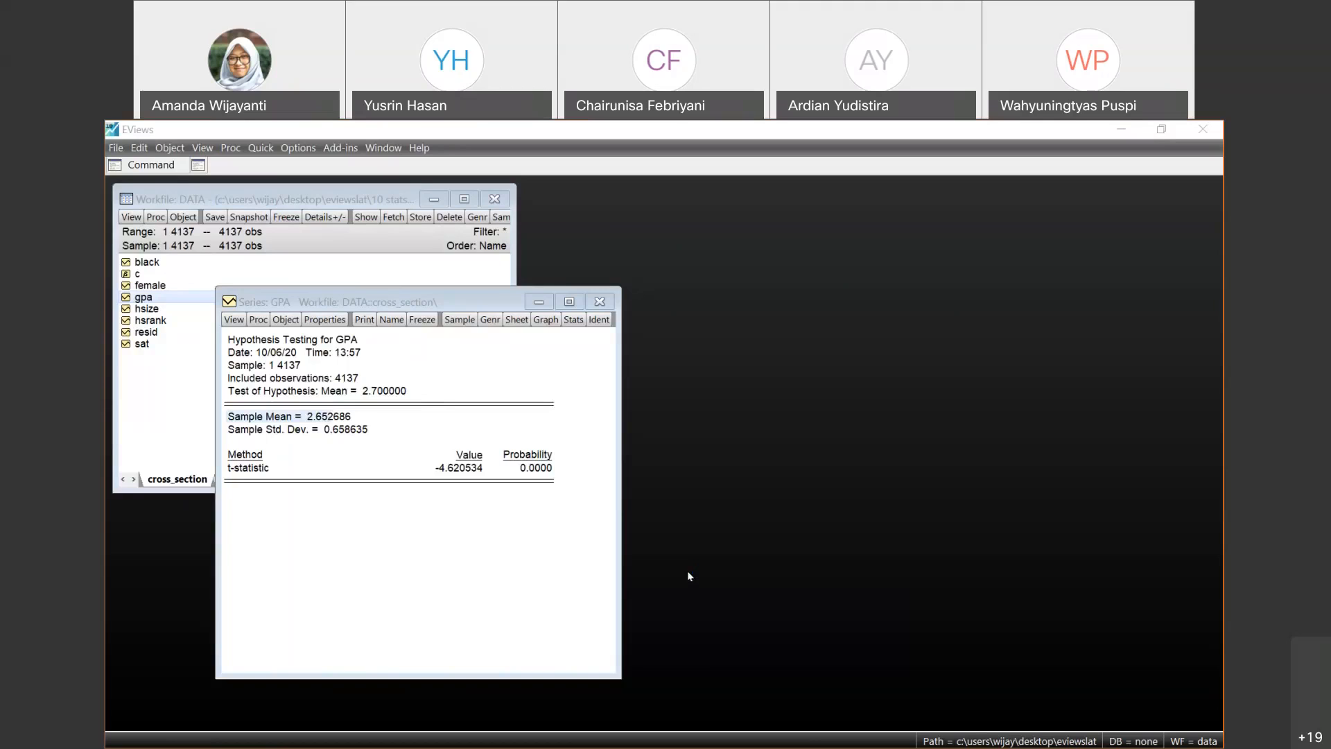
left_click(534, 469)
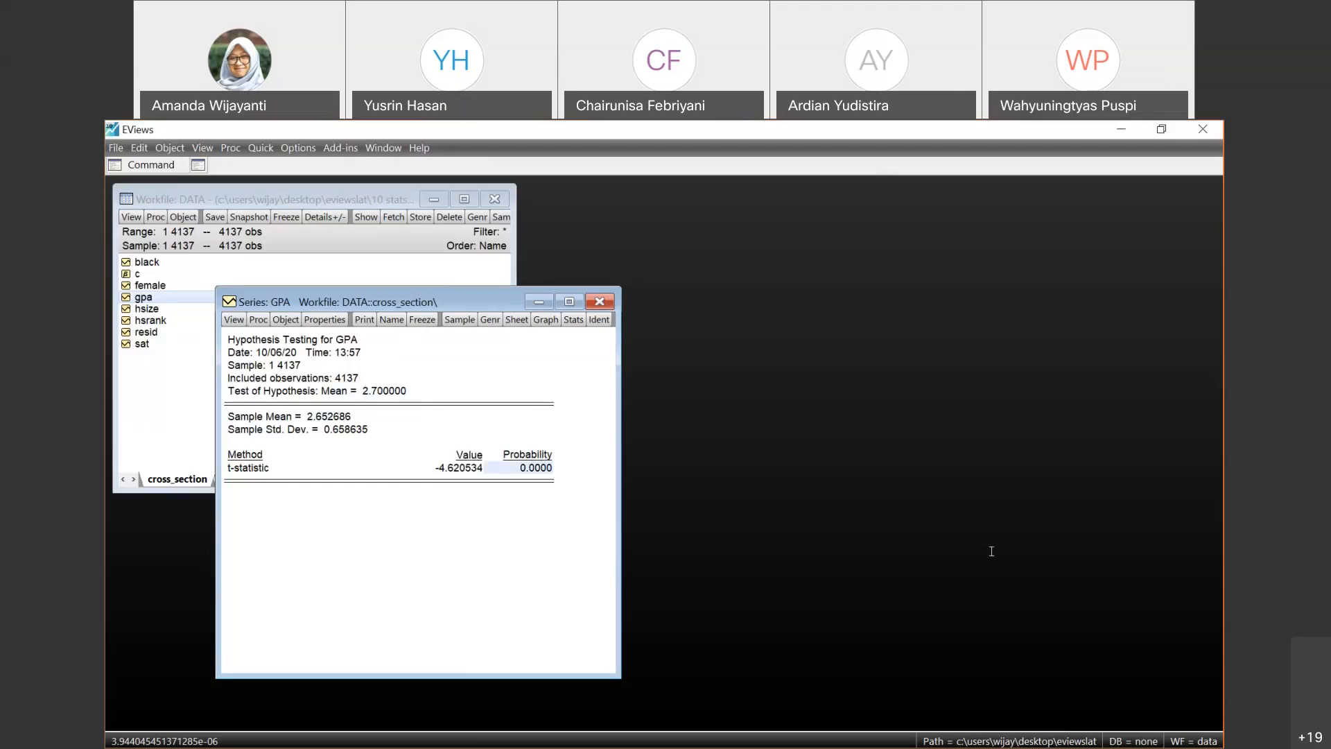
left_click(1211, 440)
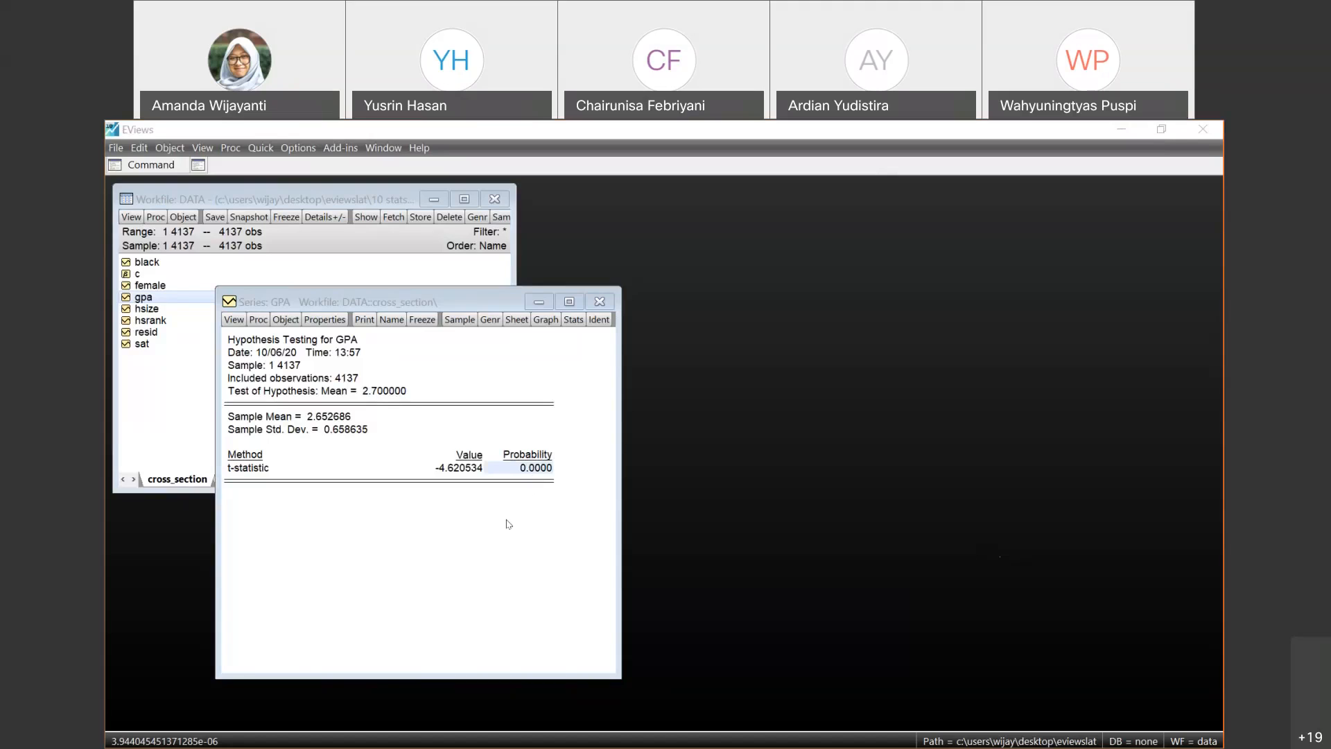
left_click(545, 471)
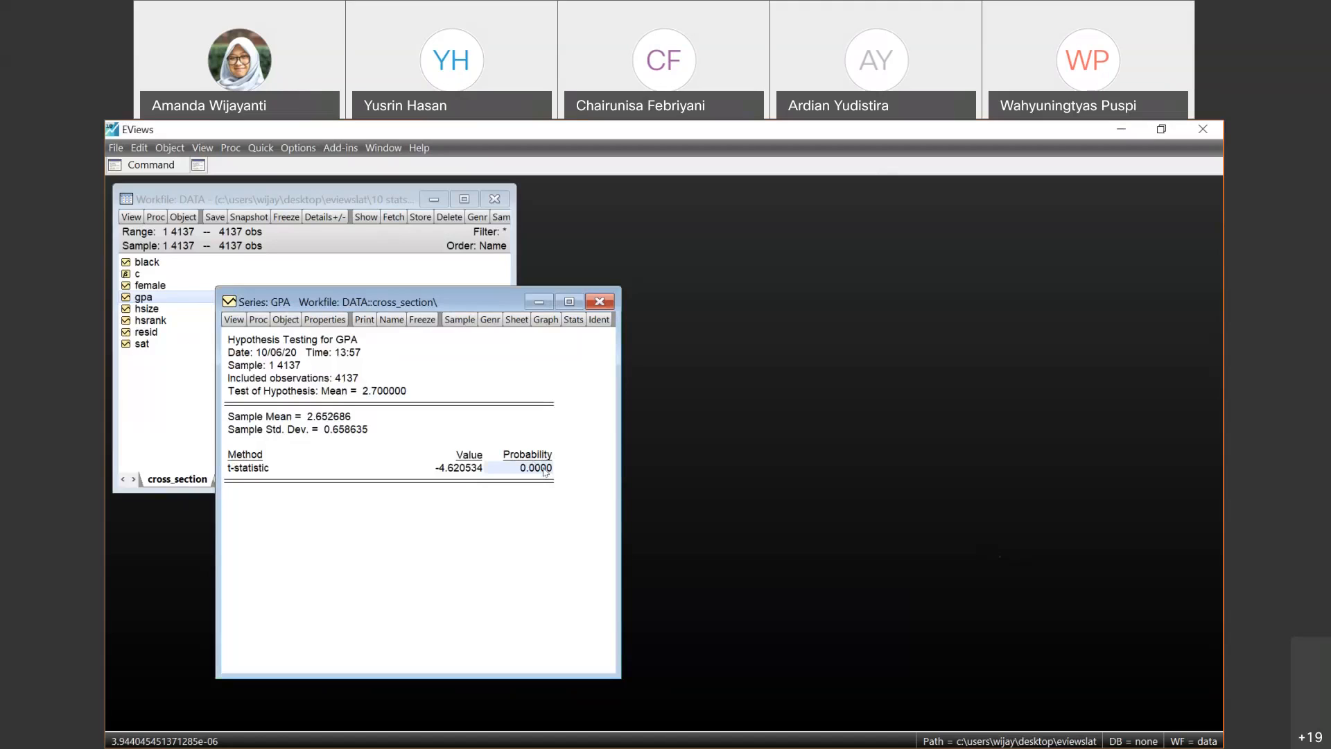
left_click(534, 454)
left_click(535, 468)
left_click(471, 468)
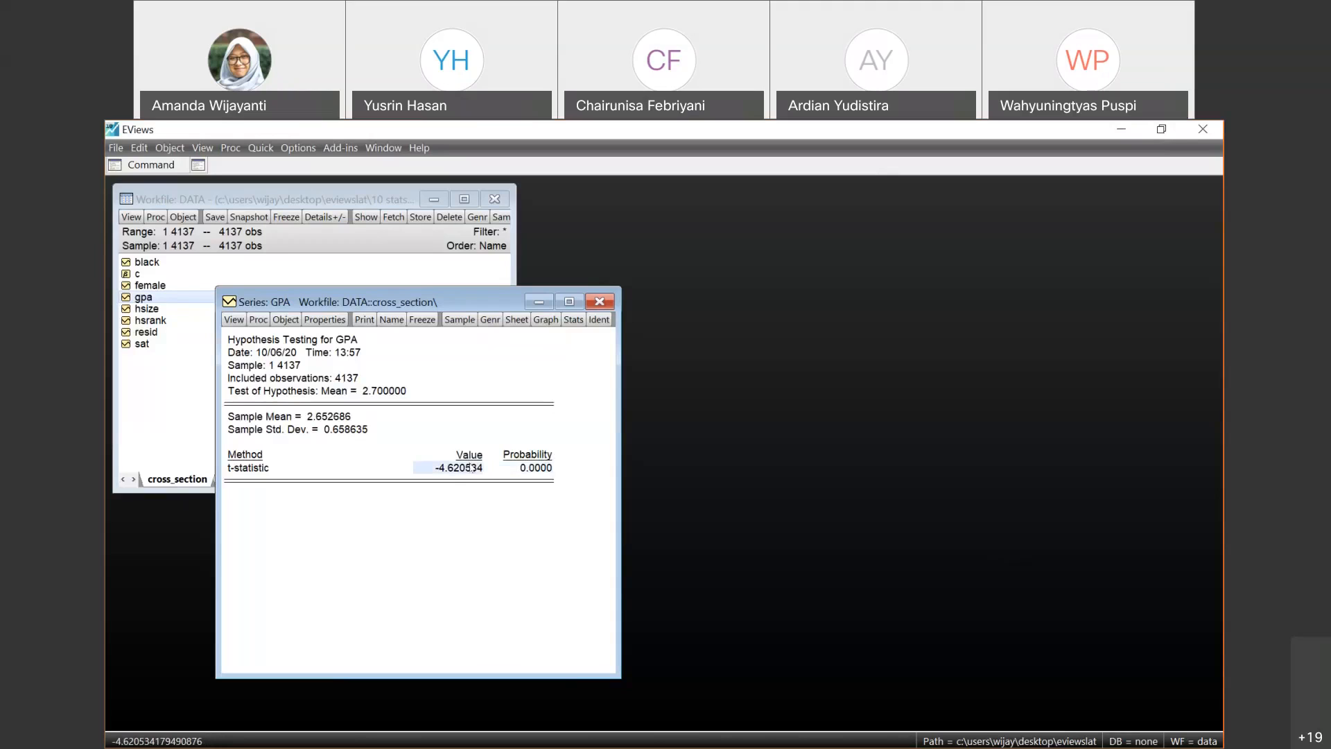
left_click(541, 468)
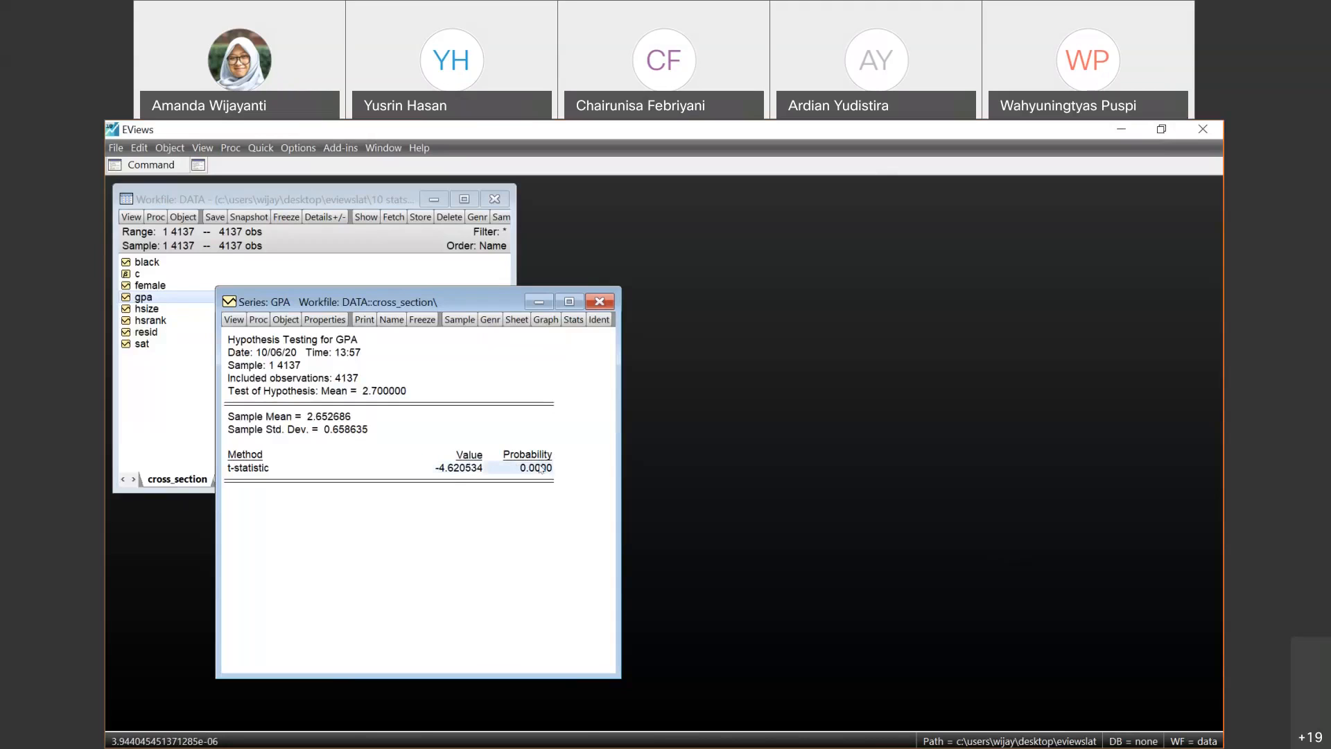
left_click(1209, 513)
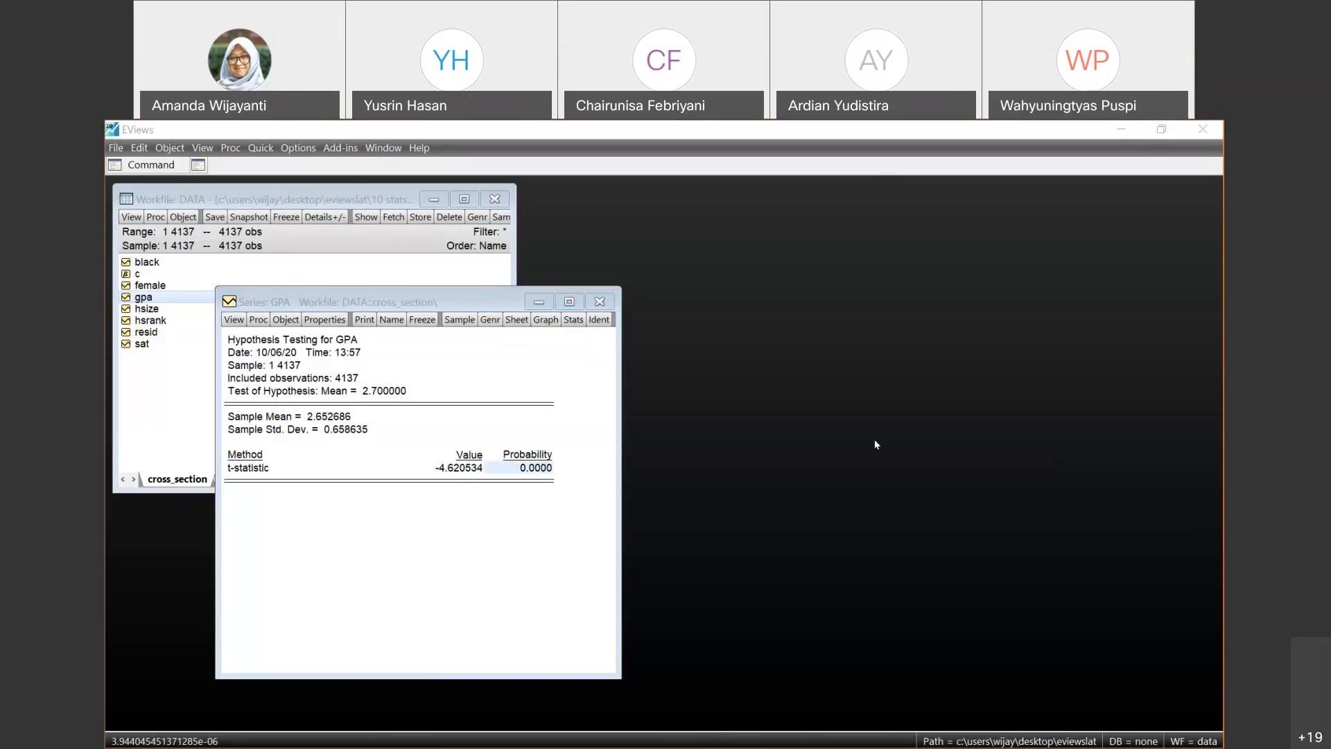
left_click(1209, 420)
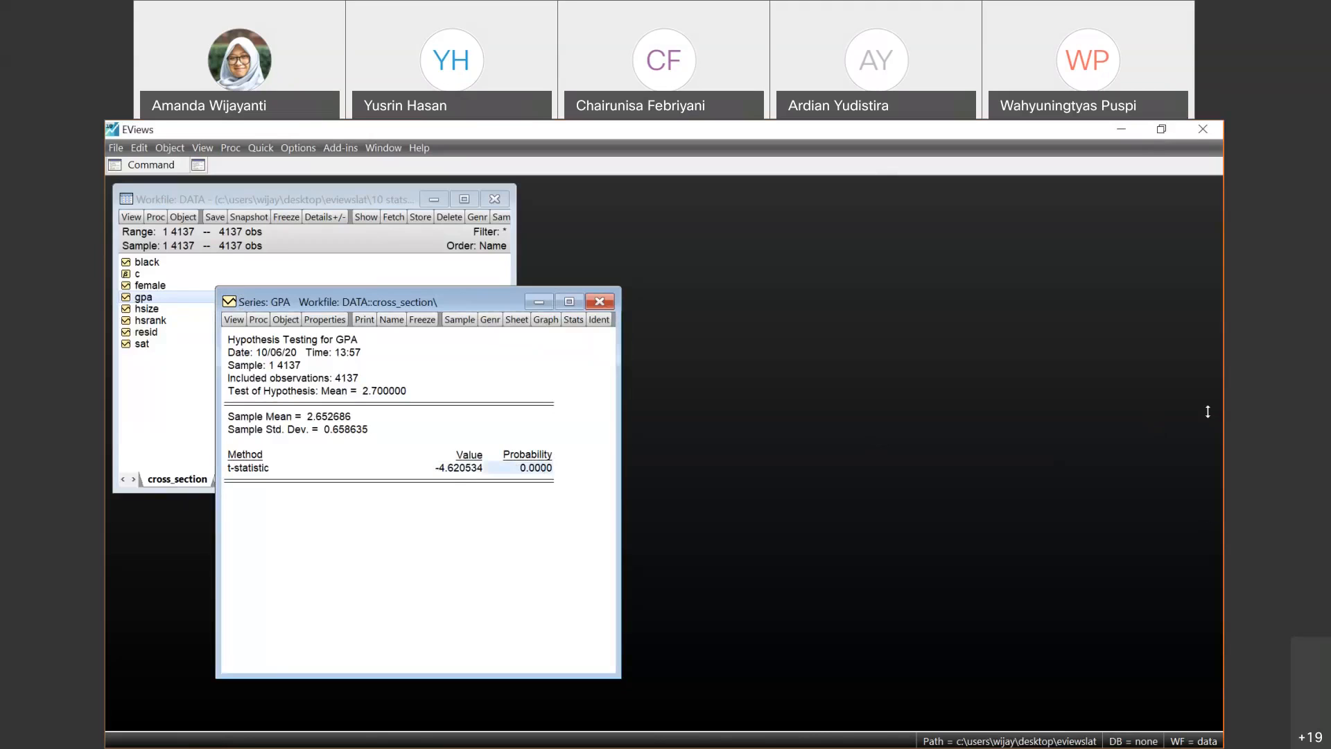
- Run an equality test by classification on the mean of GPA, using sat as the classifying series
left_click(242, 323)
mouse_move(270, 381)
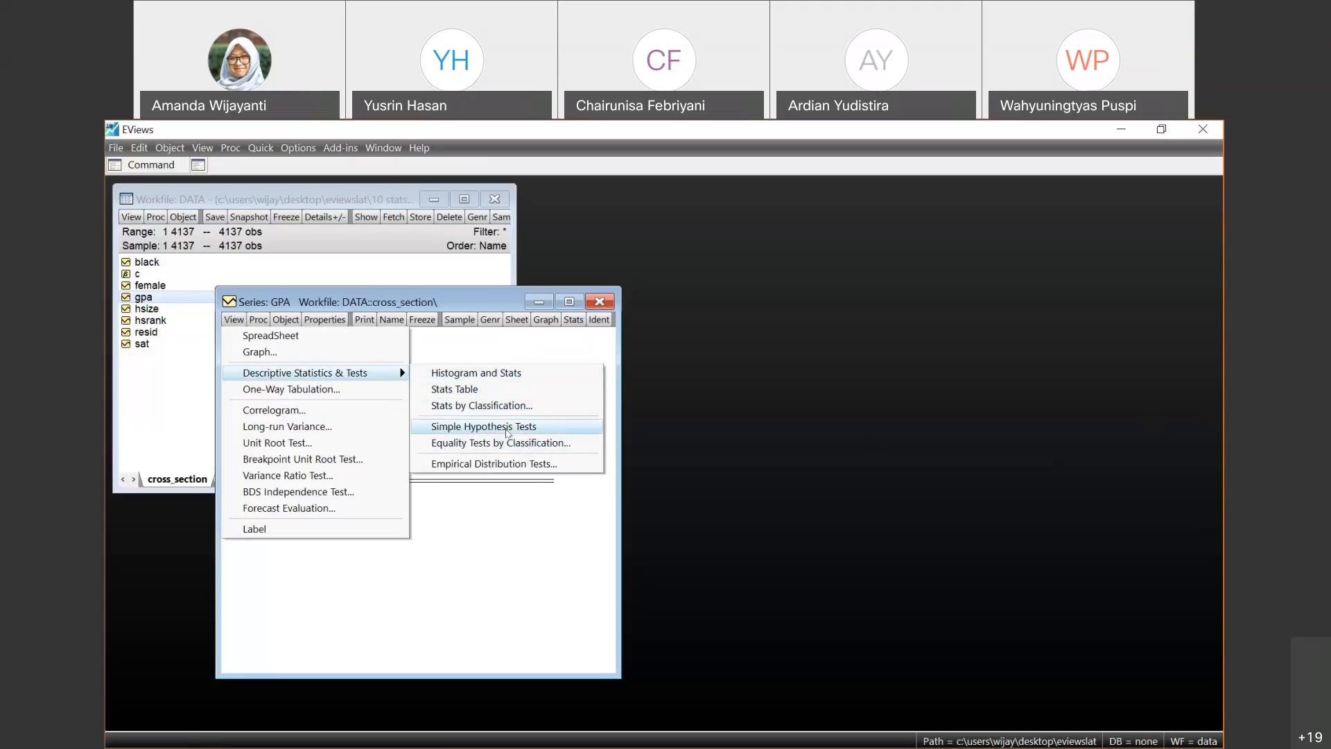
left_click(508, 443)
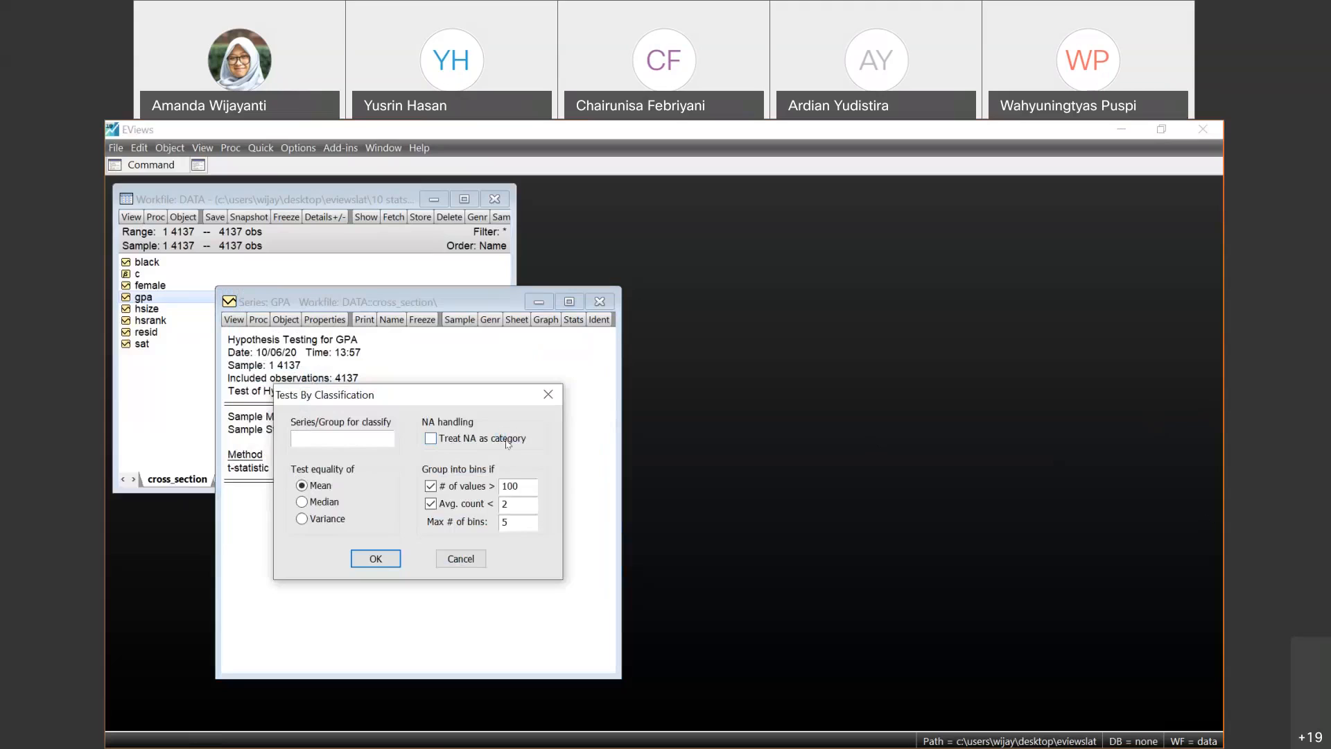
type("black")
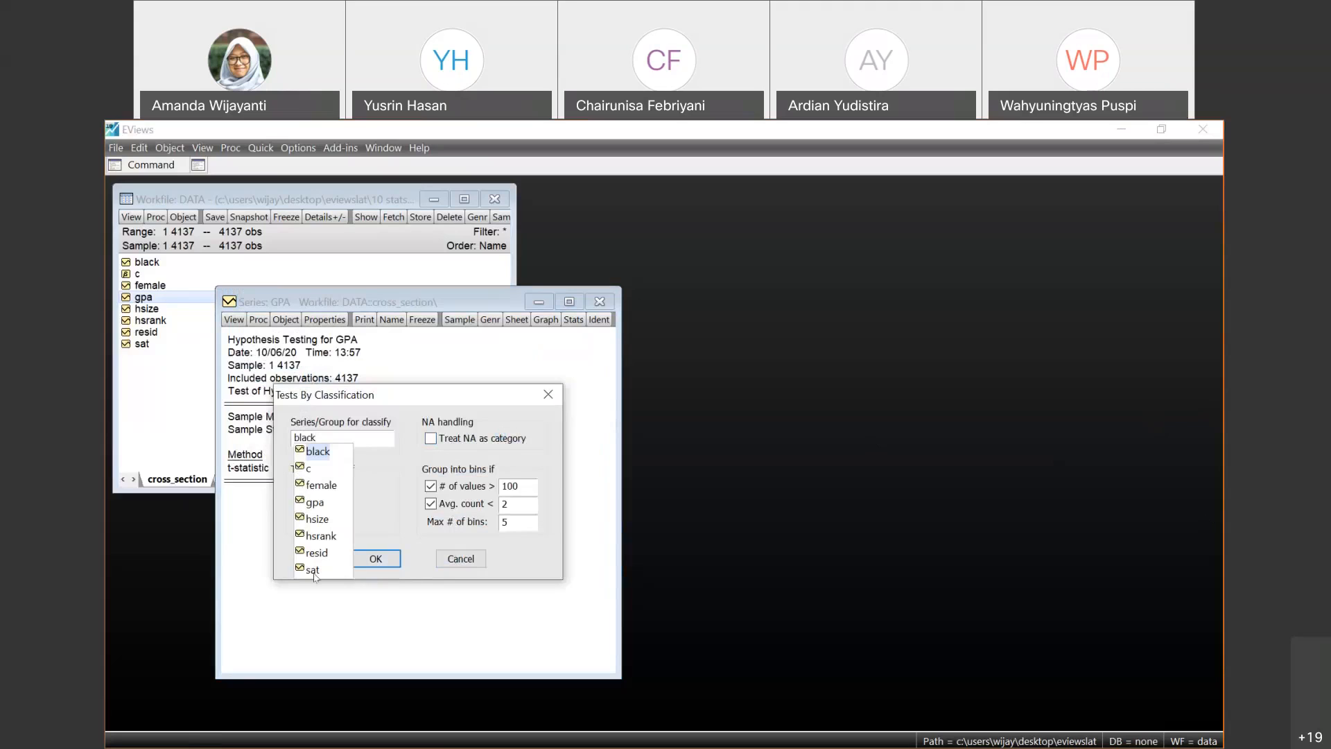
left_click(316, 576)
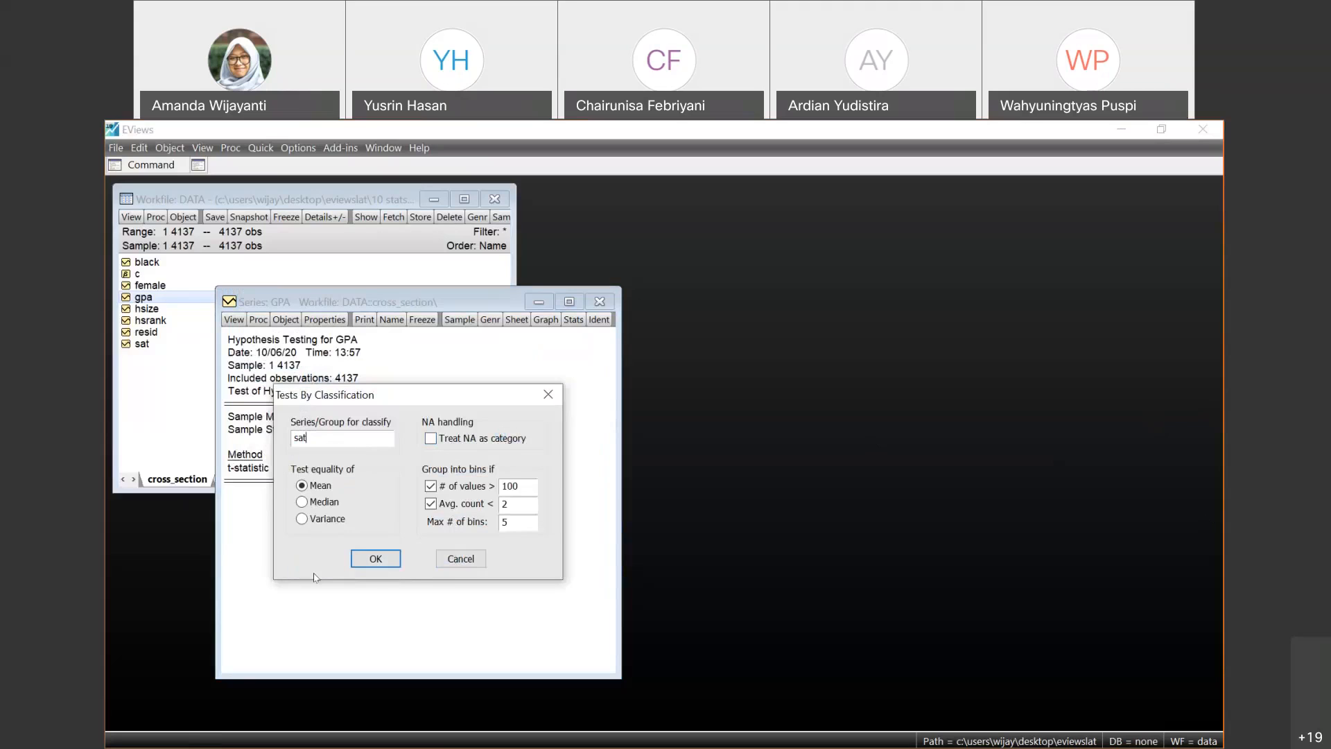
left_click(373, 556)
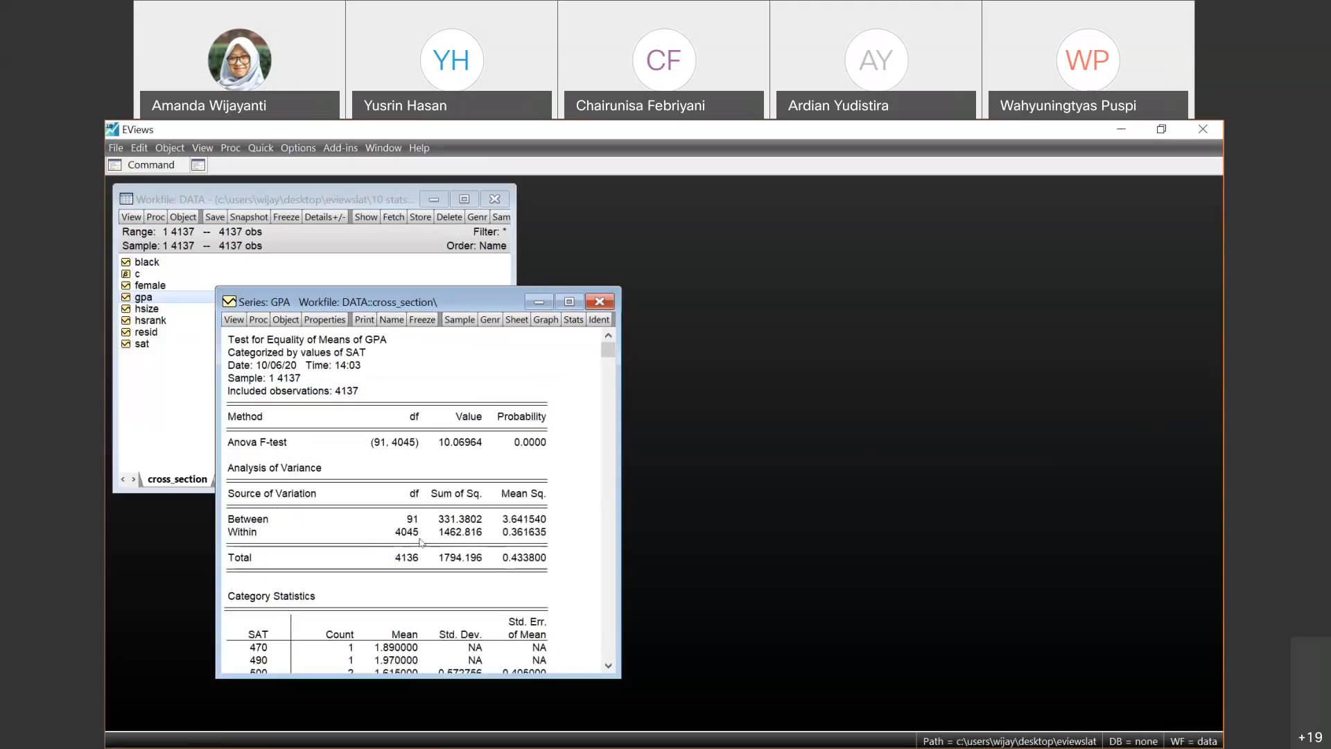
mouse_move(607, 352)
left_mouse_down()
mouse_move(608, 375)
mouse_move(608, 350)
left_mouse_up()
- Rerun the equality-of-means test on GPA classified by sat, keeping the default binning options
left_click(236, 321)
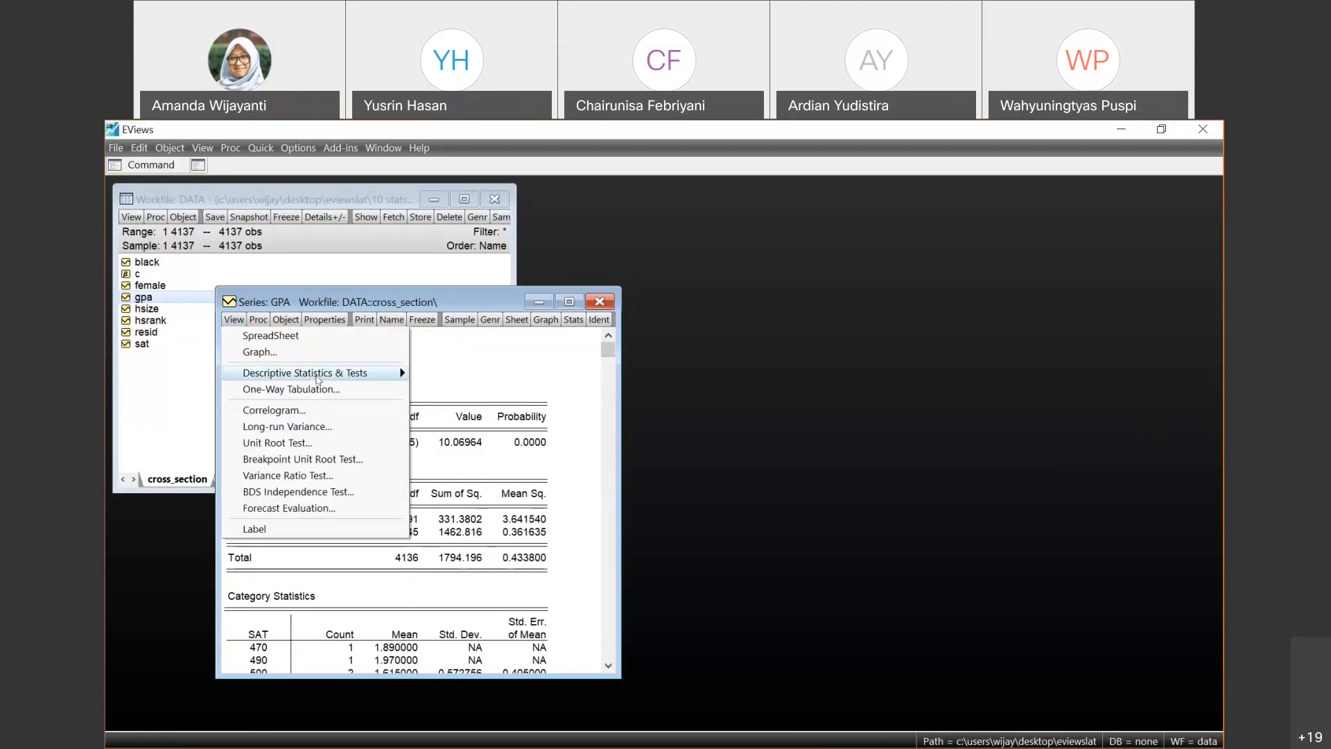
mouse_move(312, 373)
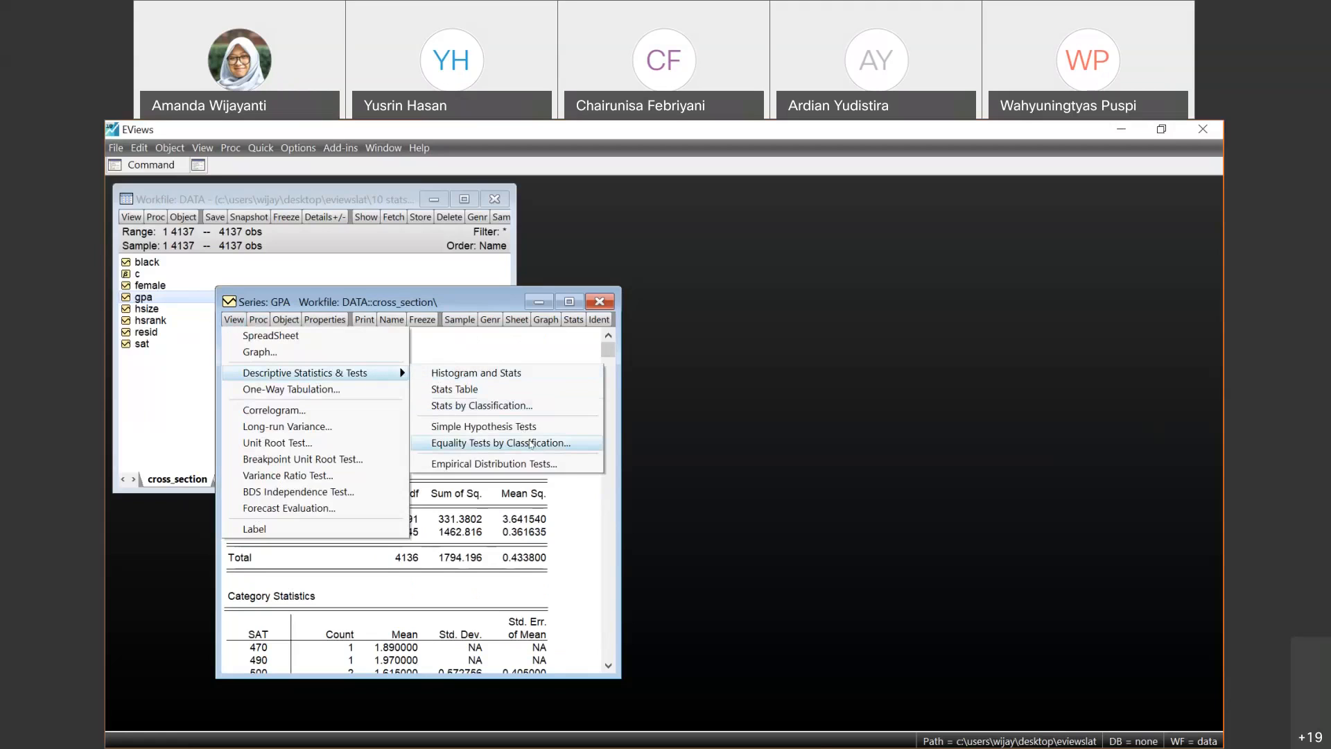
left_click(531, 445)
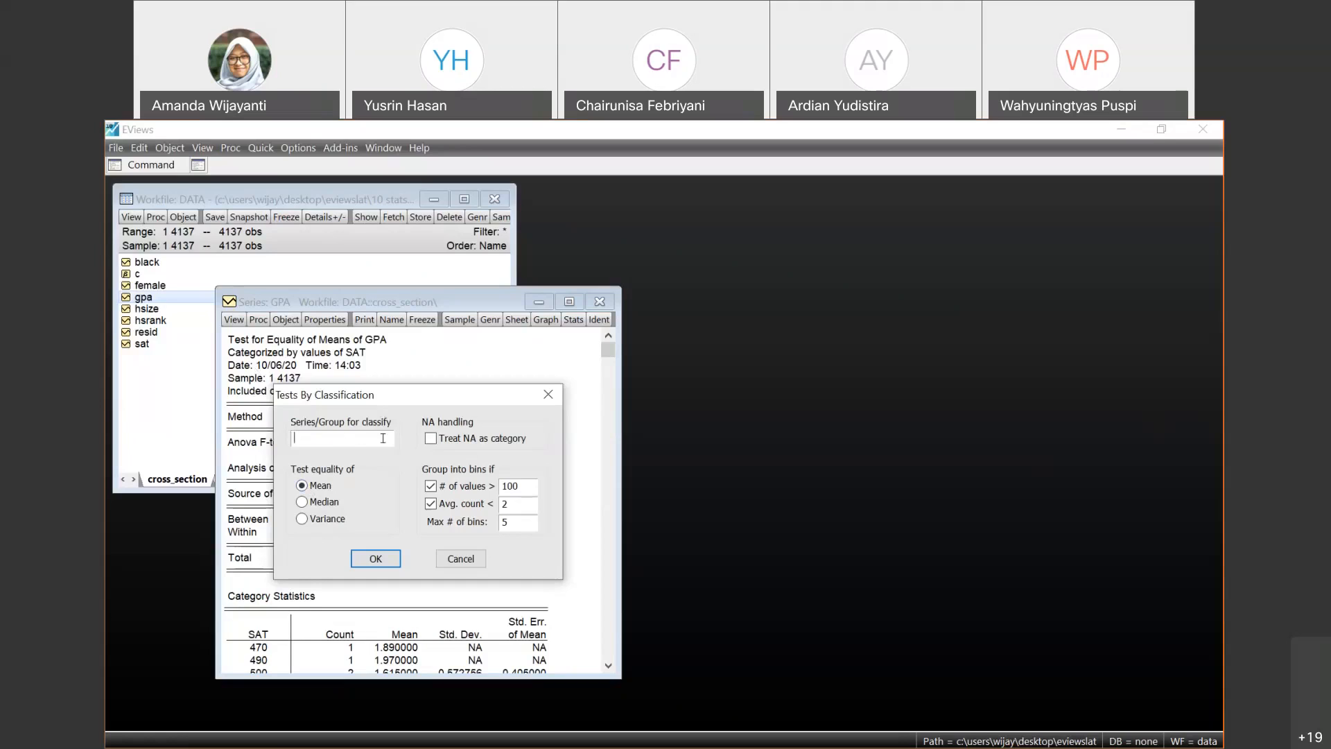
type("sat")
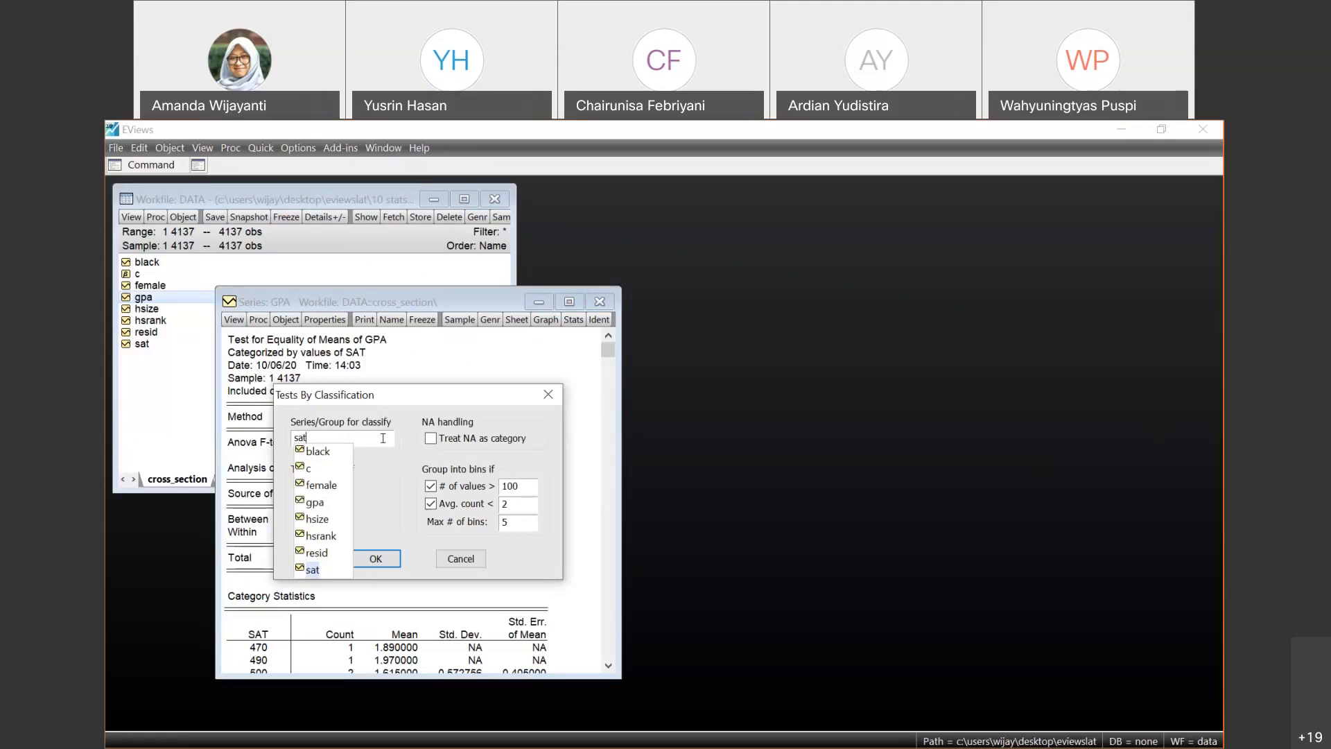
left_click(314, 570)
left_click(378, 558)
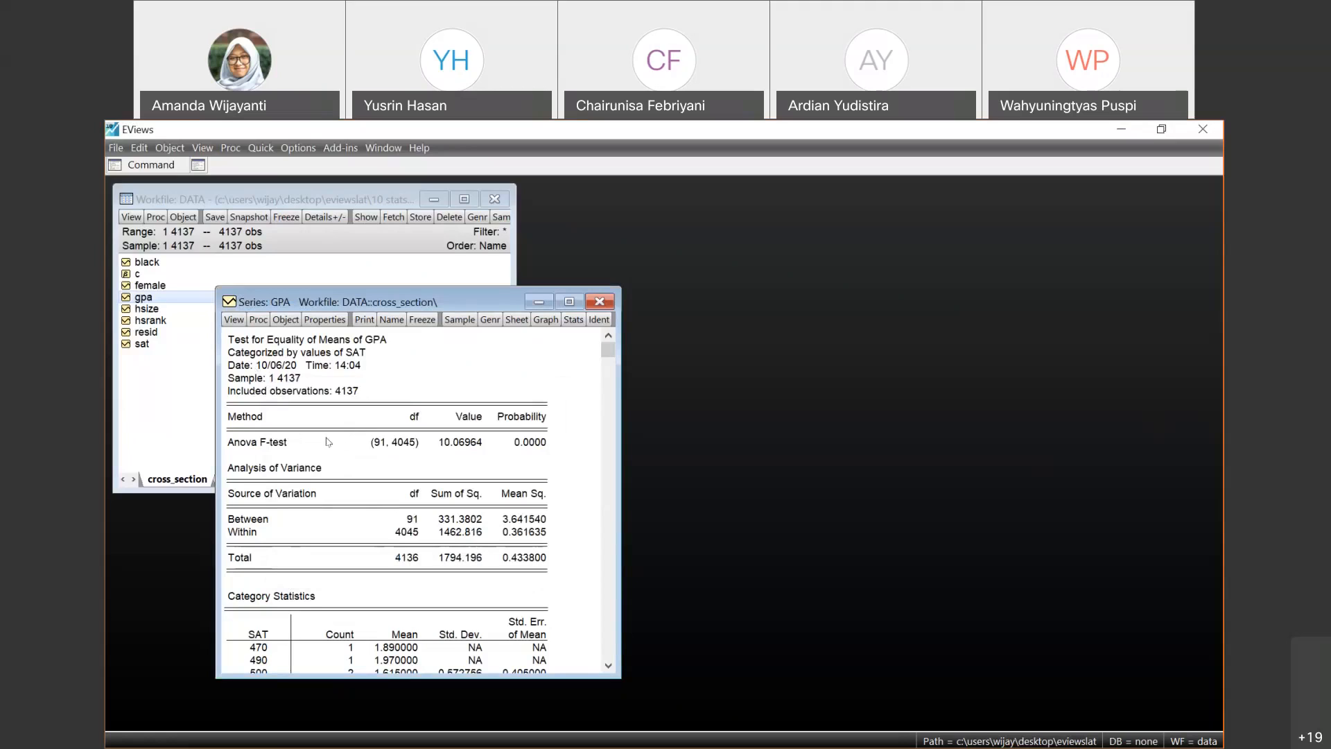
- Examine the Anova F-test, its probability and the category statistics by SAT in the GPA equality-of-means output
left_click(278, 444)
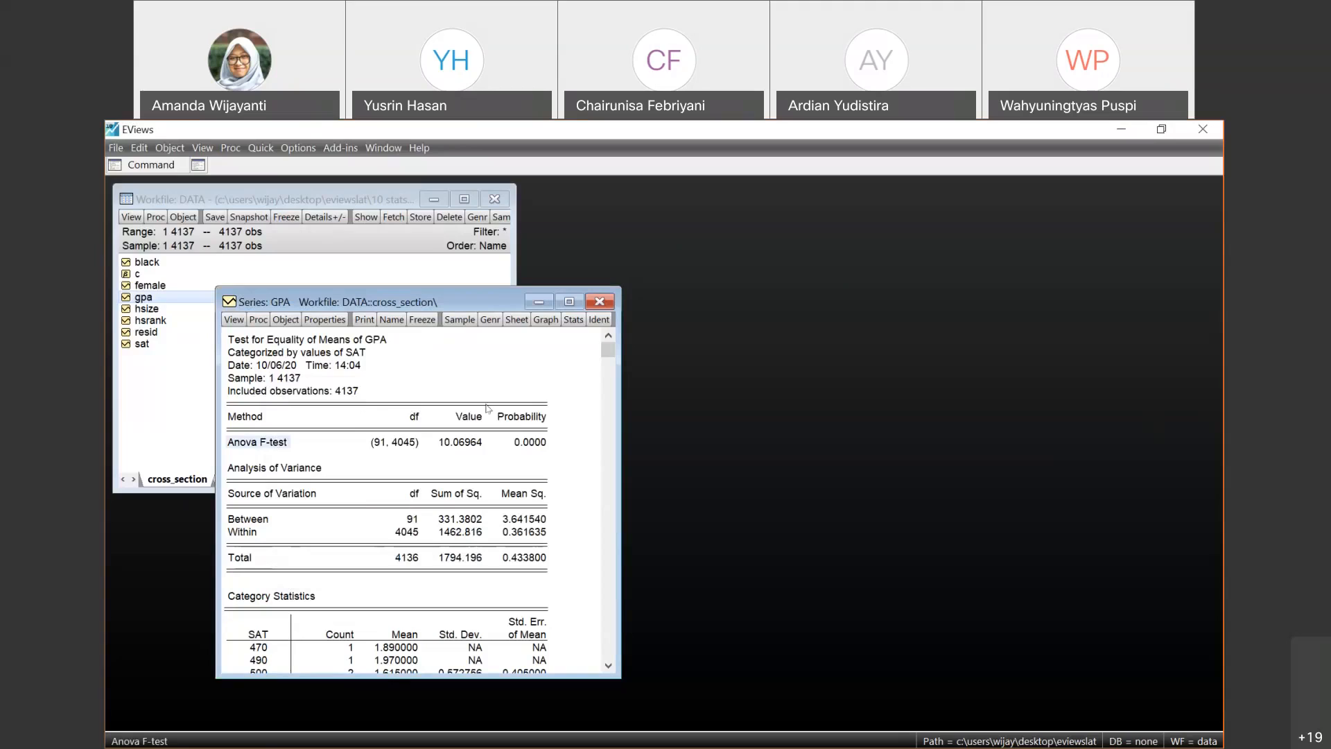
left_click(535, 444)
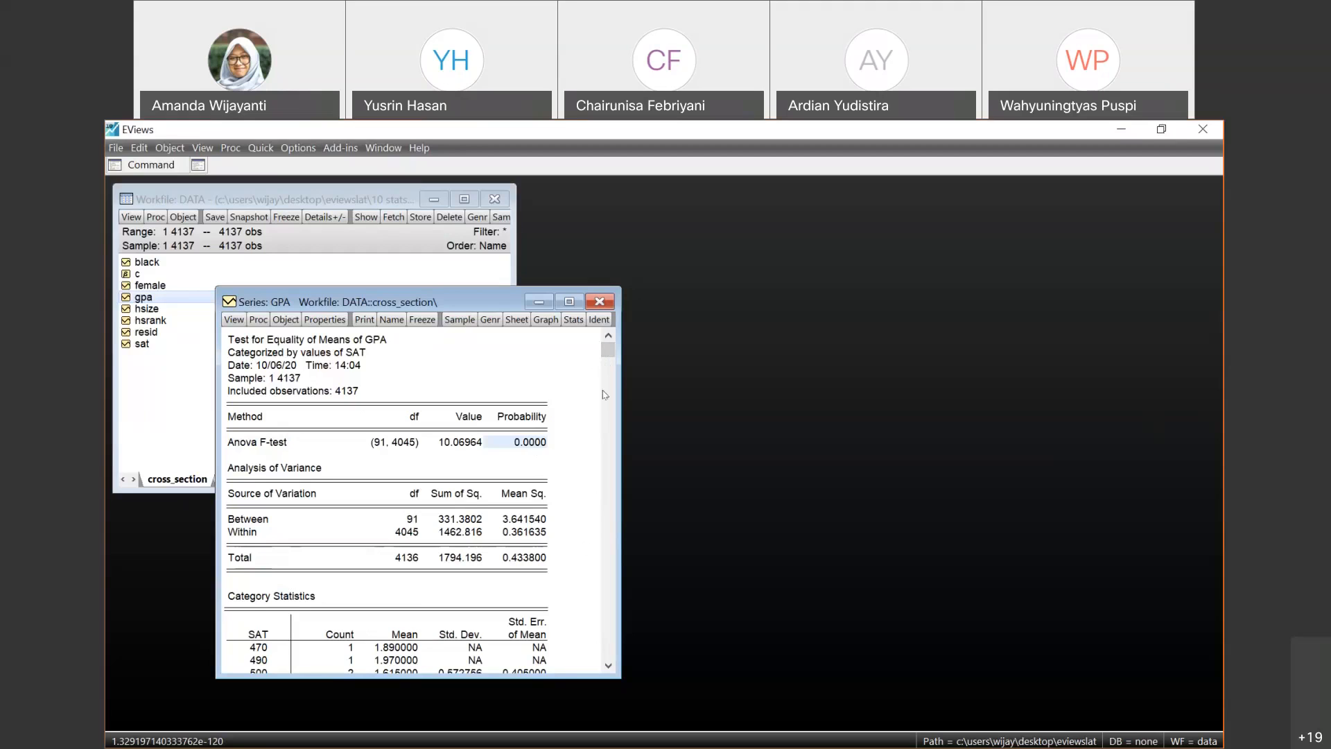
left_click_drag(611, 357, 579, 396)
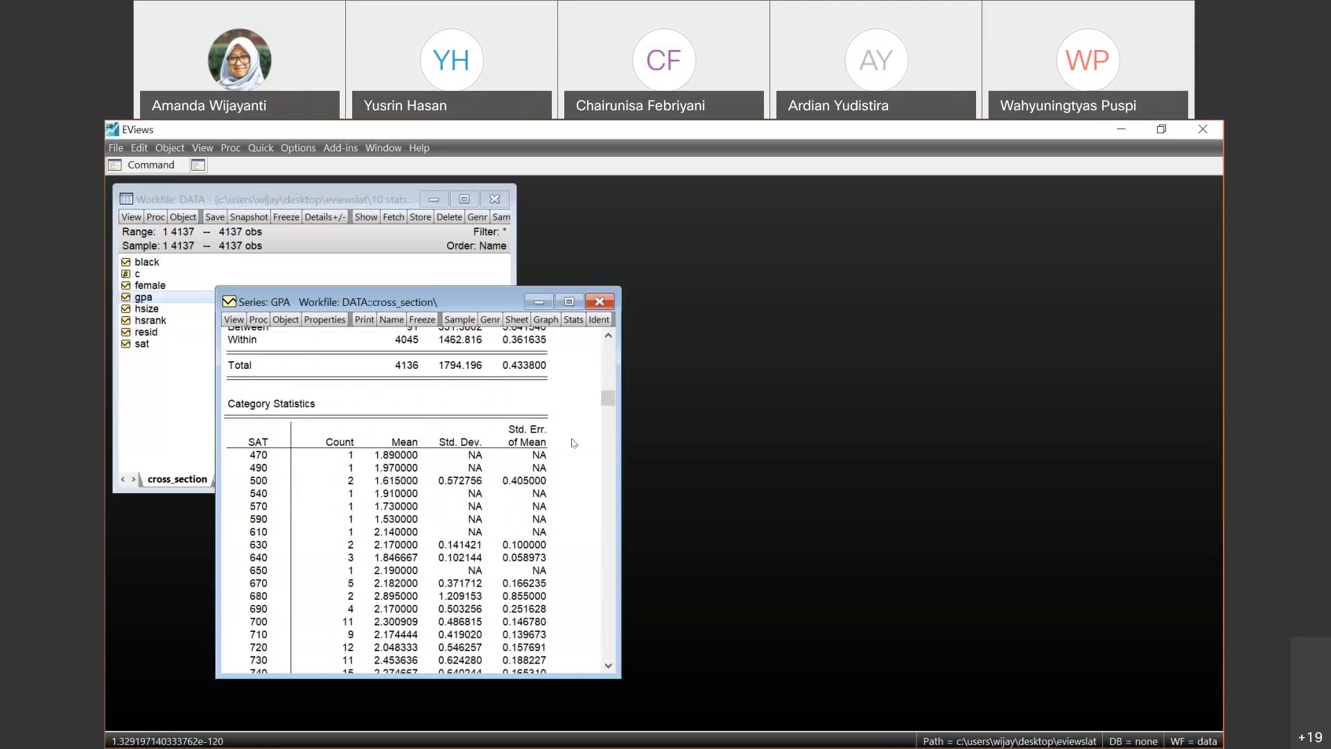
left_click_drag(608, 401, 608, 350)
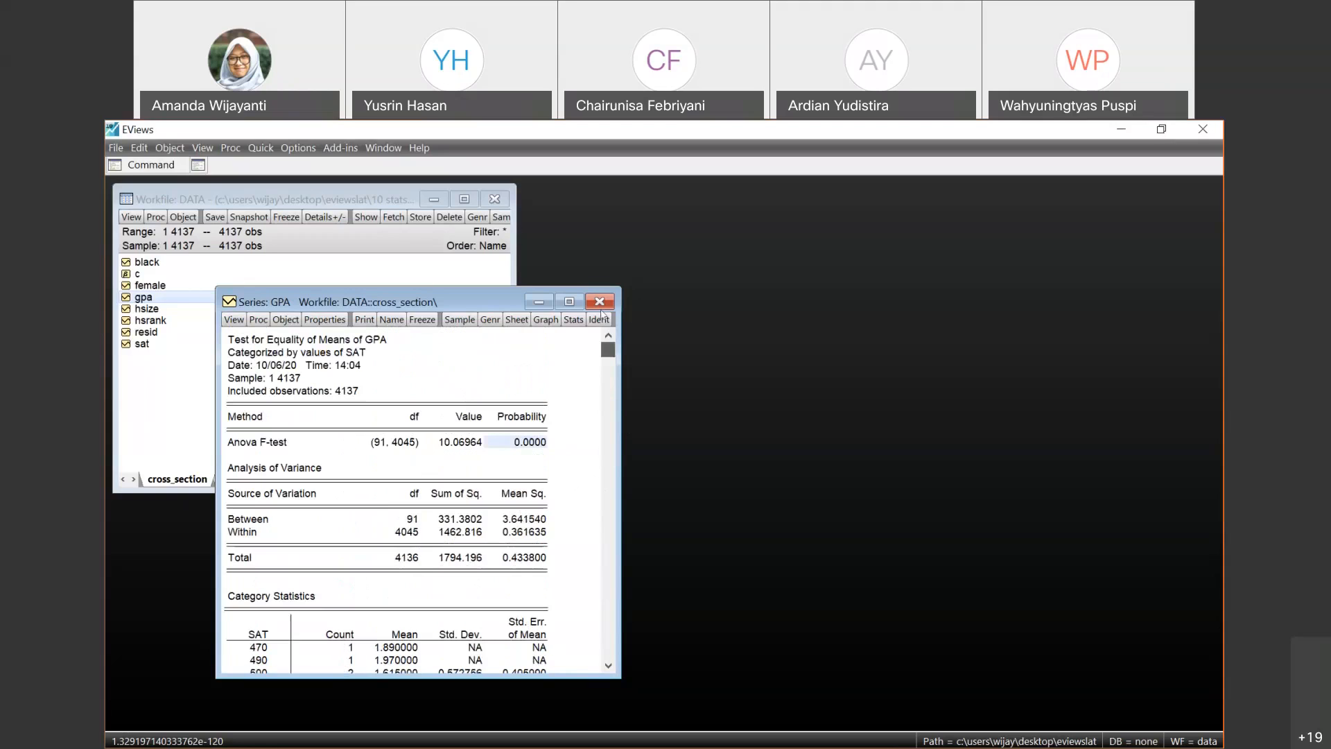
- Run an empirical distribution test on GPA against the Normal distribution, leaving both parameters blank so that they are estimated
left_click(229, 319)
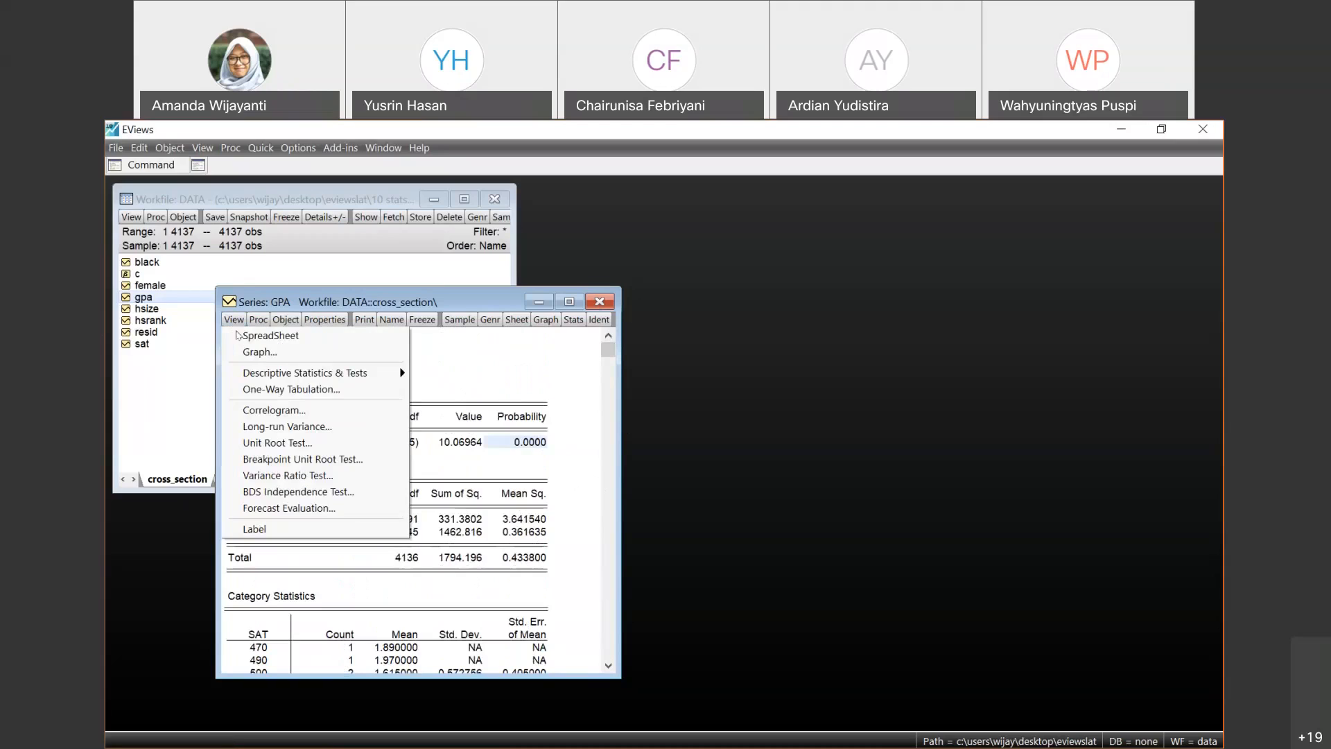
mouse_move(269, 376)
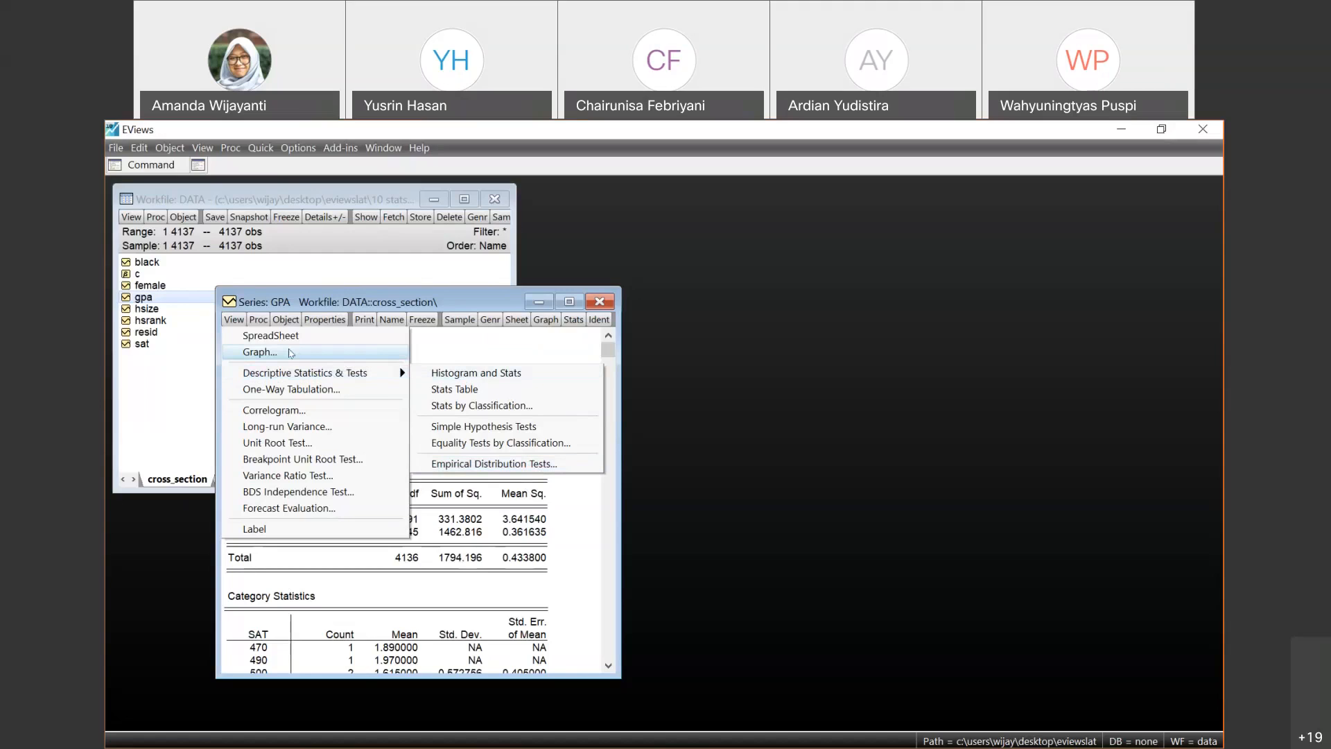
mouse_move(306, 375)
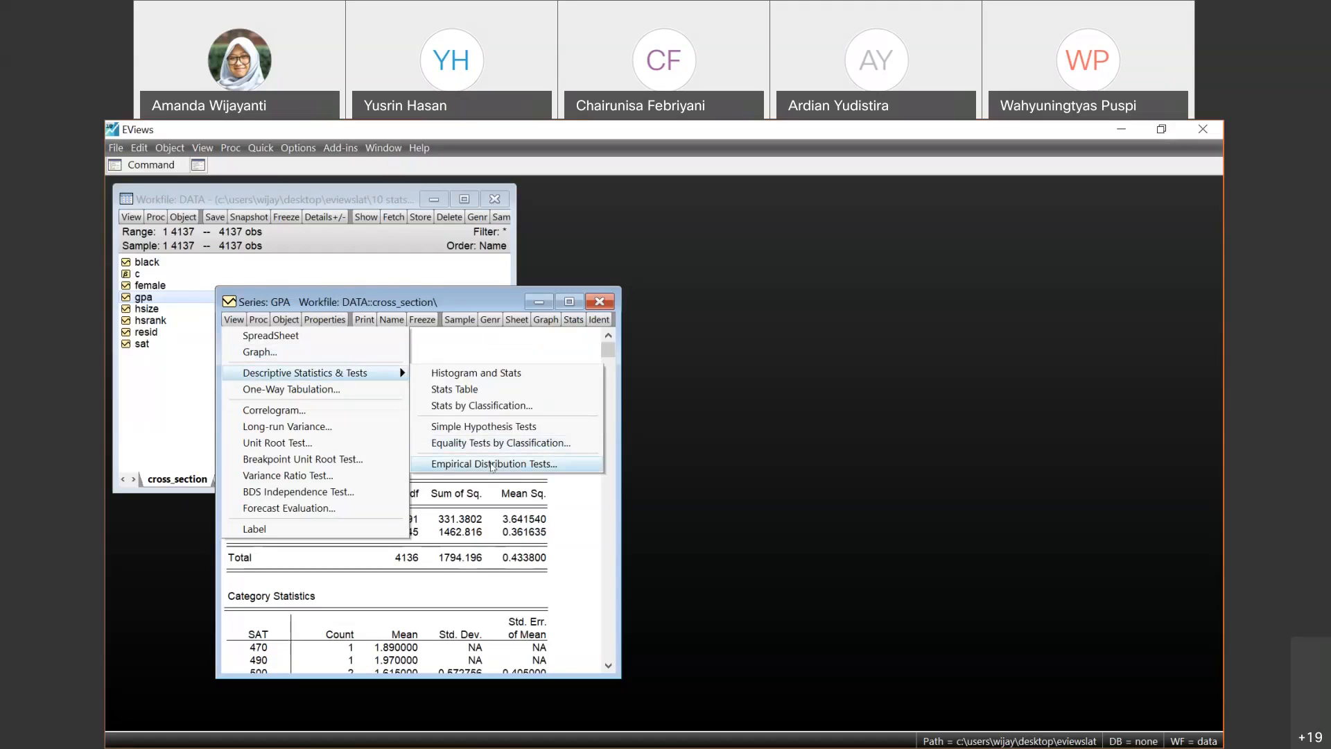
left_click(492, 464)
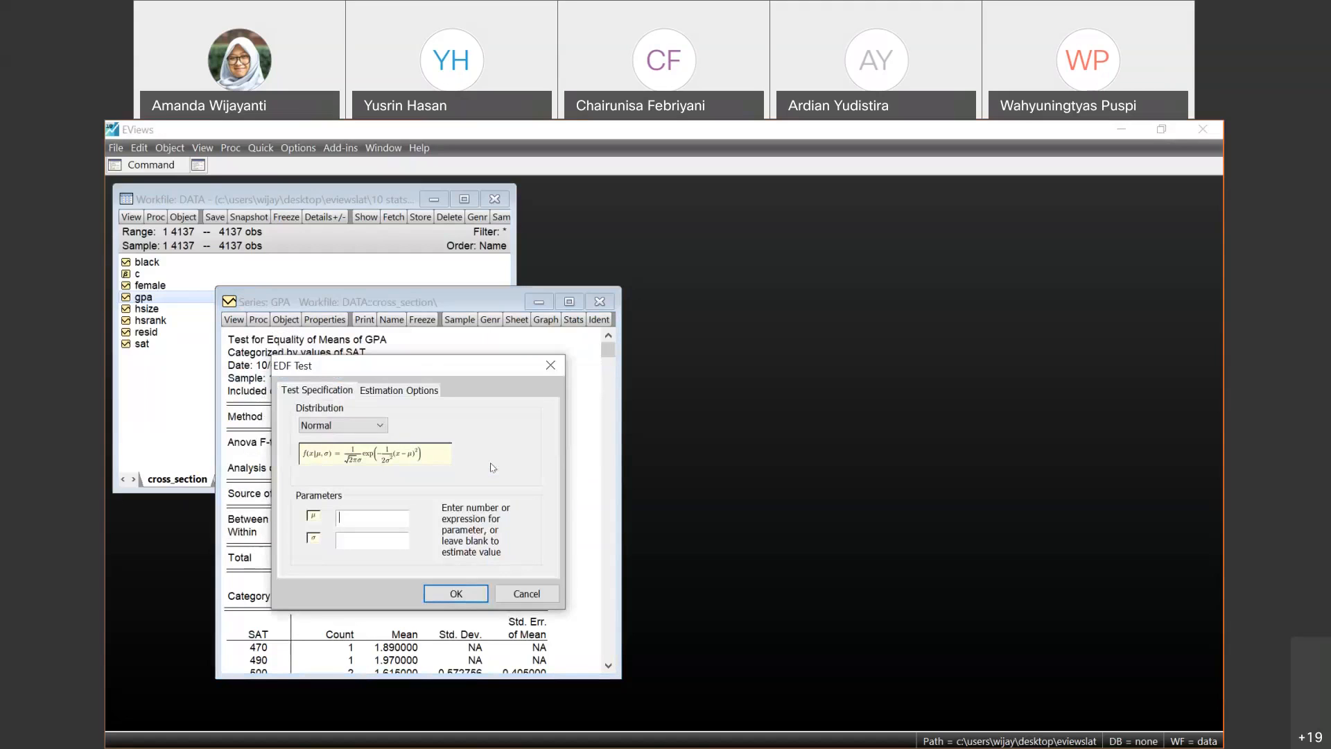
left_click(380, 428)
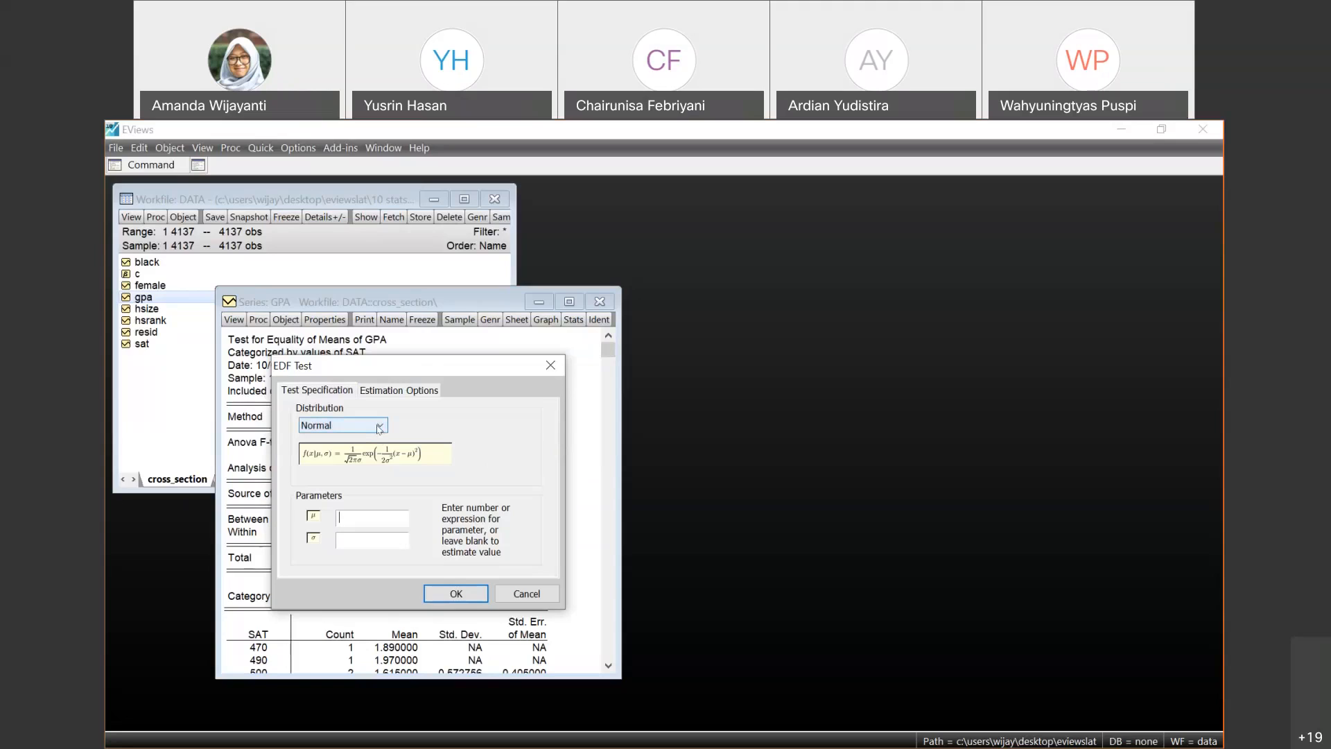
left_click(380, 428)
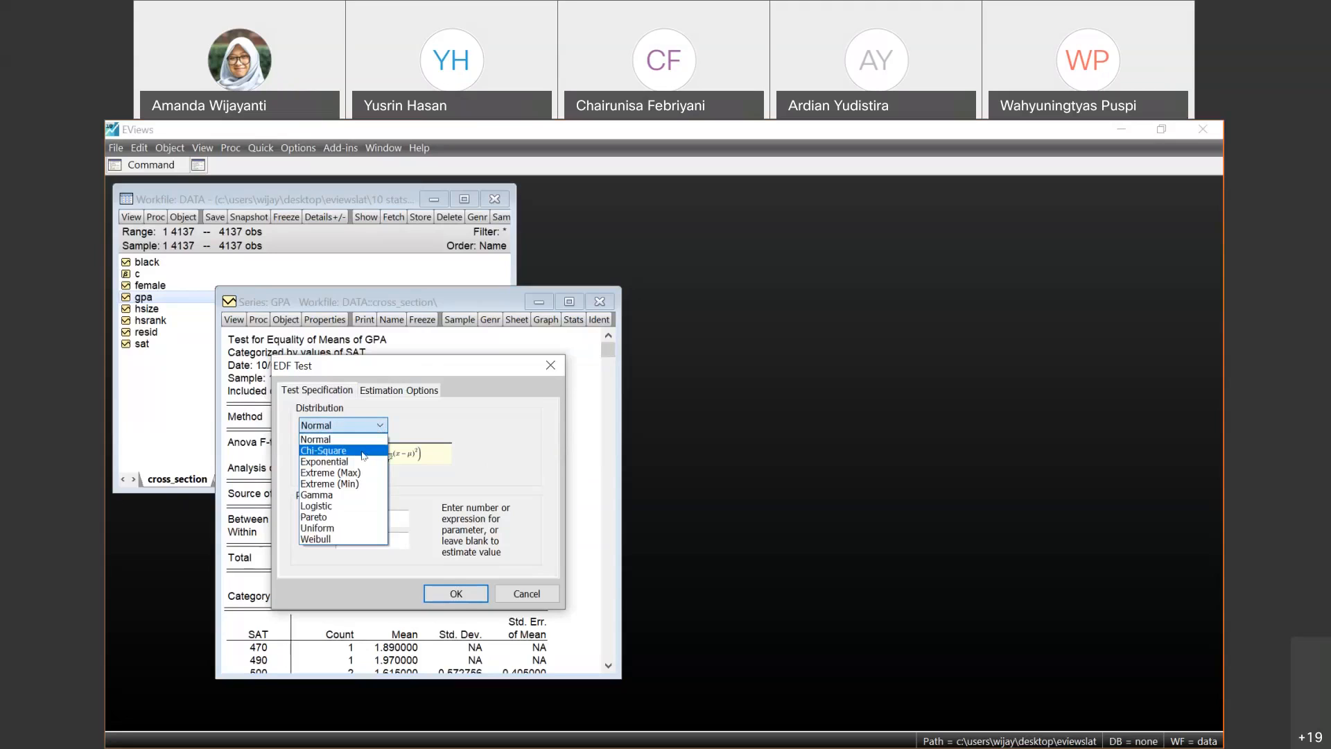
left_click(362, 451)
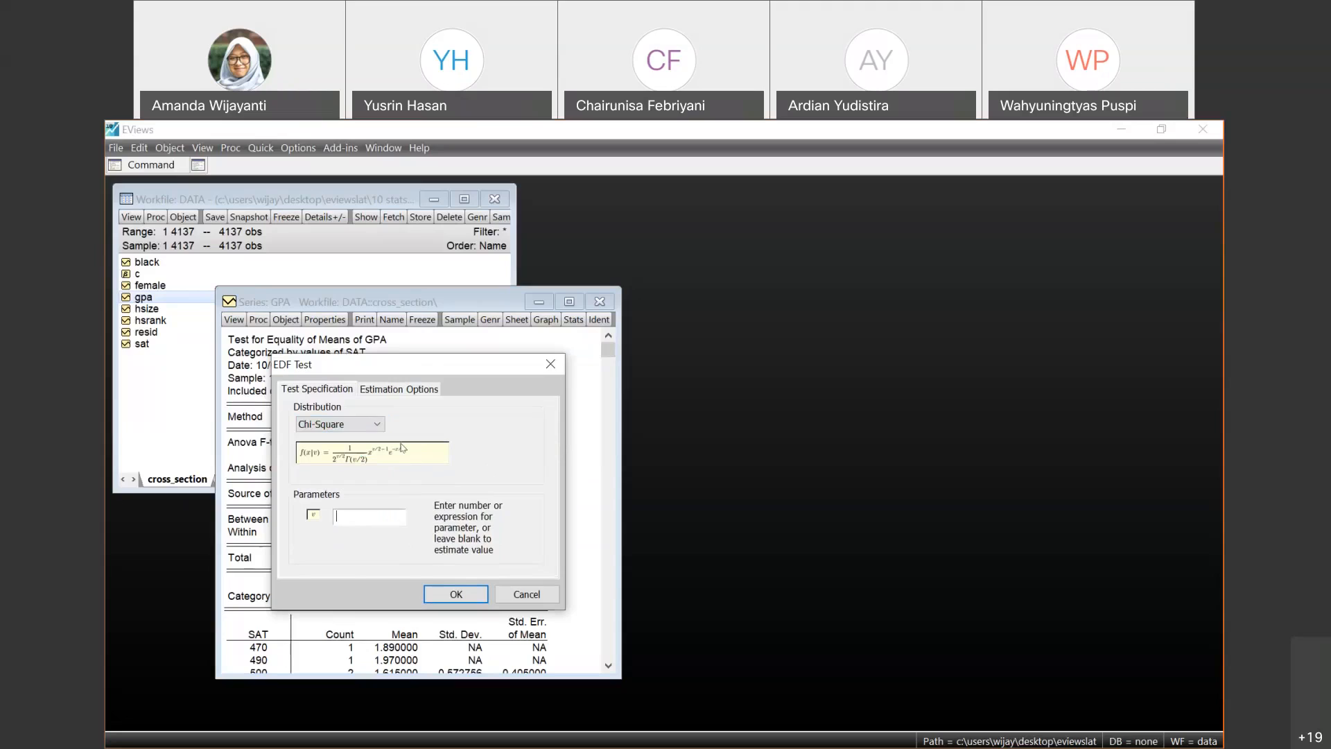
left_click(377, 424)
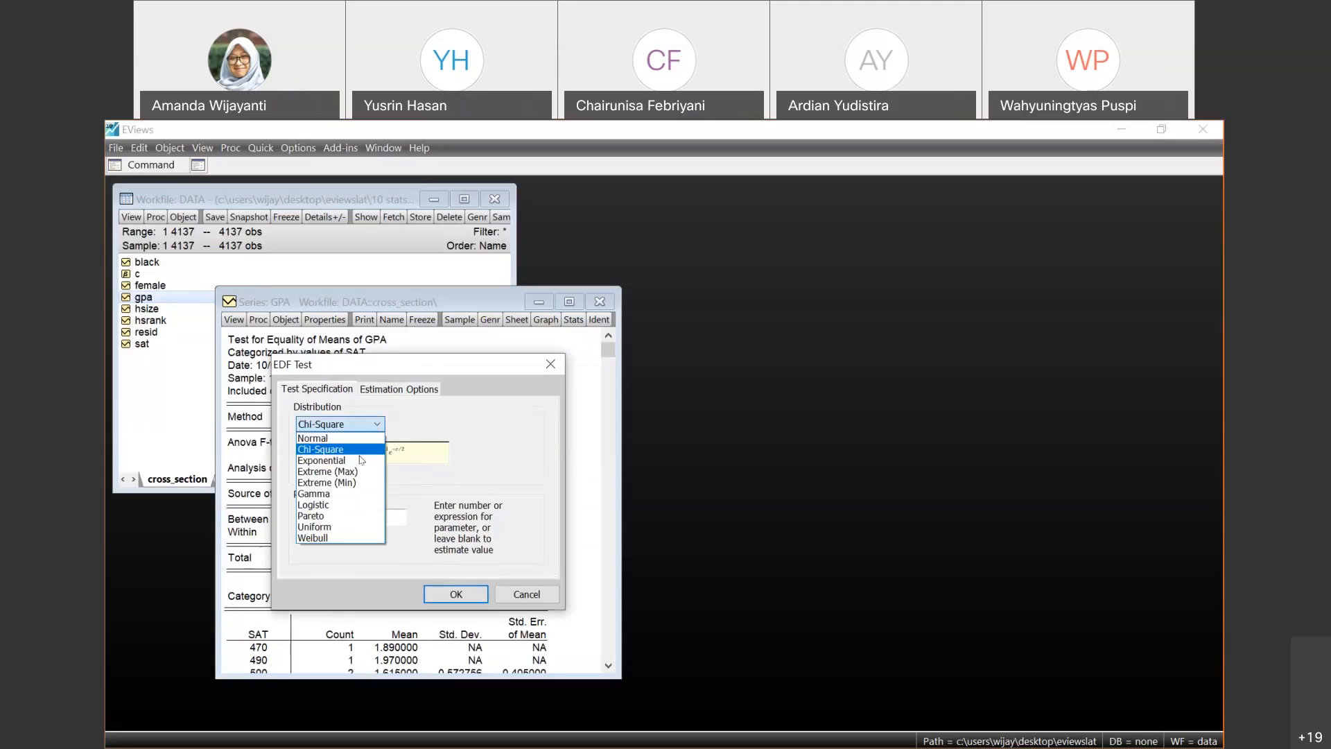
left_click(339, 495)
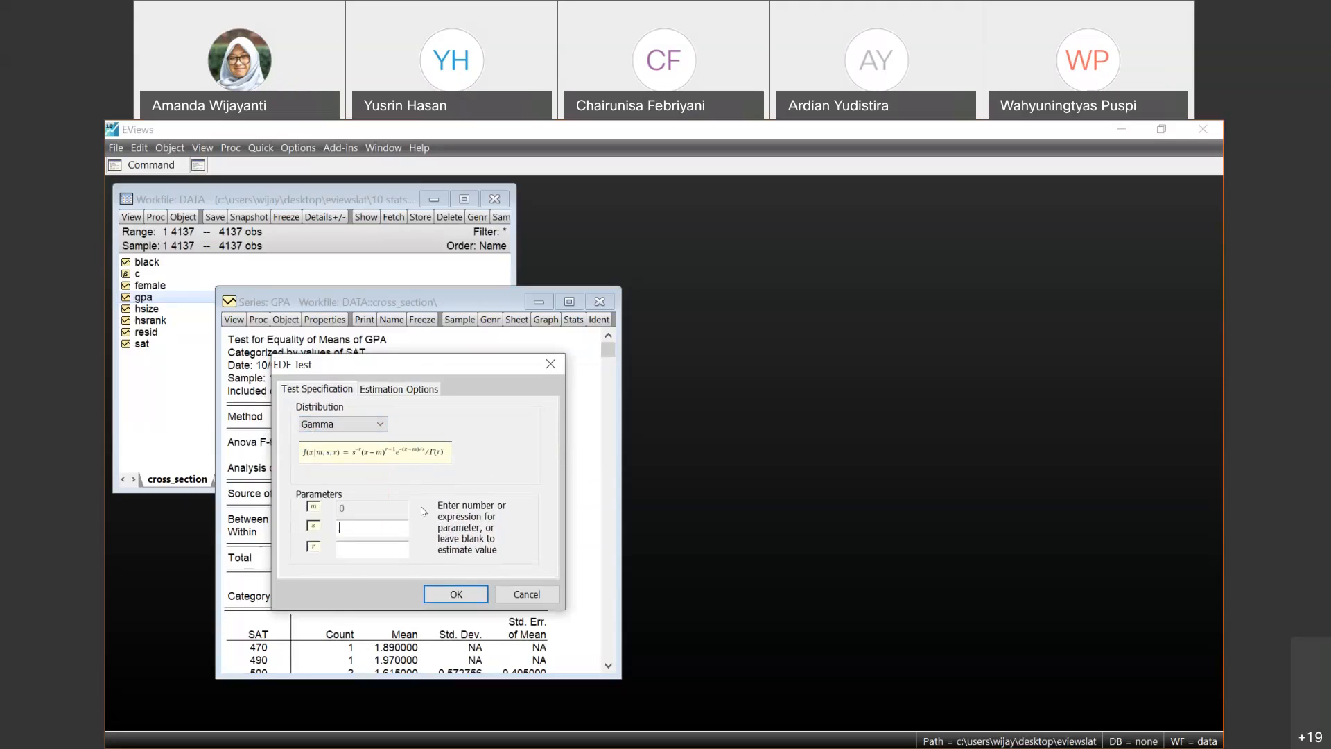
left_click(353, 424)
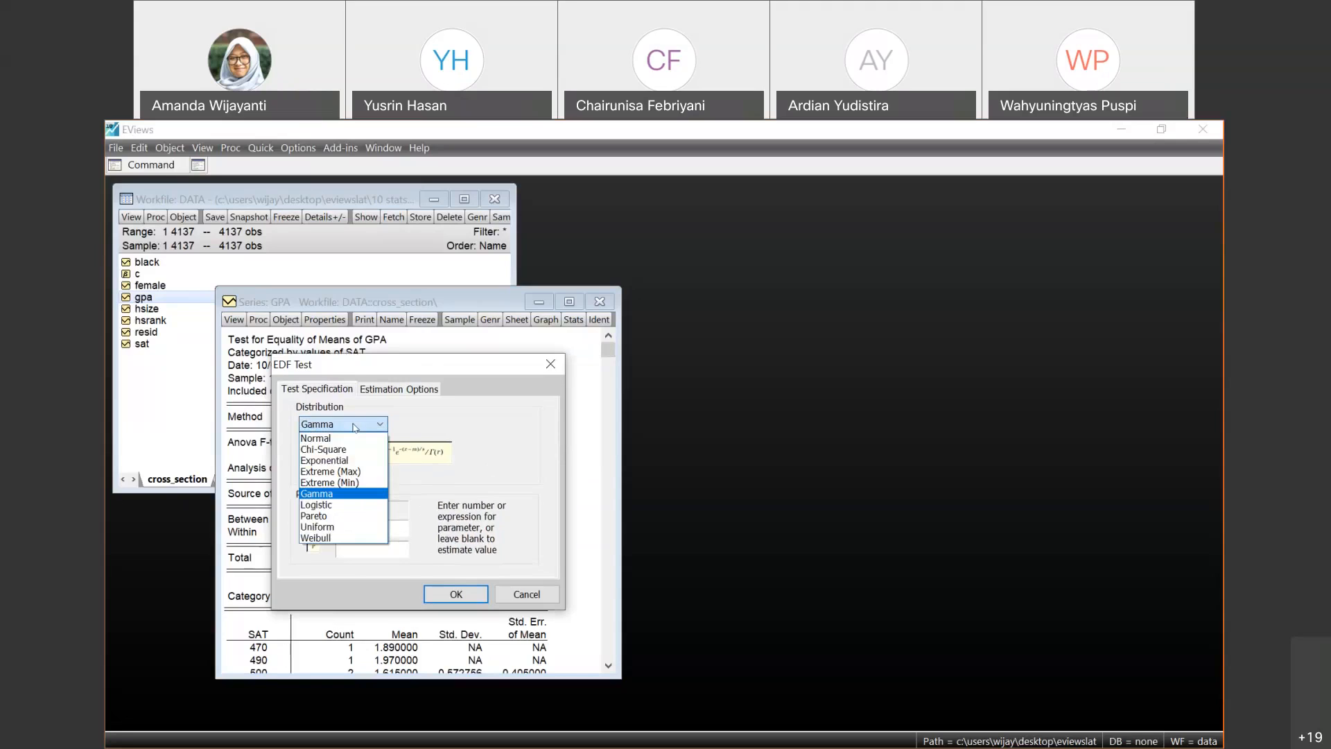
left_click(352, 439)
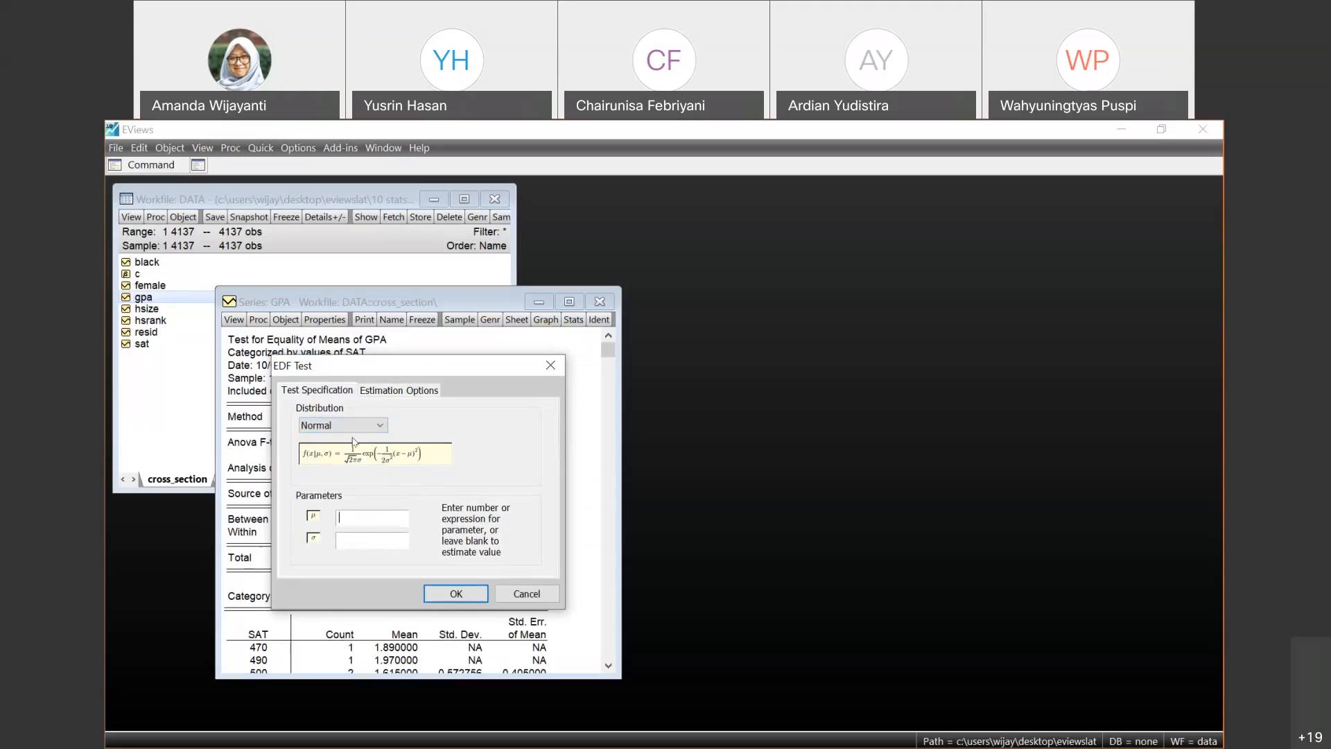
left_click(456, 594)
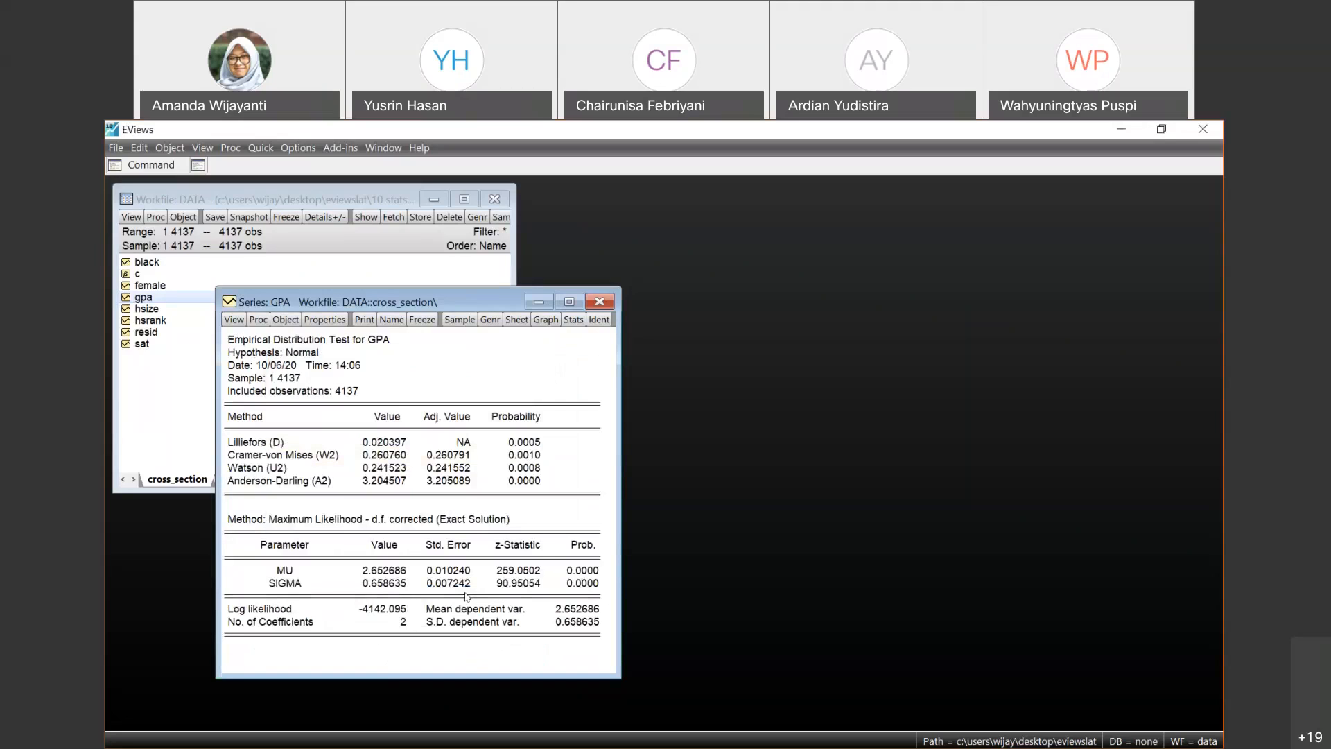
- Review the test methods in the GPA empirical distribution output, from Lilliefors through Cramer-von Mises and Watson to Anderson-Darling
left_click(538, 435)
key("Down")
key("Down")
key("Down")
key("Down")
left_click(274, 444)
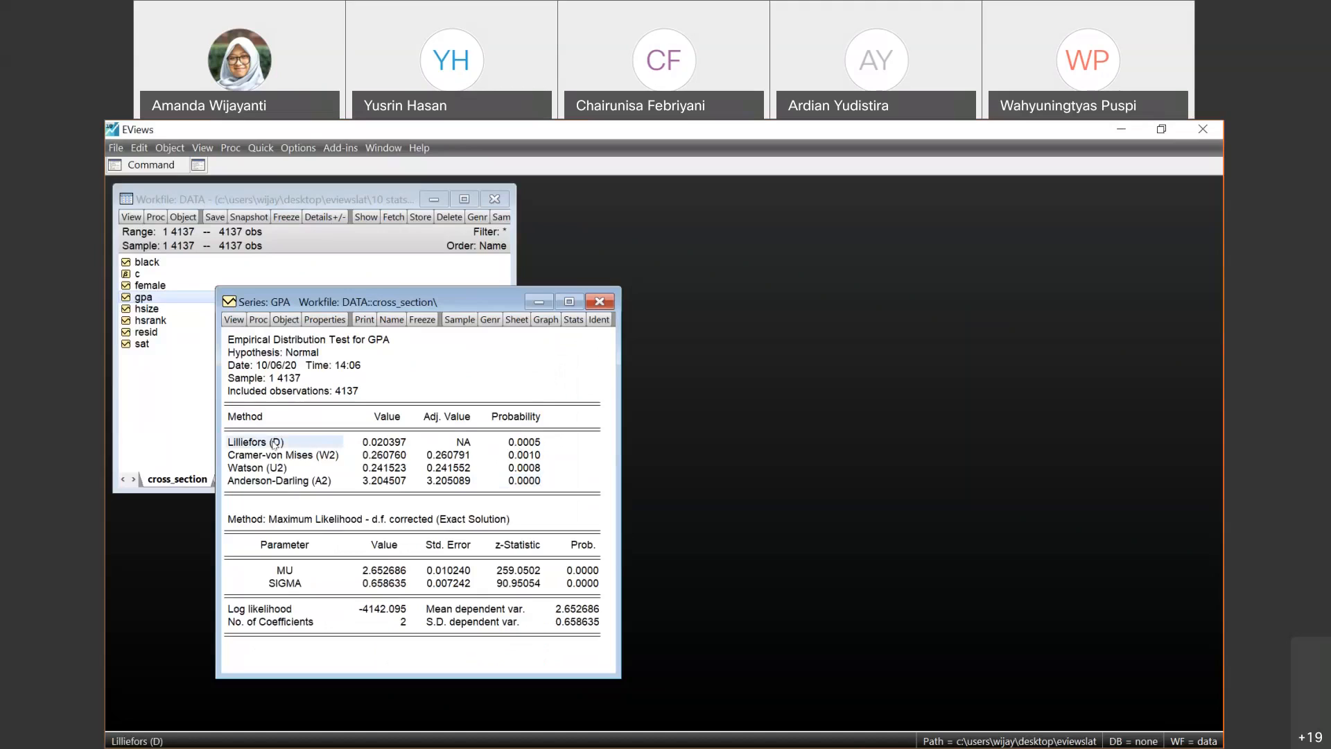
key("Down")
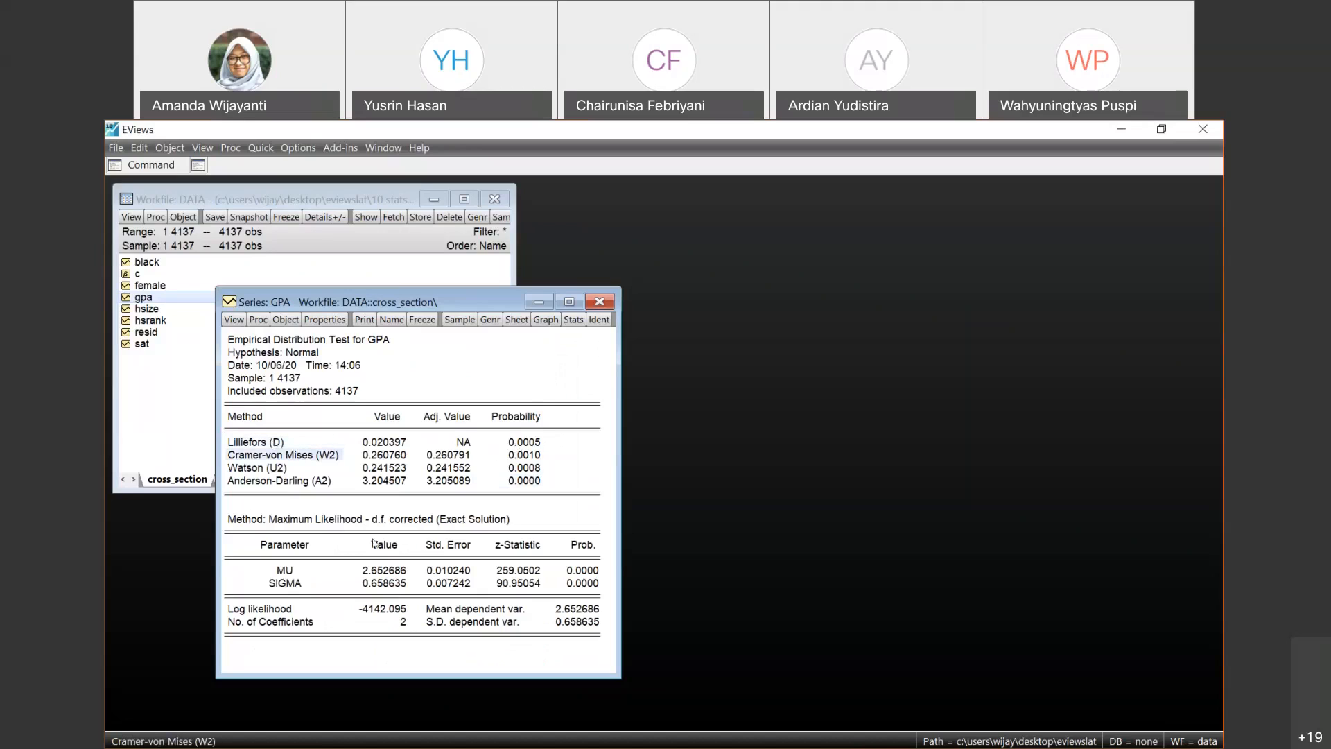
key("Down")
key("Down")
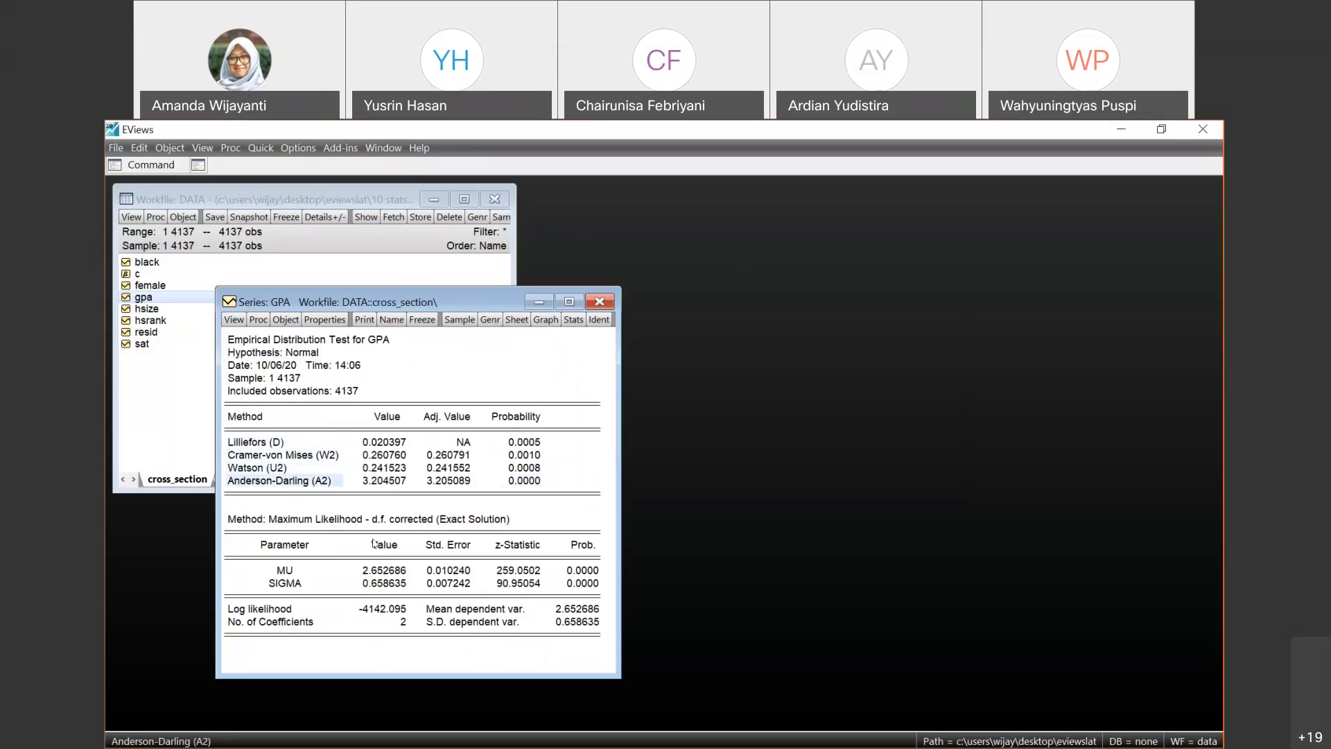
key("Up")
key("Up")
key("Up")
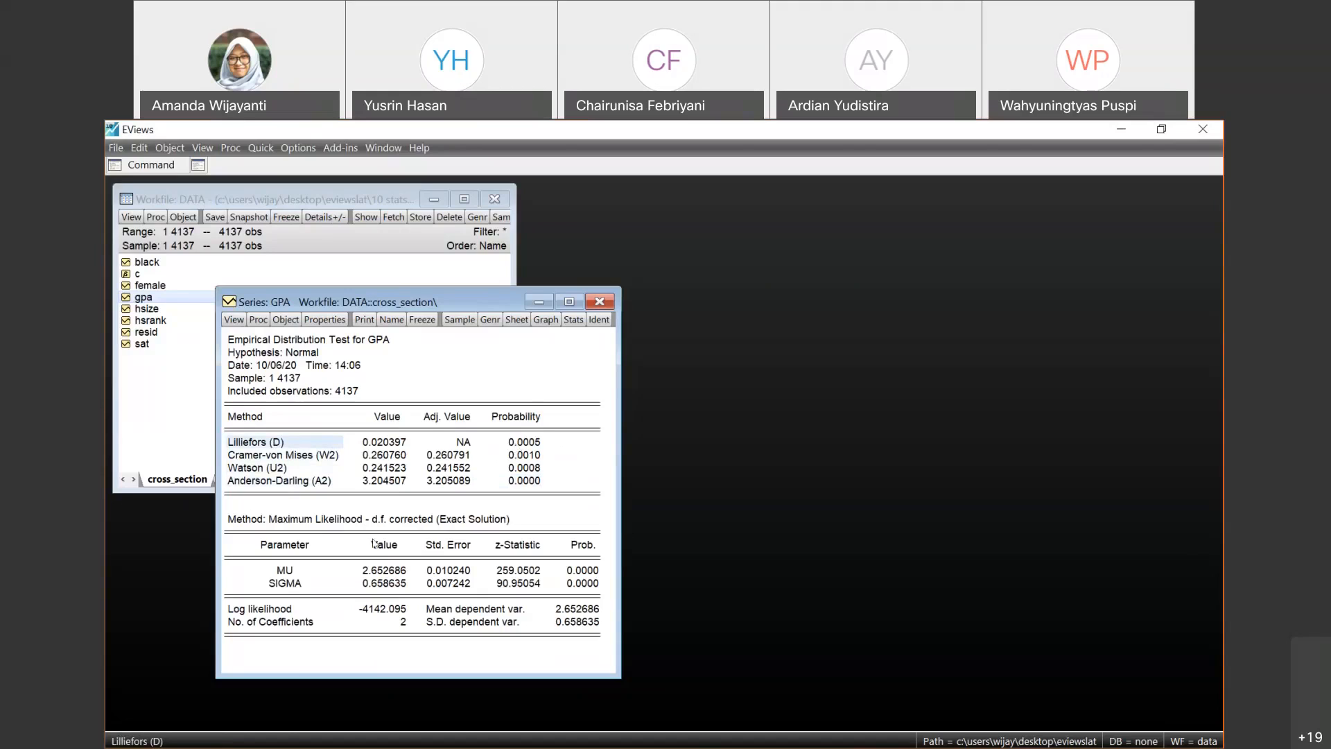
- Compare the probabilities of the four normality test methods in the GPA empirical distribution output
left_click(522, 454)
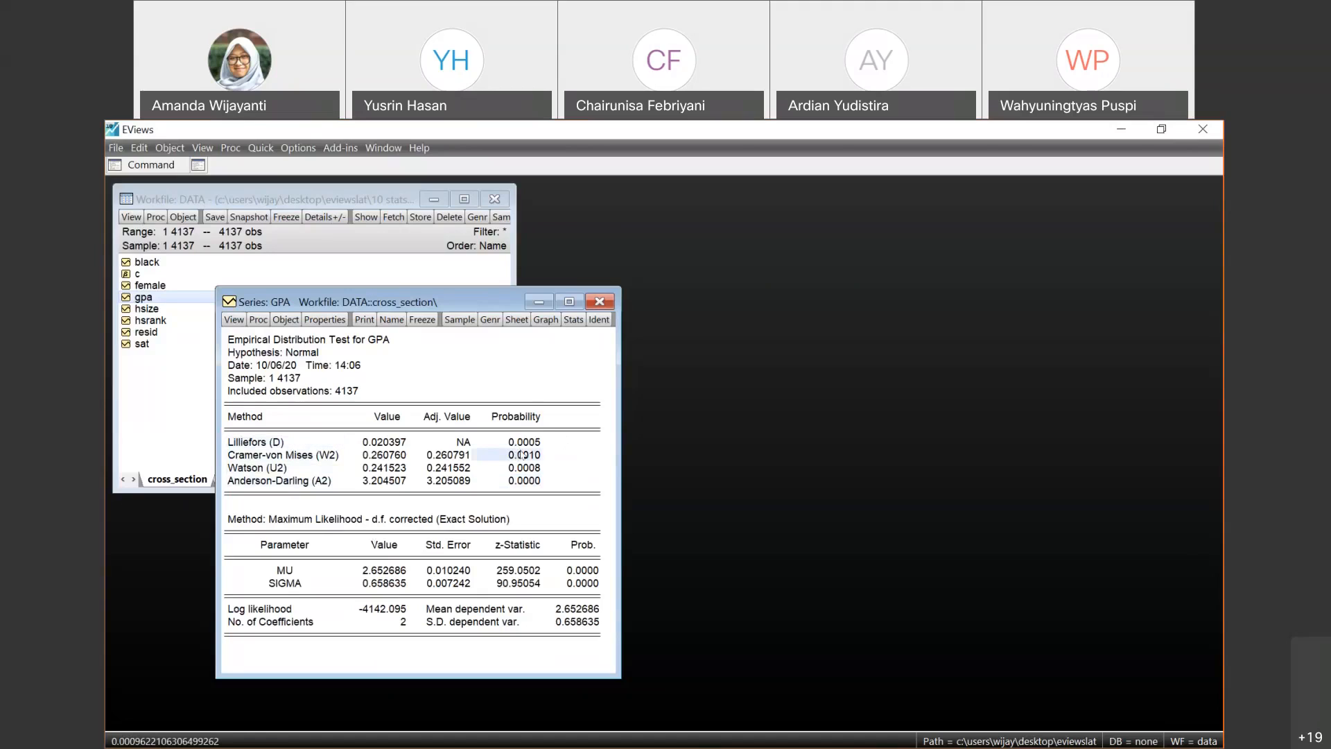
key("Up")
key("Down")
key("Down")
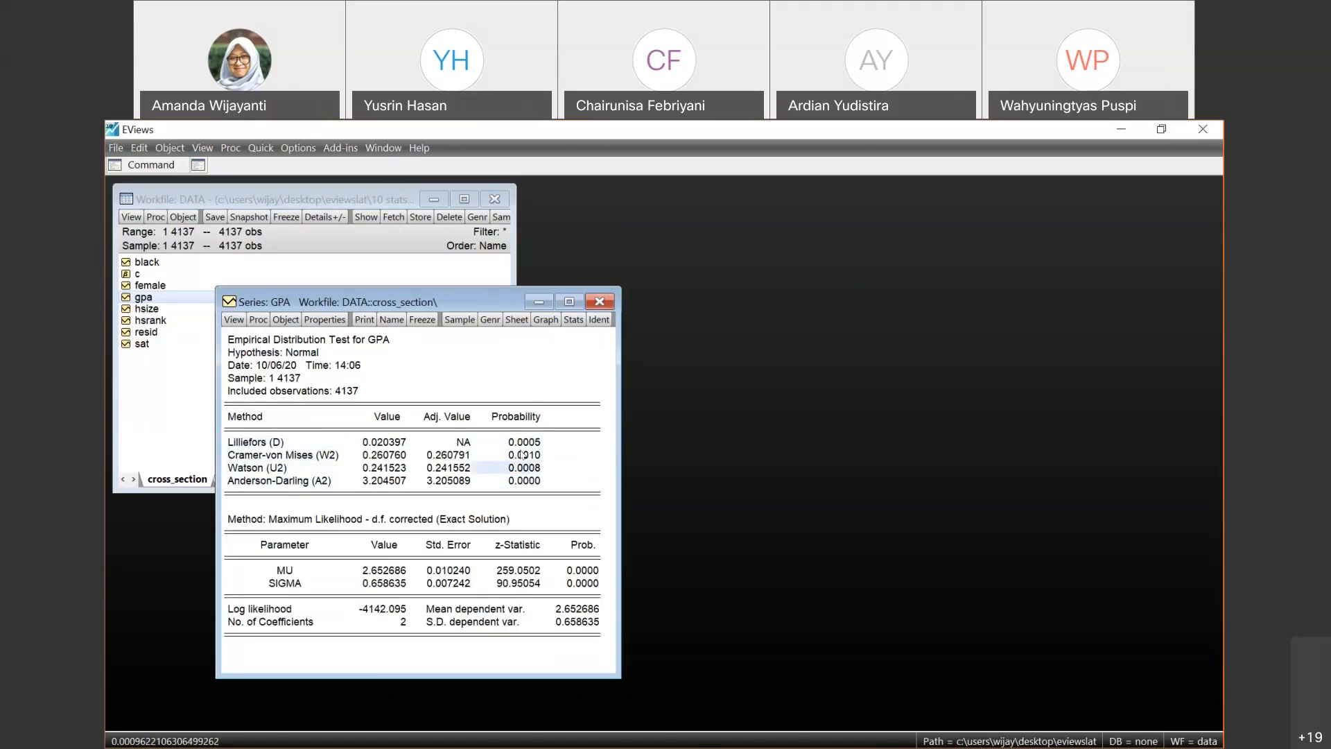
key("Up")
key("Up")
key("Up")
key("Down")
key("Down")
key("Down")
key("Down")
key("Up")
key("Up")
key("Up")
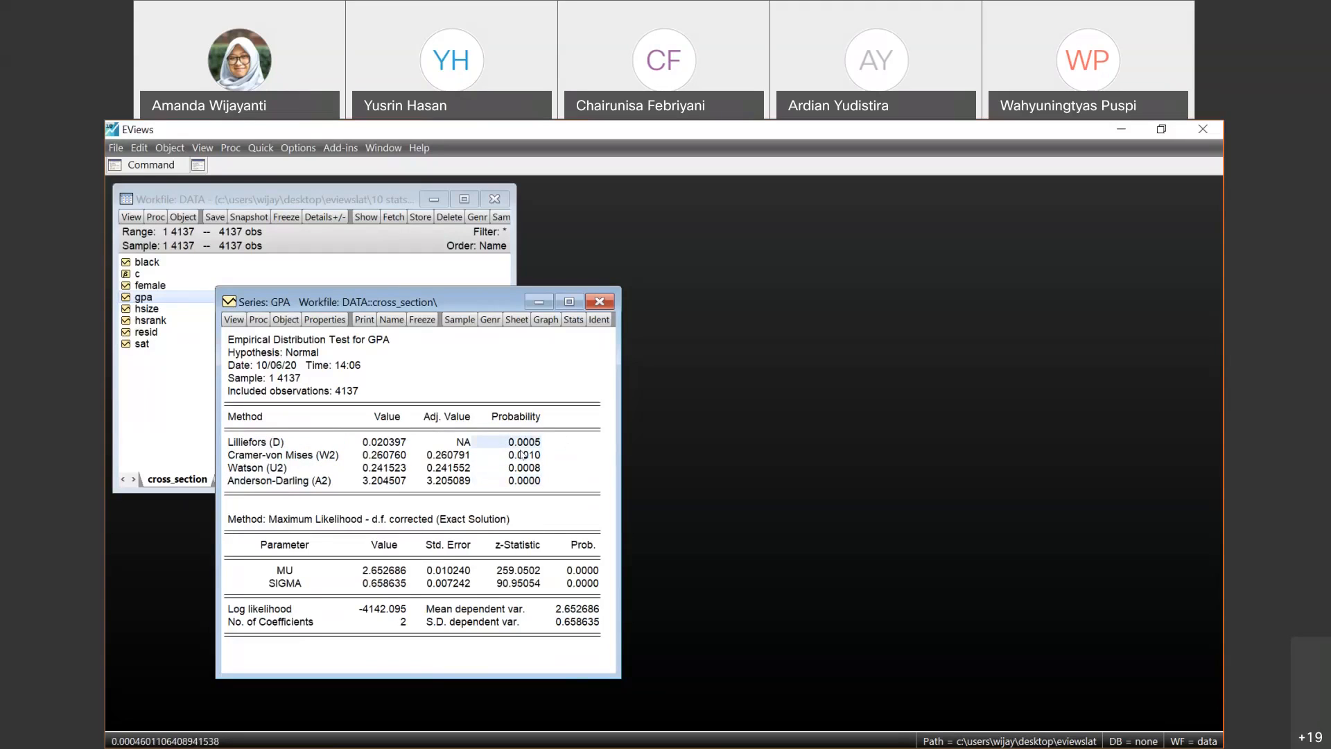
- Review the distributions offered for the empirical distribution test on GPA and close its settings without running it
left_click(234, 320)
mouse_move(390, 374)
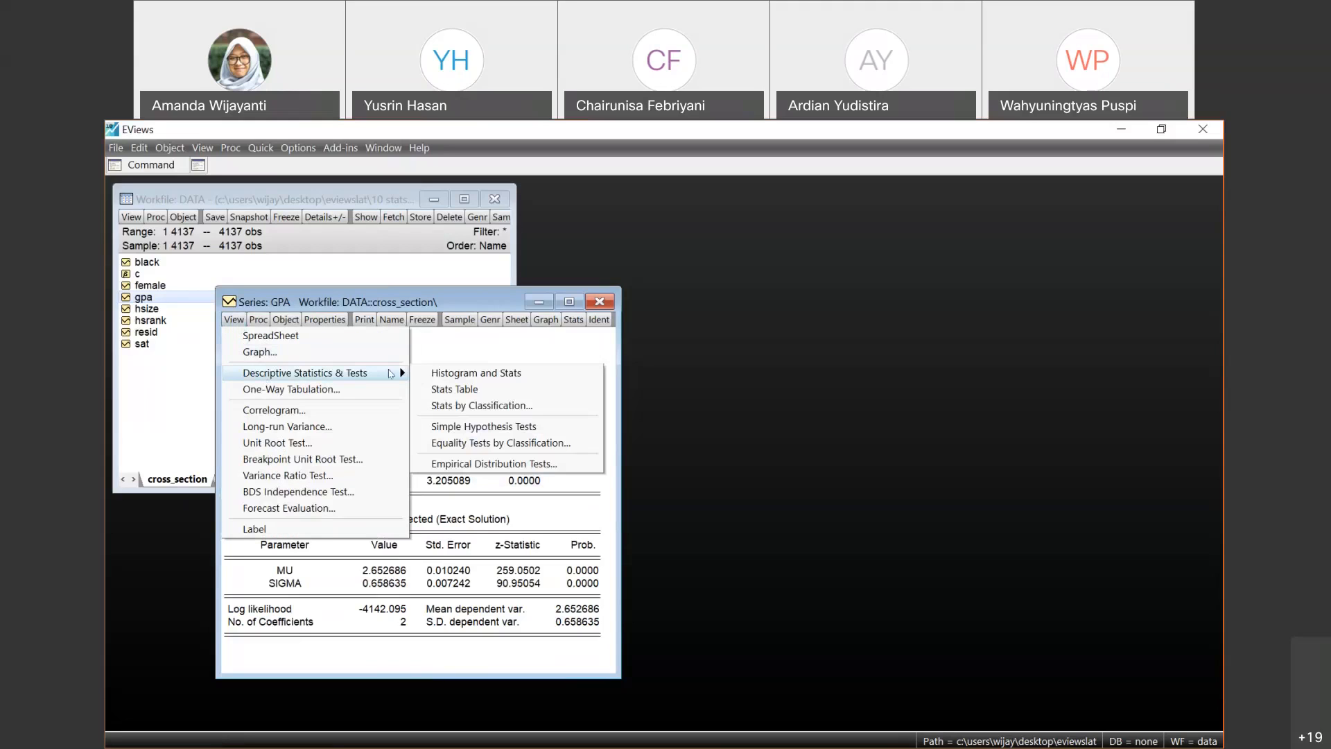
left_click(491, 464)
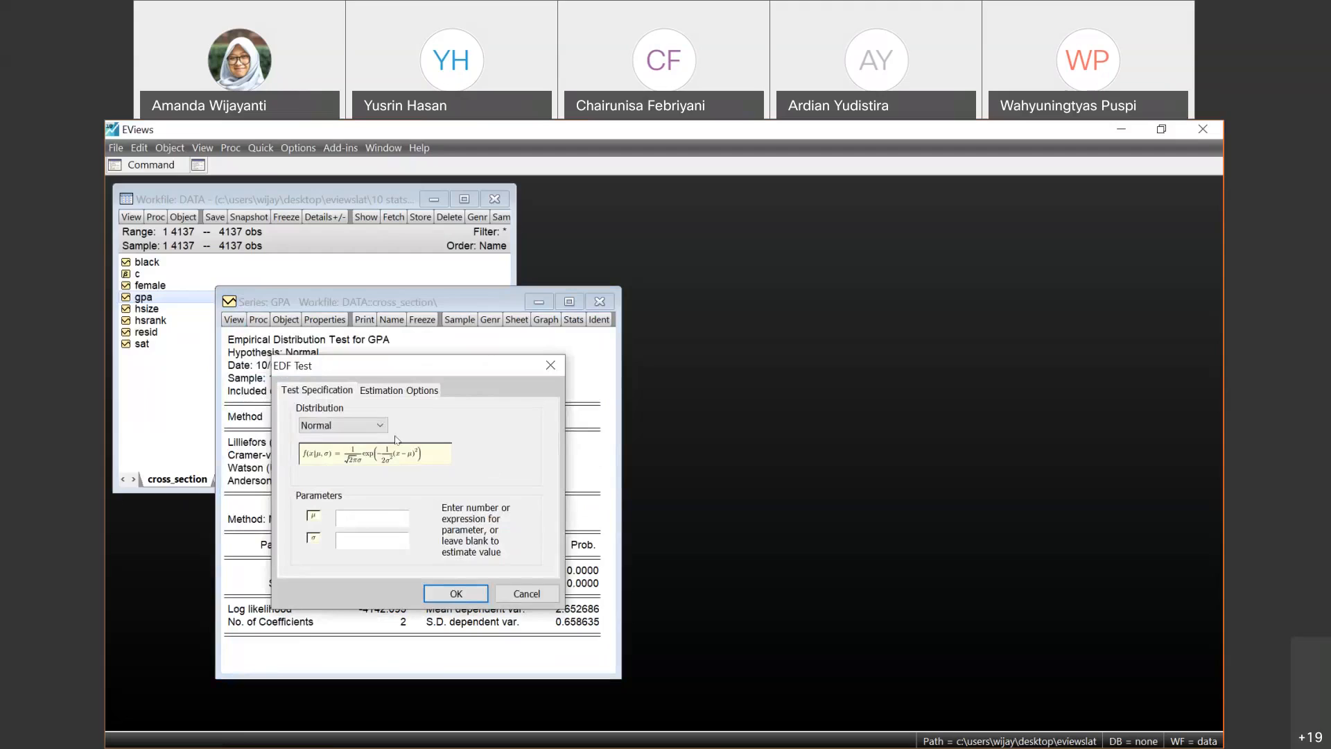
left_click(357, 425)
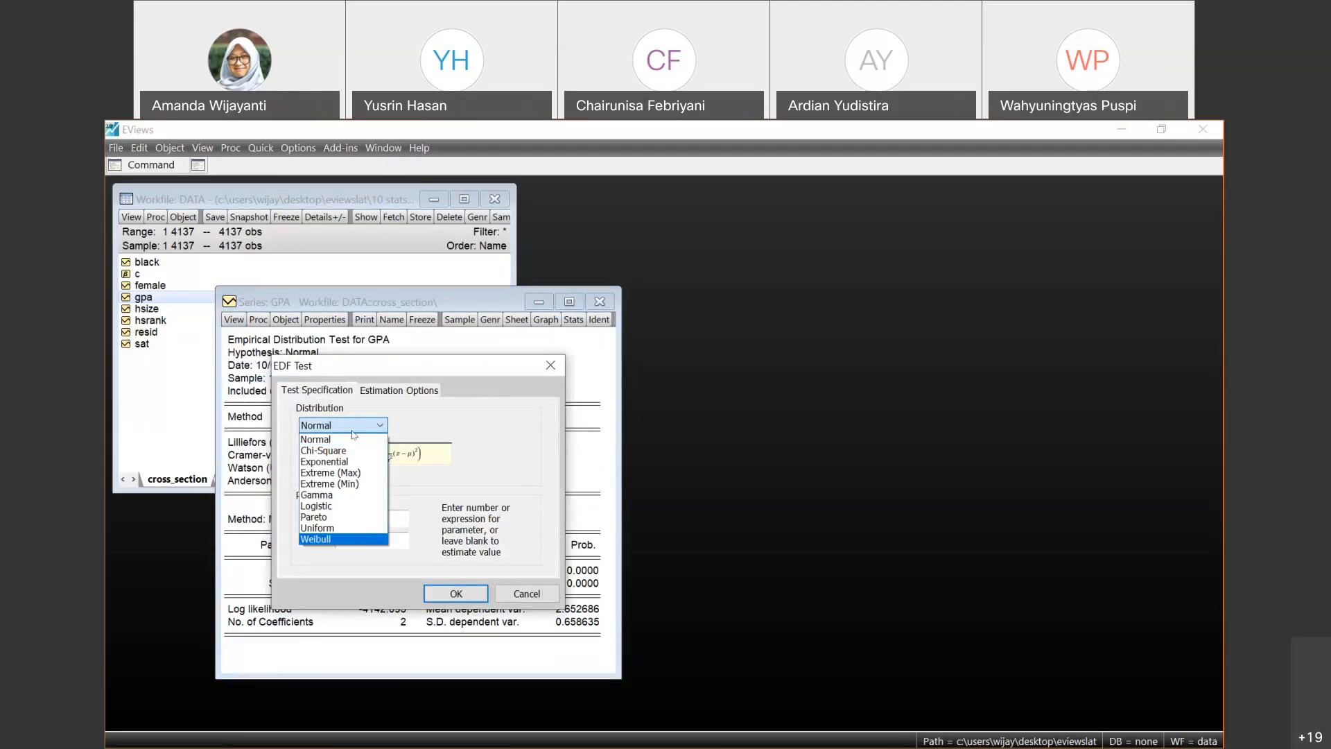
left_click(484, 438)
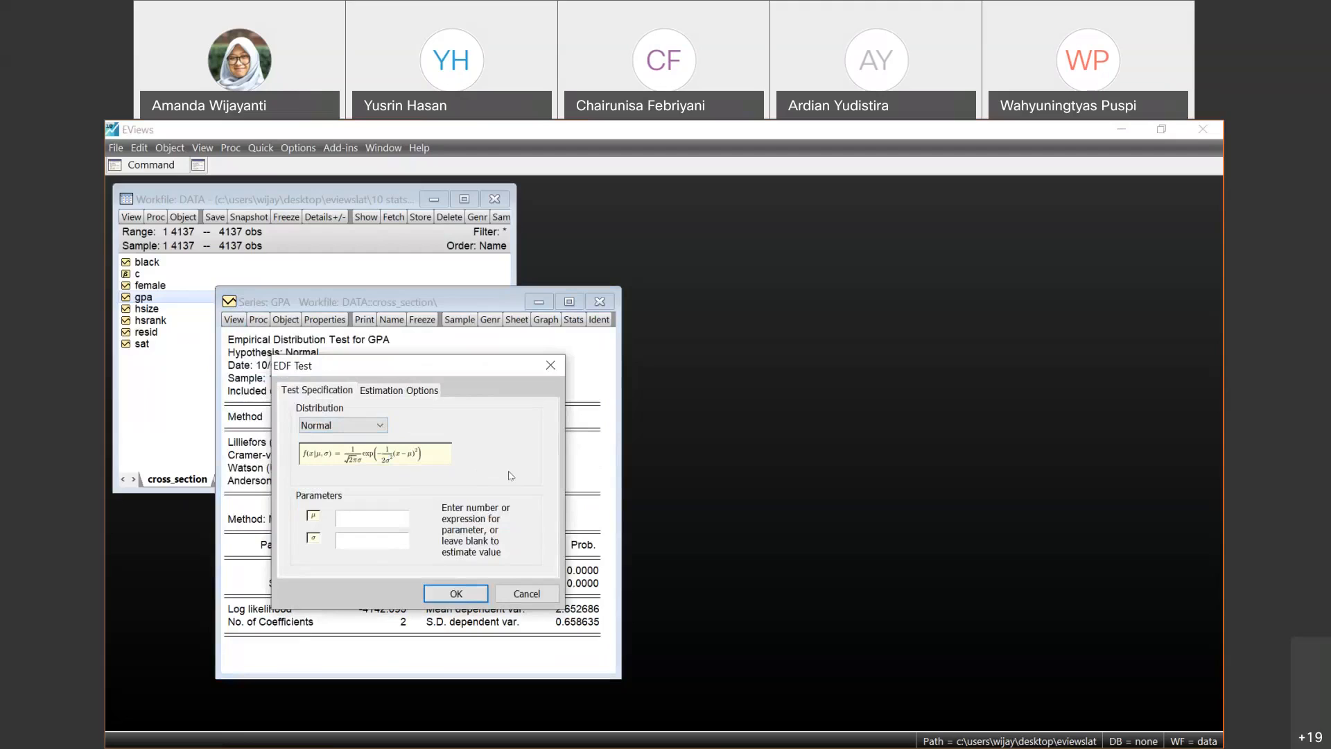
left_click(346, 425)
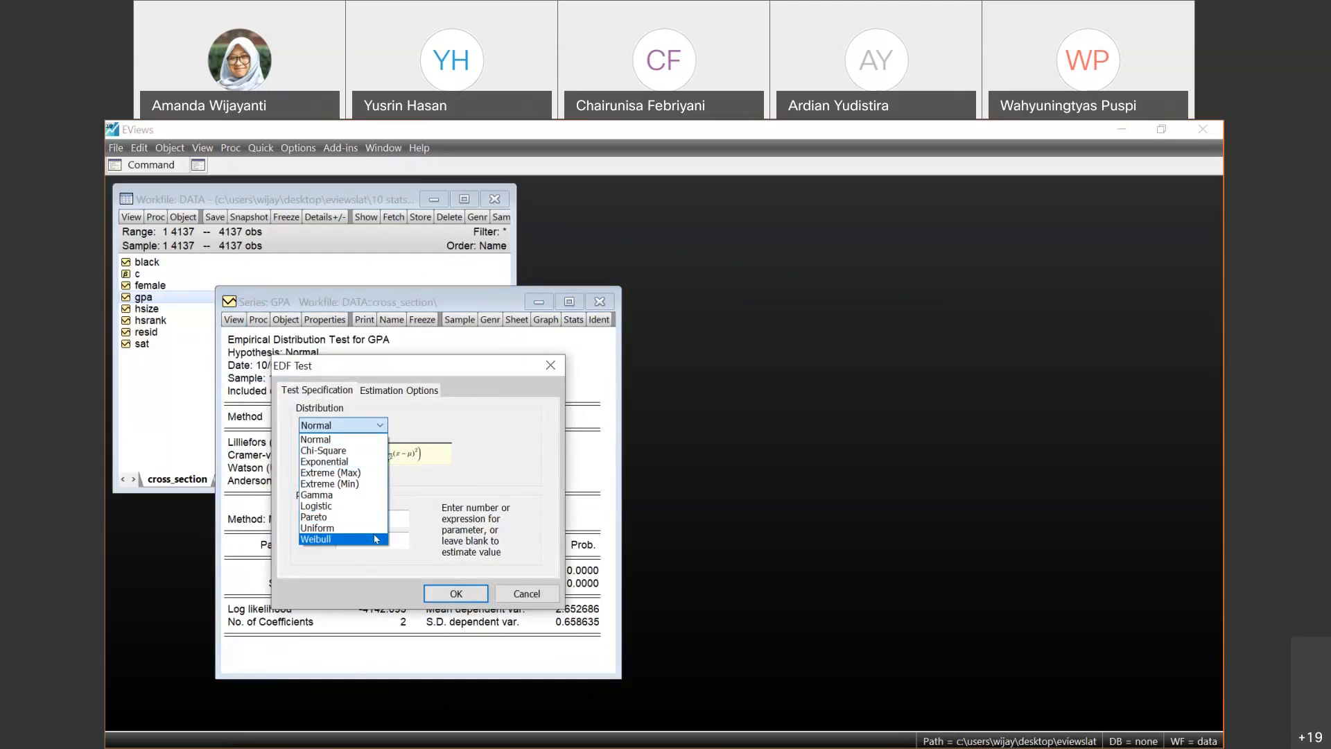
key("Up")
key("Up")
key("Up")
key("Up")
key("Up")
key("Up")
key("Up")
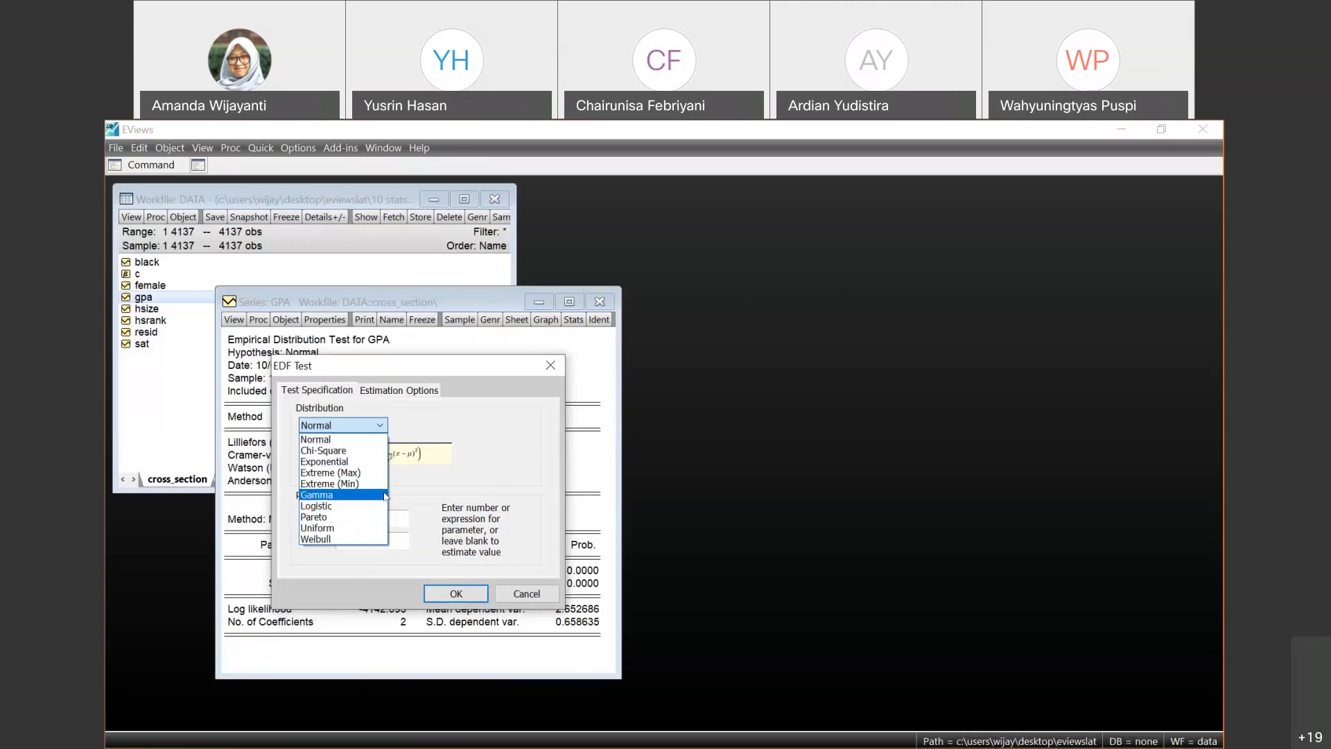
left_click(539, 595)
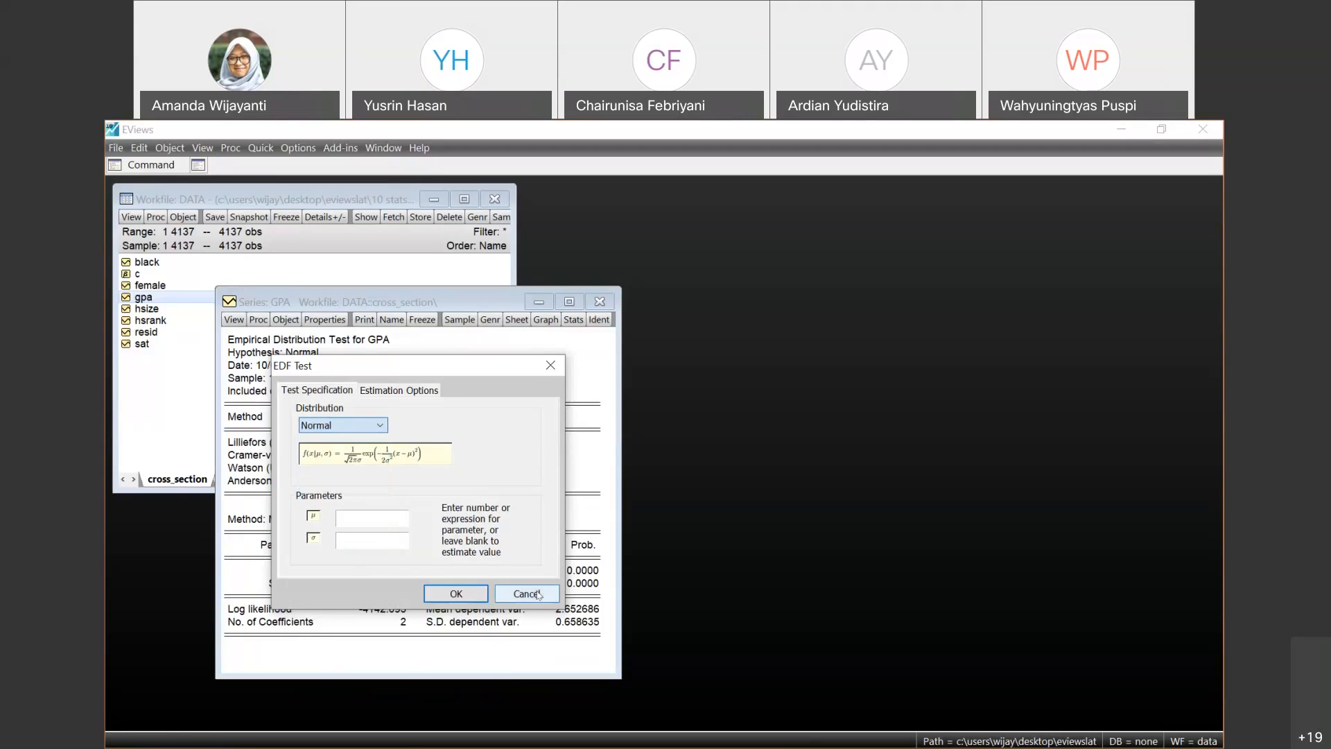
left_click(539, 595)
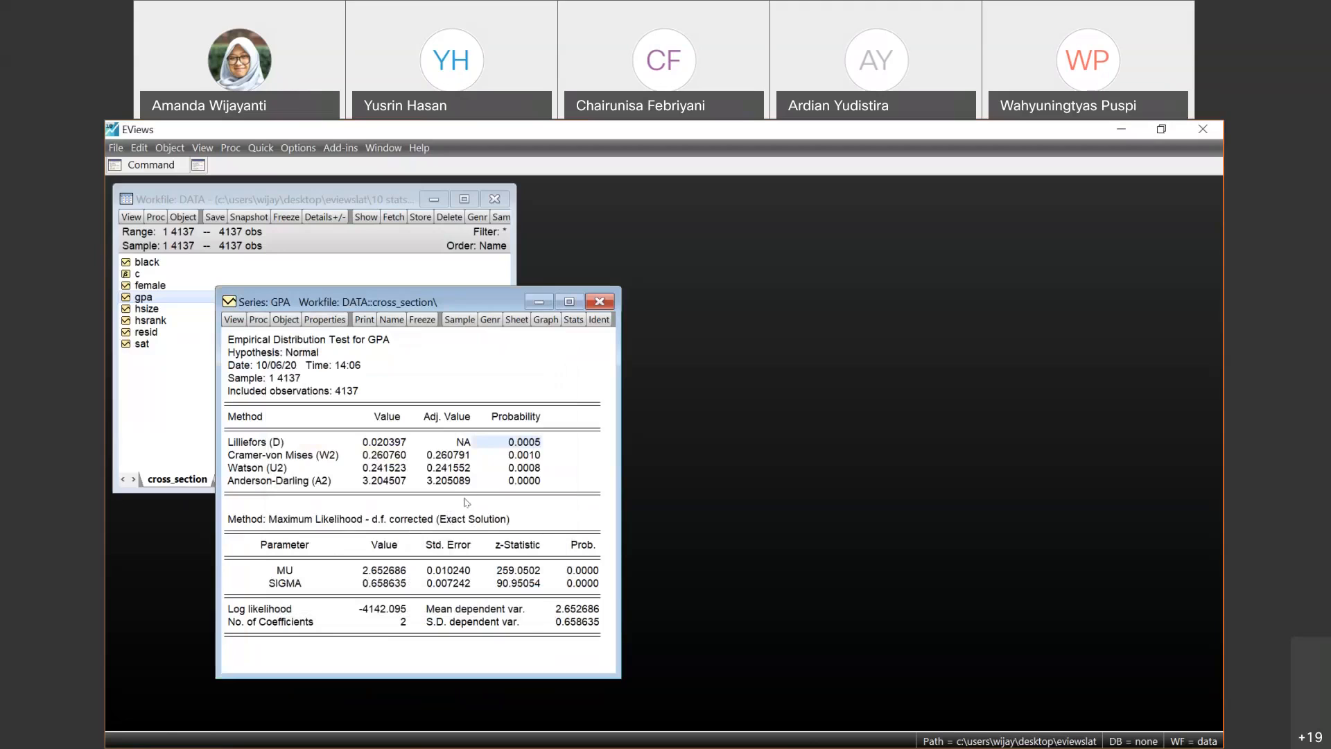
- Create a one-way tabulation of GPA with counts, percentages and cumulatives, keeping the default binning with a maximum of 5 bins
left_click(234, 319)
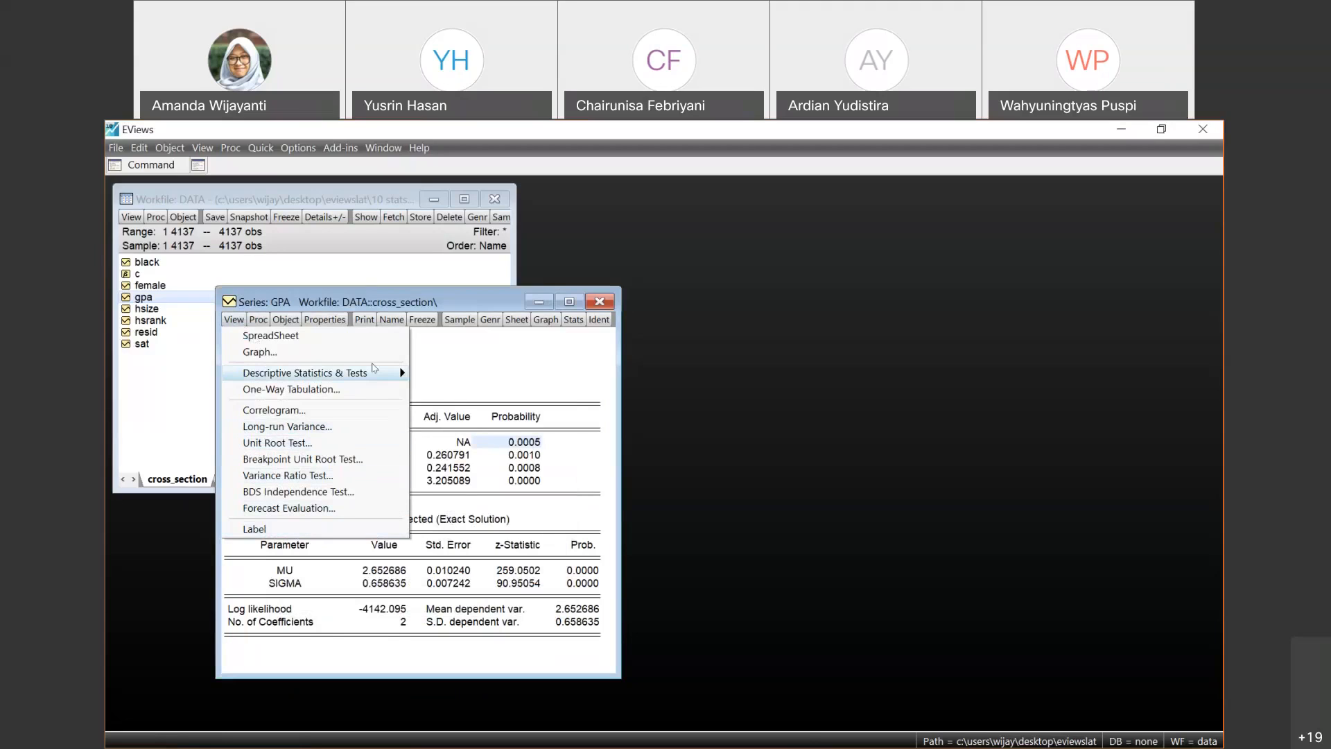
mouse_move(378, 375)
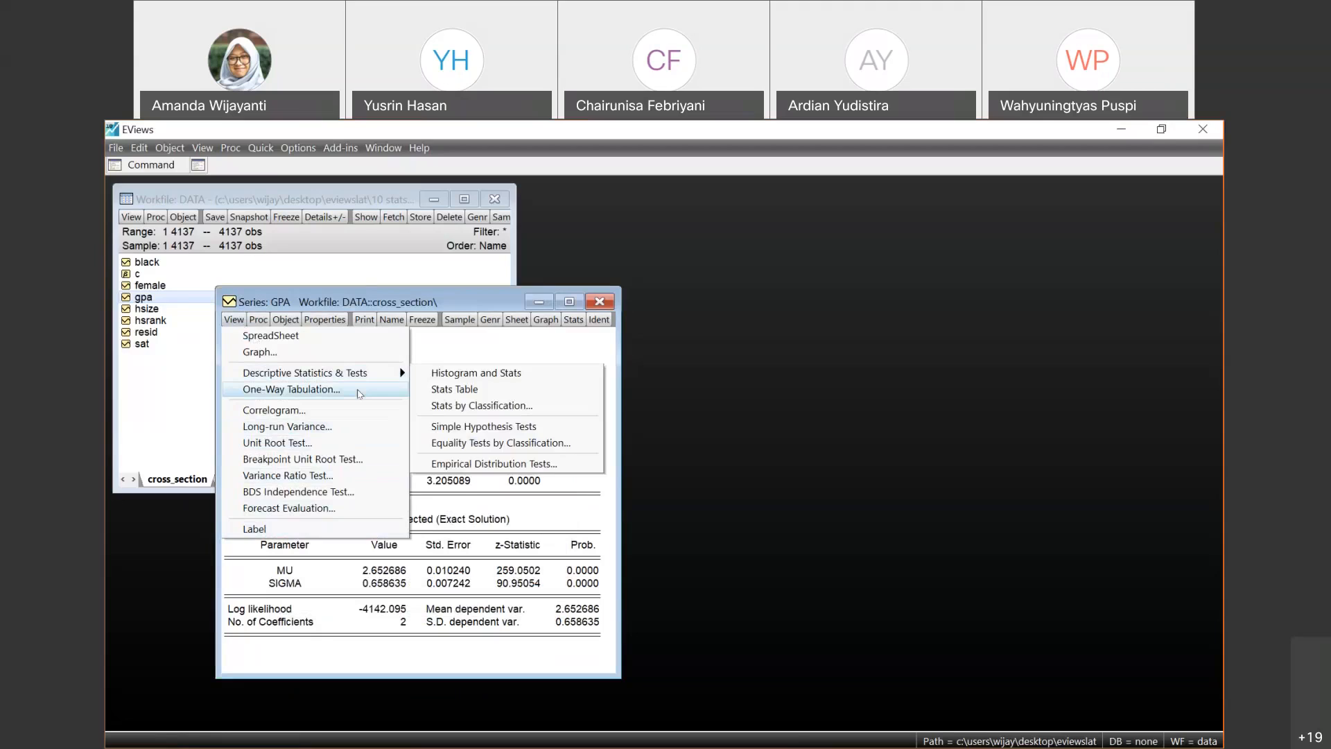
left_click(360, 392)
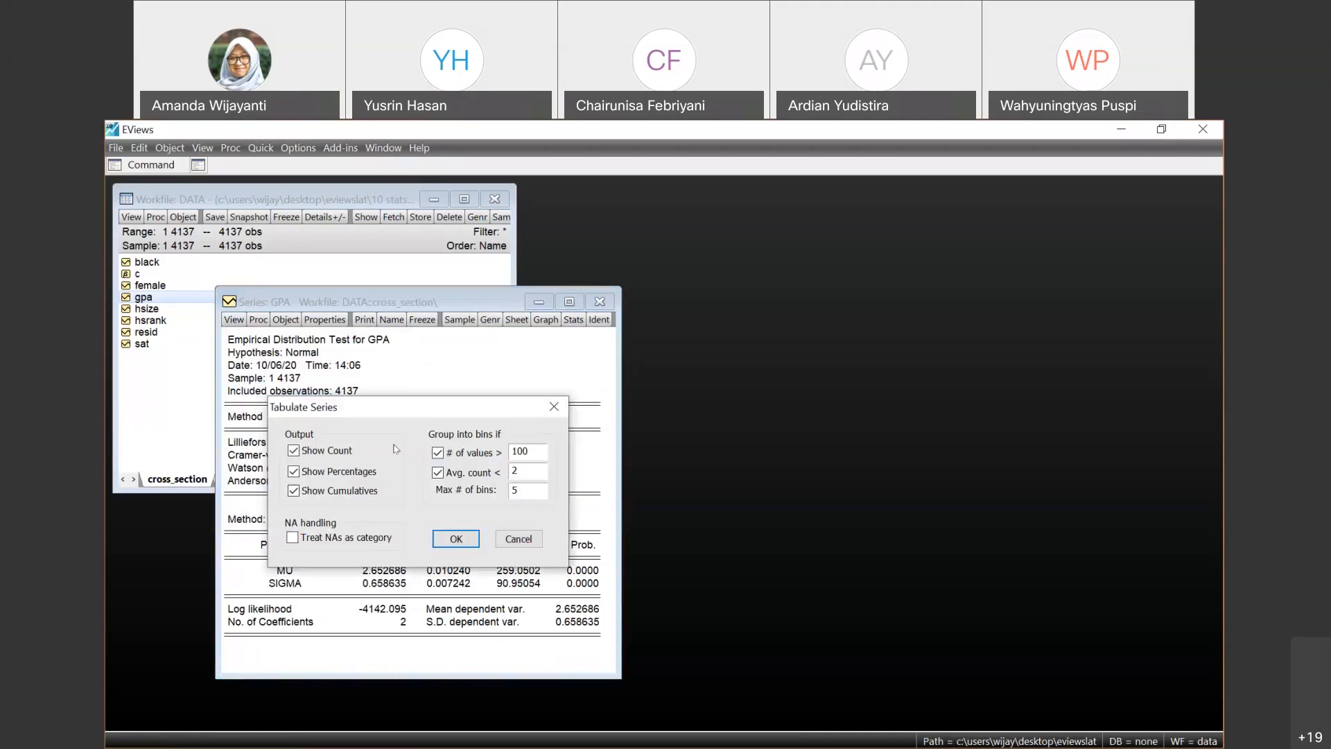
left_click(460, 539)
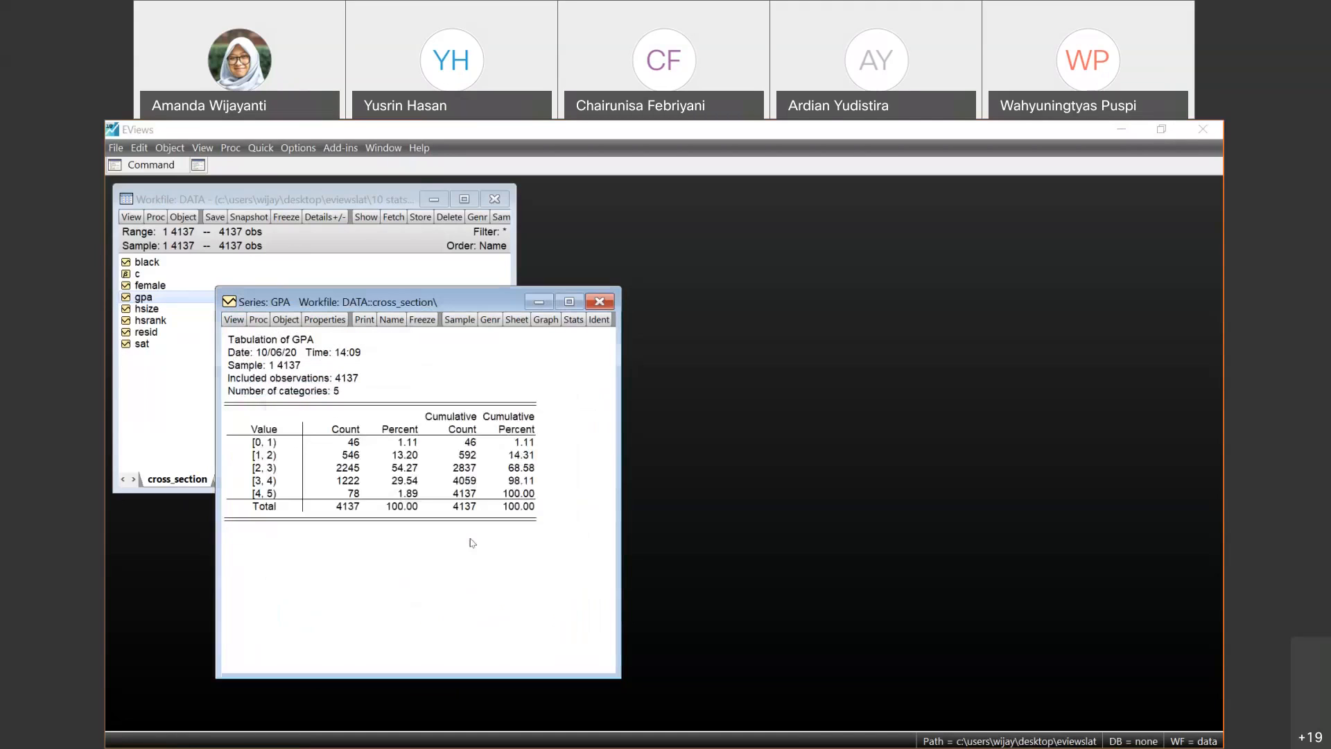
- Close the GPA series window showing the one-way tabulation
left_click(233, 319)
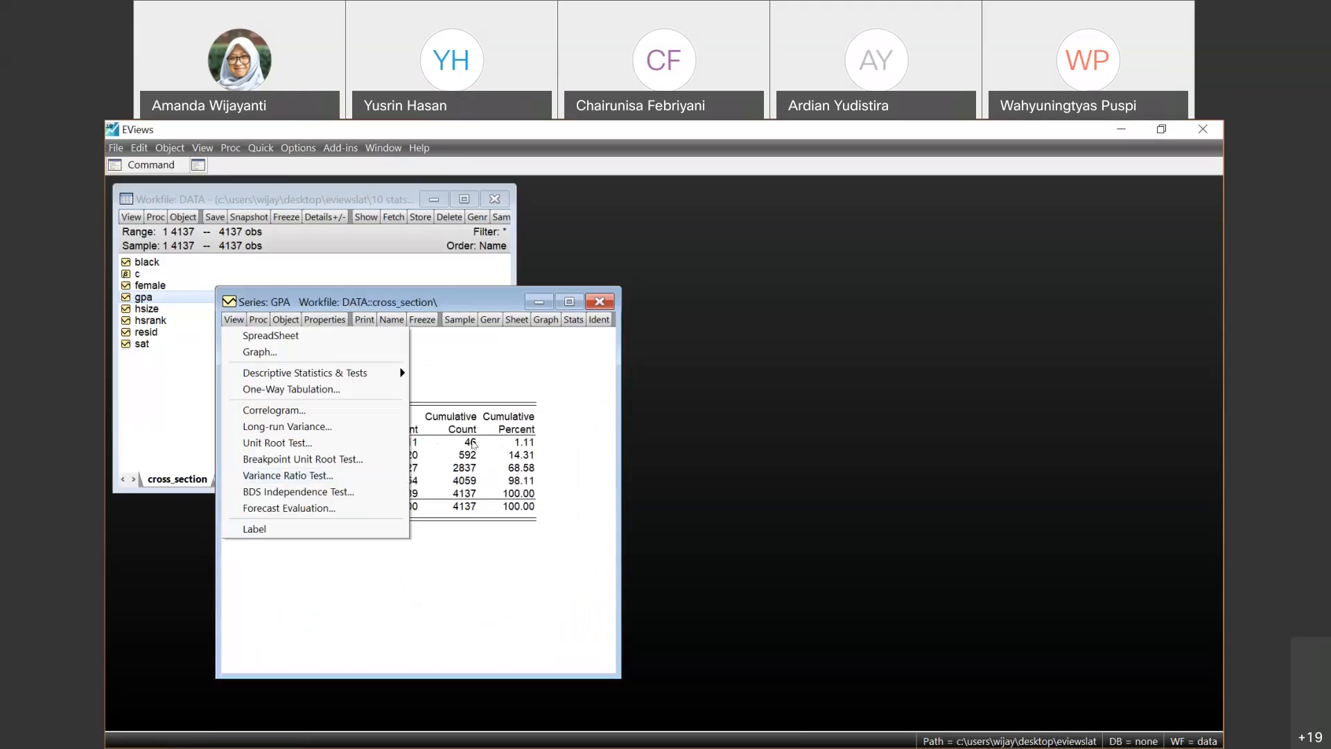
left_click(474, 444)
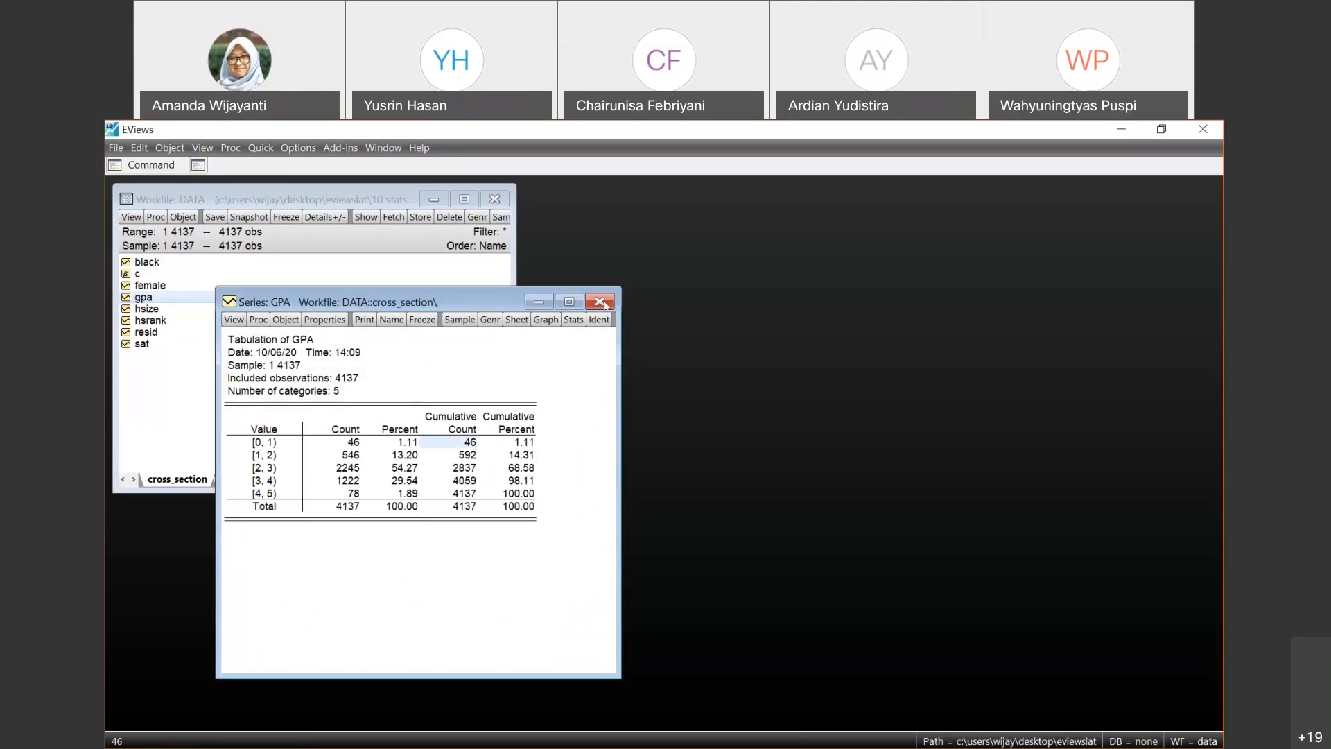
left_click(600, 301)
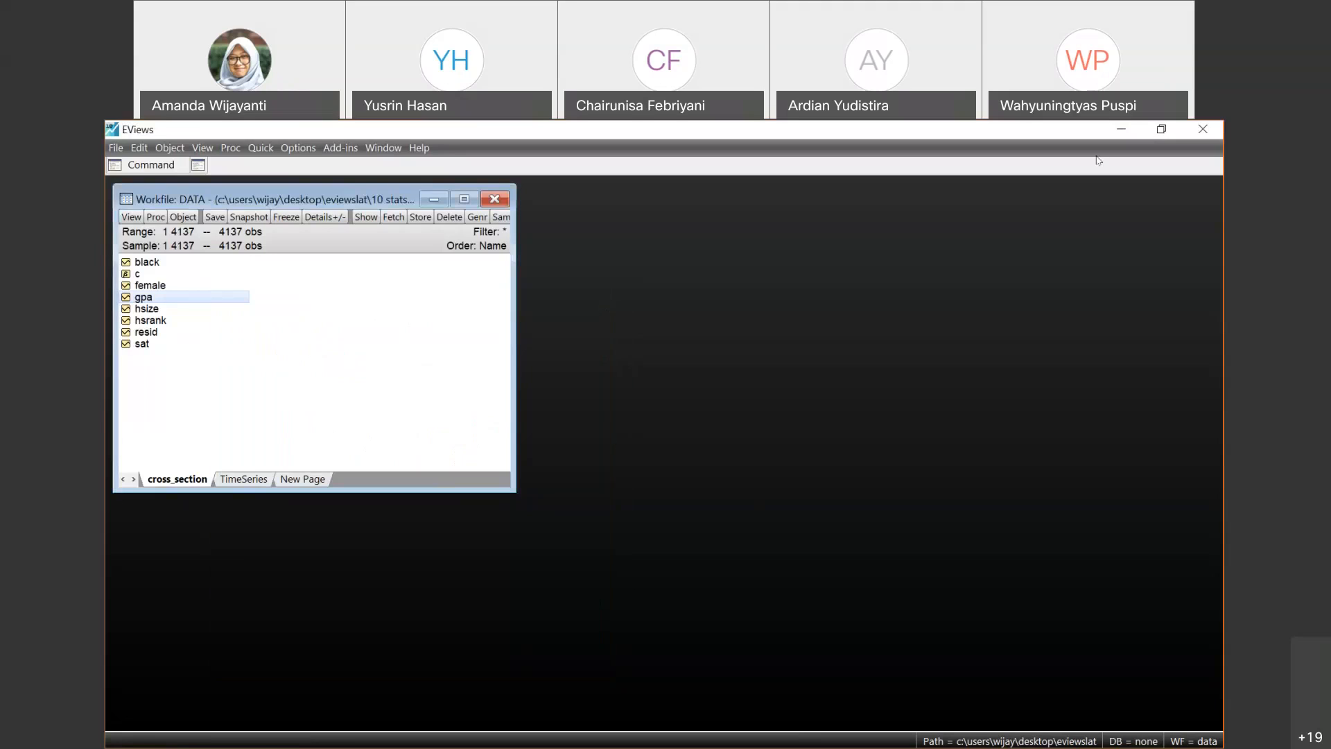
- Switch to the e_module_10 PowerPoint slide show and go through the histogram and One-Way Tabulation slides to the Stats Table slide
left_click(1159, 129)
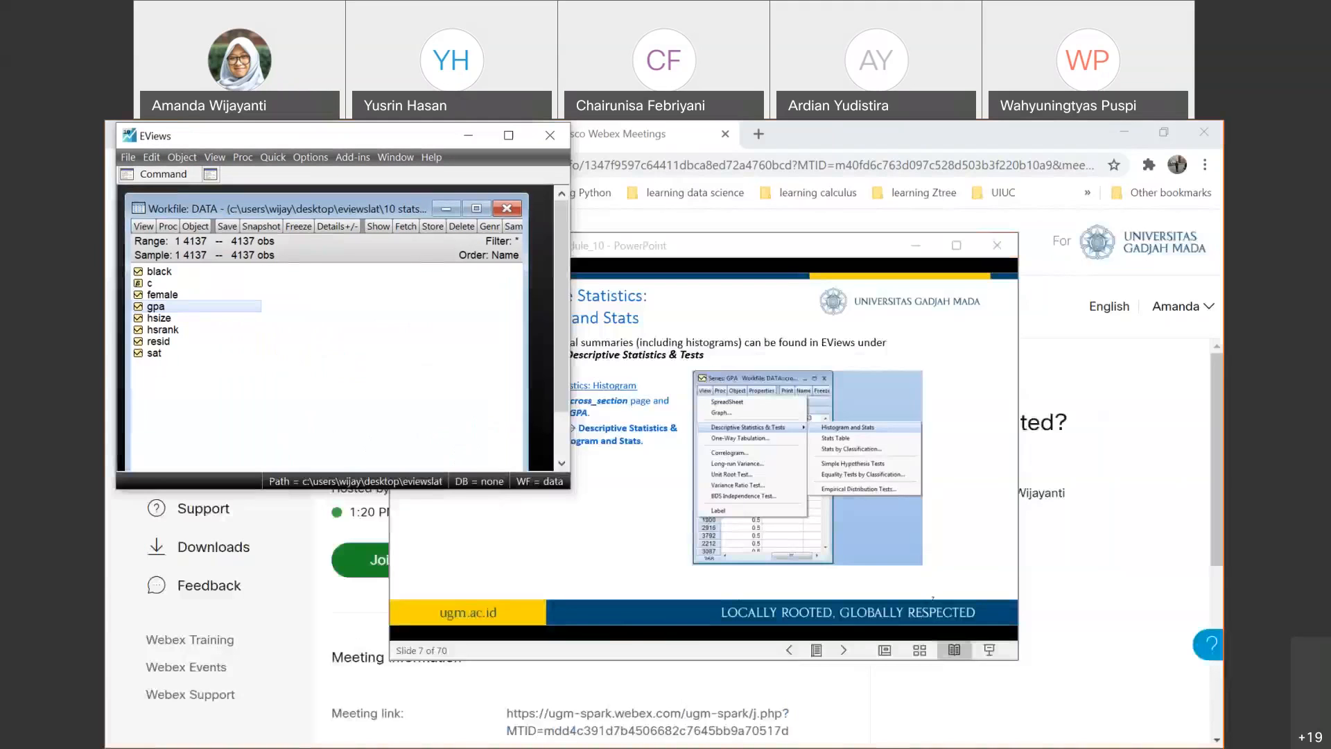
left_click(714, 460)
left_click(957, 249)
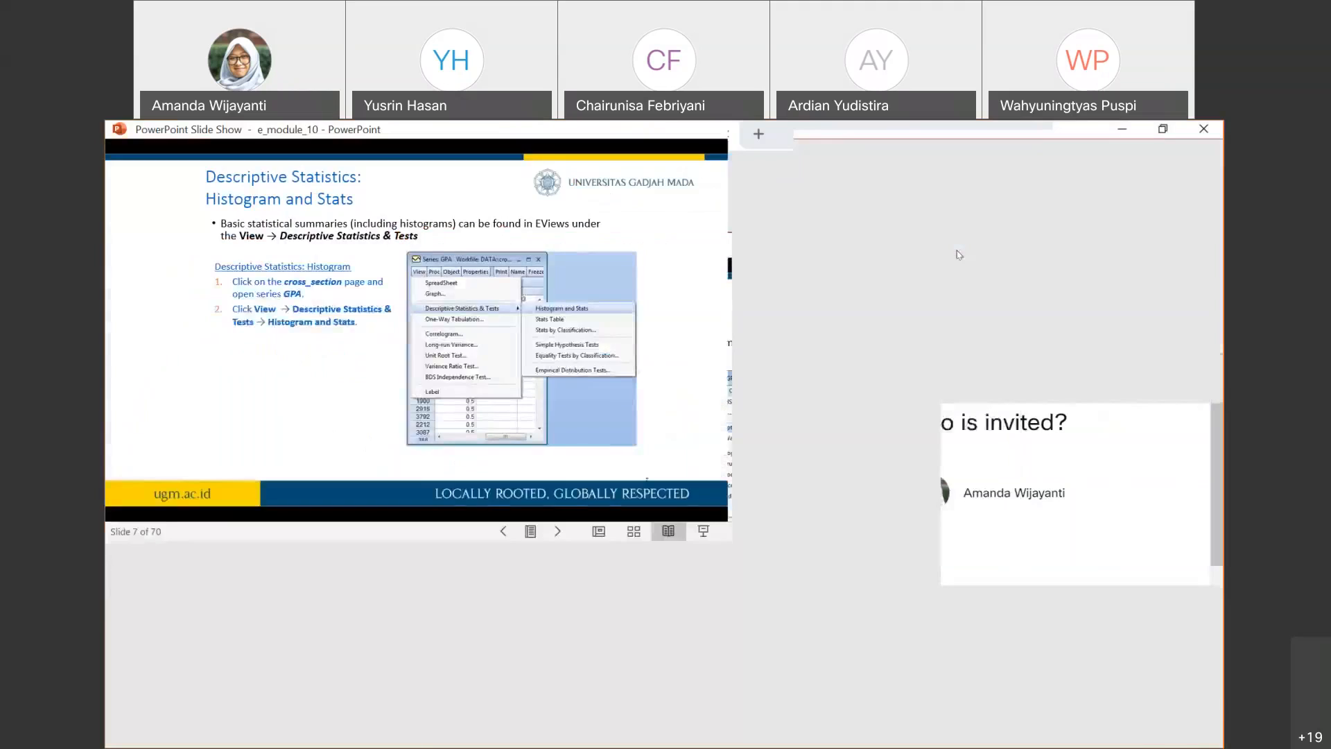
left_click(633, 447)
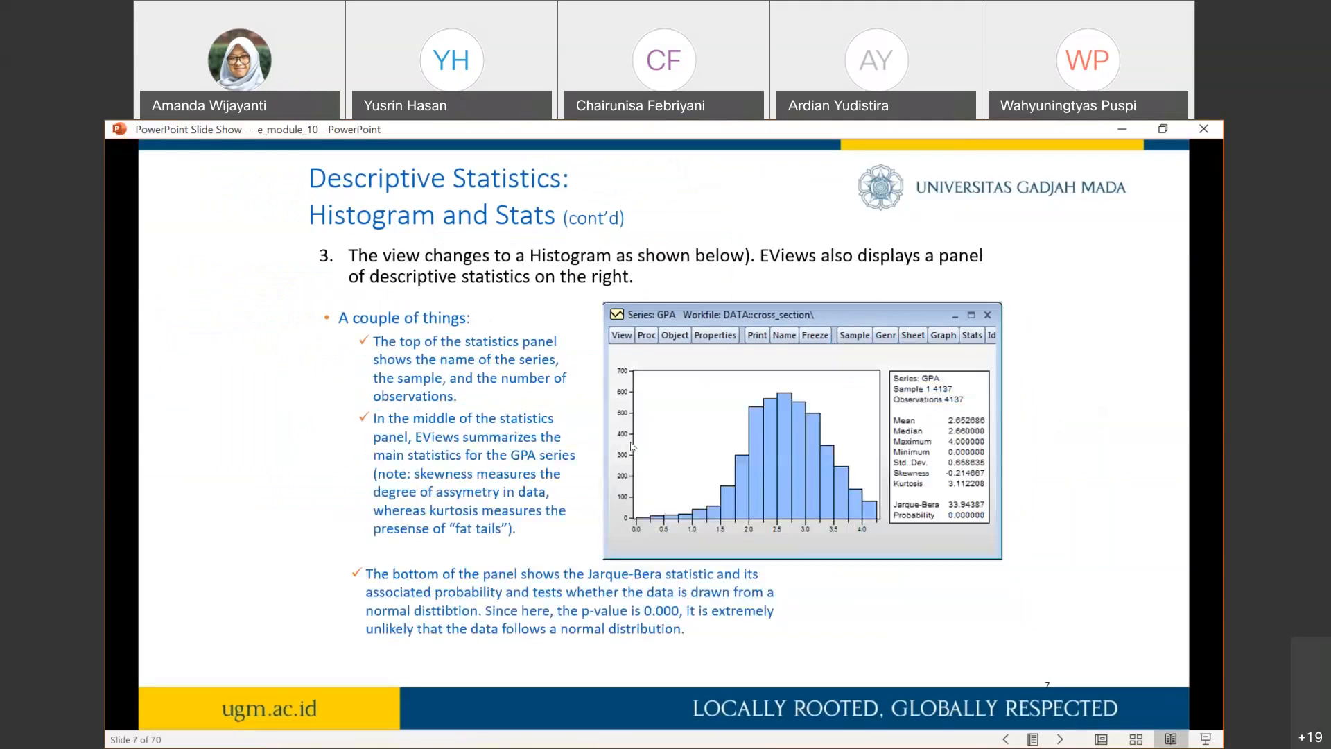
left_click(632, 446)
key("Right")
key("Left")
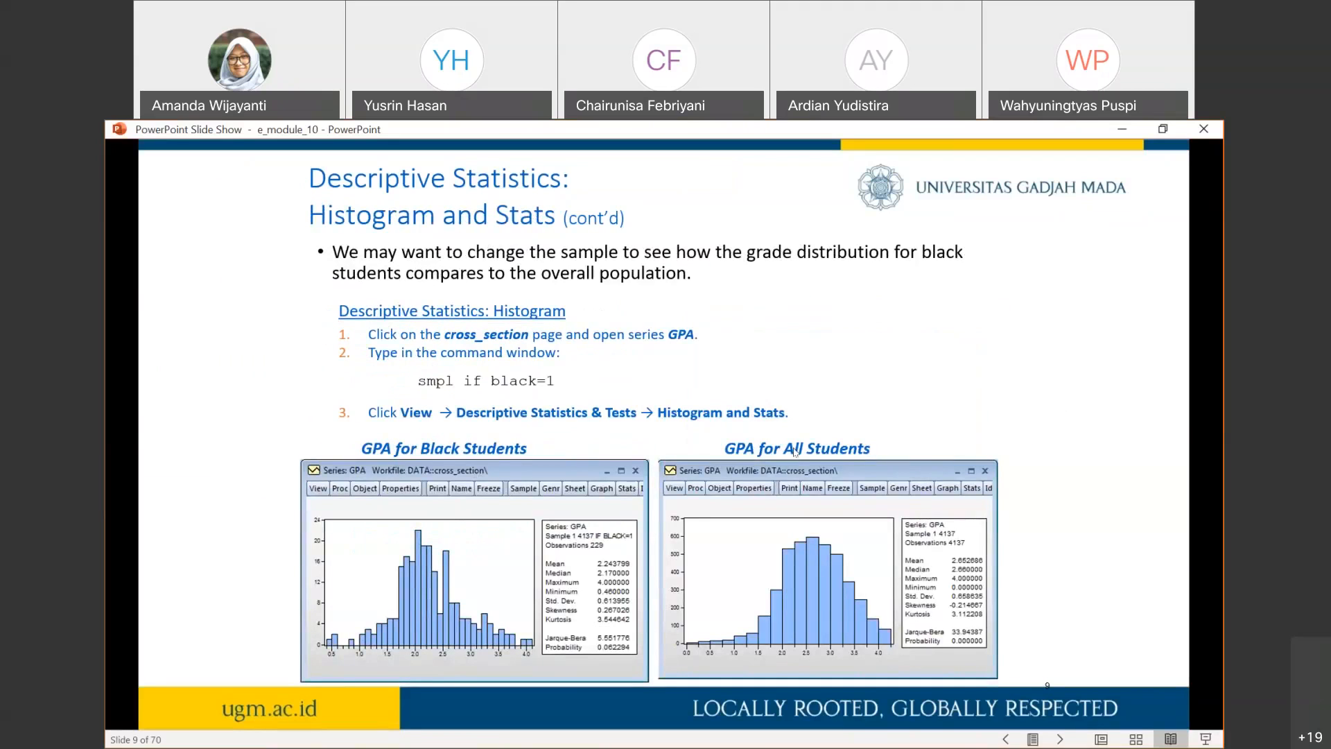
left_click(844, 451)
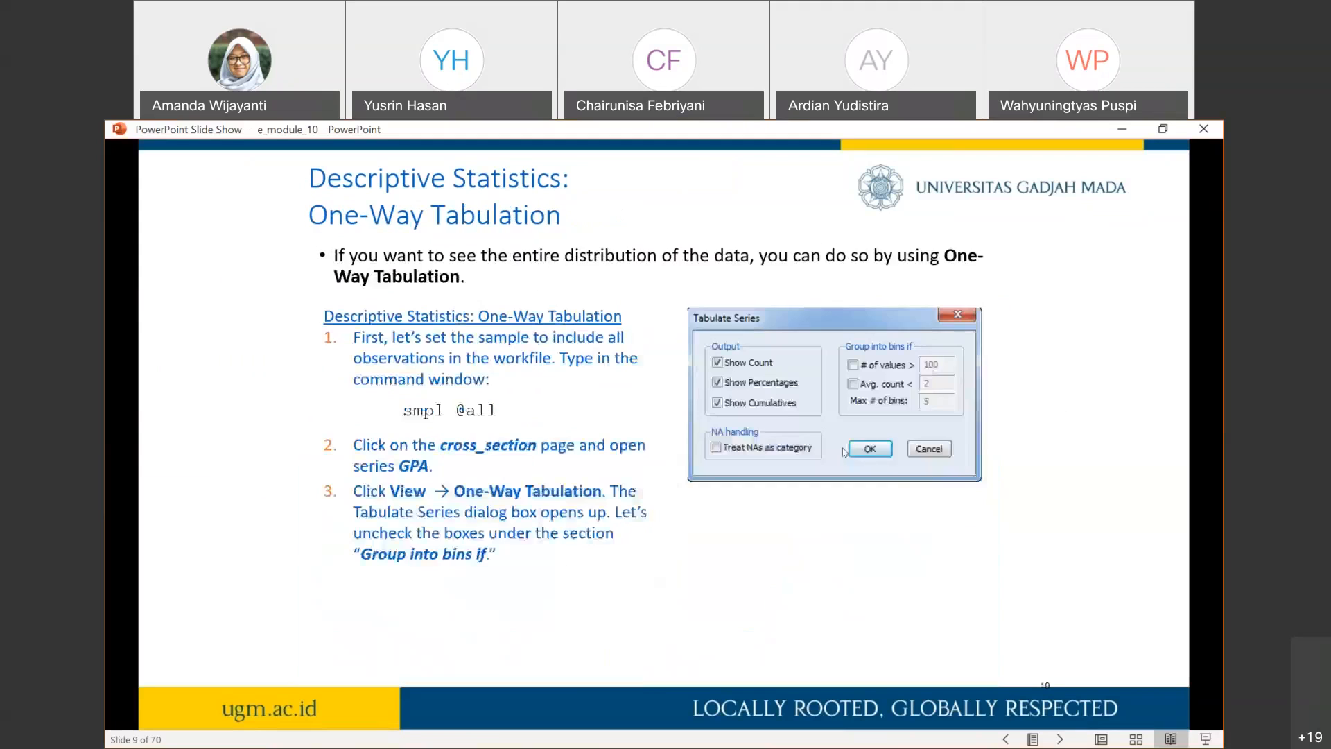
left_click(843, 451)
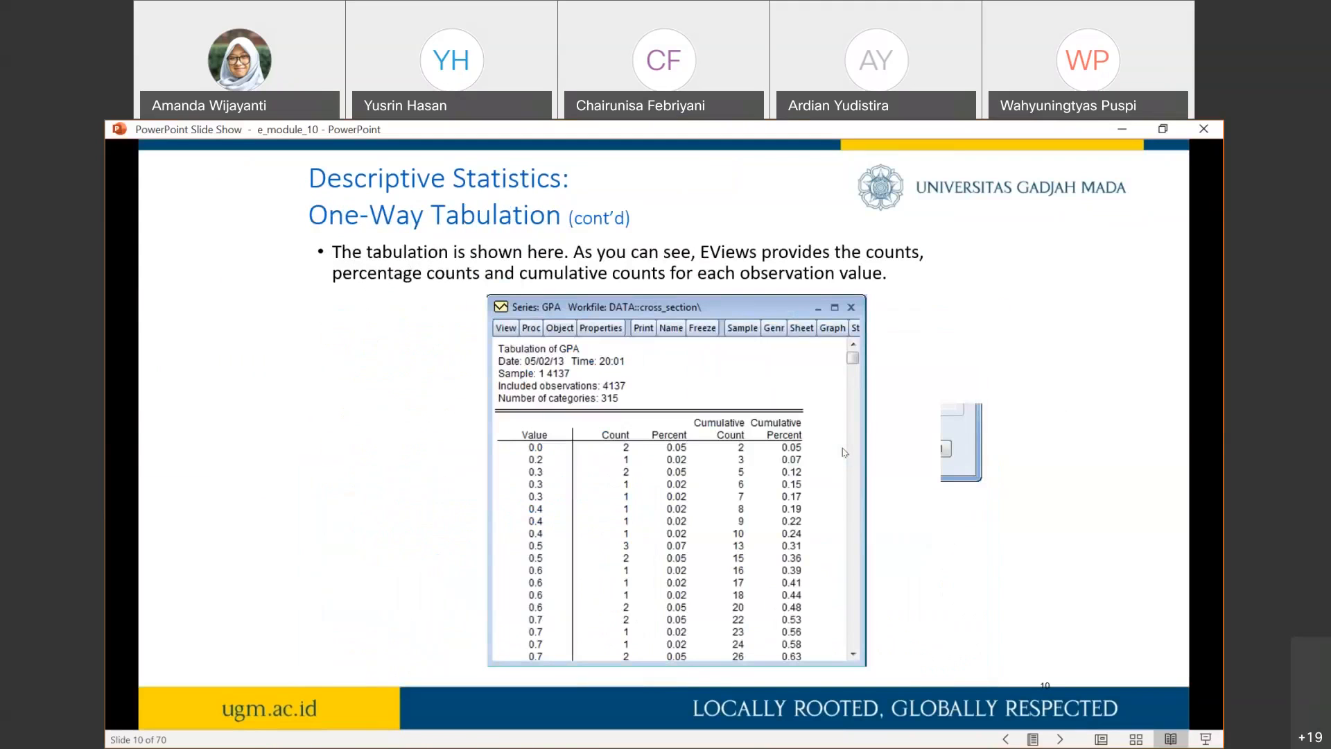
key("Right")
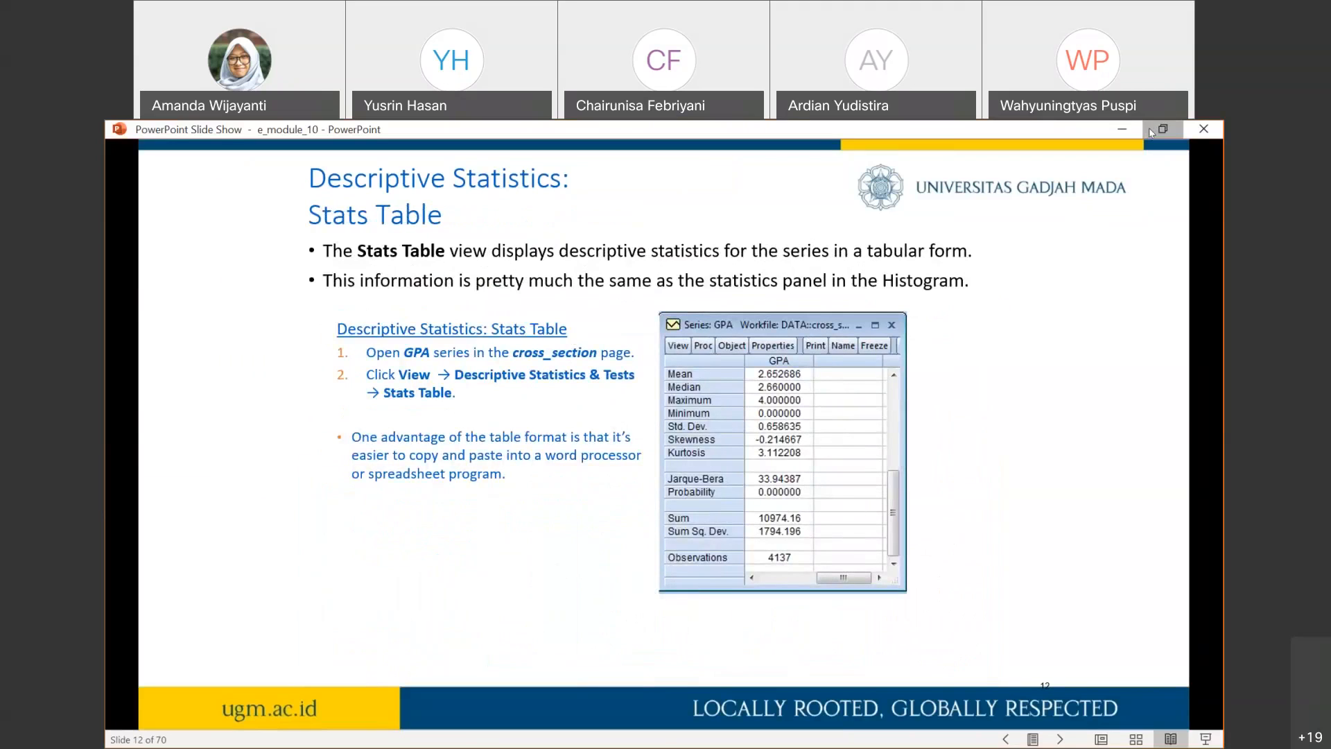
- Switch back to EViews, open the GPA series from the cross_section page and display its Stats Table
left_click(1149, 131)
left_click(302, 323)
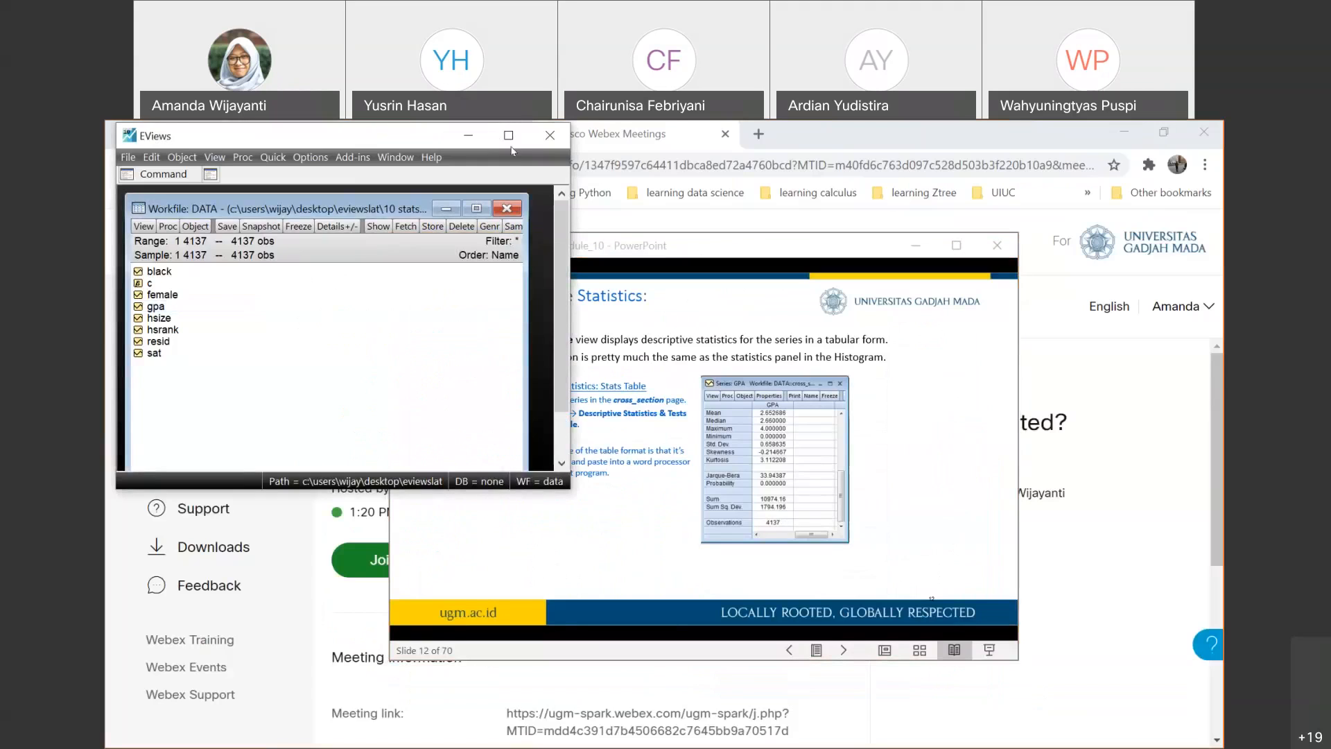
left_click(508, 135)
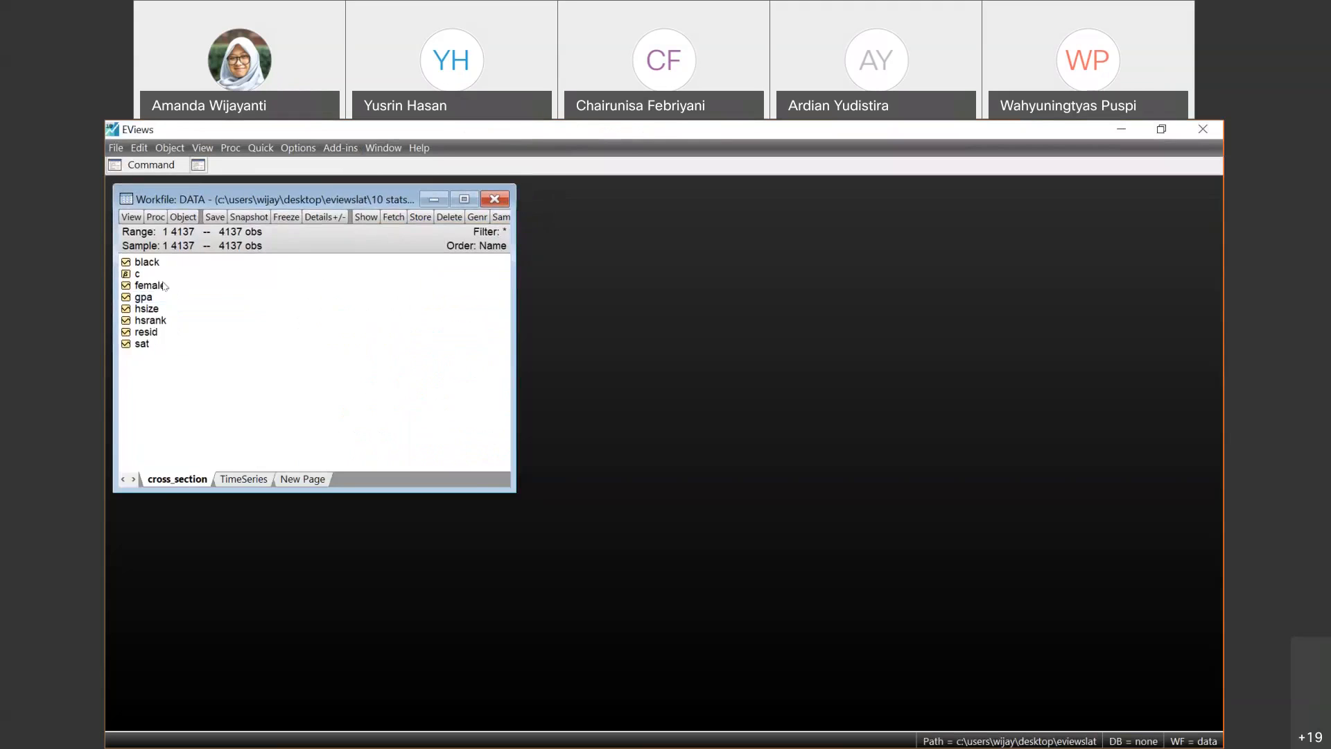
double_click(152, 300)
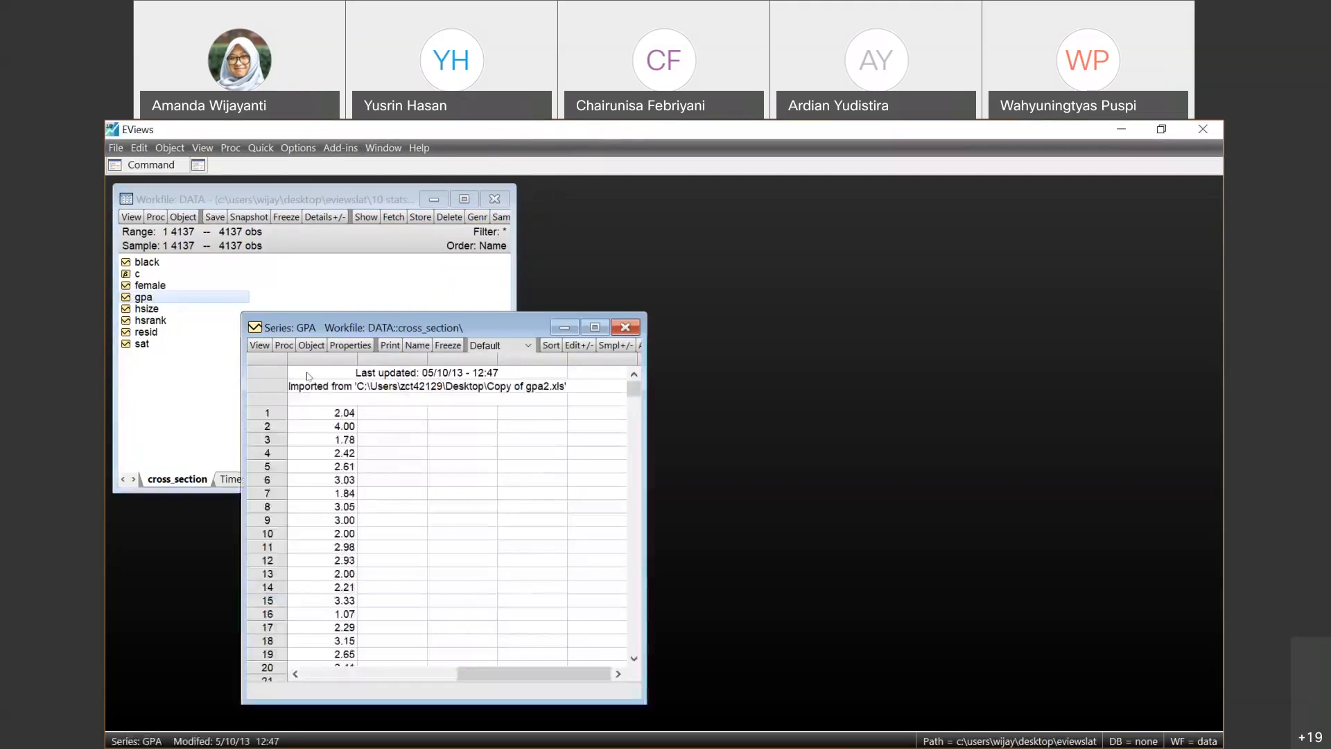
left_click(260, 345)
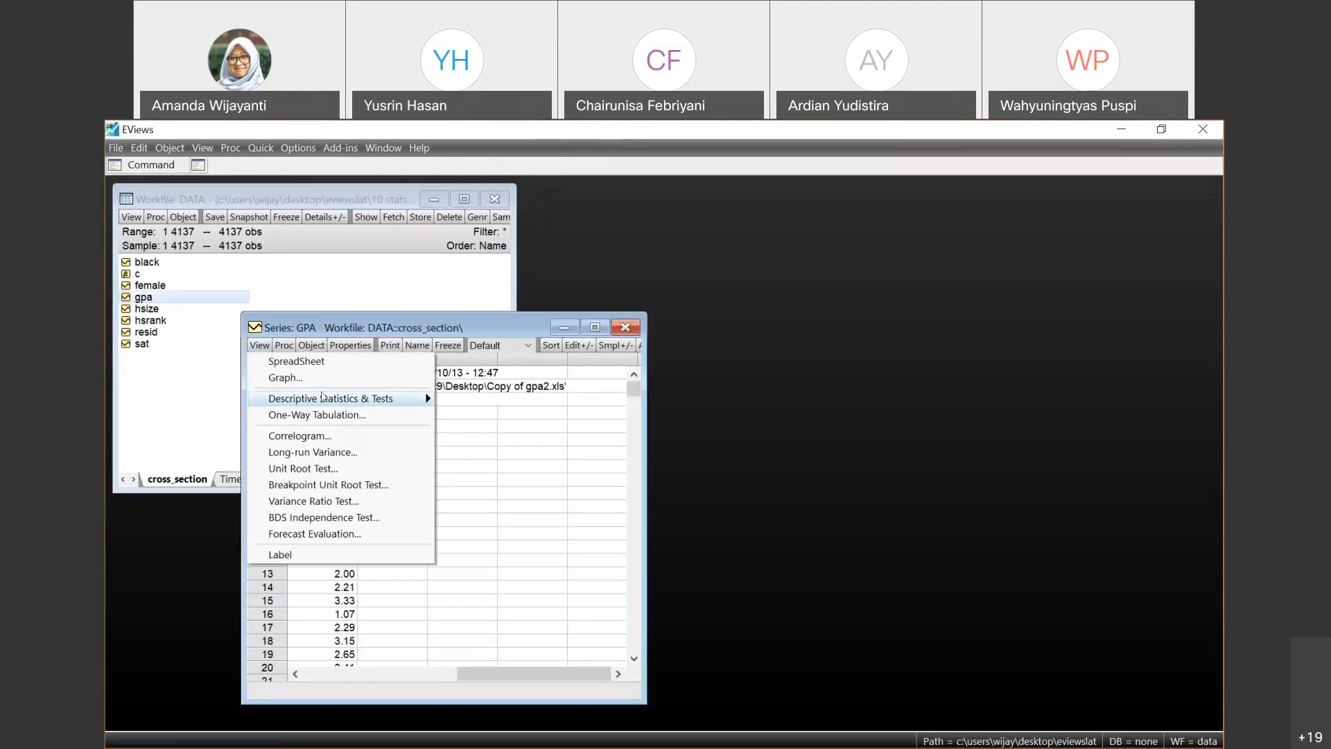
mouse_move(416, 399)
left_click(466, 415)
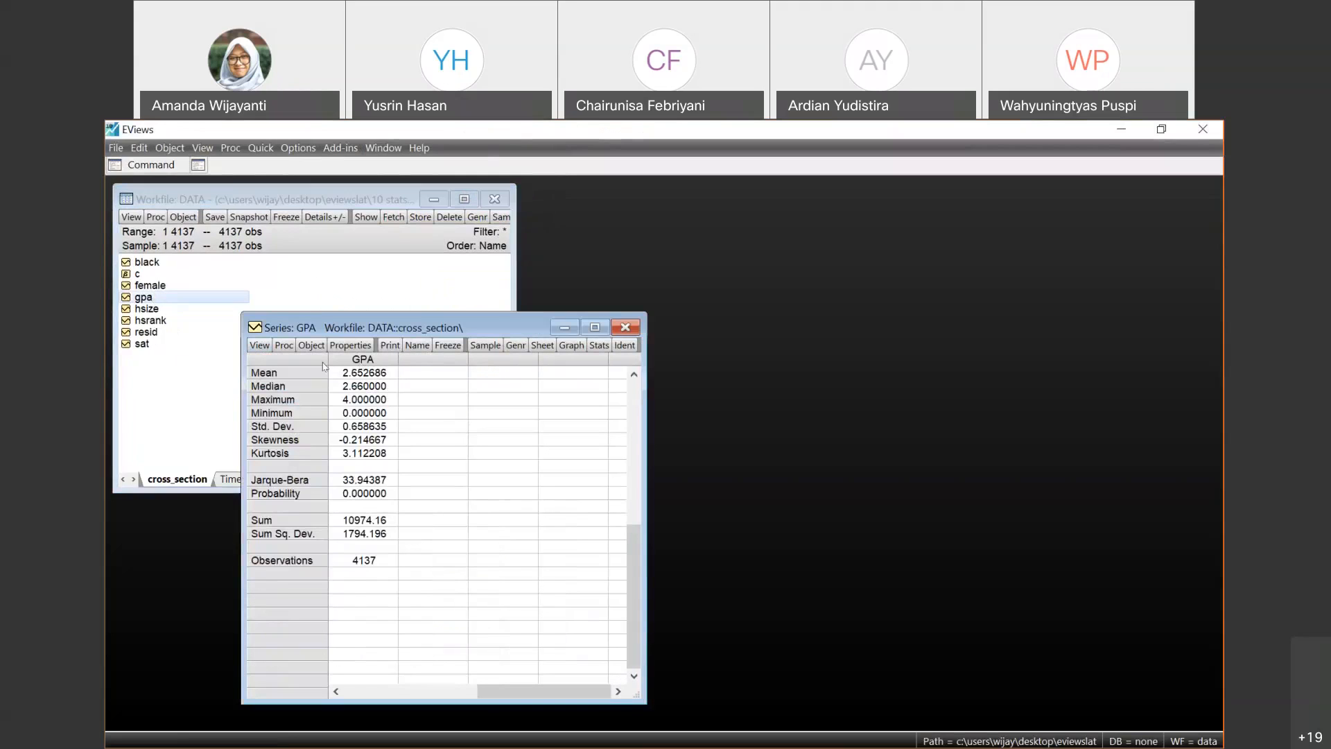
- Go through the GPA stats table from the mean down to the kurtosis
left_click(369, 373)
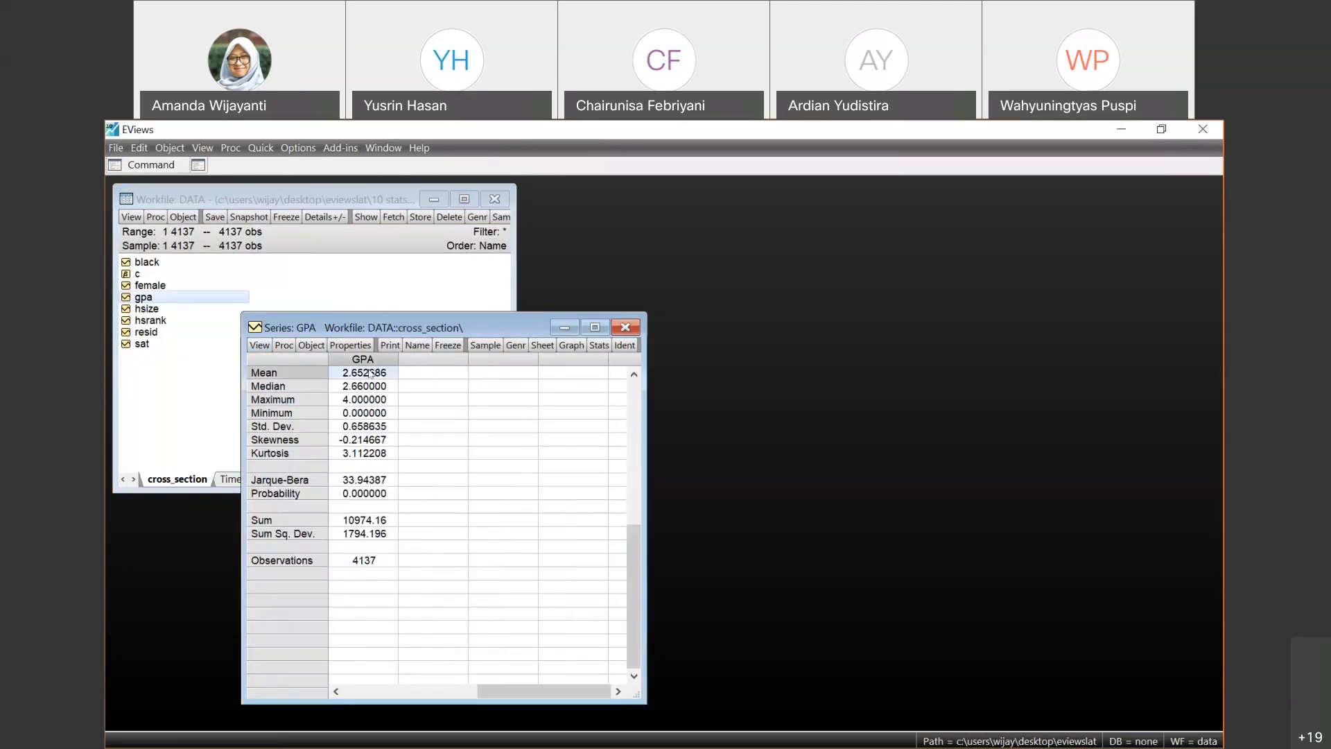
key("Down")
key("Down")
key("Down")
key("Down")
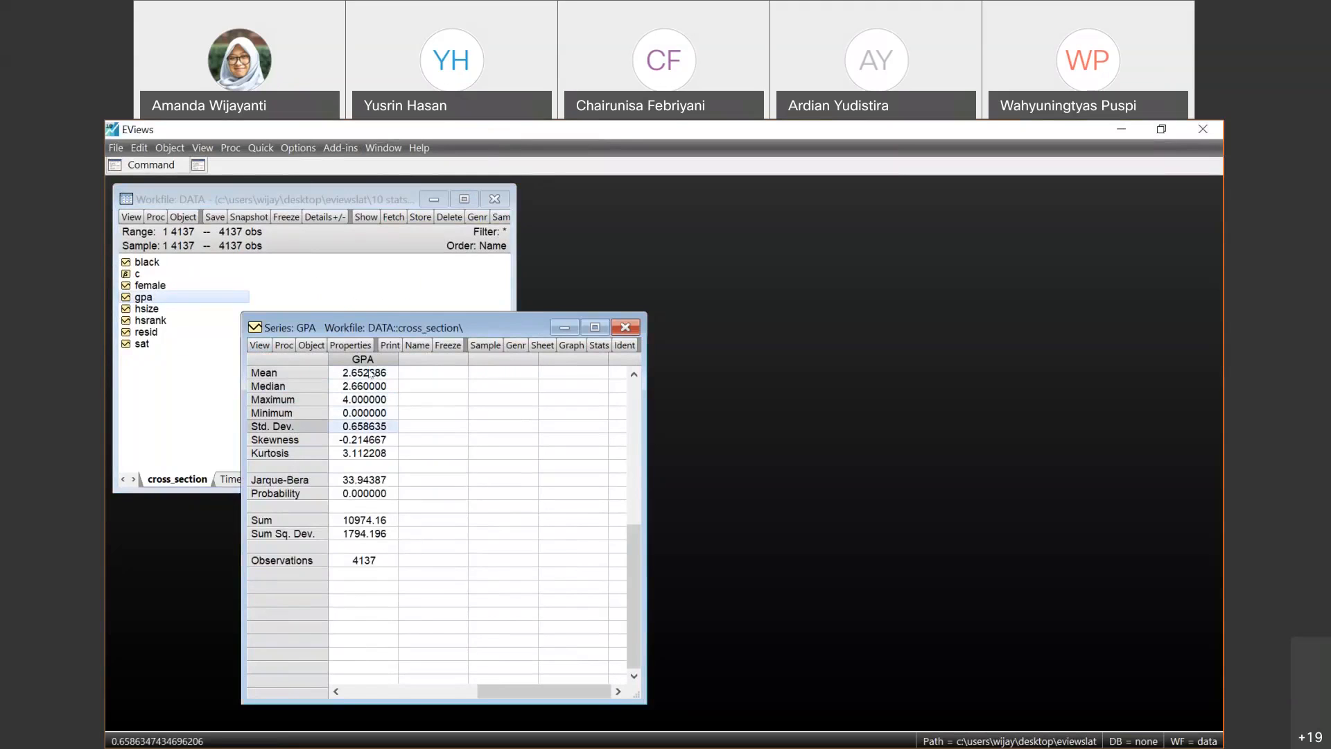
key("Down")
key("Down")
key("Down")
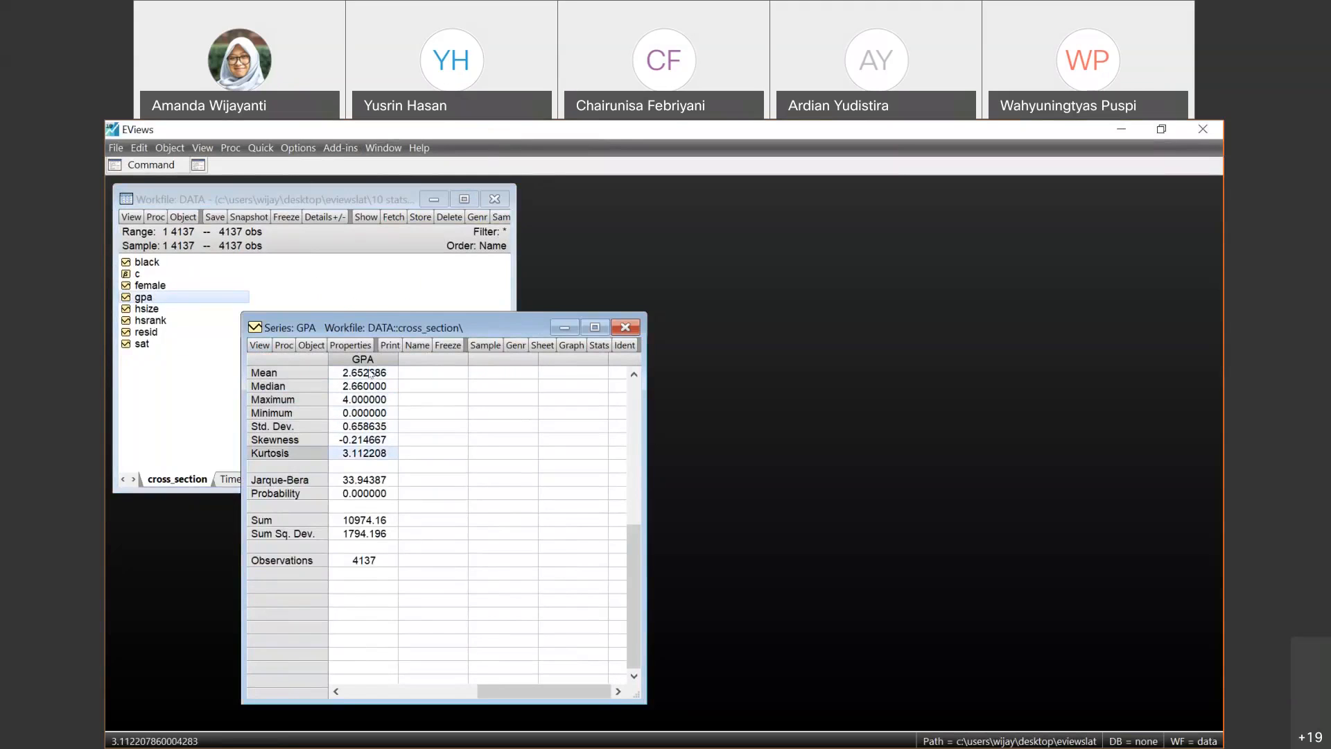
- Examine the Jarque-Bera statistic and its probability in the GPA stats table at full precision
key("Down")
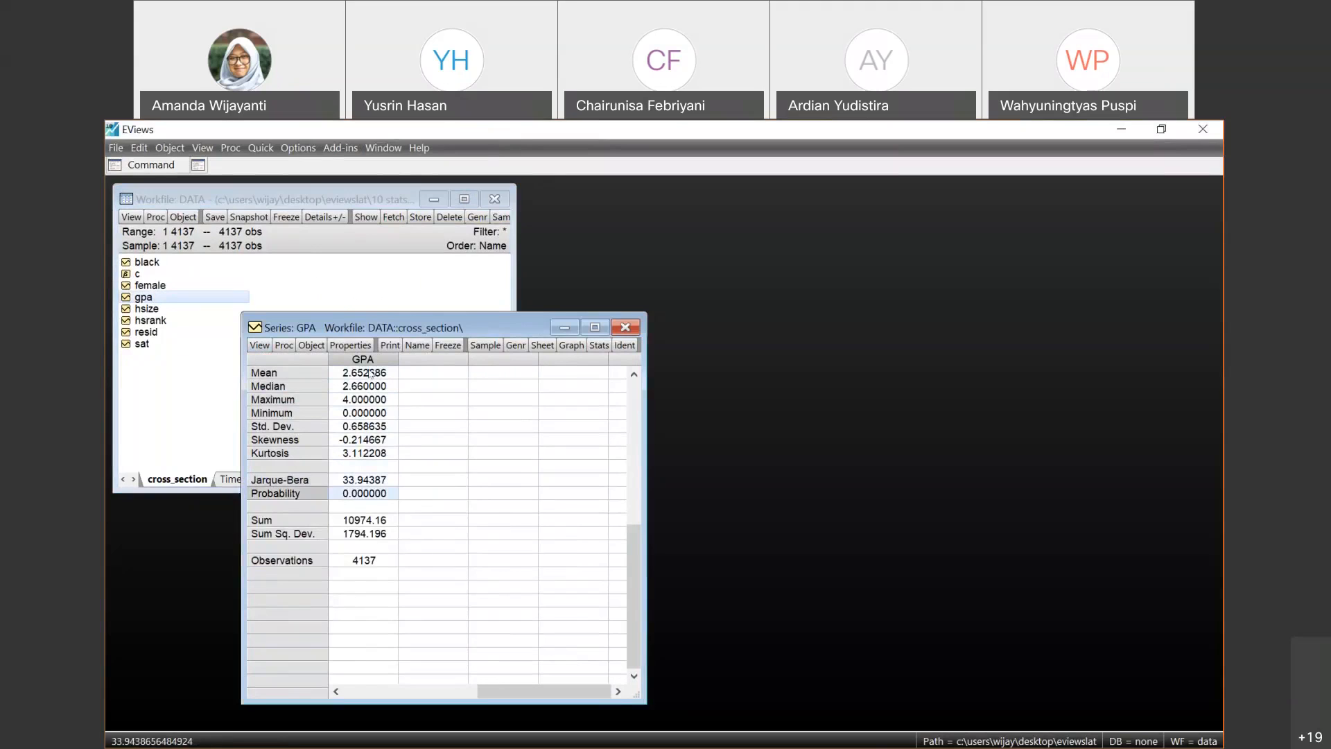
key("Down")
key("Down")
key("Down")
key("Up")
key("Up")
key("Up")
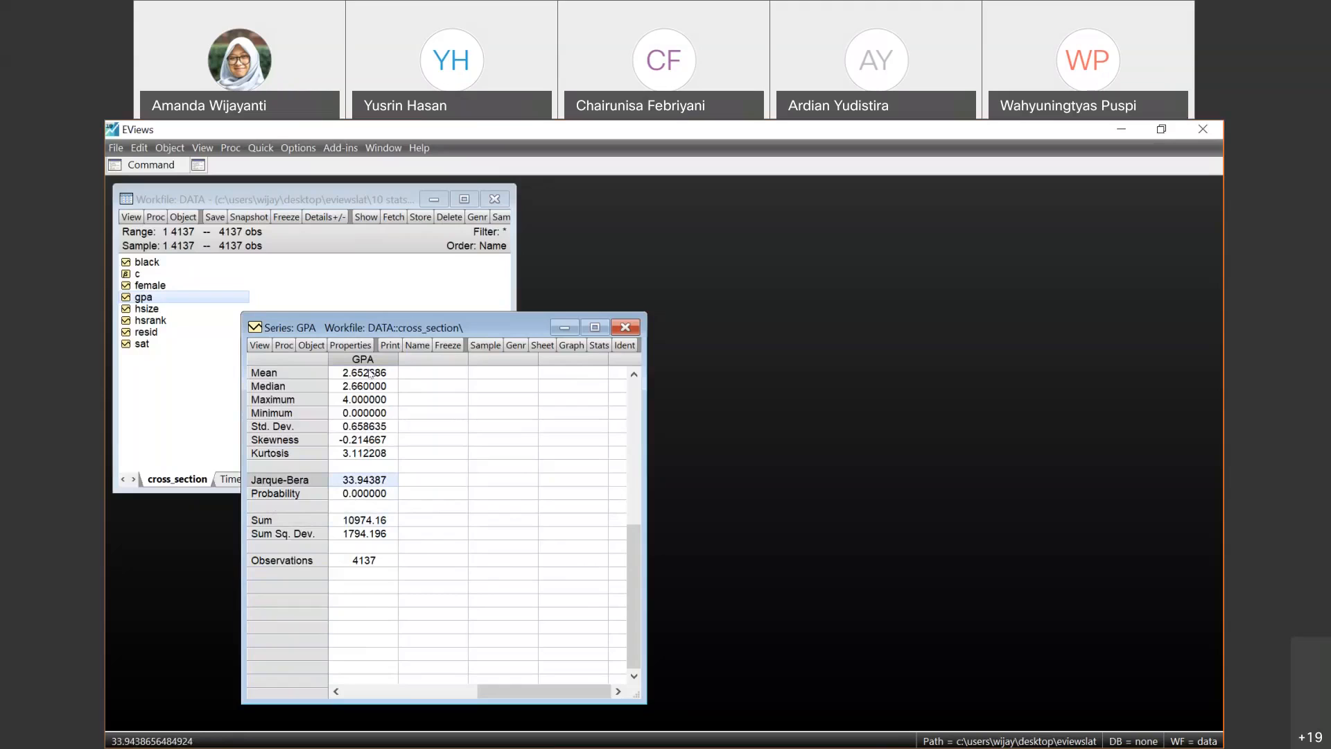
key("Down")
key("Down")
key("Down")
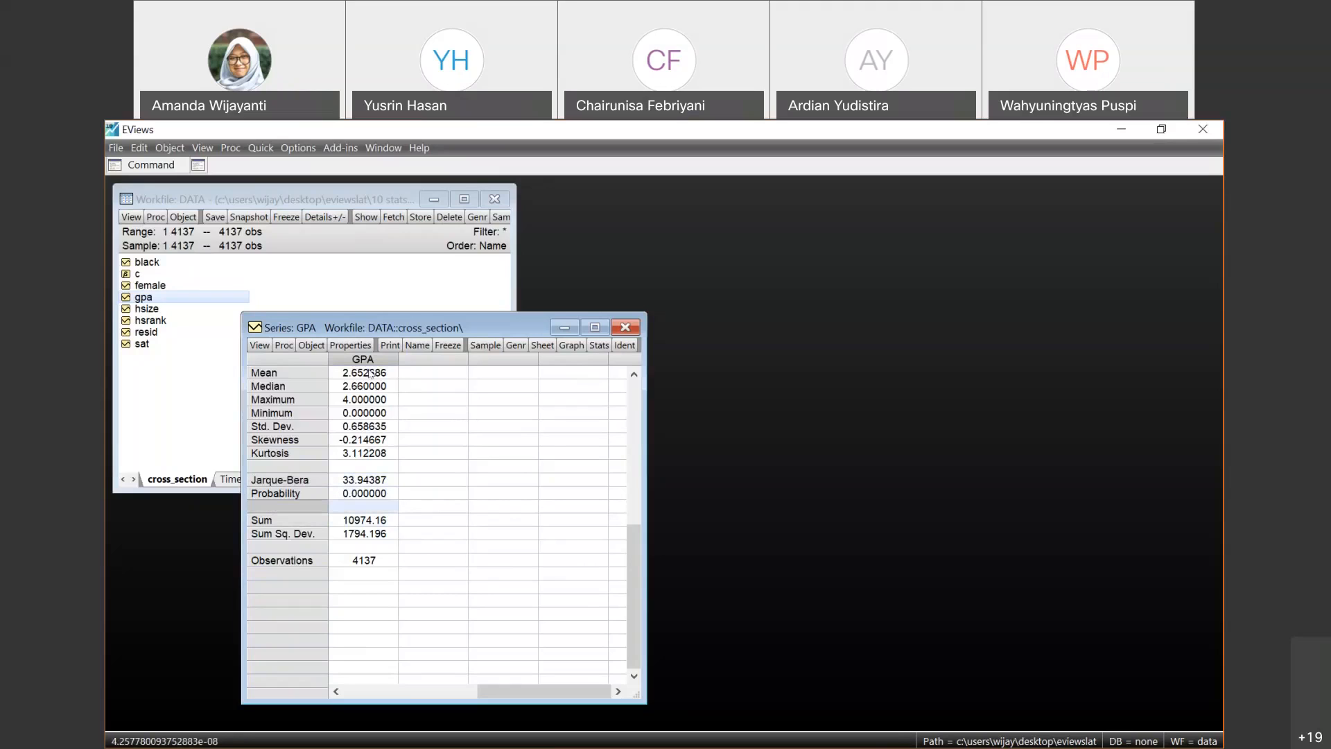
- Review the sum, sum of squared deviations and observations in the stats table and close the GPA series window
key("Down")
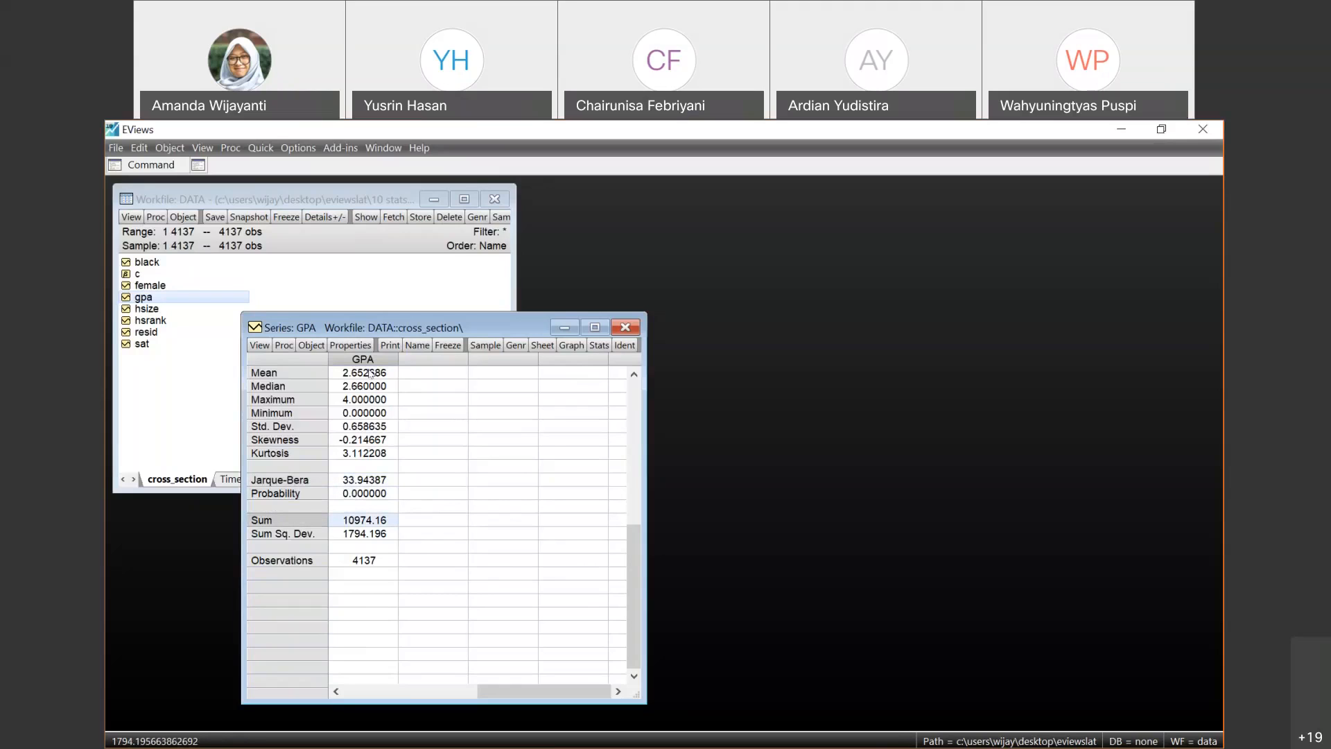
key("Down")
key("Down")
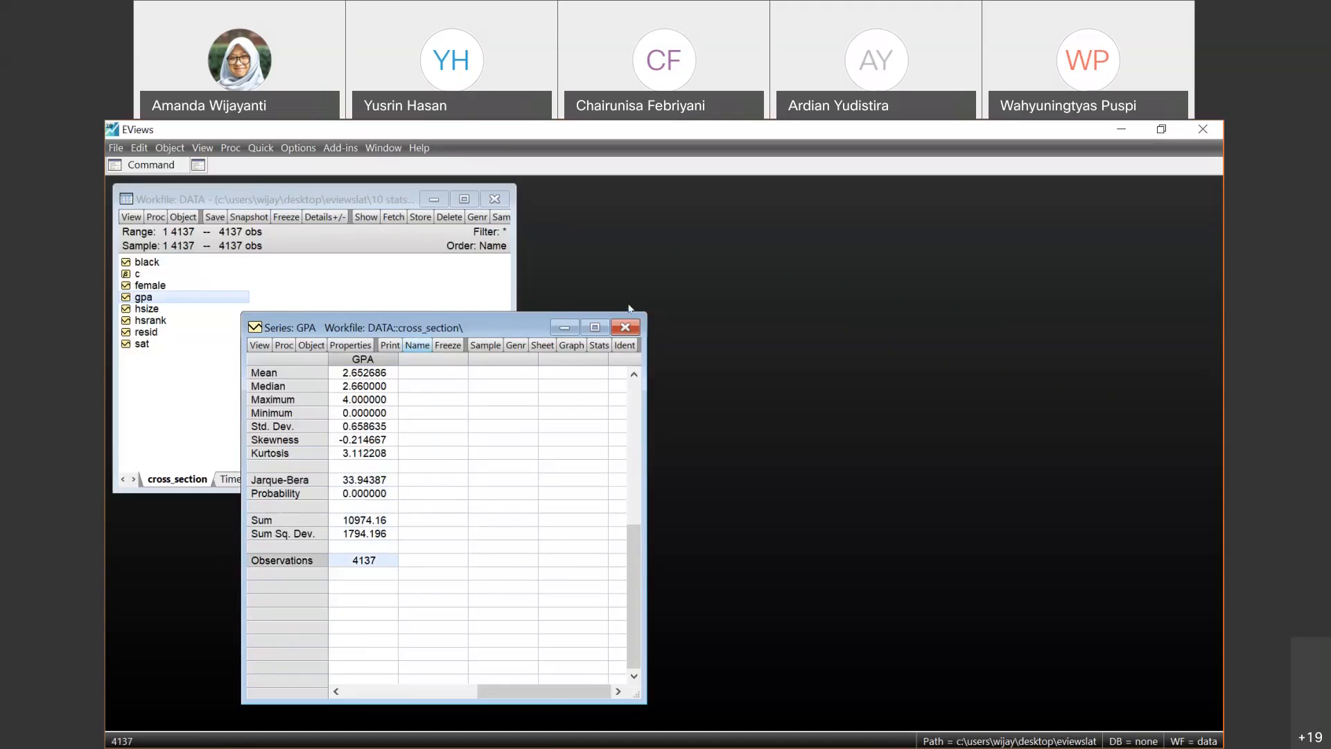
left_click(625, 326)
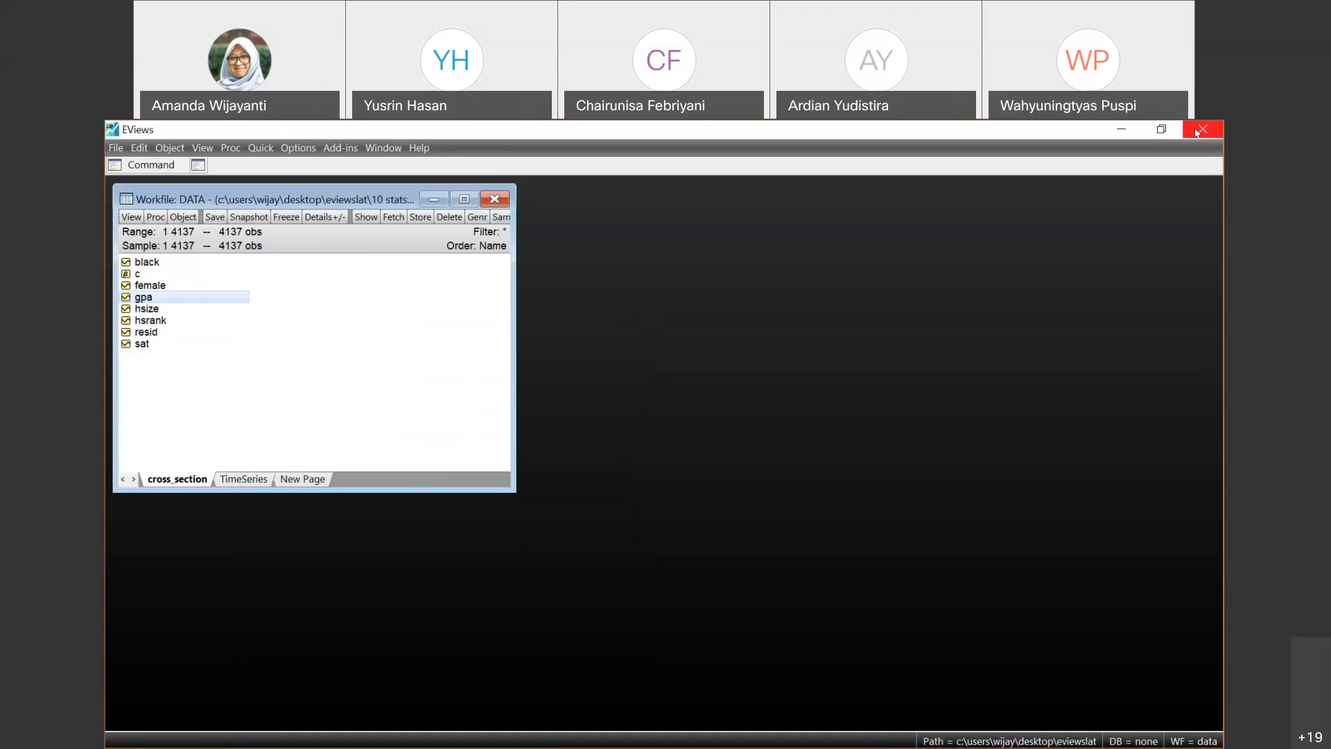
- Switch to the PowerPoint slide show and advance from the Stats Table slide to Stats by Classification: Example 2
left_click(1161, 131)
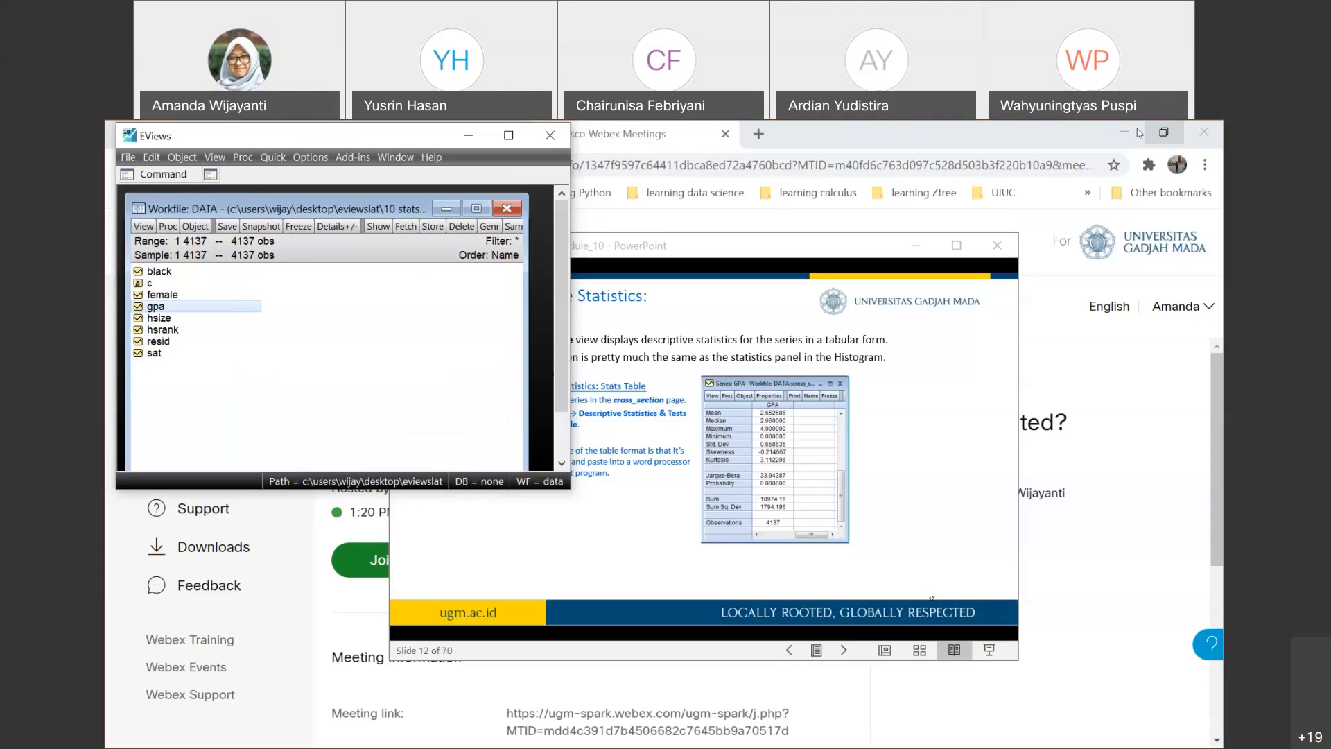
left_click(962, 251)
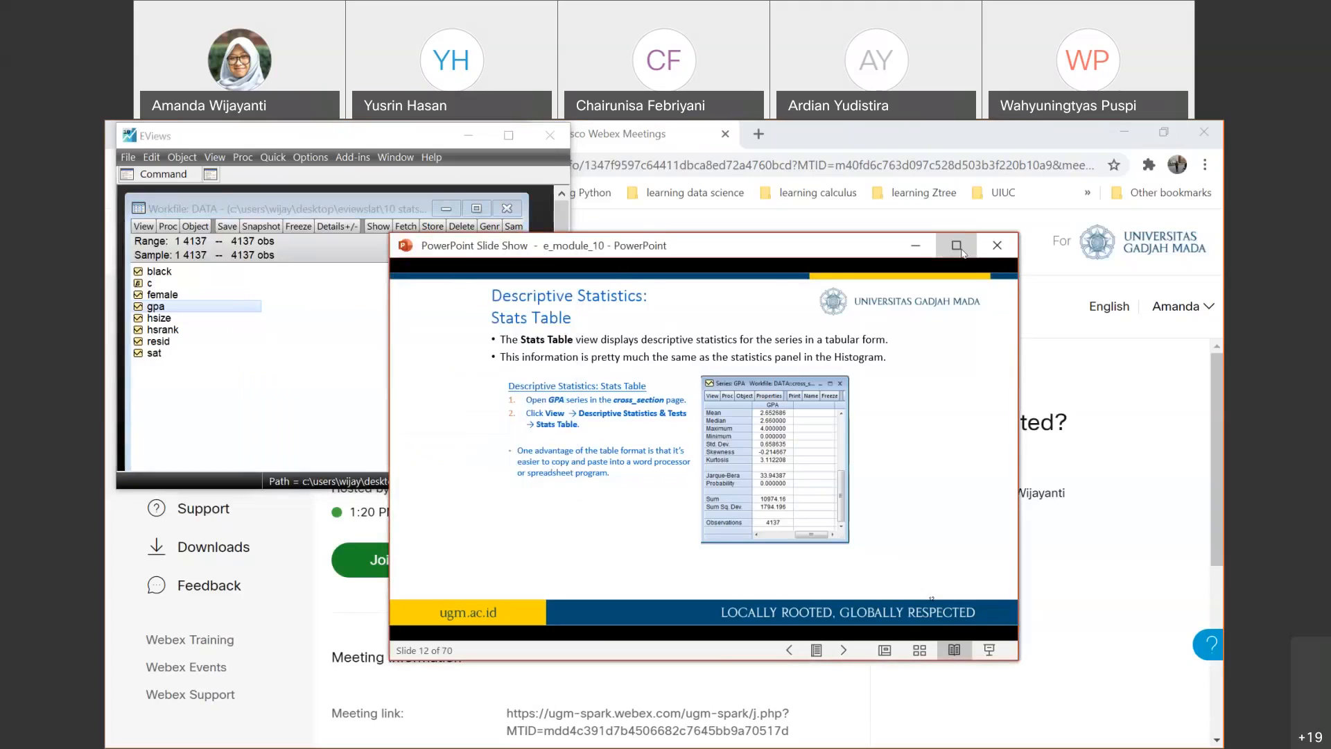
left_click(958, 246)
key("Right")
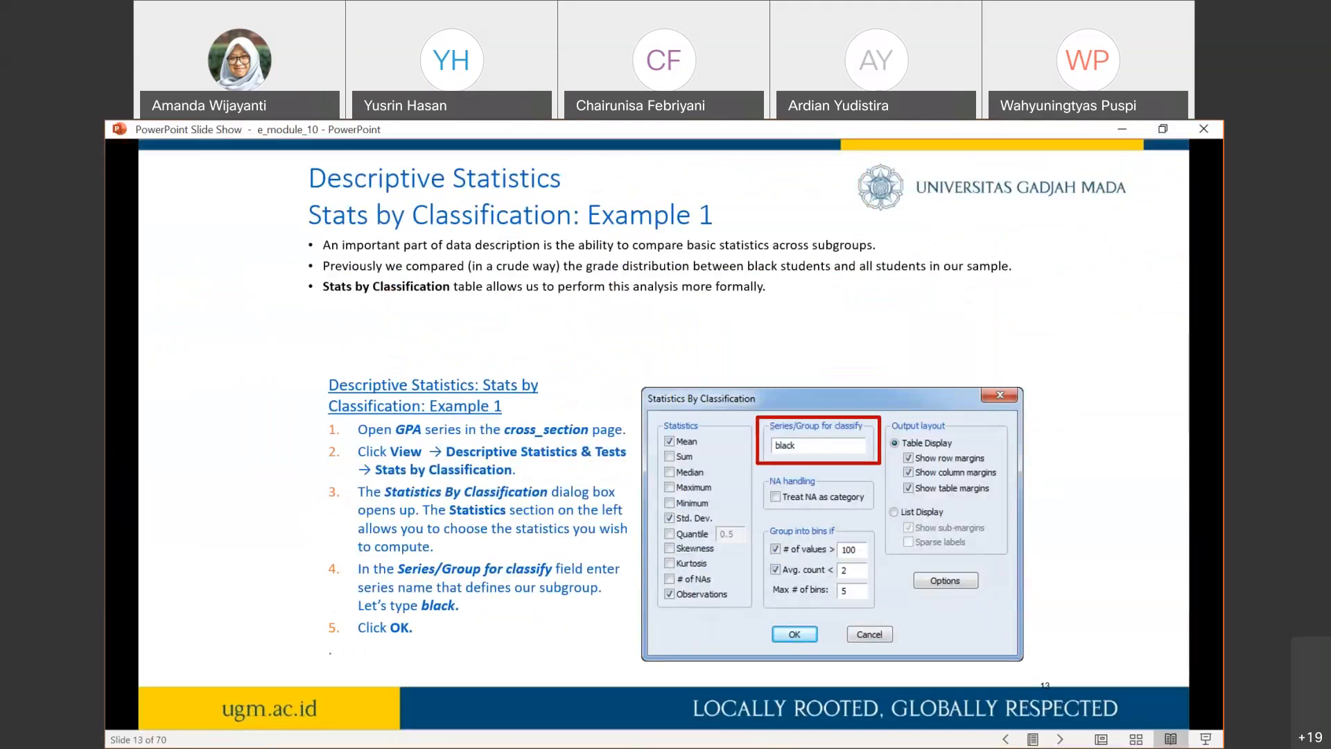
left_click(790, 452)
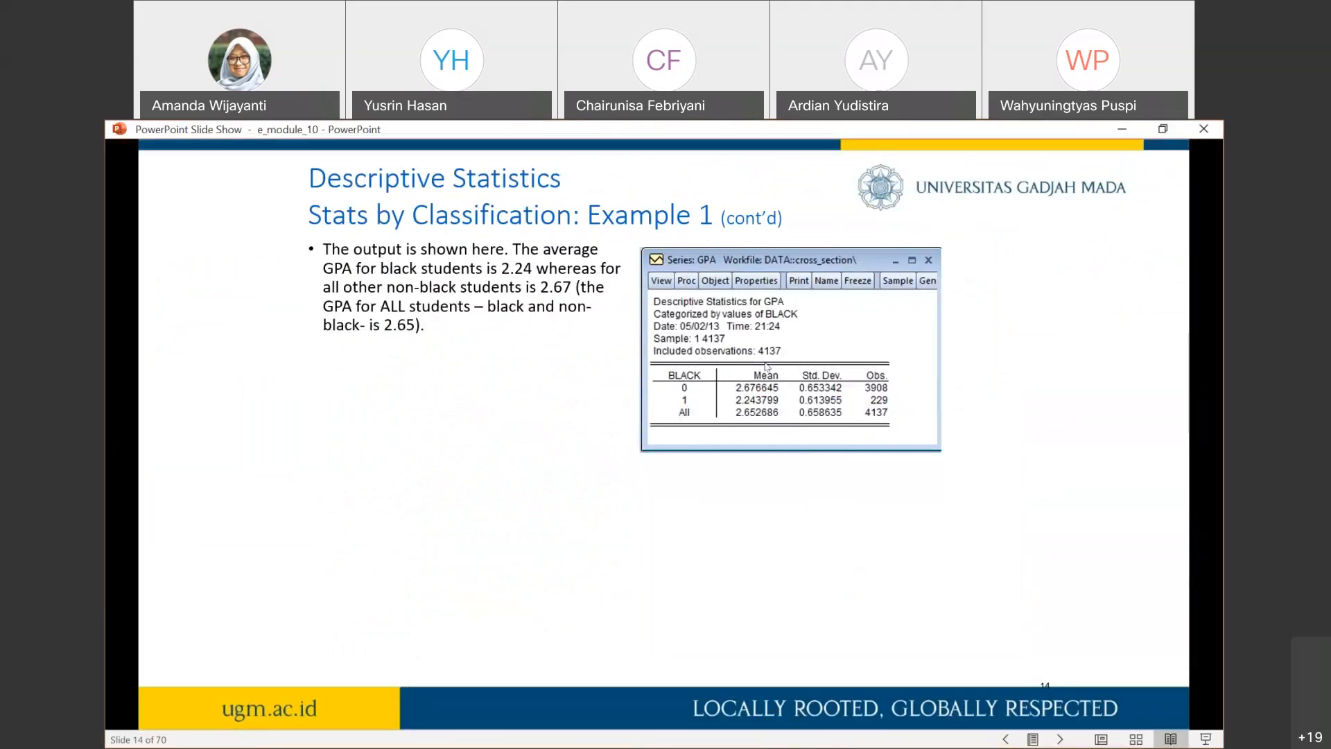
left_click(766, 366)
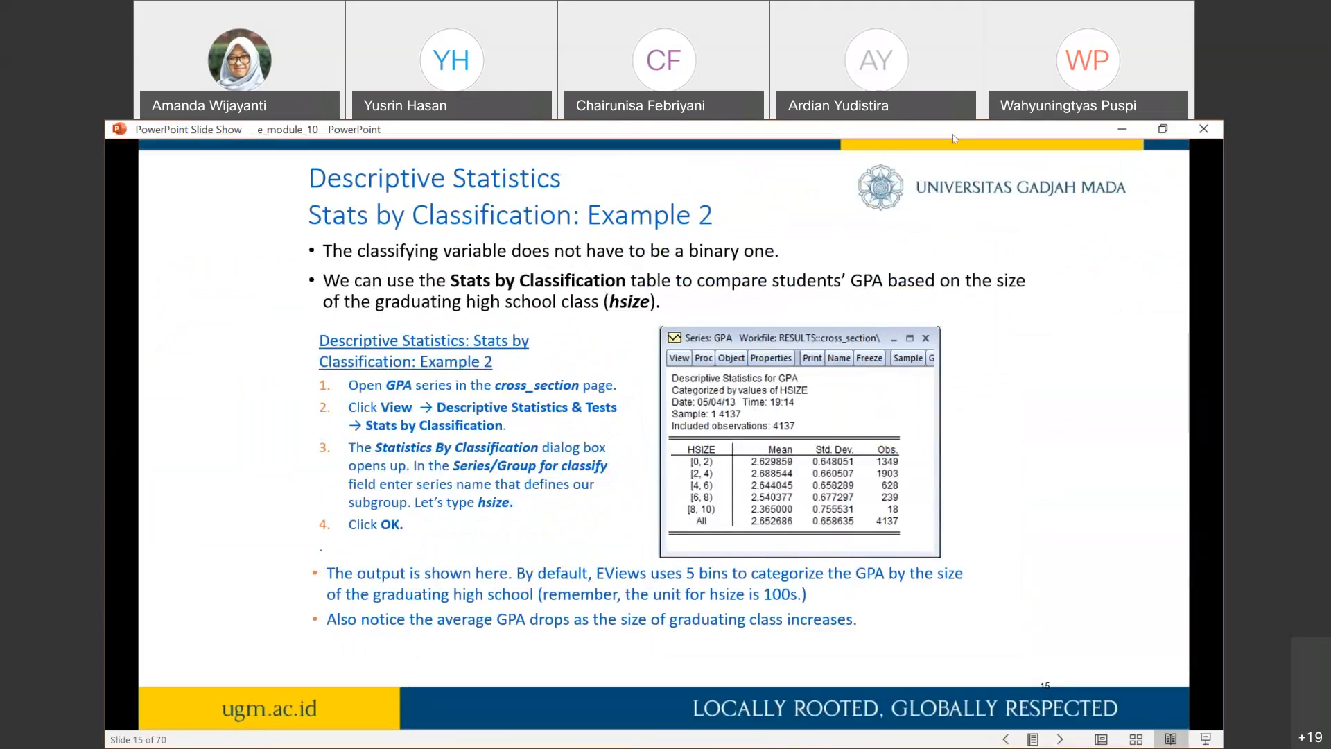
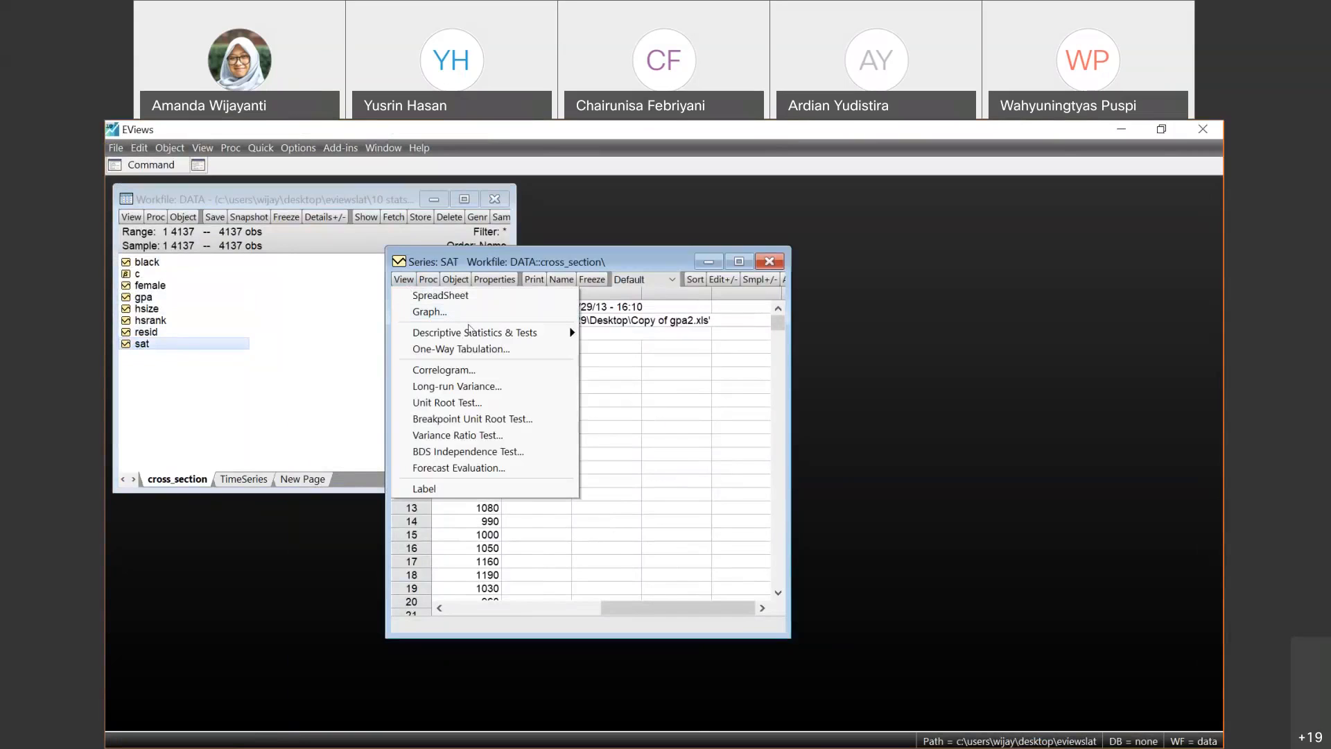
- Generate a classification of the SAT series using the Step Size method with a step size of 200
left_click(428, 279)
left_click(428, 278)
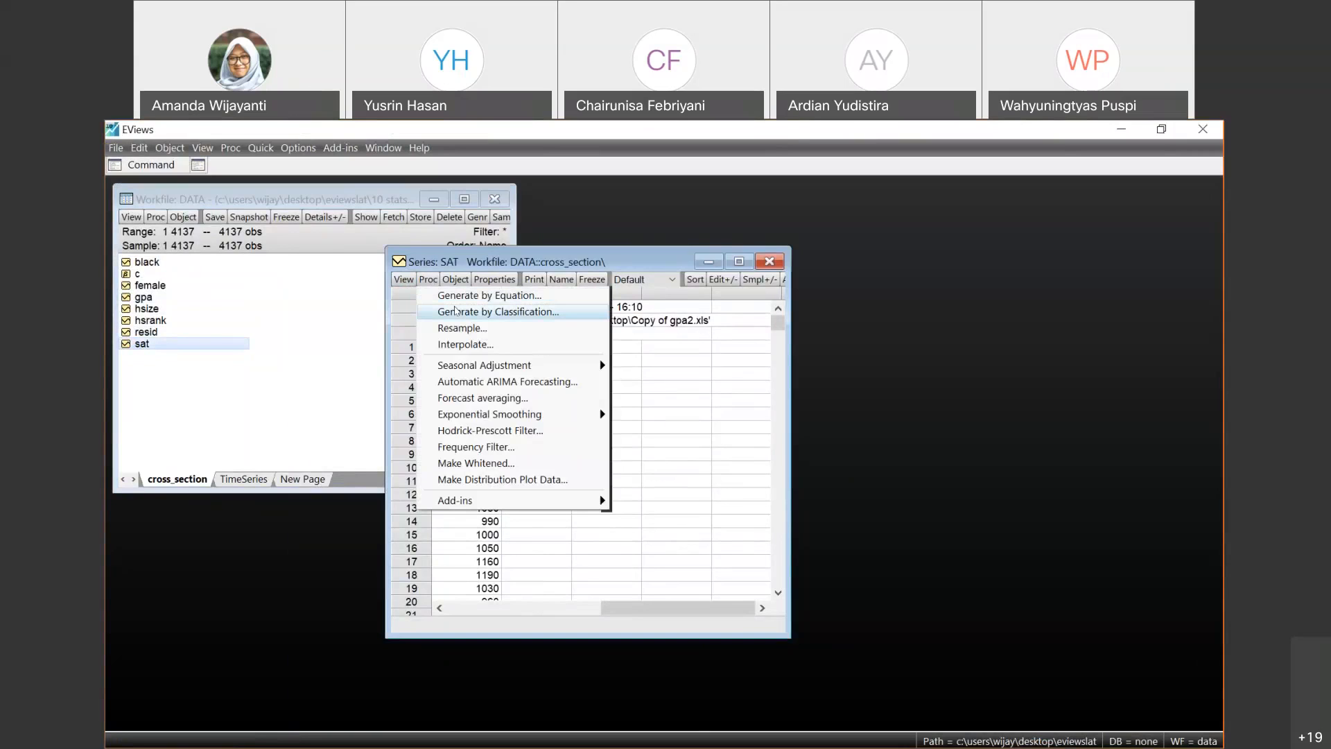
left_click(457, 313)
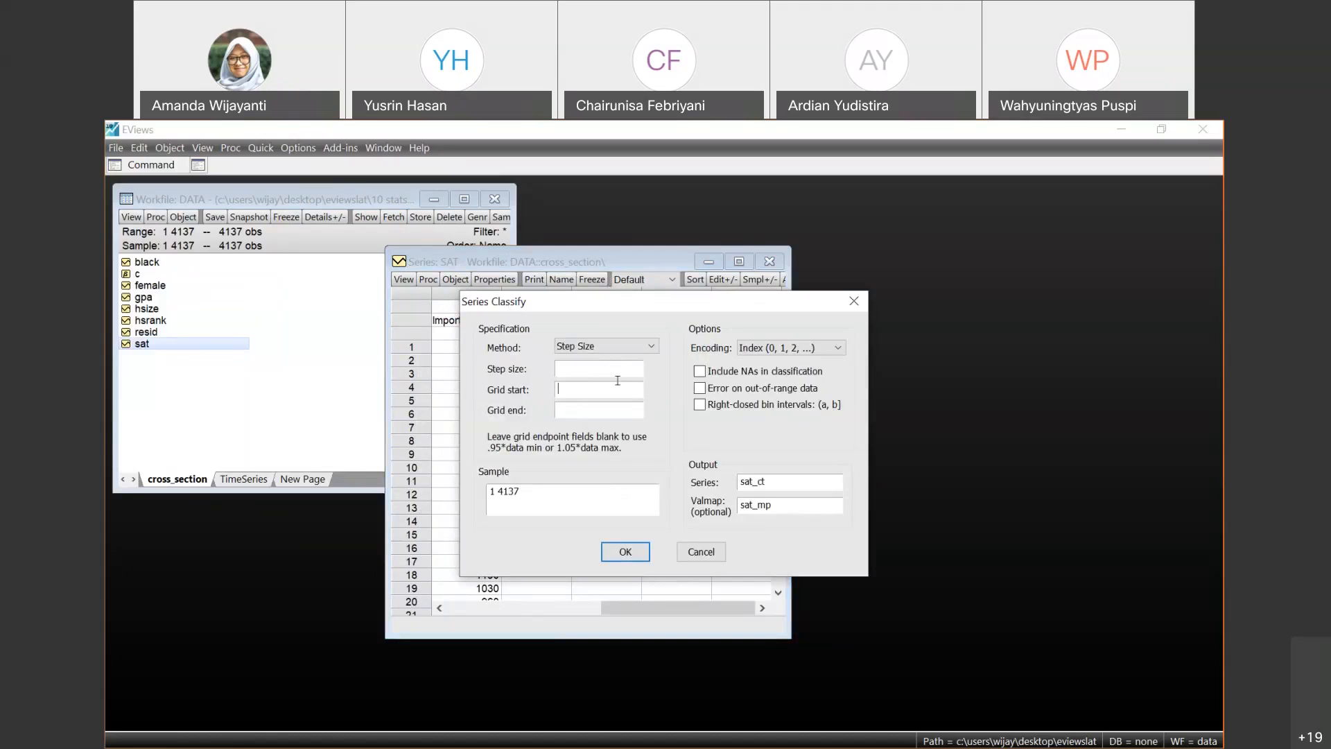
type("200")
left_click(626, 551)
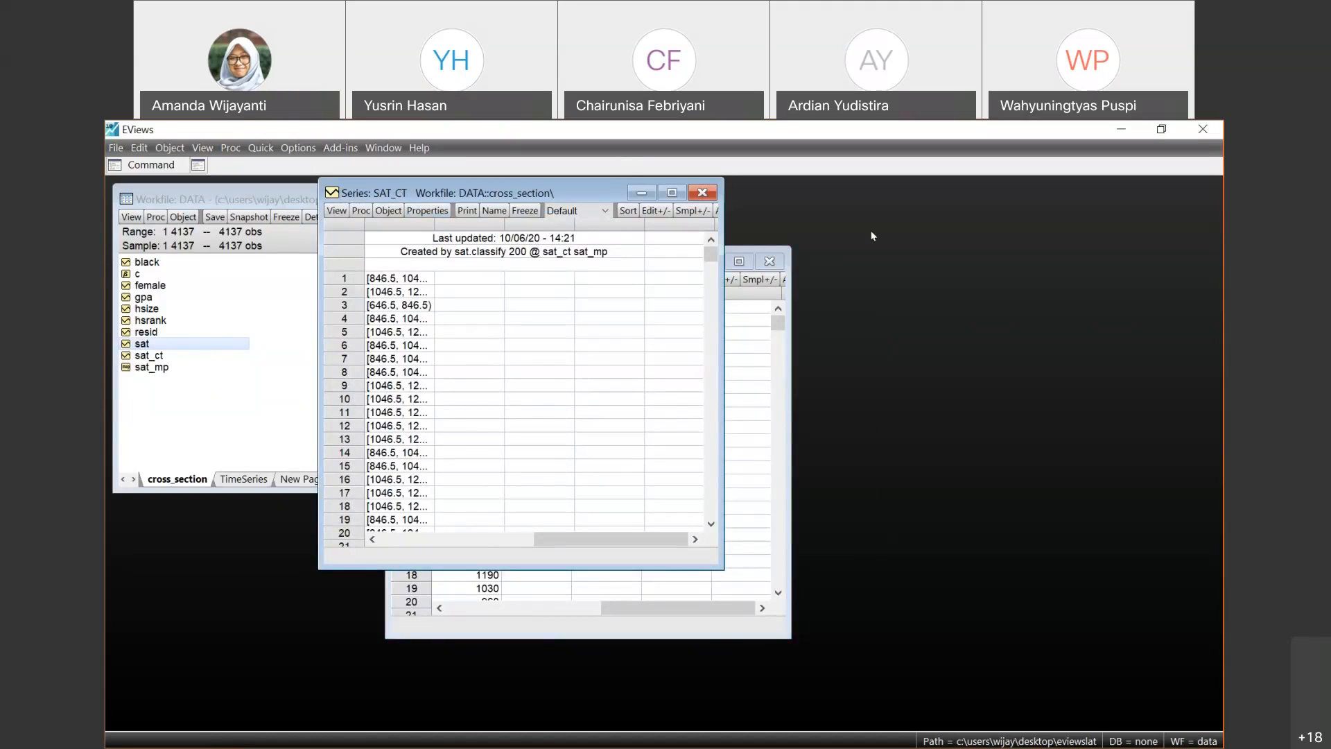
- Compare the classified SAT_CT series side by side with the original SAT values and close the SAT_CT window
left_click_drag(397, 192, 802, 320)
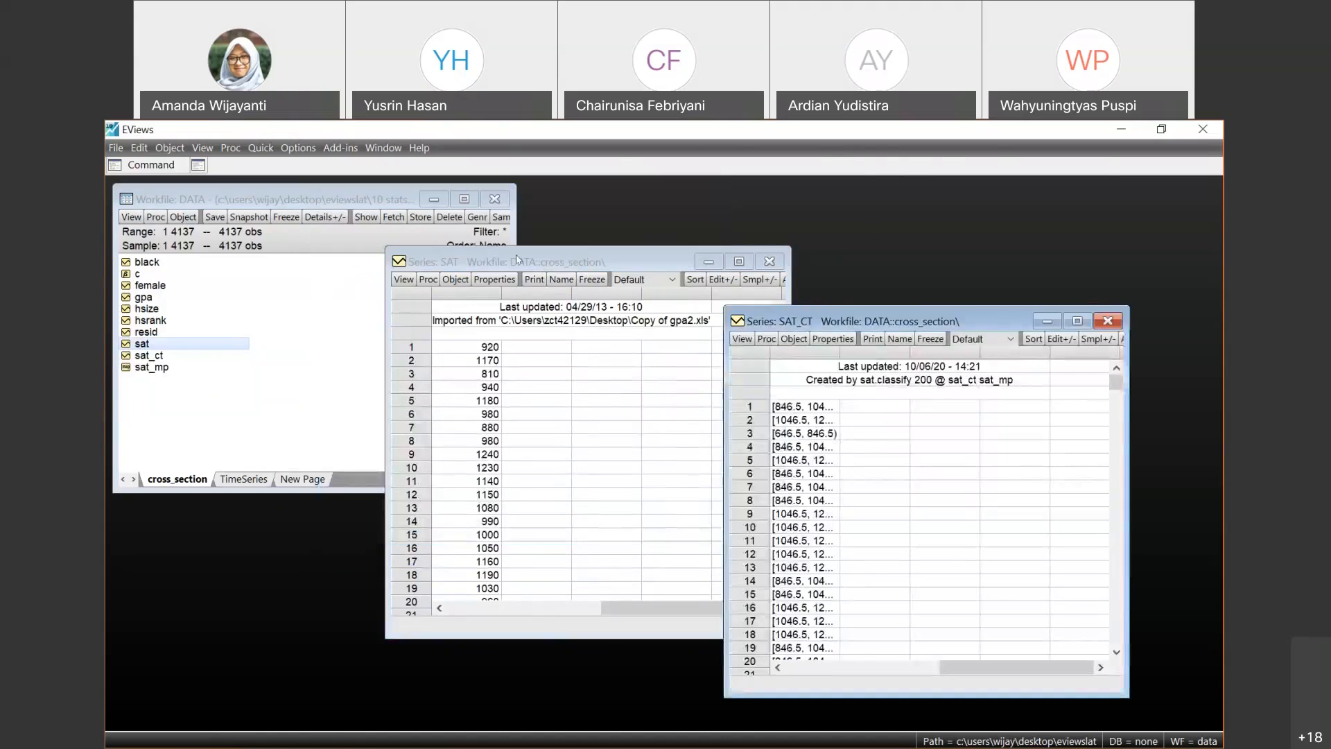
left_click(517, 256)
left_click(806, 322)
left_click(1112, 323)
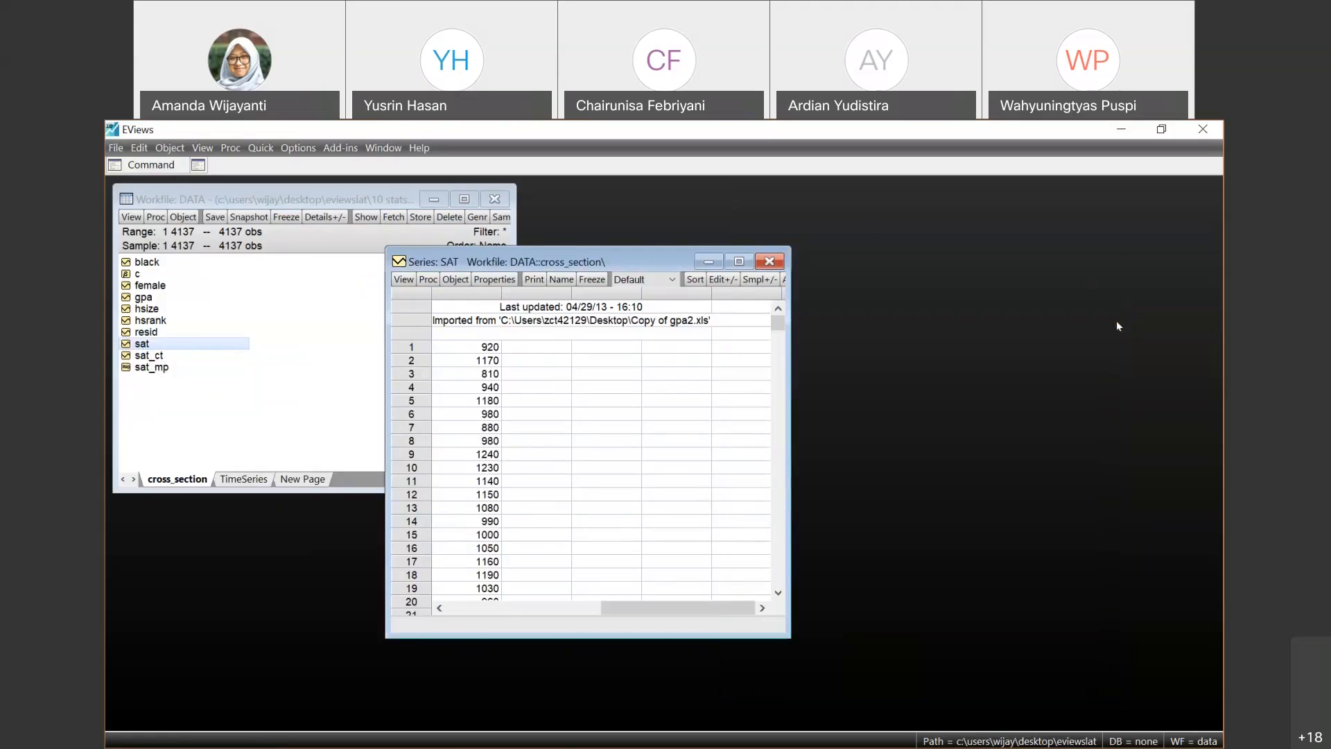
- Generate a first-difference series from SAT with the equation sat1=d(sat) over the full sample
left_click(428, 280)
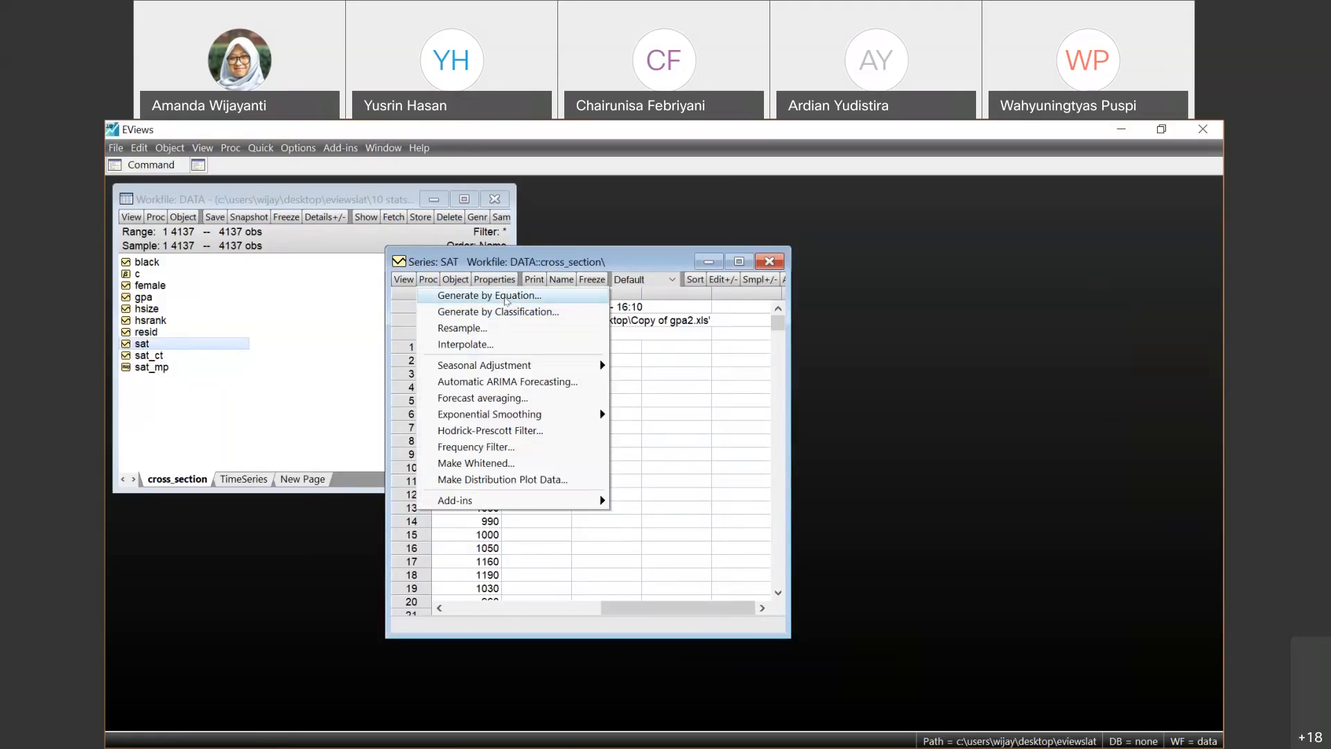
left_click(507, 300)
left_click(500, 385)
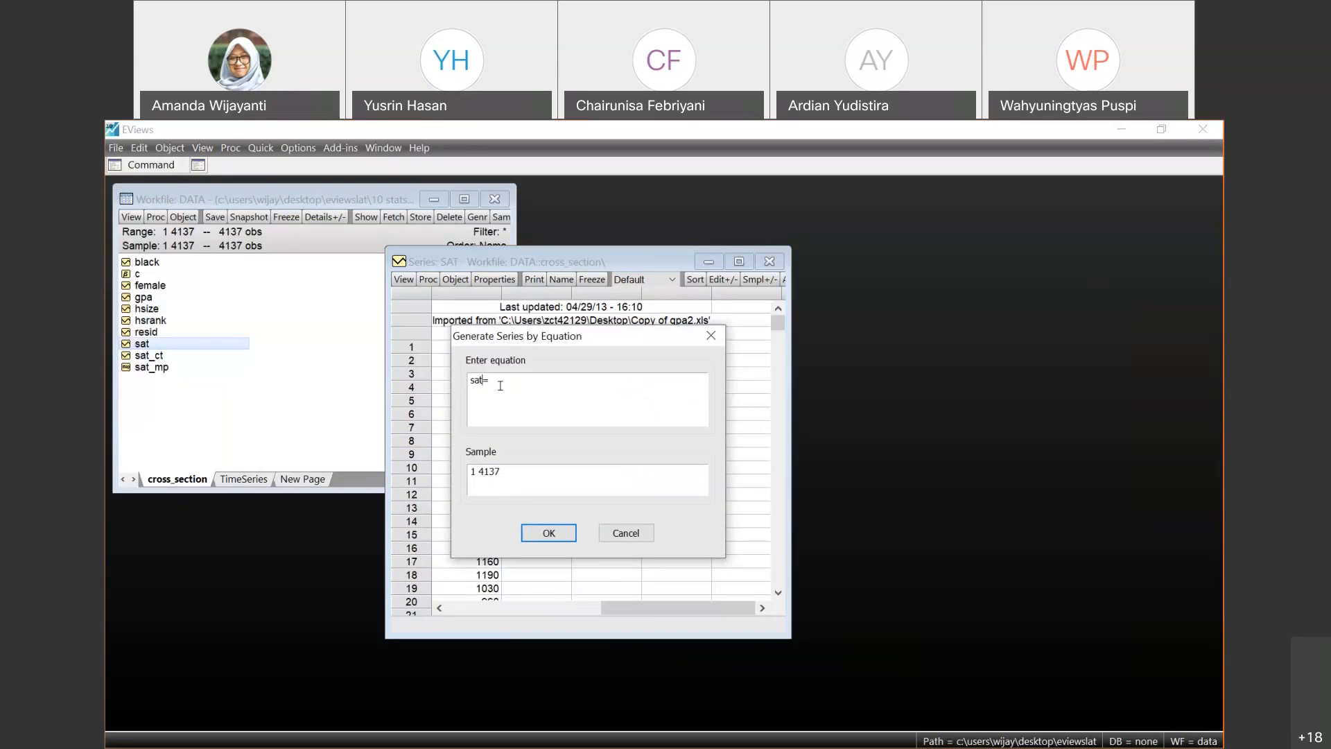
type("1=d(sat)")
left_click(549, 527)
- Open sat1, compare its differences side by side with the SAT values, and close the sat1 window
double_click(144, 355)
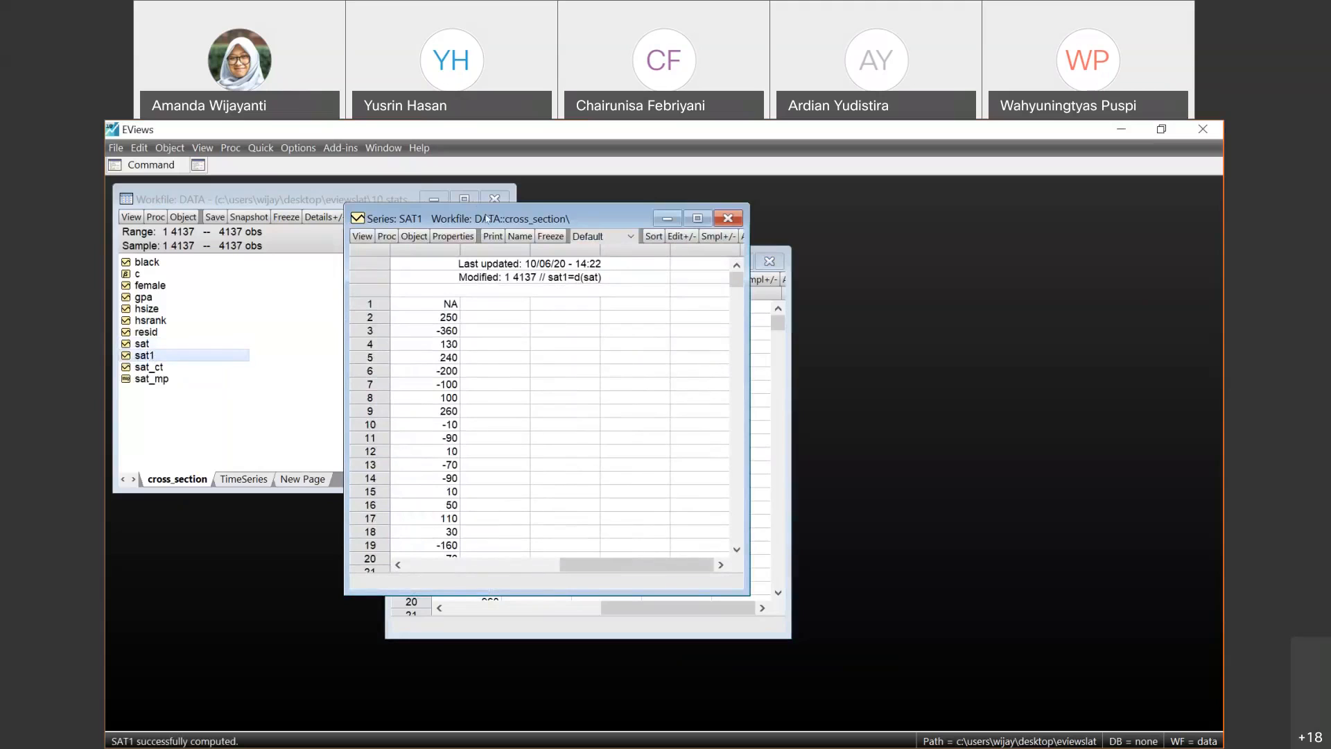
left_click_drag(486, 217, 752, 259)
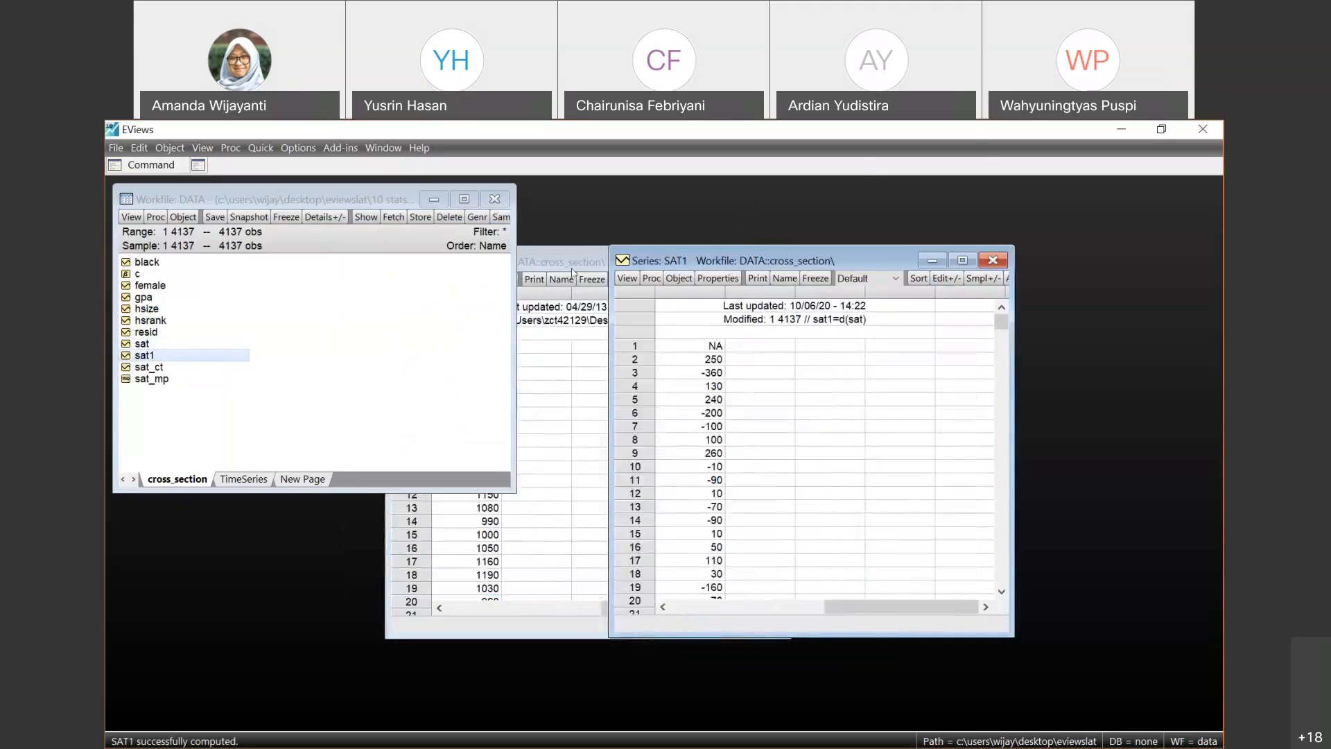
left_click(573, 257)
left_click(843, 257)
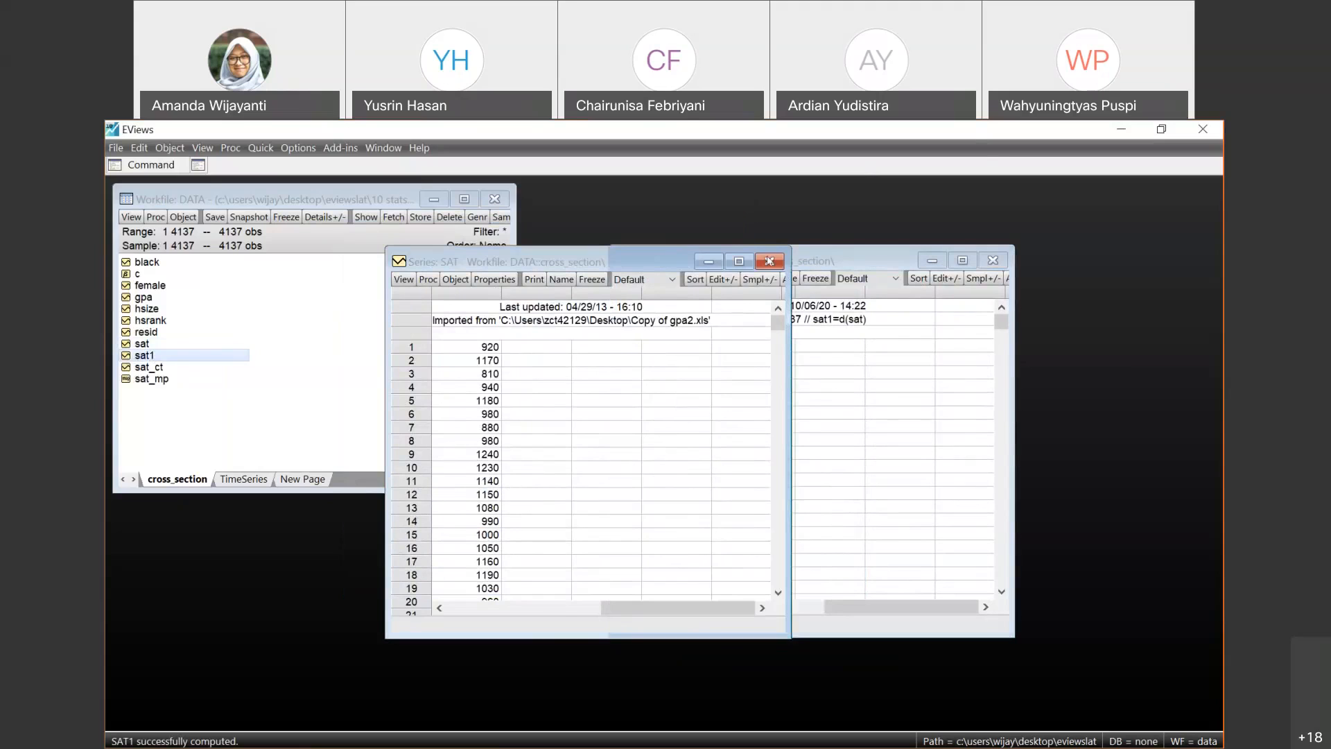
left_click_drag(842, 256, 768, 261)
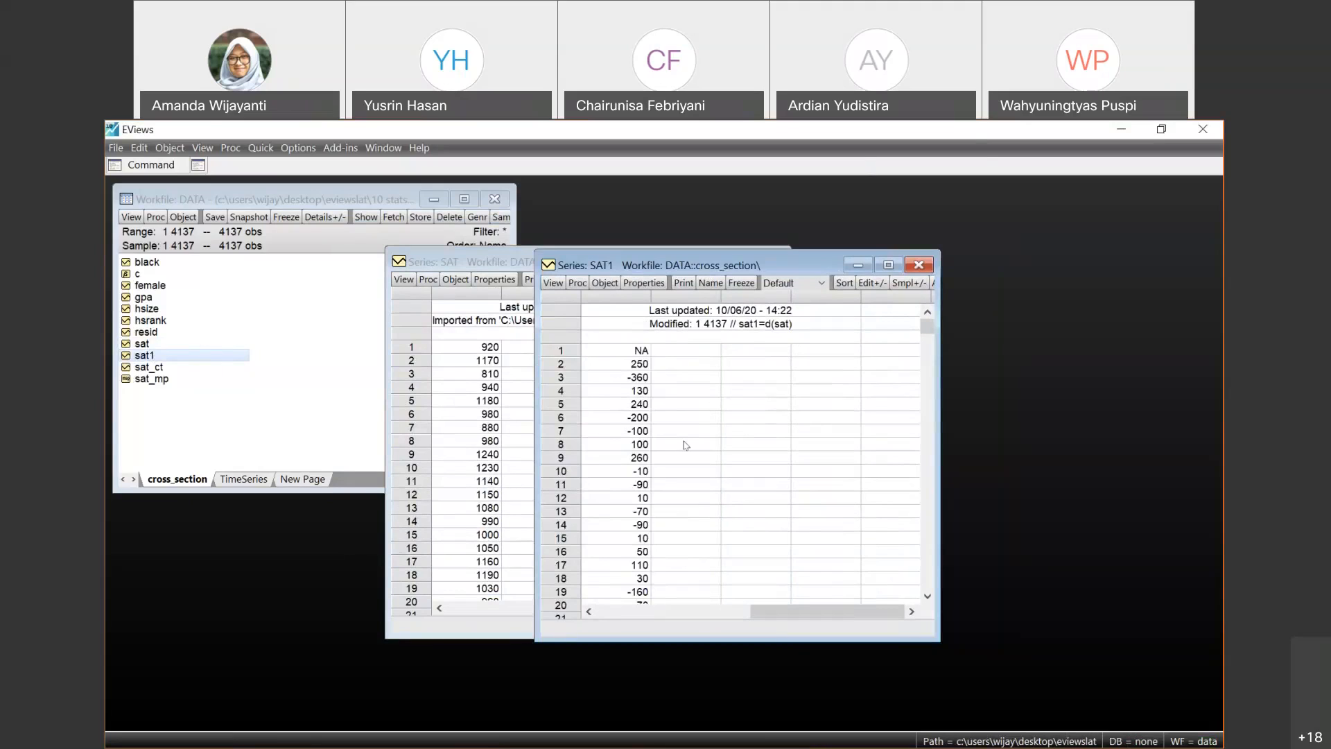
left_click(918, 264)
- Close the SAT series window and open the cpi series on the TimeSeries page
left_click(238, 481)
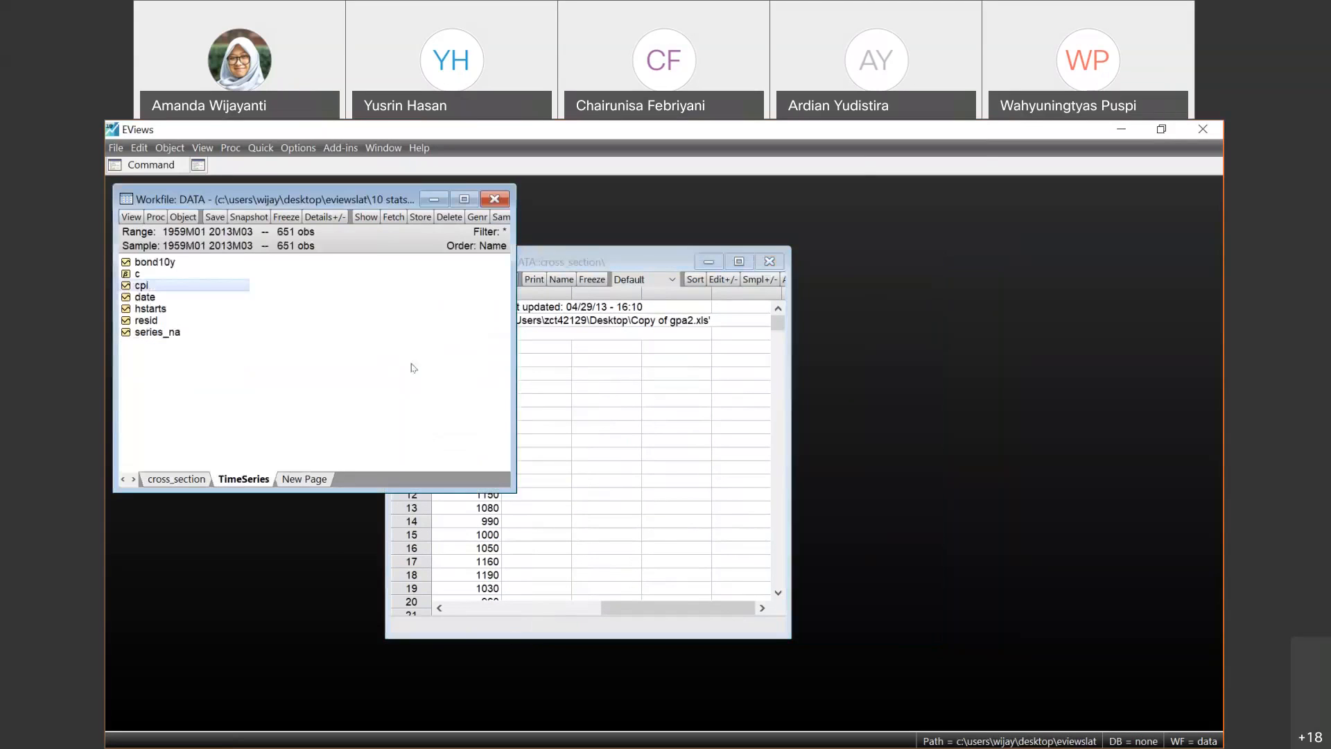
left_click(721, 257)
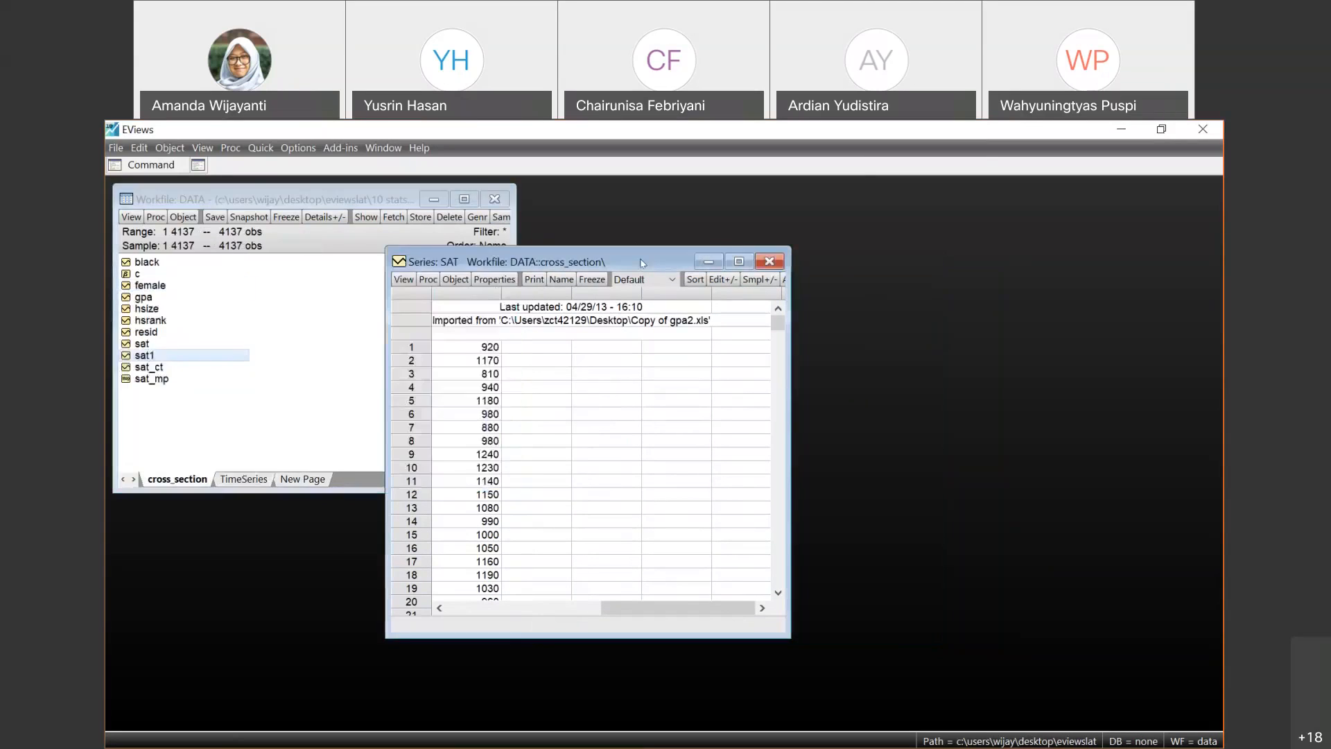
left_click(770, 262)
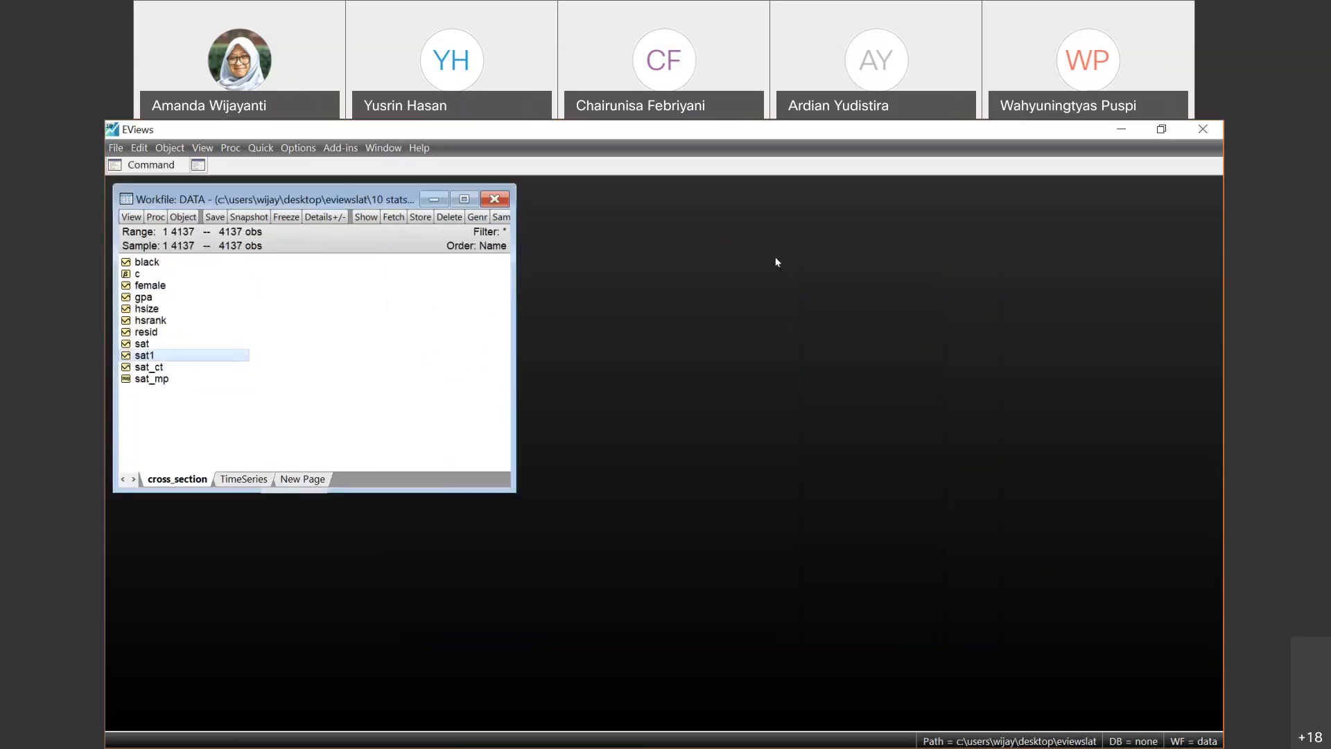
left_click(250, 479)
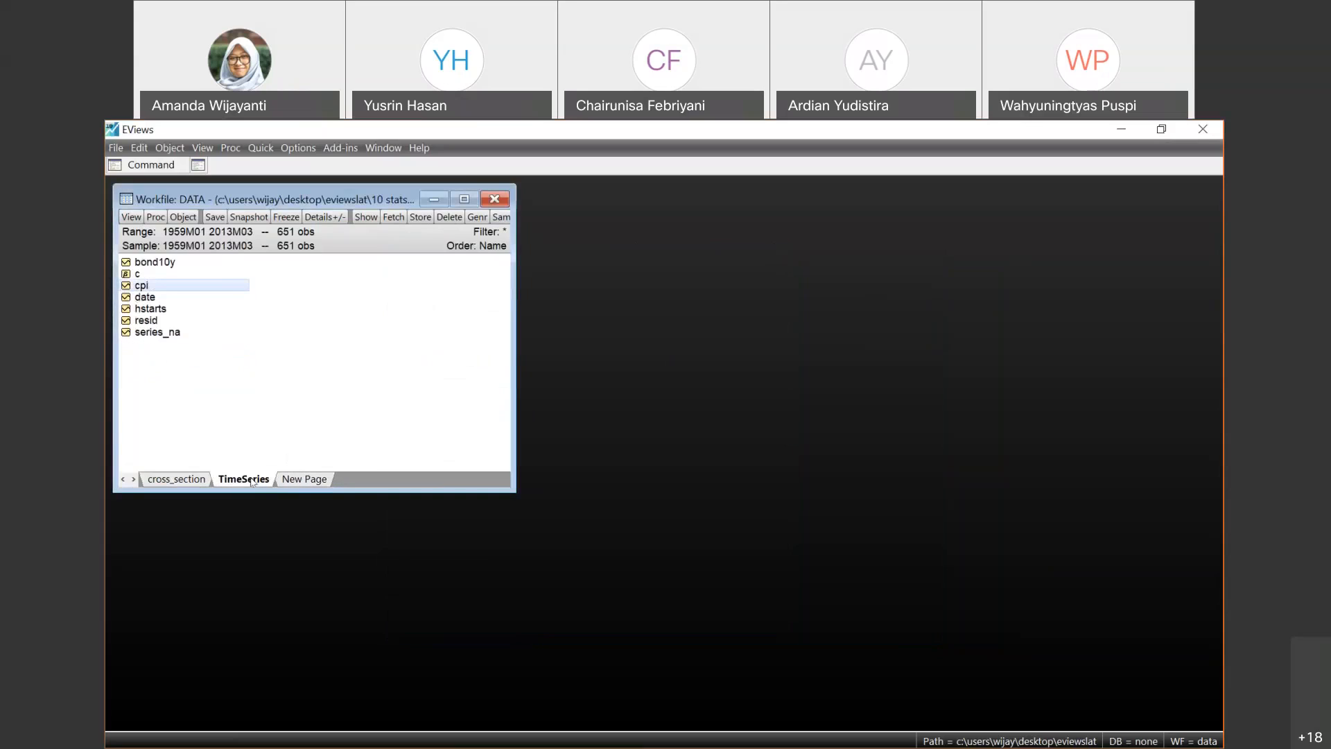
double_click(142, 286)
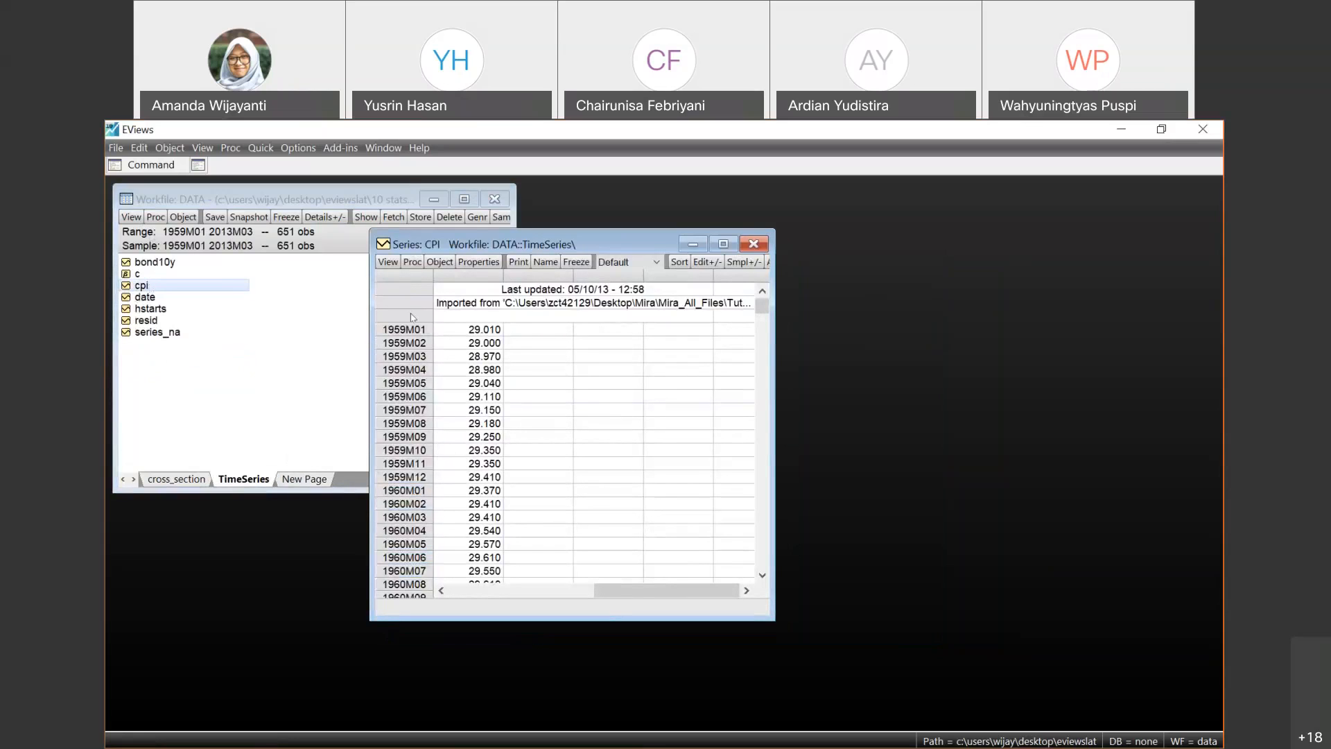
- Begin generating a series by equation from CPI and name the new series cpi1st
left_click(412, 261)
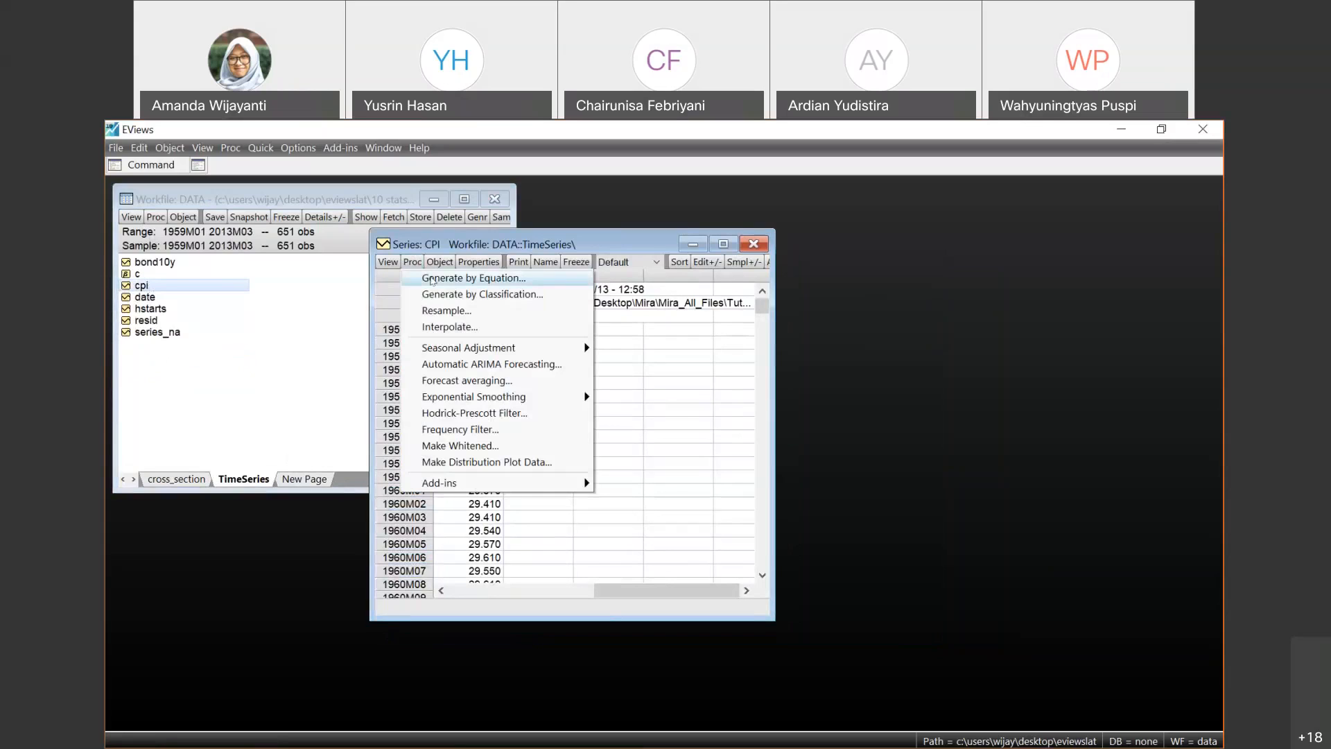
left_click(431, 278)
left_click(522, 363)
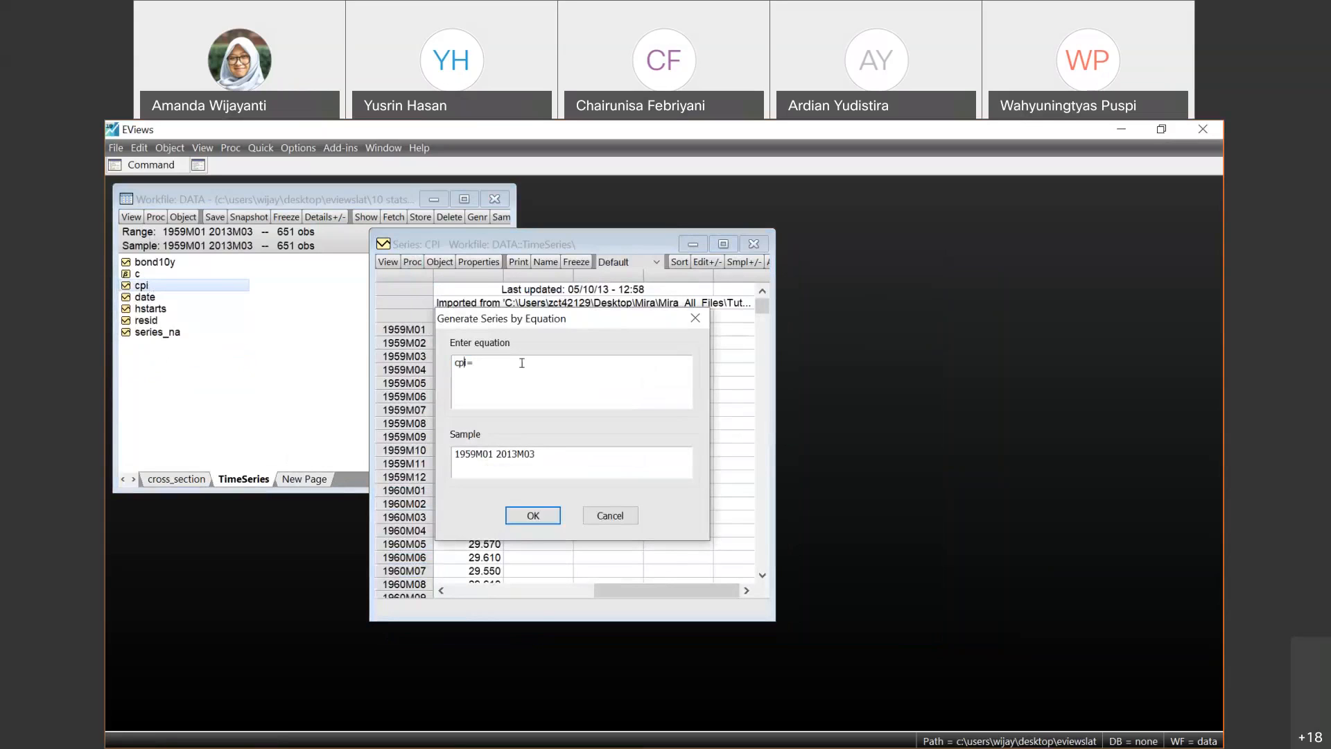
type("_d")
key("BackSpace")
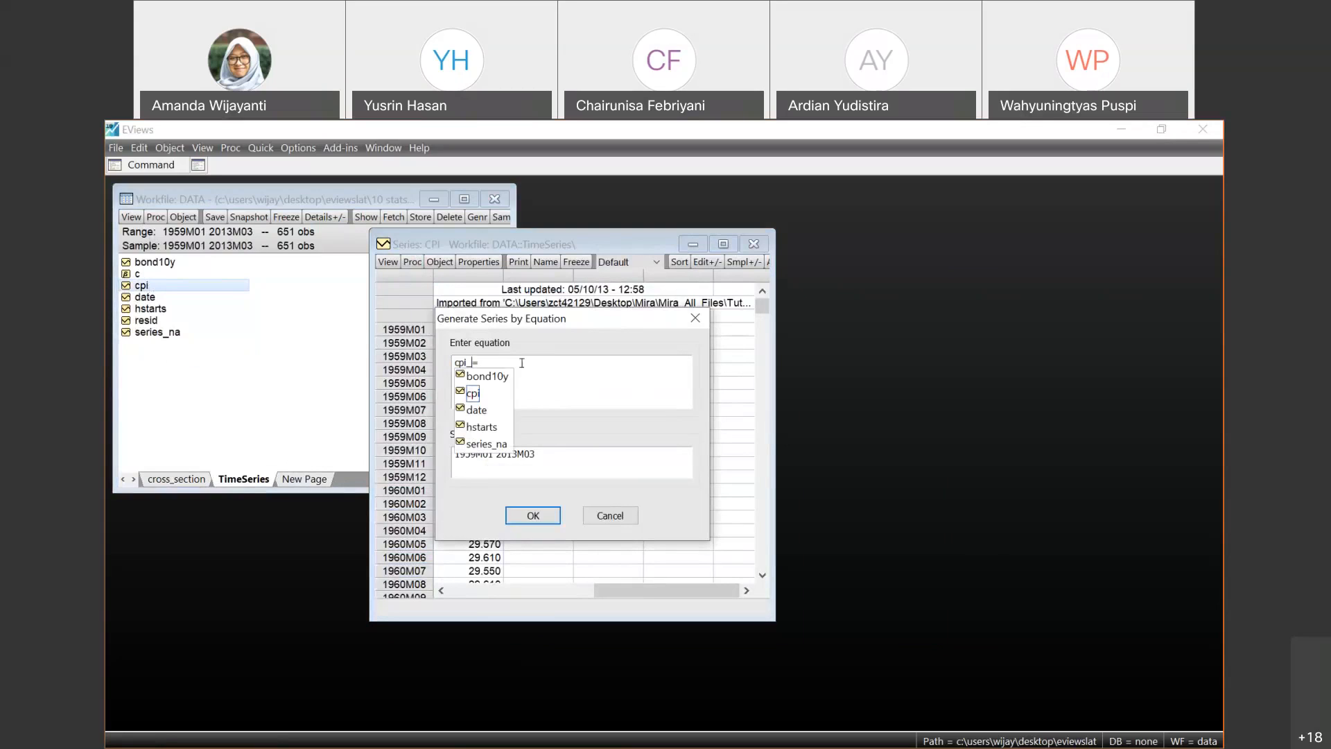
key("BackSpace")
type("1st")
key("End")
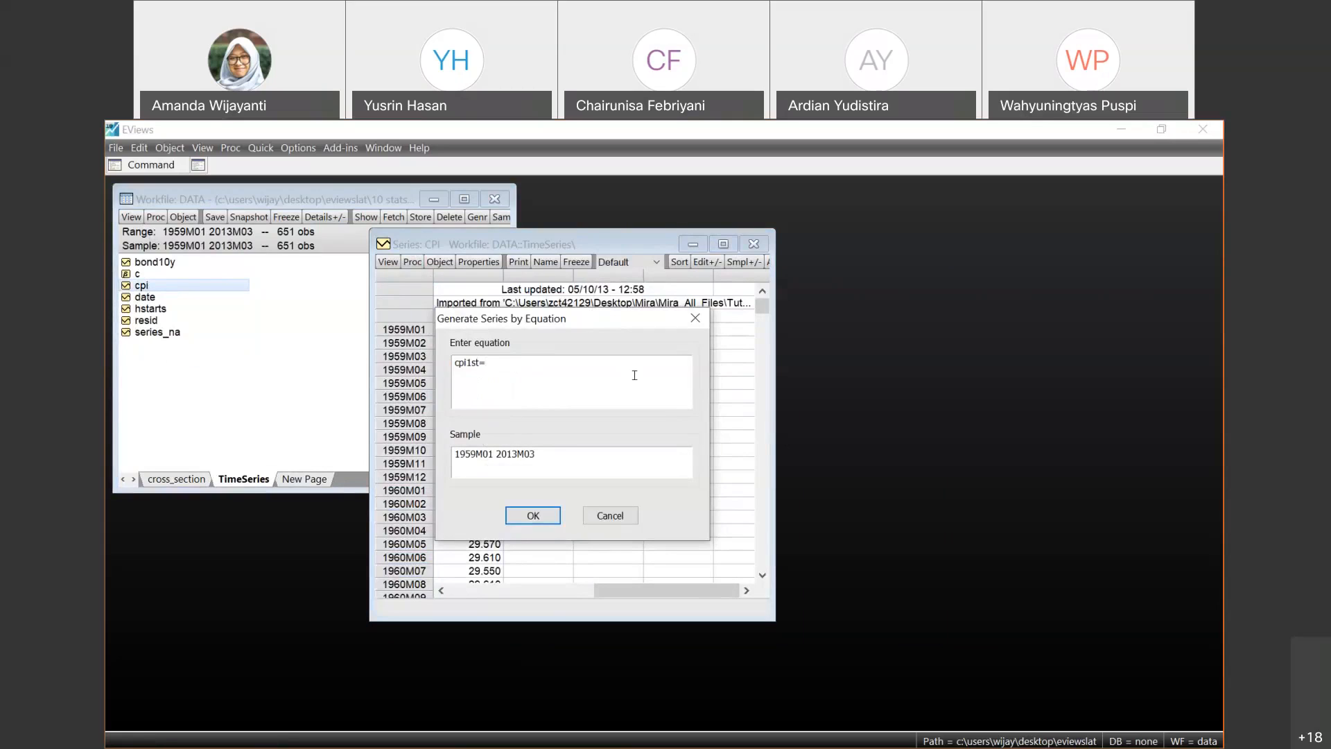
- Define the cpi1st equation as d(cpi) and generate the series for the sample 1959M01 2013M03
type("date(")
key("BackSpace")
key("BackSpace")
key("BackSpace")
key("BackSpace")
type("(cpi)")
left_click(531, 516)
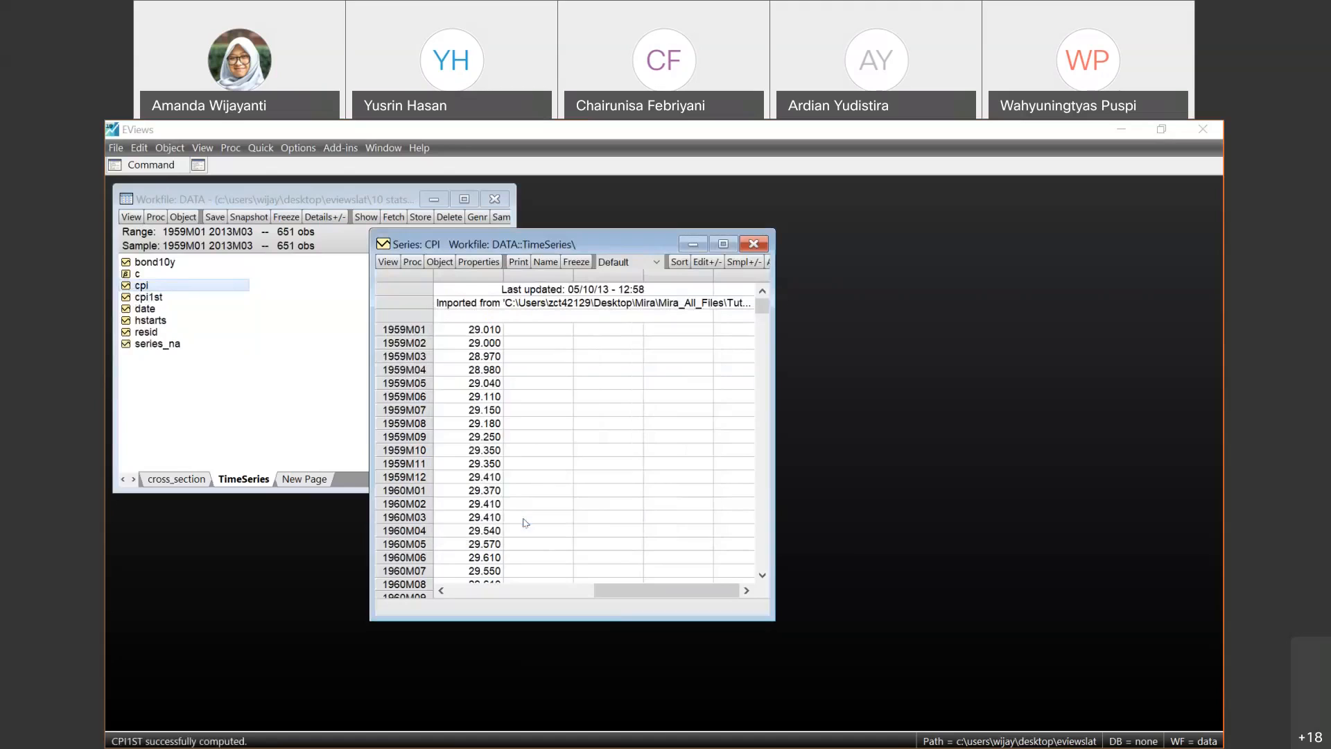
- Open cpi1st, compare it side by side with the CPI values, and close the cpi1st window
double_click(147, 298)
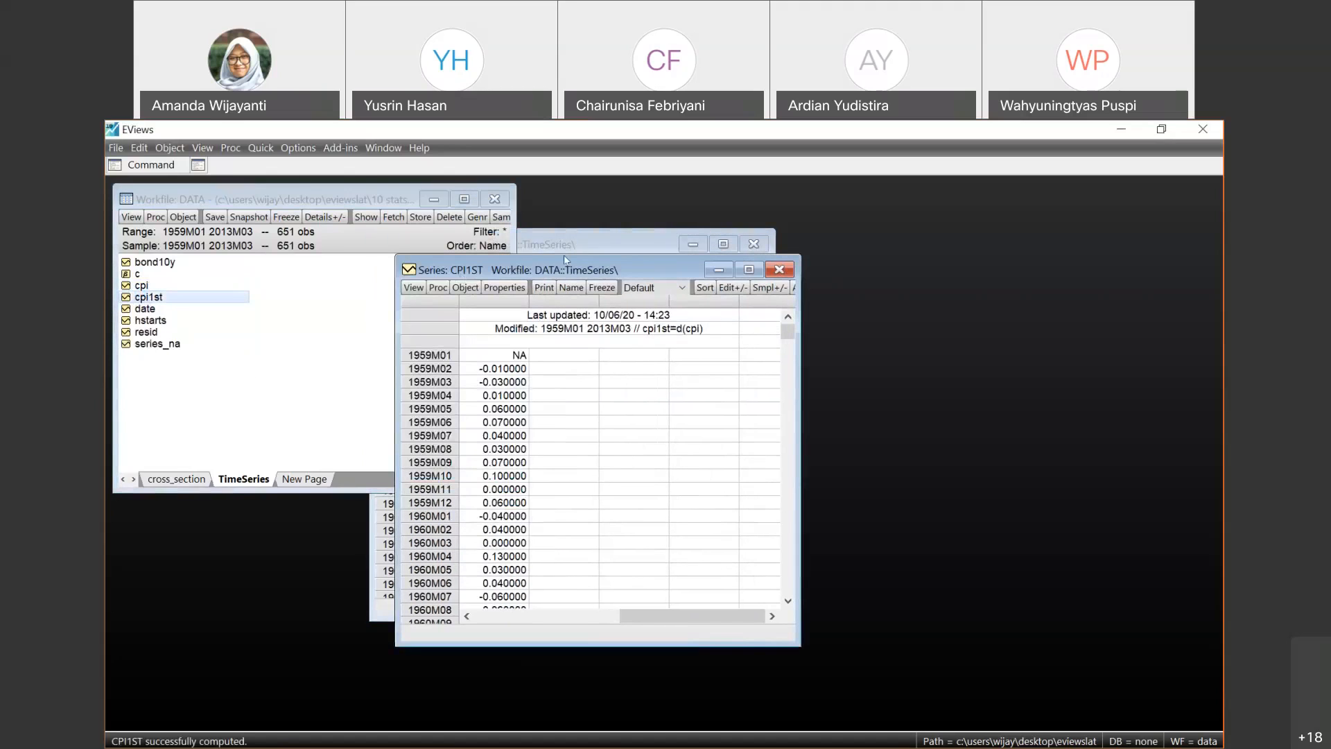
left_click_drag(508, 263, 699, 236)
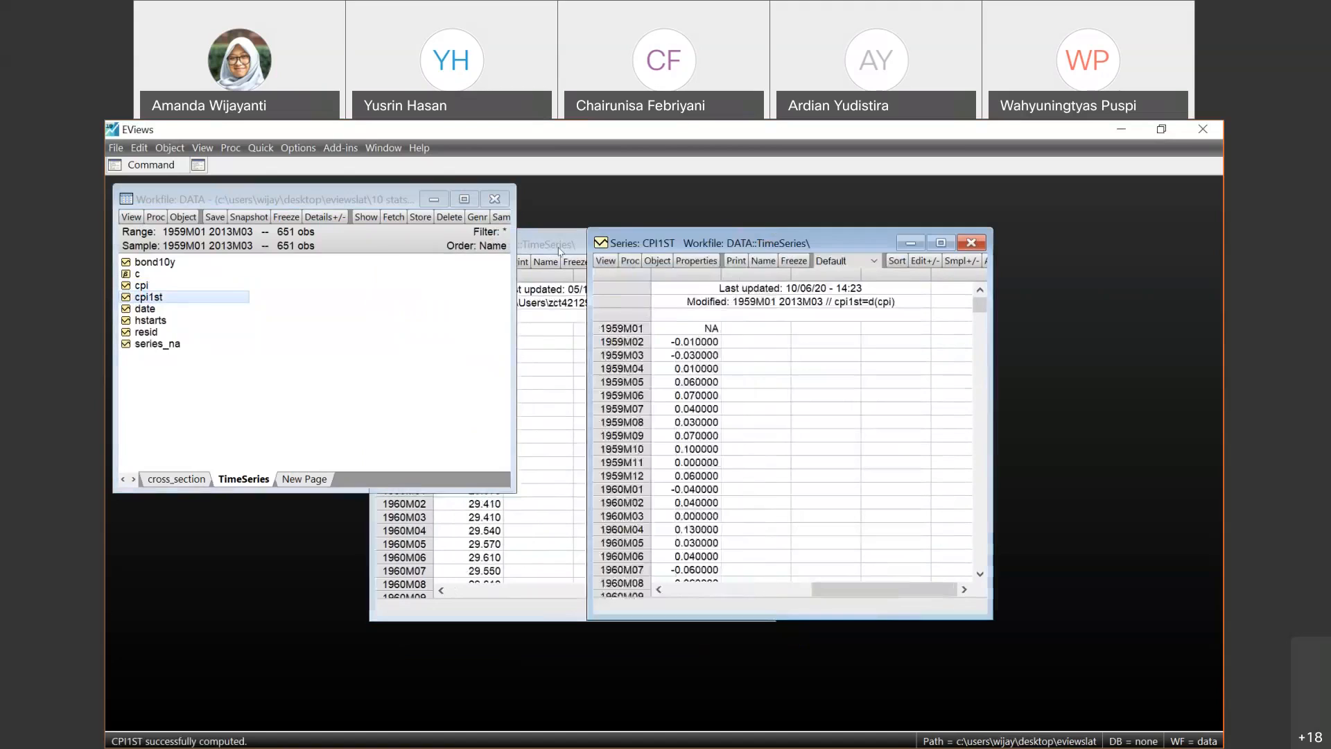
left_click(558, 246)
mouse_move(811, 245)
left_mouse_down()
mouse_move(825, 251)
mouse_move(790, 244)
left_mouse_up()
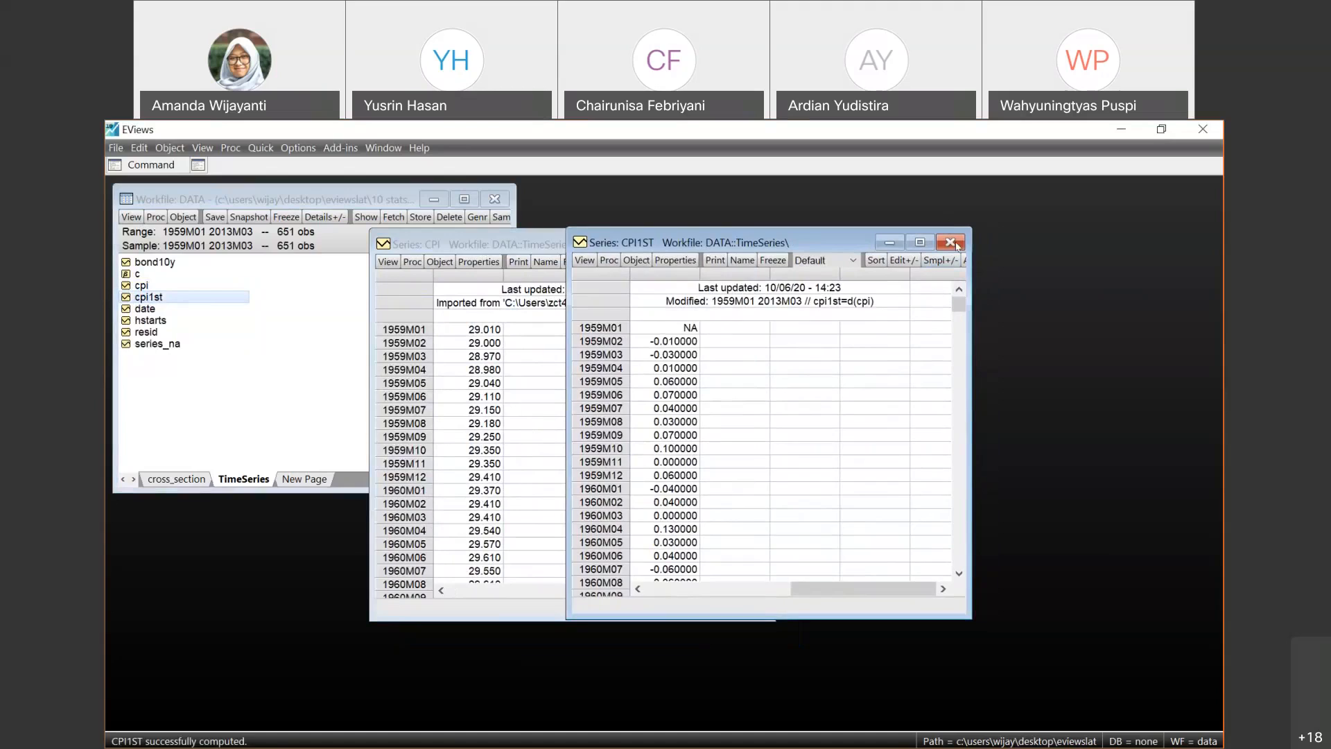
left_click(950, 243)
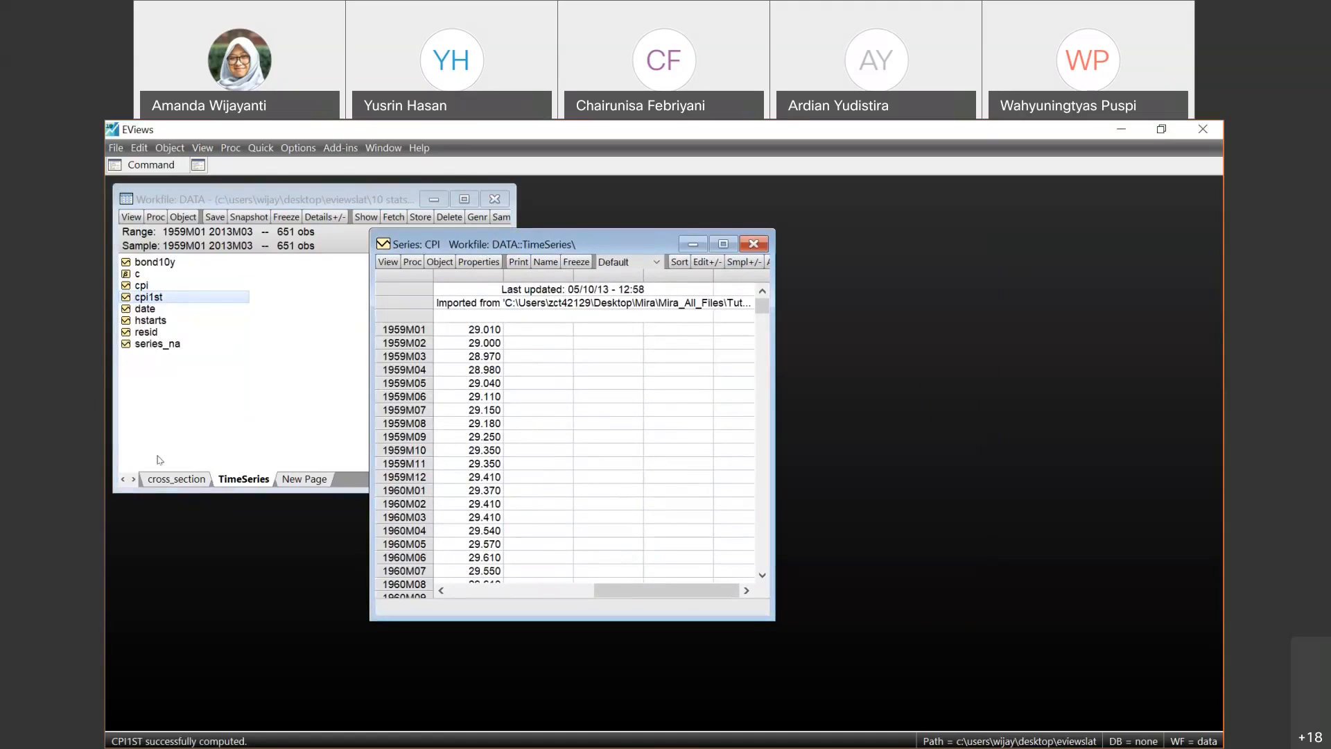
- Open the gpa series on the cross_section page, review its available procedures, and close it
left_click(160, 479)
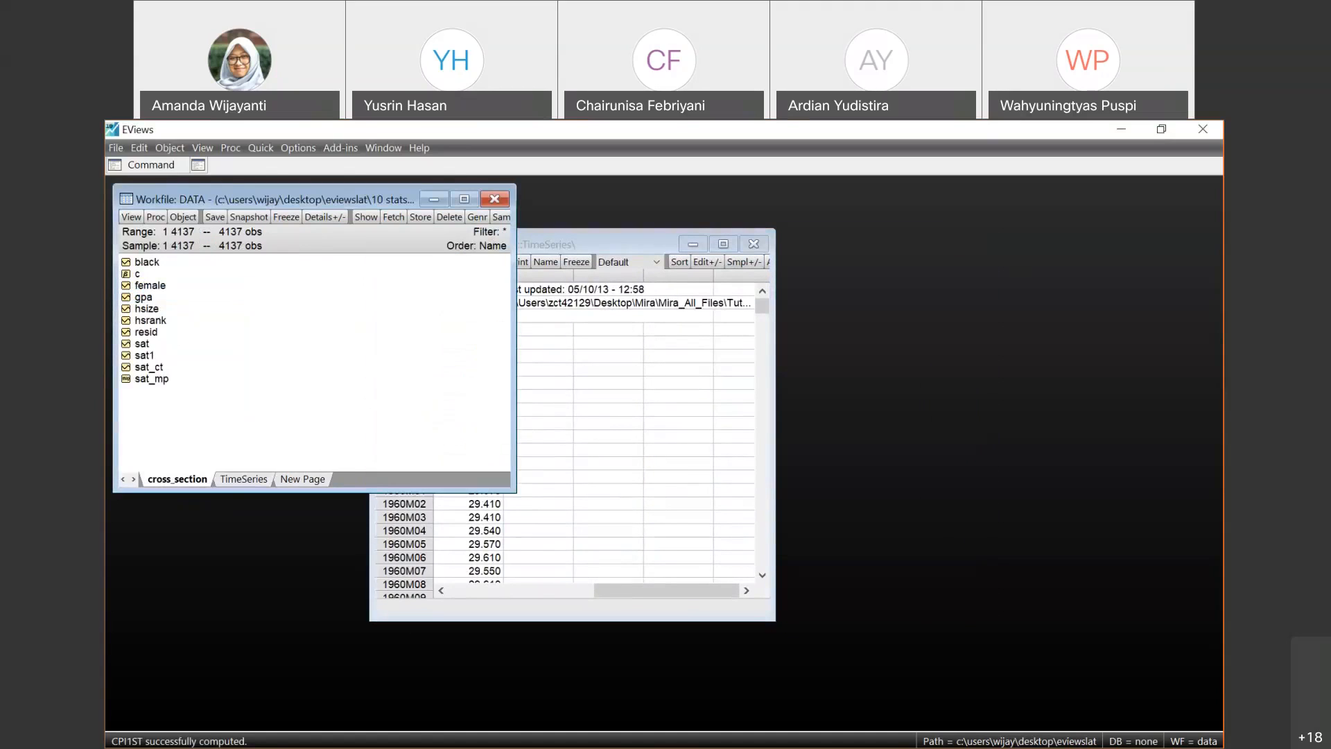
double_click(144, 298)
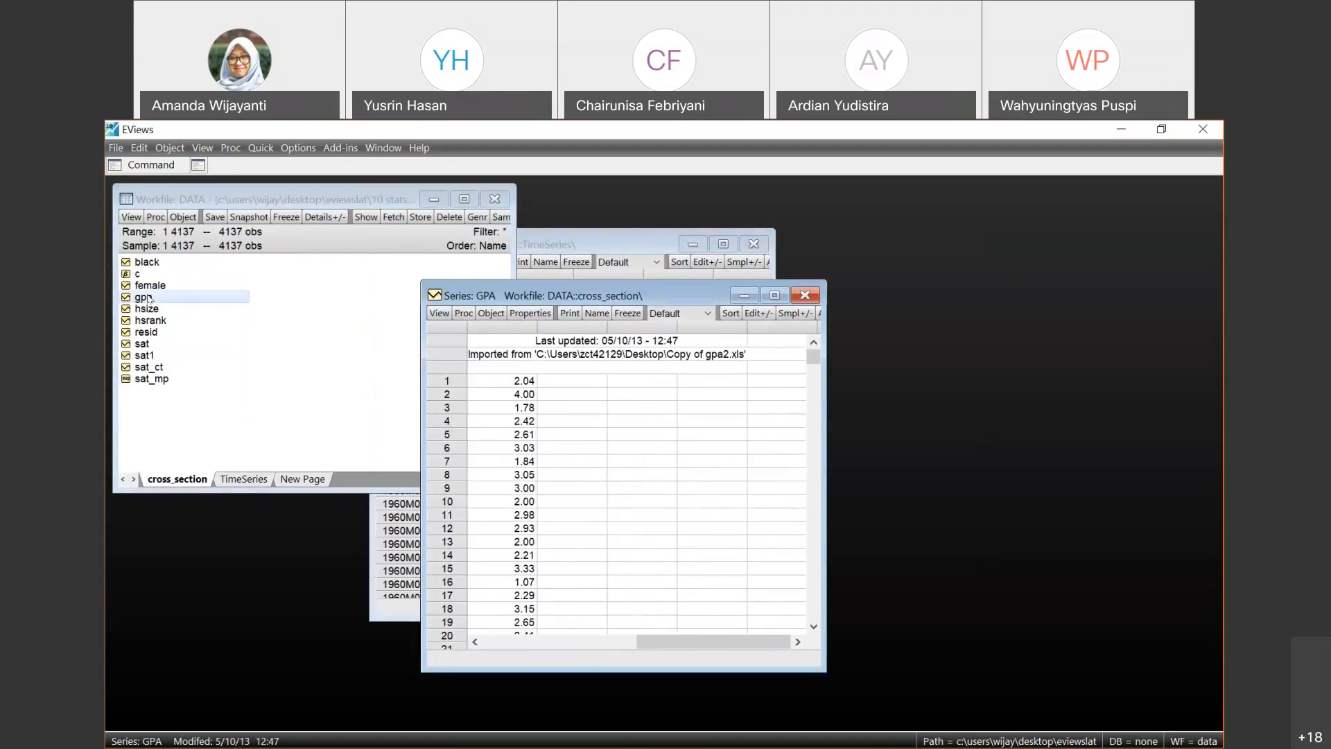
left_click(463, 313)
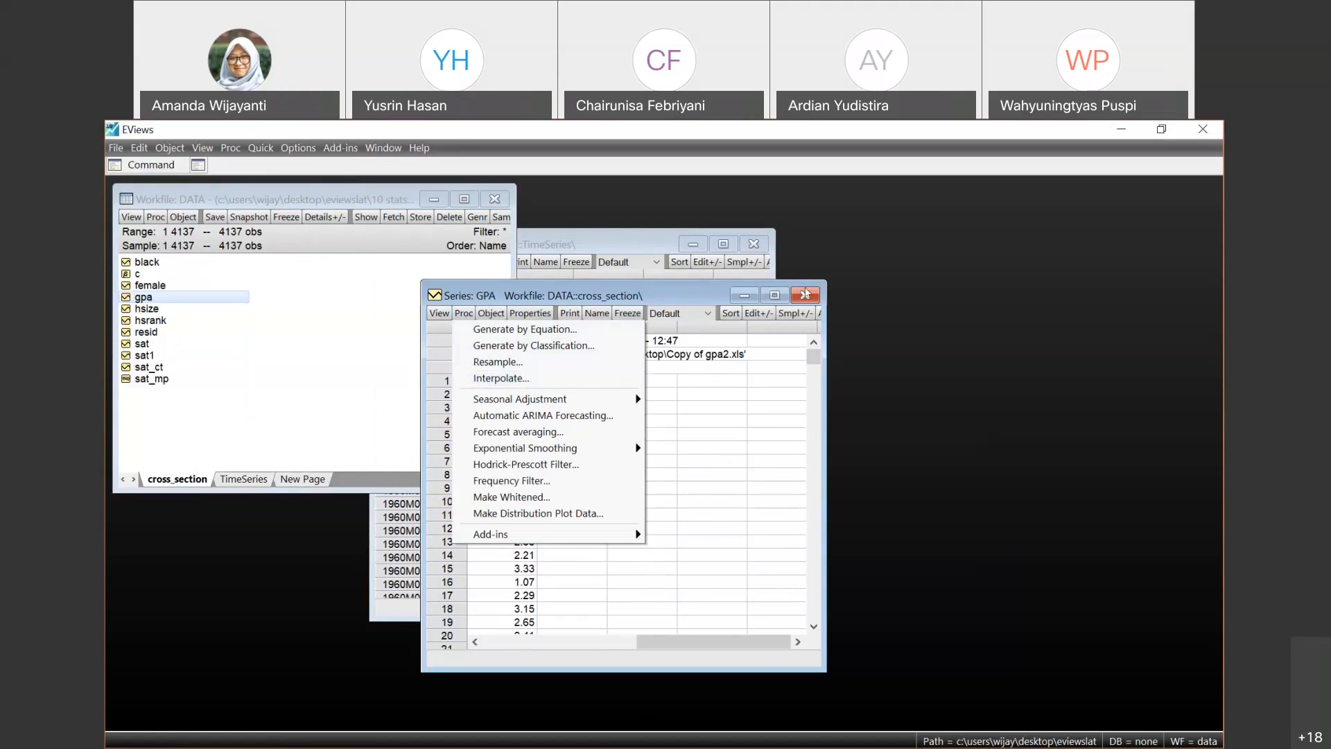
left_click(805, 294)
- Return to the TimeSeries page and close the CPI series window
left_click(229, 480)
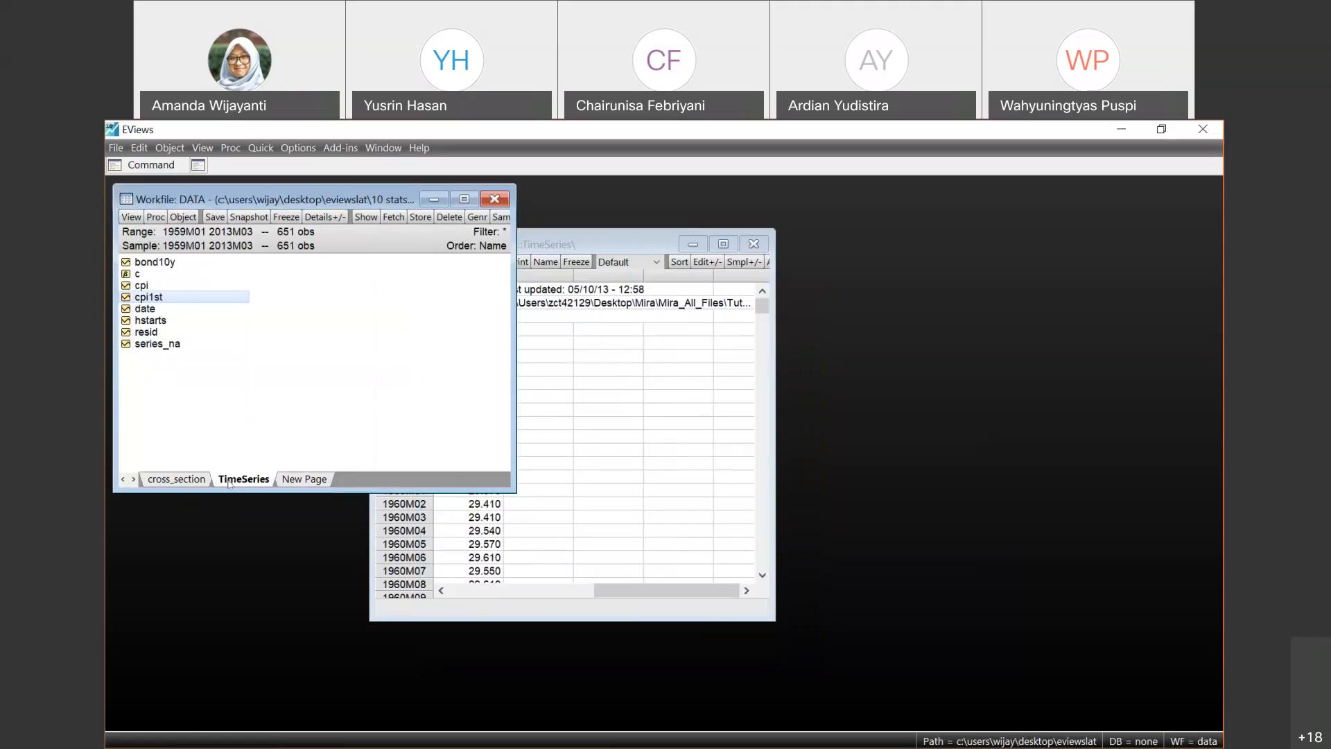
left_click(623, 357)
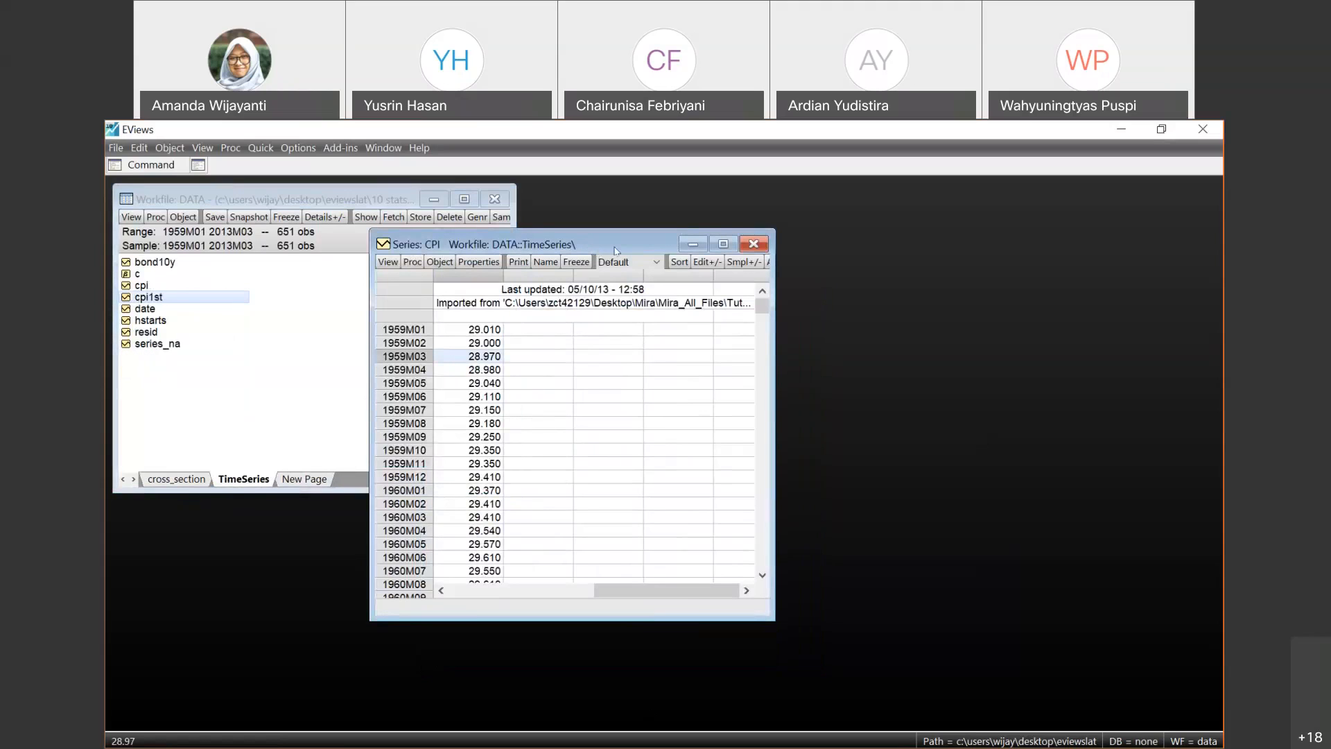
left_click_drag(614, 251, 708, 237)
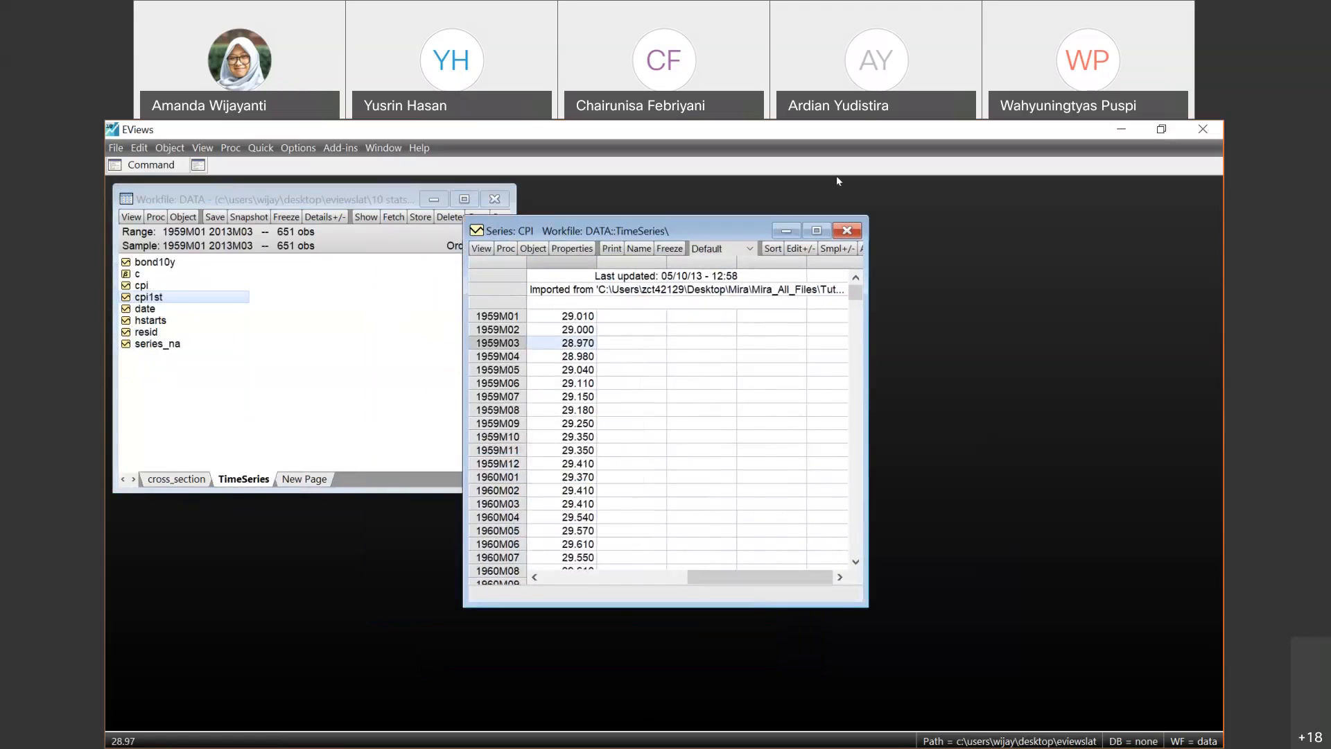
left_click(850, 231)
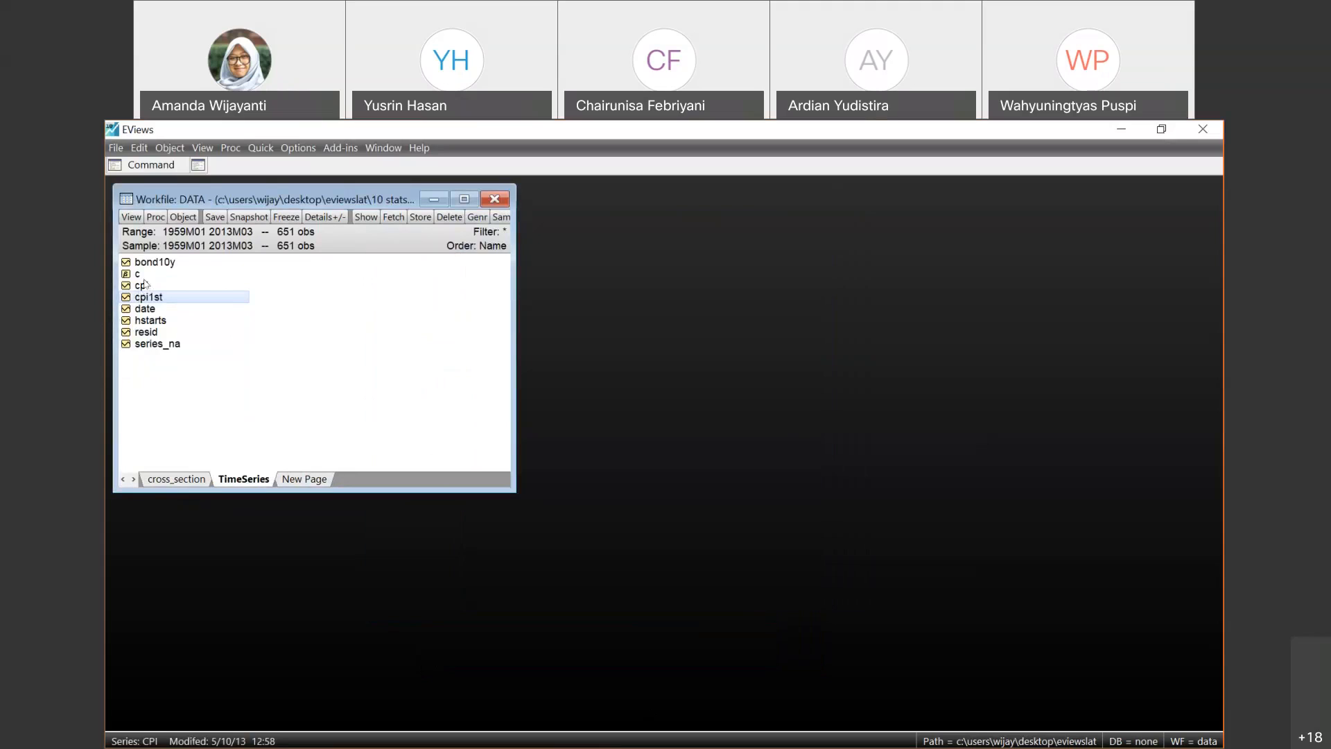
- Open the cpi series and plot its raw data as a basic Line & Symbol graph
double_click(142, 284)
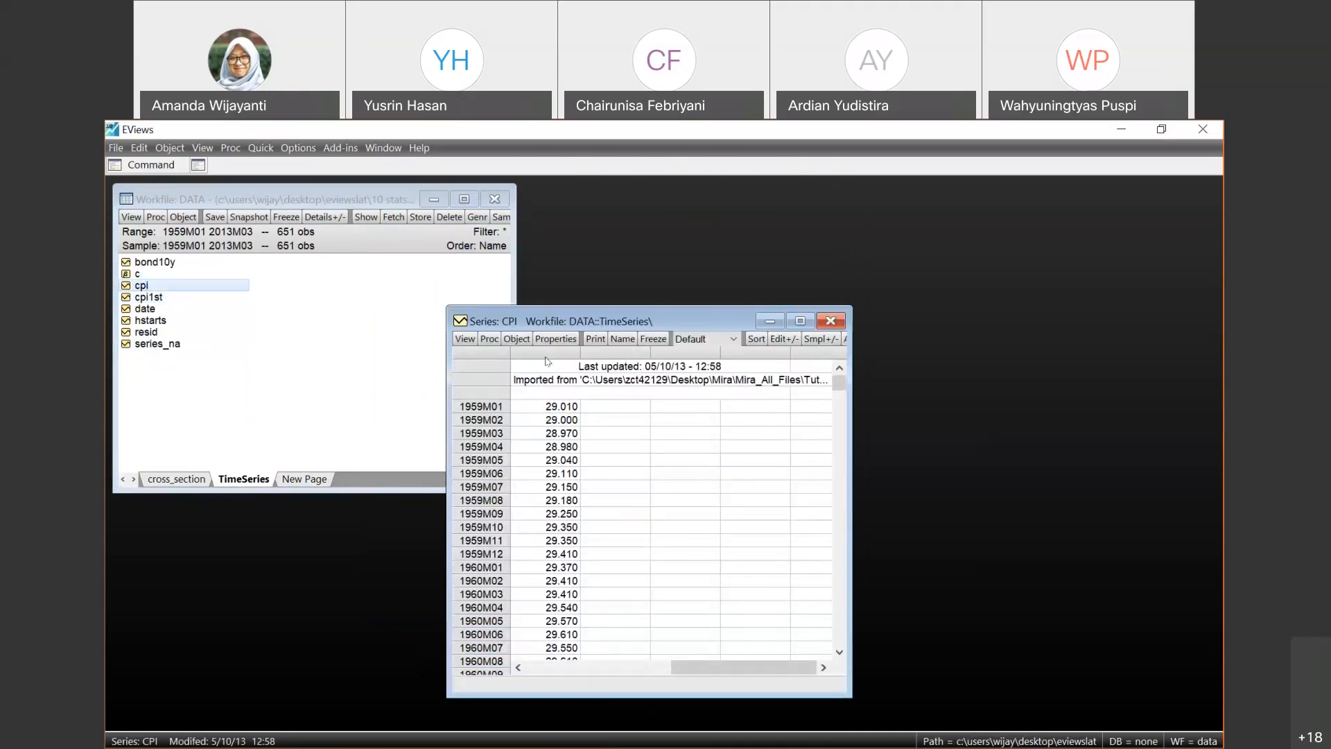
left_click_drag(640, 316, 725, 248)
left_click(575, 270)
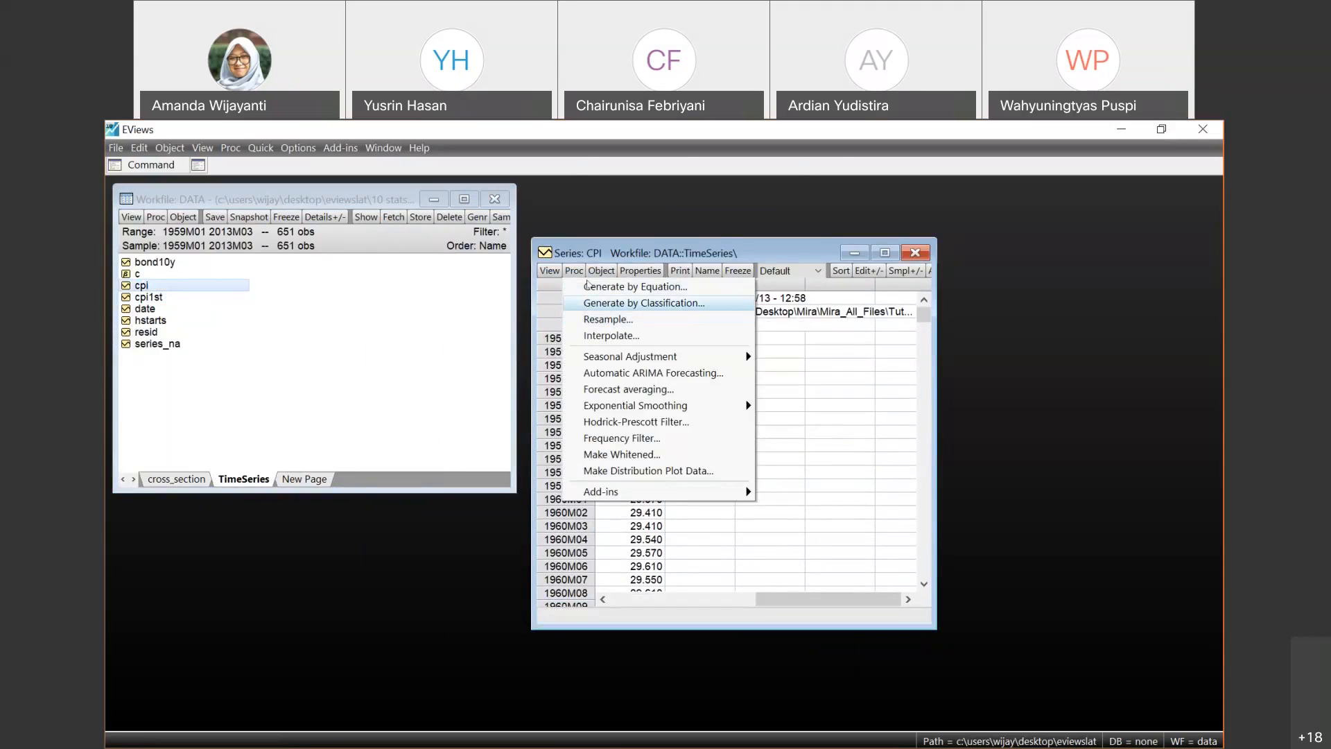
left_click(549, 270)
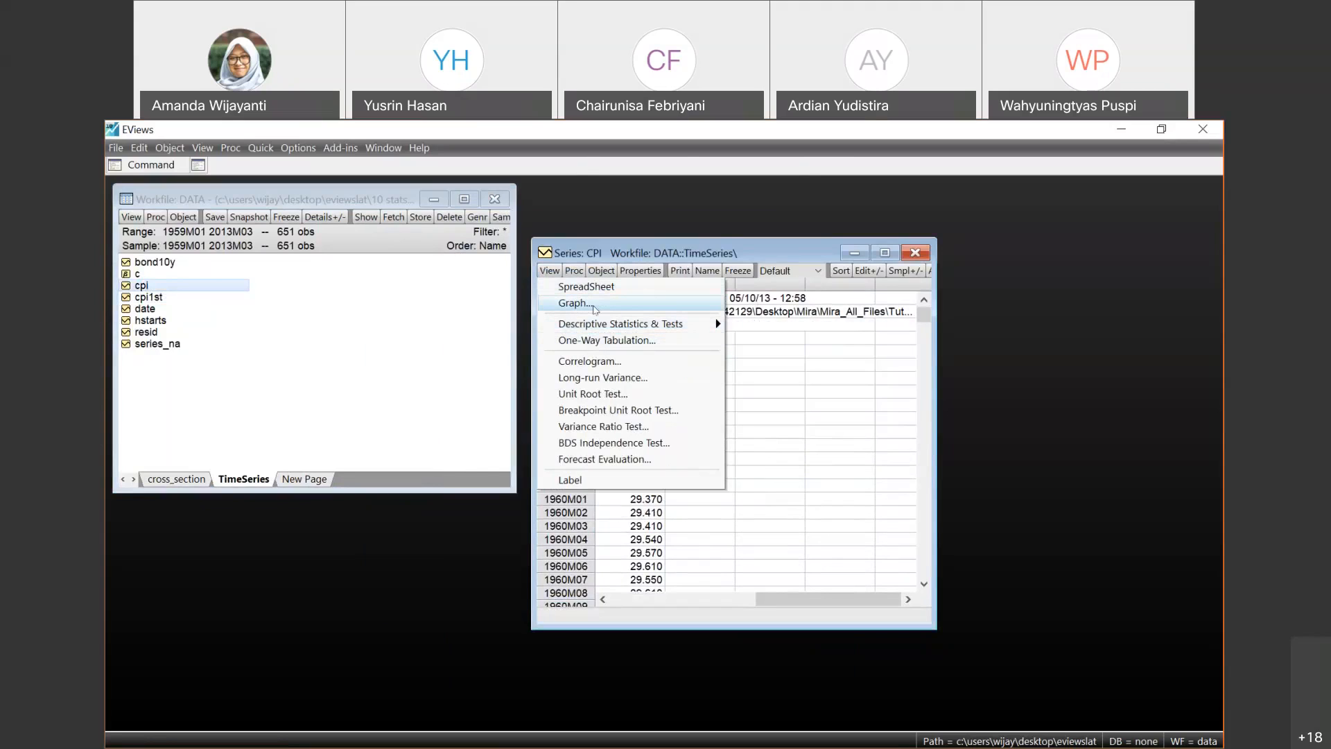
left_click(595, 306)
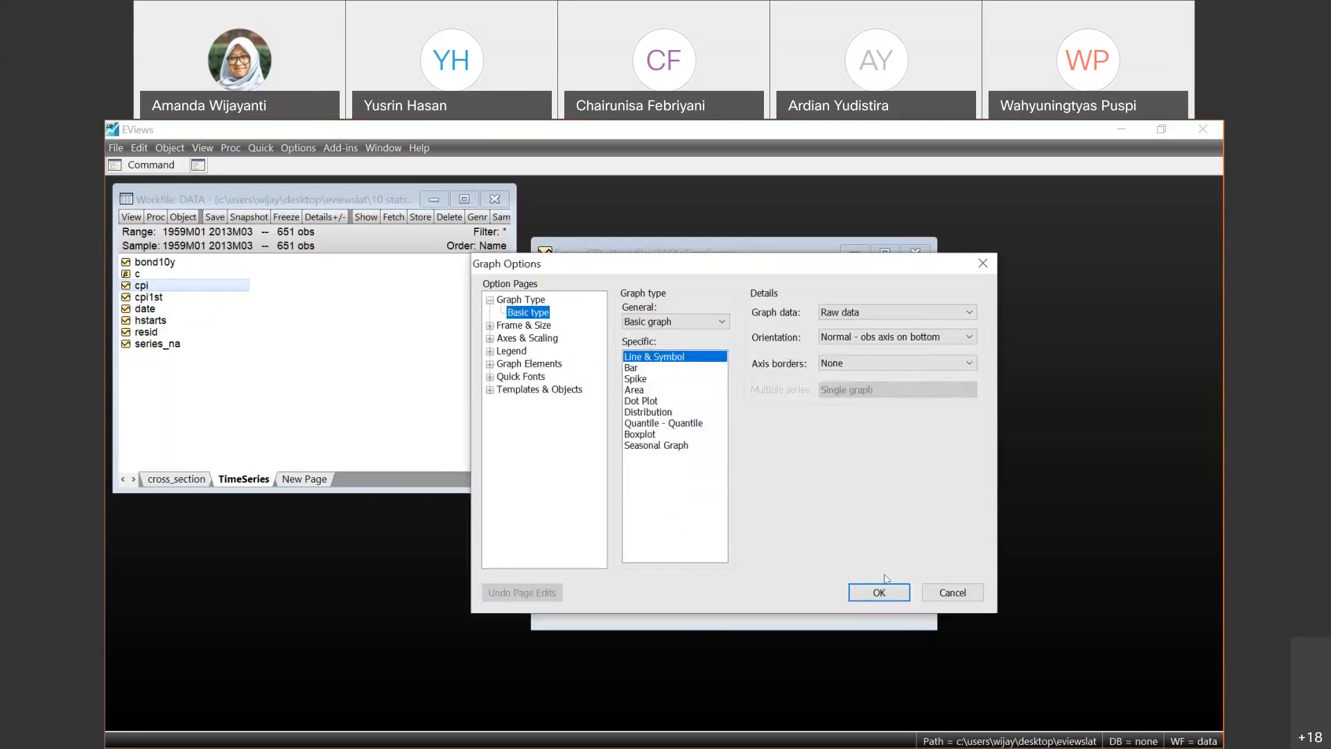
left_click(897, 592)
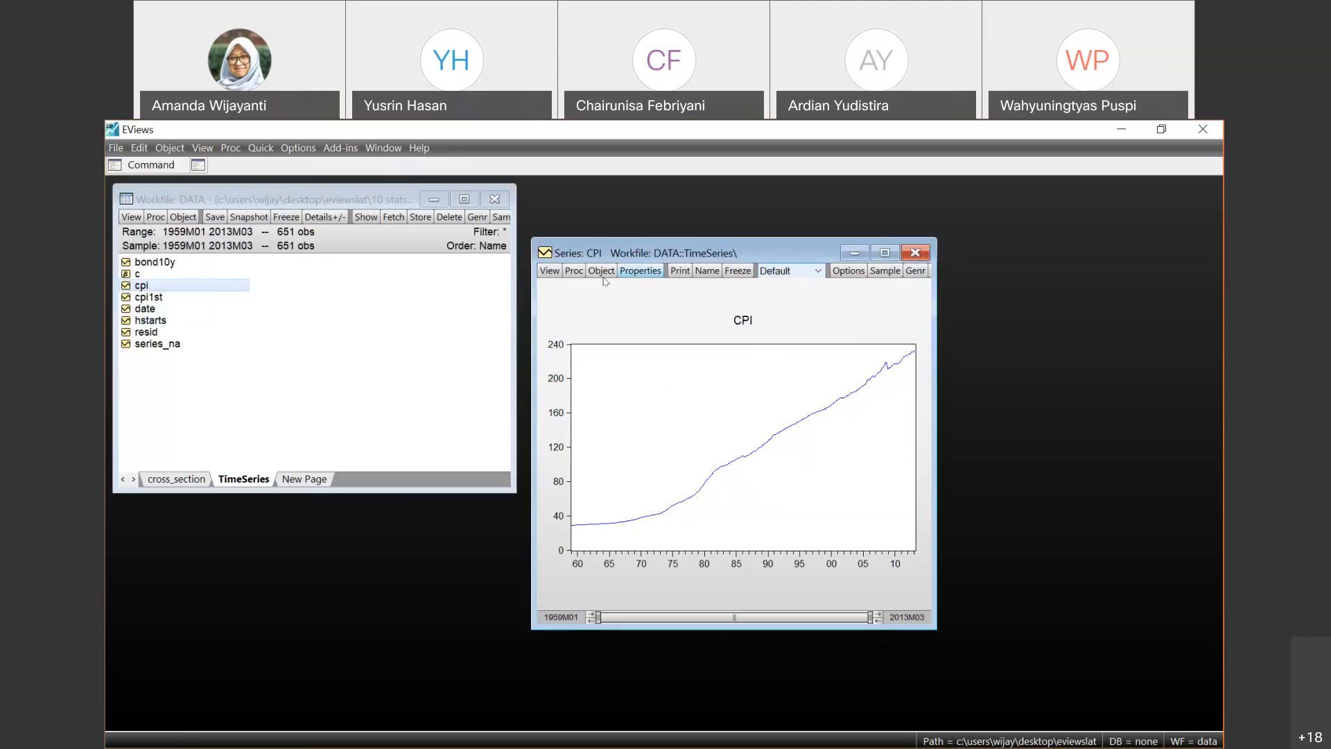
- Return CPI to its spreadsheet view and resample it over 1959m01 2013m03 with *_b as the output series name
left_click(552, 274)
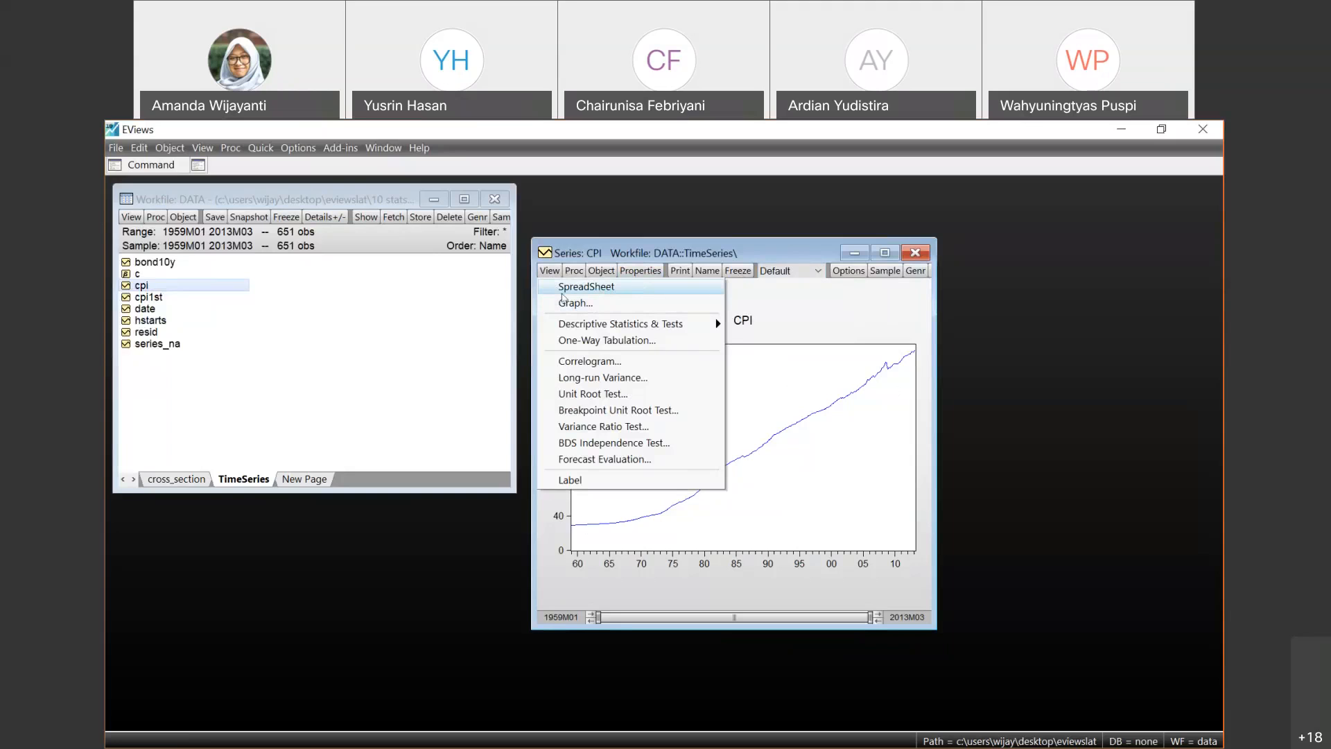
left_click(560, 288)
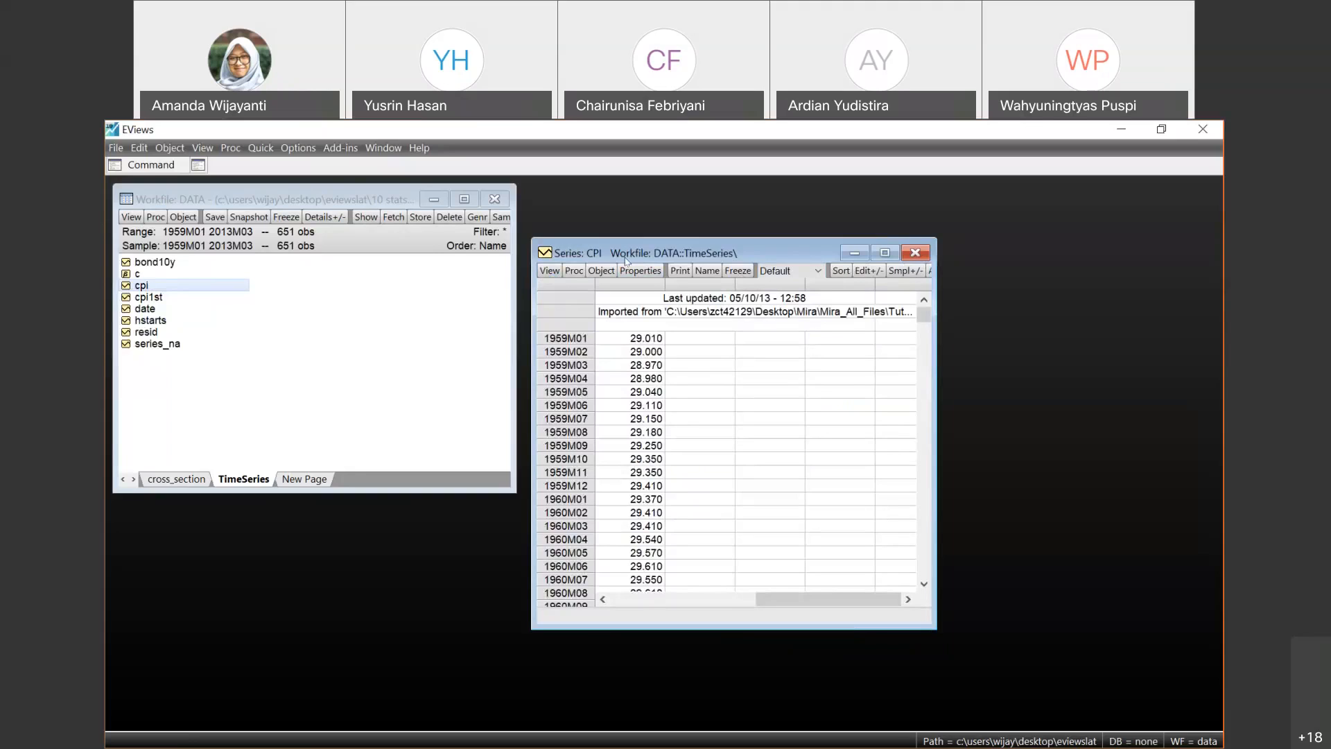
left_click(574, 272)
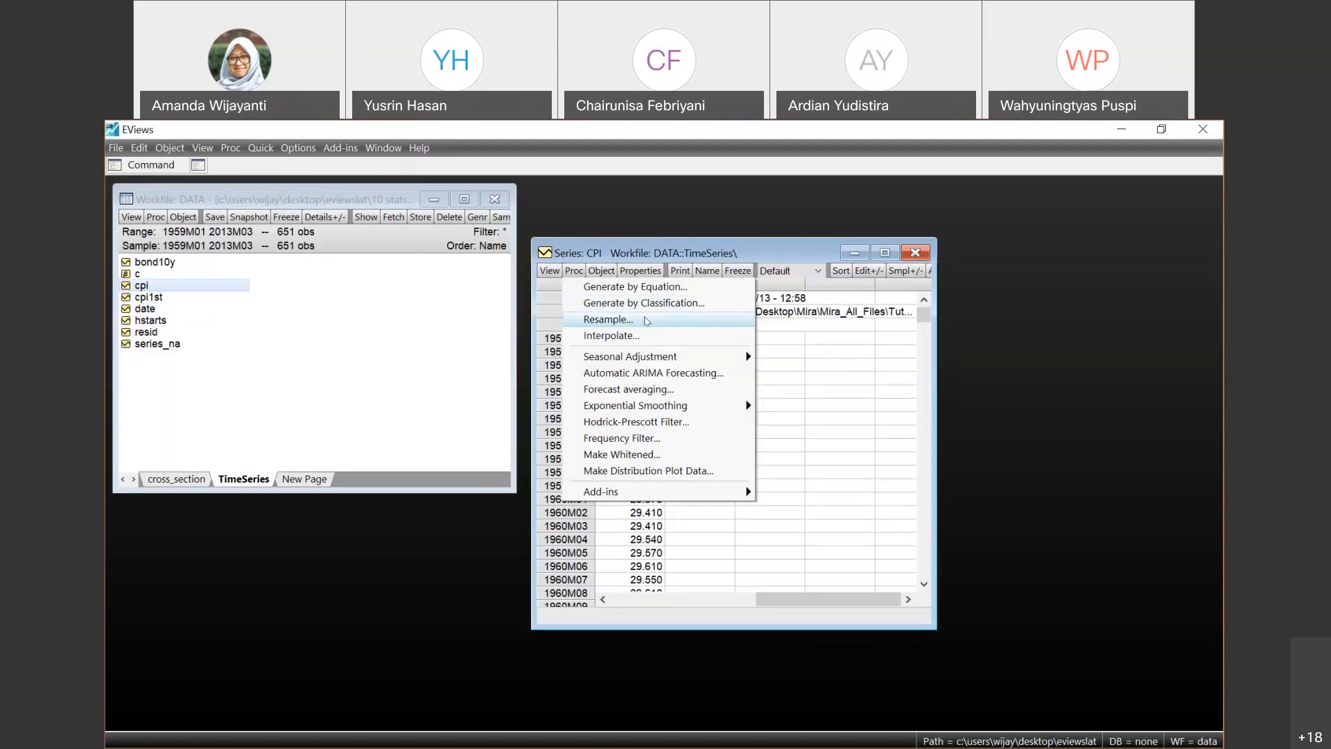
left_click(602, 317)
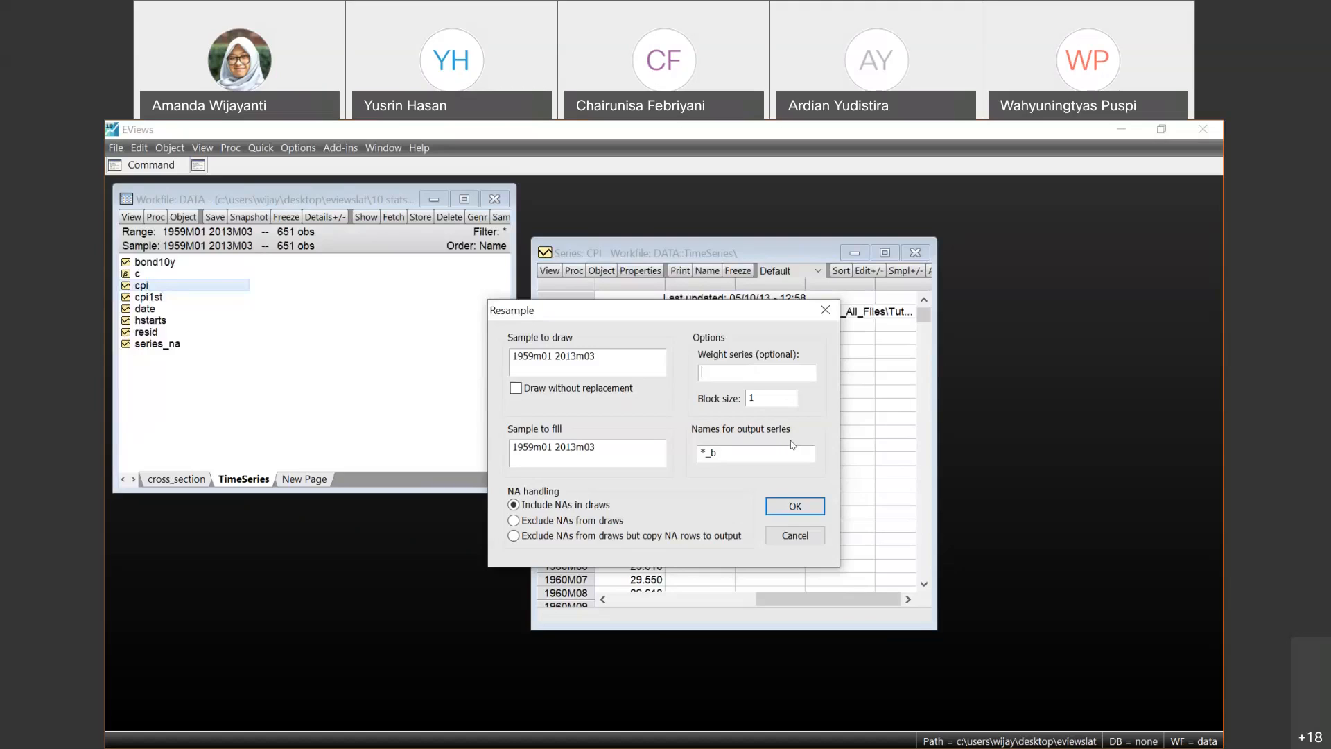
left_click(784, 505)
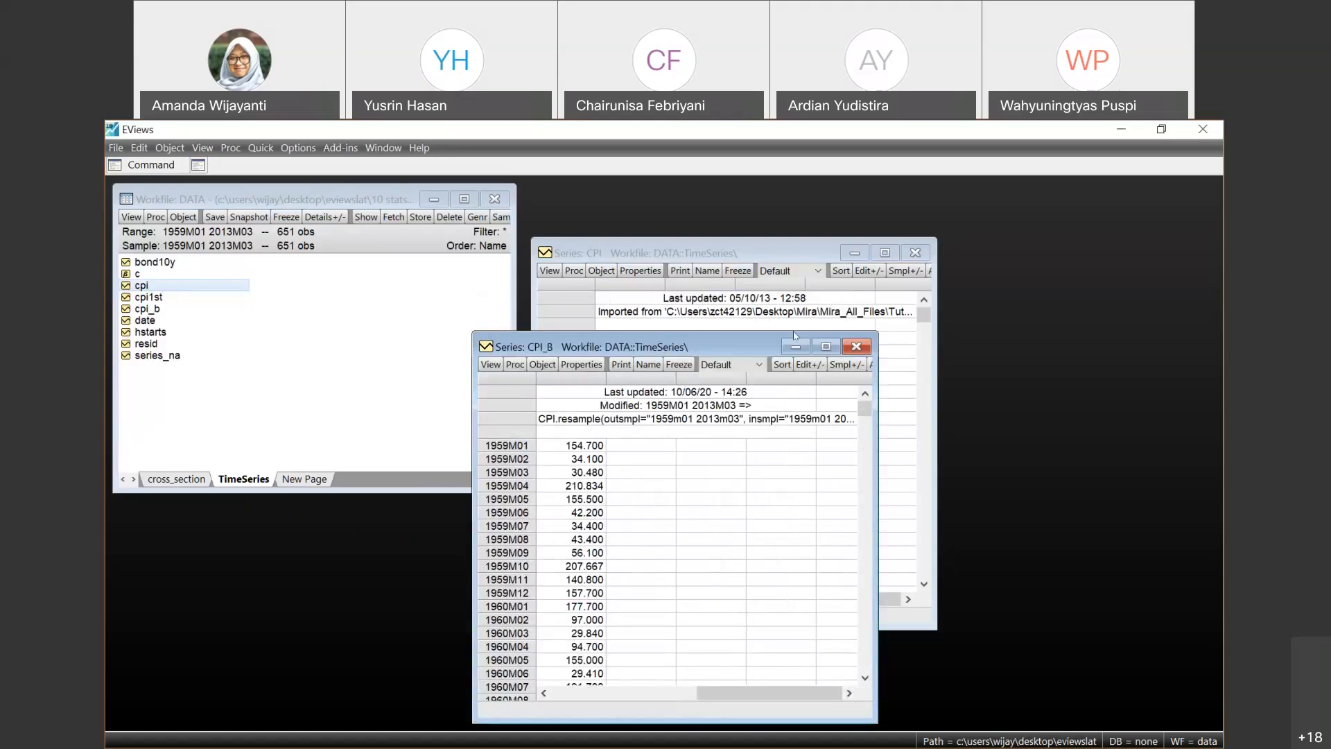
- Place the CPI and CPI_B windows side by side and plot CPI as a Line & Symbol graph
left_click_drag(667, 347, 927, 278)
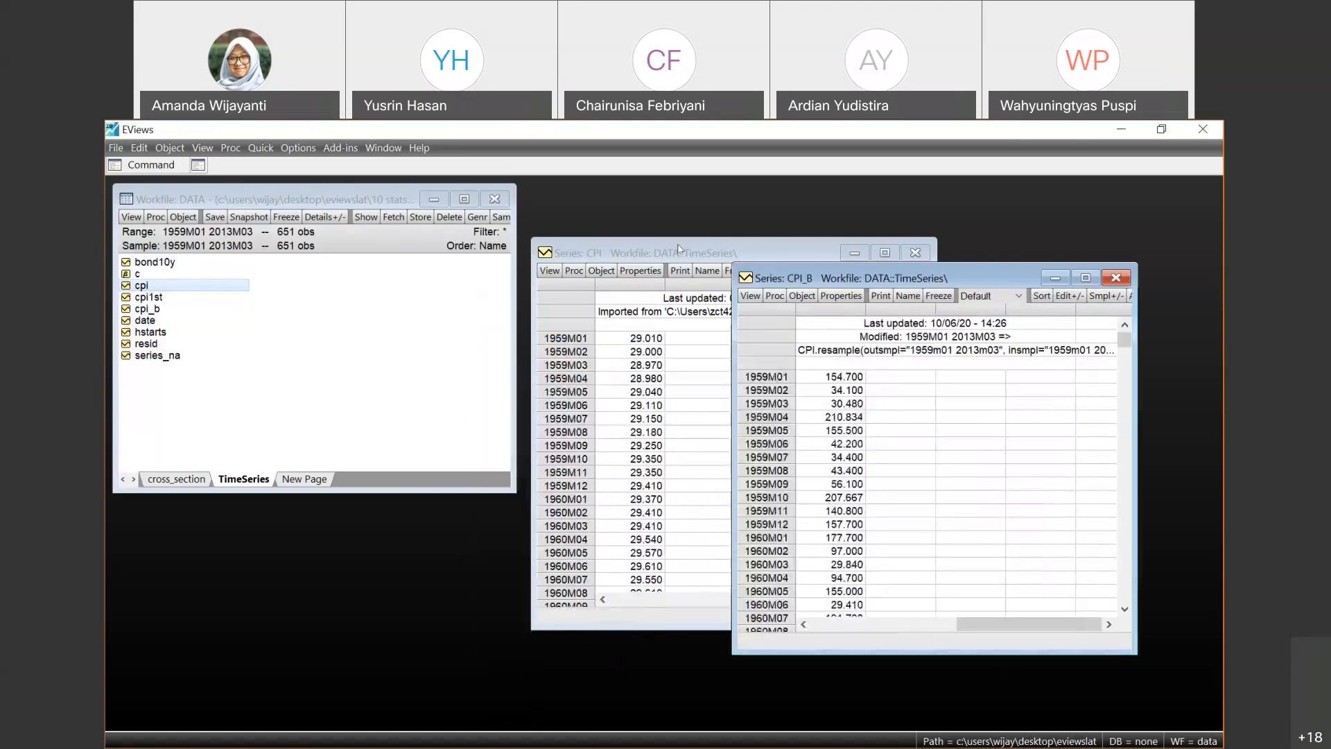
left_click(624, 254)
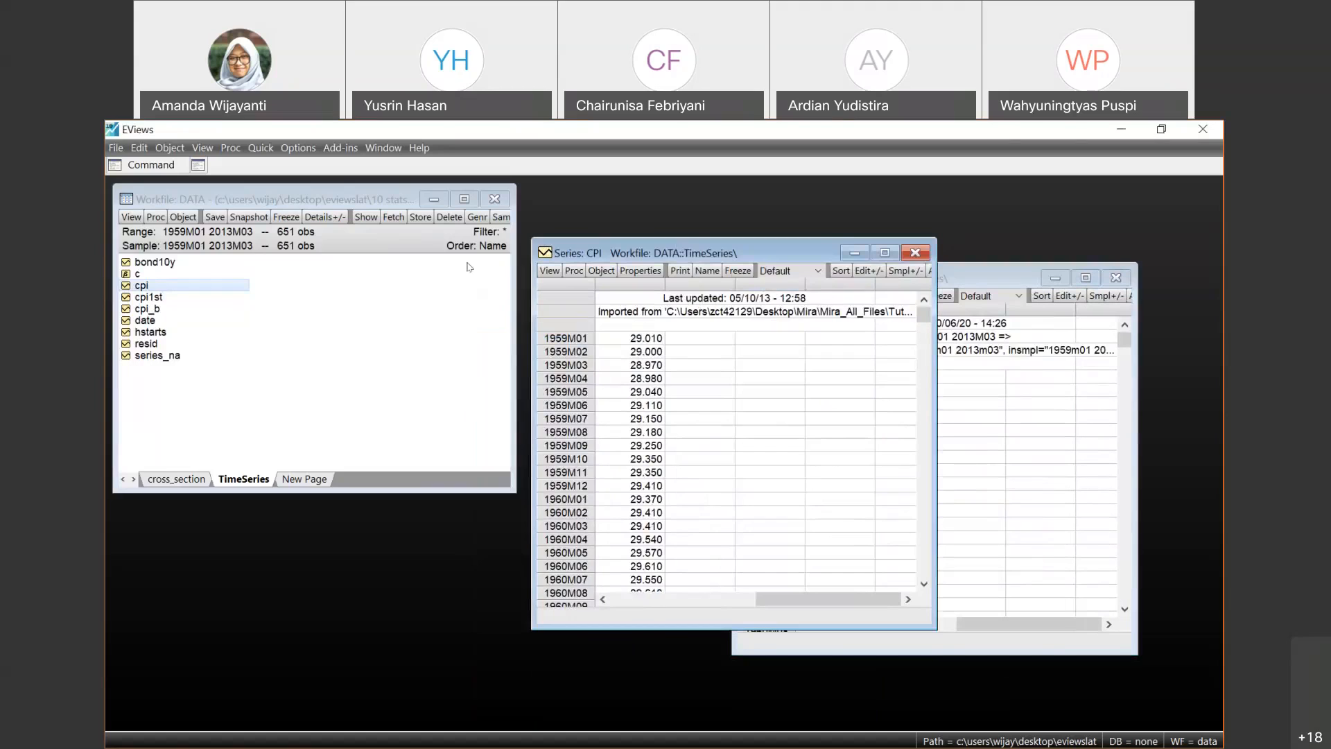
left_click_drag(678, 249, 469, 267)
left_click(339, 289)
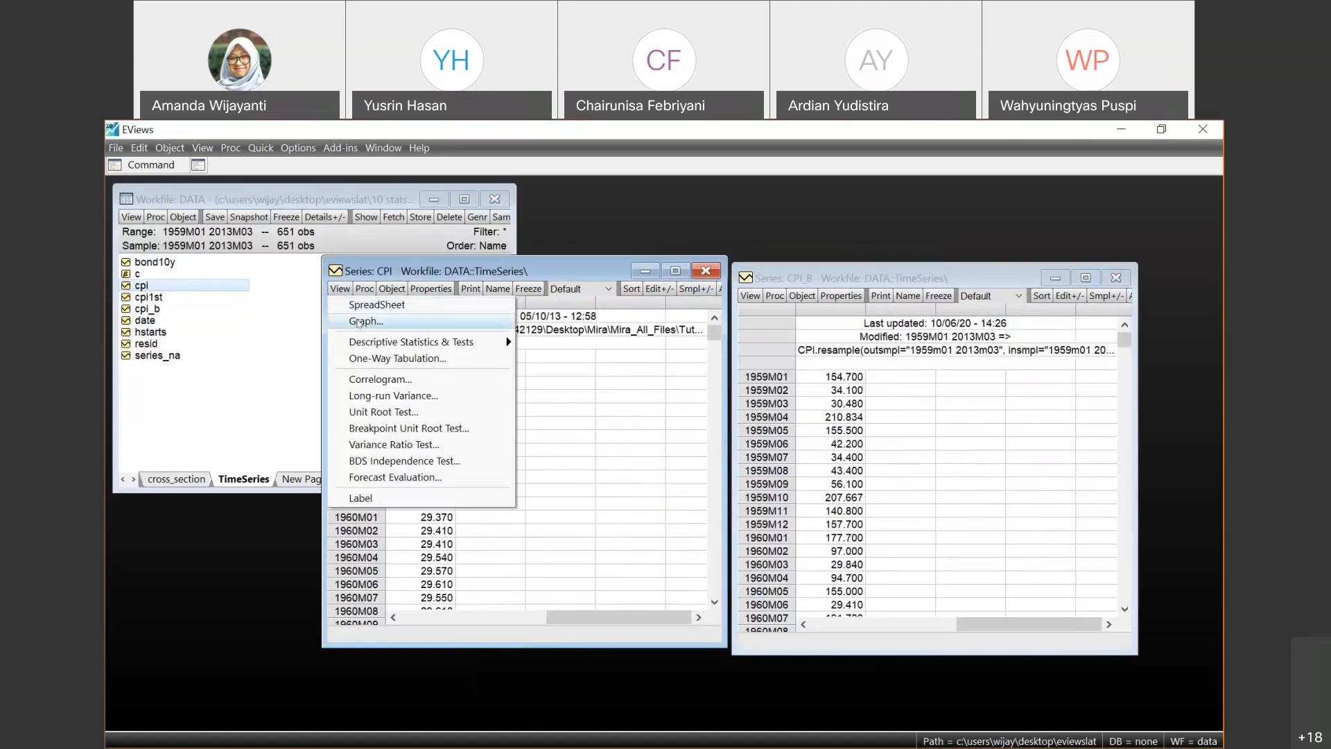
left_click(429, 323)
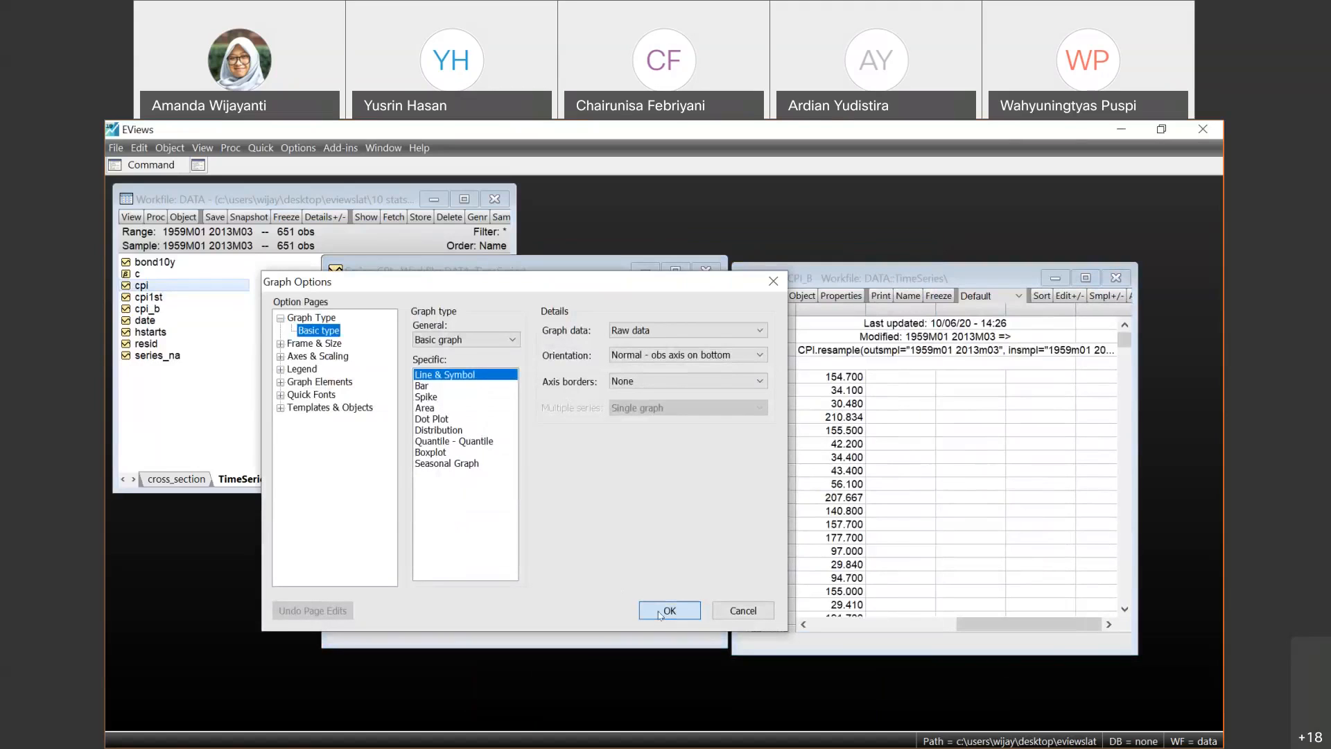
left_click(667, 611)
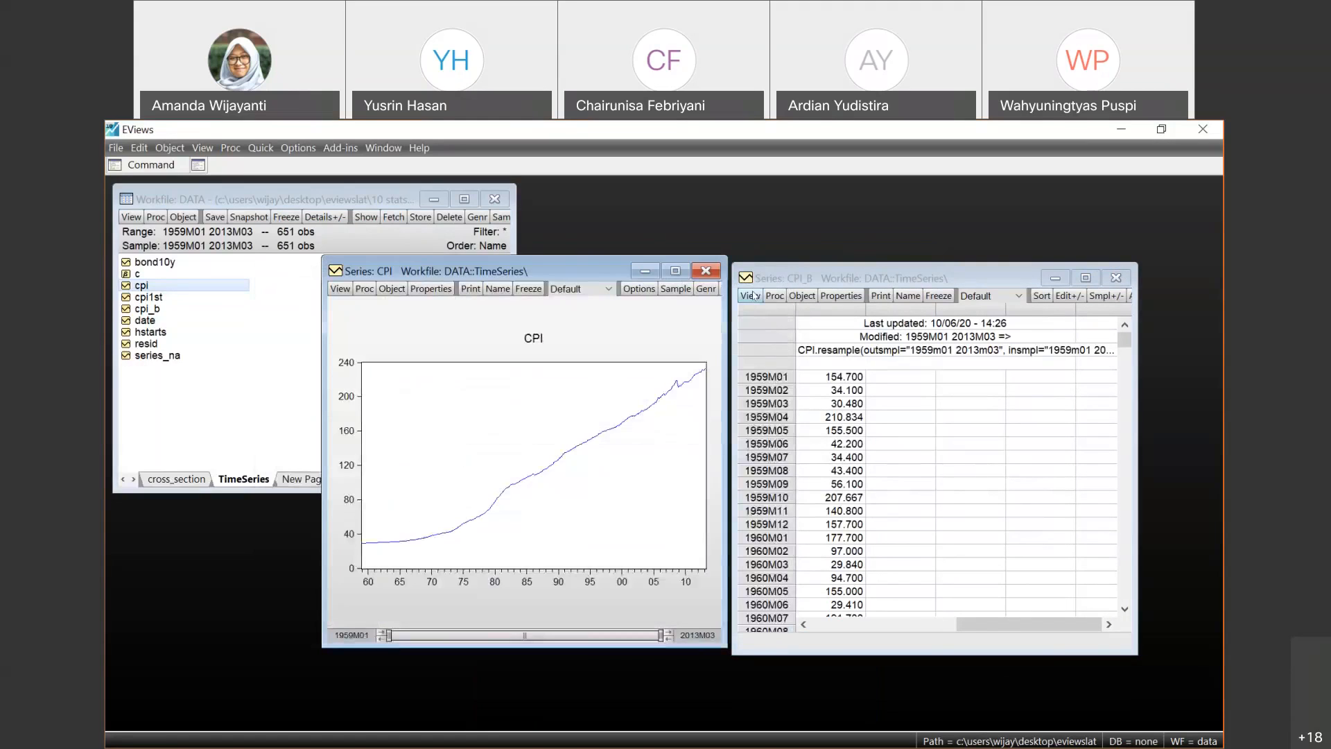
- Plot the resampled CPI_B series as a Line & Symbol graph of the raw data
left_click(750, 295)
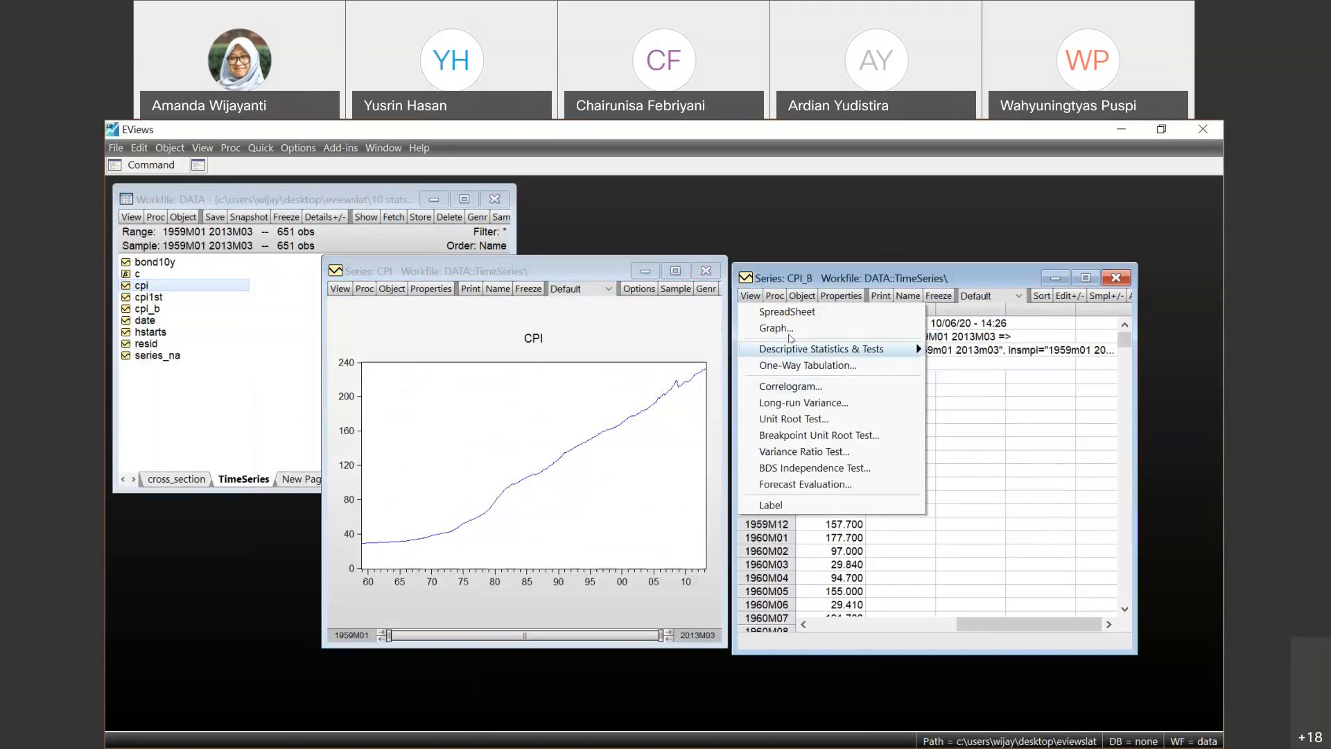
left_click(782, 328)
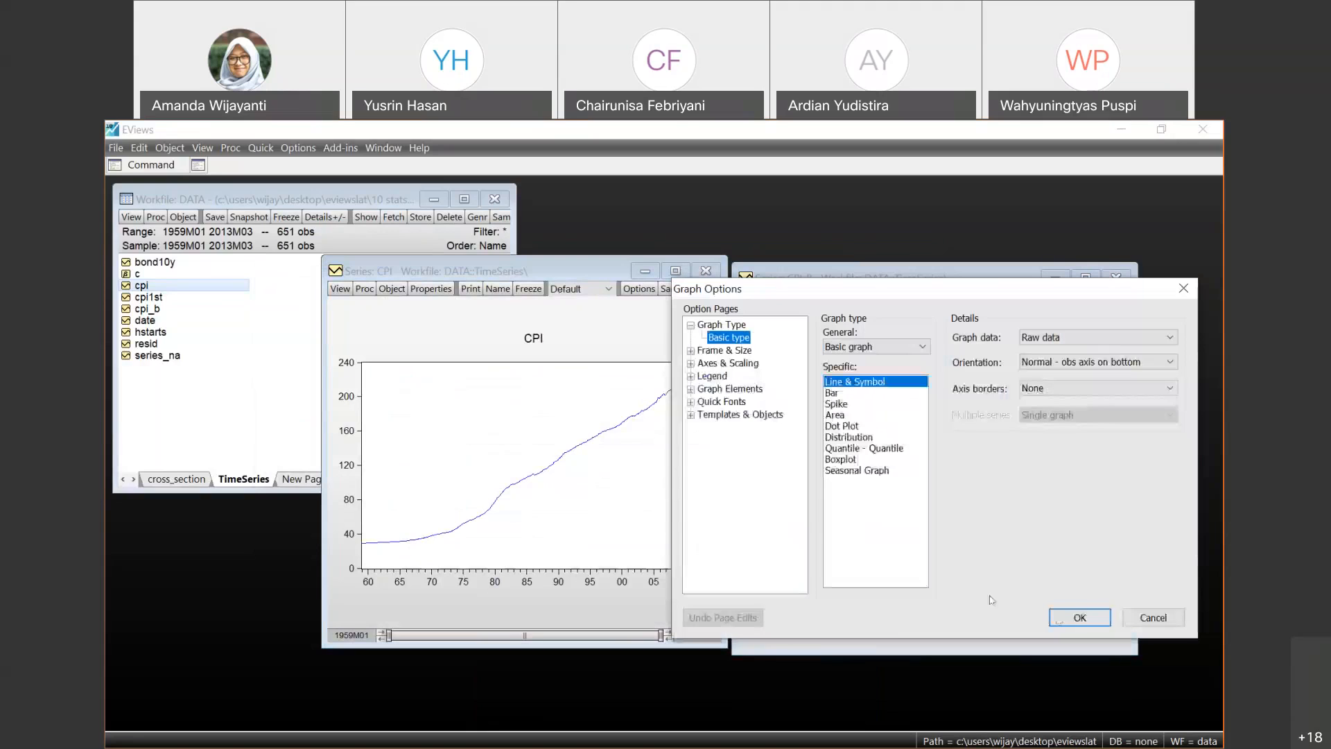
left_click(1058, 620)
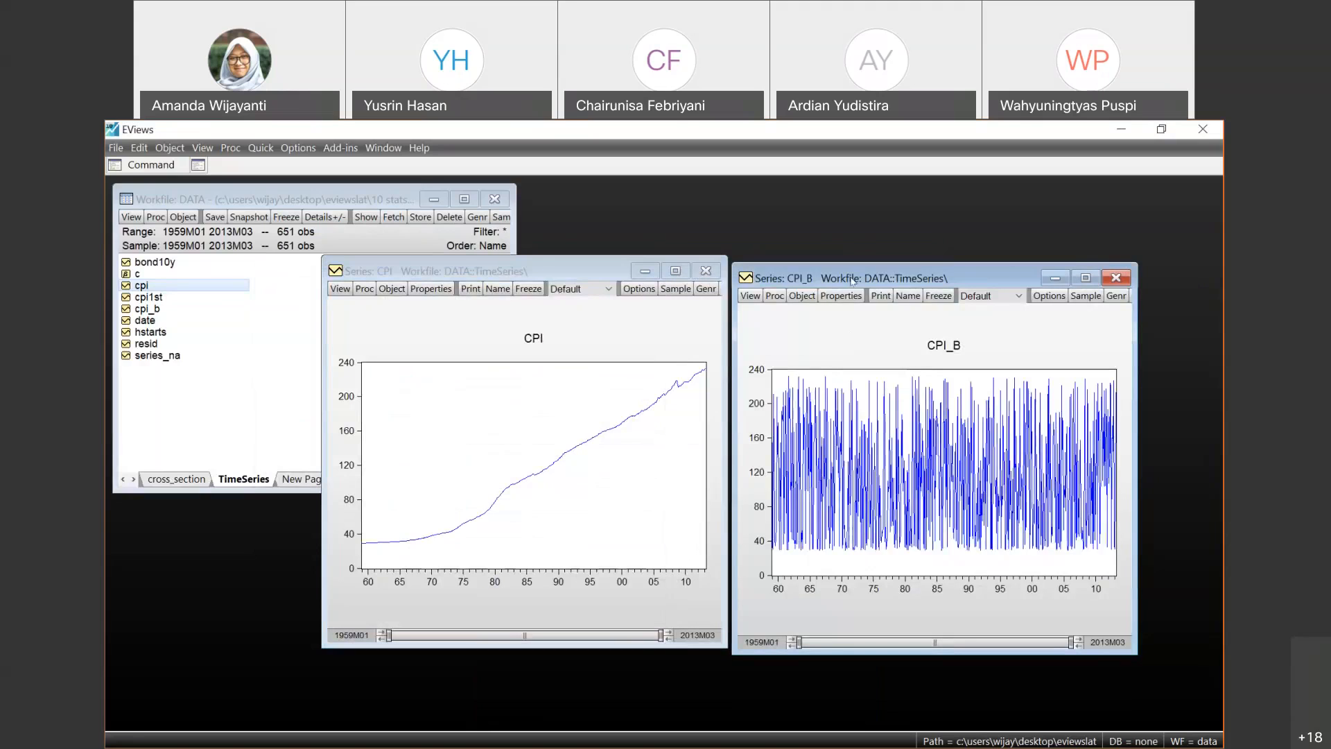
- Rearrange the two graph windows to compare CPI with CPI_B, and close the CPI_B window
left_click_drag(544, 264, 422, 257)
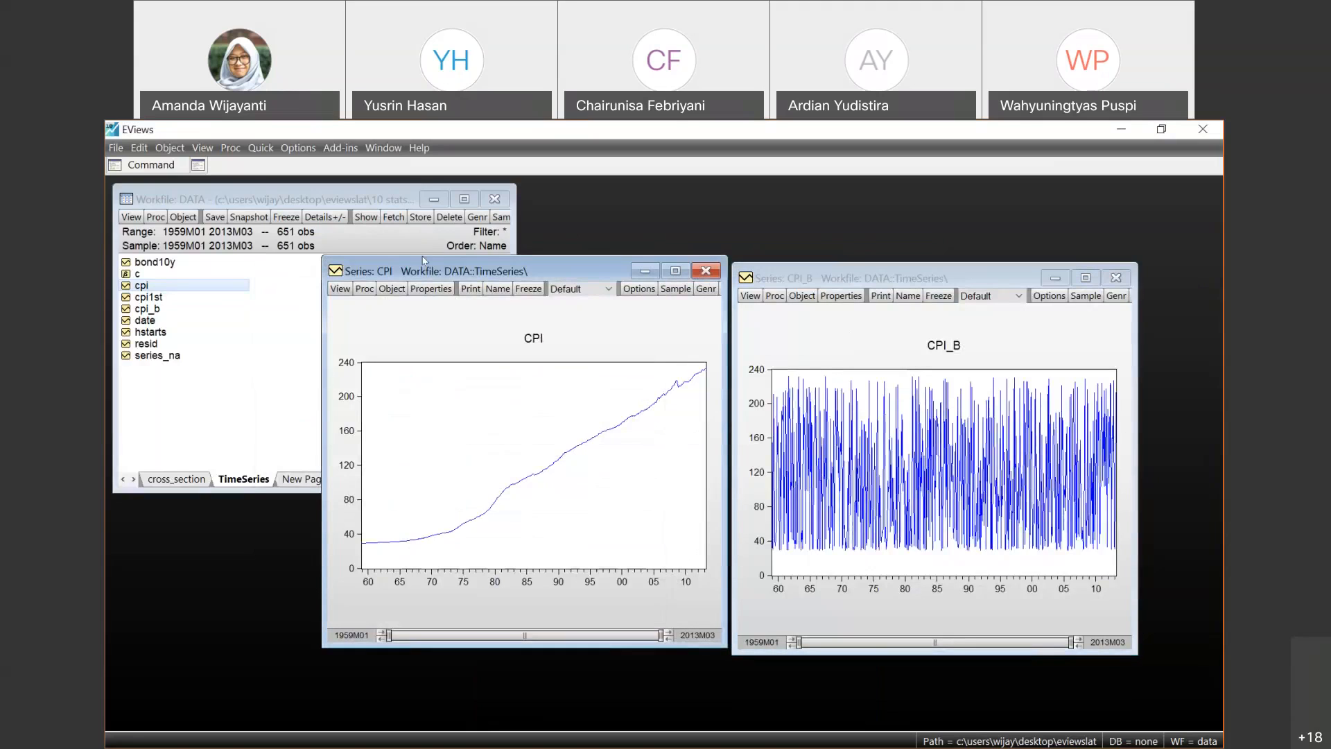
left_click(787, 272)
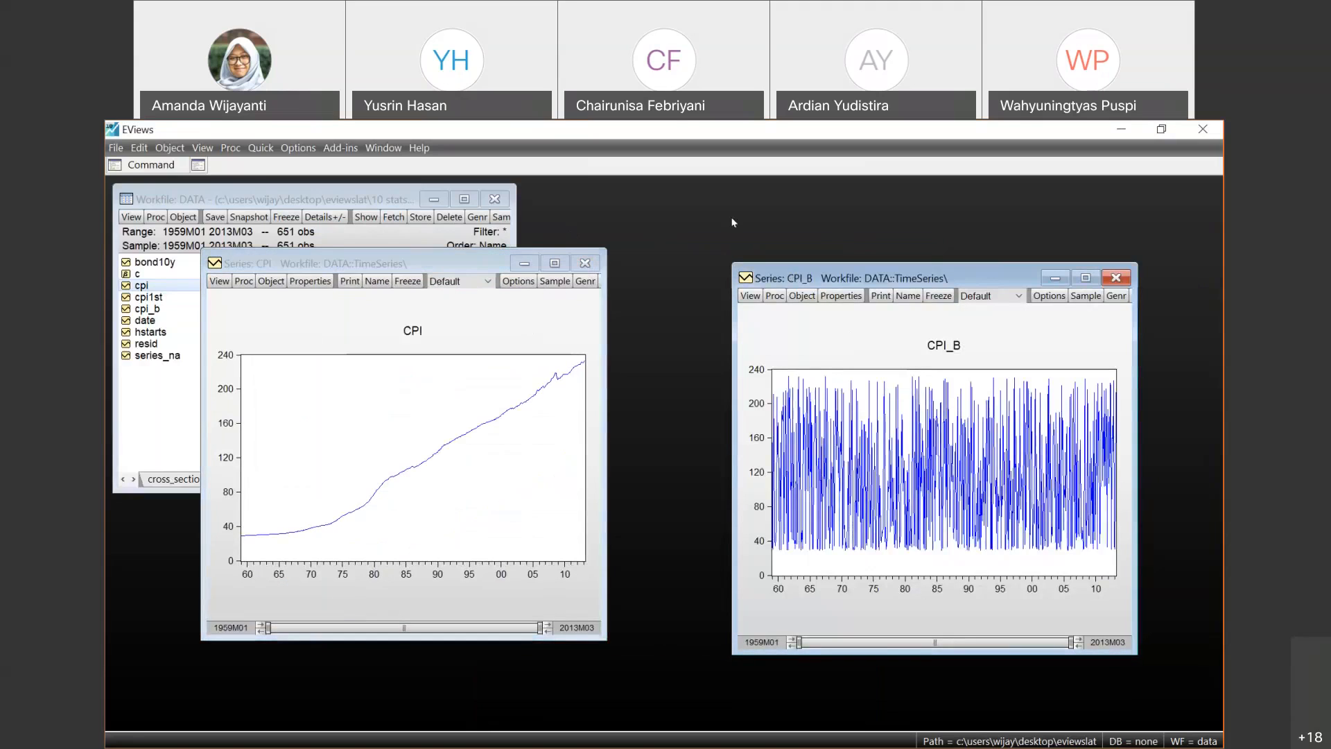
left_click_drag(699, 260, 671, 264)
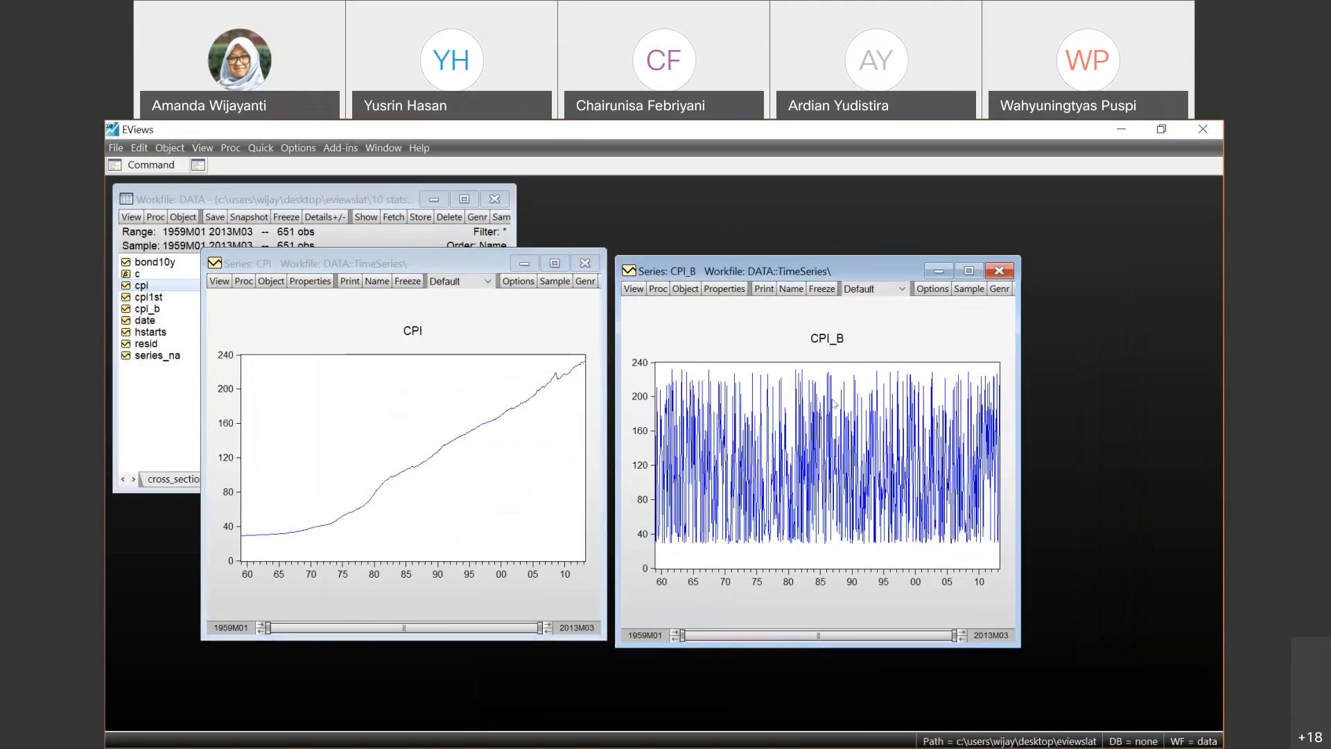
mouse_move(804, 481)
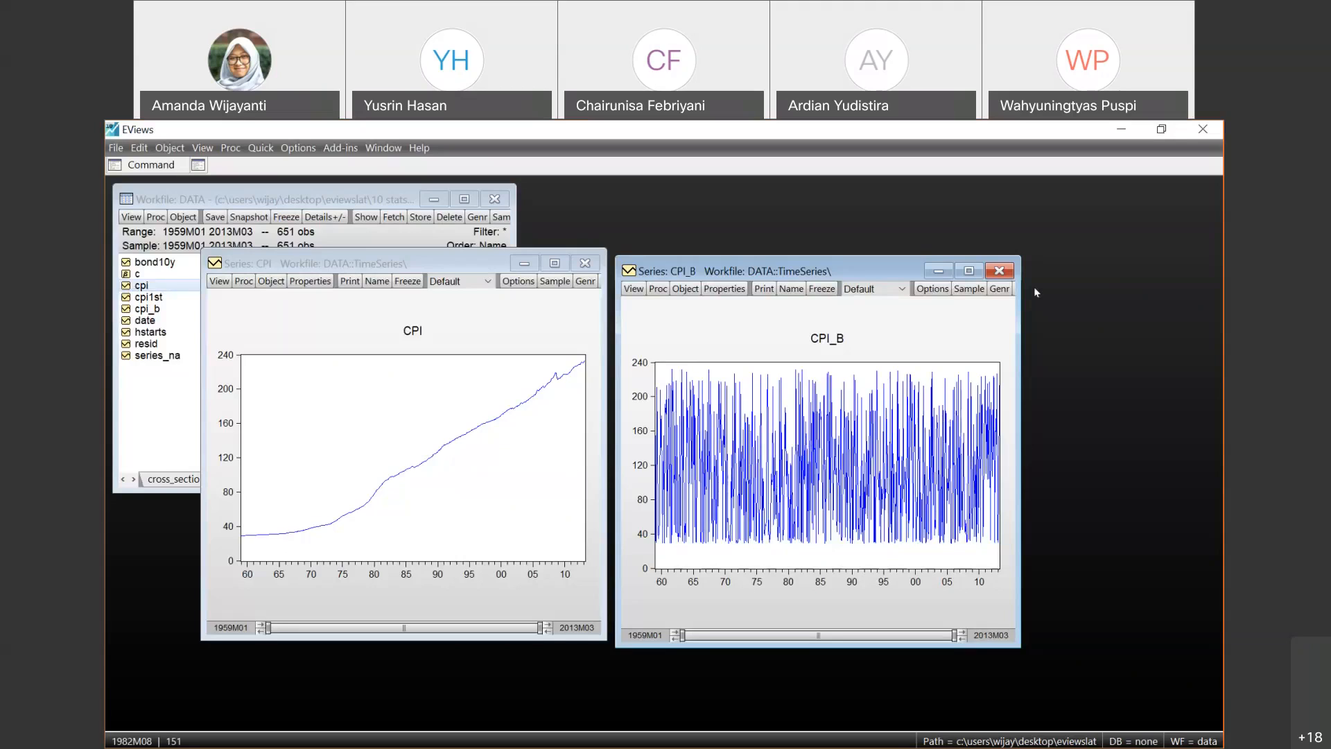
left_click(999, 272)
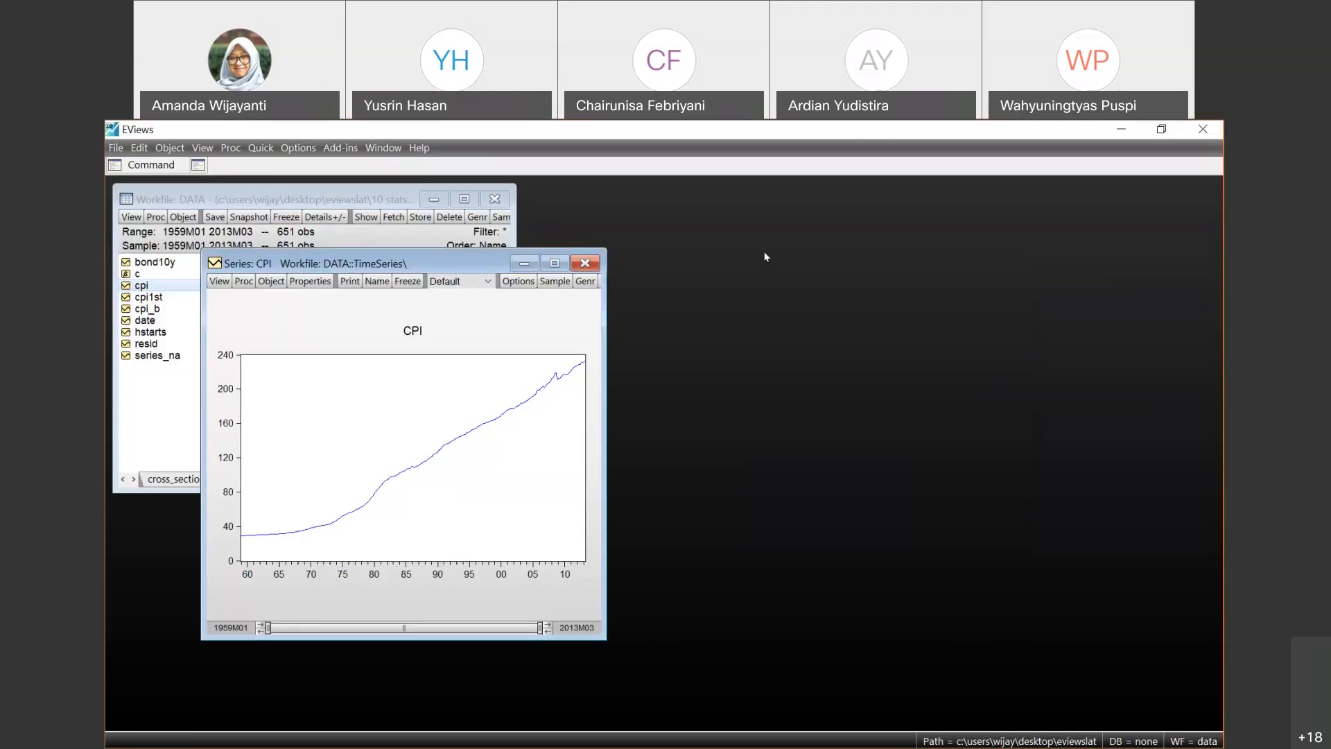
- Seasonally adjust CPI using the multiplicative ratio to moving average method, saving the adjusted series as cpisa
left_click_drag(766, 256, 767, 257)
left_click(564, 266)
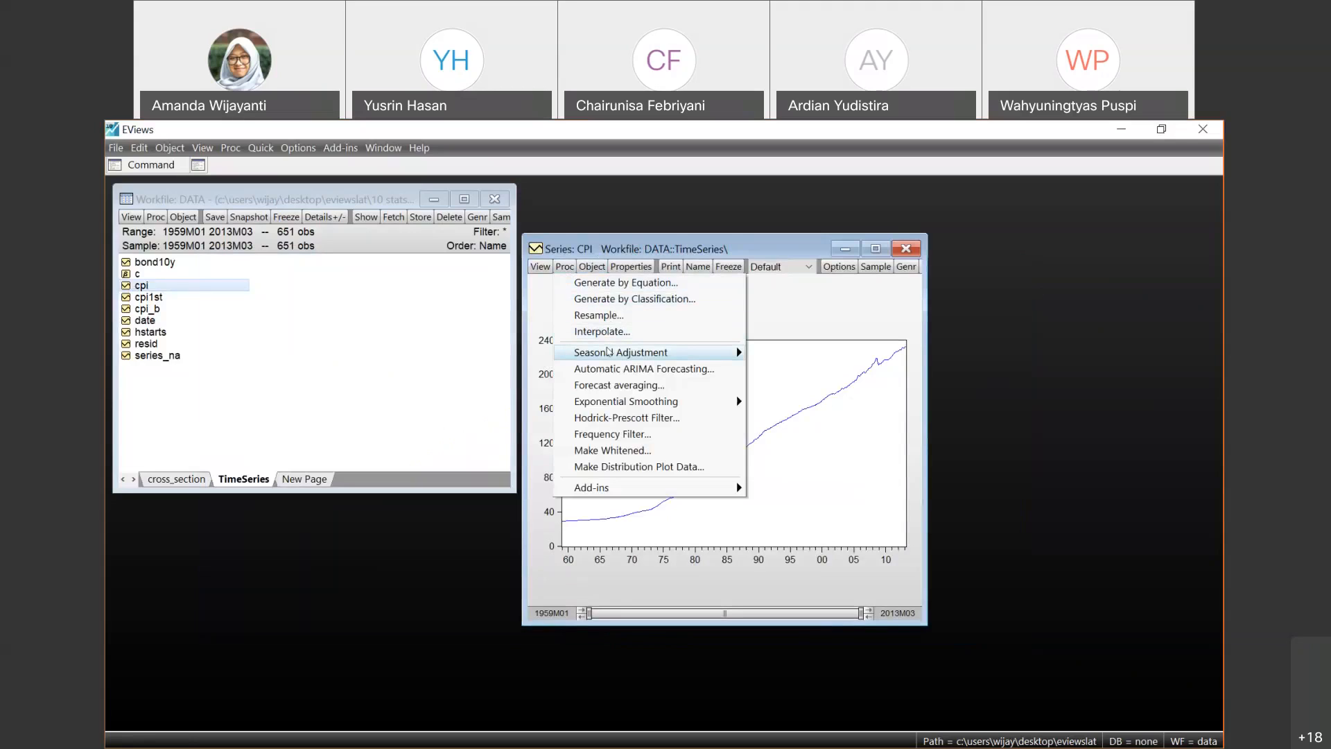
mouse_move(608, 351)
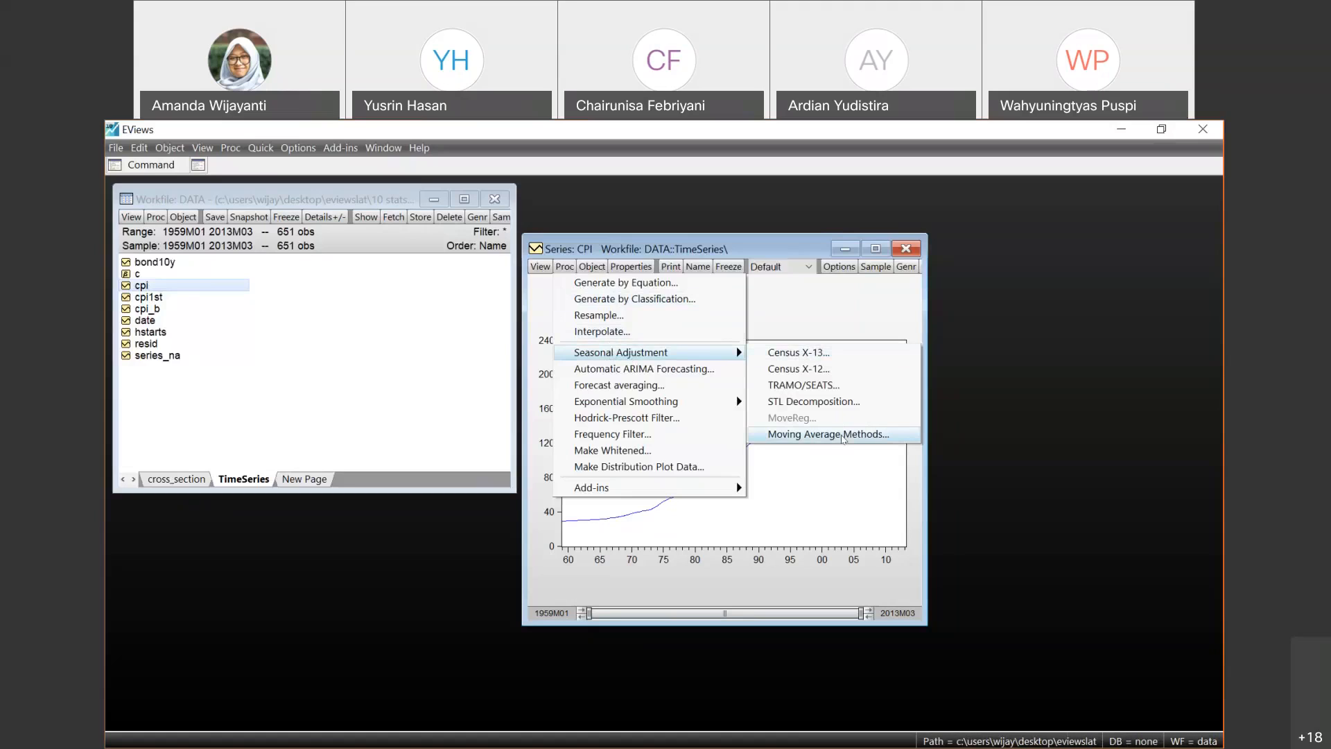
left_click(842, 436)
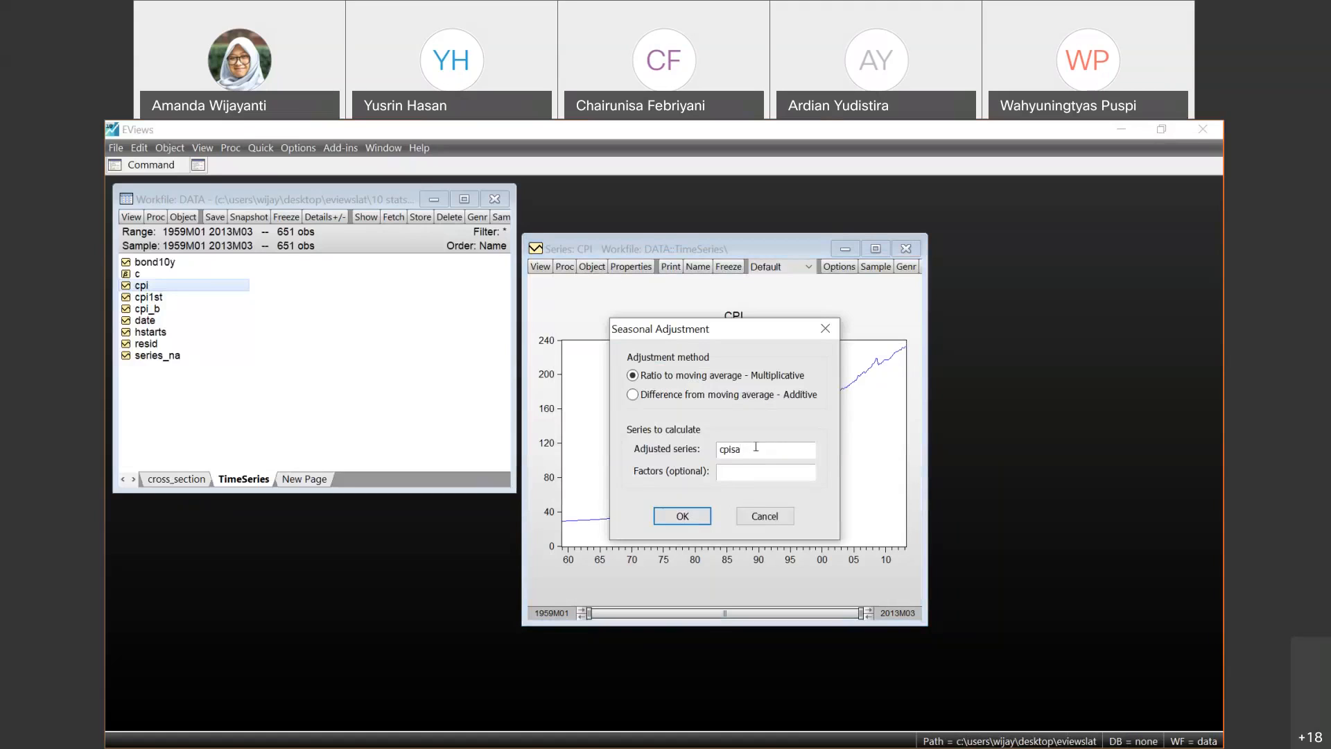
left_click(676, 524)
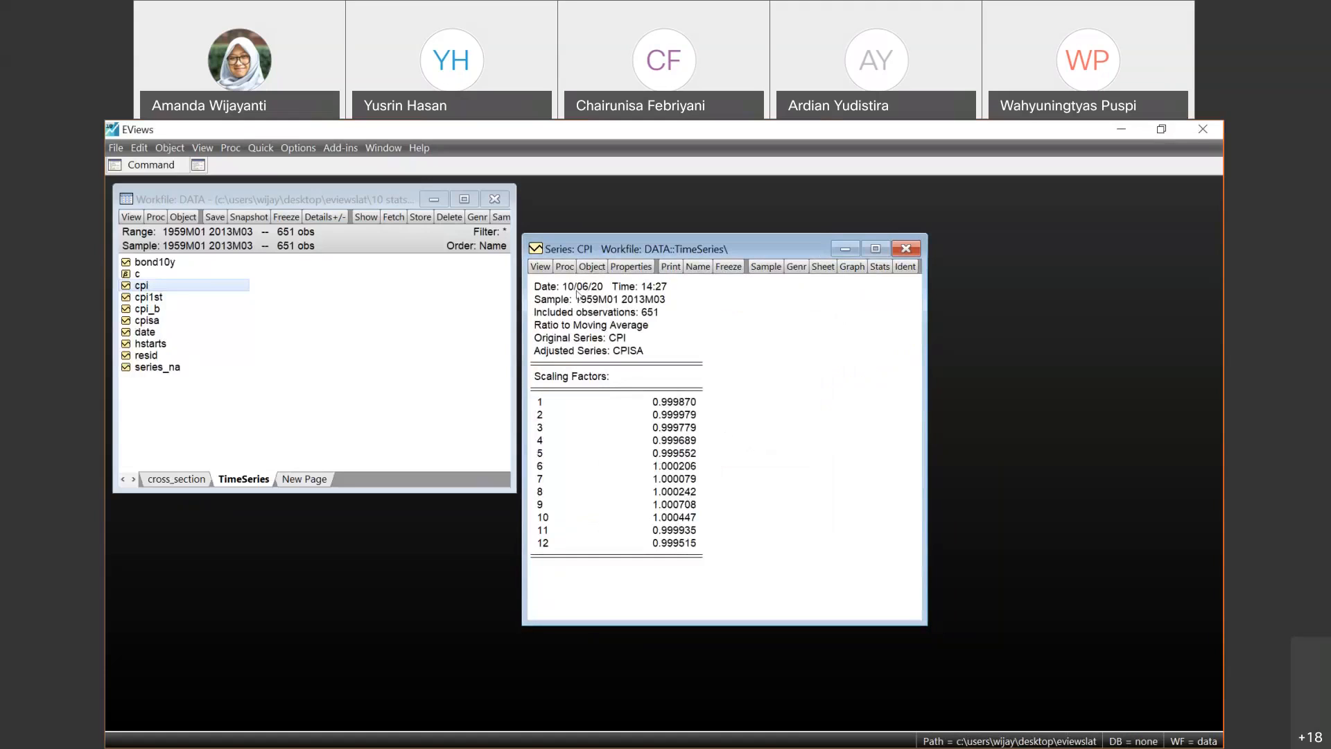
- Open the cpisa series from the workfile, review its adjusted values, and close its window
left_click(541, 267)
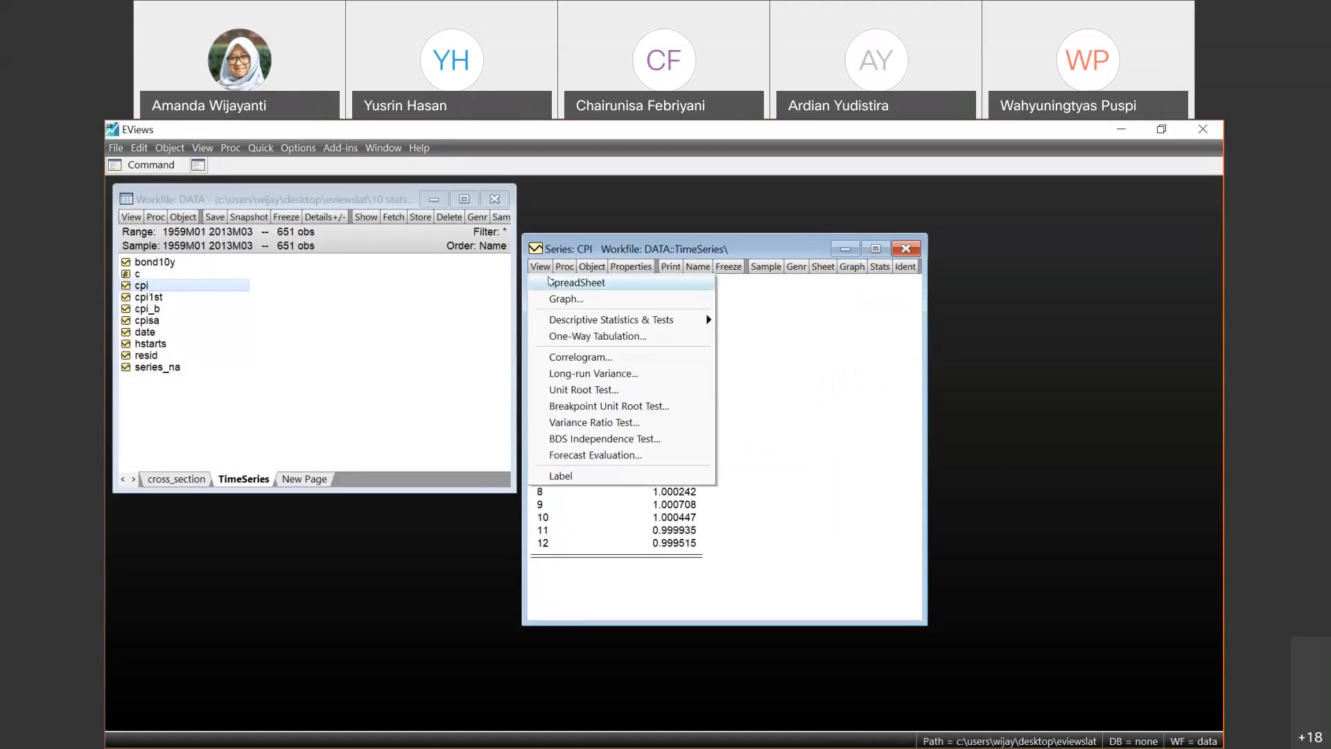
left_click(835, 398)
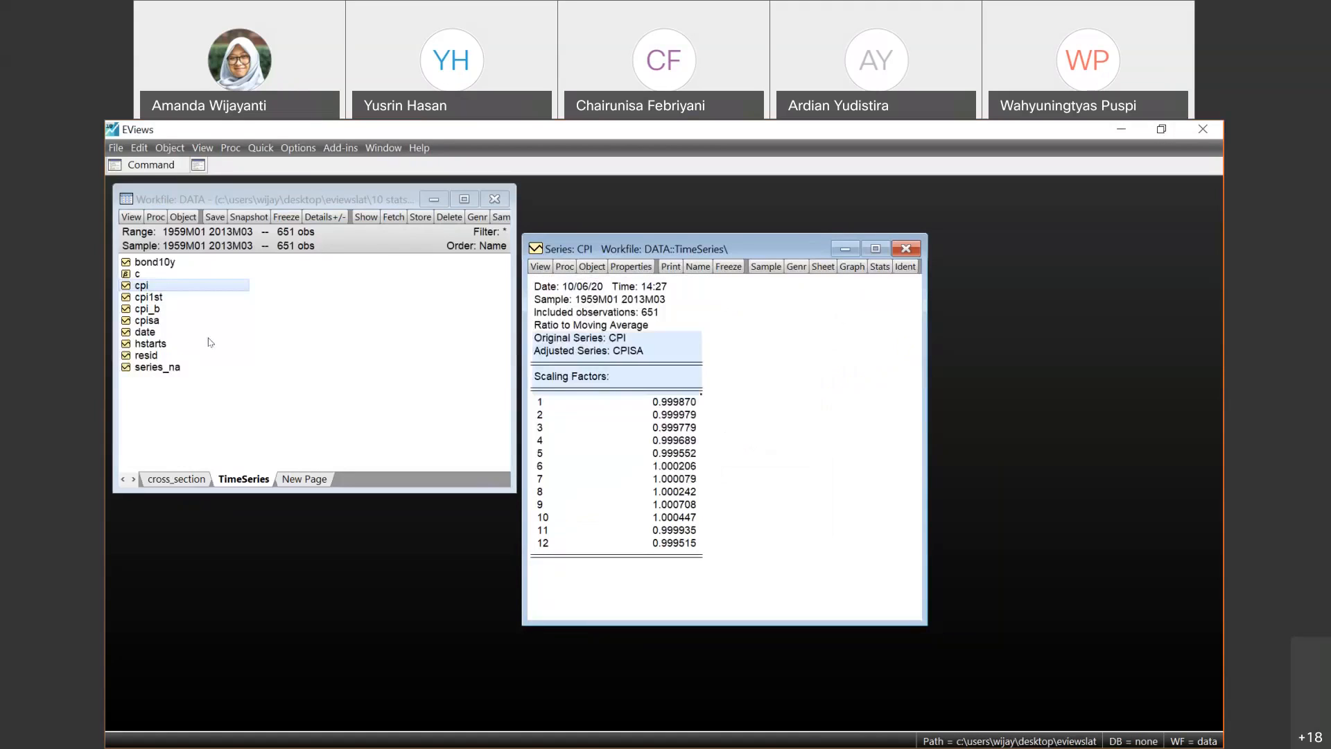
double_click(152, 321)
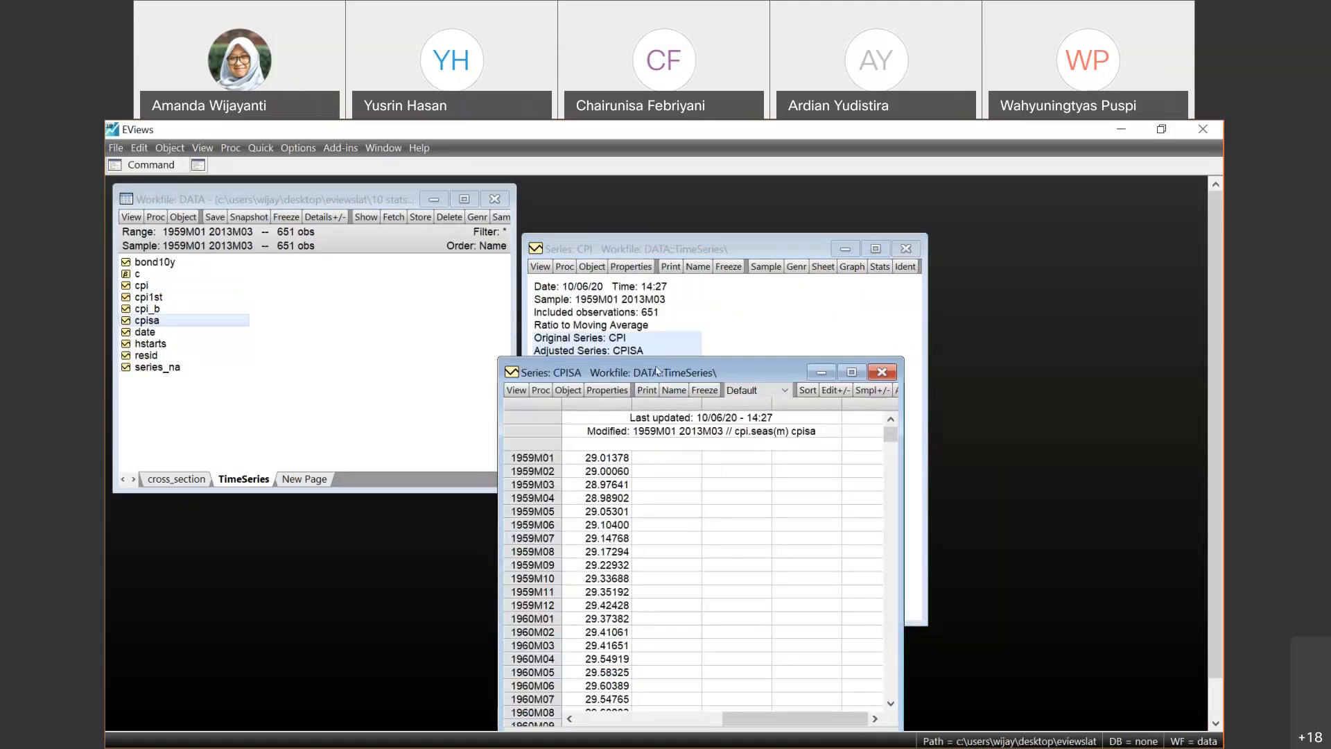
left_click_drag(559, 375, 605, 267)
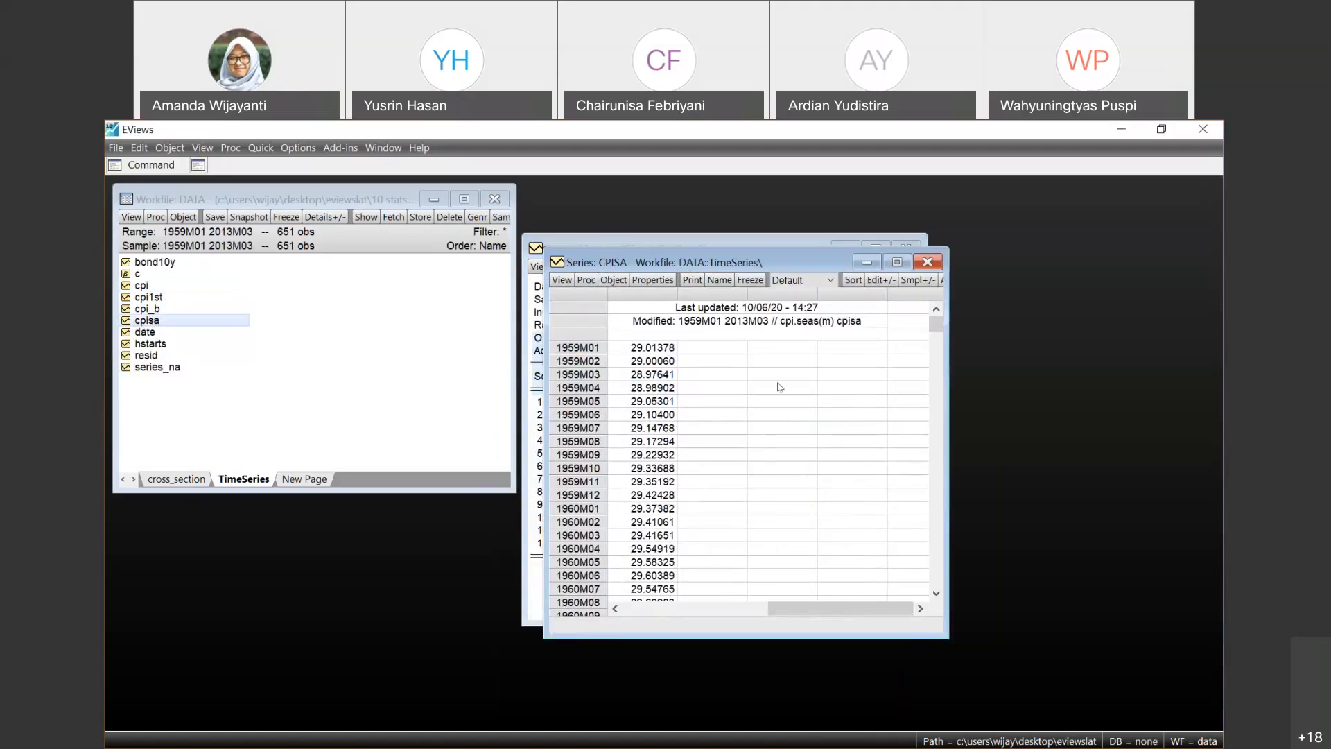
left_click(927, 261)
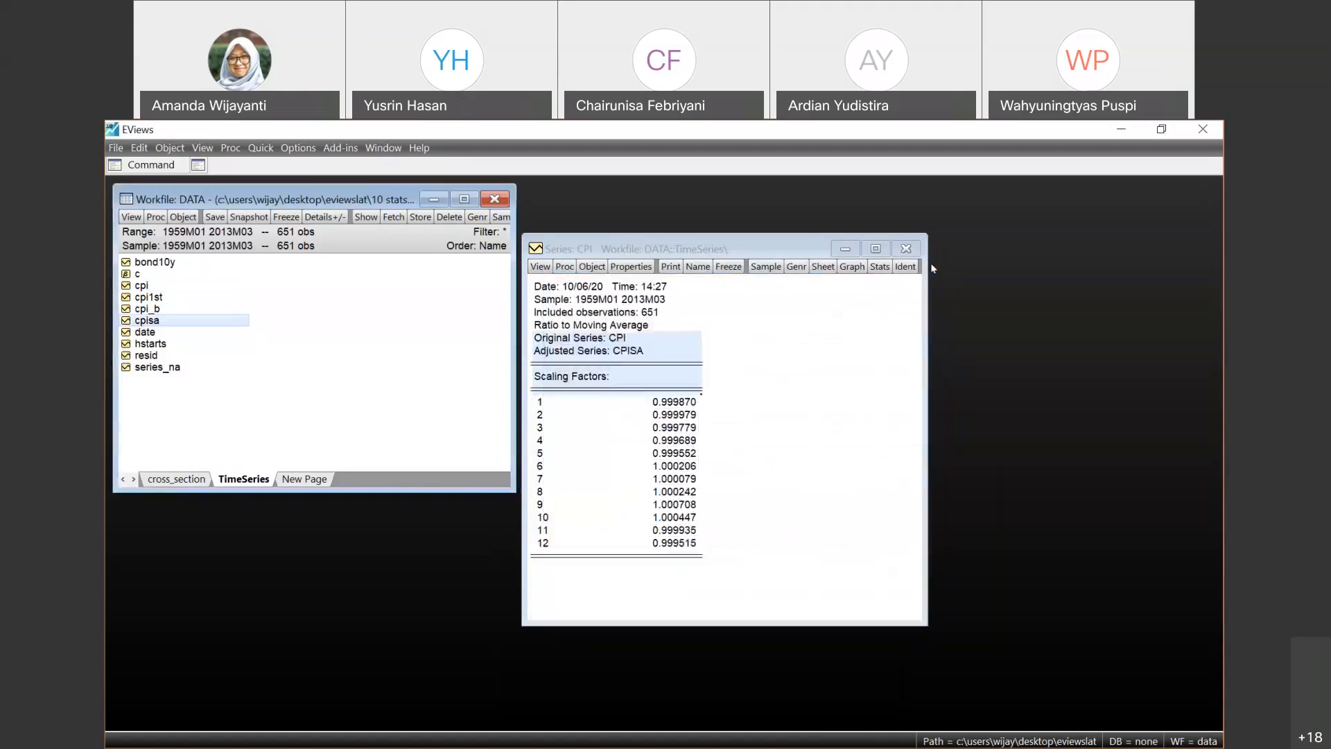
- Apply a Hodrick-Prescott filter to CPI with lambda 14400, saving the smoothed series as hptrend01, and close the CPI window
left_click(676, 402)
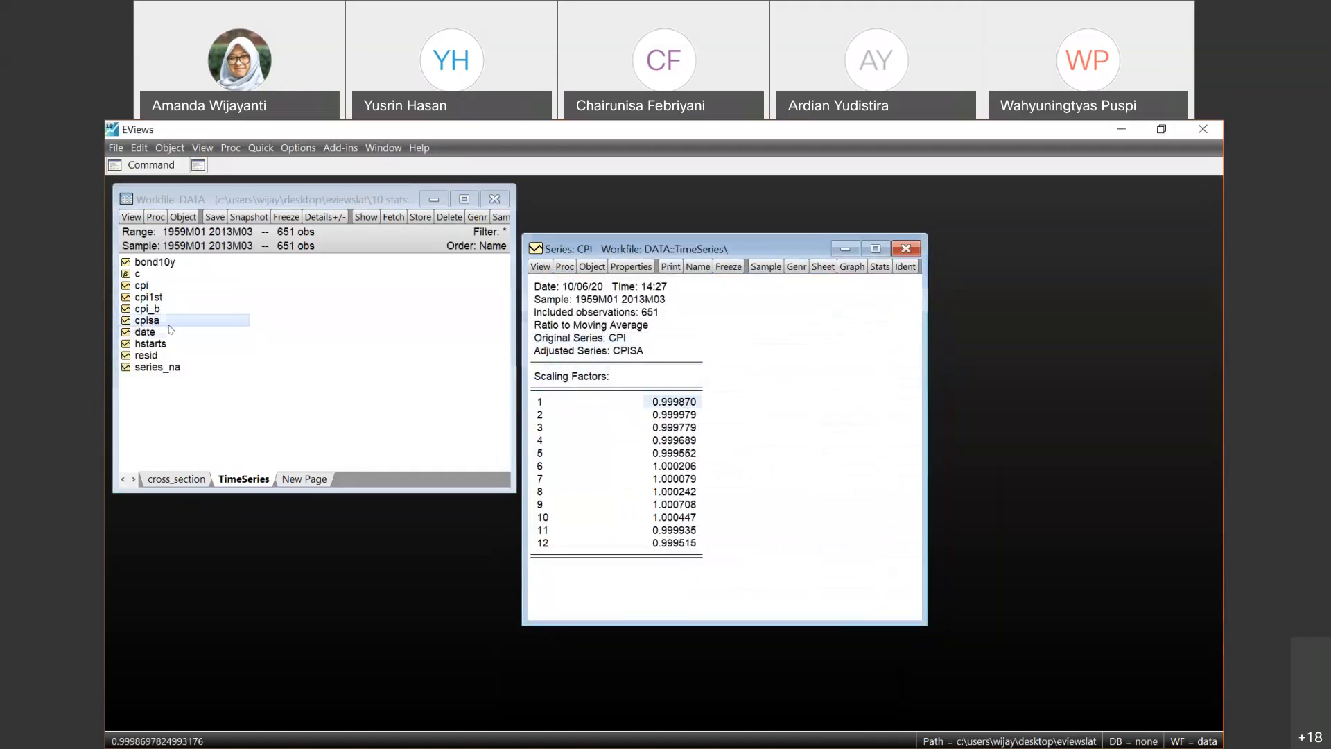
left_click(135, 334)
key("Up")
key("Up")
key("Up")
key("Up")
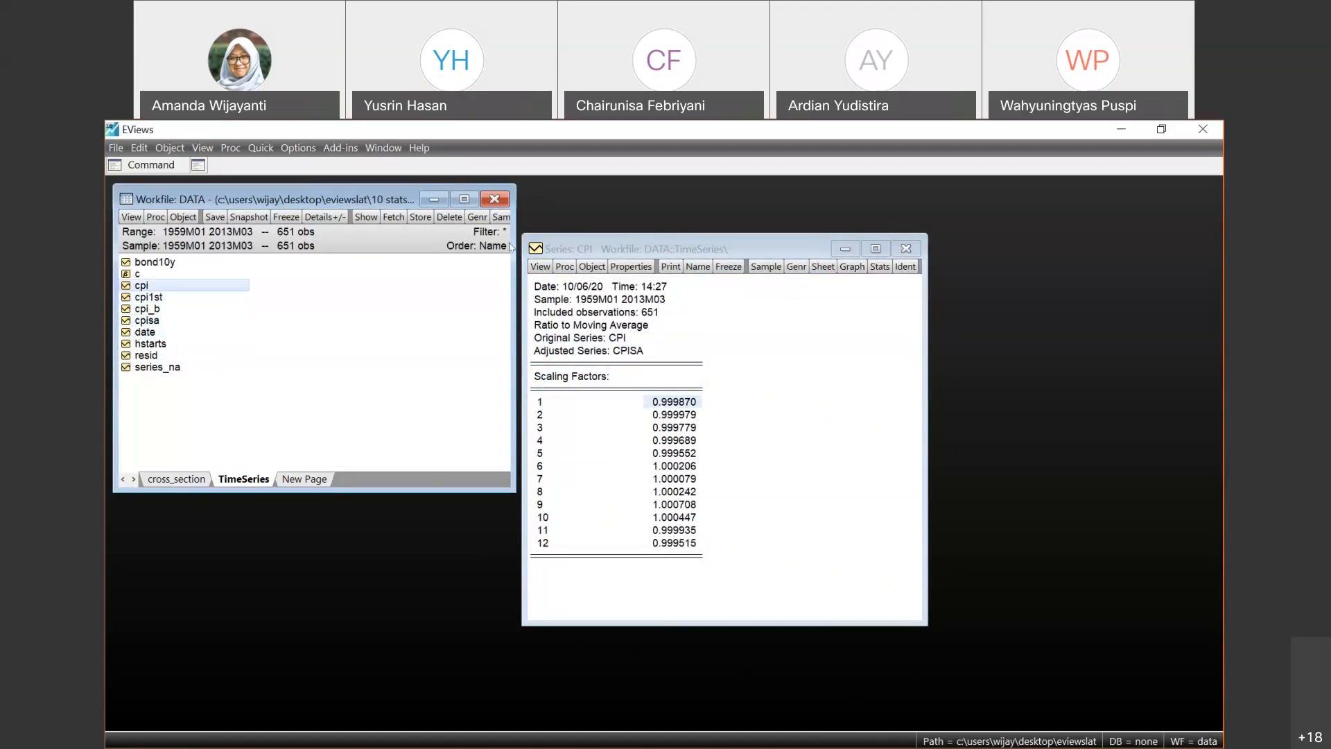
left_click(541, 266)
left_click(564, 266)
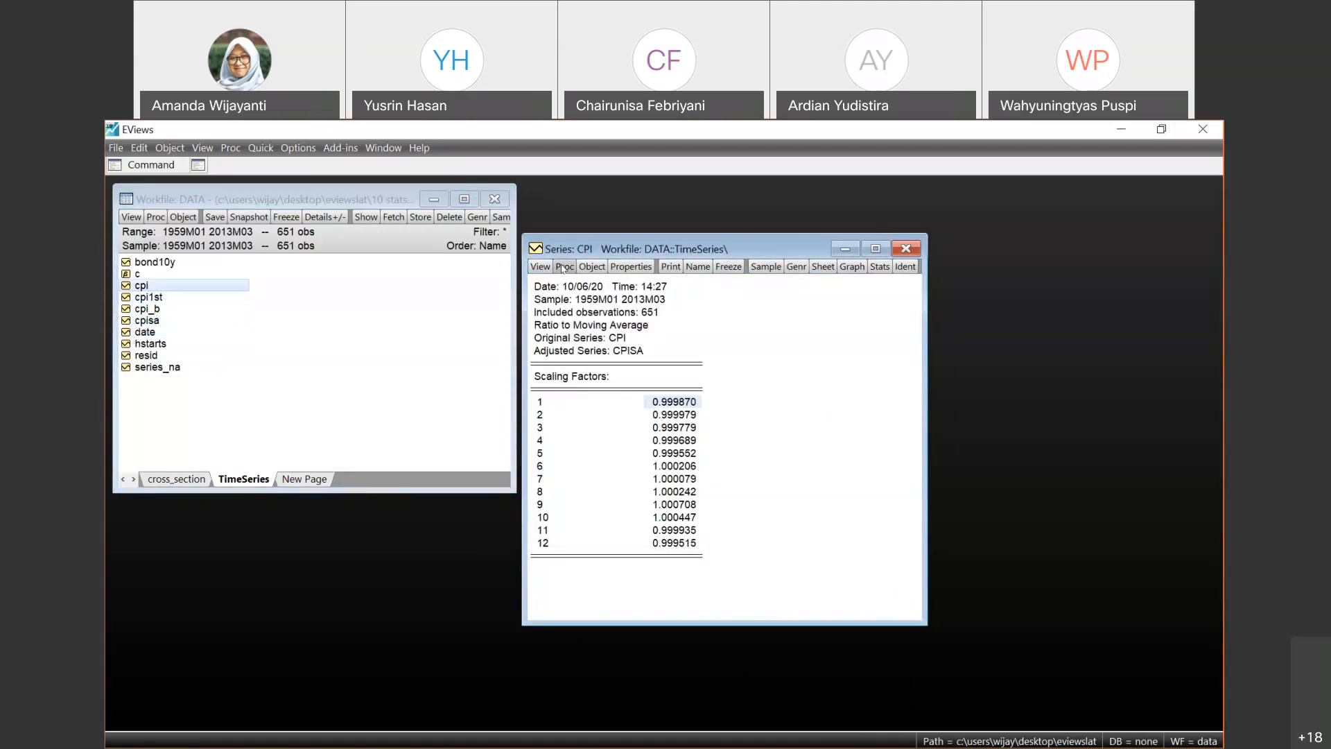
left_click(565, 266)
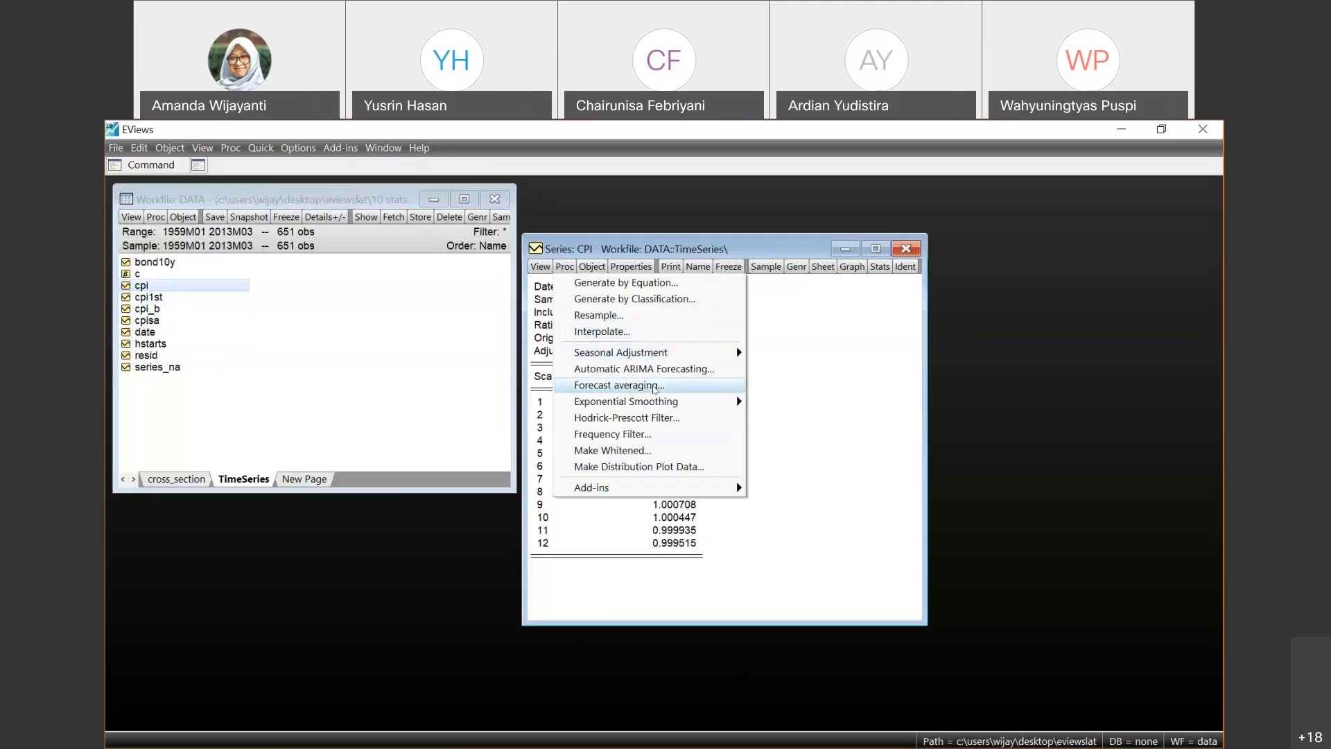
mouse_move(646, 407)
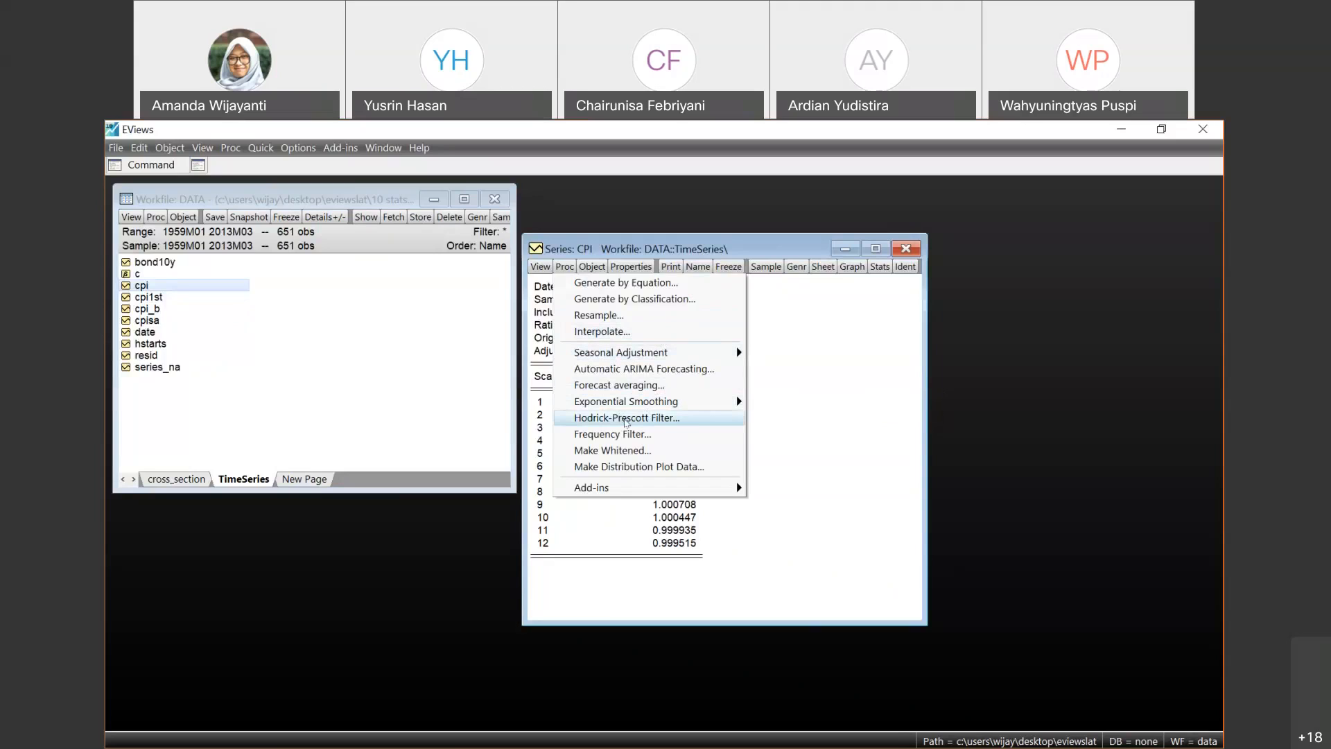
left_click(626, 418)
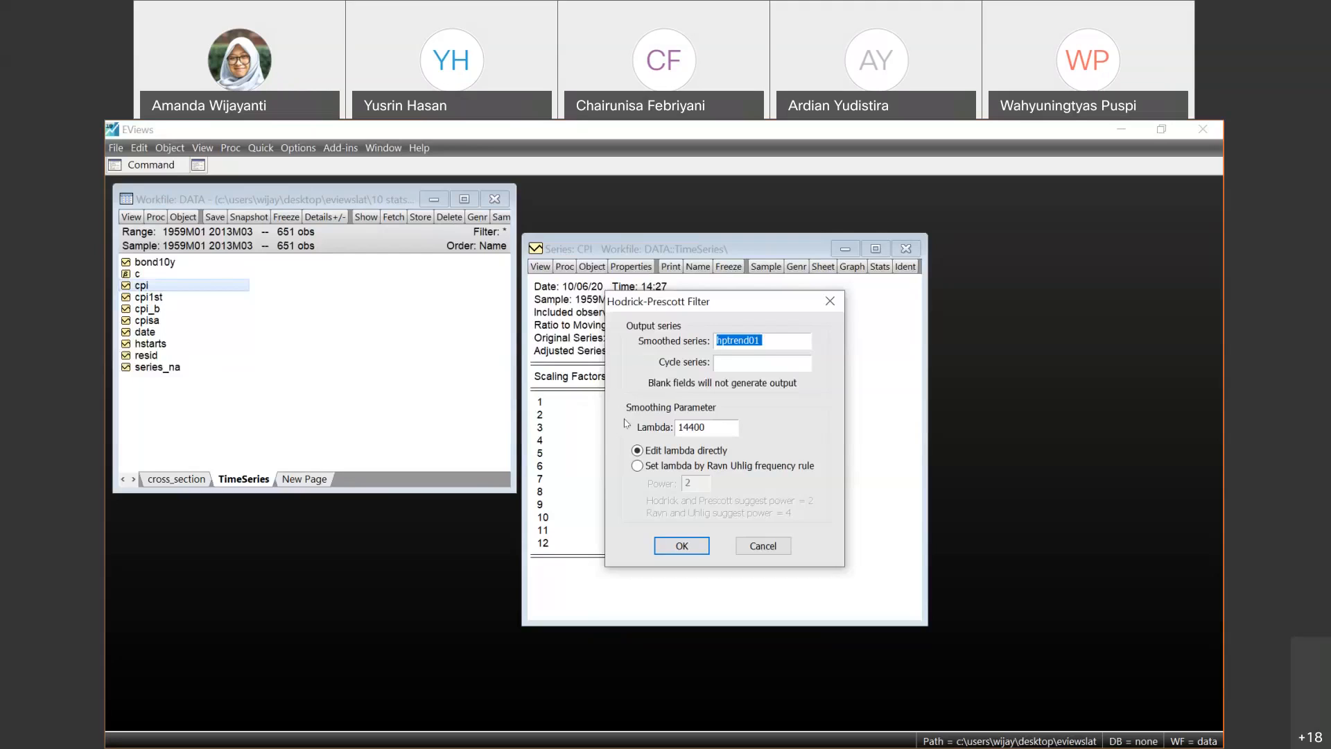
left_click(681, 547)
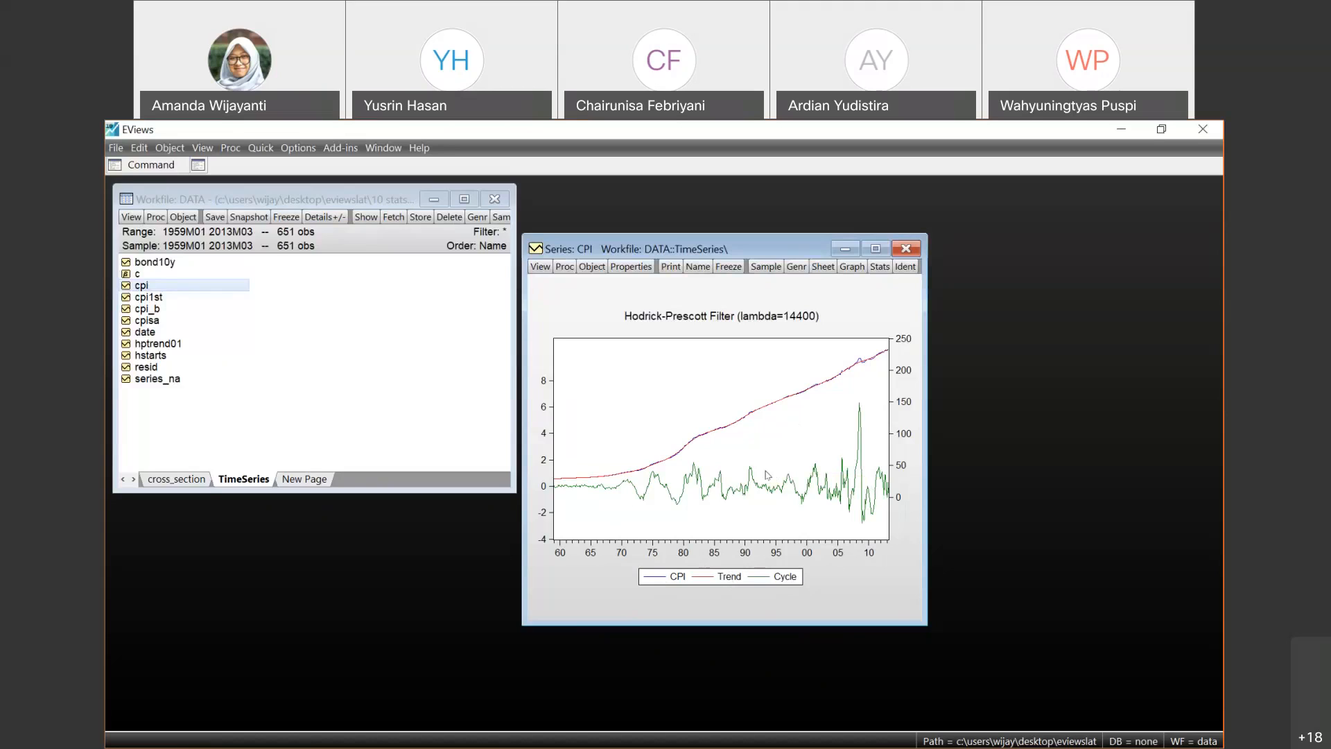
left_click(906, 248)
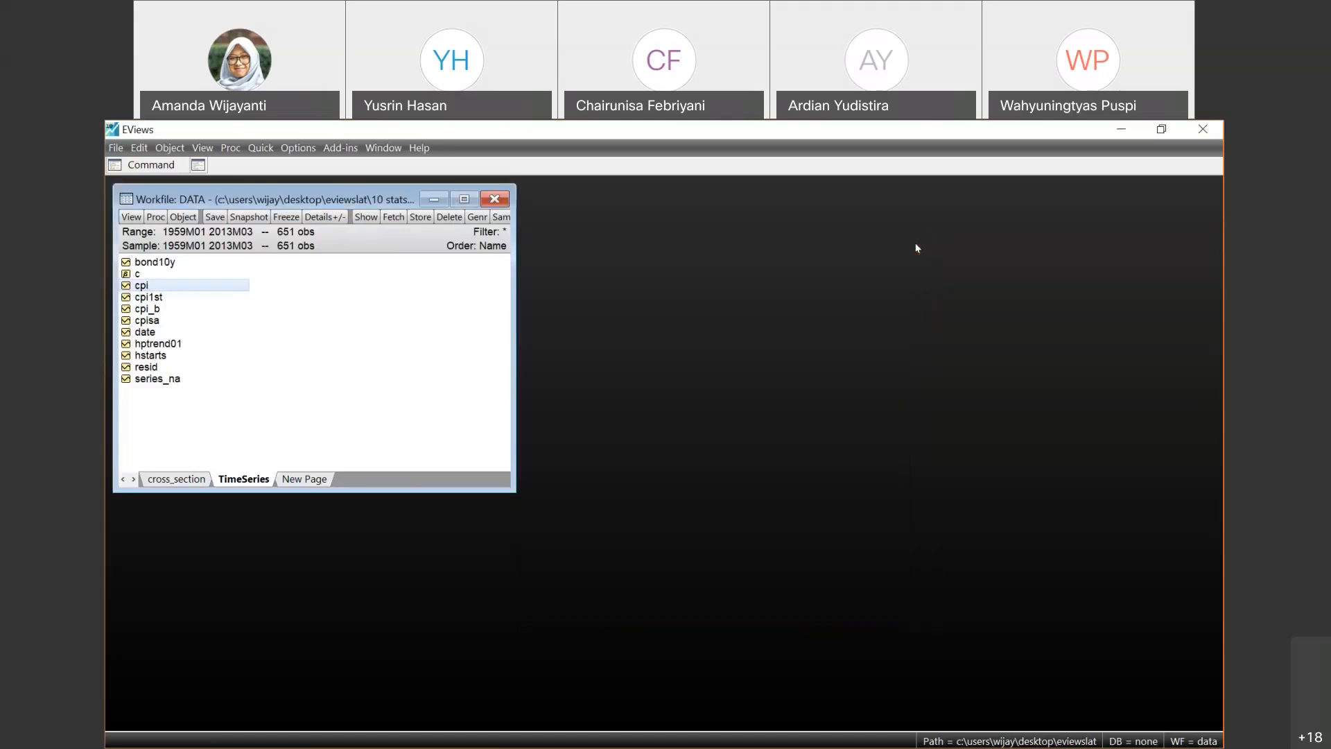
- Open bond10y, apply a Hodrick-Prescott filter with lambda 14400 and smoothed series hptrend02, and close its window
double_click(158, 261)
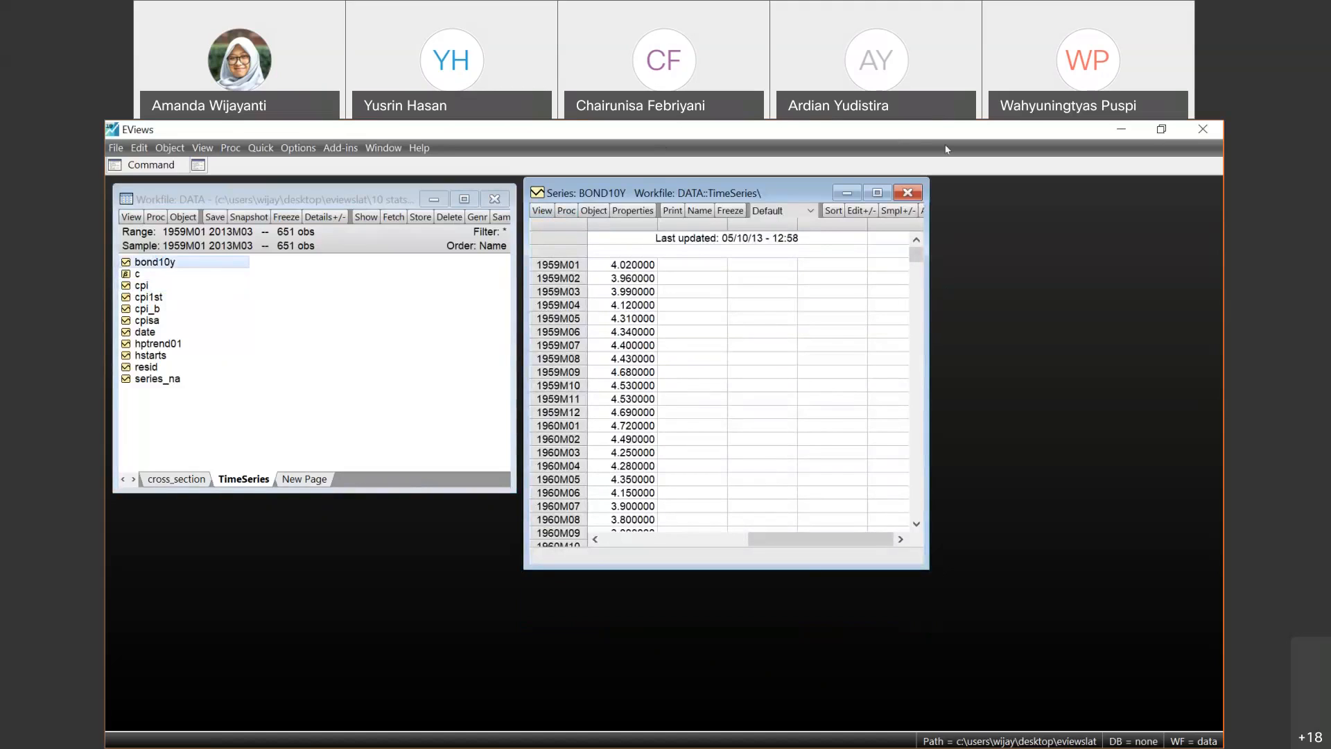
key("alt+Tab")
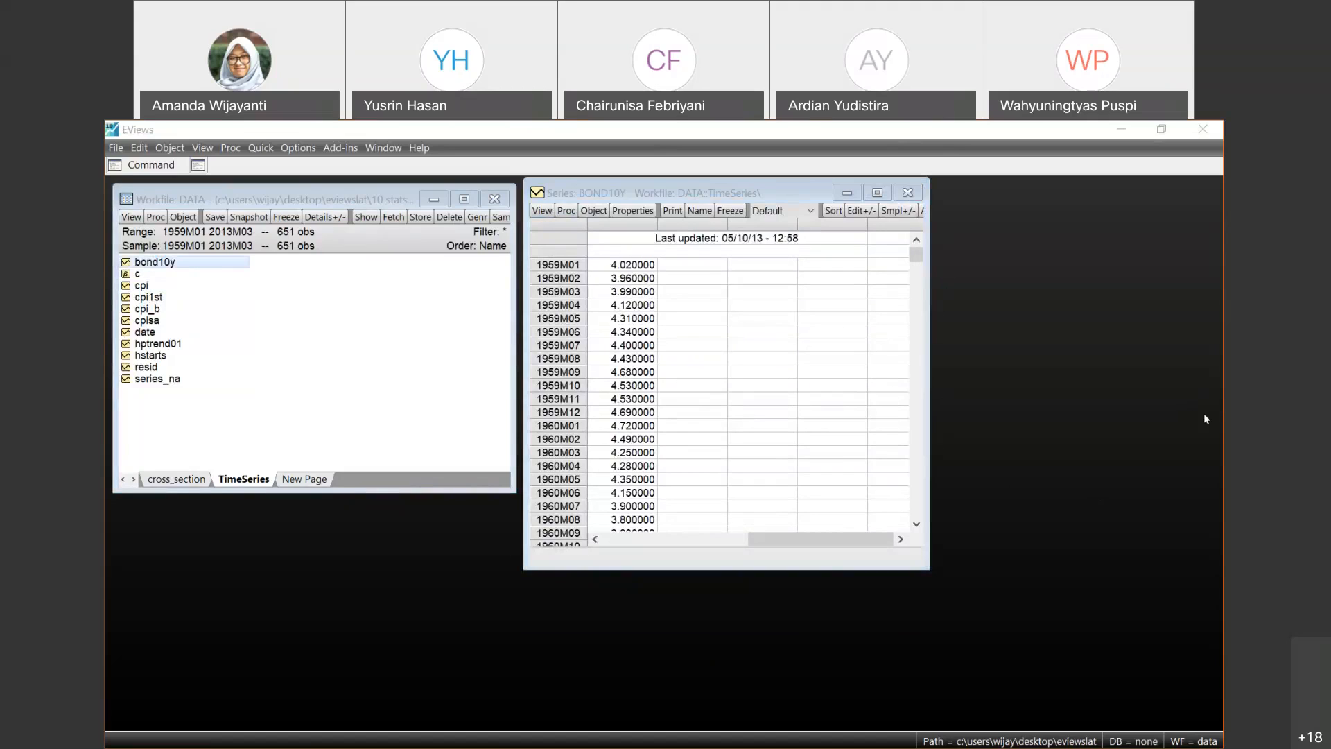
left_click(541, 211)
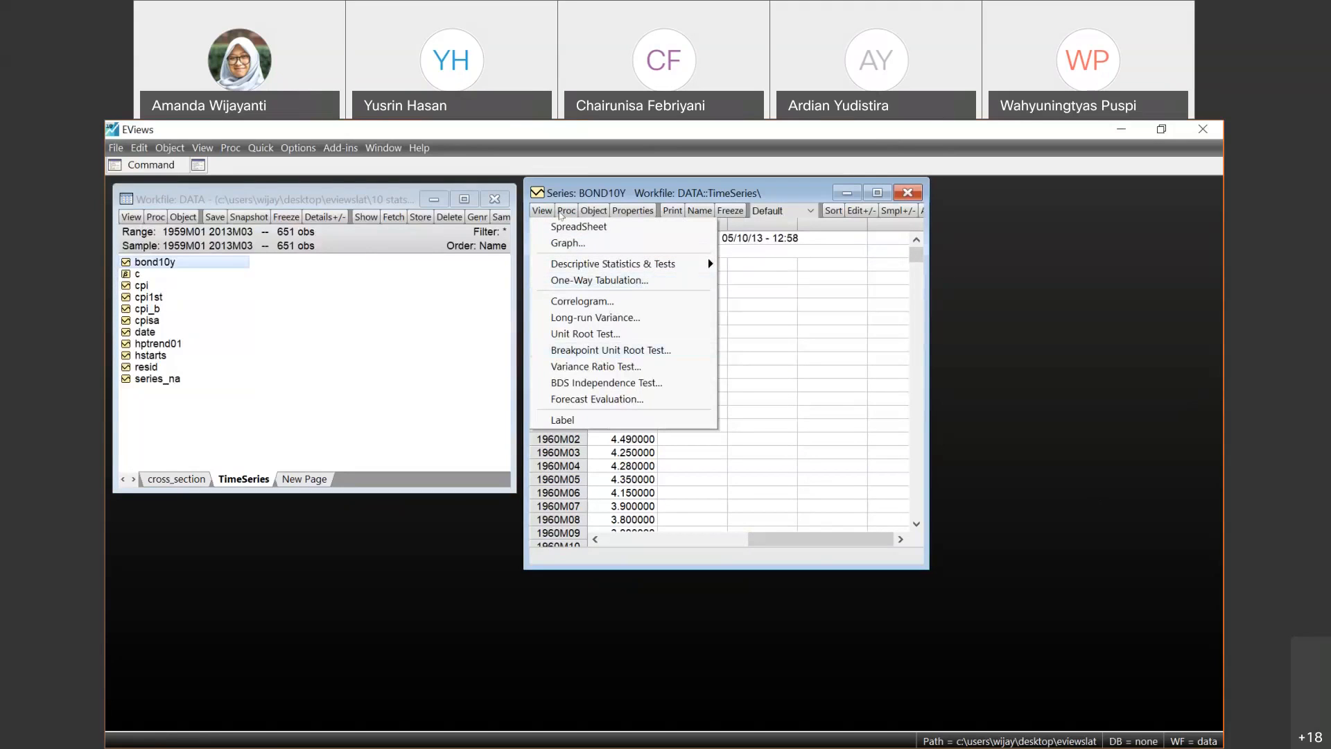
left_click(563, 211)
left_click(565, 211)
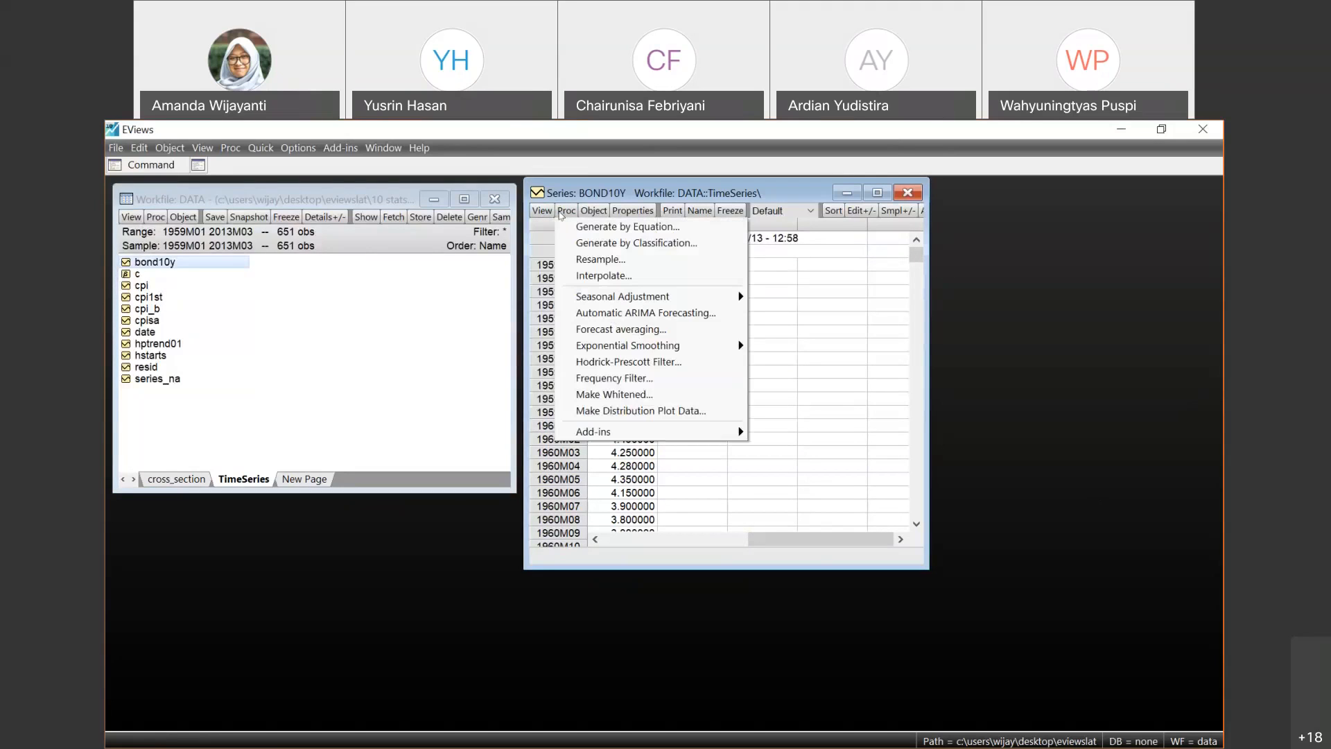
left_click(702, 366)
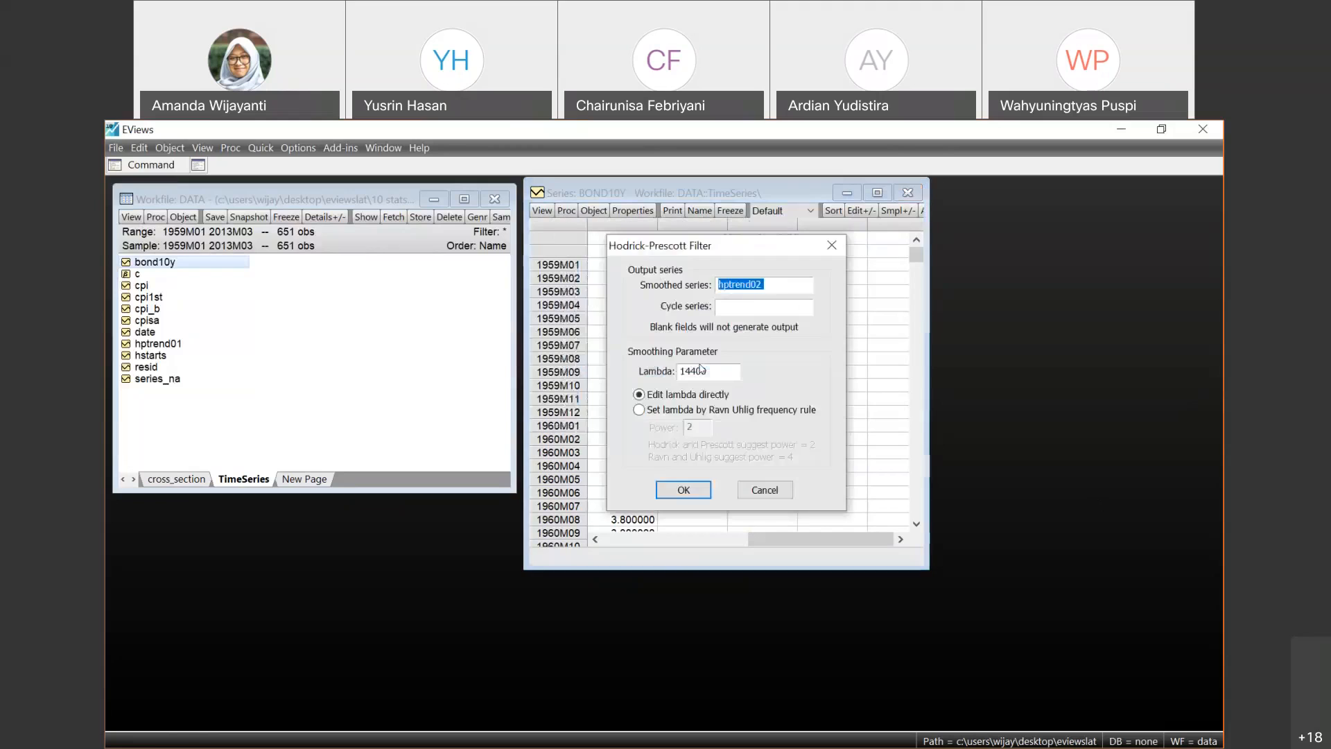
left_click(684, 490)
mouse_move(773, 436)
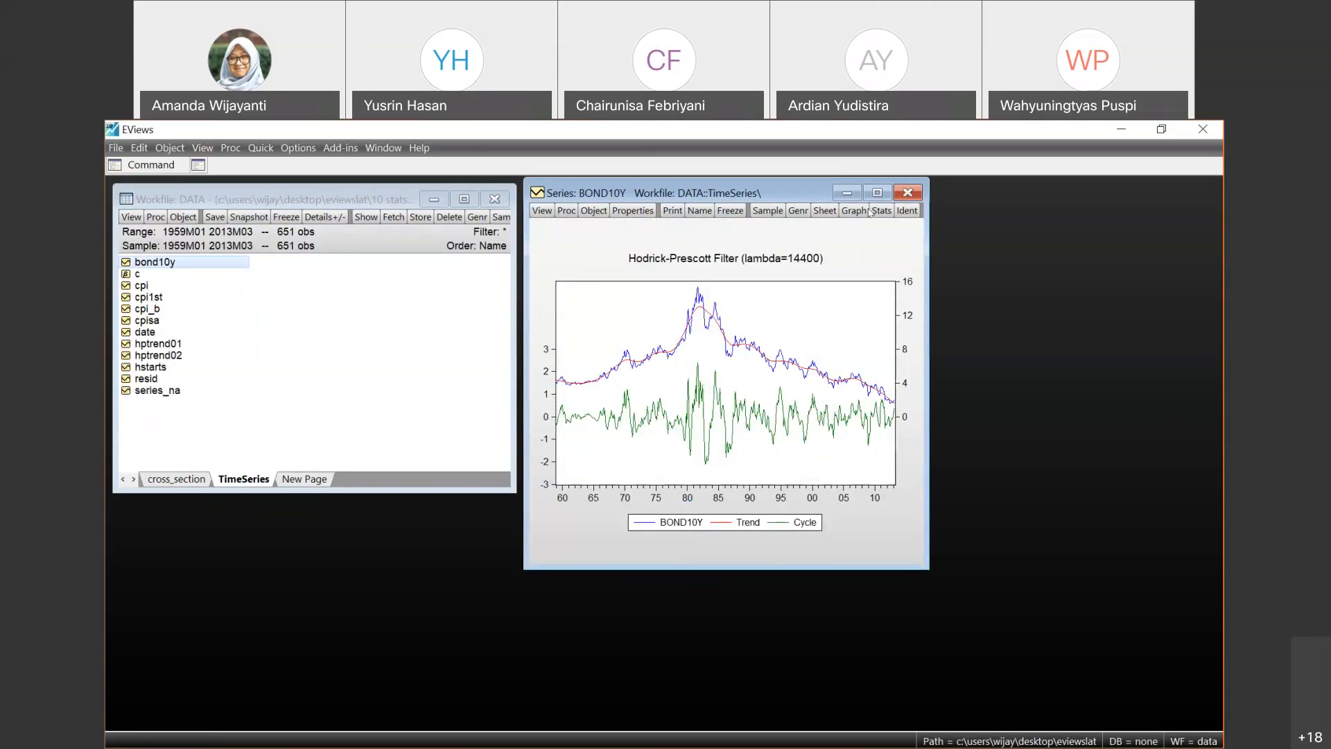
left_click(907, 194)
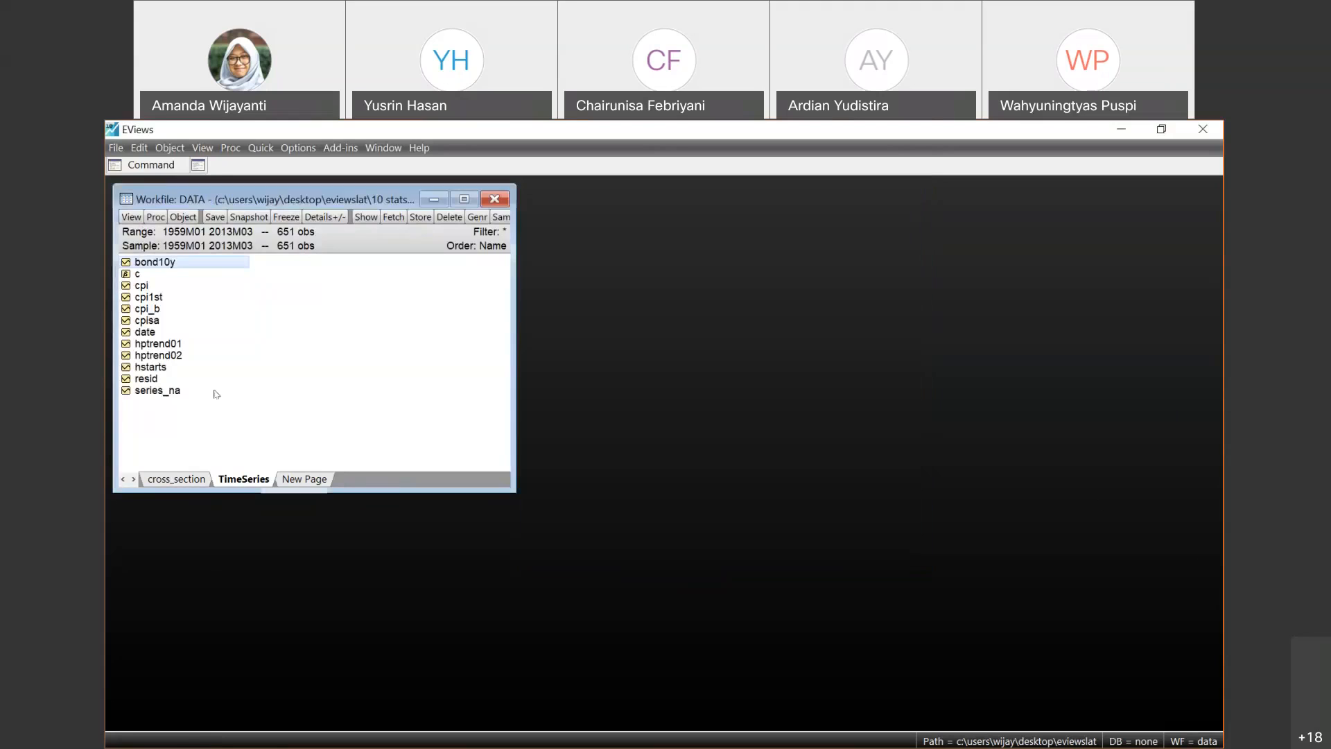
- Open the series_na series and examine where observations are missing in its 1959 and 1960 values
left_click(182, 392)
double_click(181, 392)
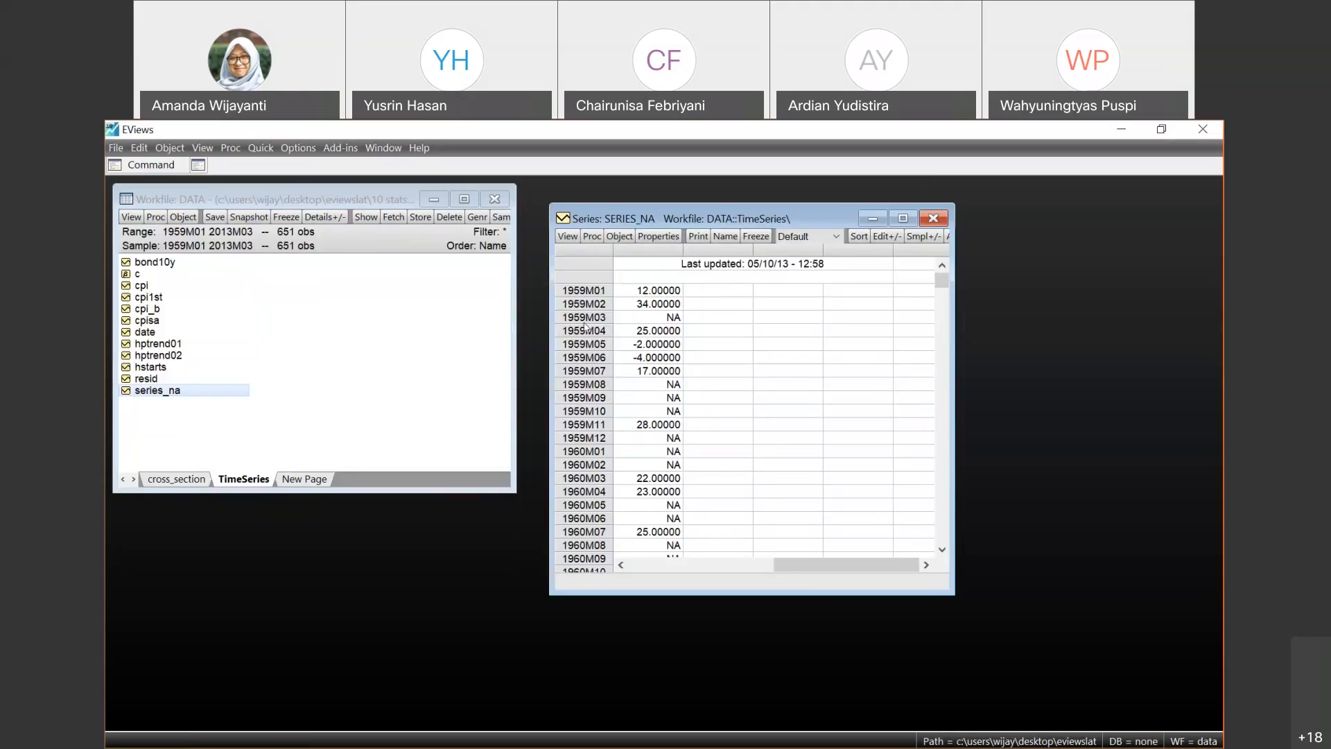
left_click(667, 318)
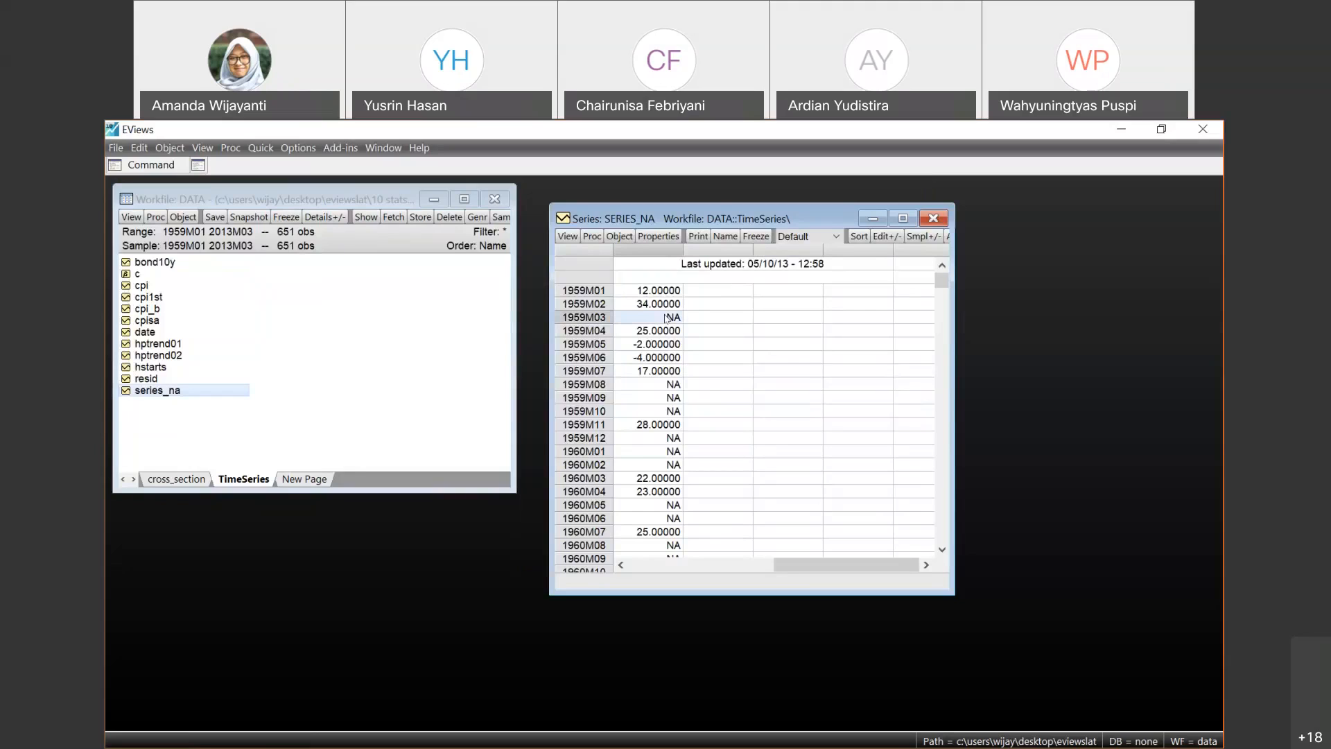
left_click(664, 389)
key("Down")
key("Down")
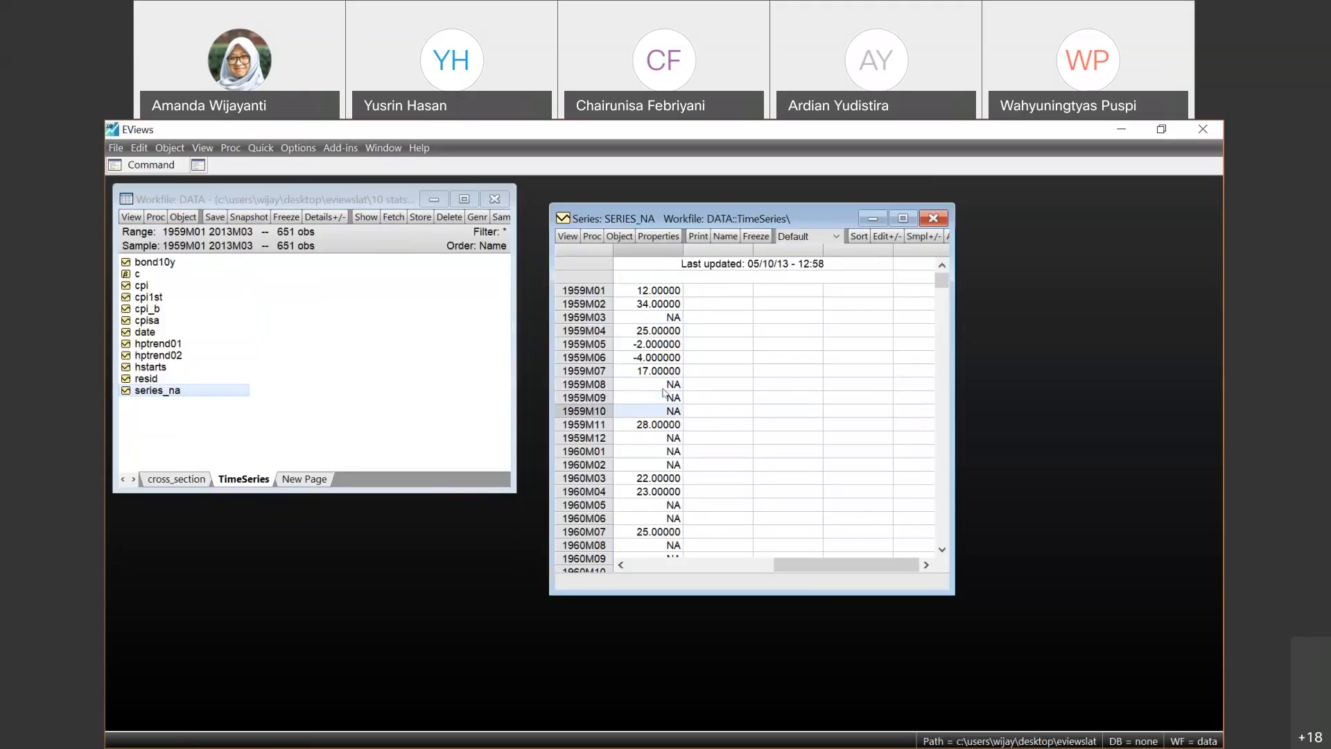
left_click(660, 382)
key("Down")
key("Down")
key("Down")
key("Down")
key("Down")
key("Down")
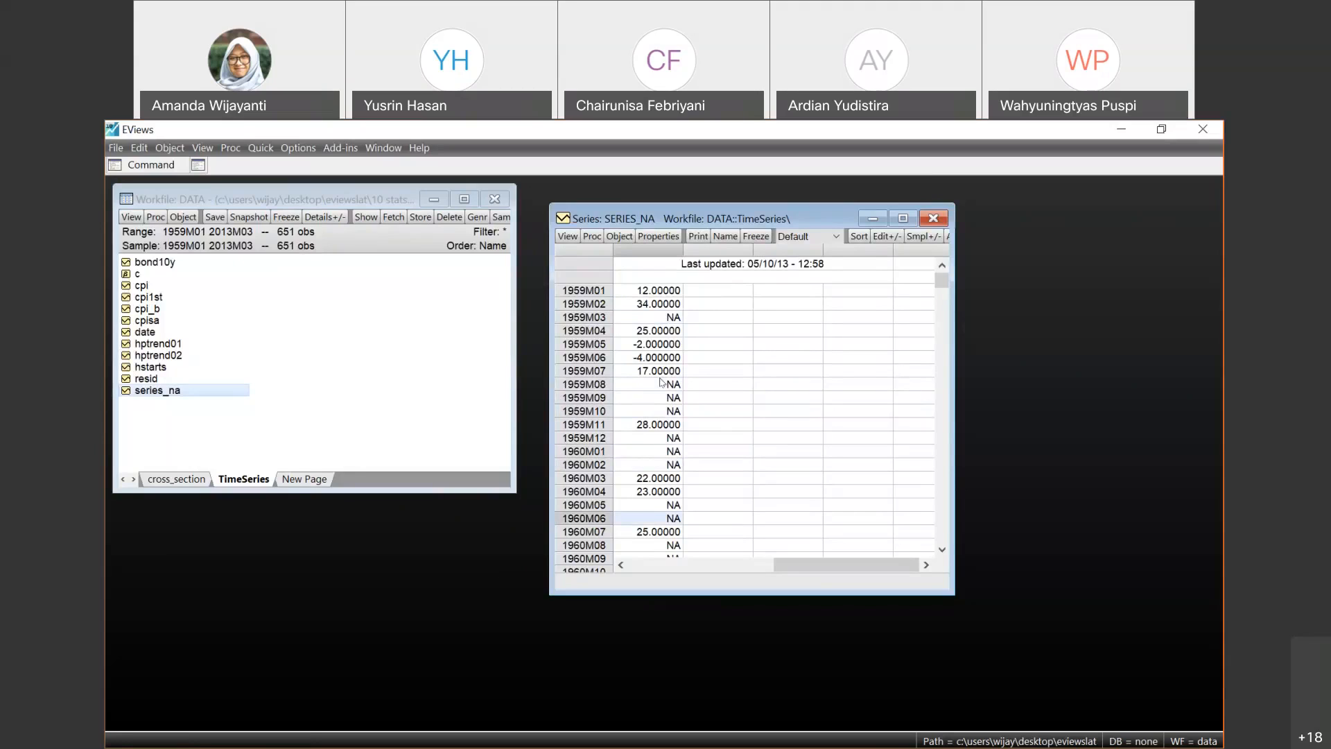
key("Up")
key("Up")
key("Up")
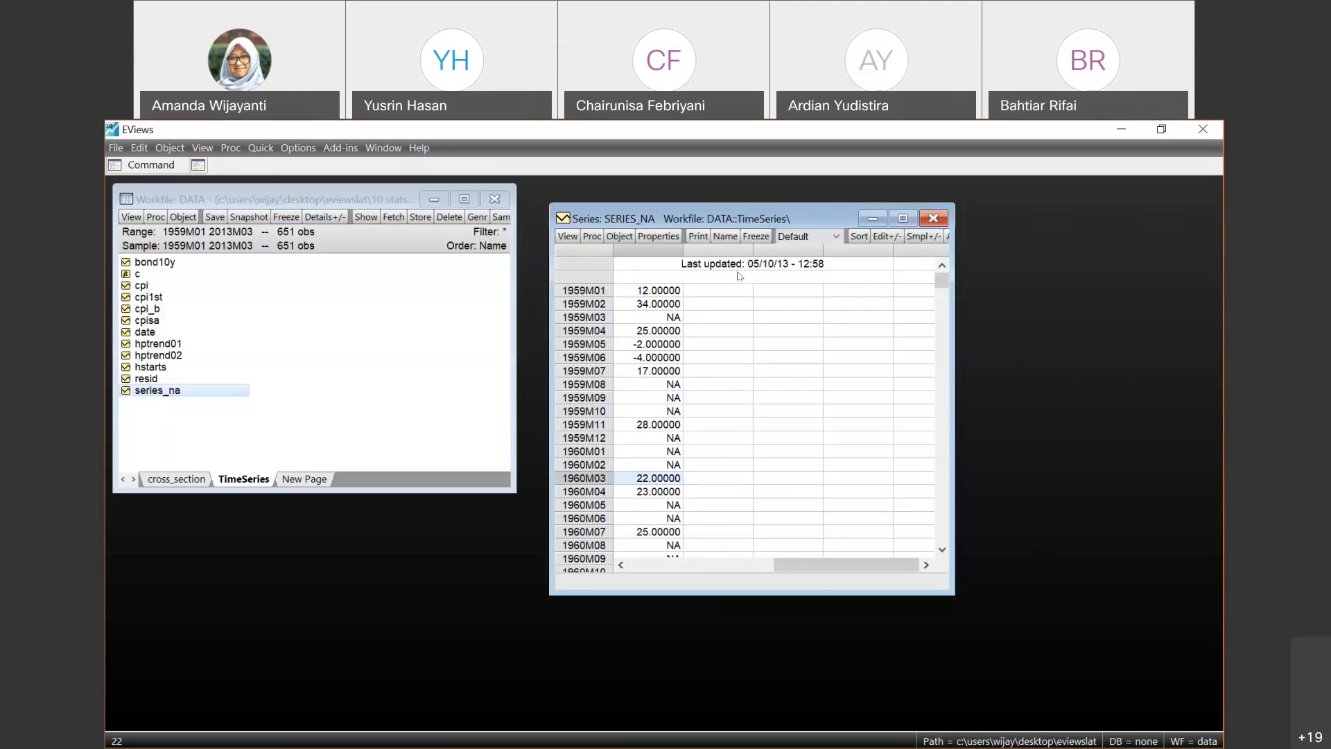
left_click(838, 137)
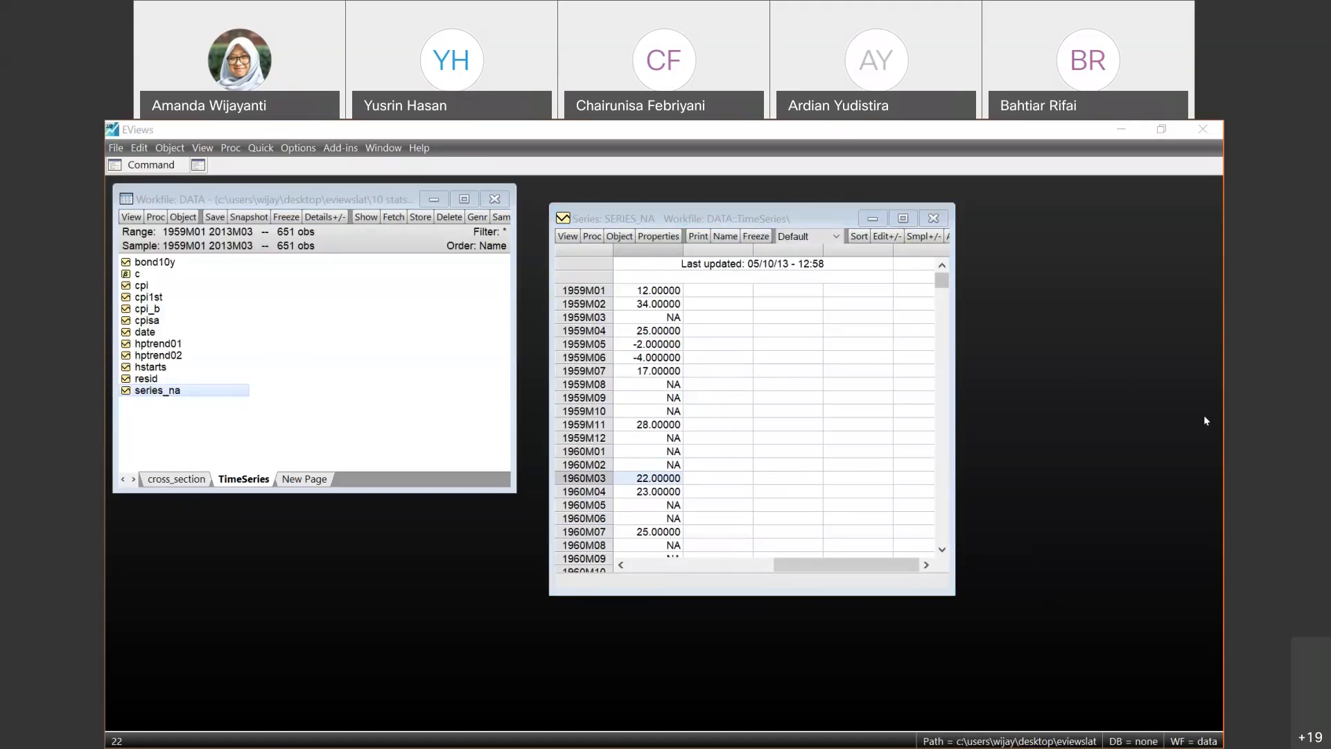
- Interpolate the missing values of series_na with the Linear method, naming the output series series_na_int
left_click(593, 236)
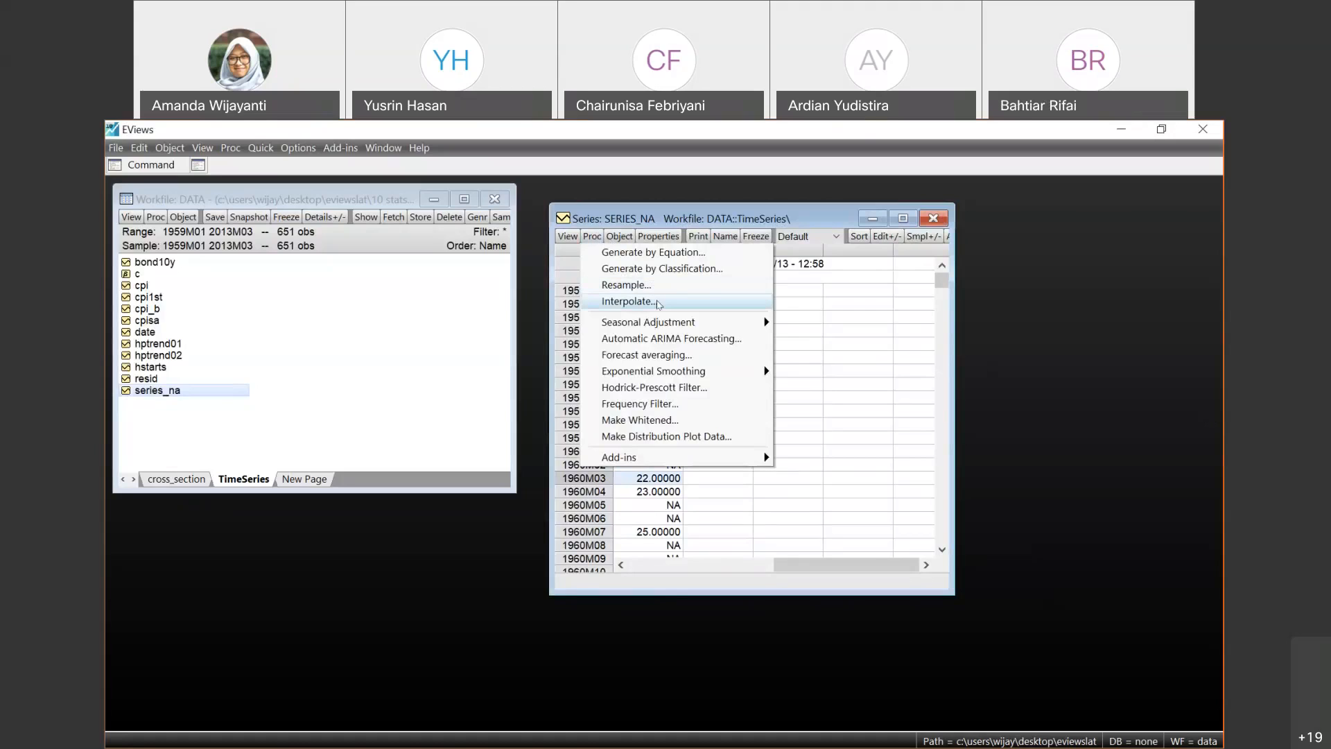
left_click(659, 304)
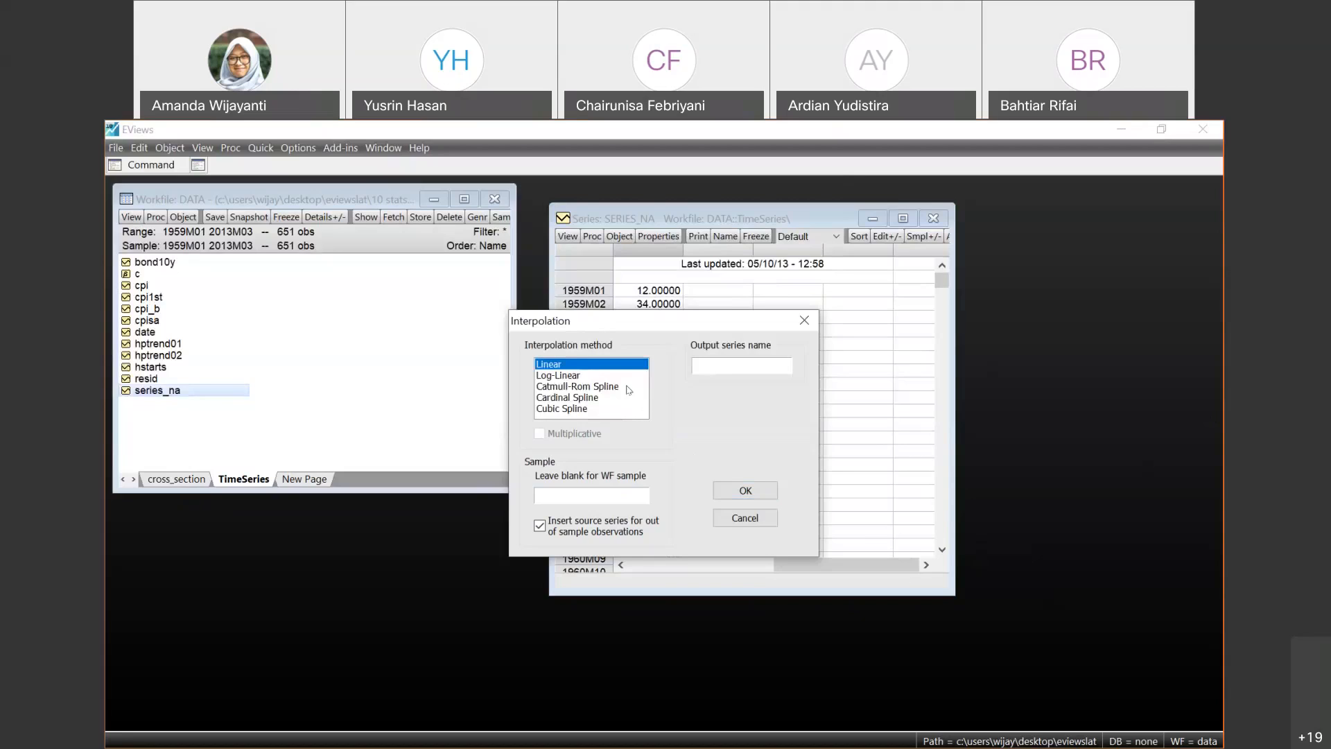
left_click(578, 376)
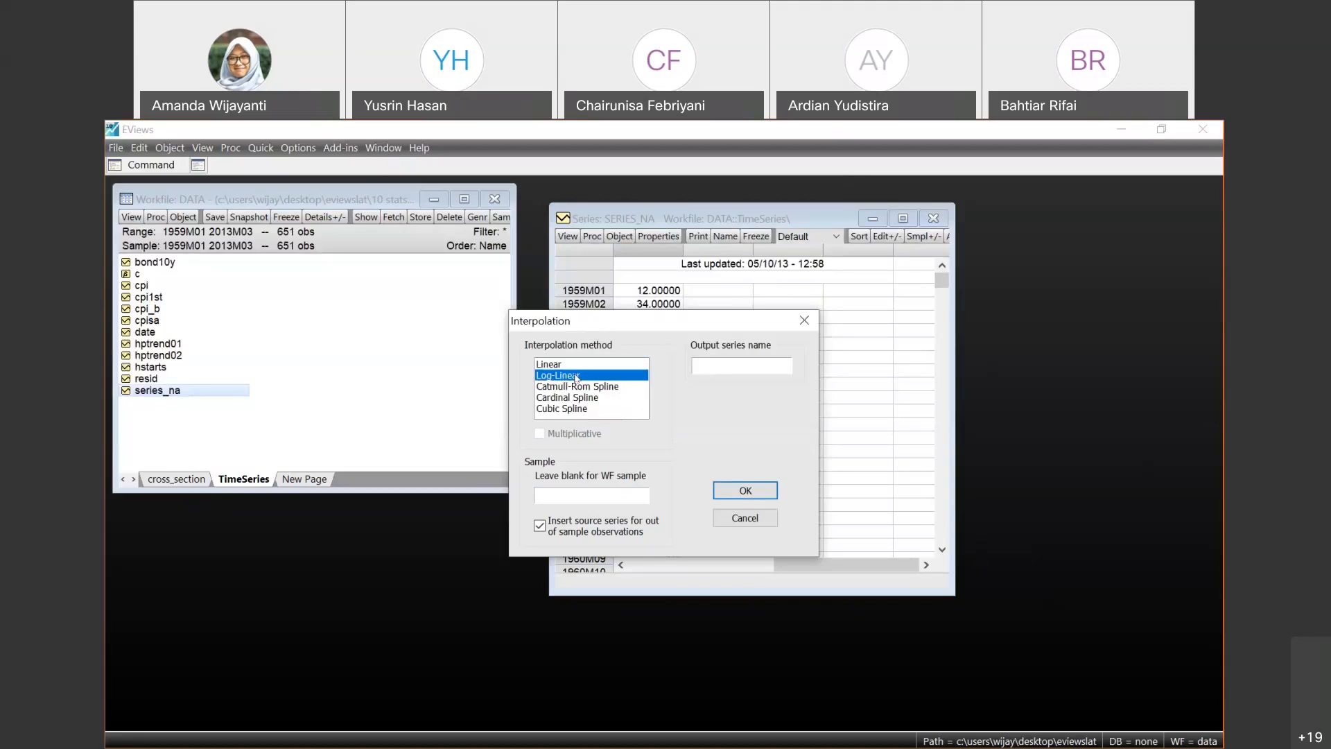
left_click(611, 389)
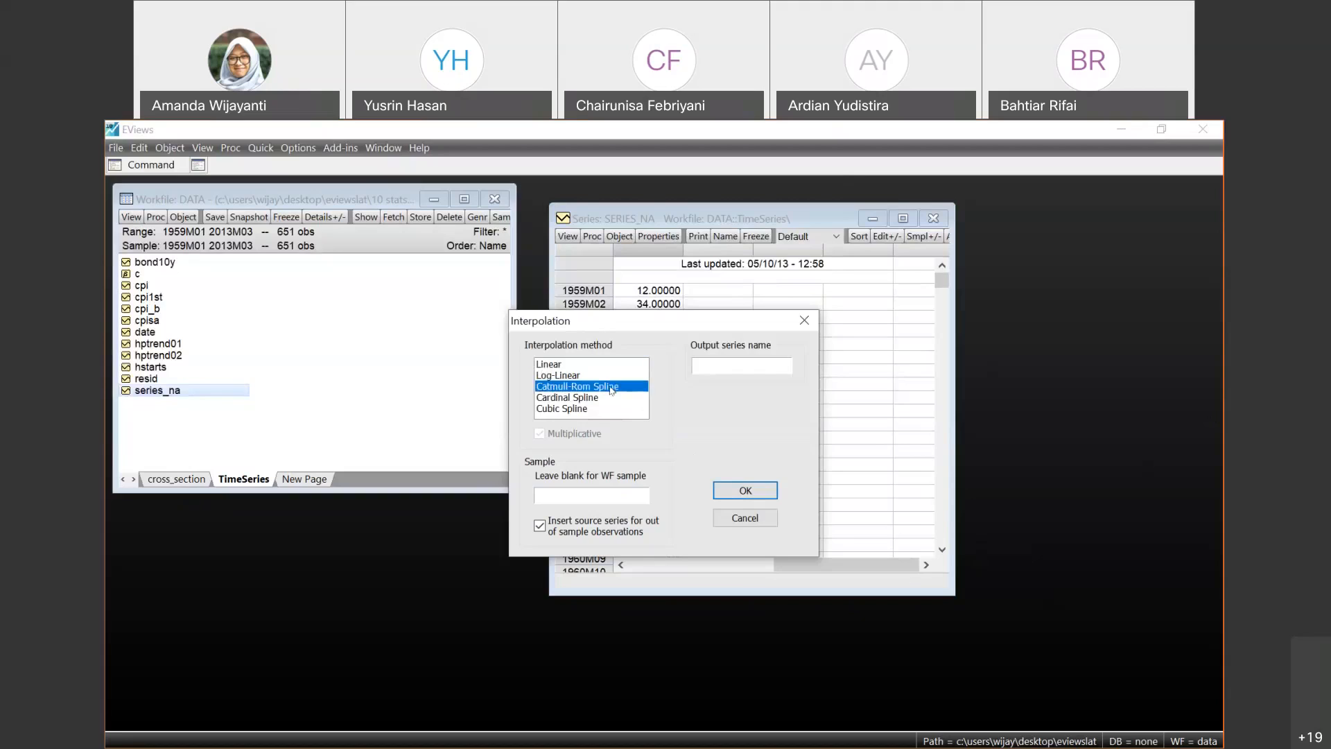
left_click(581, 365)
left_click(763, 363)
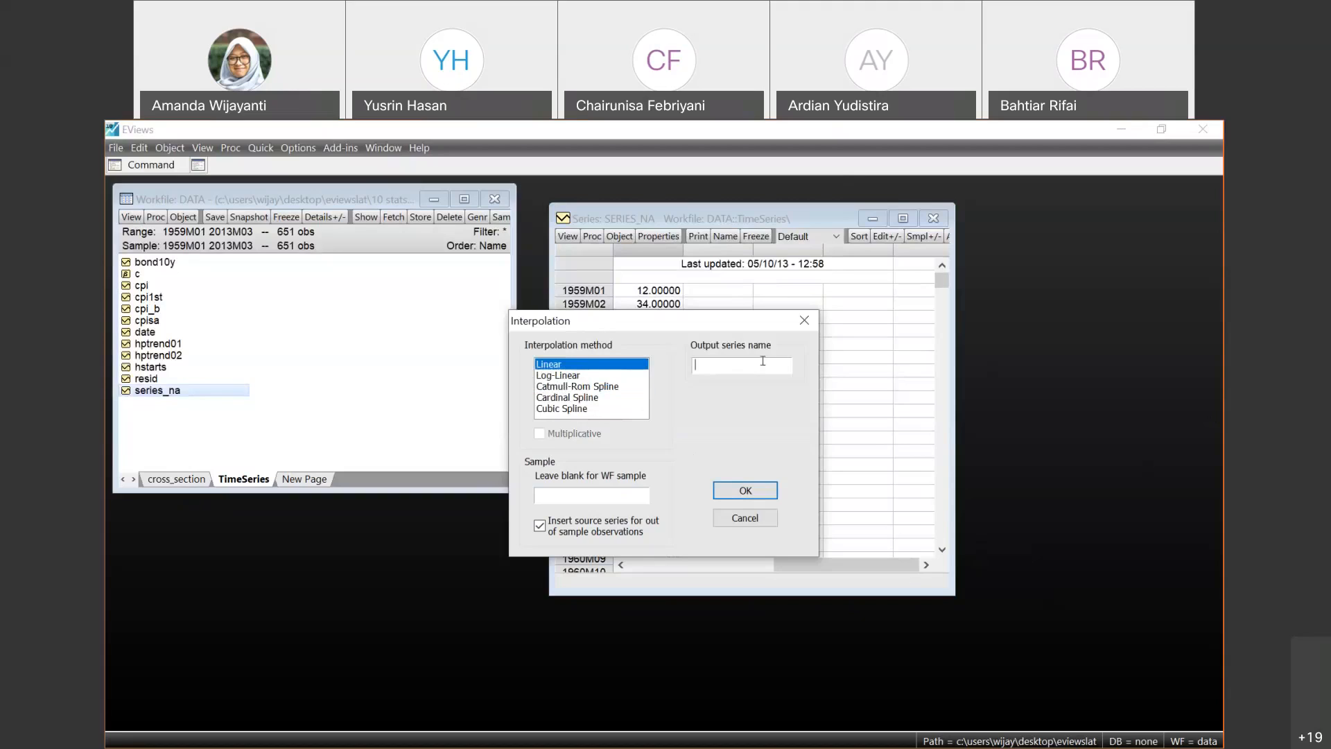
type("series_na_itn")
key("BackSpace")
key("BackSpace")
type("nt")
left_click(727, 482)
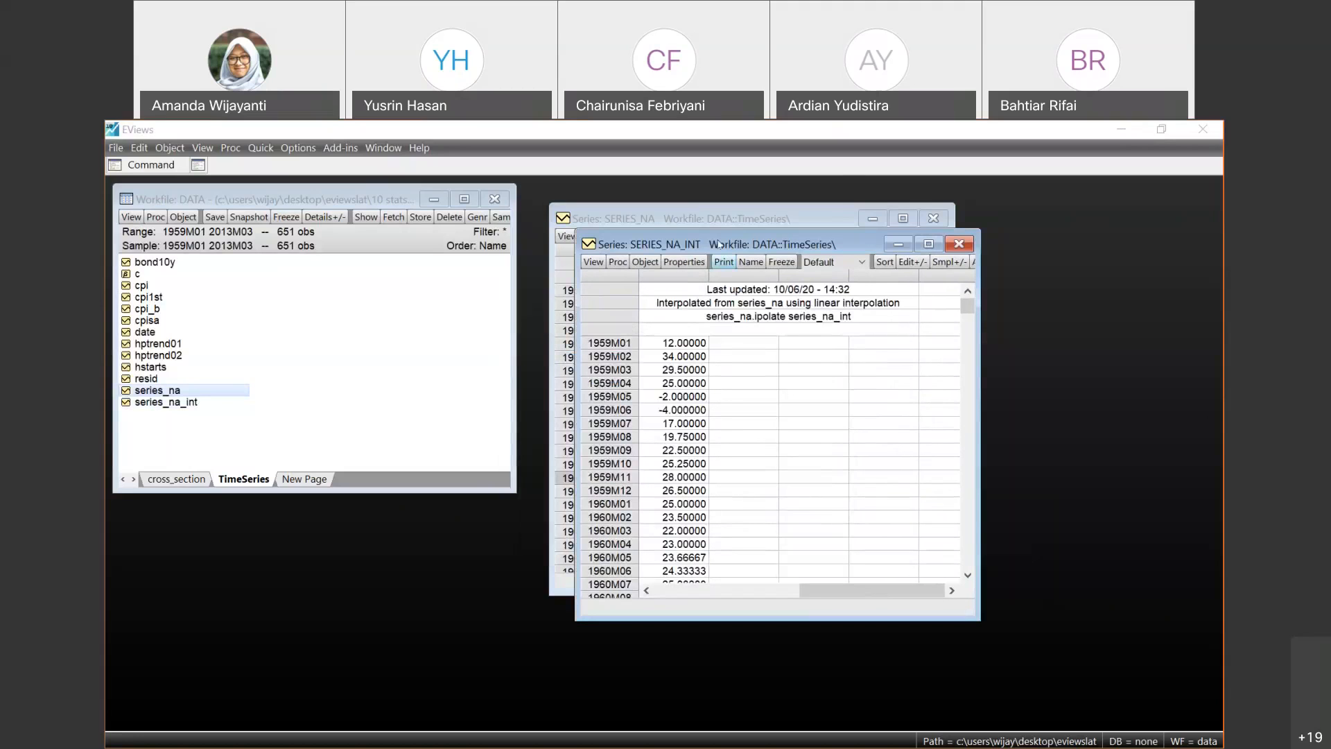
- Arrange the series_na and series_na_int windows side by side, compare their 1959M03 values, and close both windows
left_click_drag(718, 244, 895, 246)
left_click_drag(653, 220, 627, 243)
left_click(964, 250)
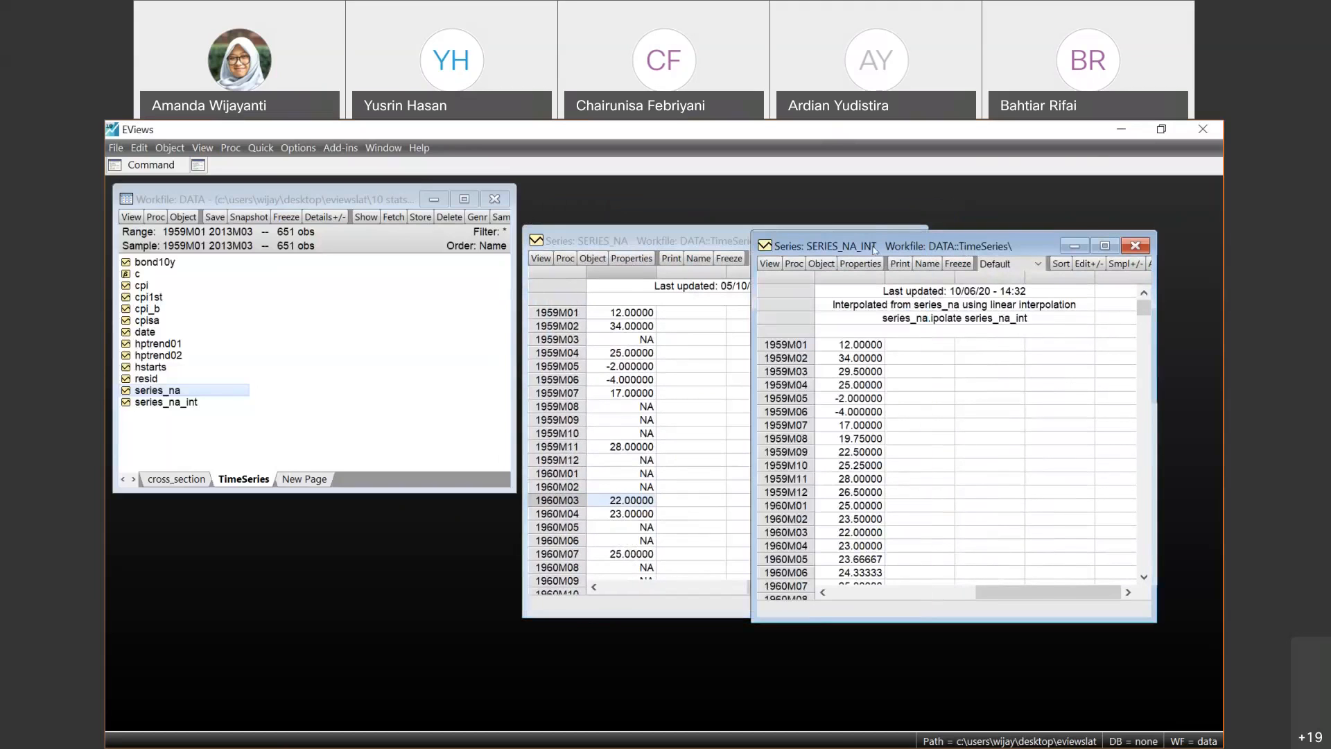
left_click_drag(872, 227, 872, 211)
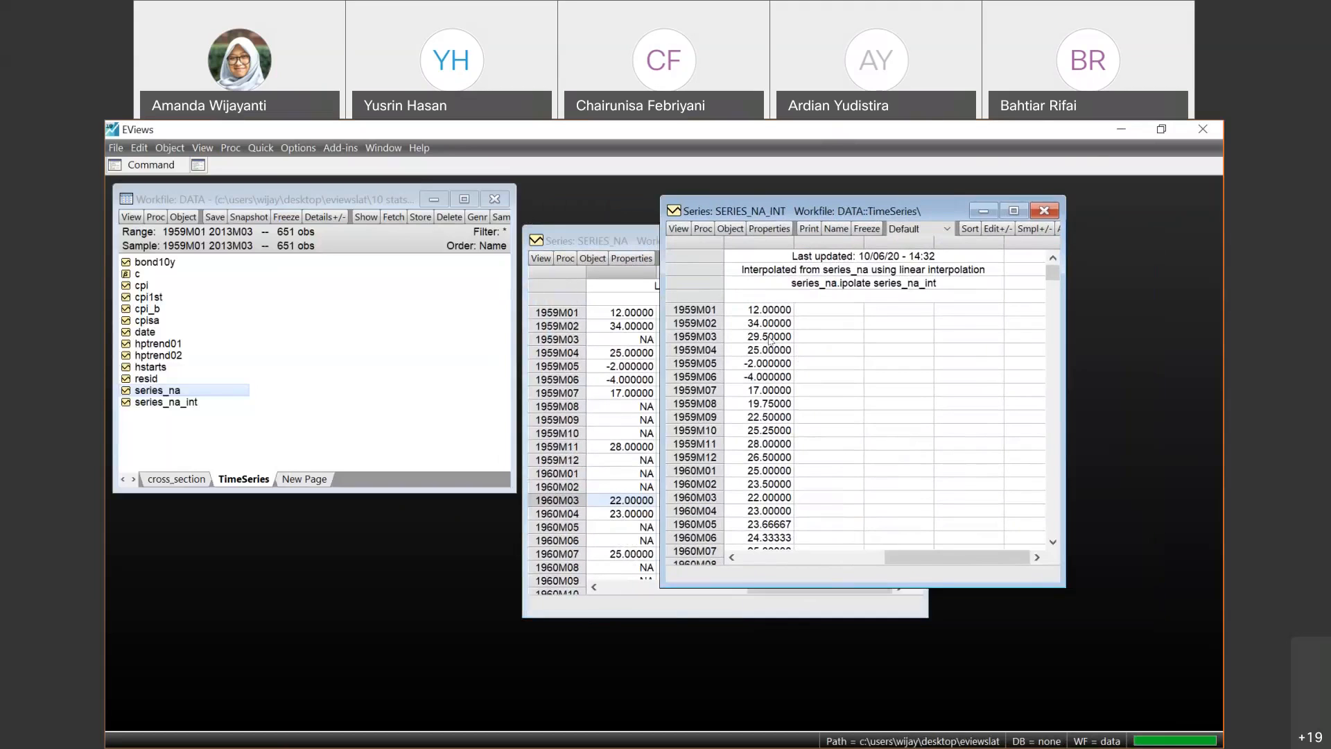
left_click(635, 352)
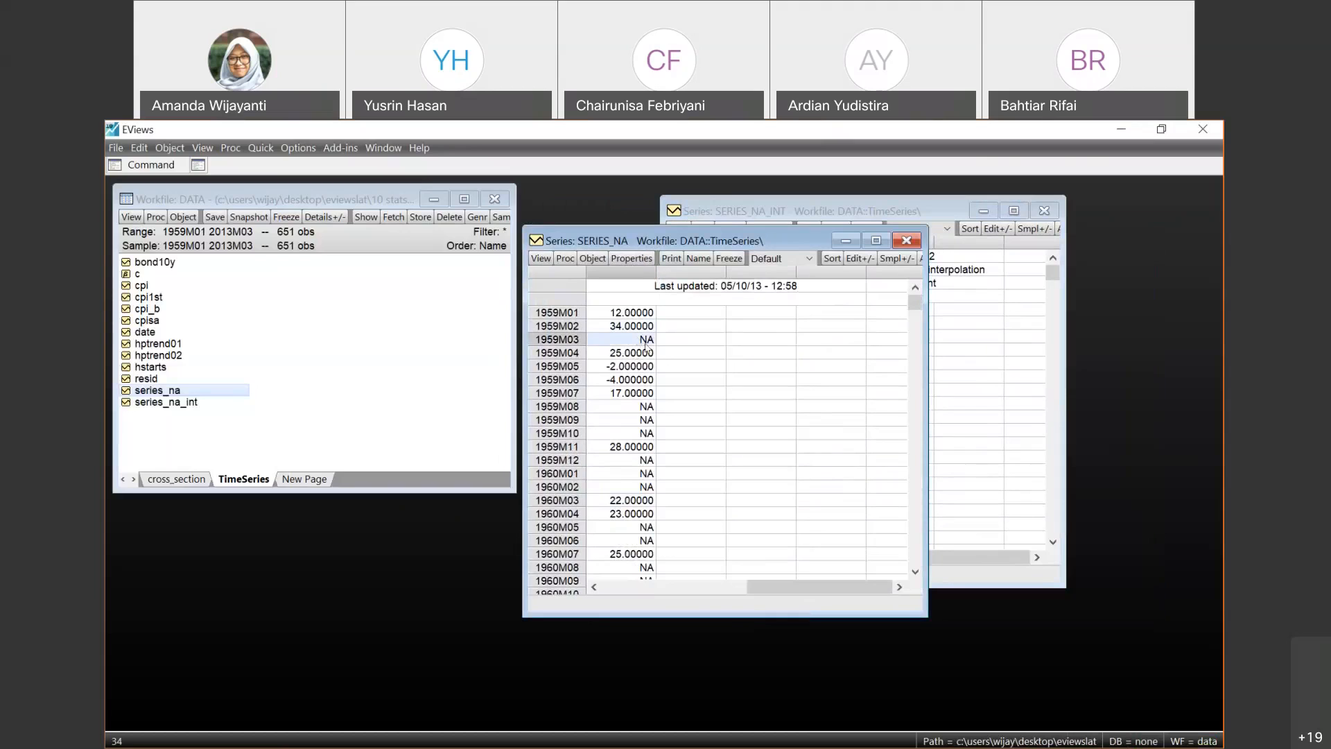
left_click(973, 351)
left_click(771, 337)
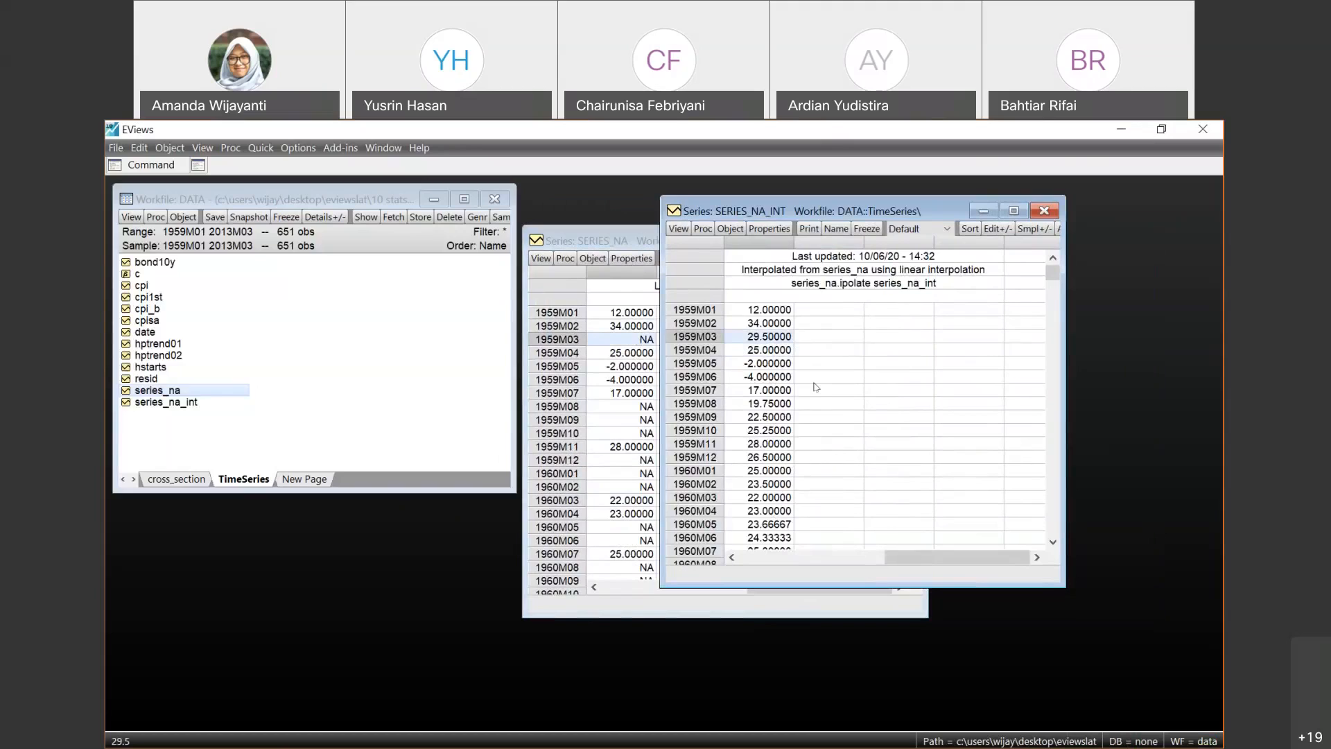
left_click(1044, 210)
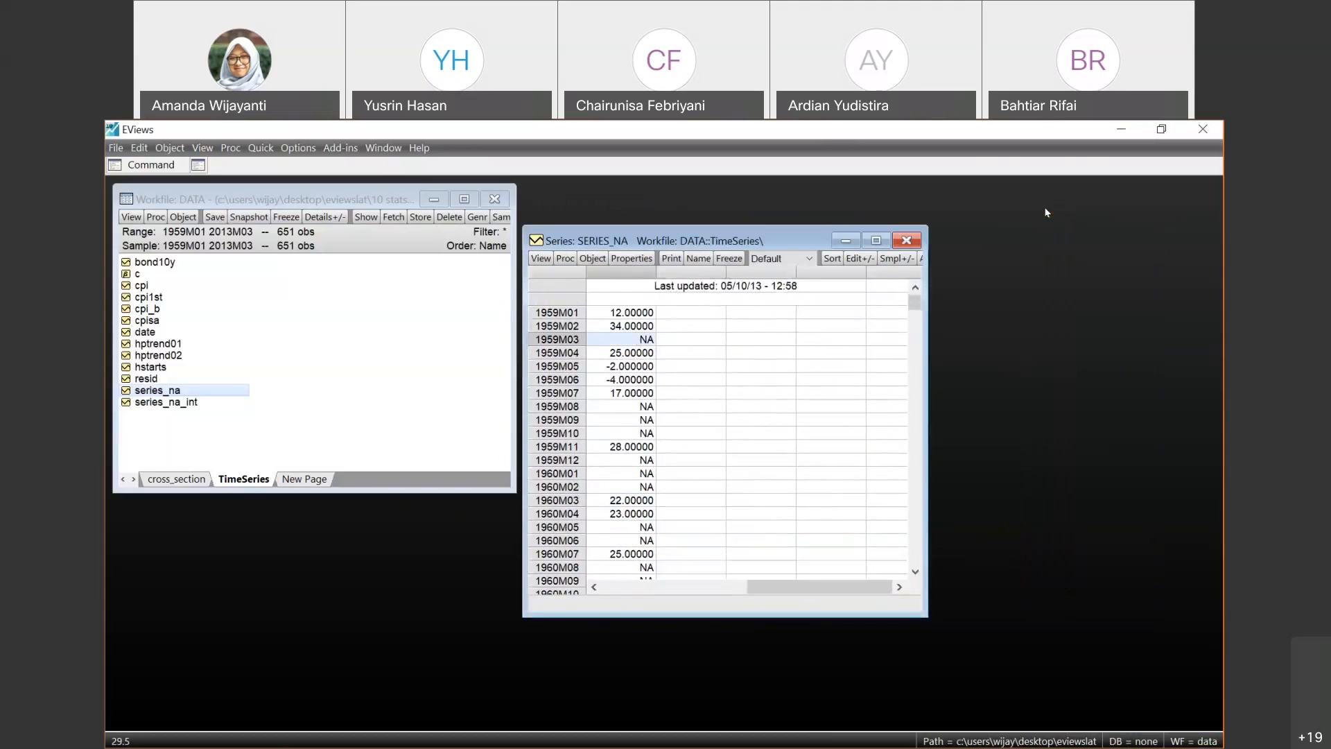
left_click(906, 241)
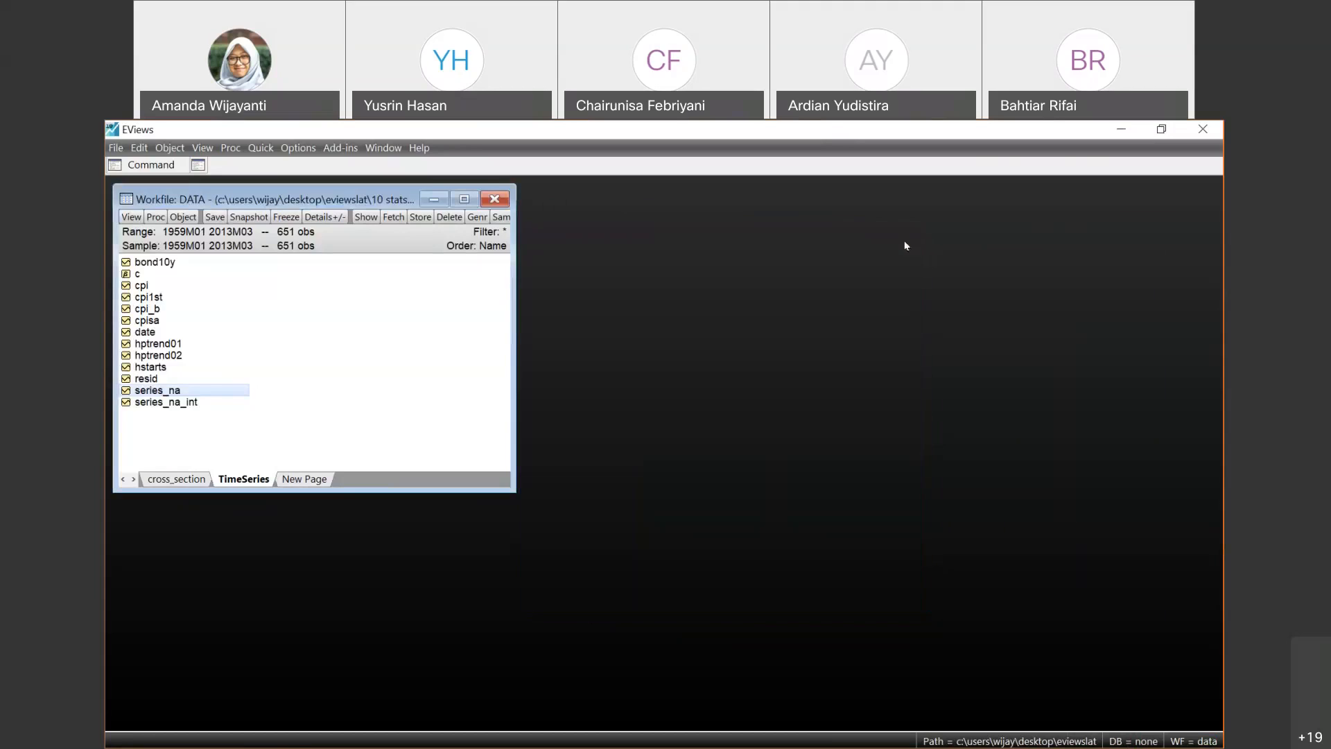
left_click(158, 217)
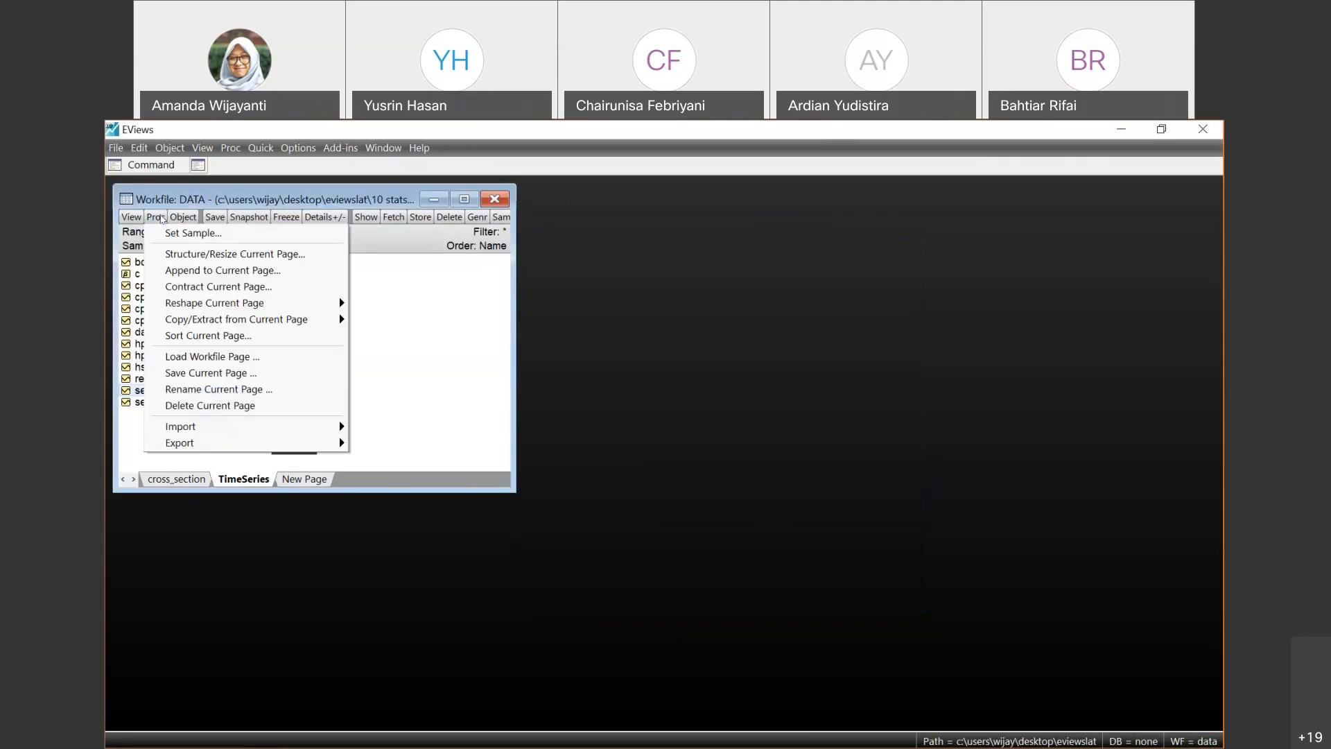
left_click(453, 296)
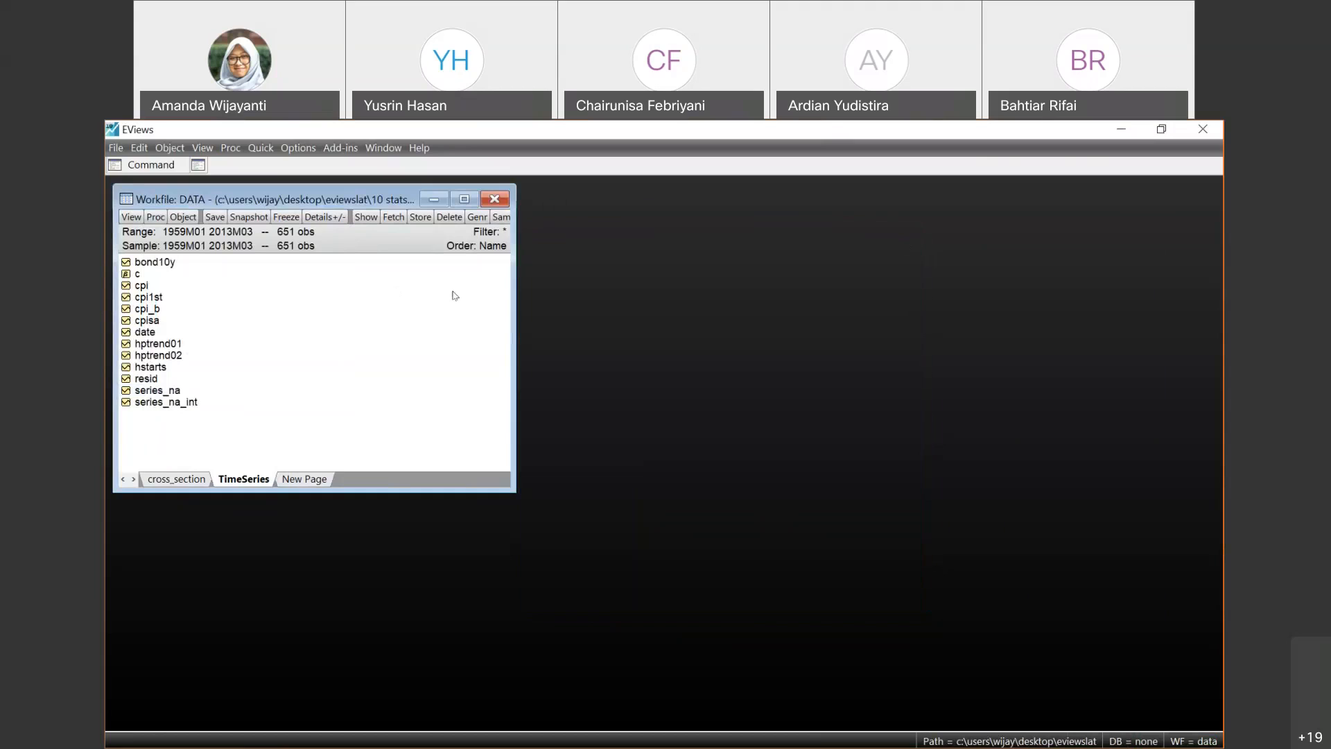
- Restore the EViews window to a smaller size, switch to the e_module_10 PowerPoint slide show, and maximize its window
left_click(1161, 136)
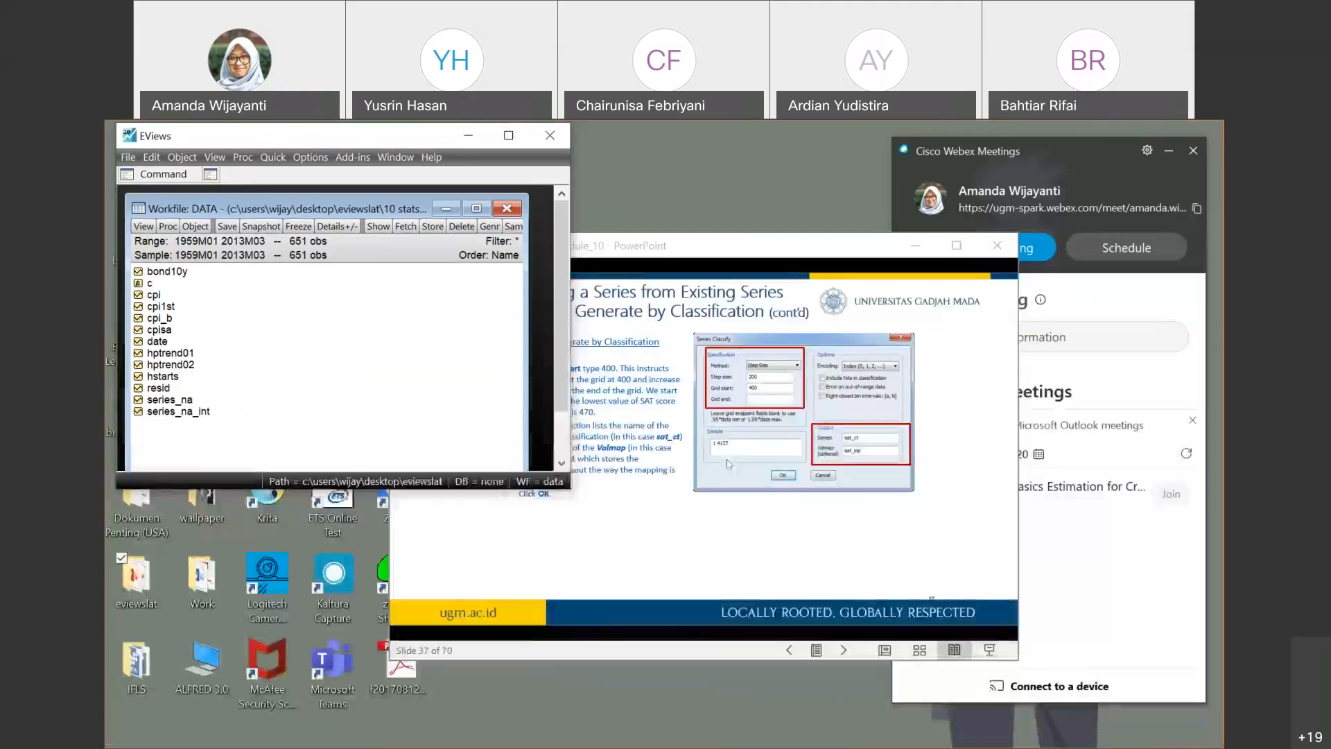
left_click(958, 296)
left_click(957, 246)
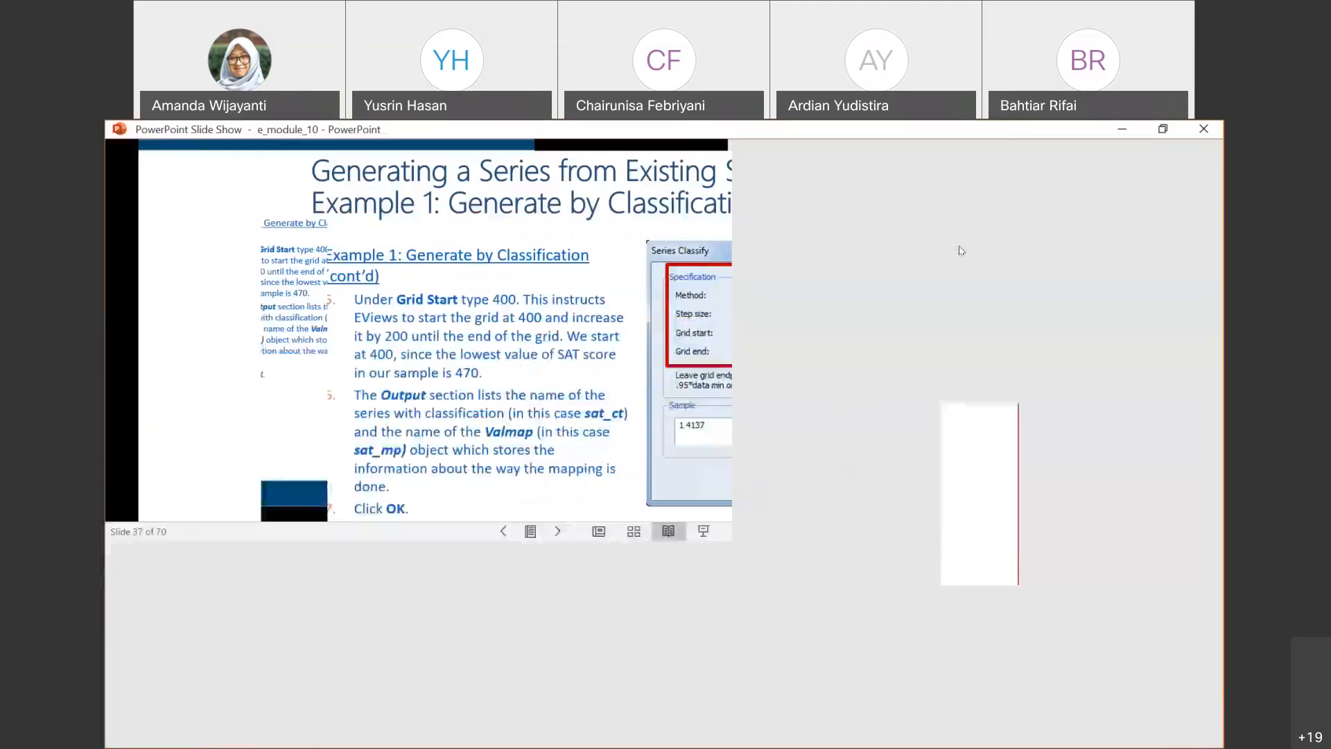
- Examine the slides from the Generate by Classification example through Resample Examples 2, 3 and 4
left_click(527, 461)
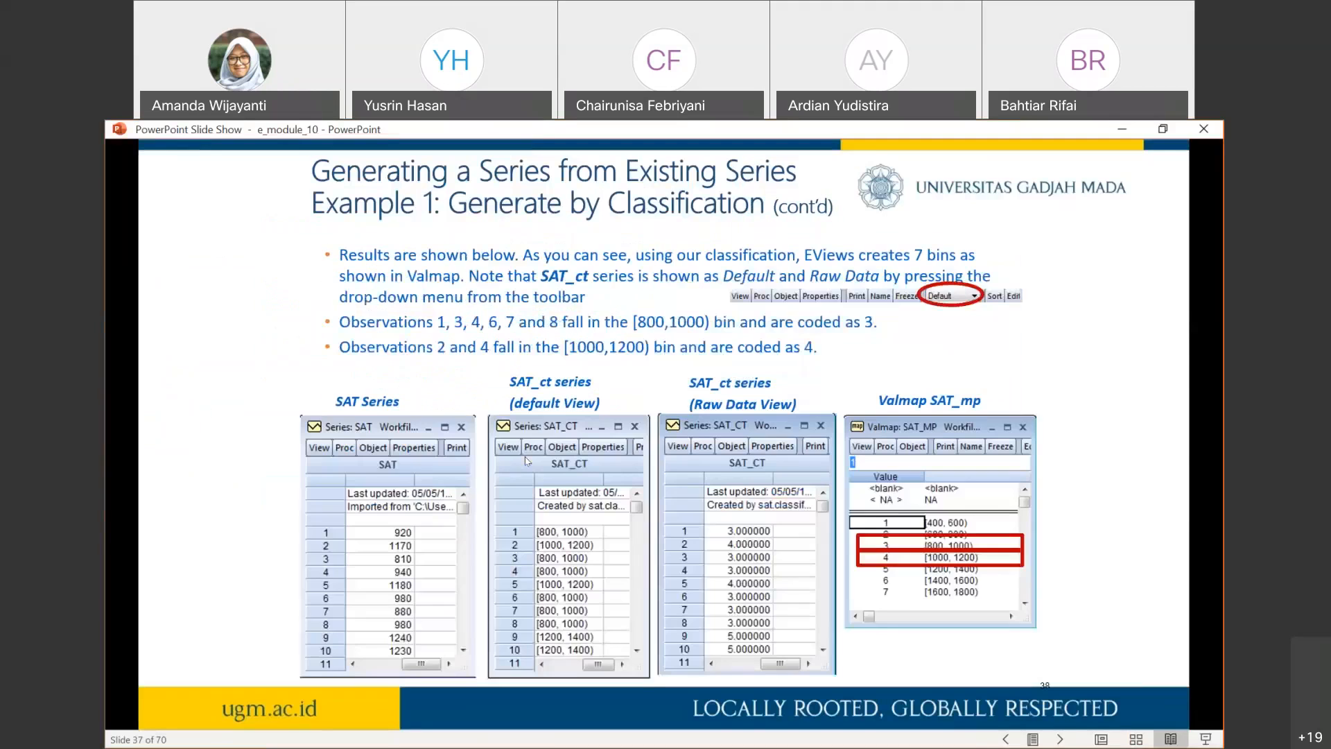
scroll(525, 461, "down", 2)
scroll(525, 461, "up", 3)
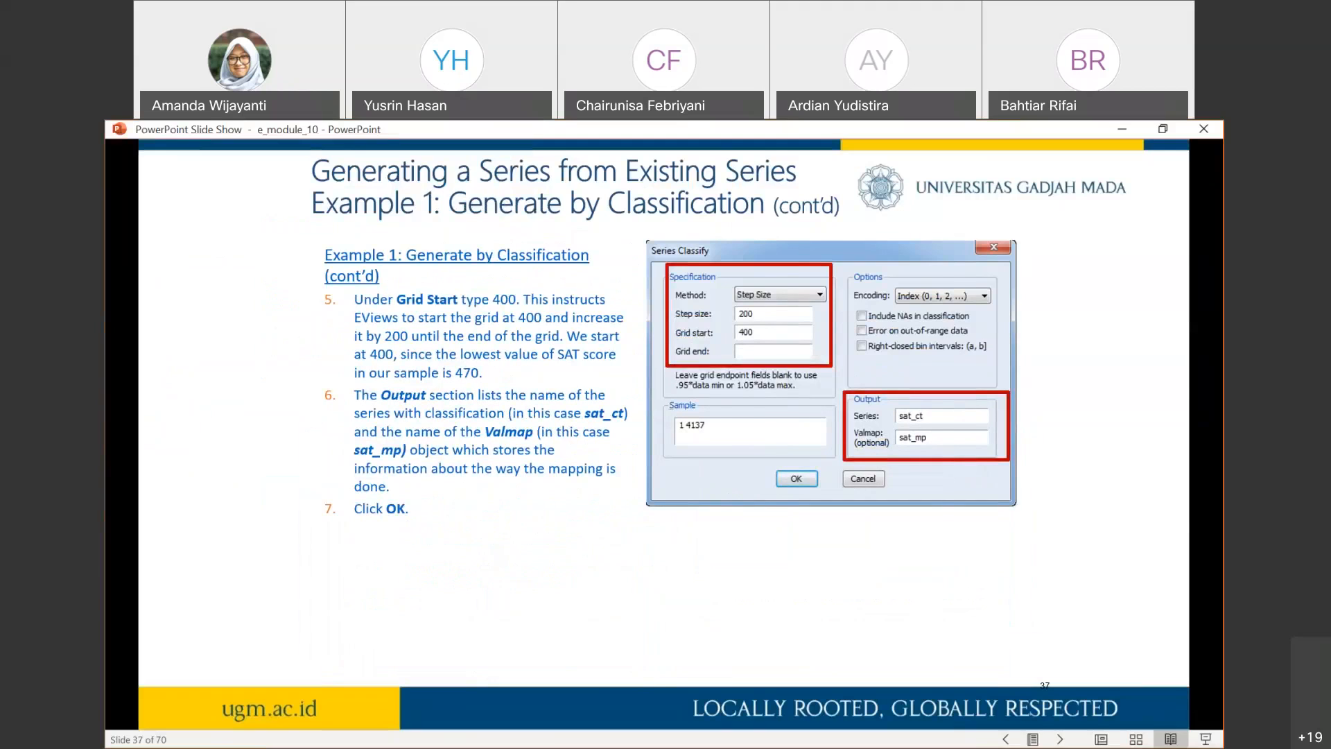
key("Right")
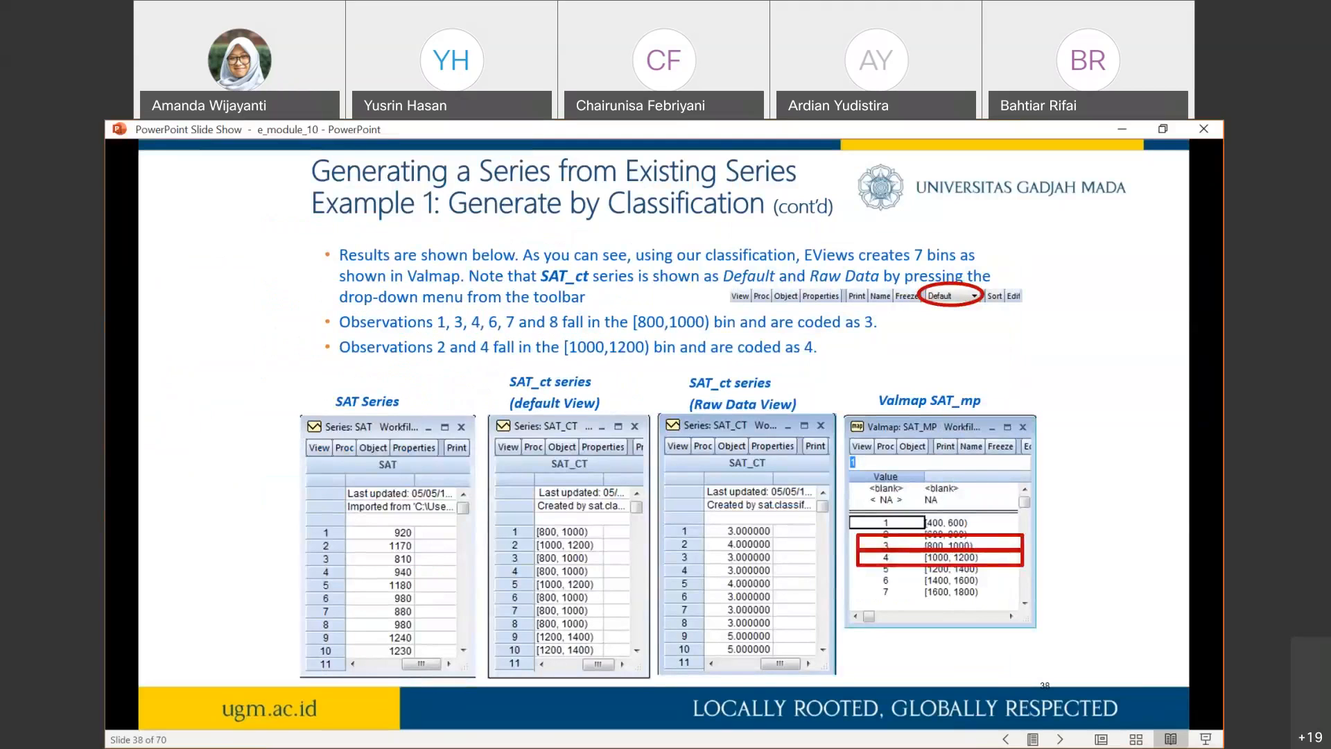
key("Right")
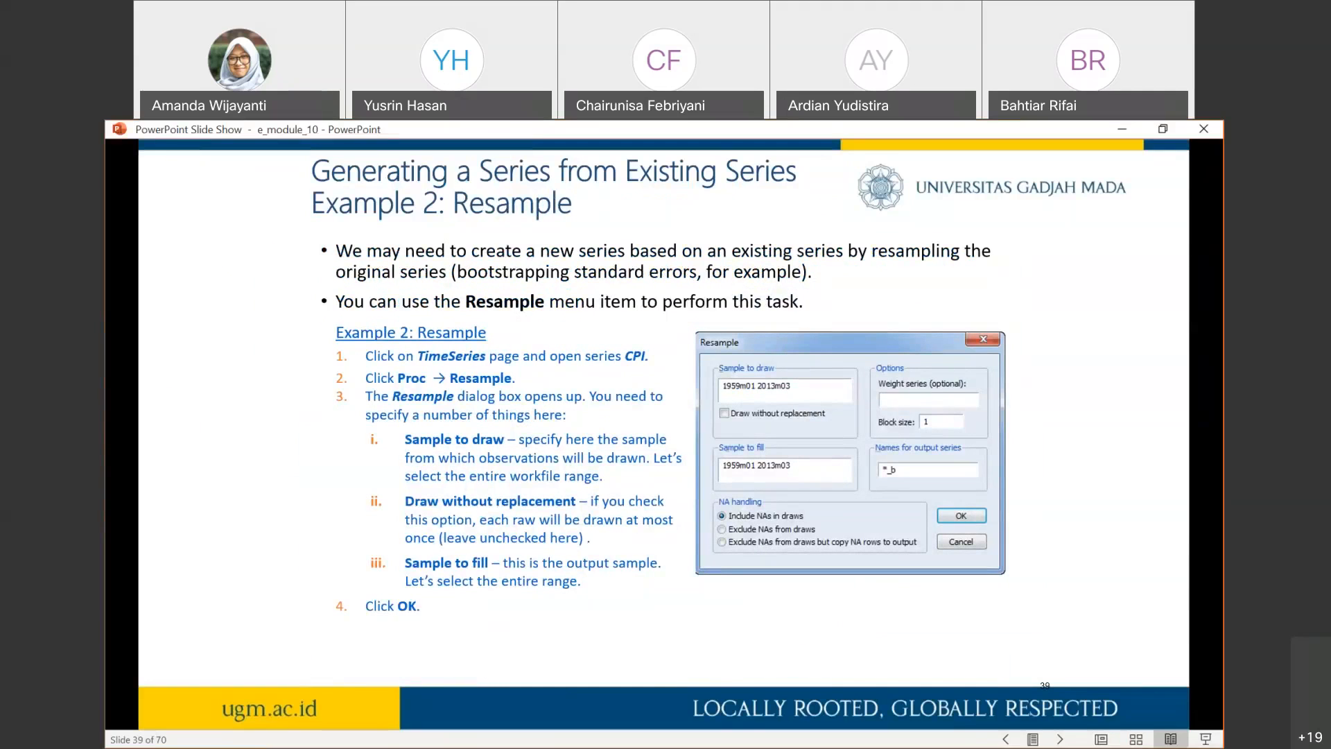
key("Right")
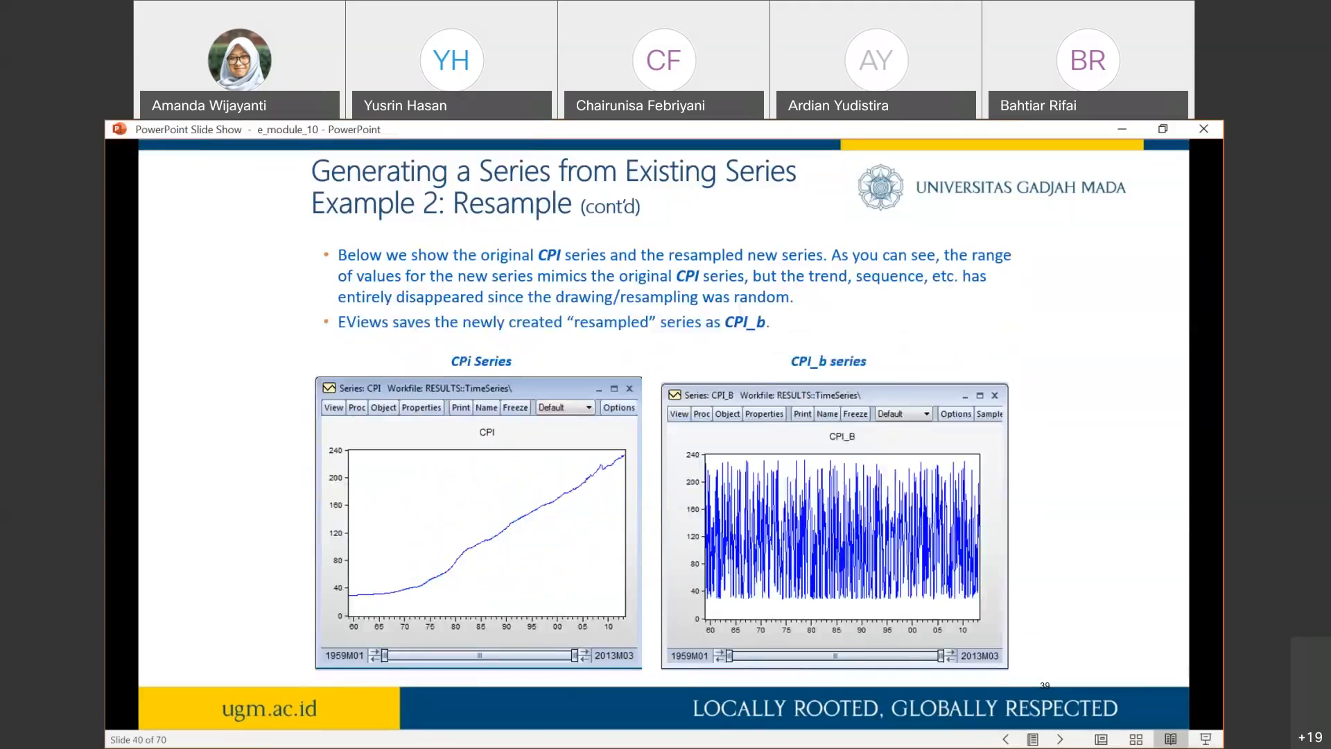
key("Right")
key("Right")
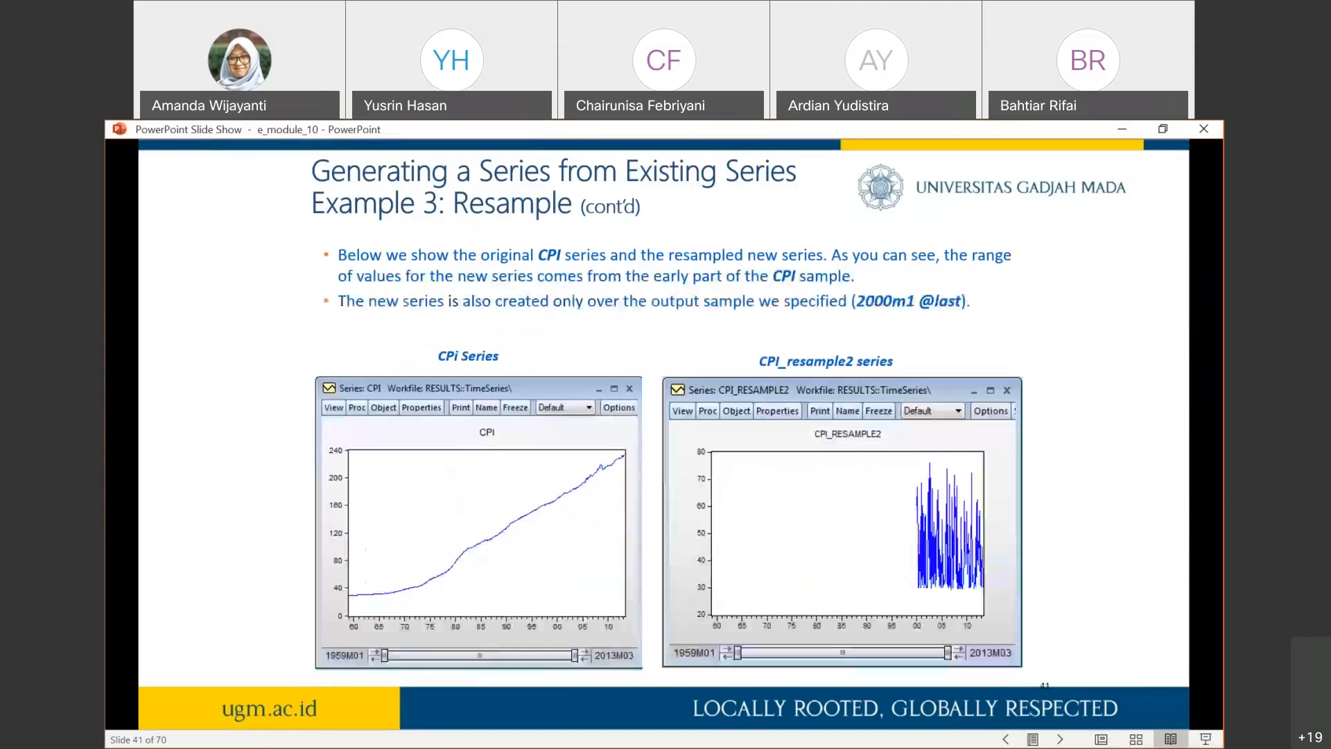
key("Right")
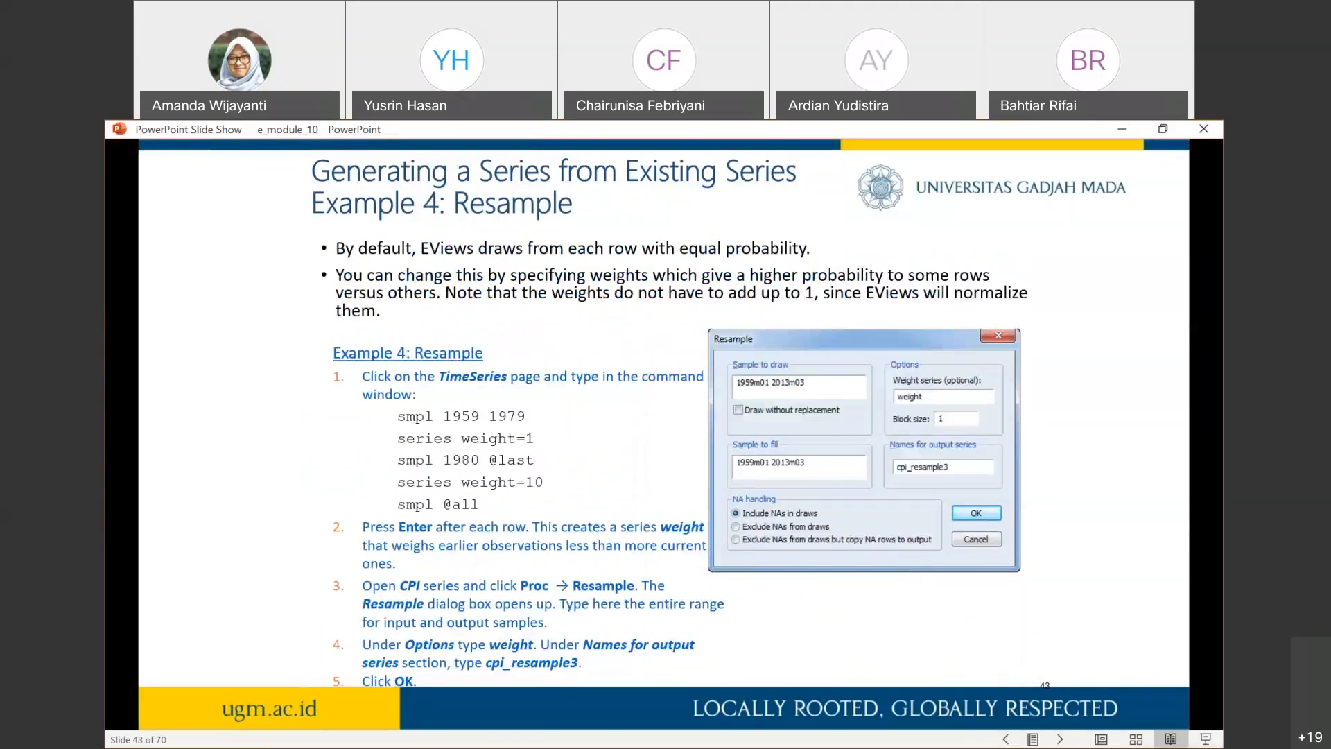
- Go back to the Example 2 and Example 3 Resample slides and review the cpi_resample2 settings and graphs
key("Left")
key("Left")
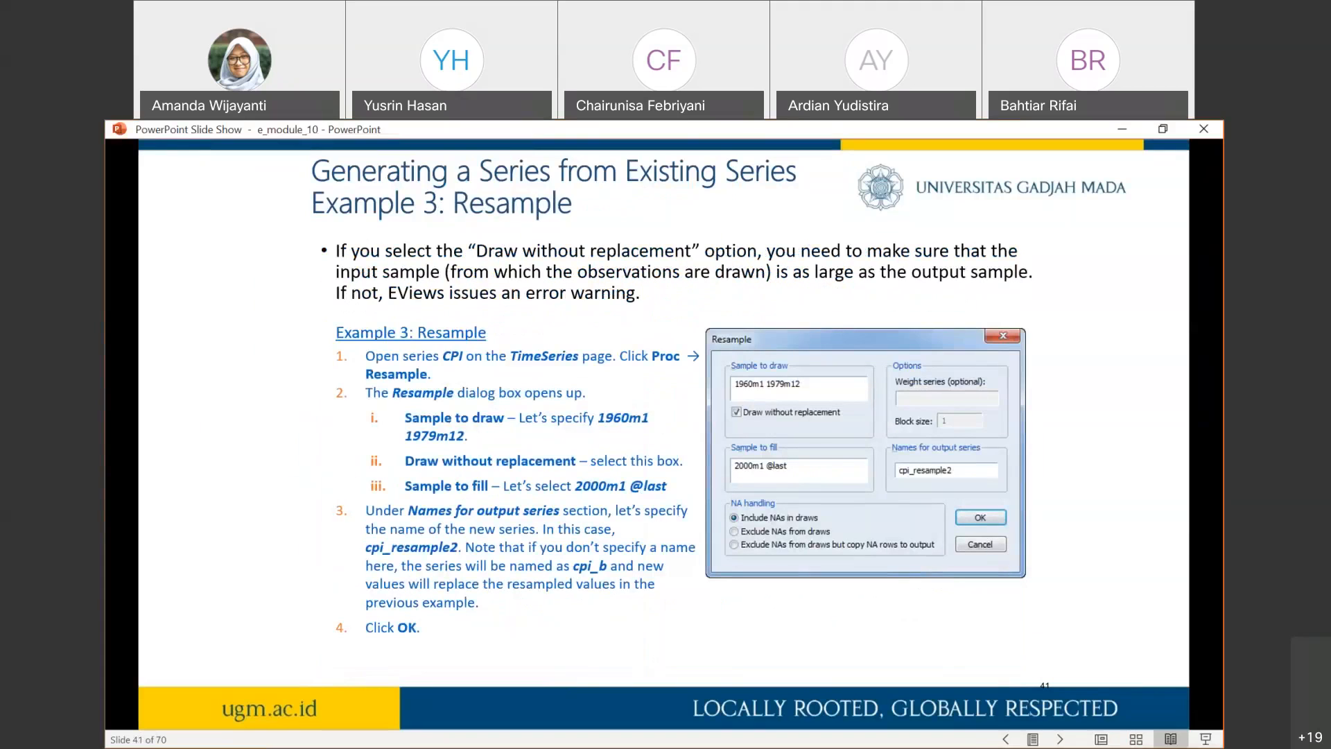
key("Left")
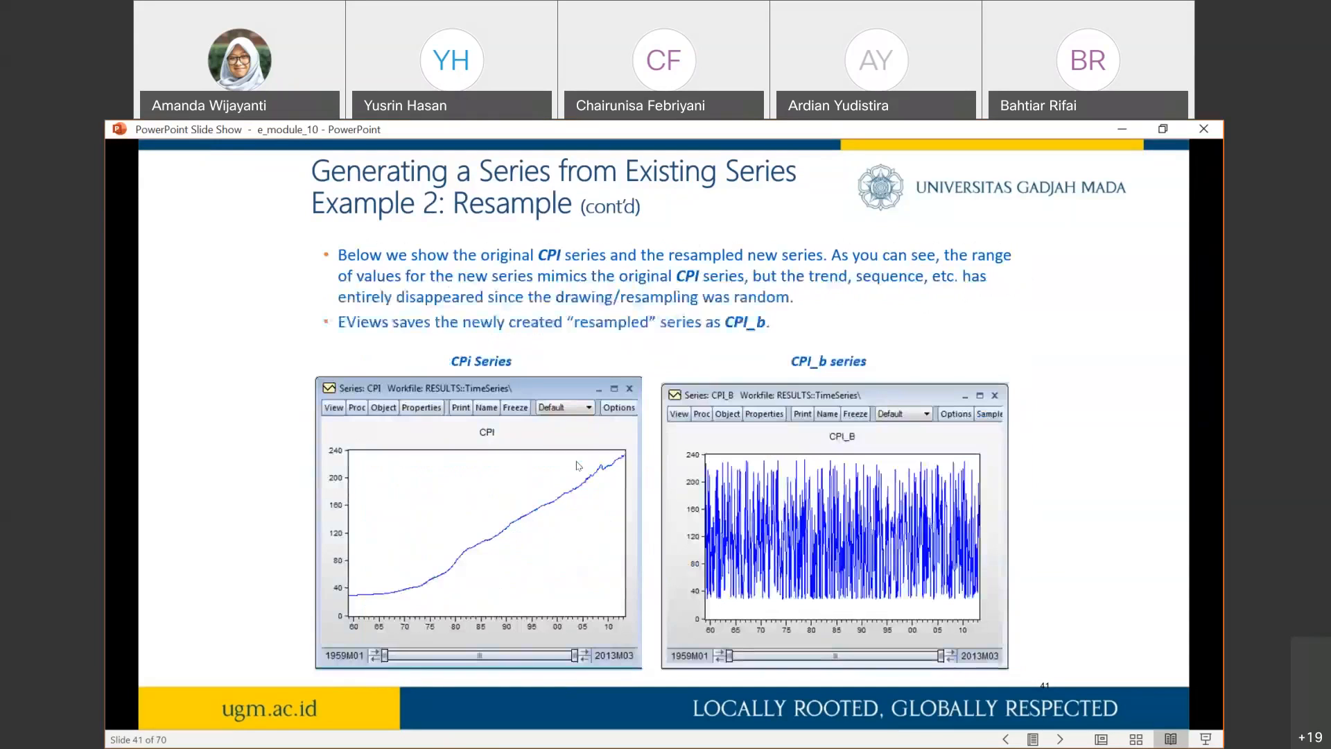
key("Left")
key("Right")
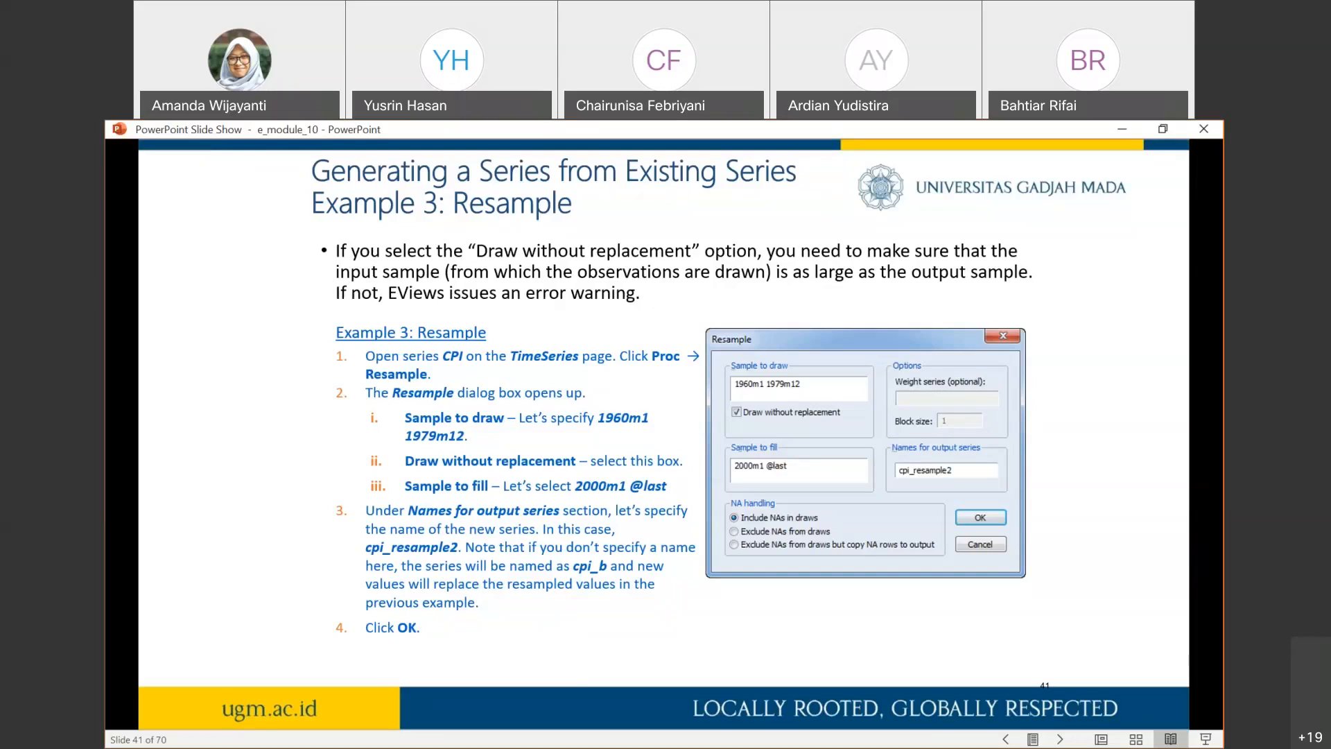
left_click(588, 312)
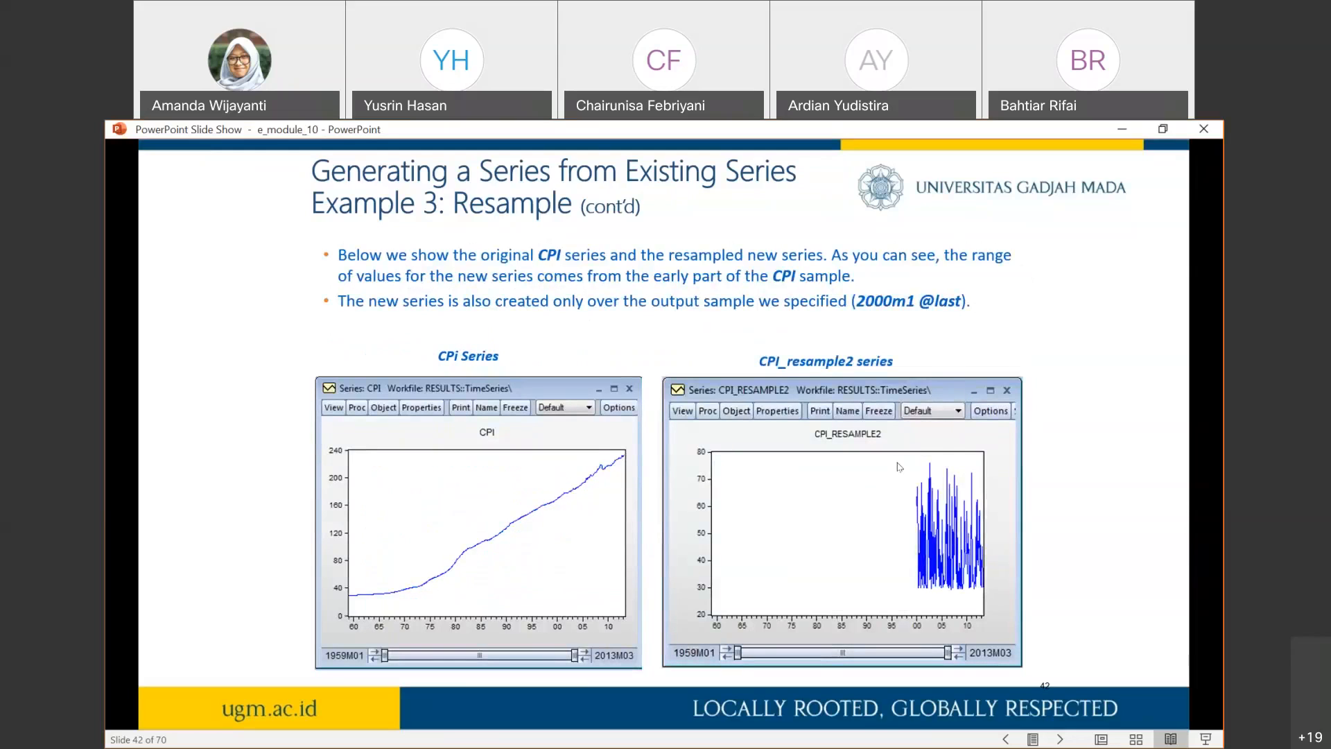
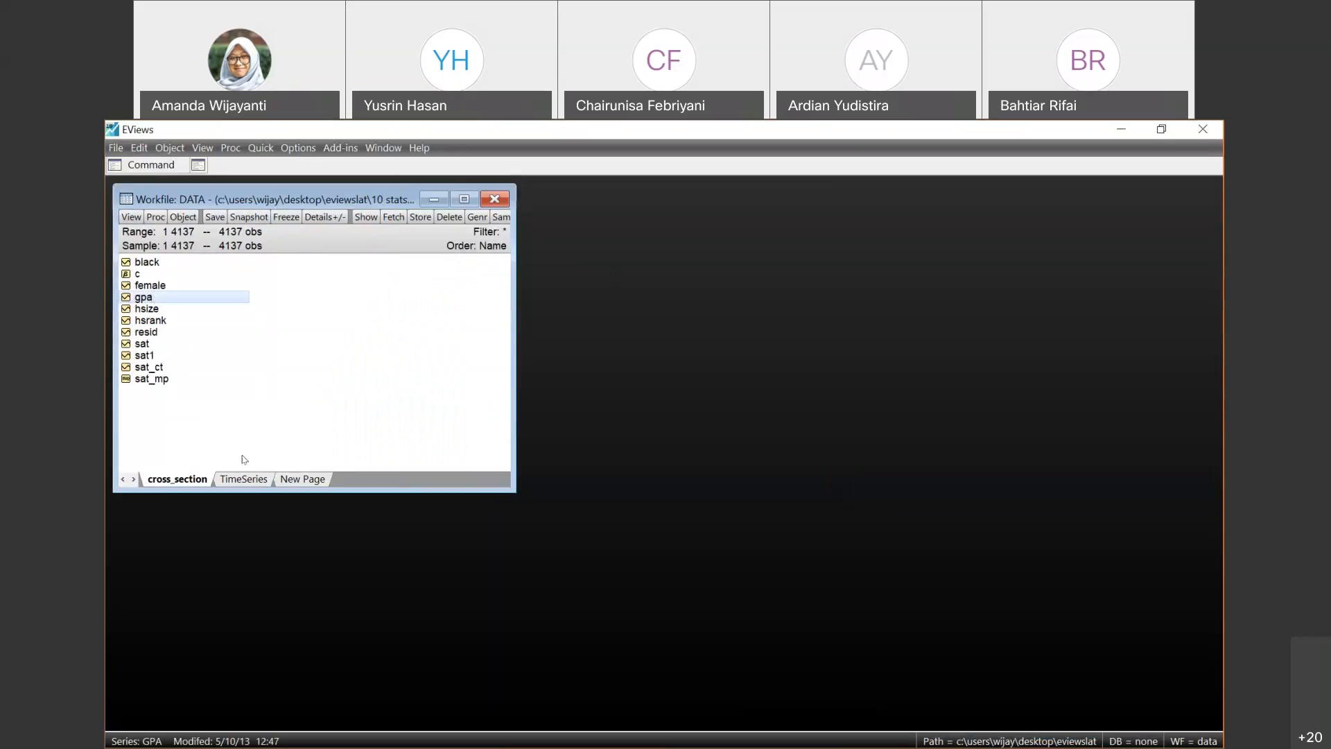
left_click(186, 482)
left_click(149, 300)
left_click(142, 343, "ctrl")
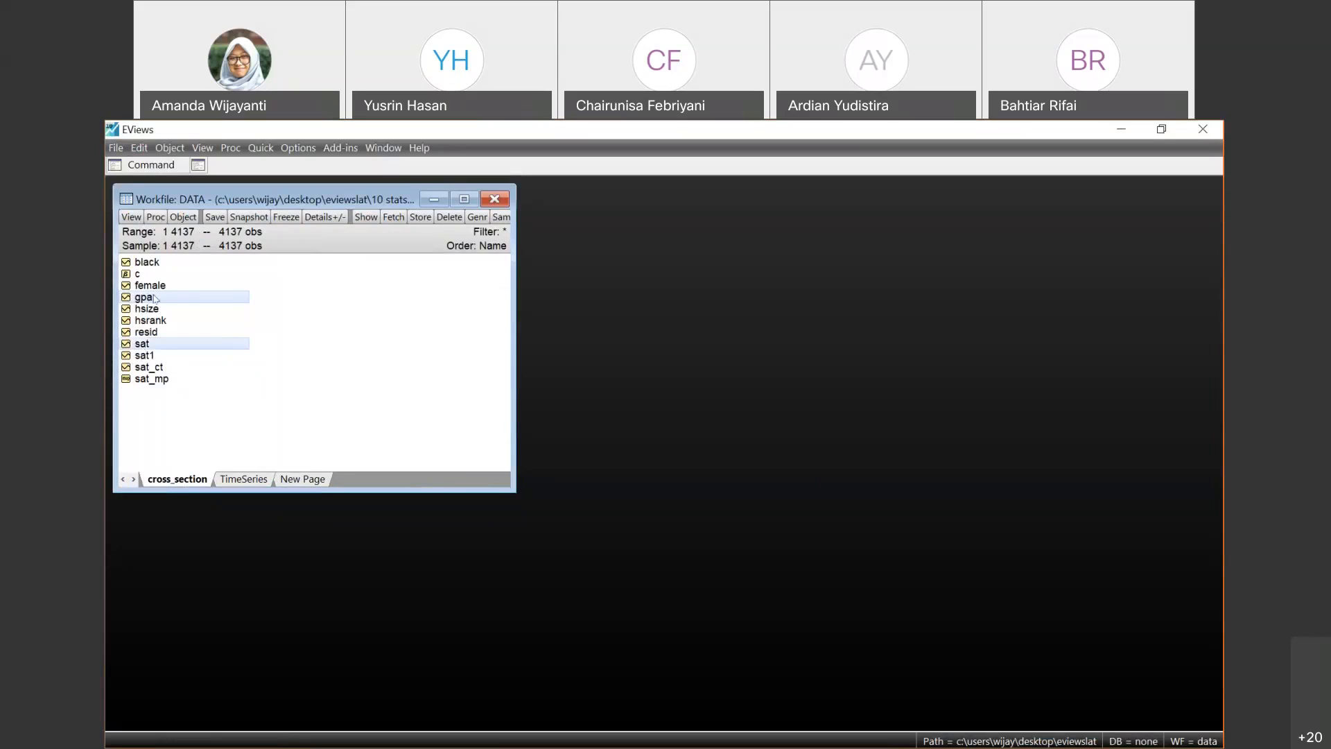
left_click(146, 309, "ctrl")
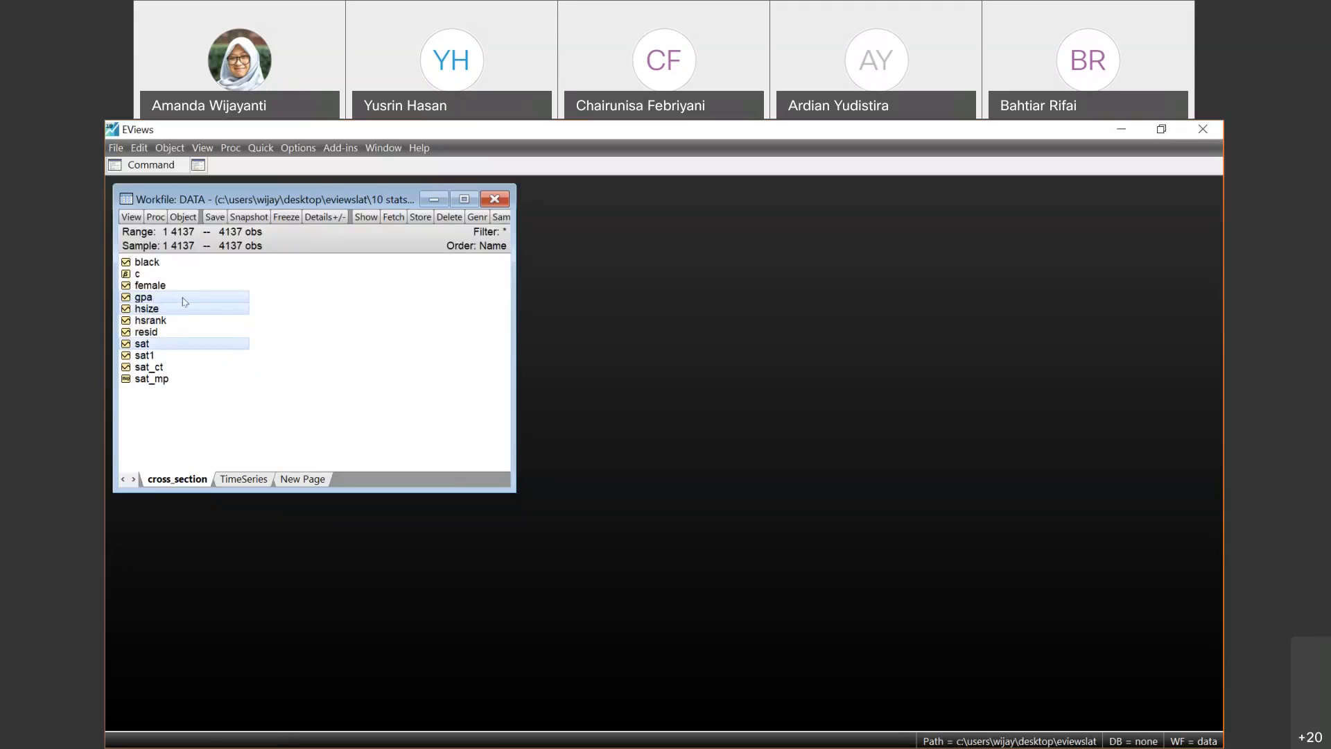
left_click(312, 319)
- Open the gpa, hsize and sat series, in that order, together as a group on the cross_section page
left_click(147, 296)
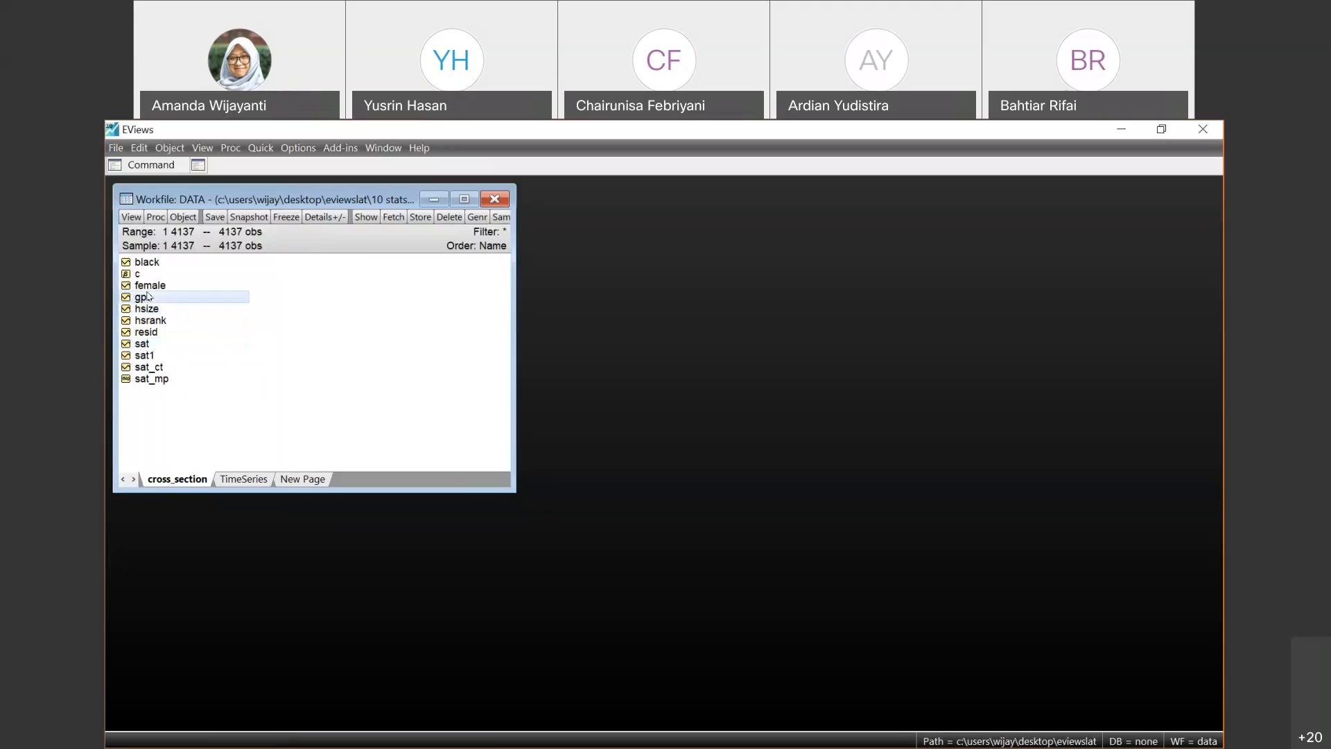
left_click(152, 314, "ctrl")
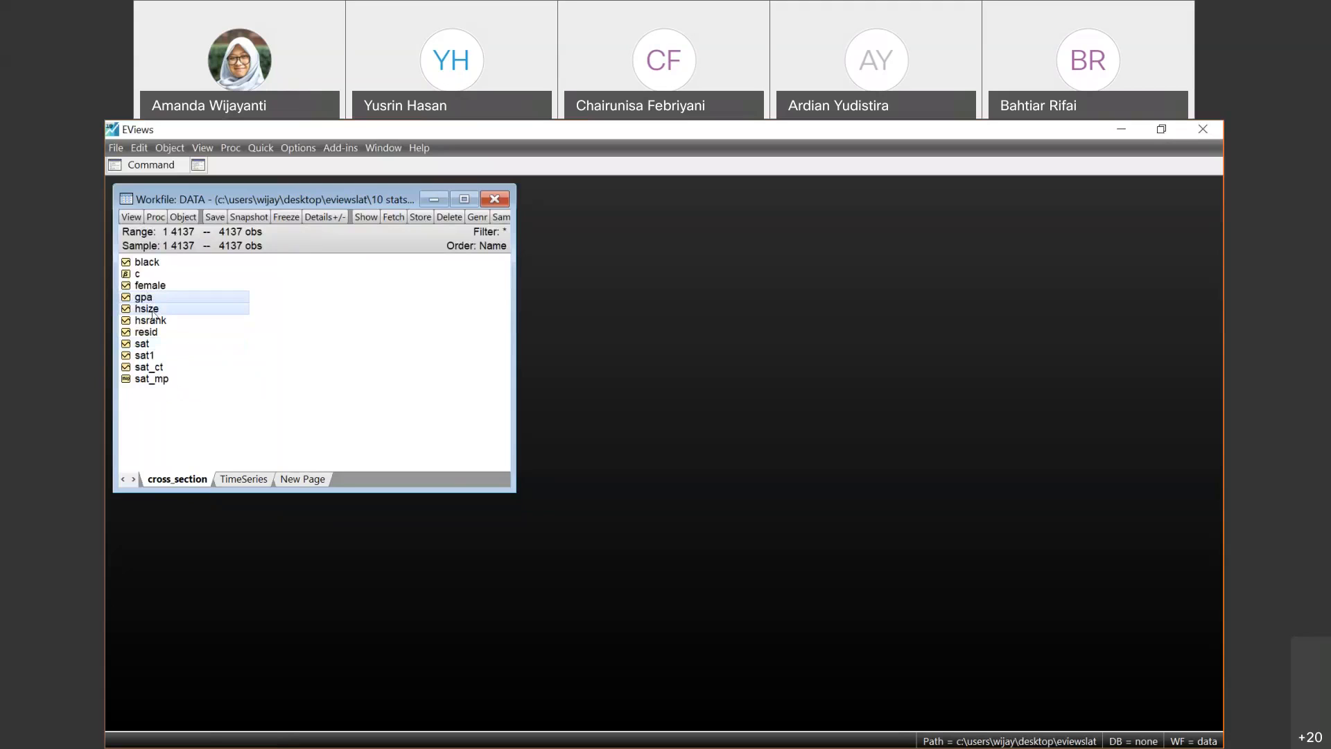
left_click(143, 344, "ctrl")
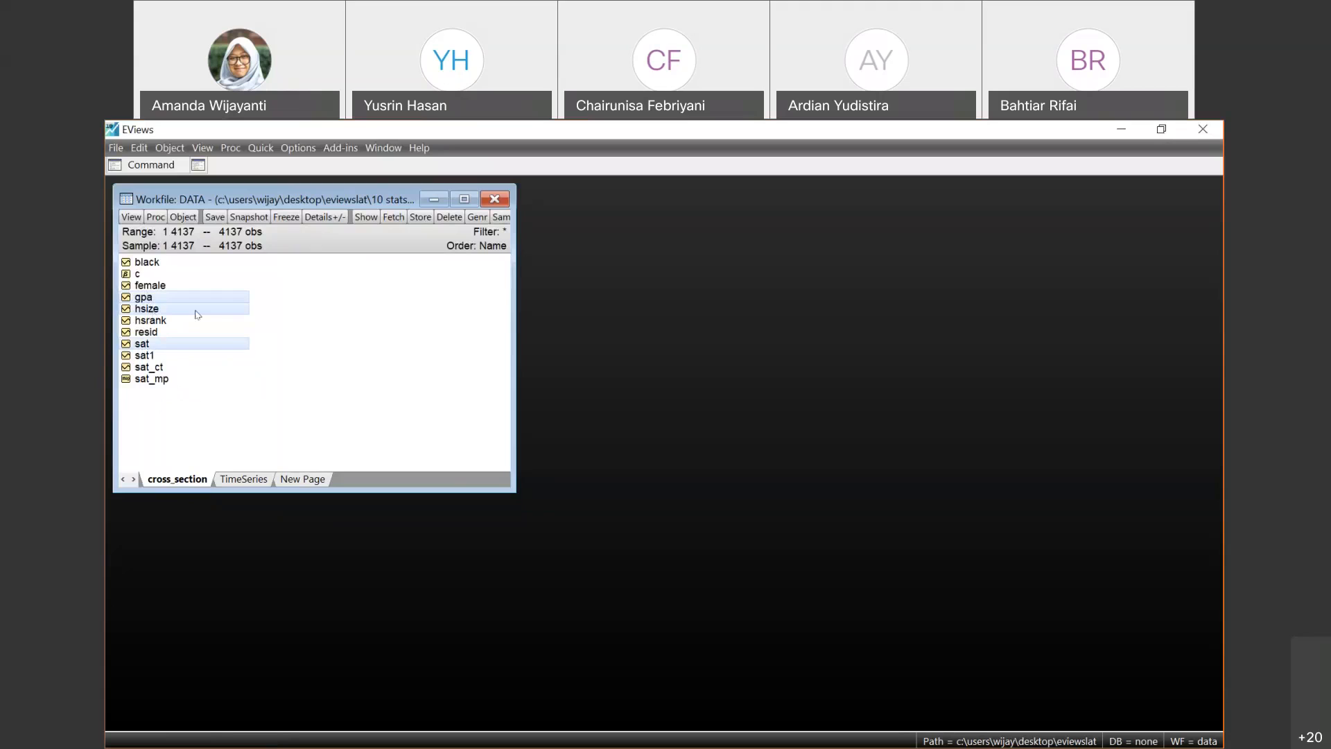
right_click(197, 315)
mouse_move(347, 319)
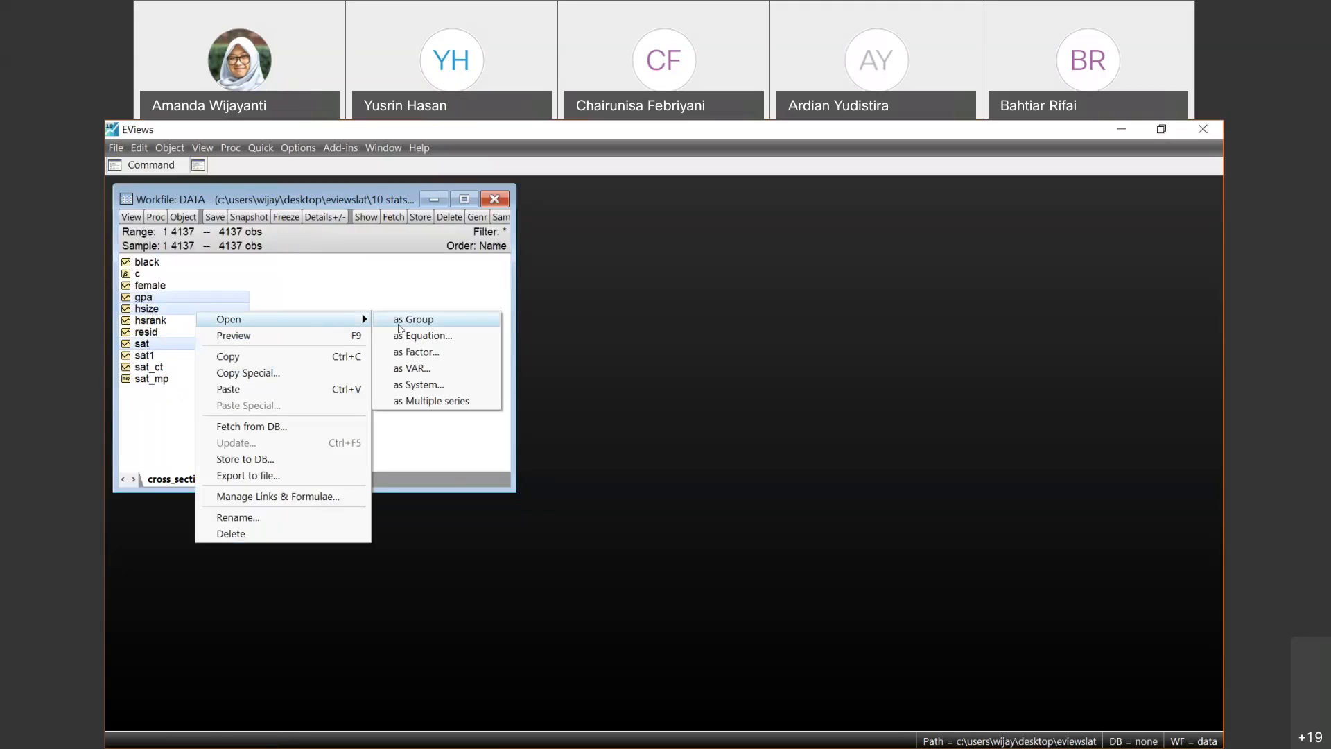
left_click(400, 320)
scroll(424, 358, "down", 1)
scroll(423, 357, "up", 1)
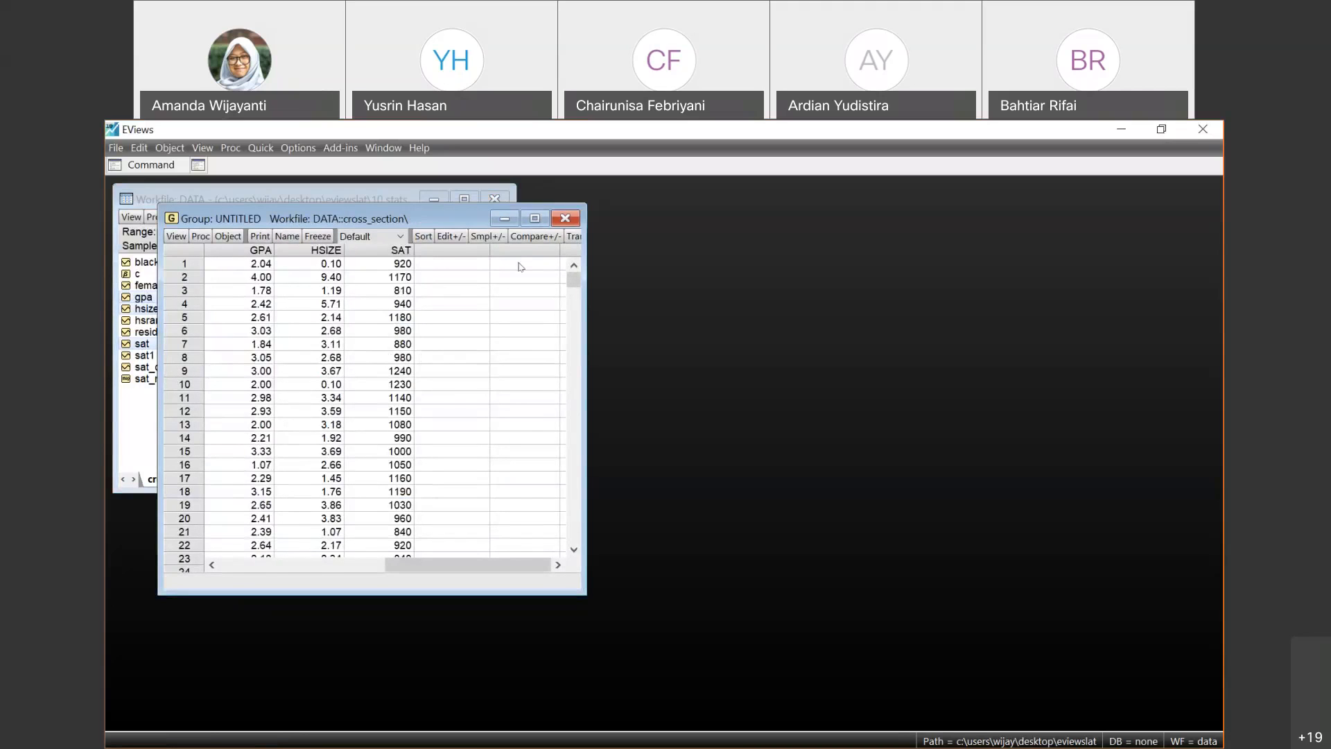
- Close the untitled group, saving it under the name group01, and reopen it from the workfile
left_click(565, 217)
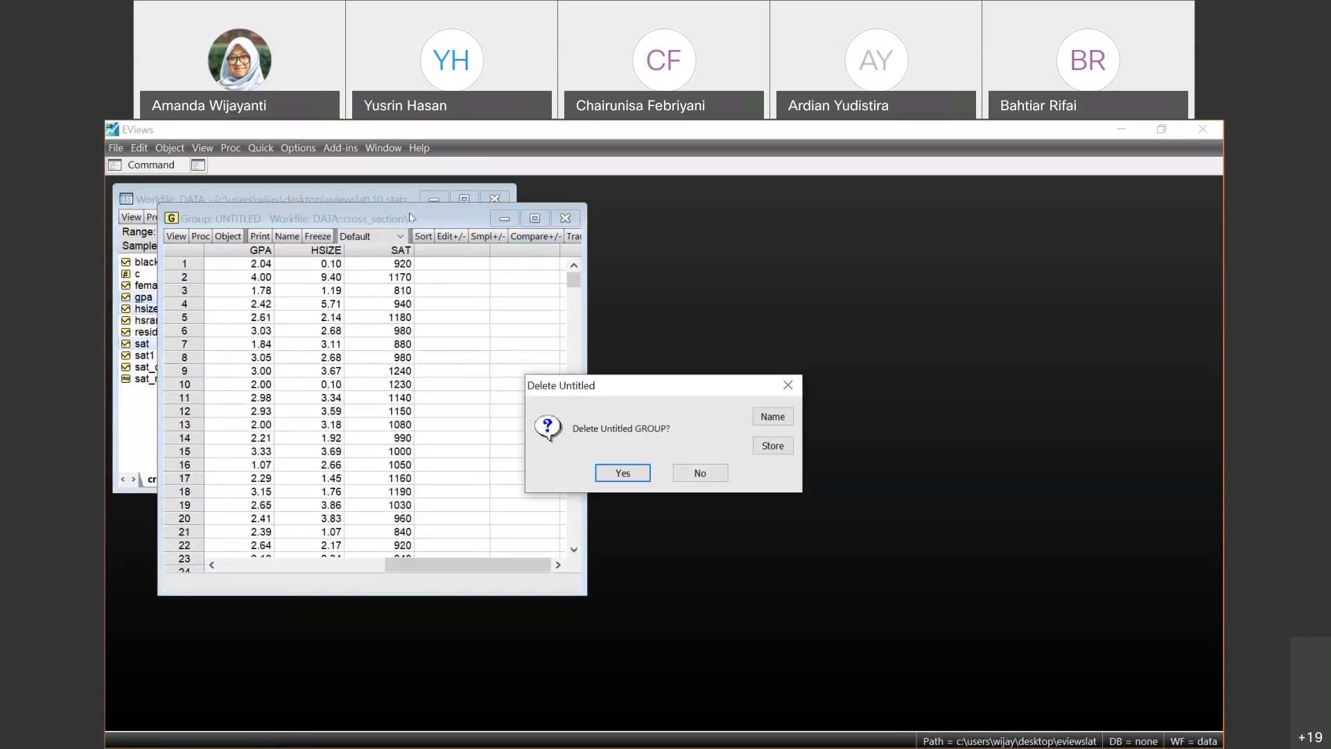
left_click(773, 416)
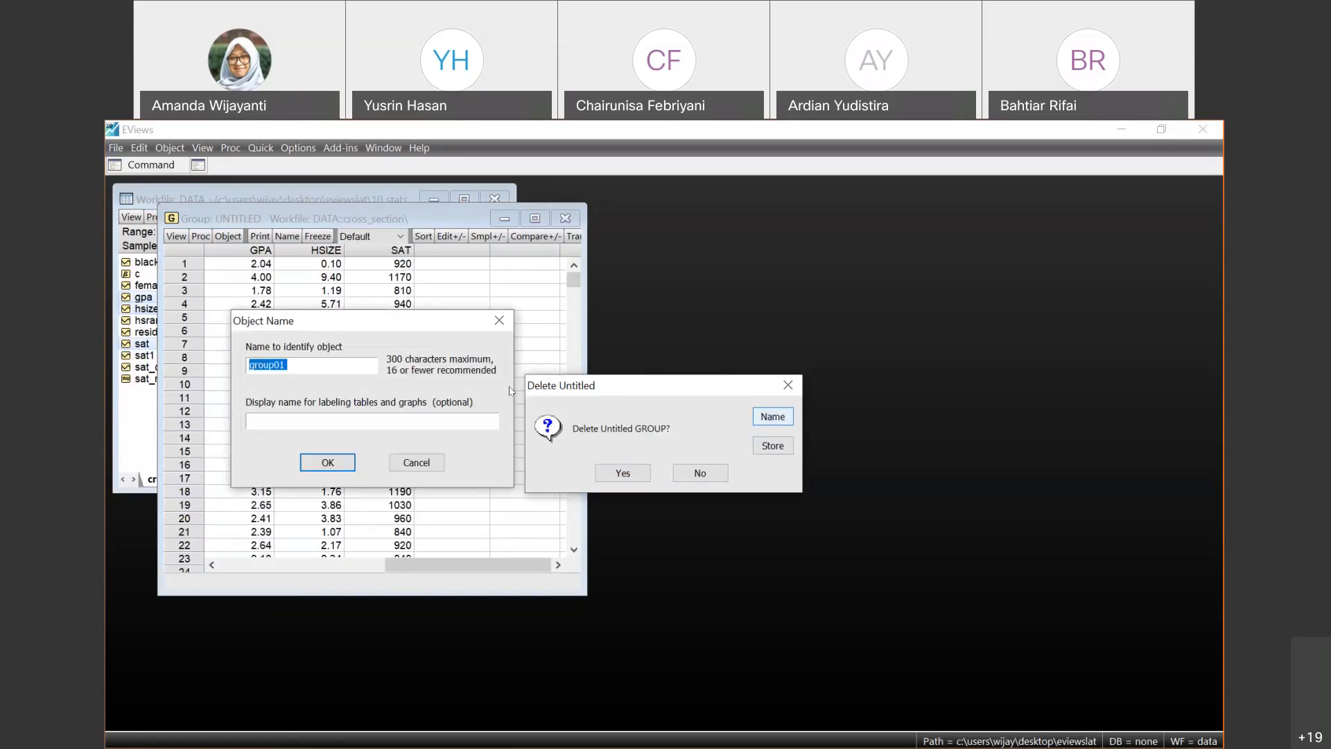
left_click(333, 470)
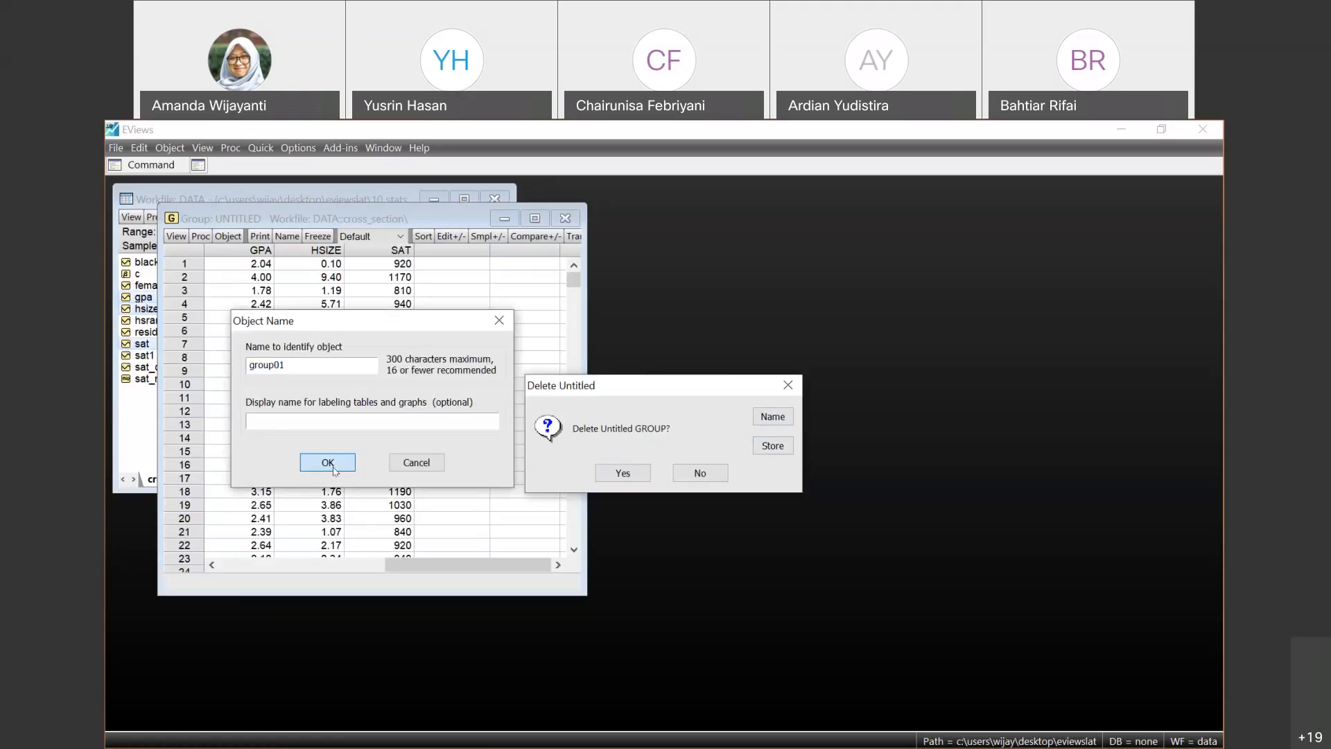
double_click(170, 309)
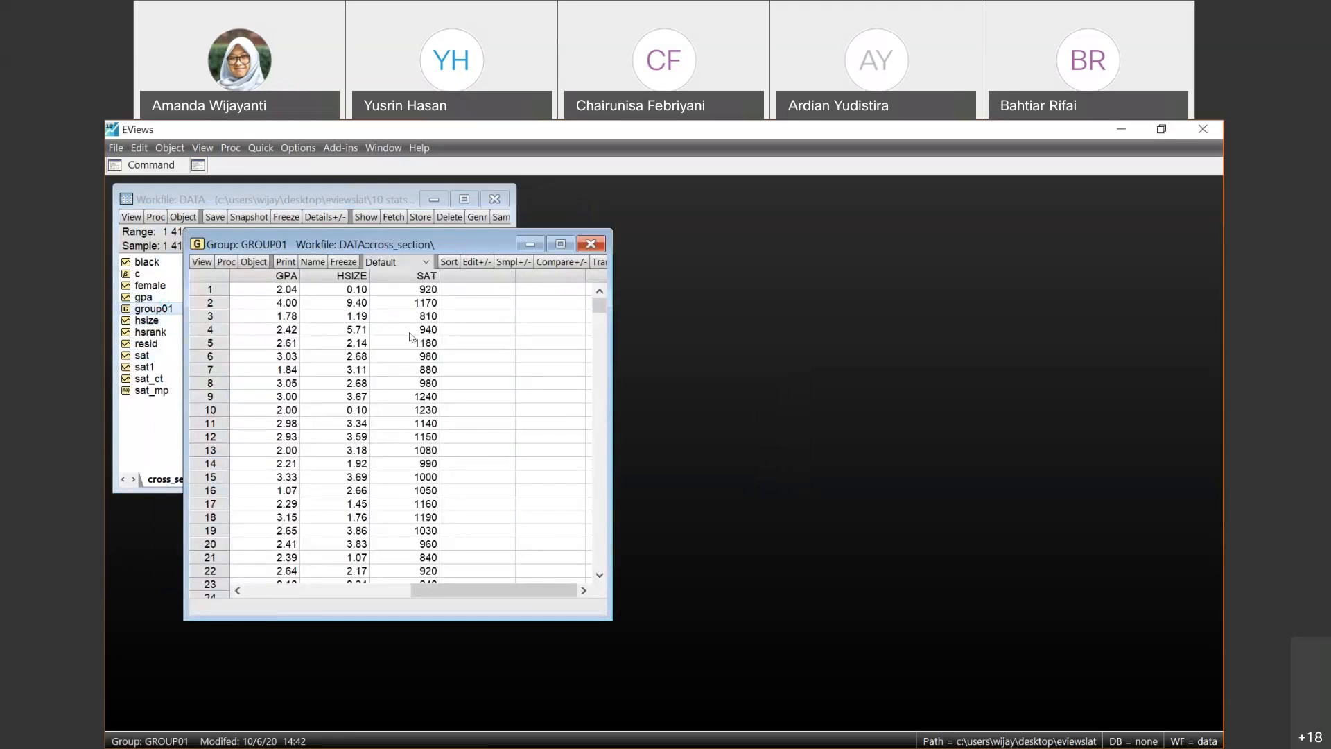
left_click(226, 262)
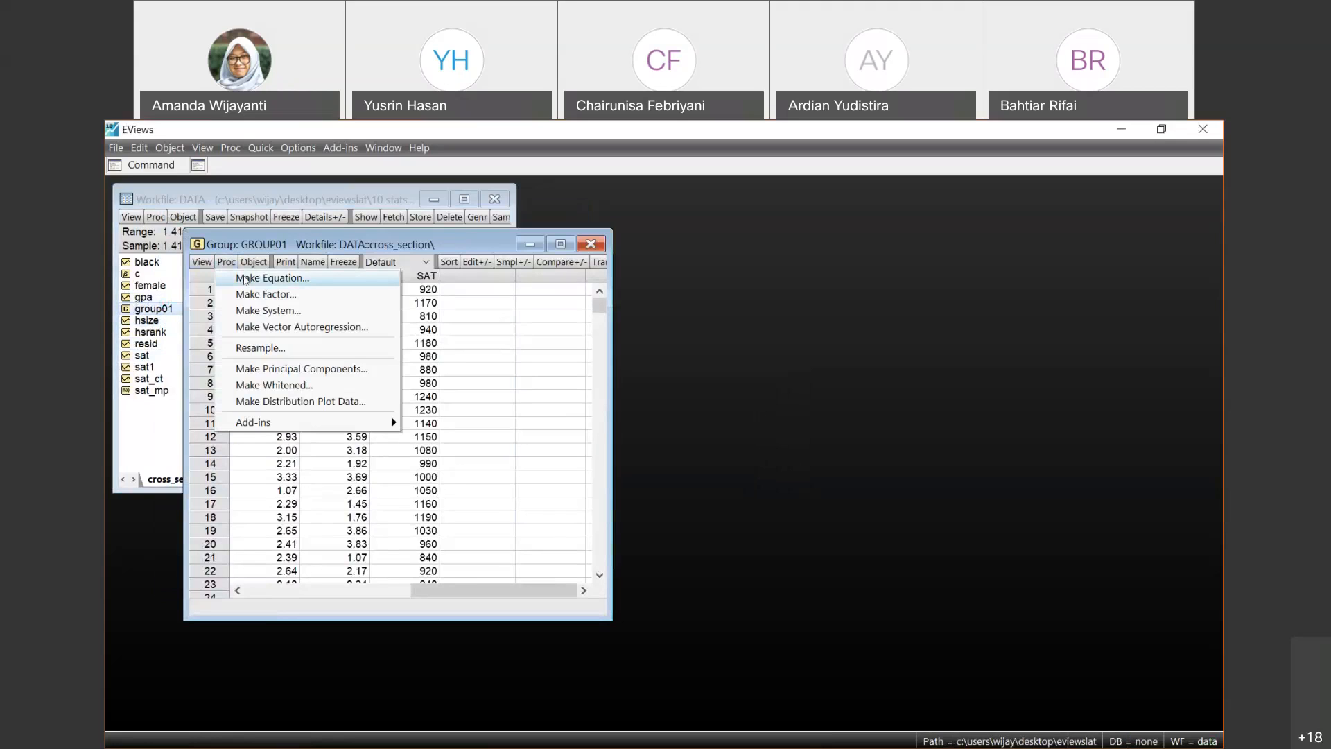
left_click(244, 279)
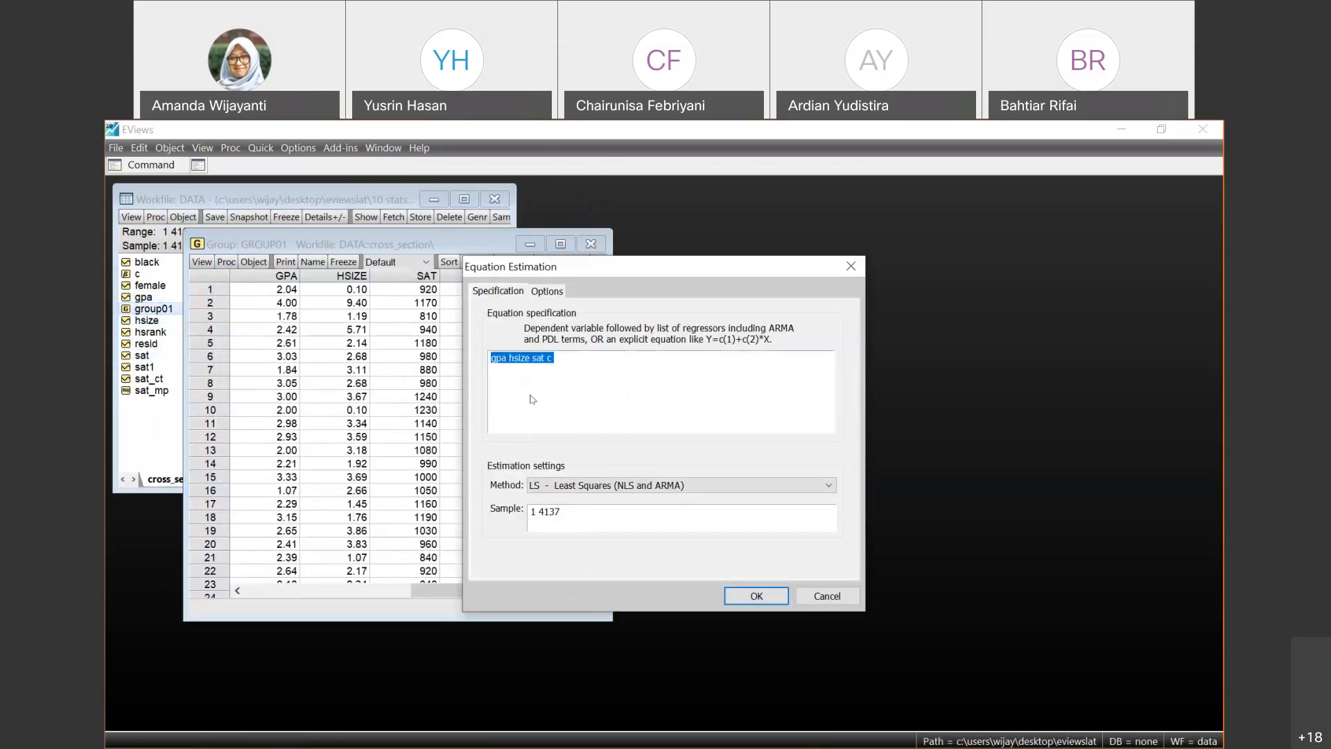
left_click(528, 391)
left_click(851, 266)
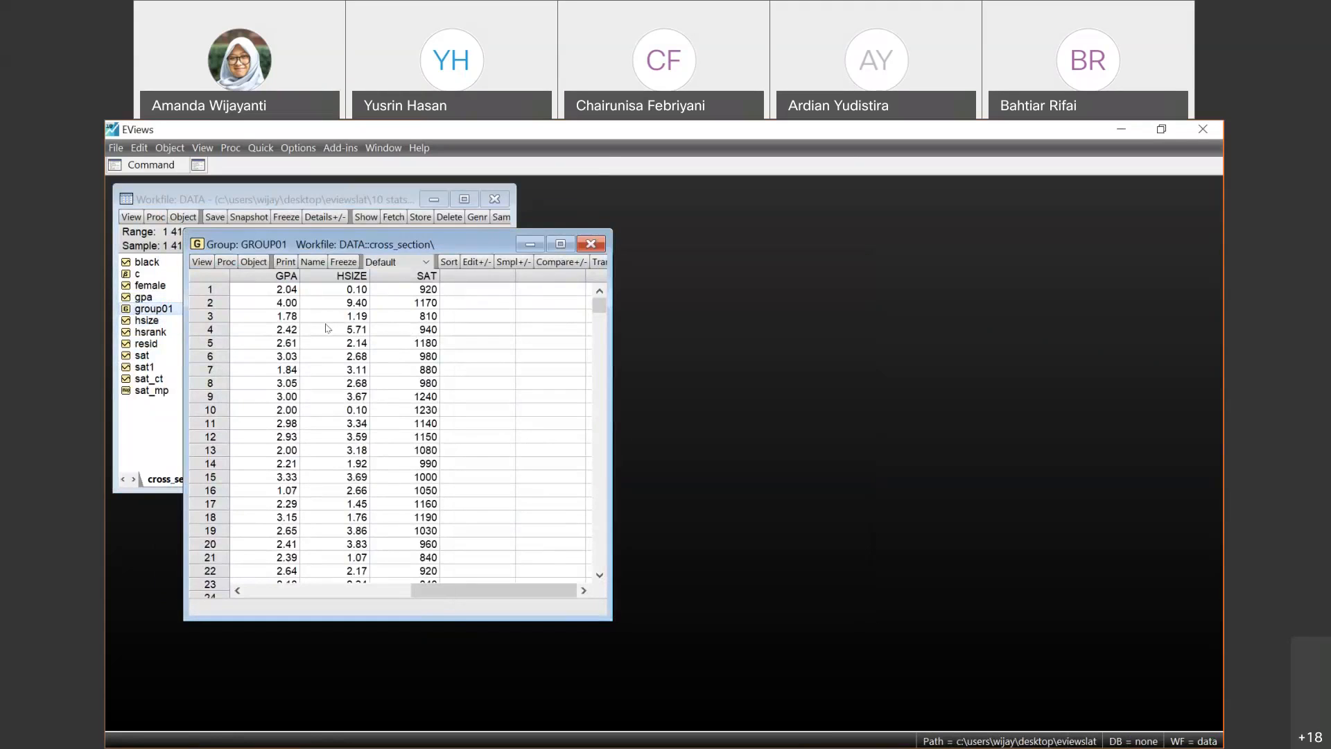
- Make an equation from group01 and order its specification as gpa c hsize sat, with the constant right after the dependent variable
left_click(221, 264)
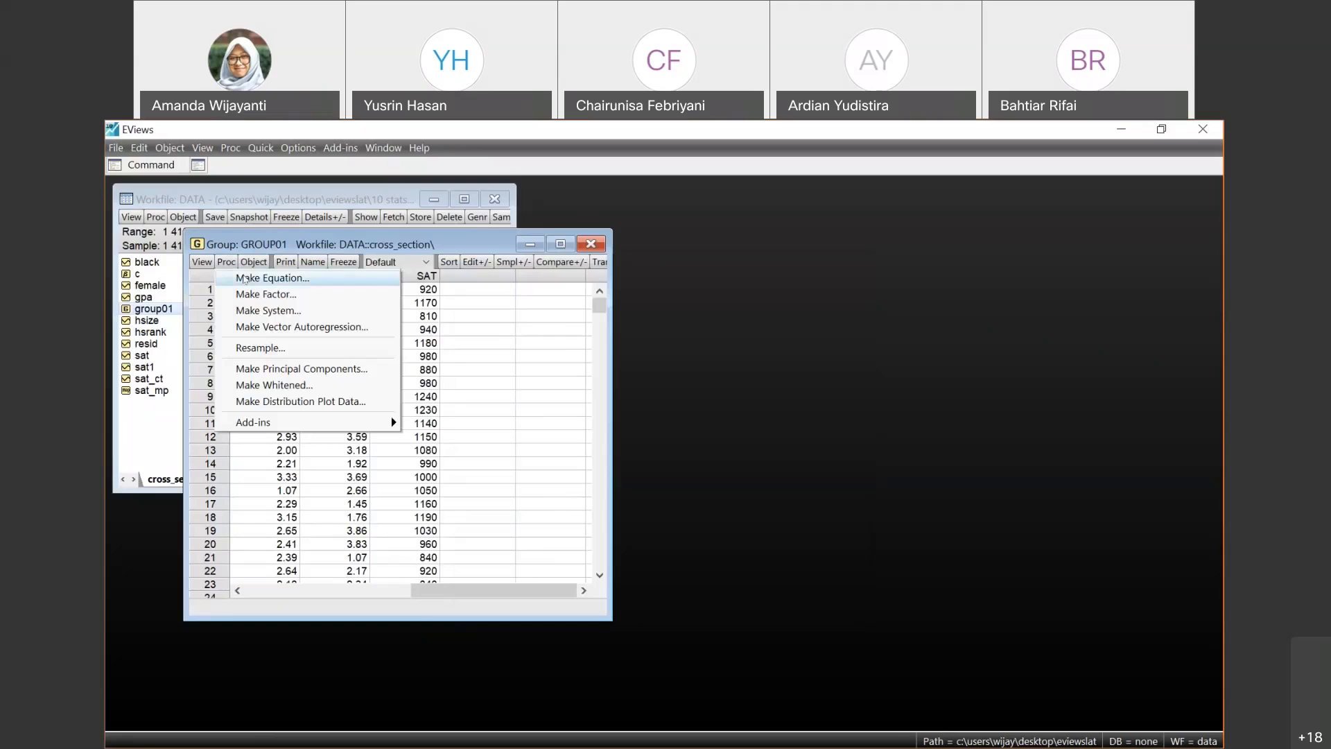
left_click(244, 278)
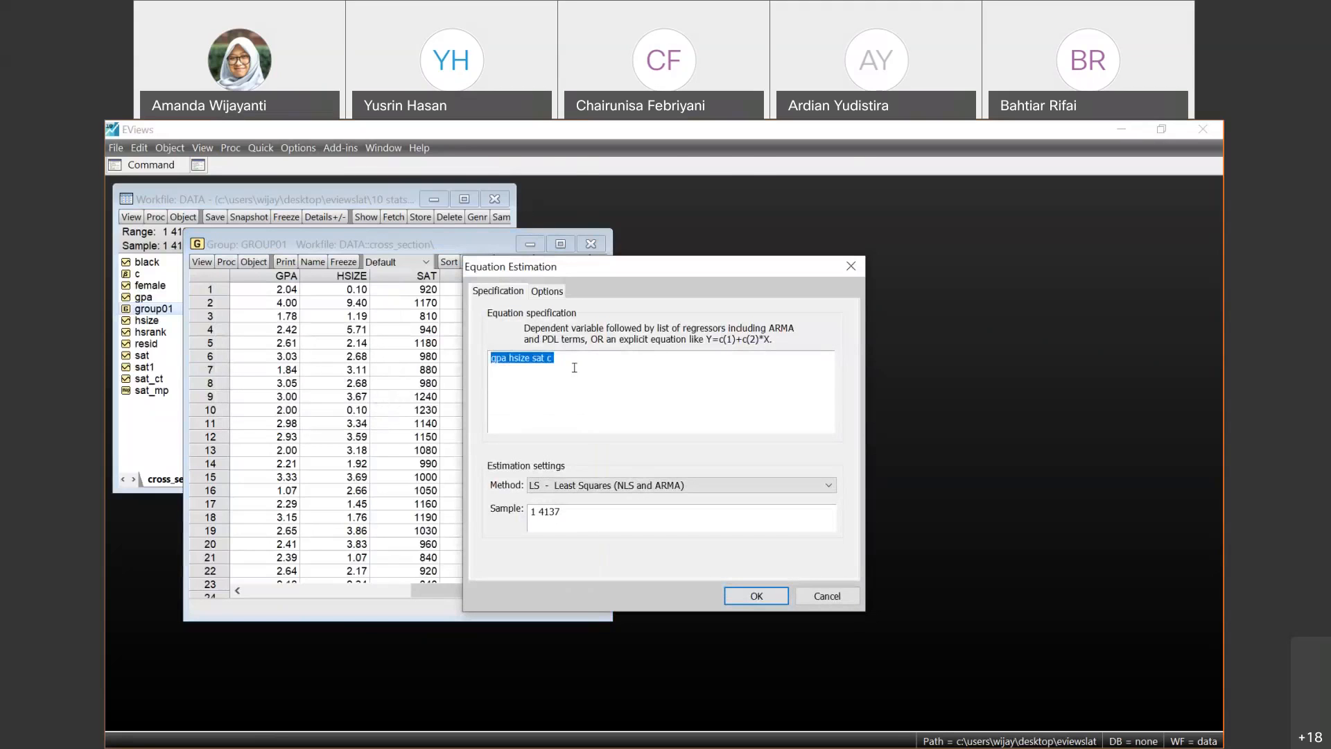
left_click(574, 367)
key("BackSpace")
type("c")
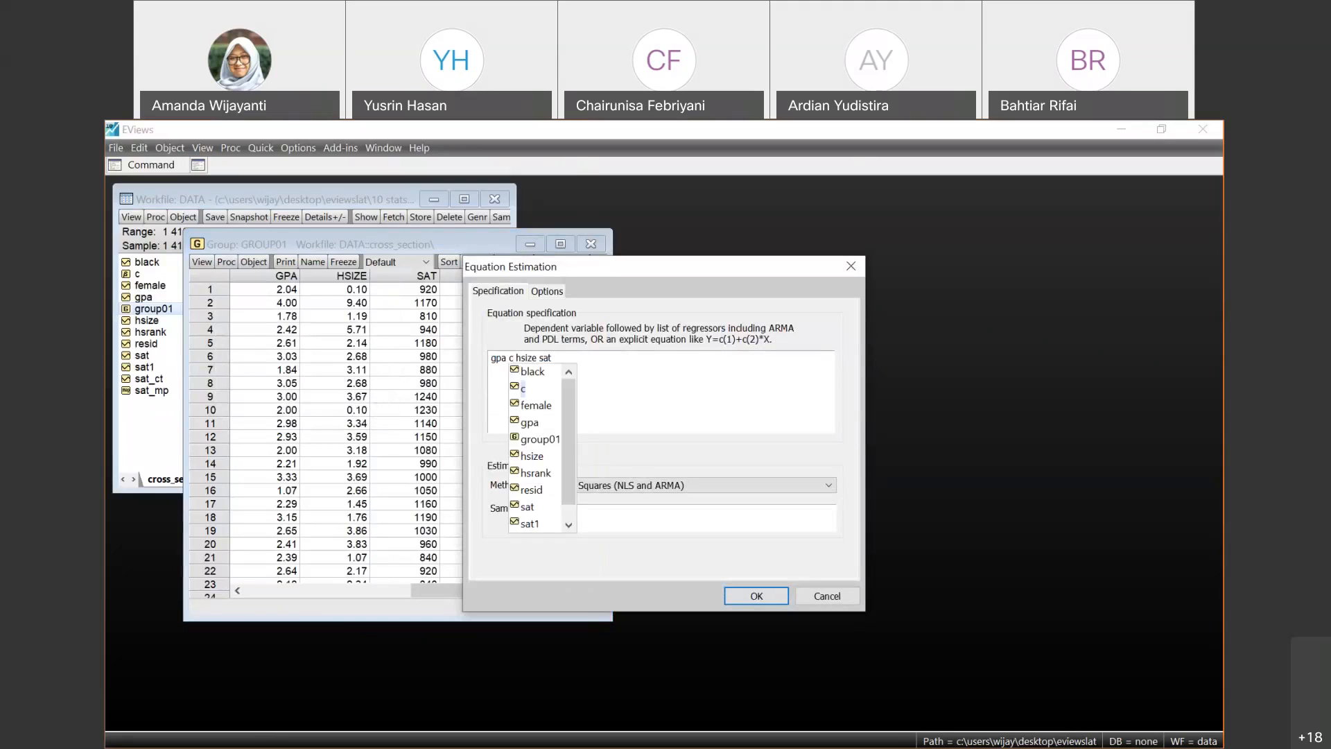
key("BackSpace")
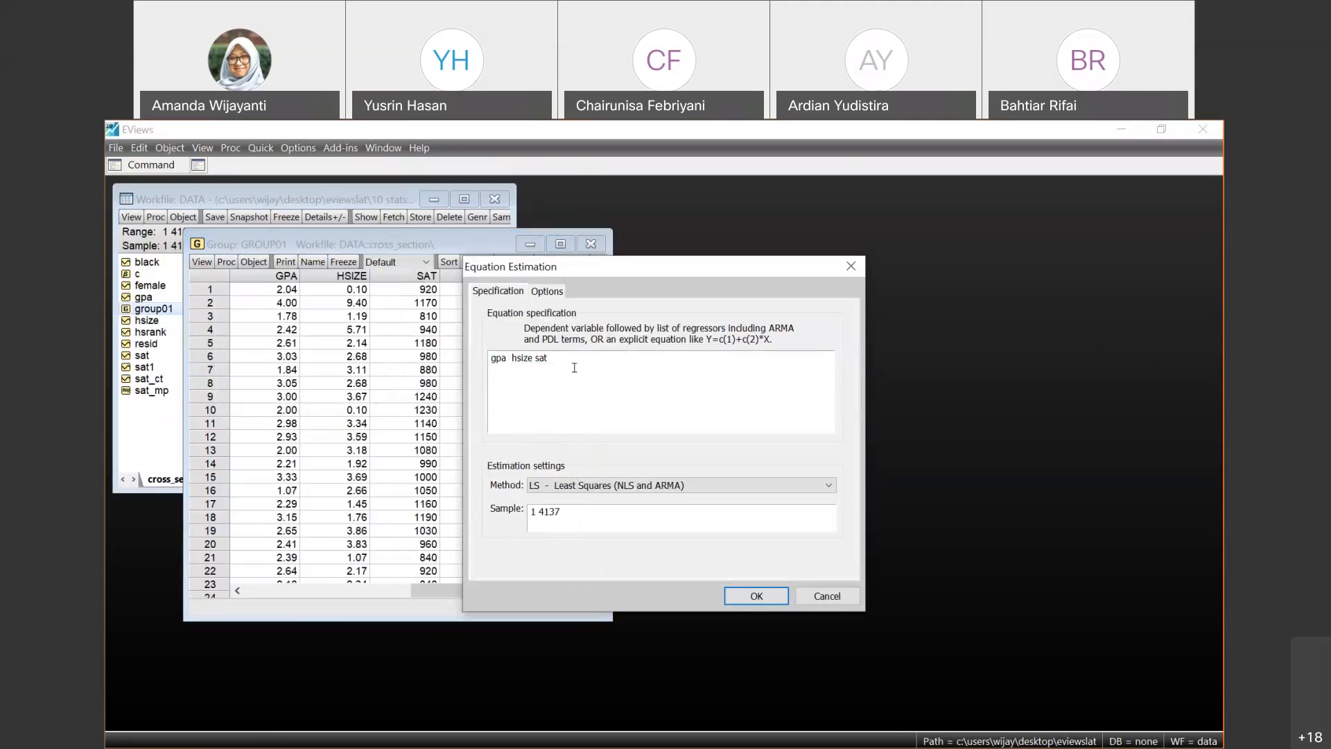
type("c")
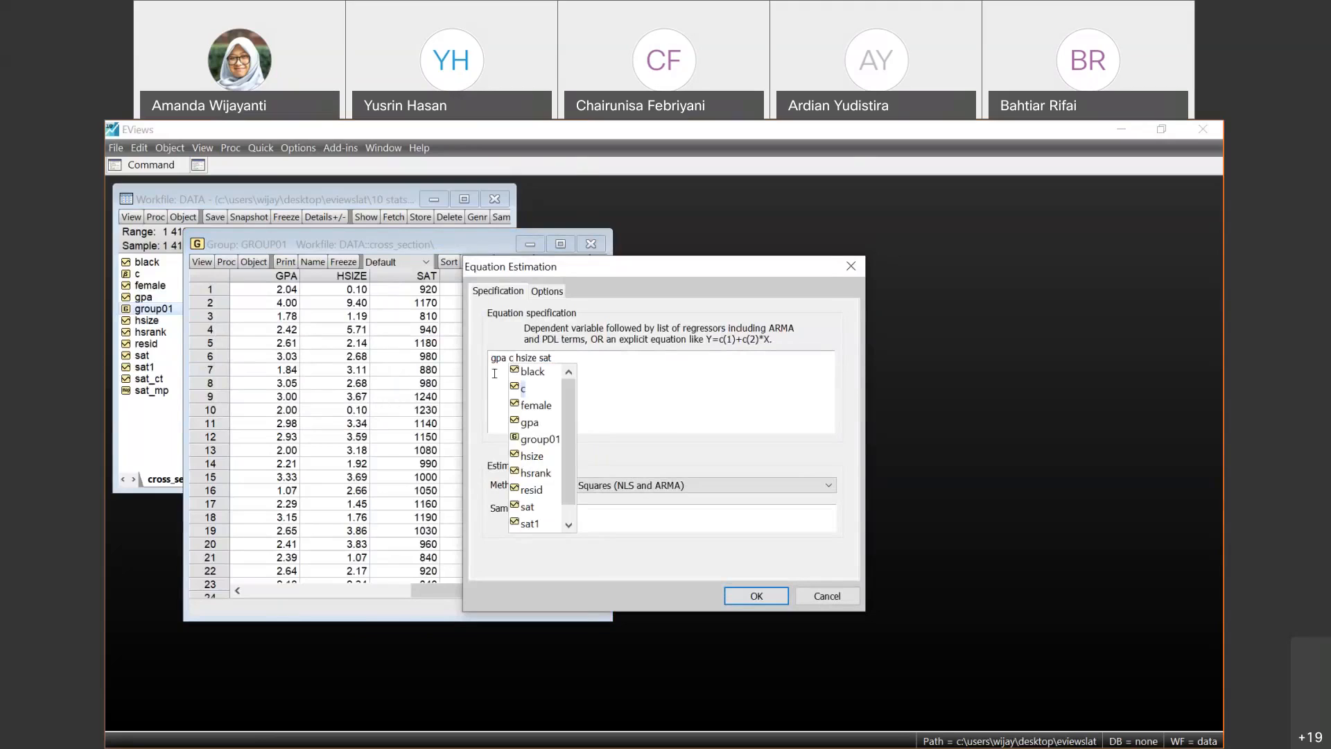
left_click(533, 374)
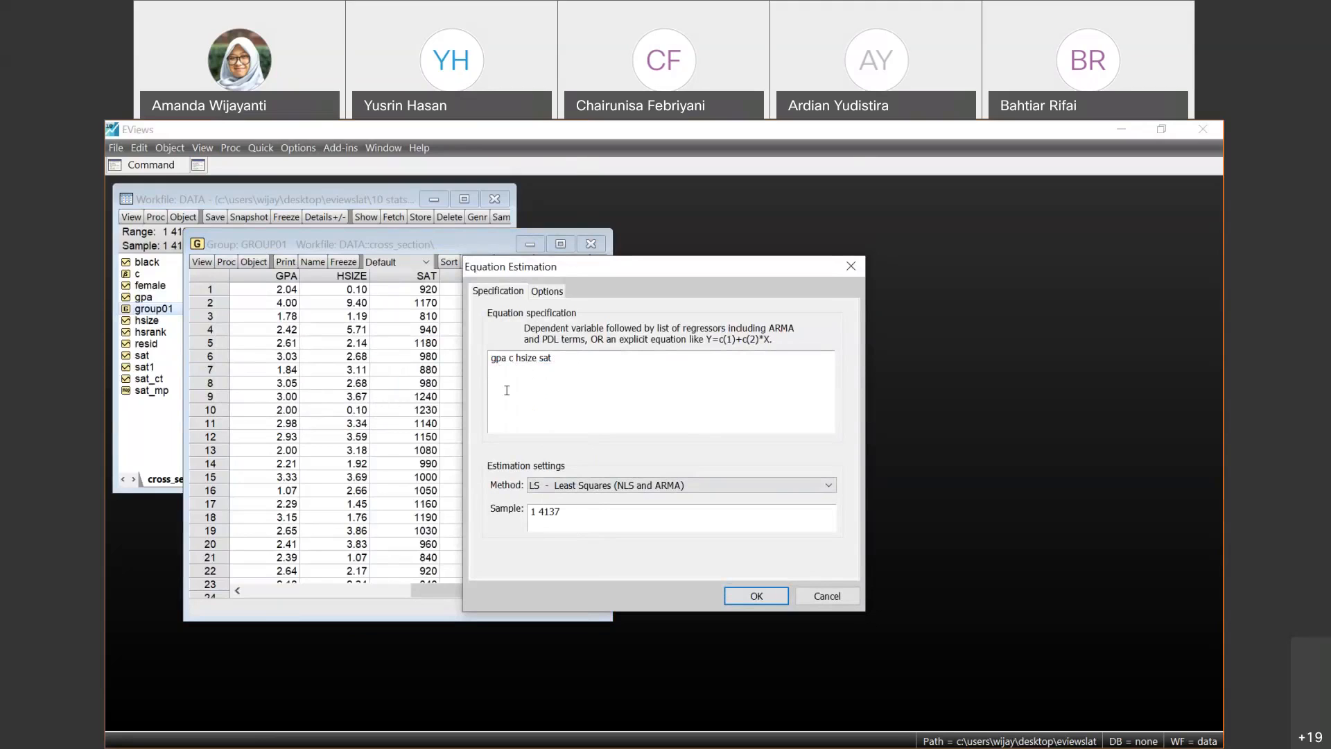
- Keep LS - Least Squares (NLS and ARMA) as the method and estimate the equation over the sample 1 4137
left_click(715, 488)
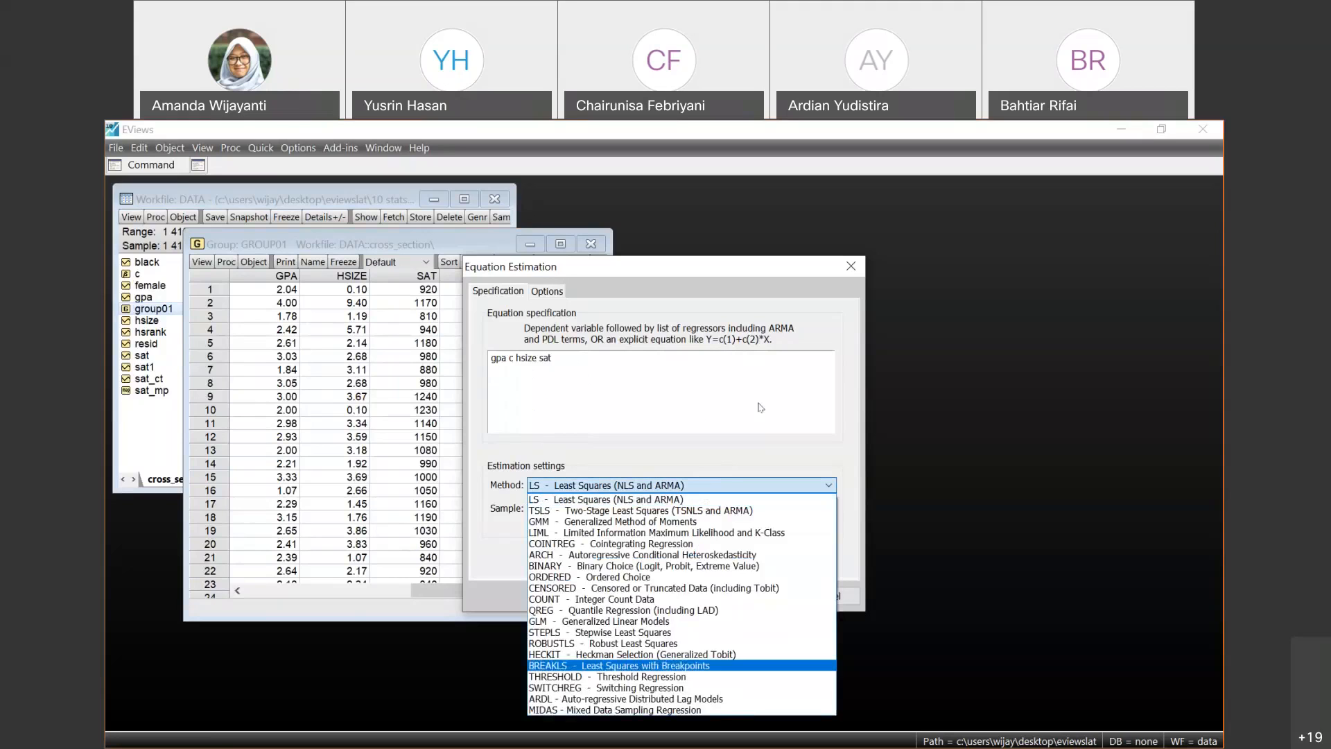
left_click(714, 499)
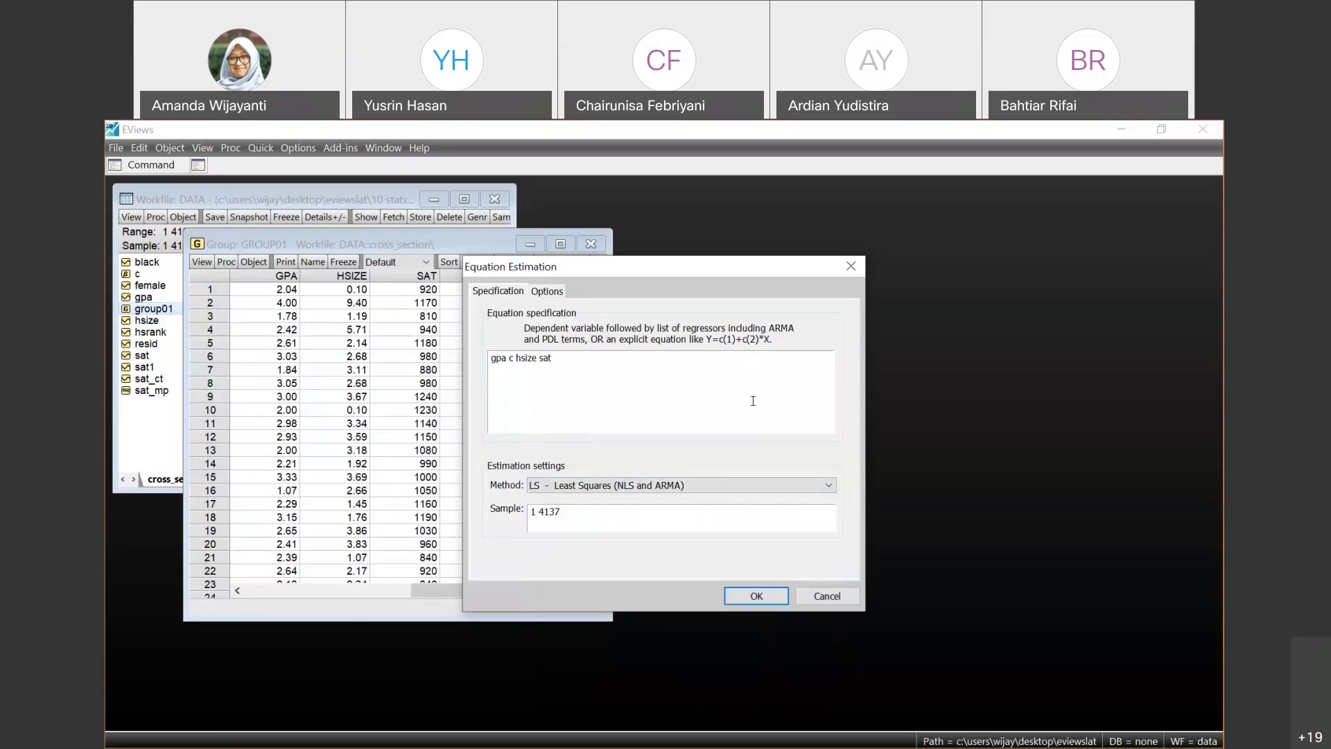
left_click(777, 596)
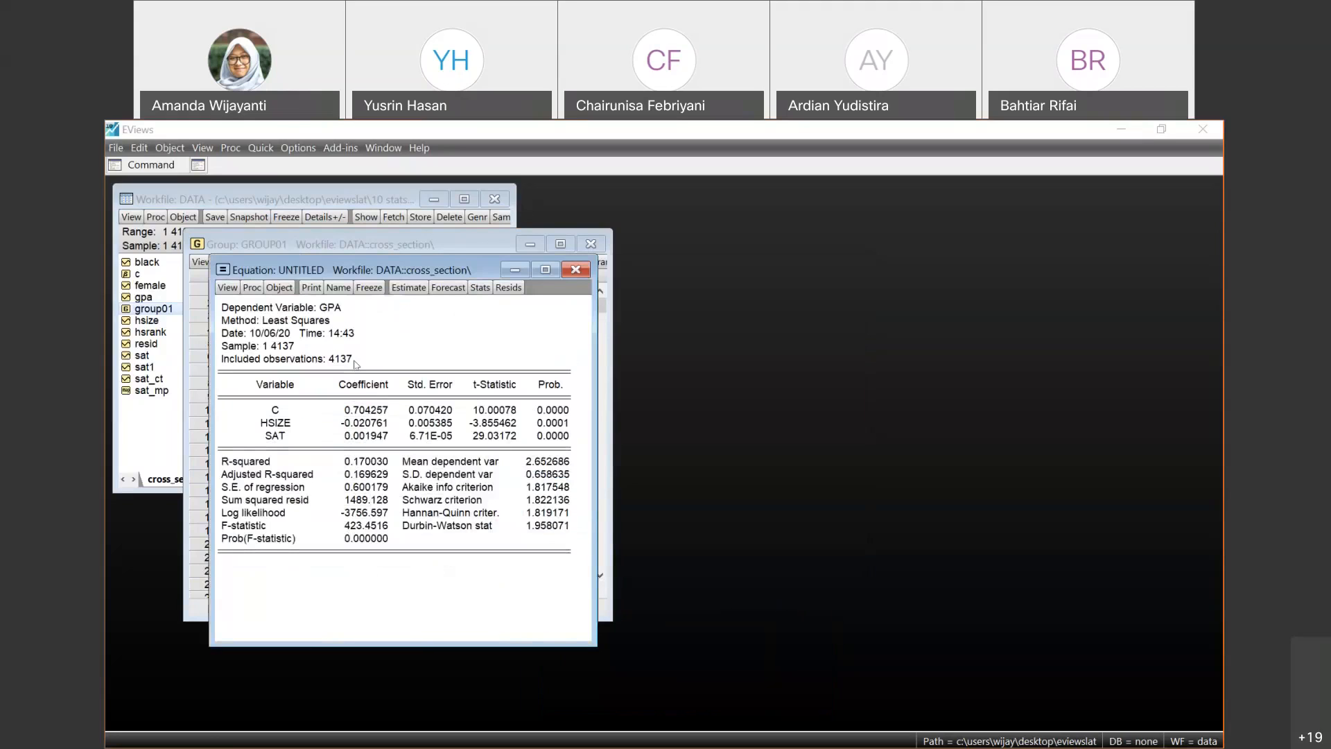
- Examine the included observations and the coefficient probabilities in the regression output
left_click(358, 361)
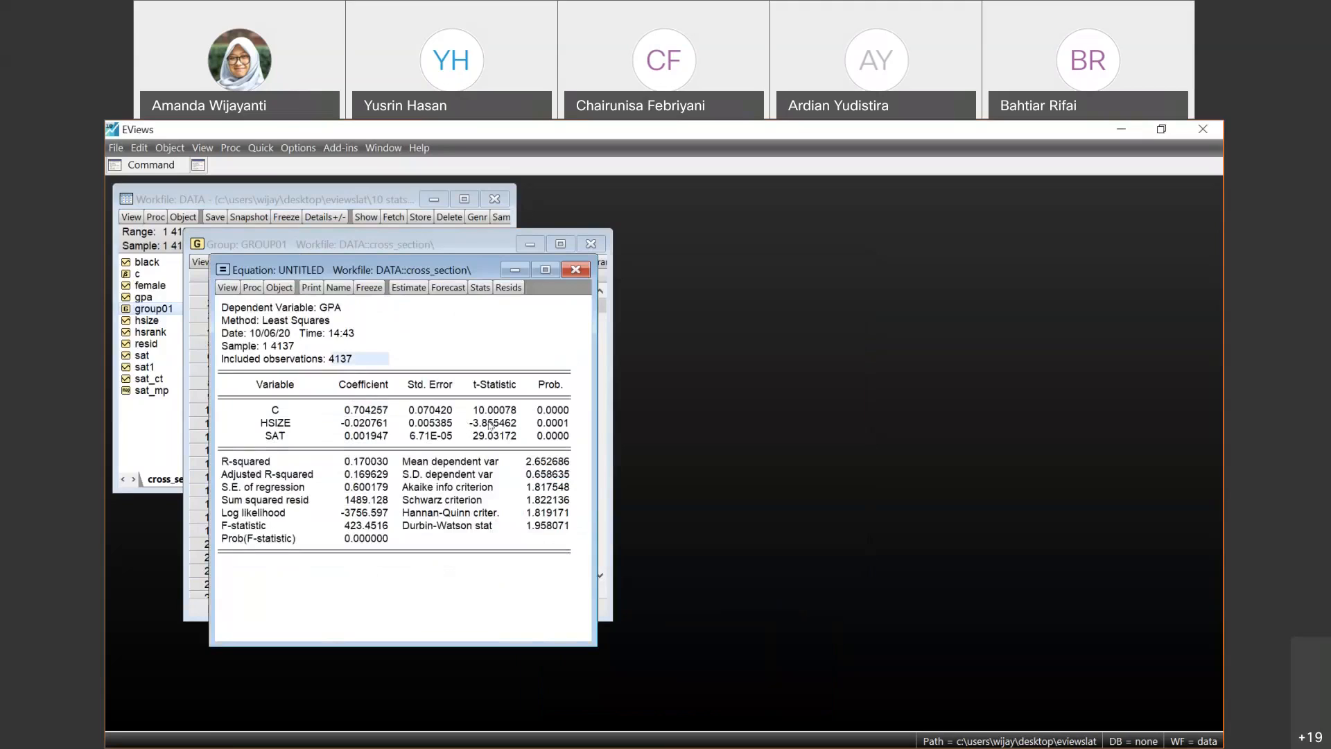
left_click(551, 422)
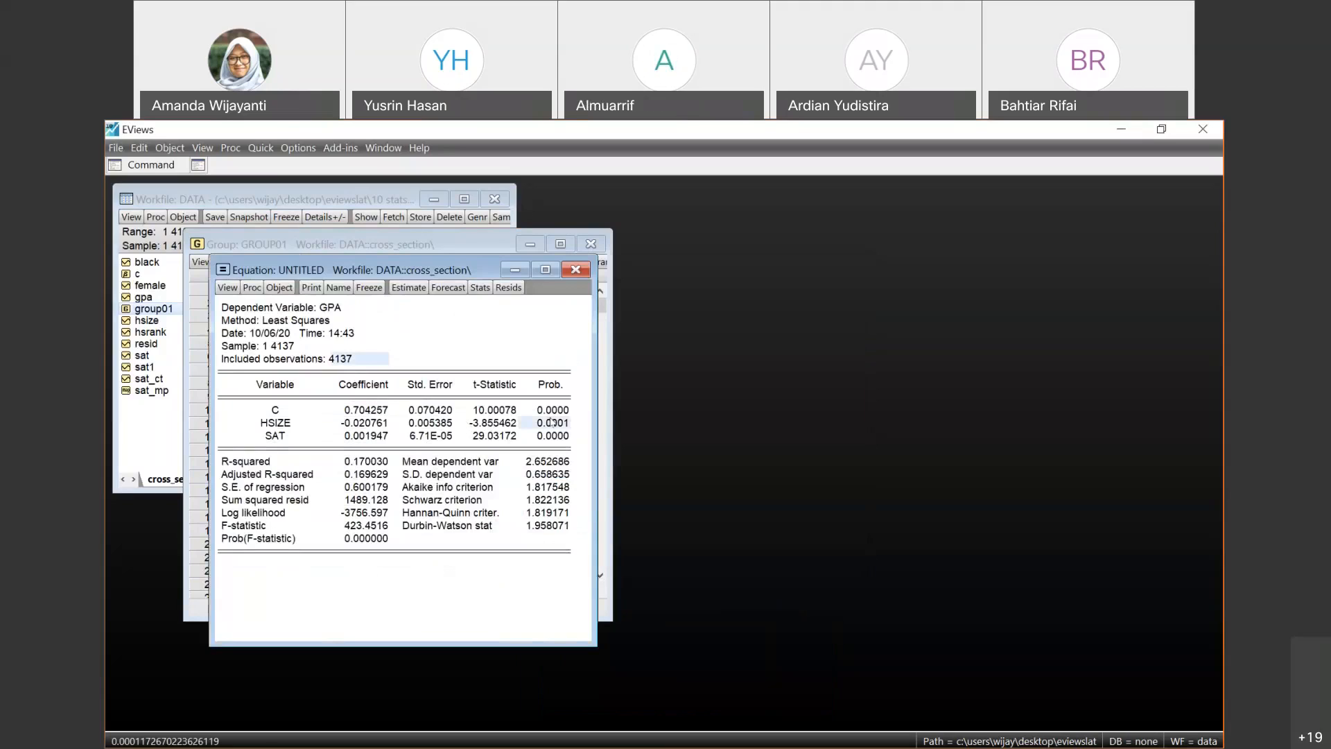
key("Down")
key("Down")
key("Up")
key("Up")
key("Up")
- Examine the regression's summary statistics from R-squared and S.E. of regression through to the Durbin-Watson stat
left_click(378, 459)
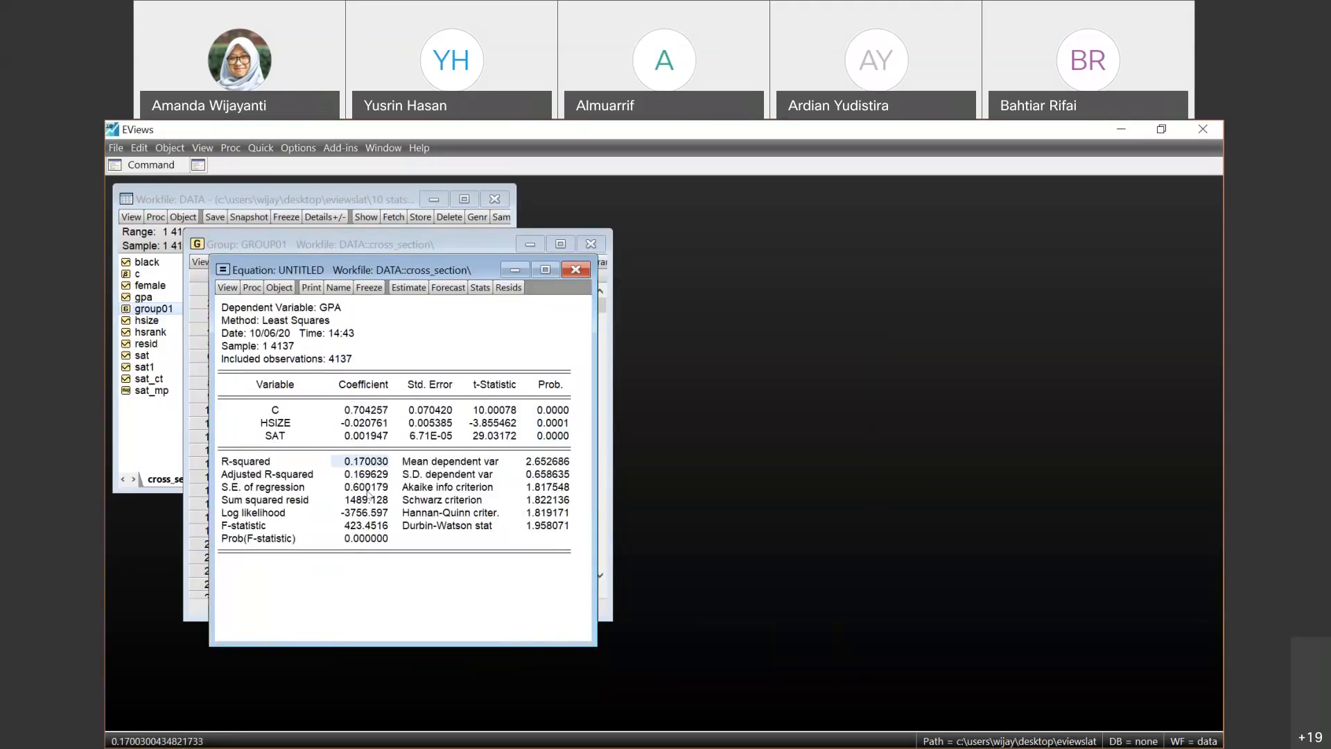
left_click(368, 491)
key("Down")
key("Down")
key("Down")
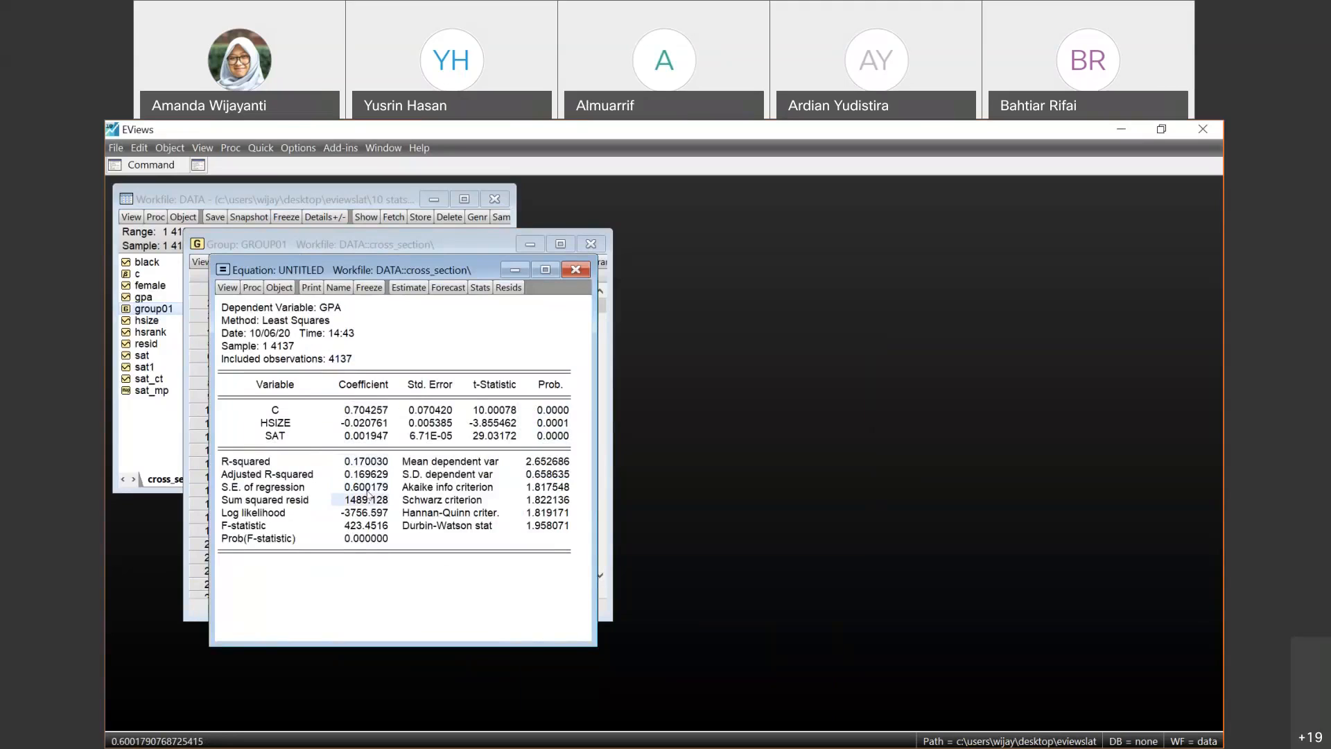
key("Up")
key("Up")
key("Up")
key("Right")
key("Down")
key("Right")
key("Down")
key("Down")
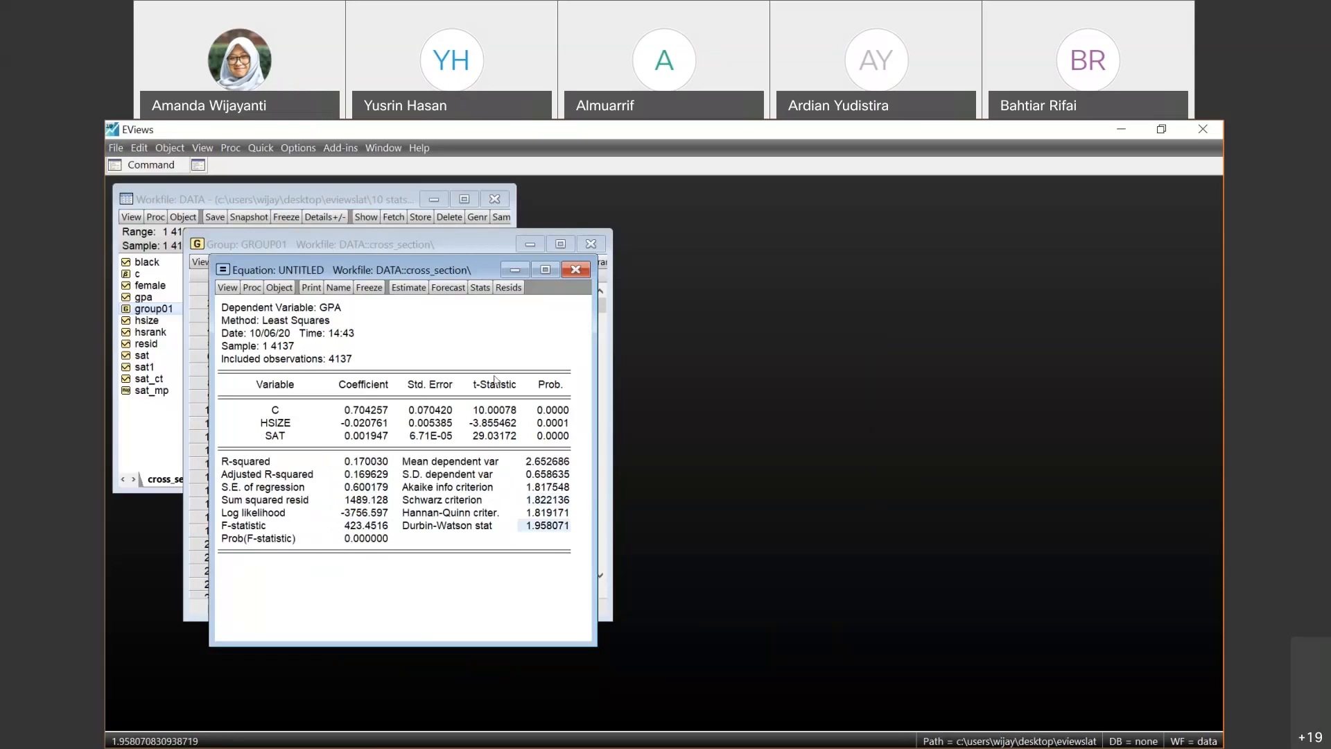
left_click(1005, 553)
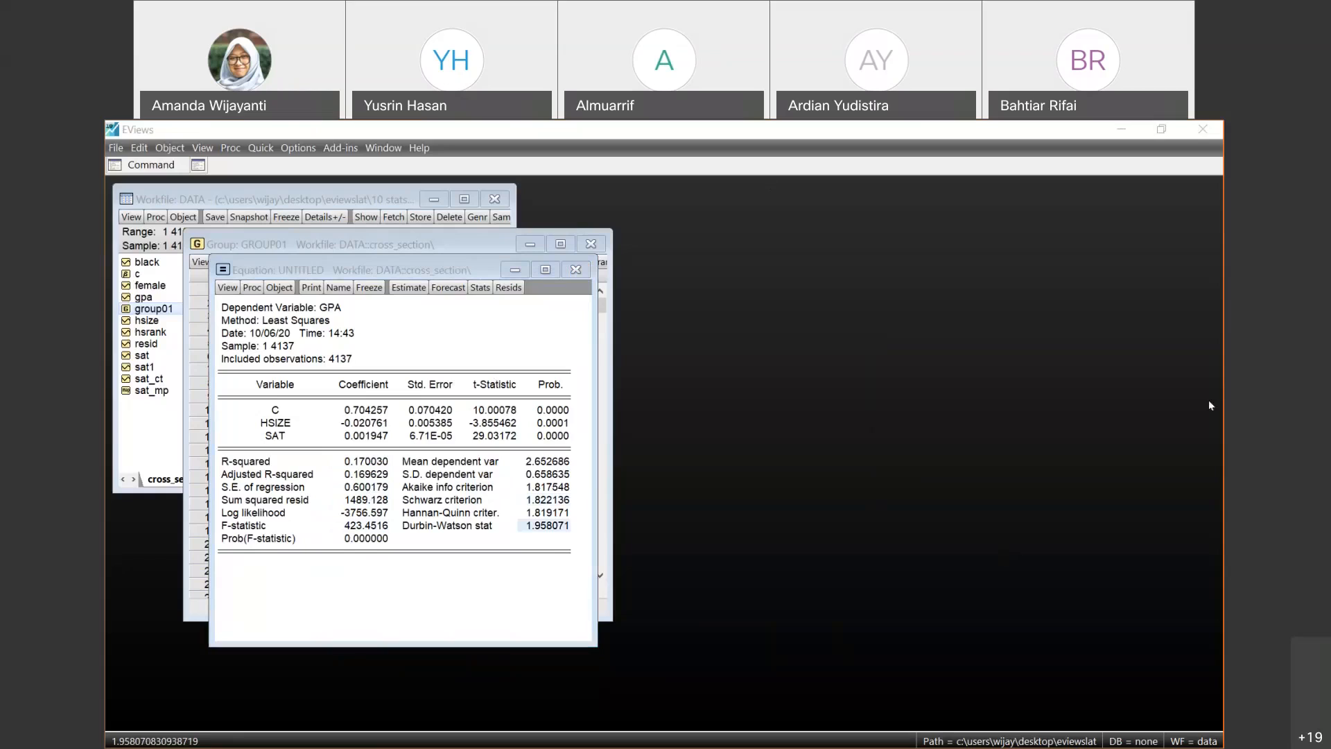
- Close the untitled equation, saving it under the name eq01, and close the group01 window
left_click(445, 317)
left_click(575, 269)
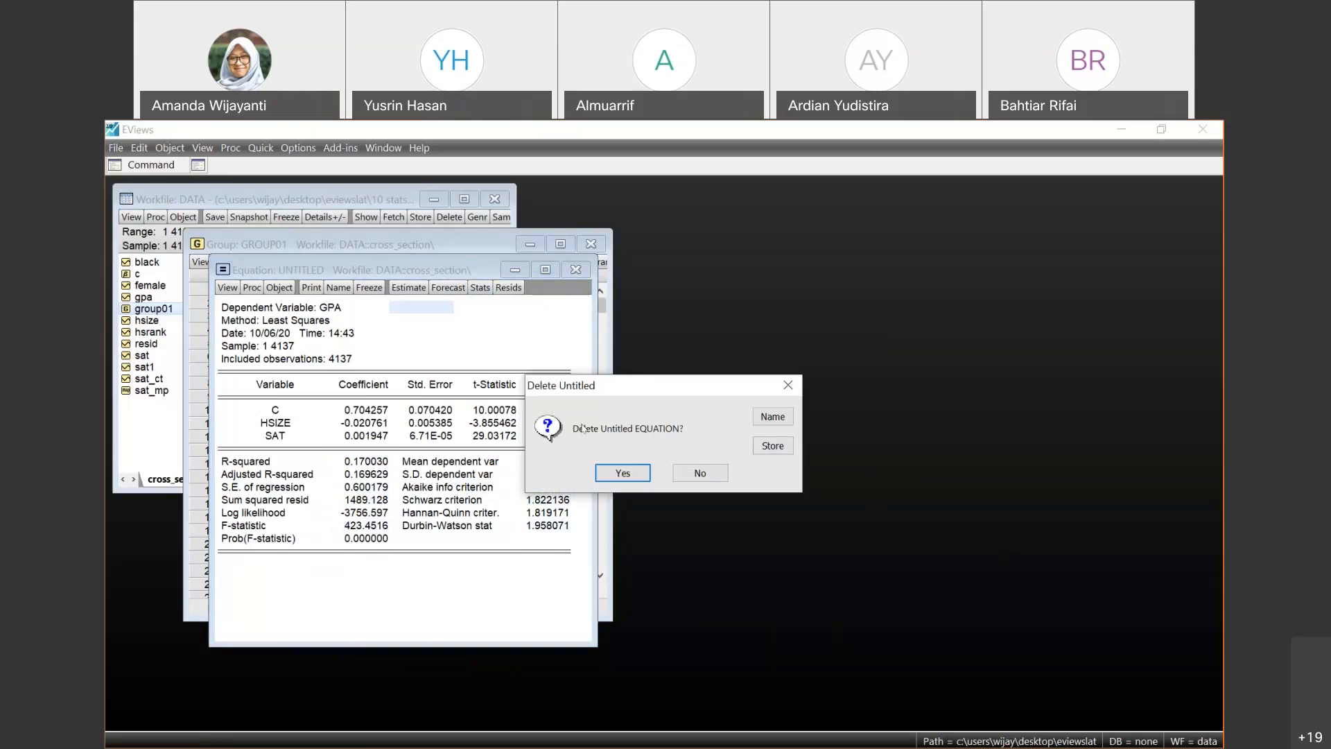
left_click(772, 417)
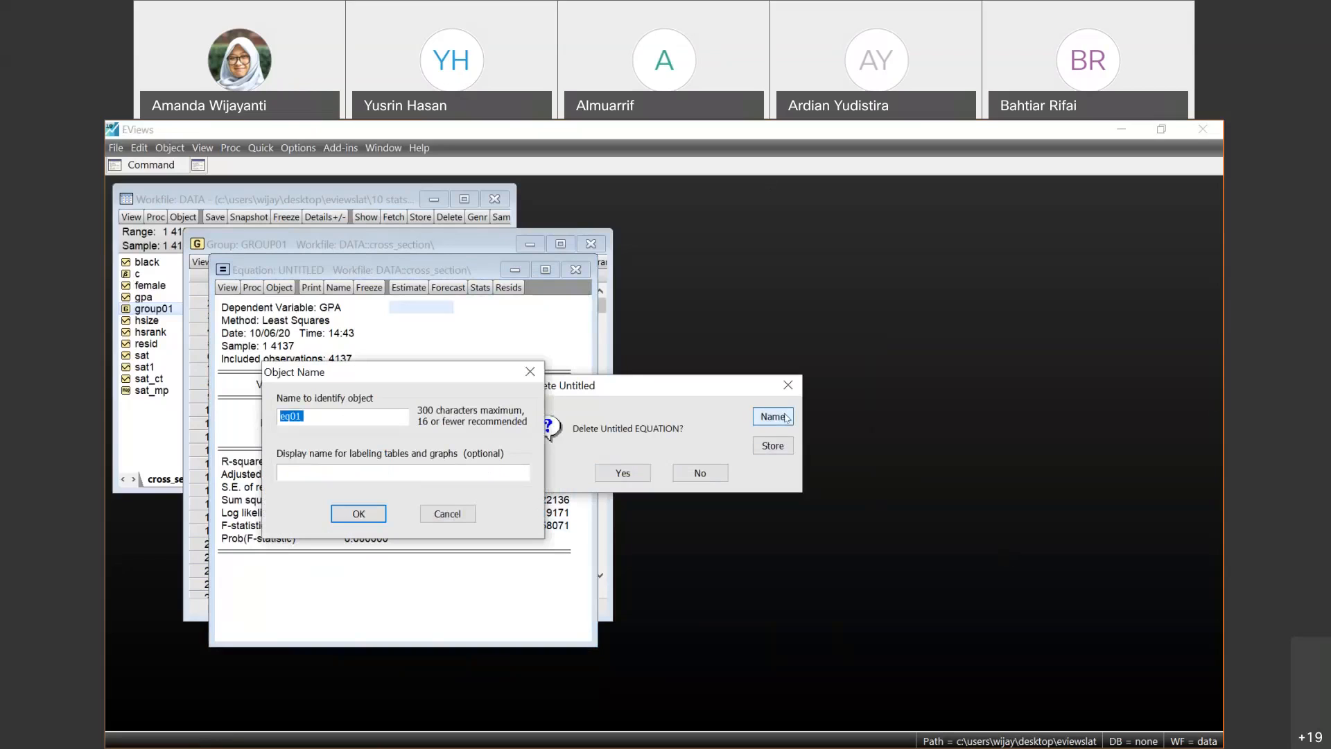
left_click(358, 514)
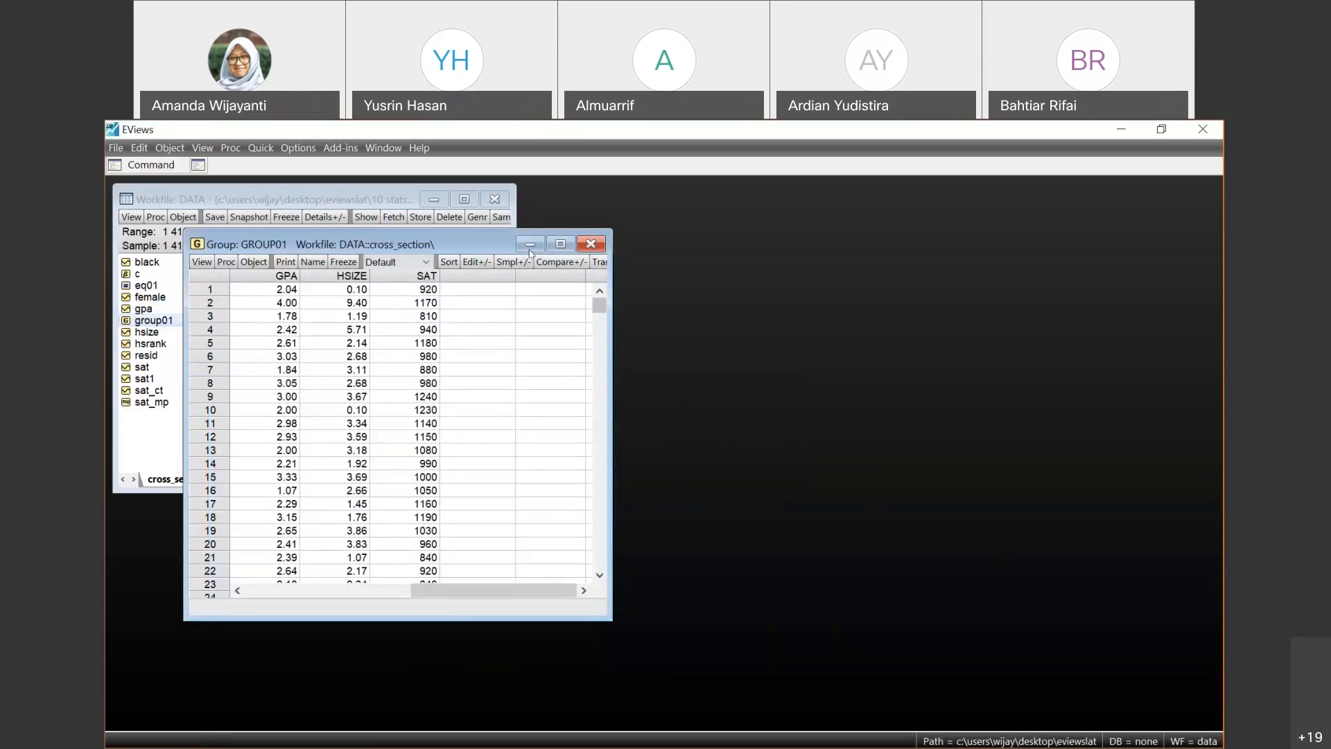
left_click(590, 245)
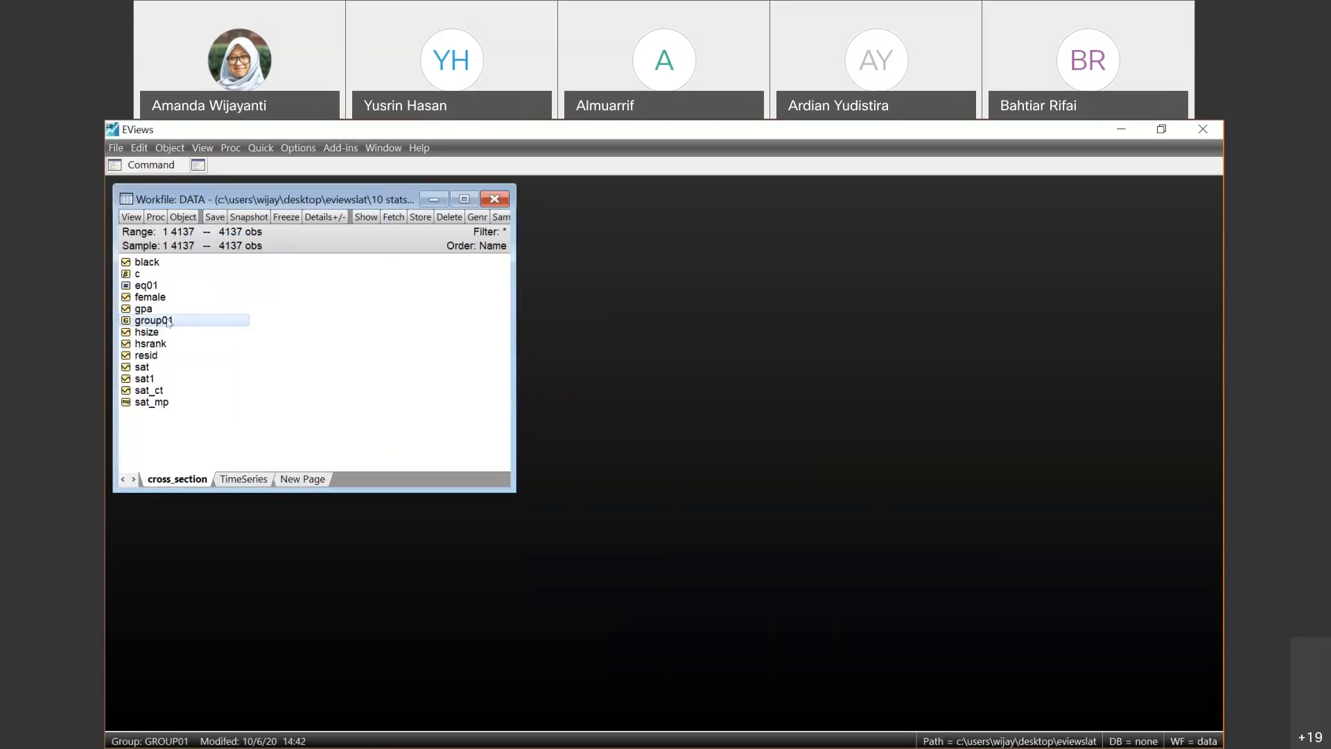
- Estimate the equation gpa c hsize sat by least squares over sample 1 4137, and close the untitled equation by deleting it
left_click(268, 147)
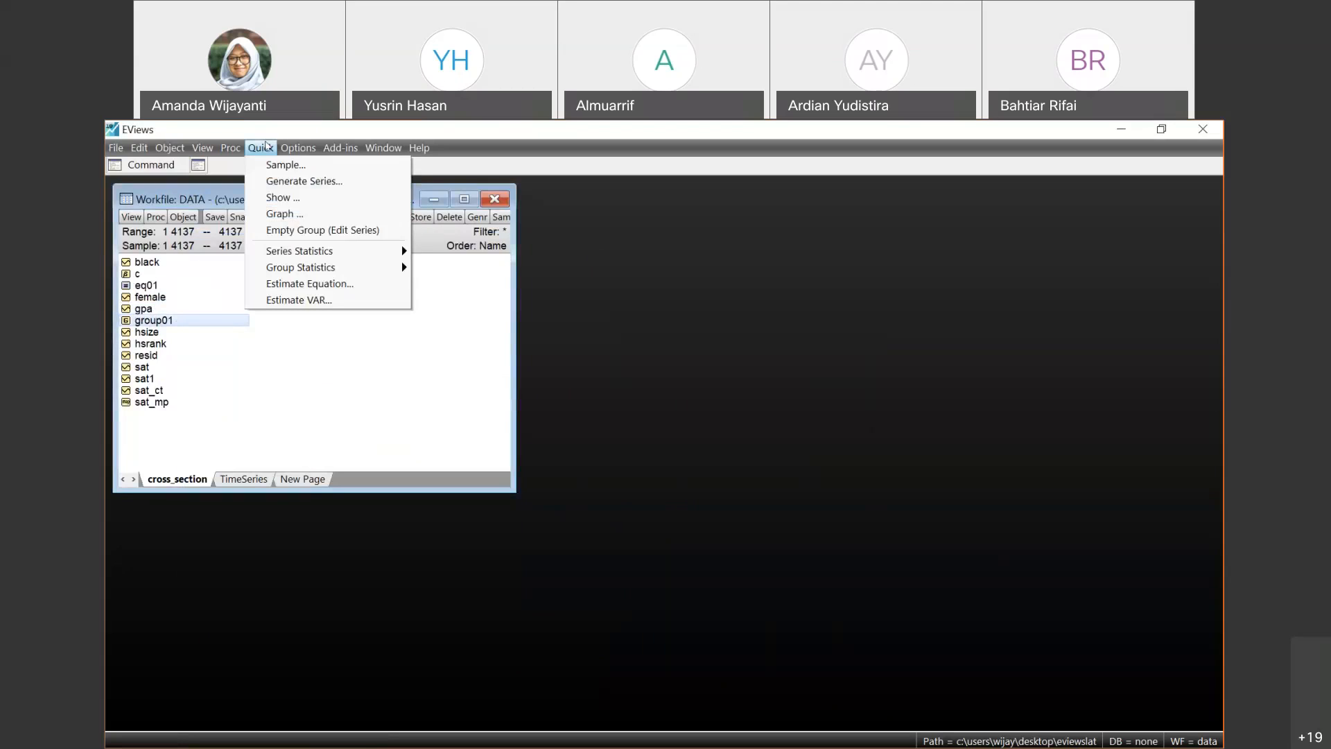
mouse_move(316, 255)
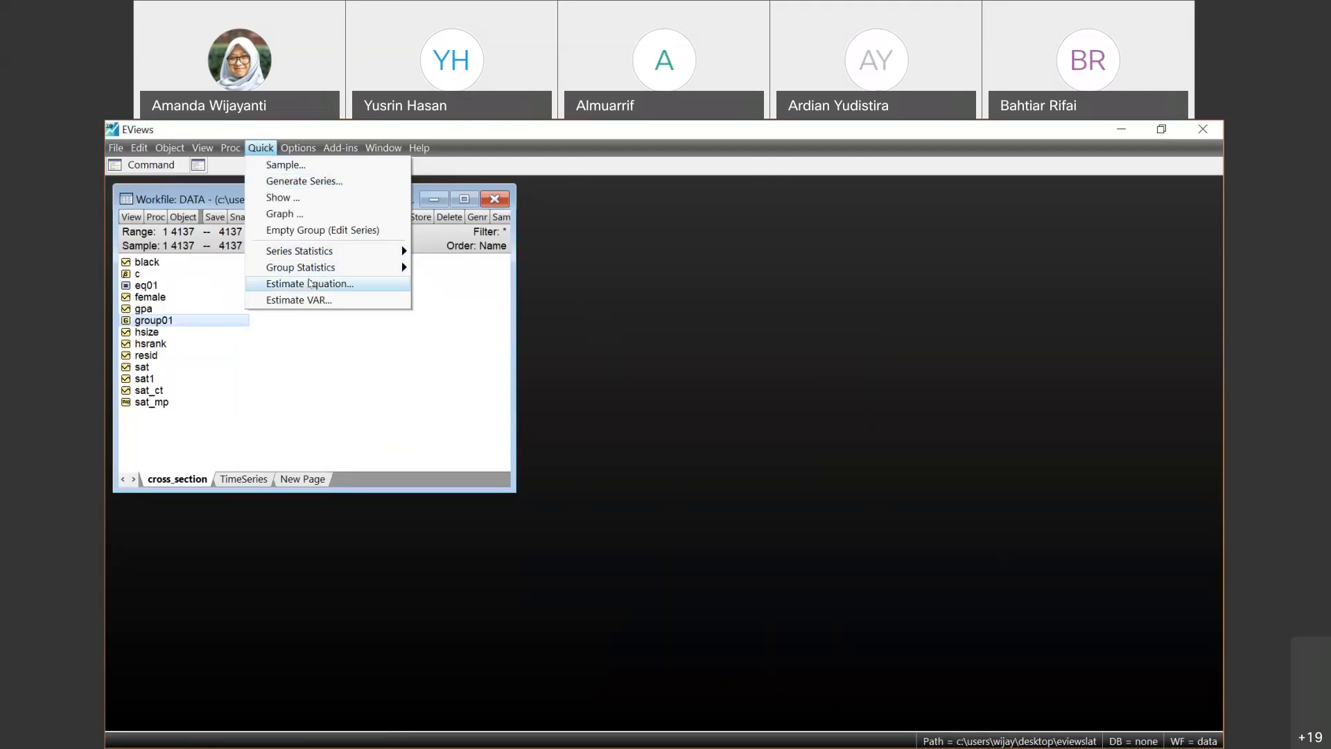
left_click(310, 284)
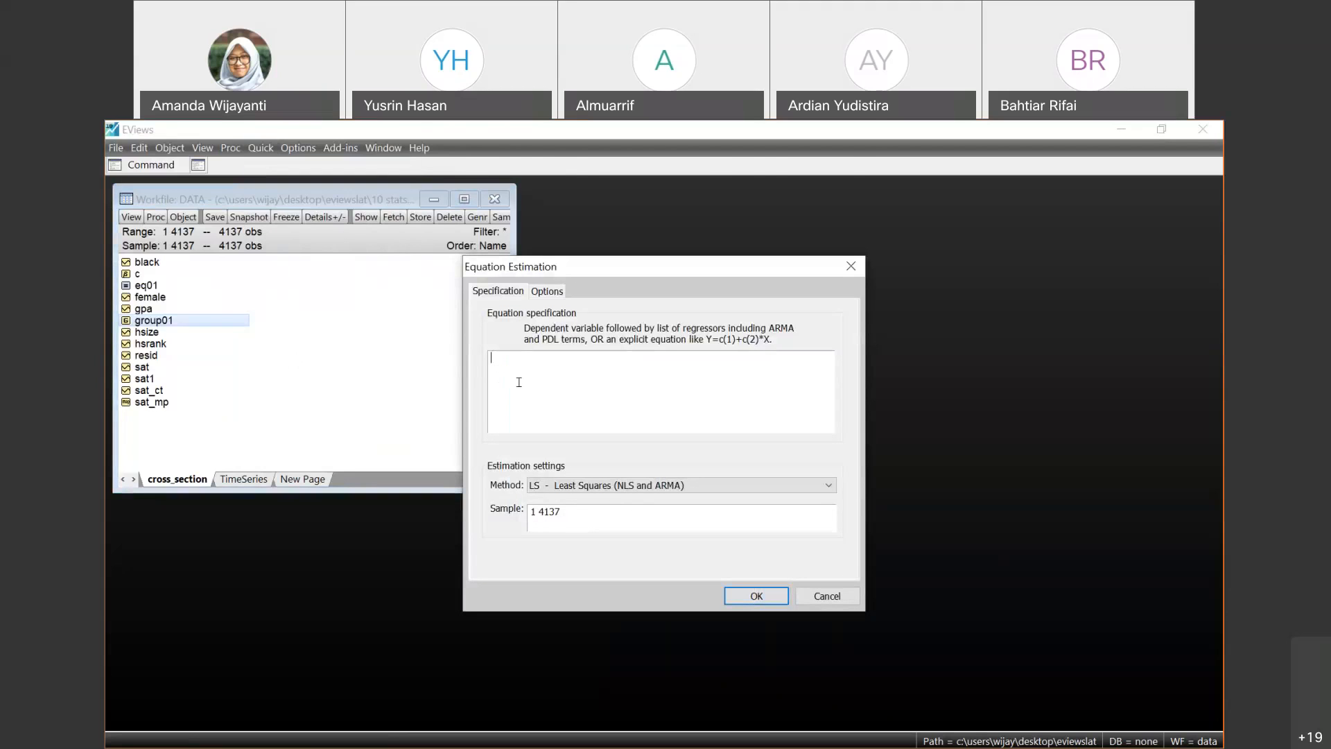
type("gpa c hsize sat")
left_click(773, 602)
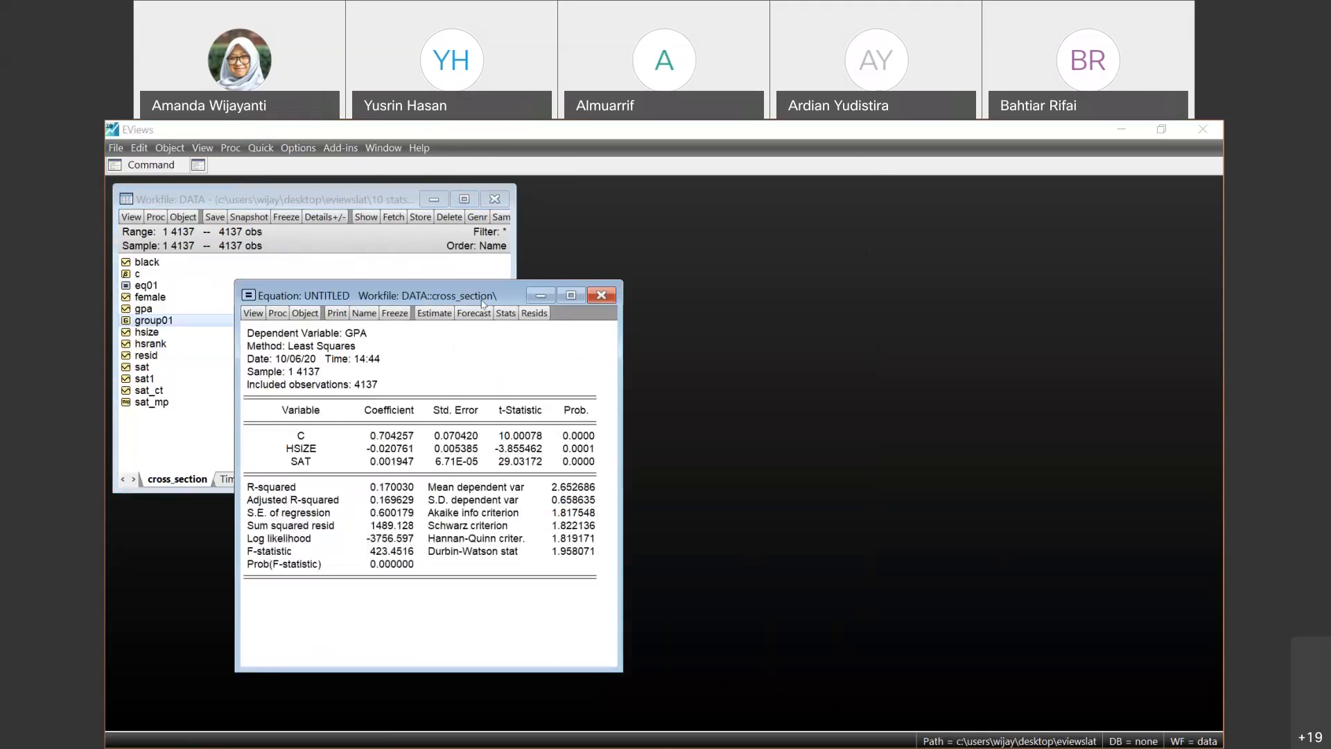
left_click(593, 300)
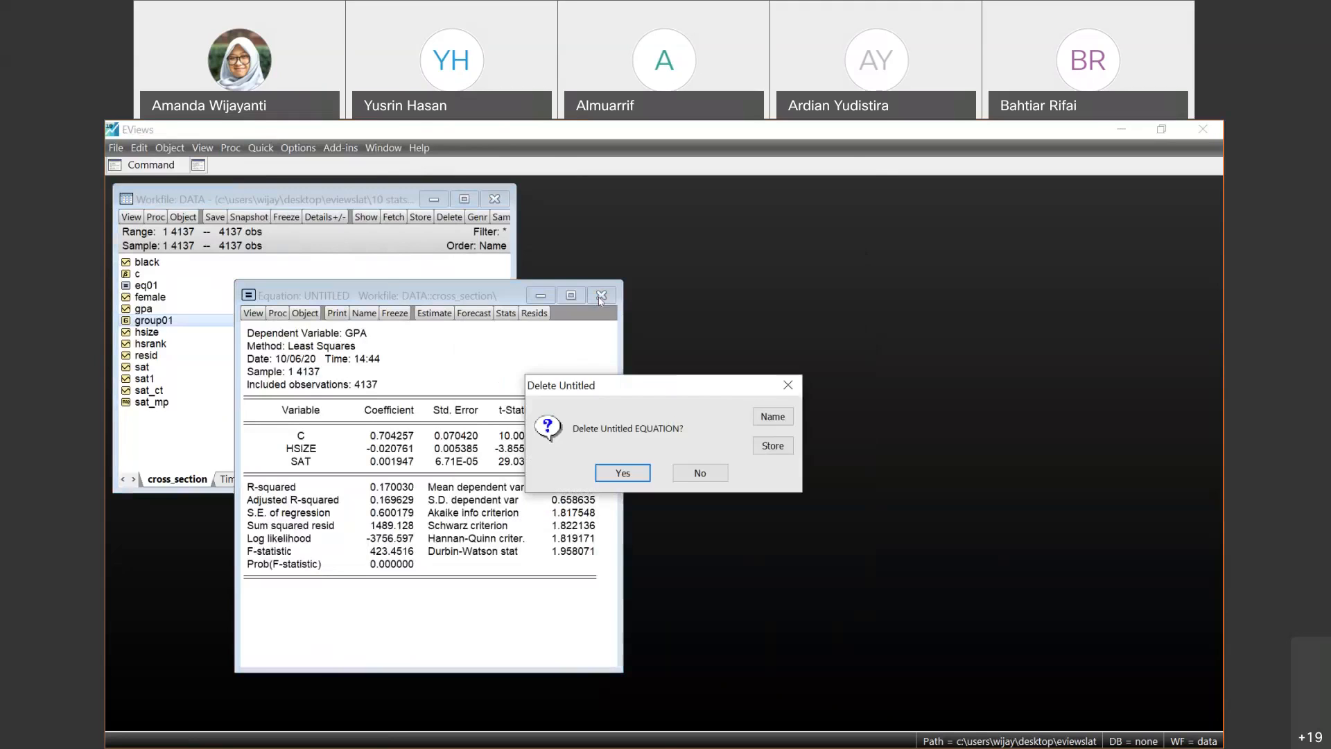
left_click(621, 473)
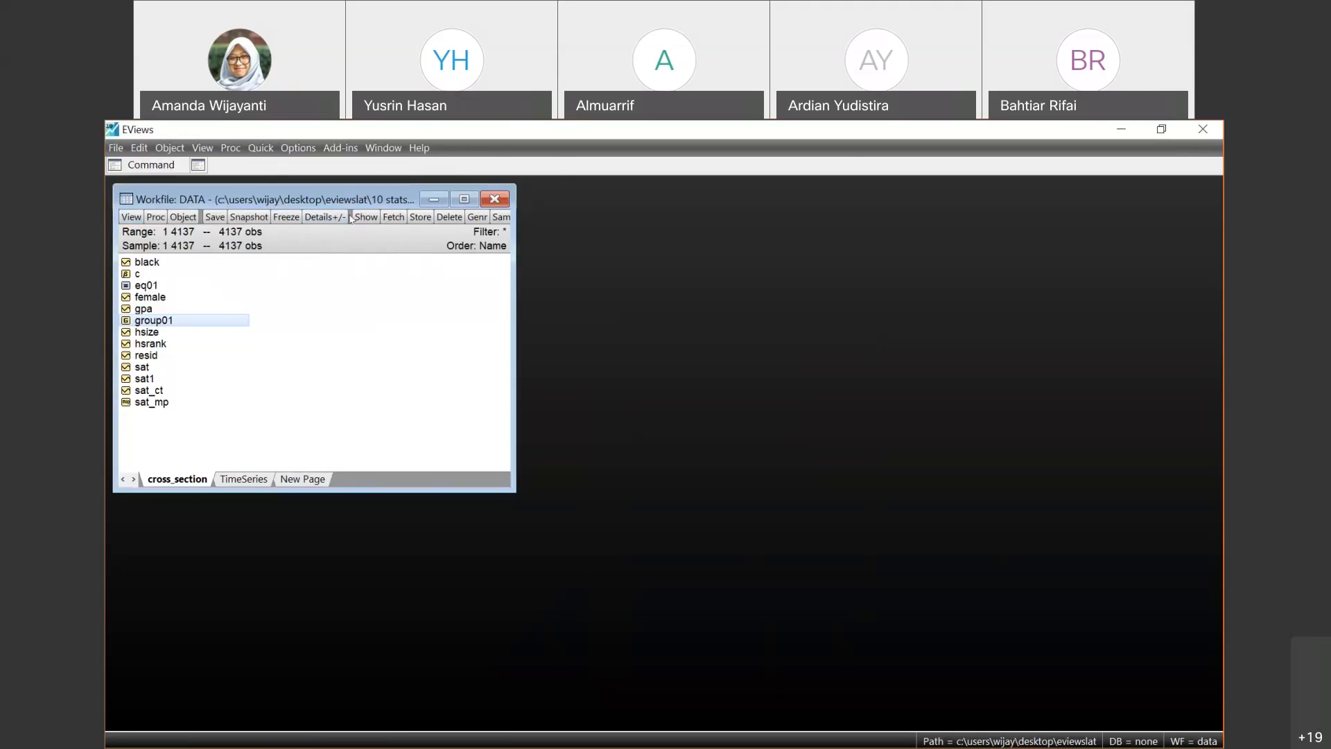
left_click(270, 152)
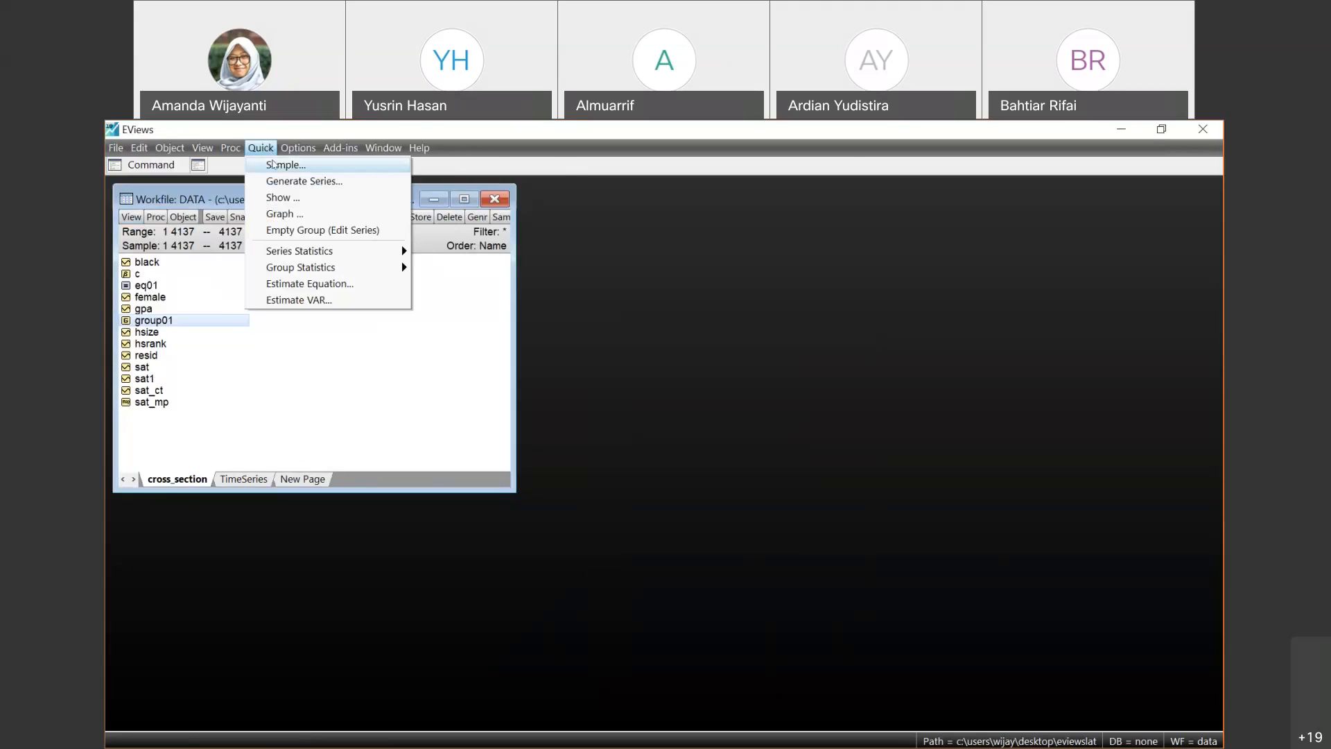
left_click(275, 165)
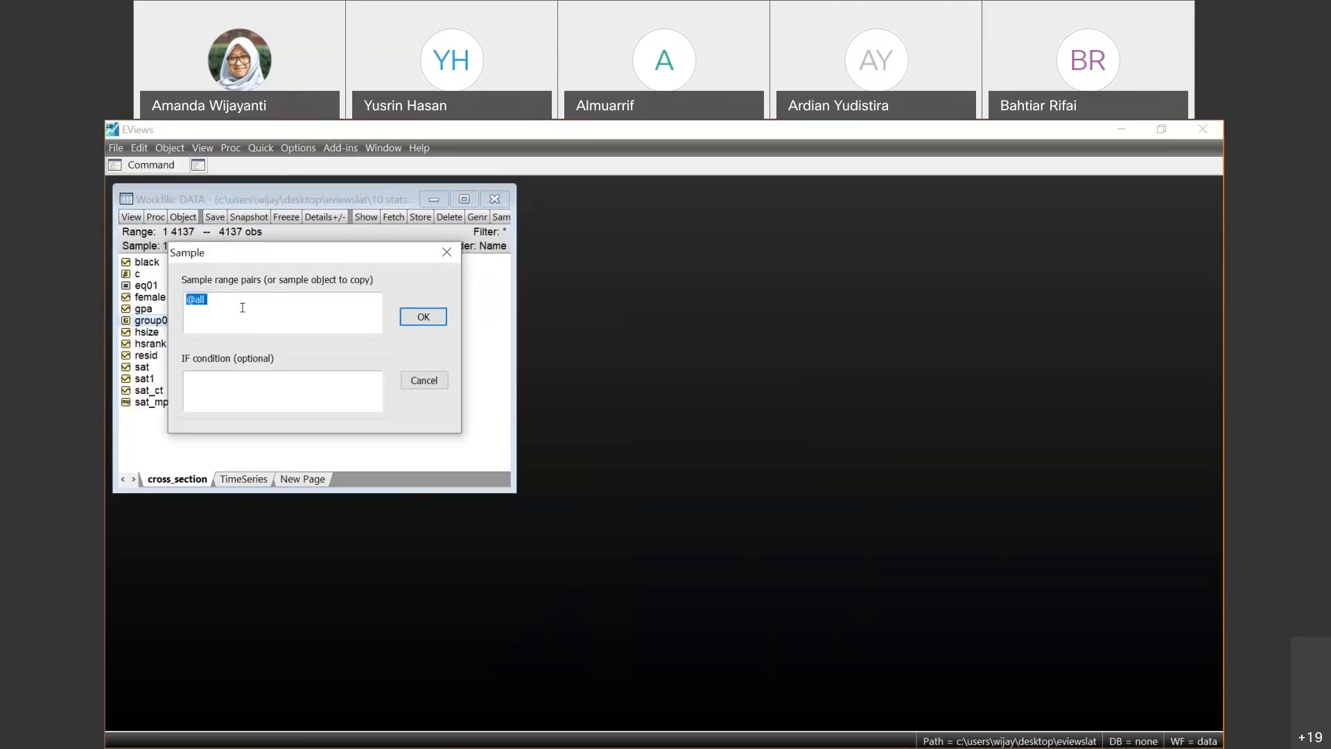
left_click(423, 317)
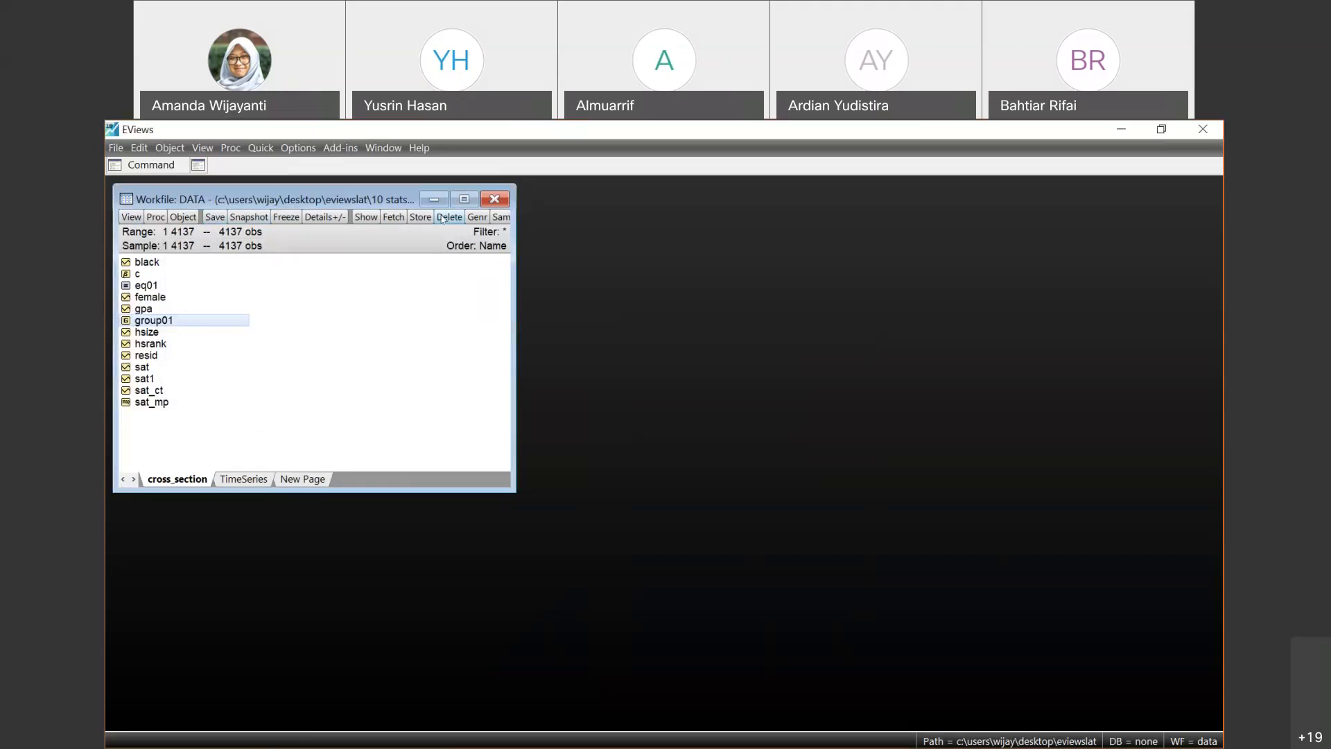
left_click(501, 217)
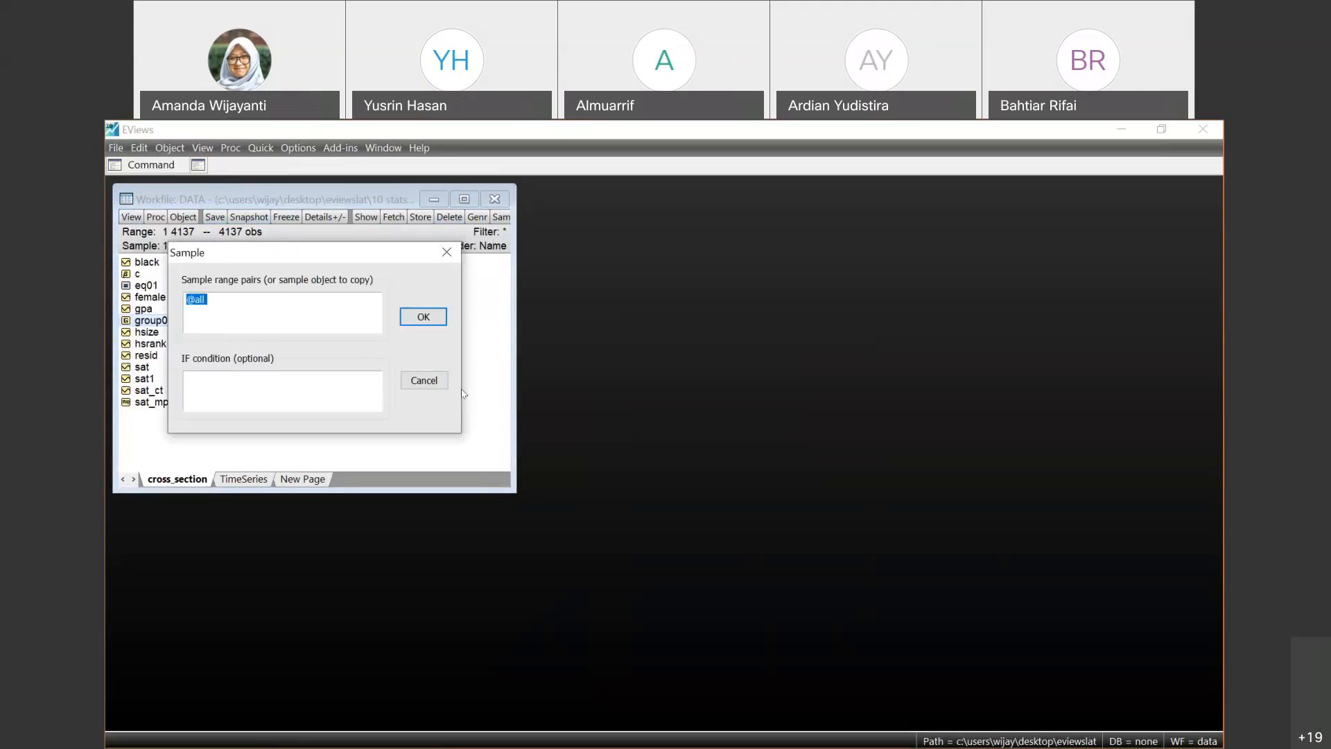
left_click(425, 379)
- View the Generate Series by Equation settings without creating a series
left_click(251, 152)
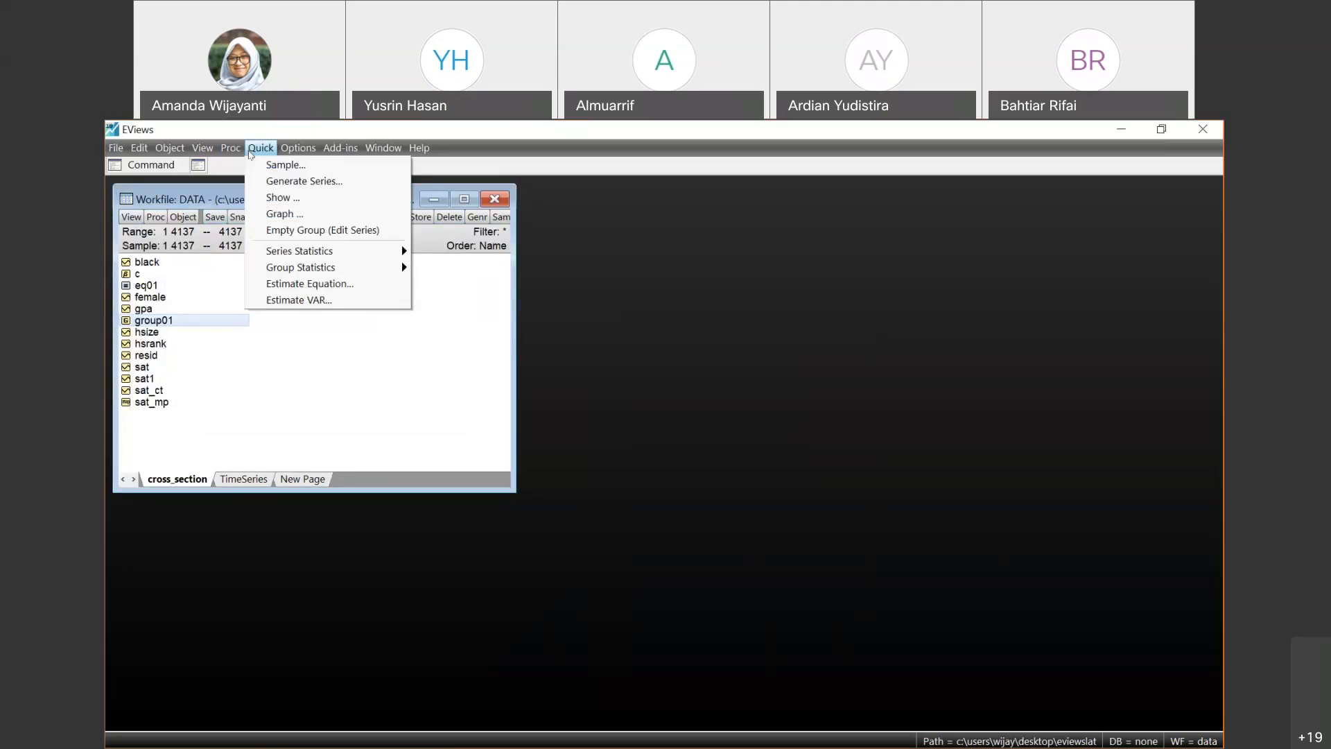
left_click(289, 186)
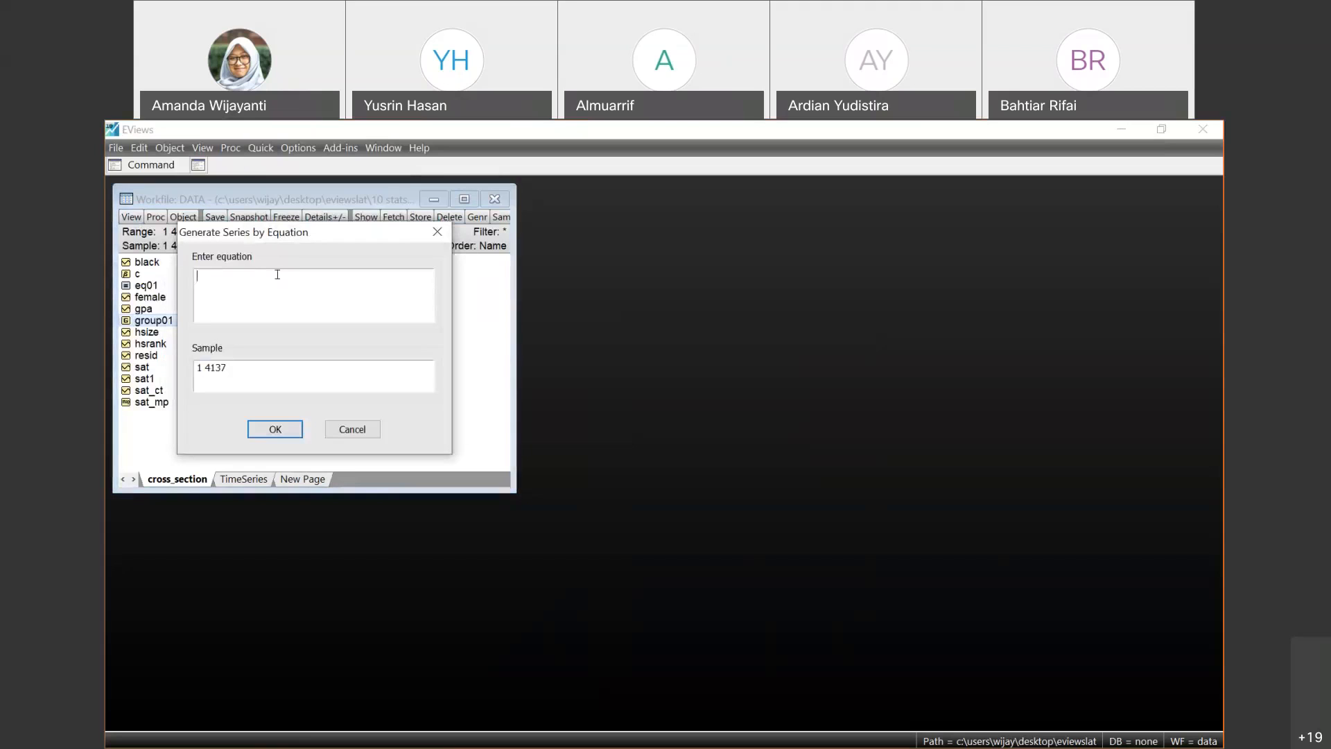
left_click(352, 429)
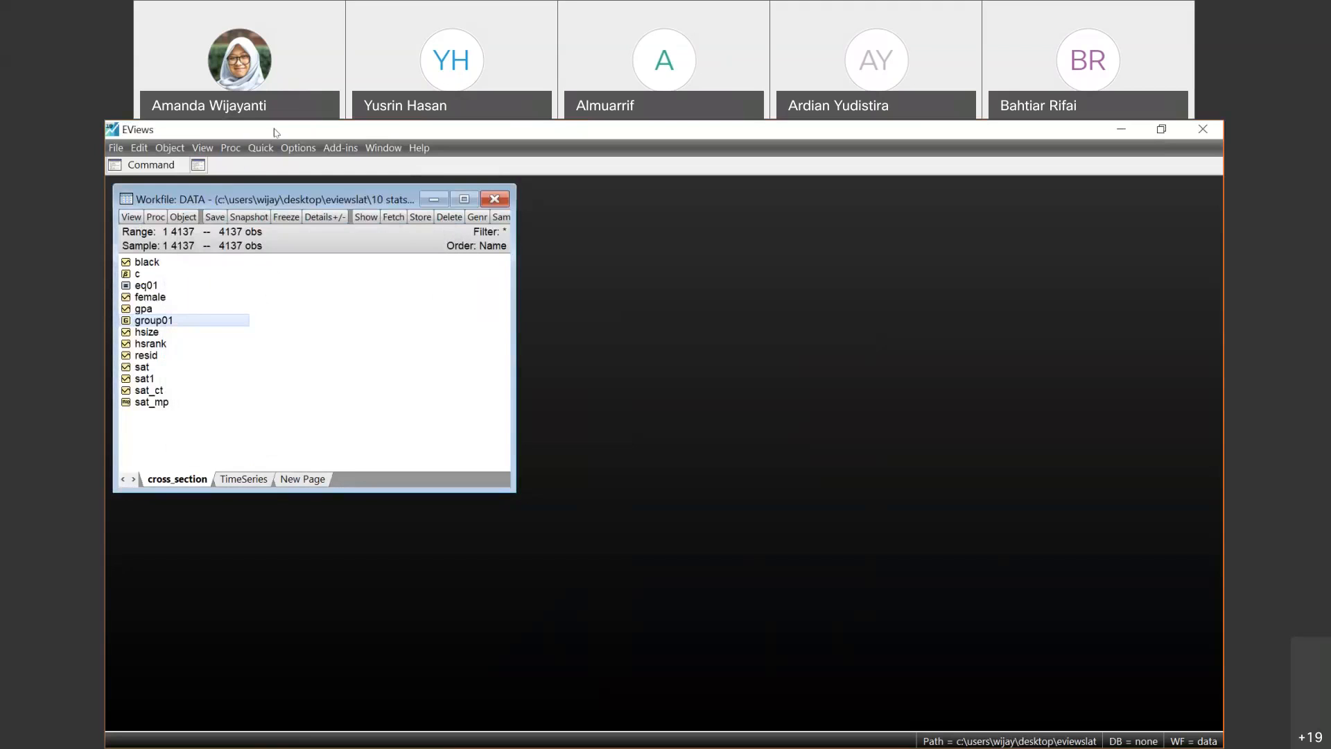
left_click(260, 147)
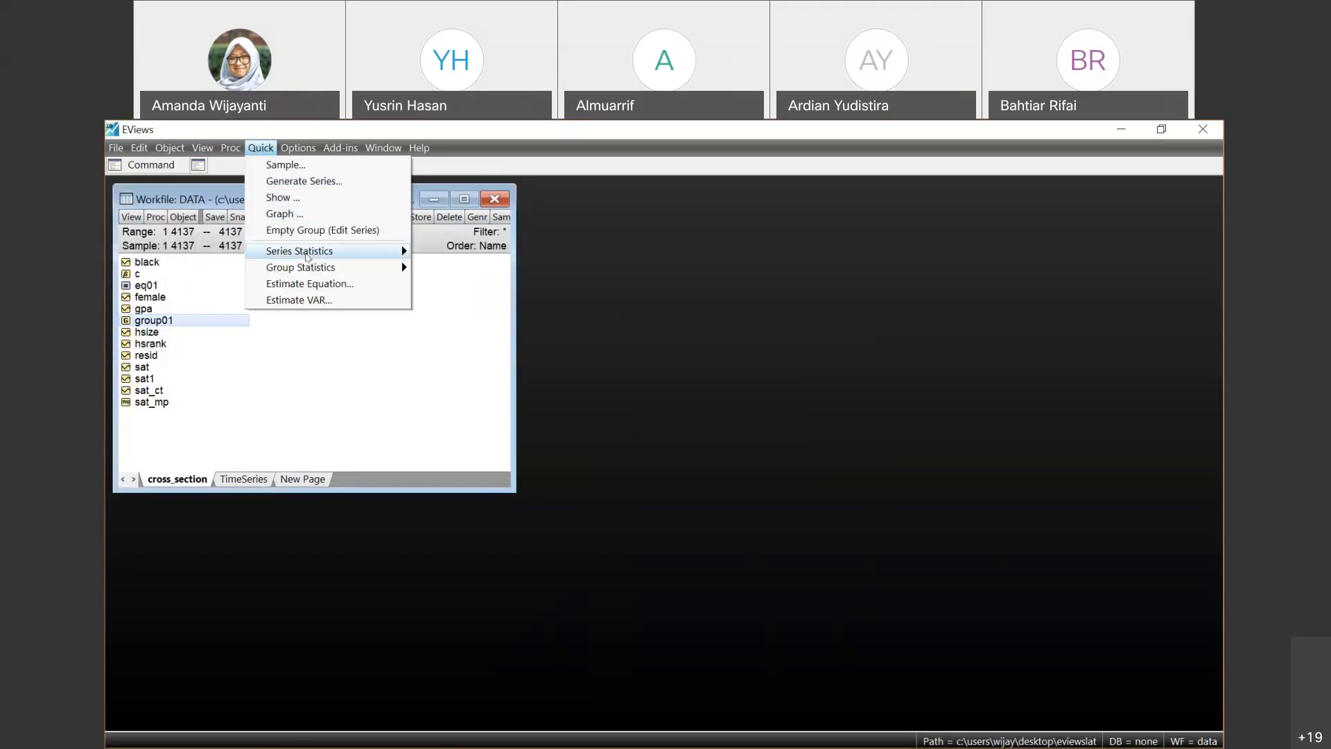
mouse_move(347, 251)
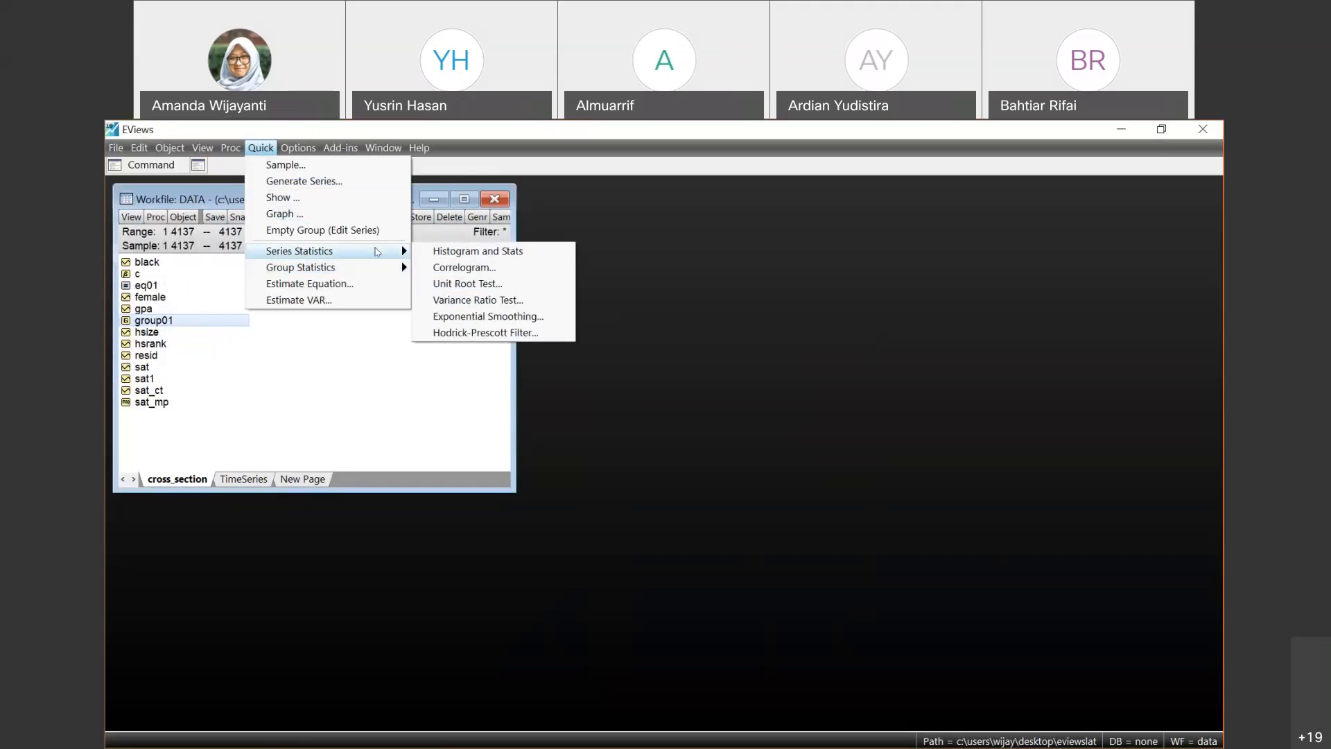
mouse_move(298, 147)
left_click(312, 305)
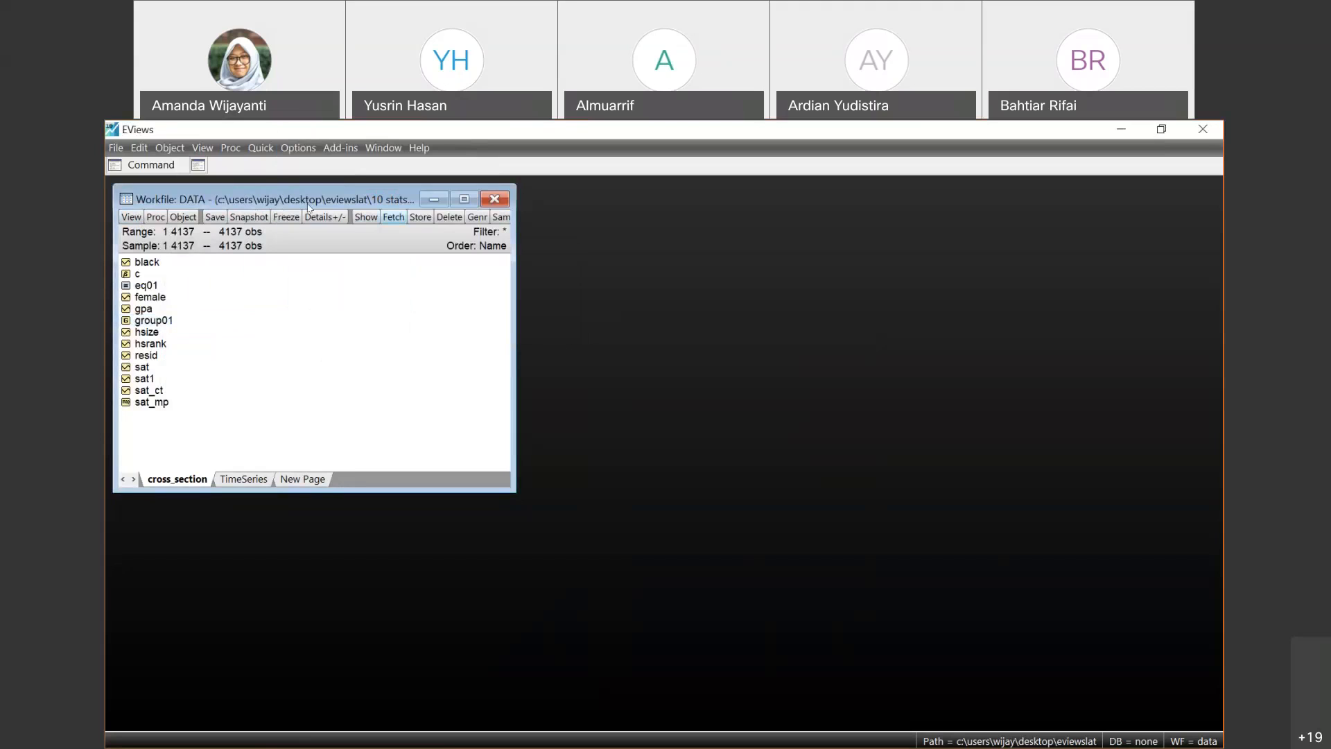
left_click(232, 148)
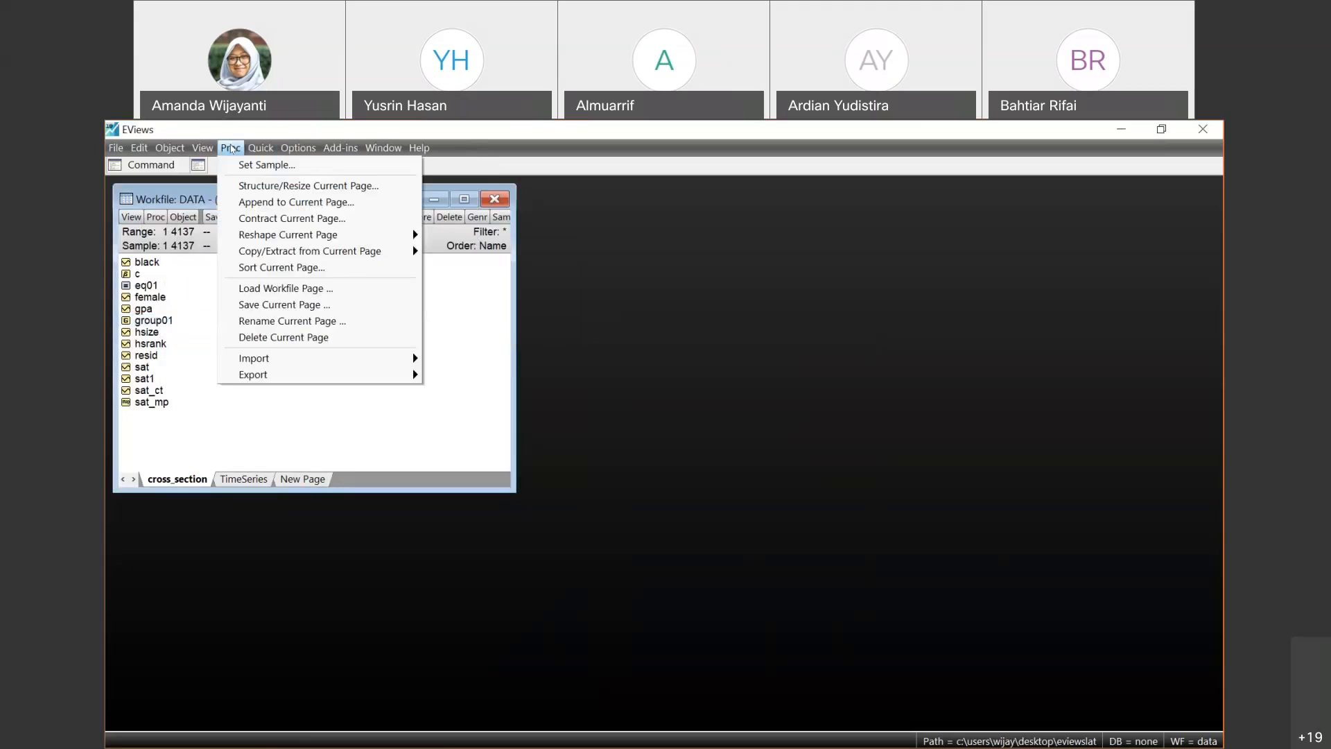
mouse_move(202, 150)
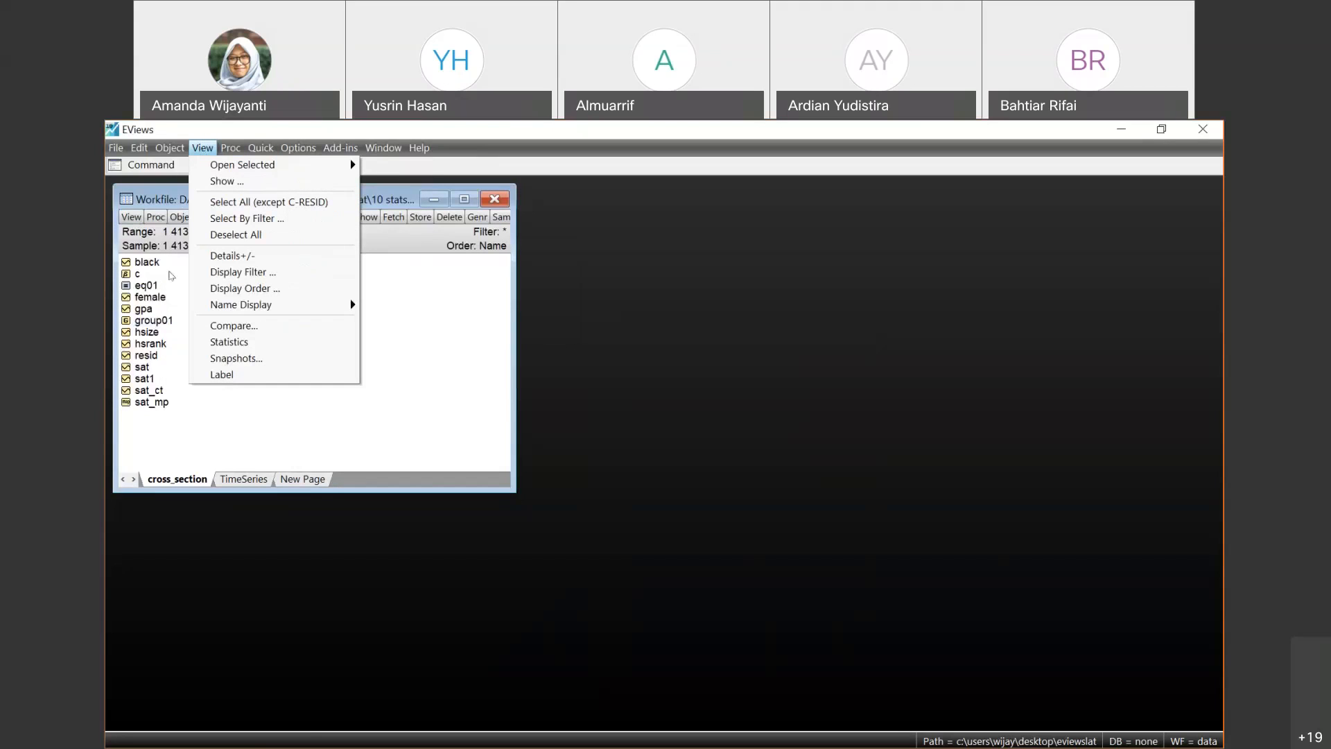
left_click(173, 274)
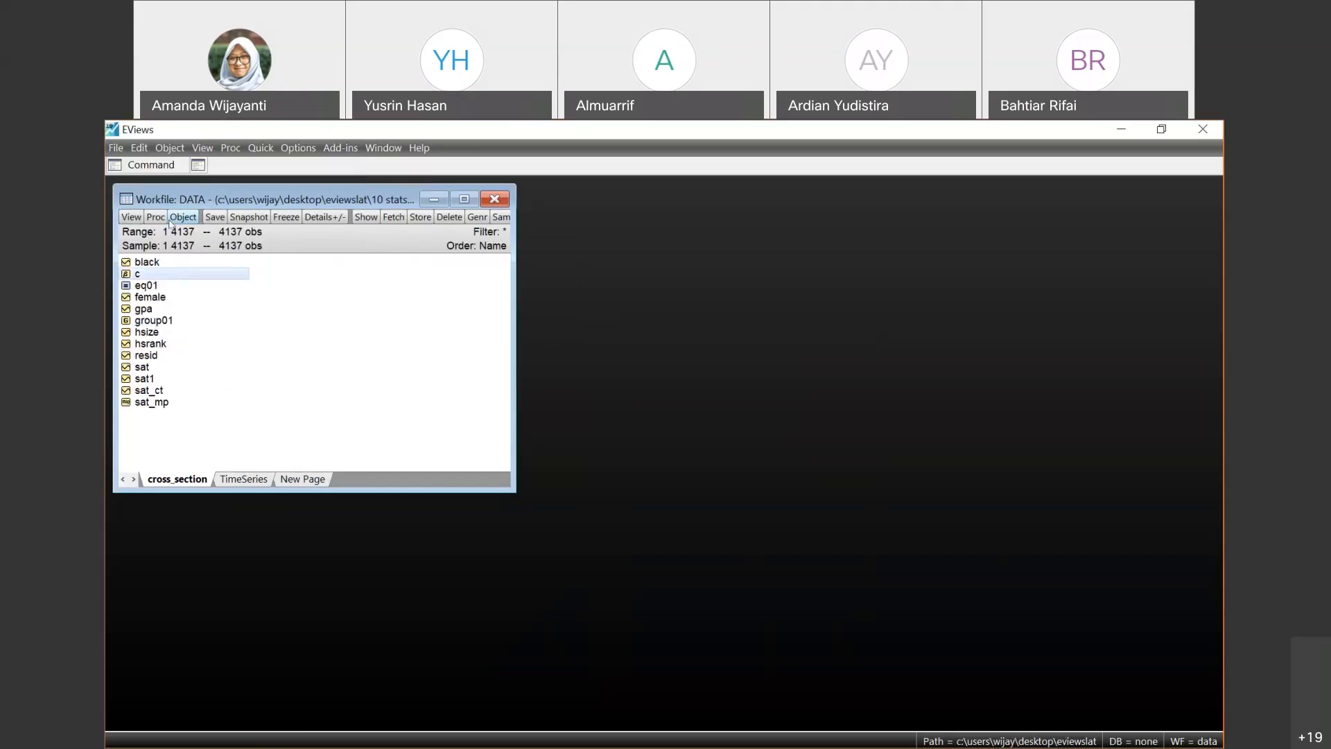
left_click(259, 149)
mouse_move(289, 148)
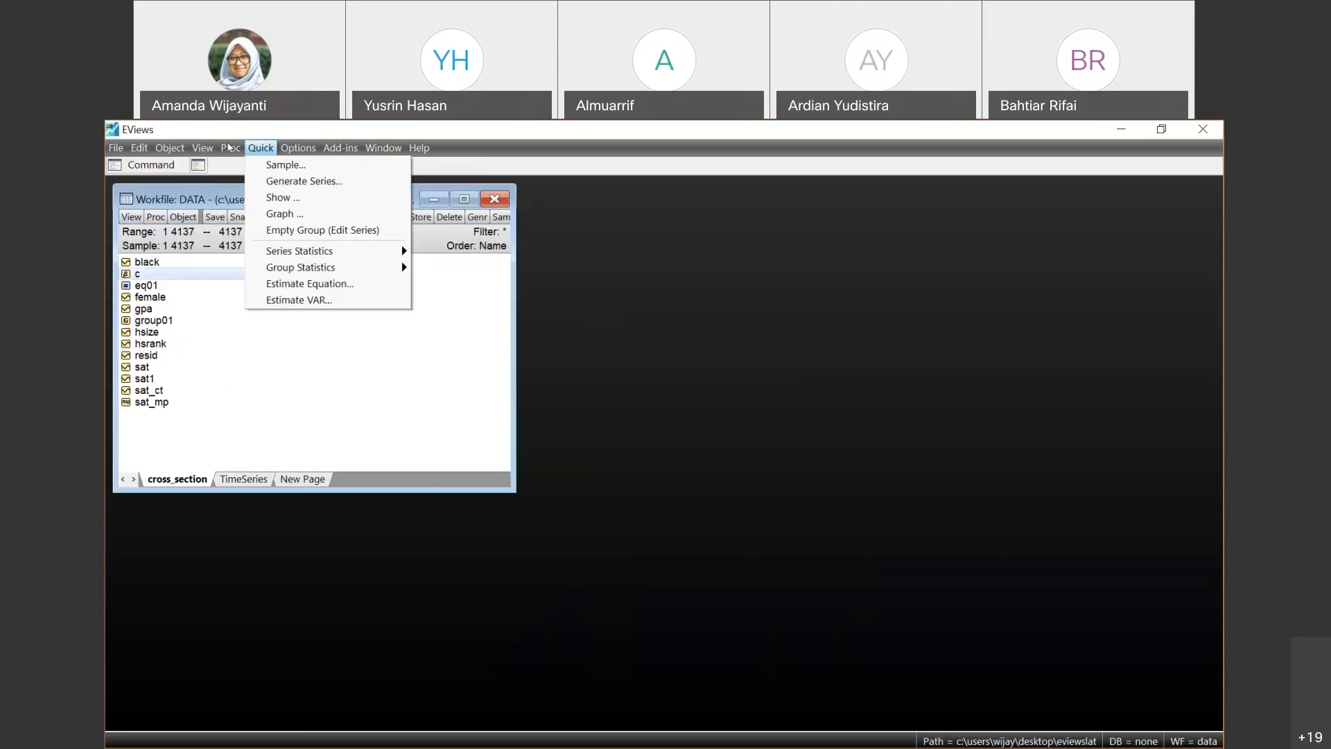
mouse_move(230, 149)
left_click(488, 369)
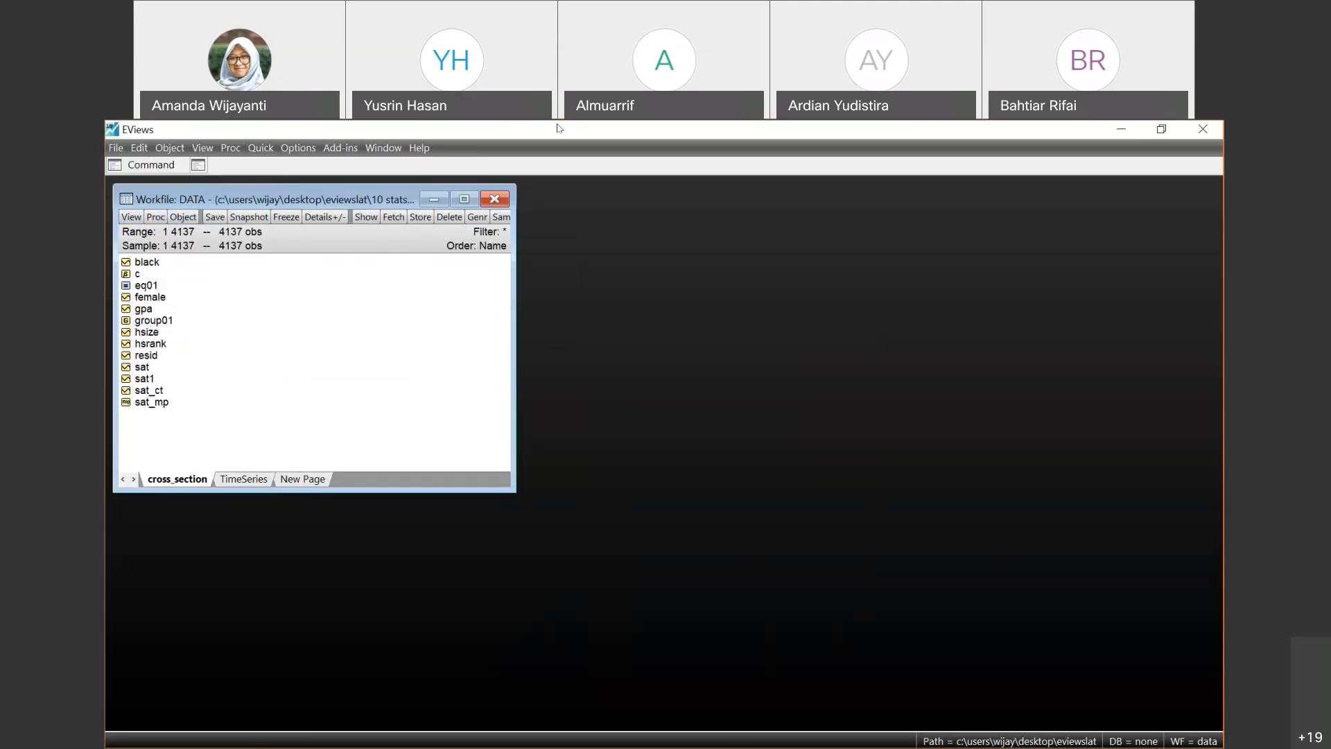
- Switch to the e_module_10 slide show in PowerPoint and advance to the slide Covariance Analysis: Example 1
left_click(1162, 129)
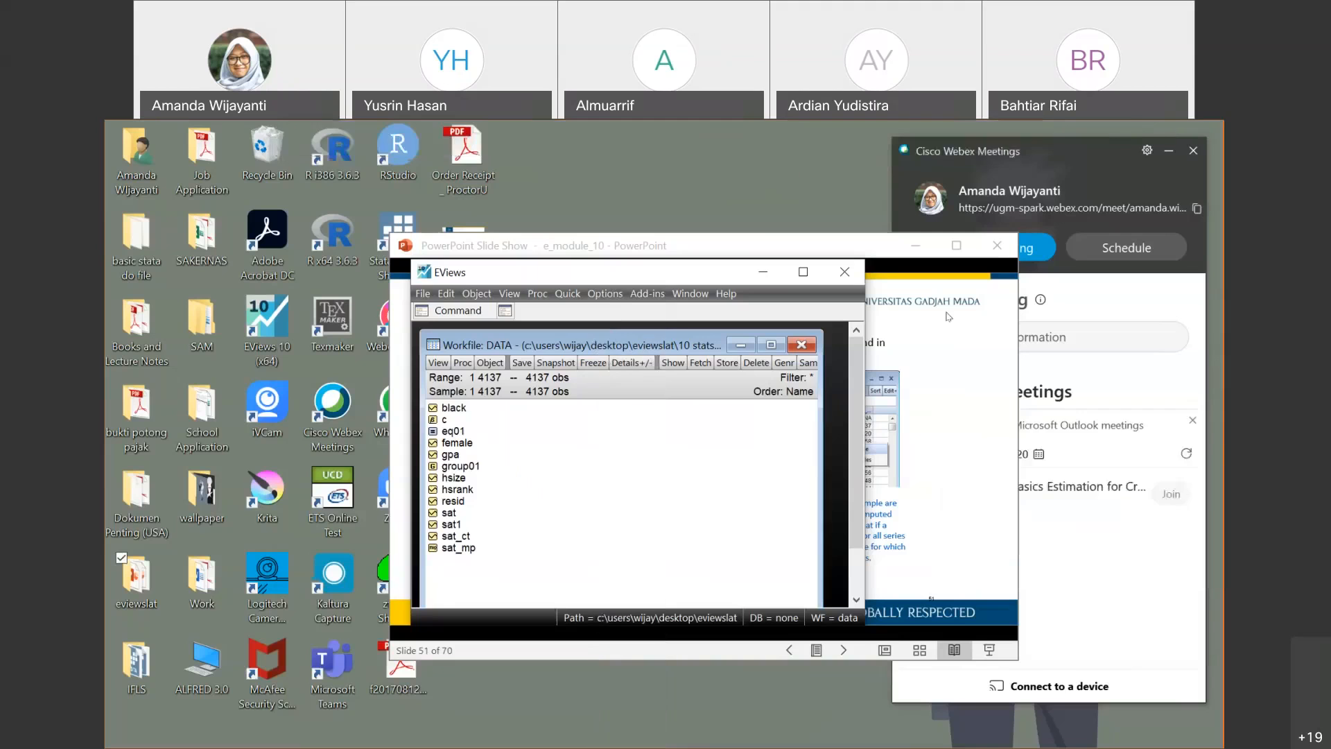
left_click(964, 262)
left_click(956, 246)
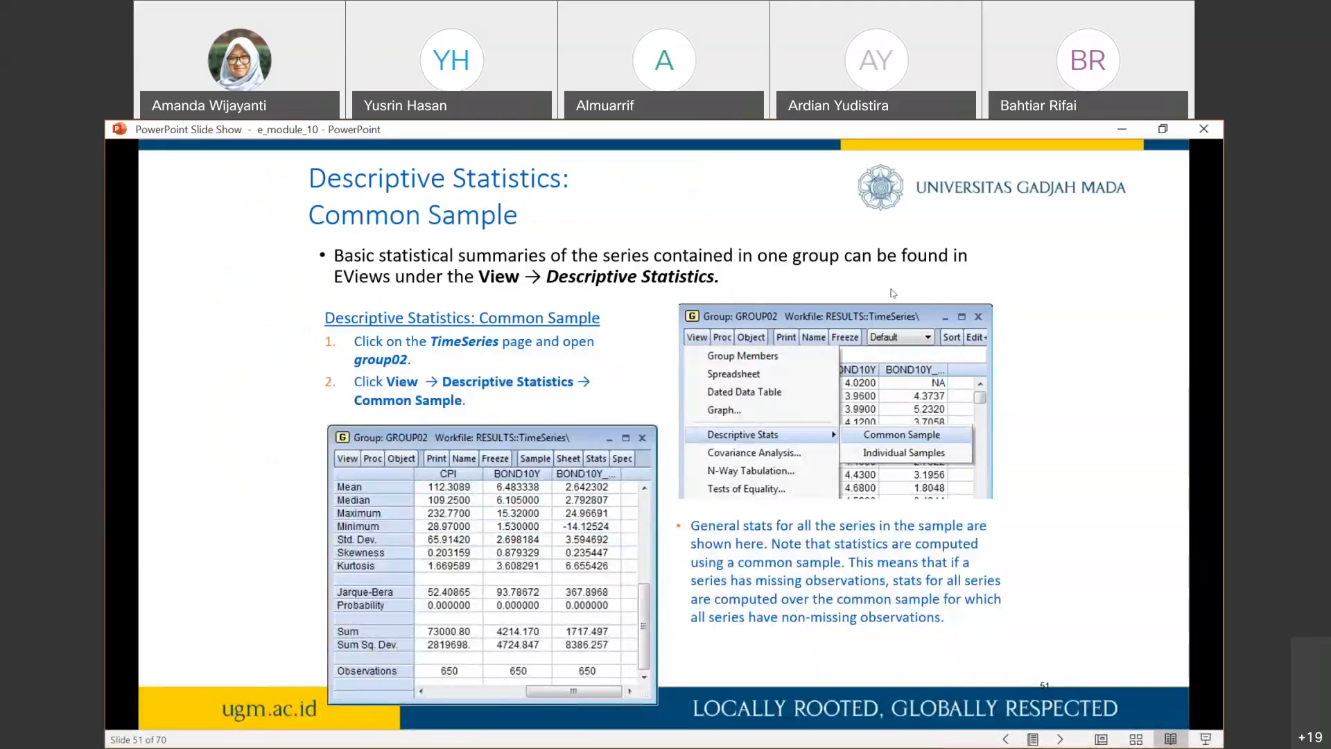
key("Right")
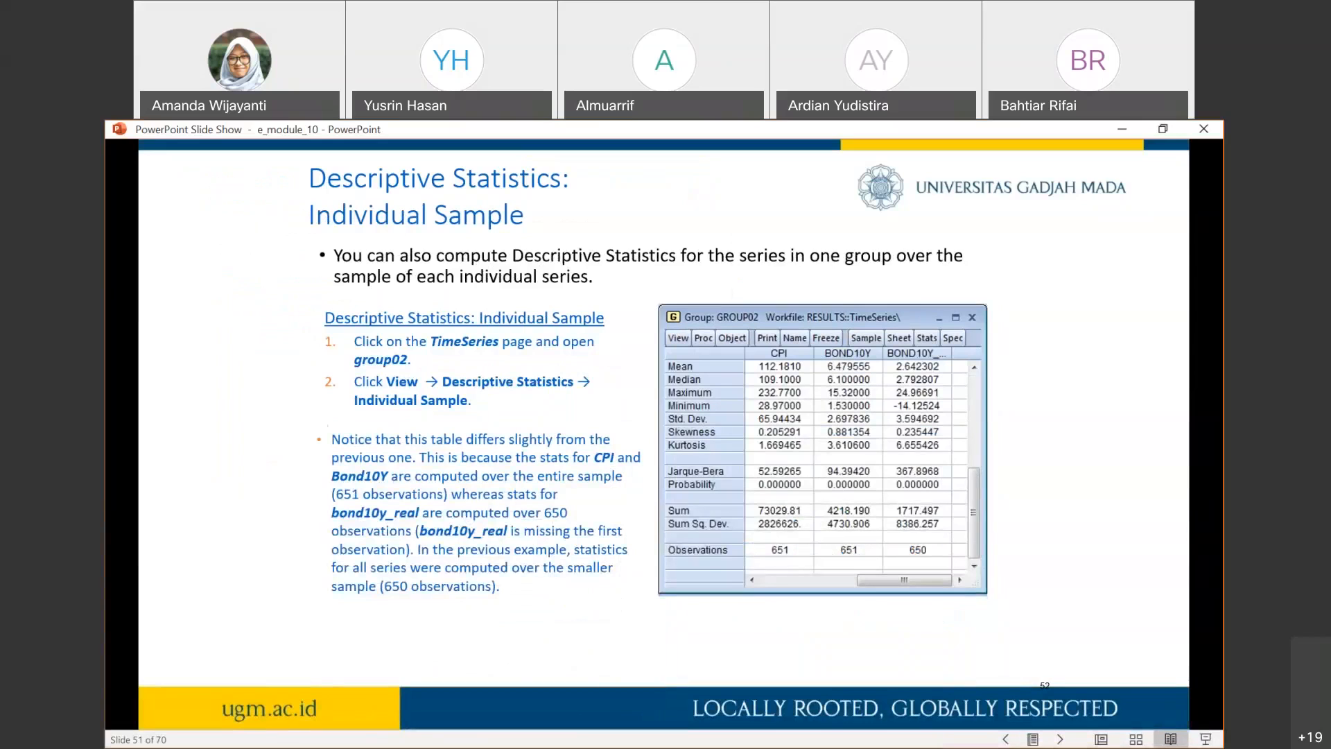
key("Right")
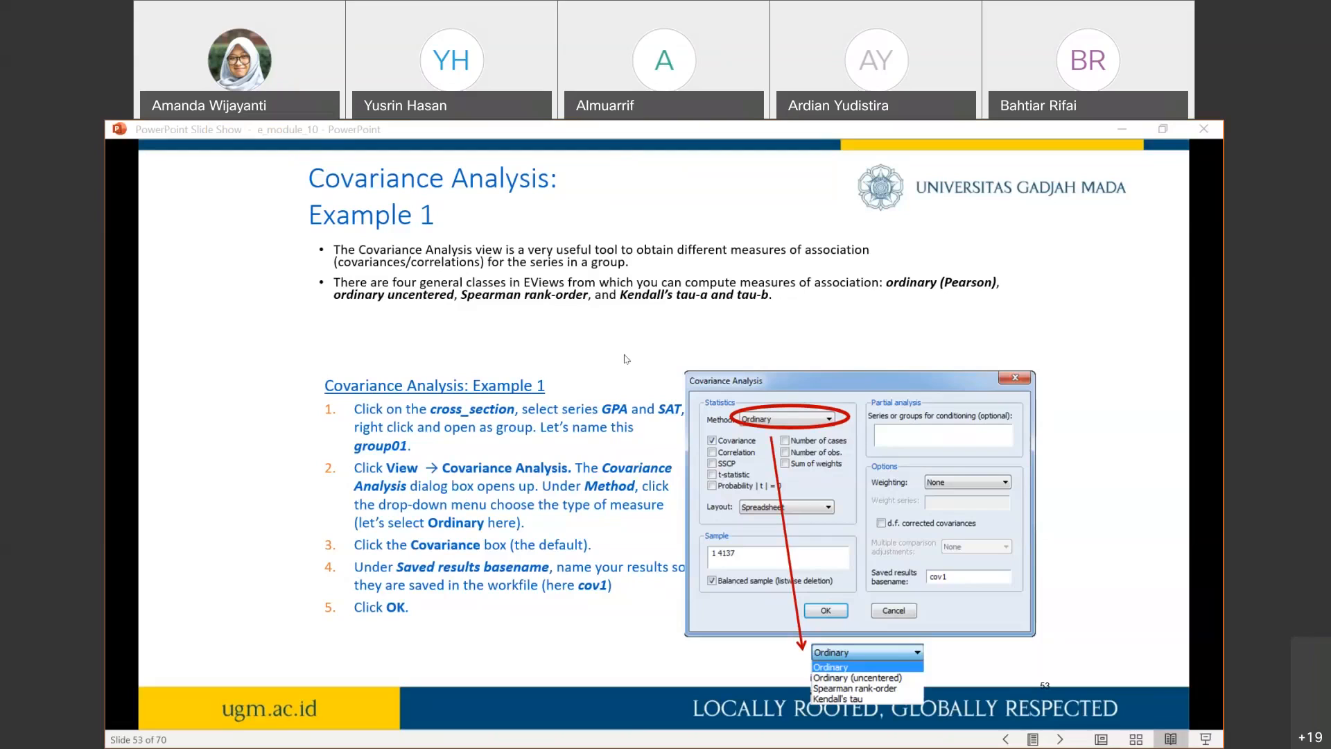
- Move the slide show aside, return to EViews at full size and open group01
left_click(1162, 128)
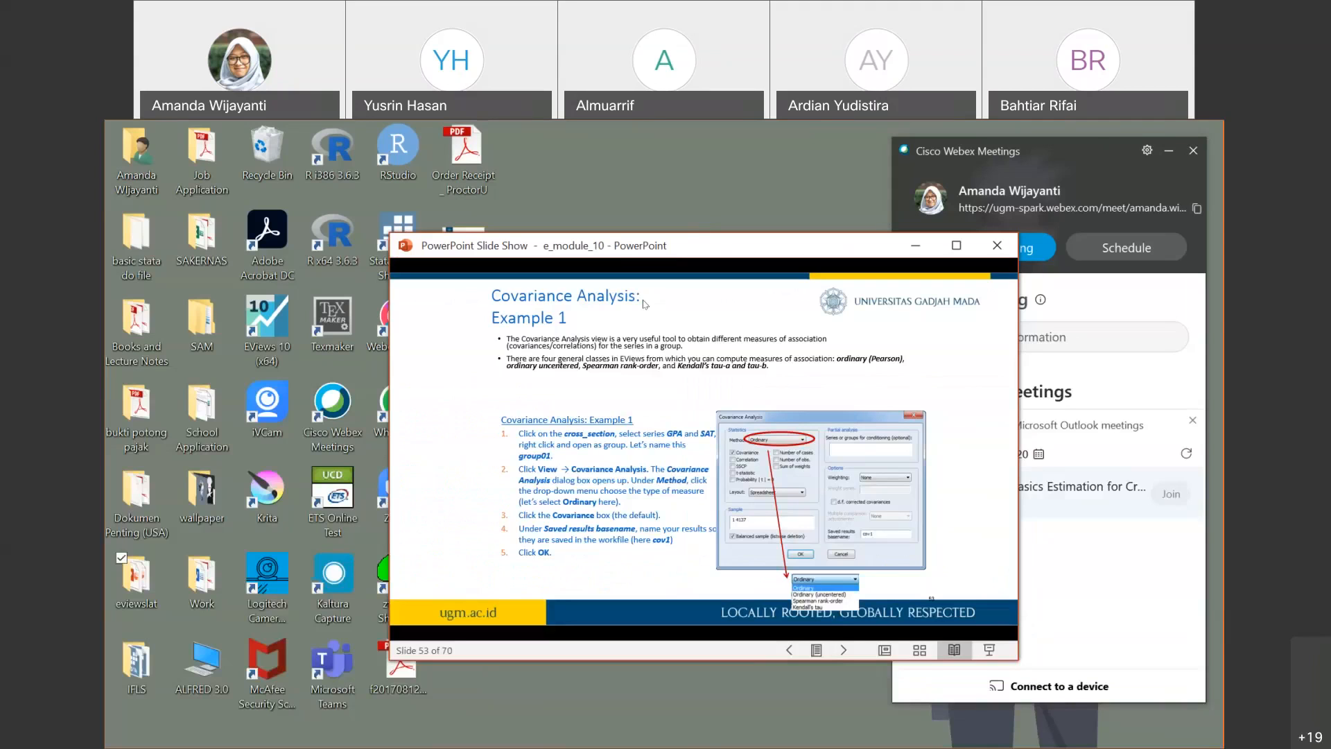
left_click_drag(832, 245, 960, 299)
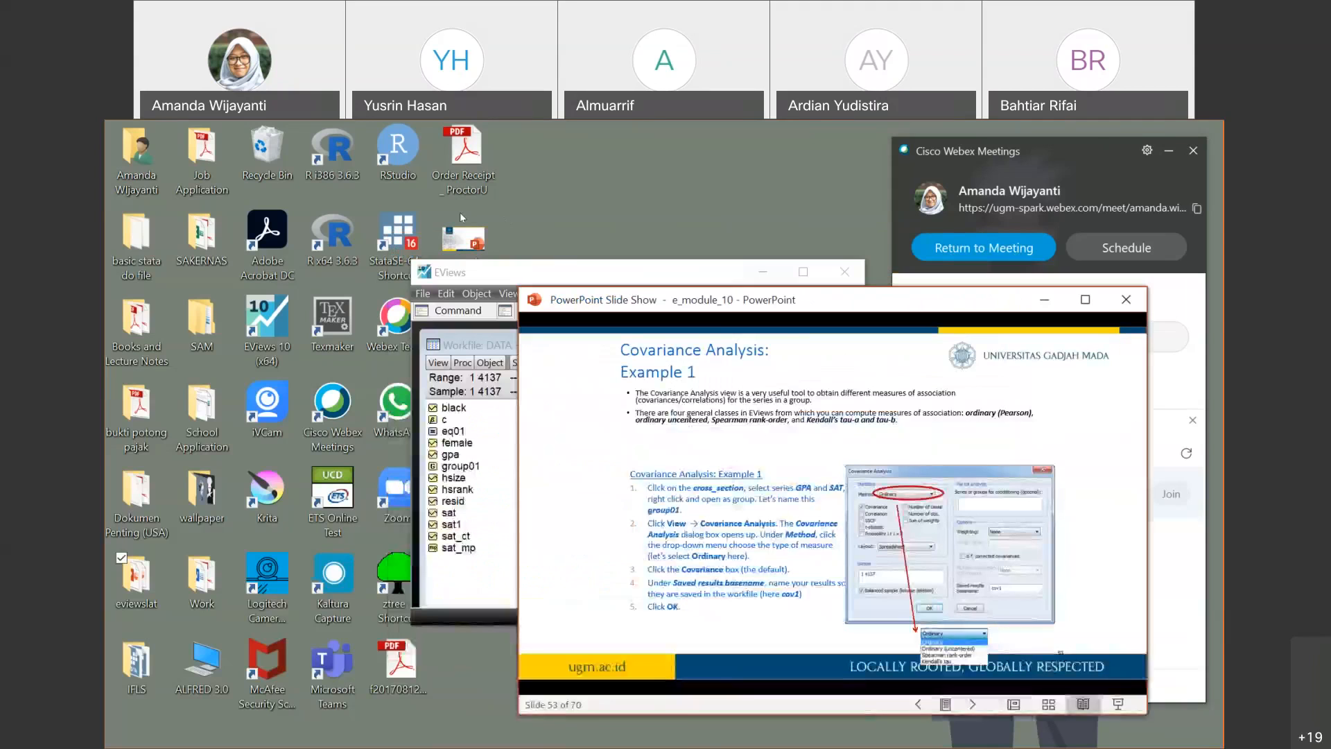
left_click_drag(478, 272, 296, 217)
left_click(625, 218)
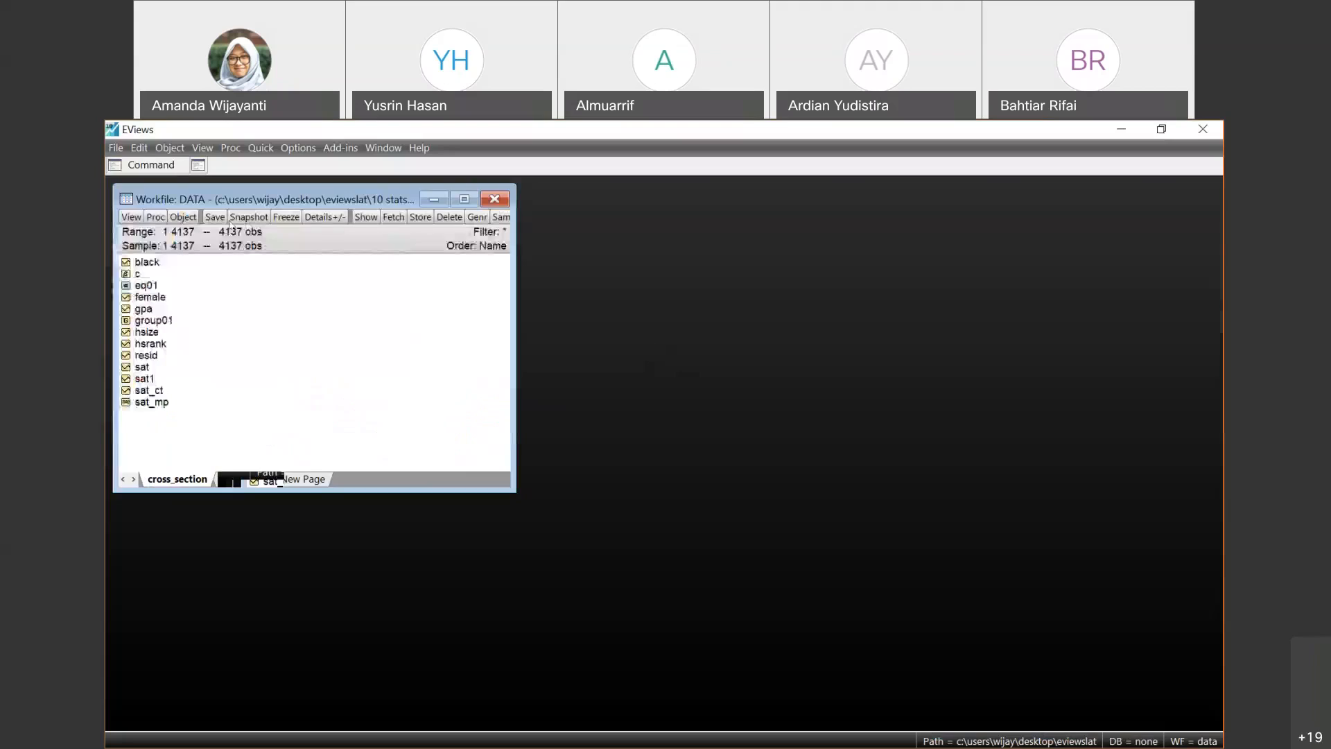
double_click(168, 321)
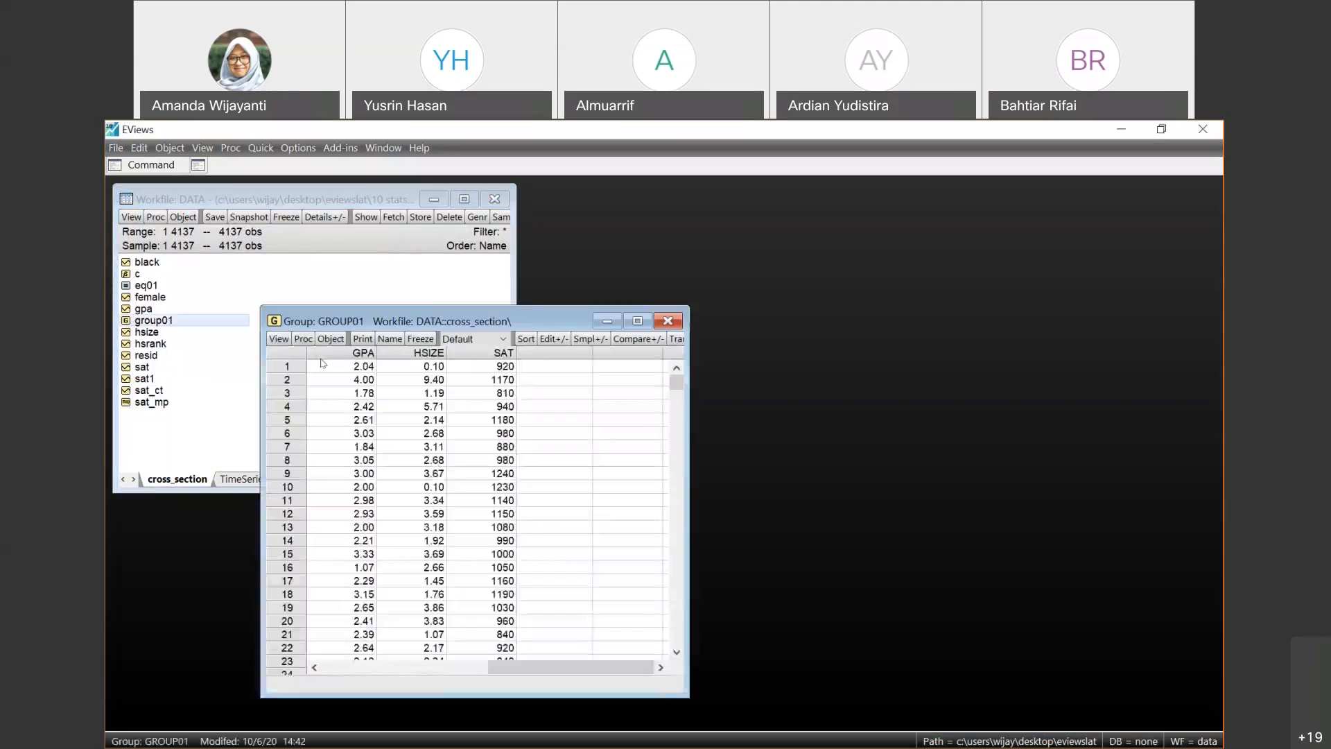
- Run a covariance analysis of group01 with the Ordinary method, Covariance statistic, Spreadsheet layout and sample 1 4137
left_click(279, 339)
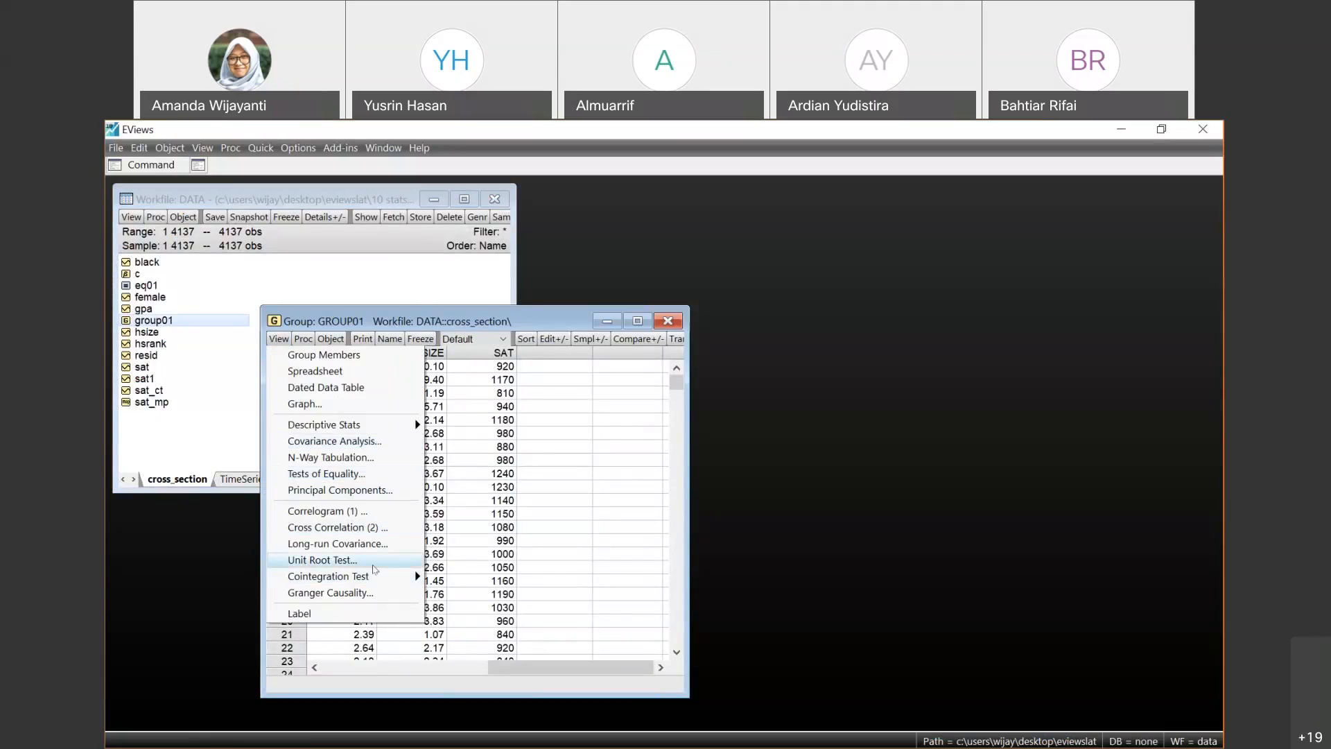
mouse_move(374, 575)
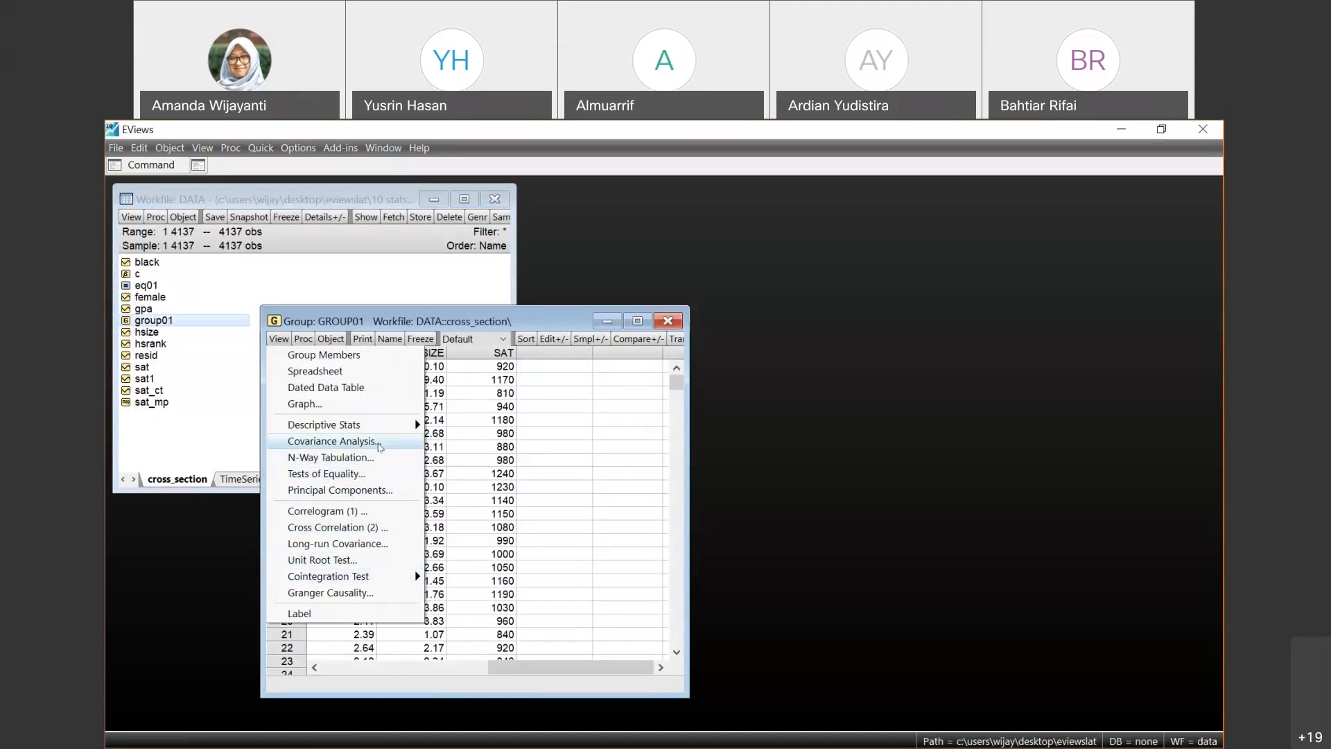
left_click(380, 442)
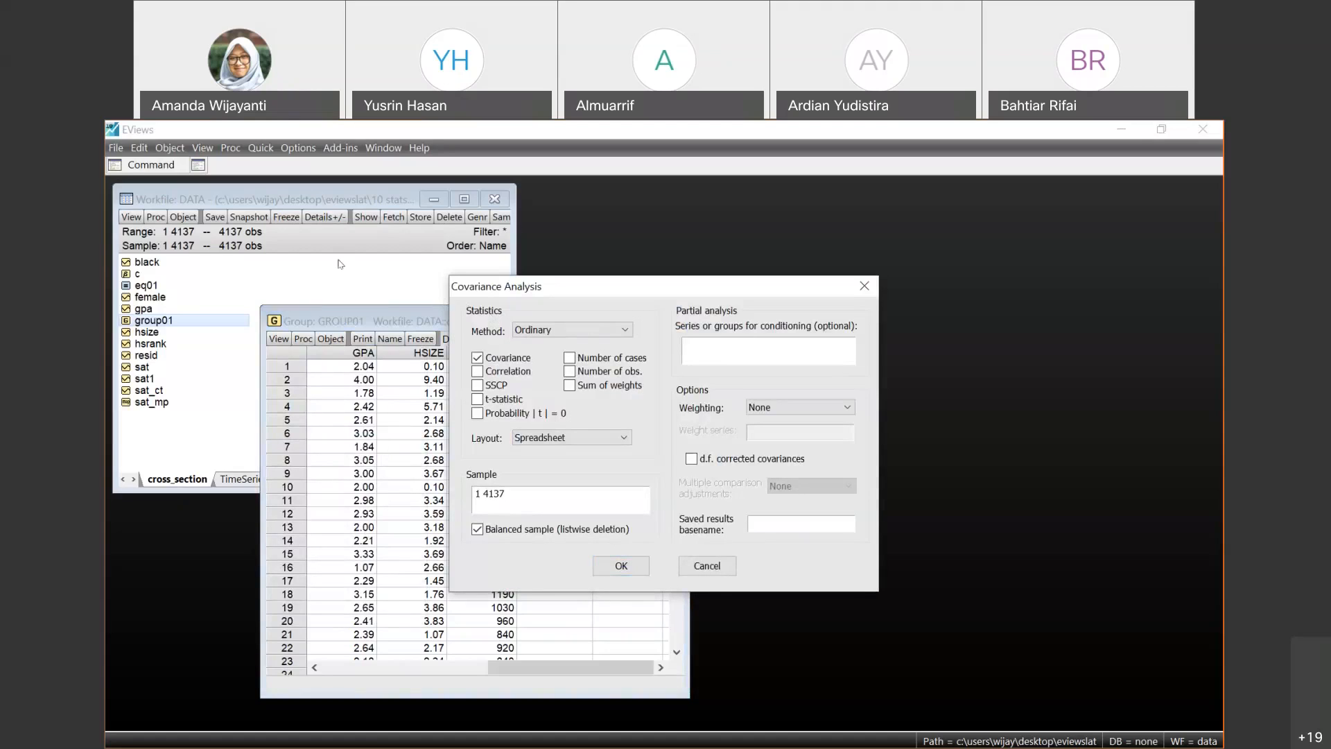
left_click(627, 330)
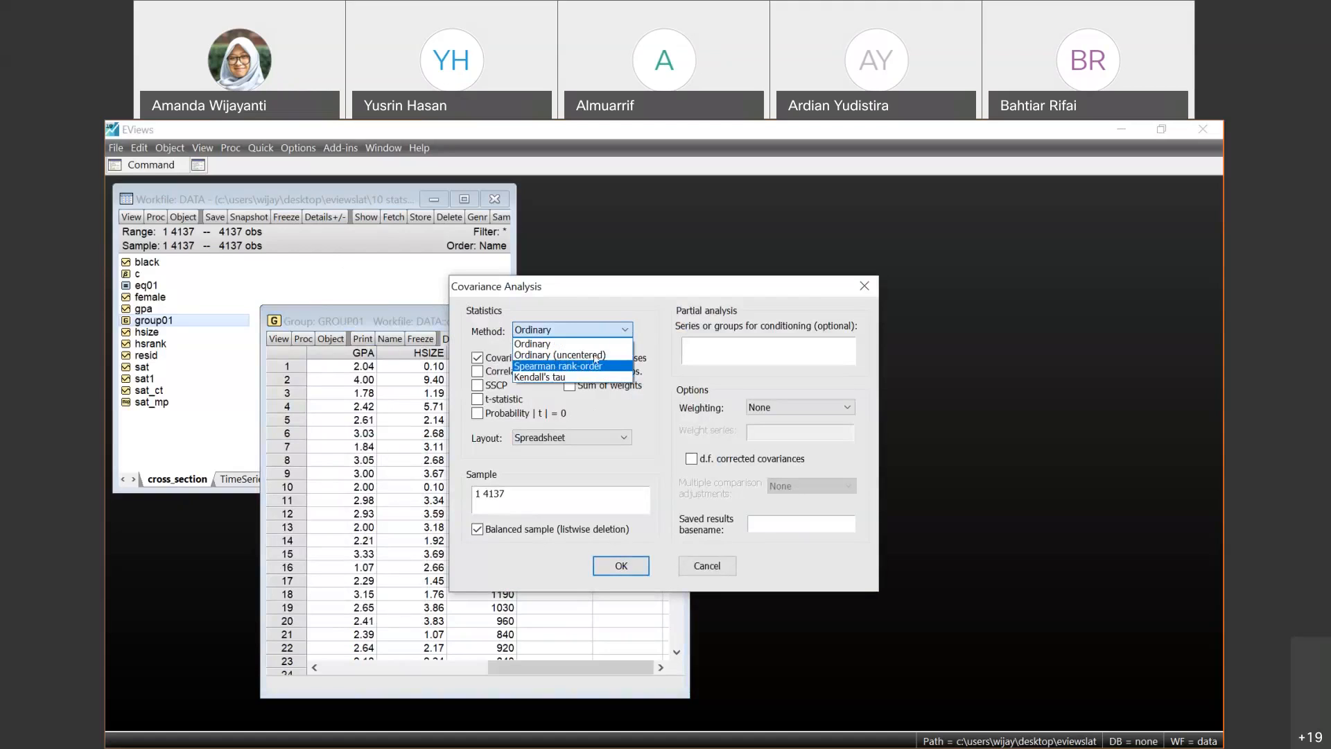
left_click(625, 329)
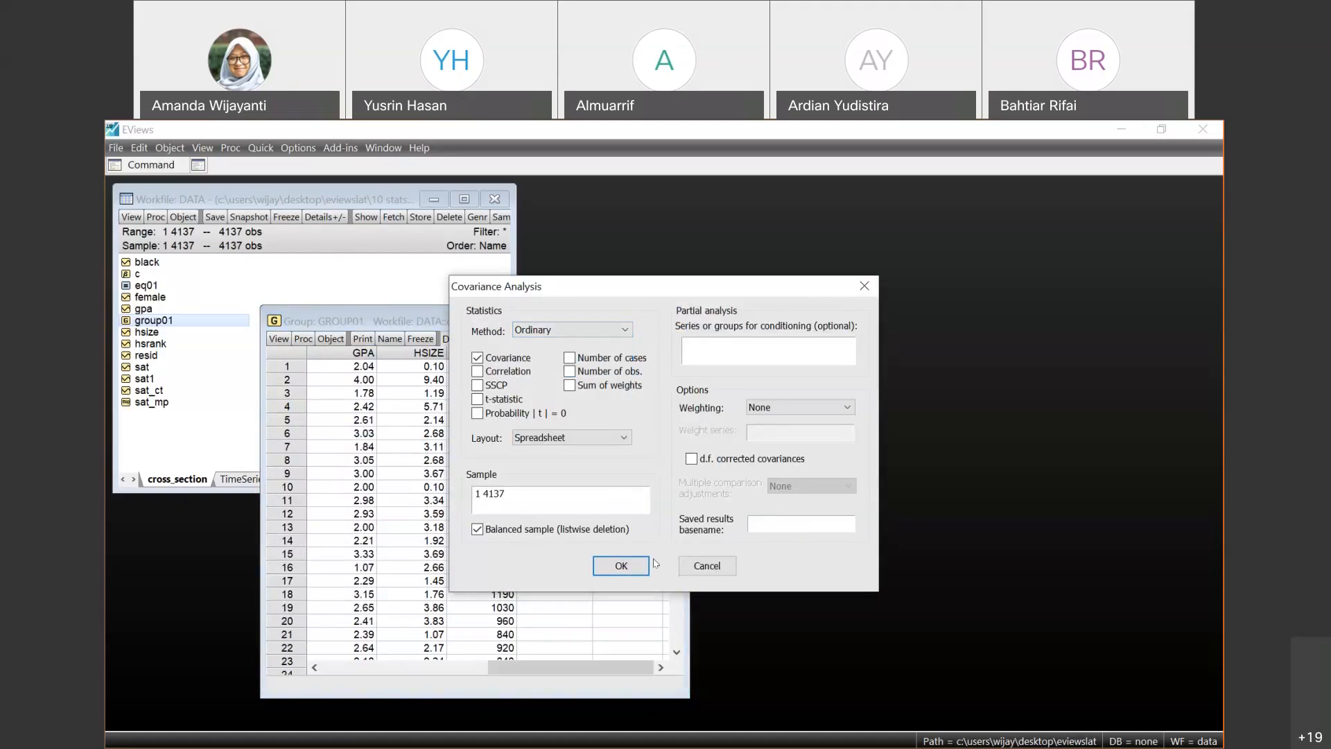
left_click(621, 565)
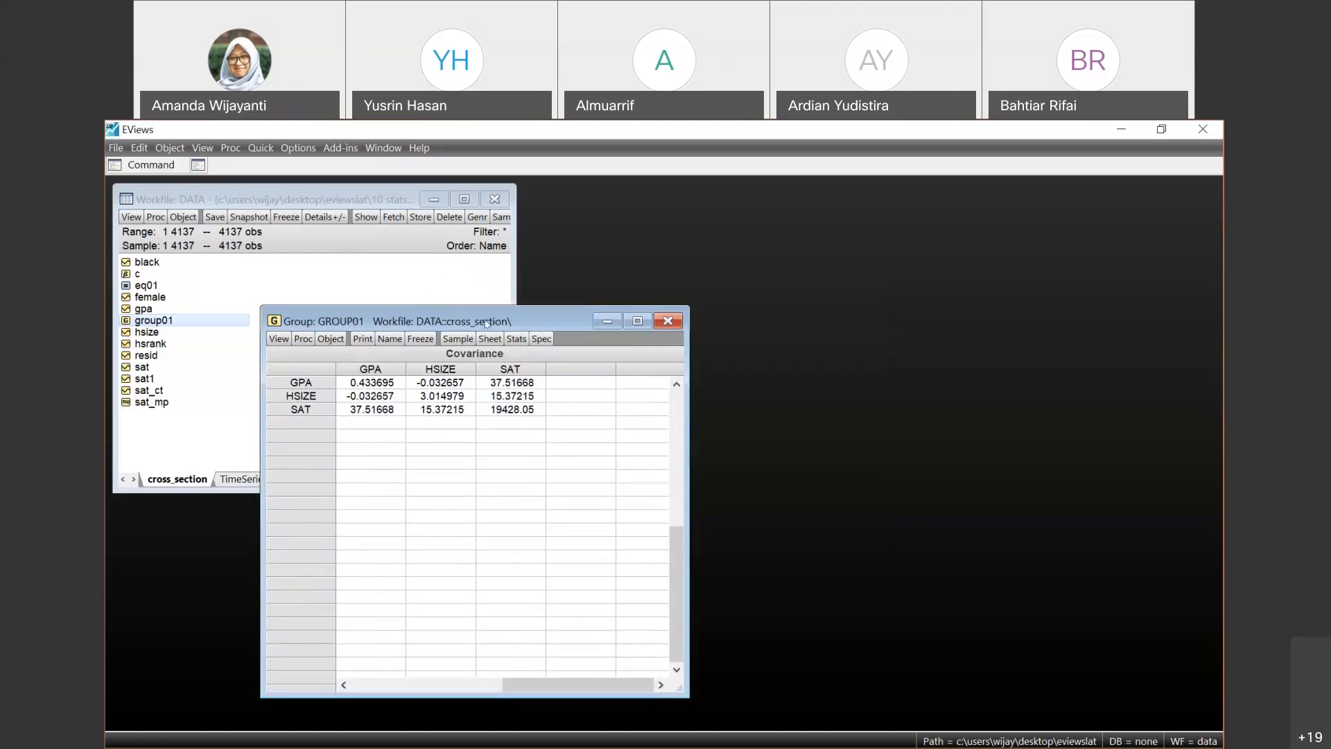
- Move the group01 window aside, examine the entries of the GPA, HSIZE and SAT covariance matrix, and close the group
right_click(705, 284)
left_click(535, 324)
left_click_drag(535, 325, 833, 294)
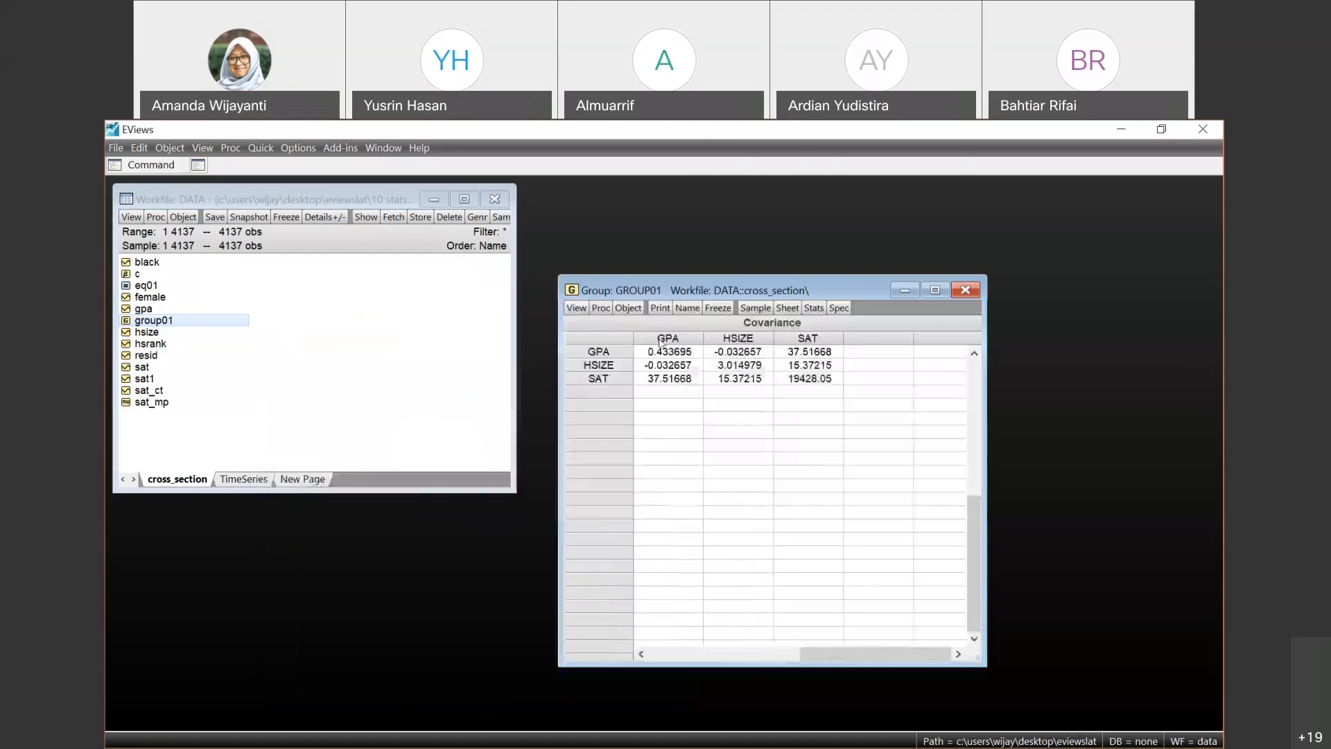
left_click(690, 352)
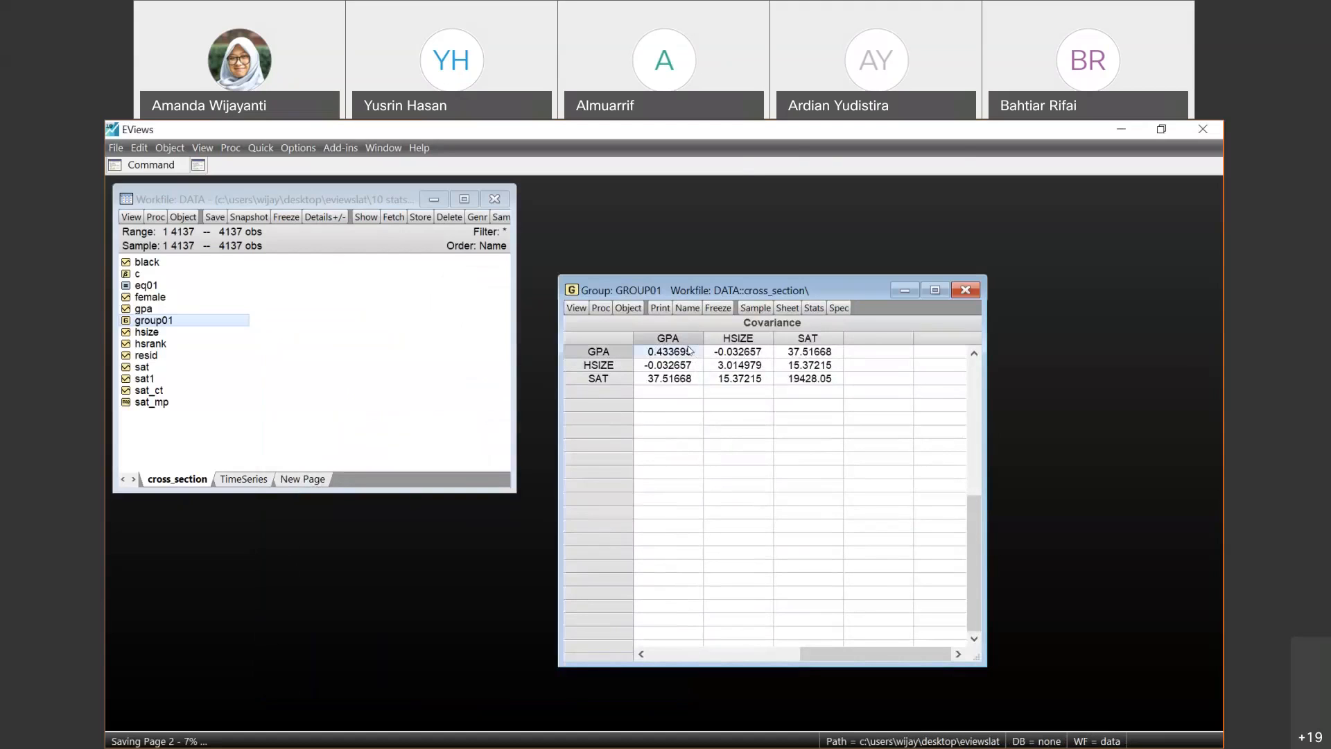
key("Right")
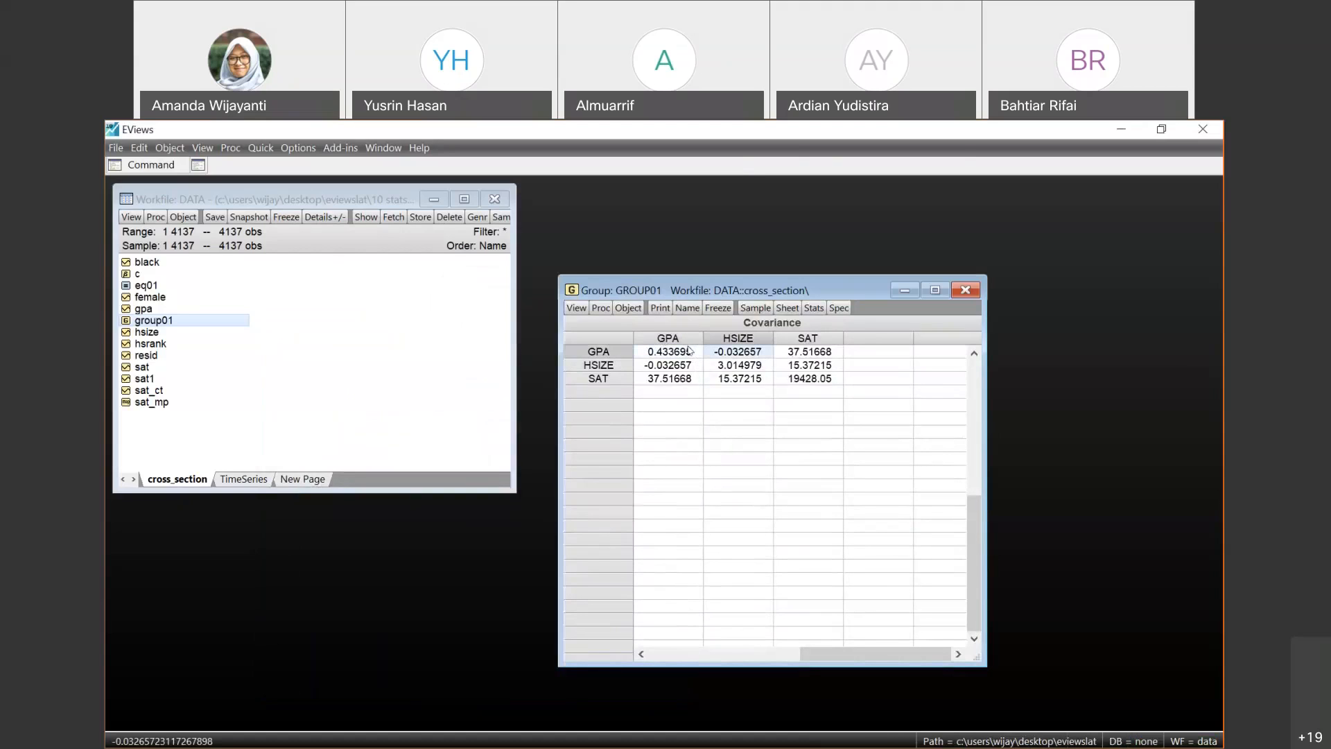
key("Right")
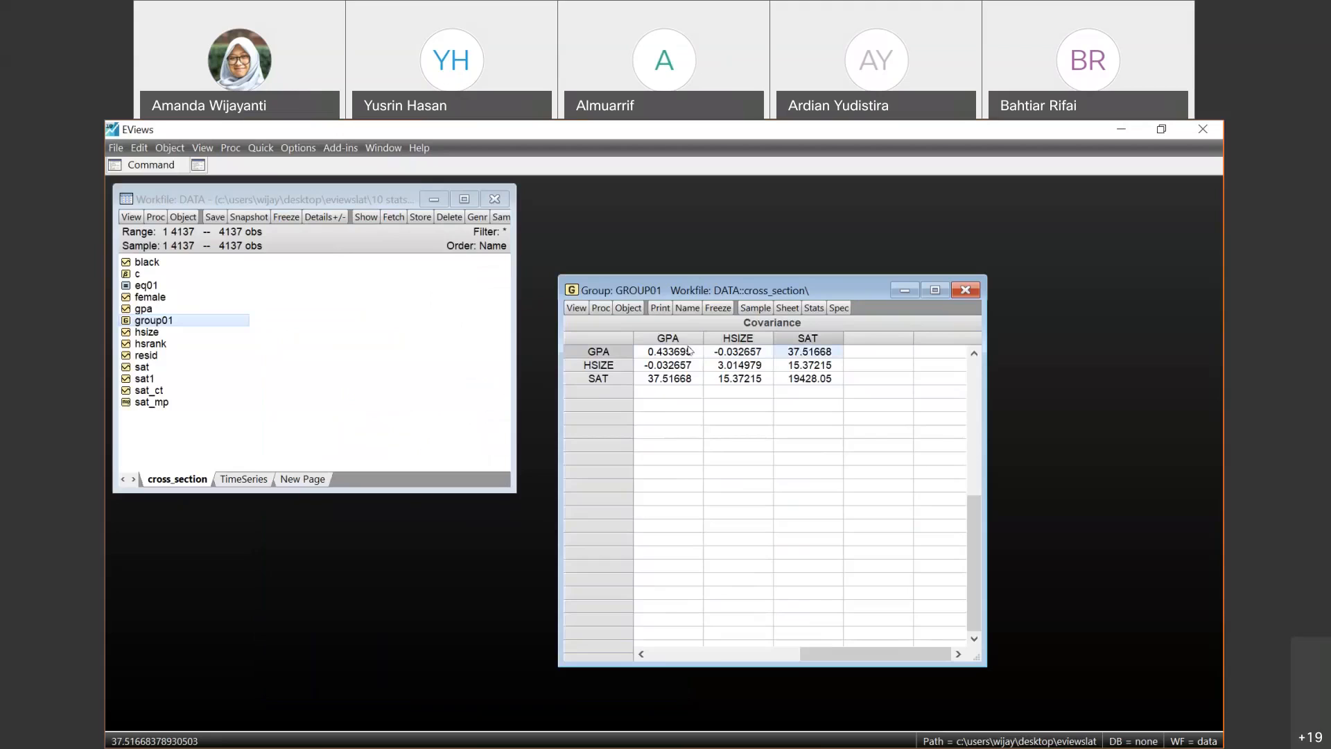
key("Down")
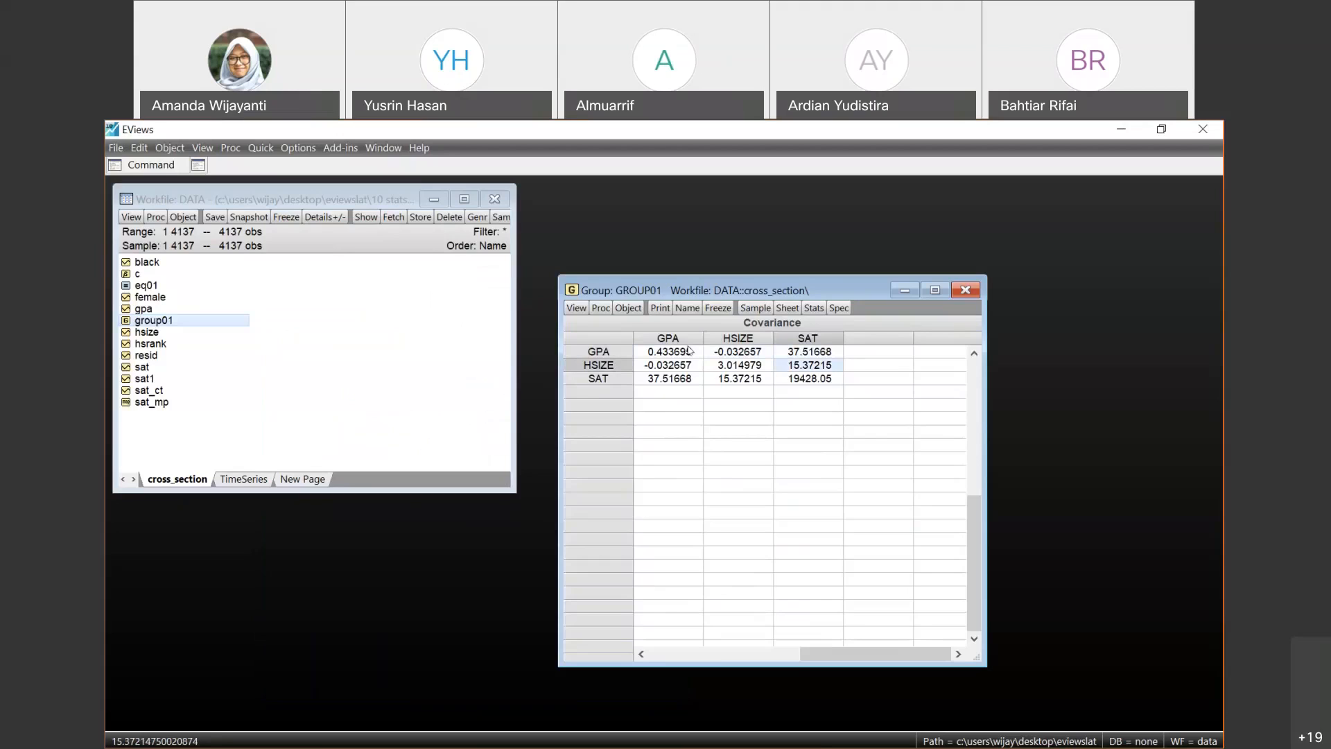
key("Left")
key("Left")
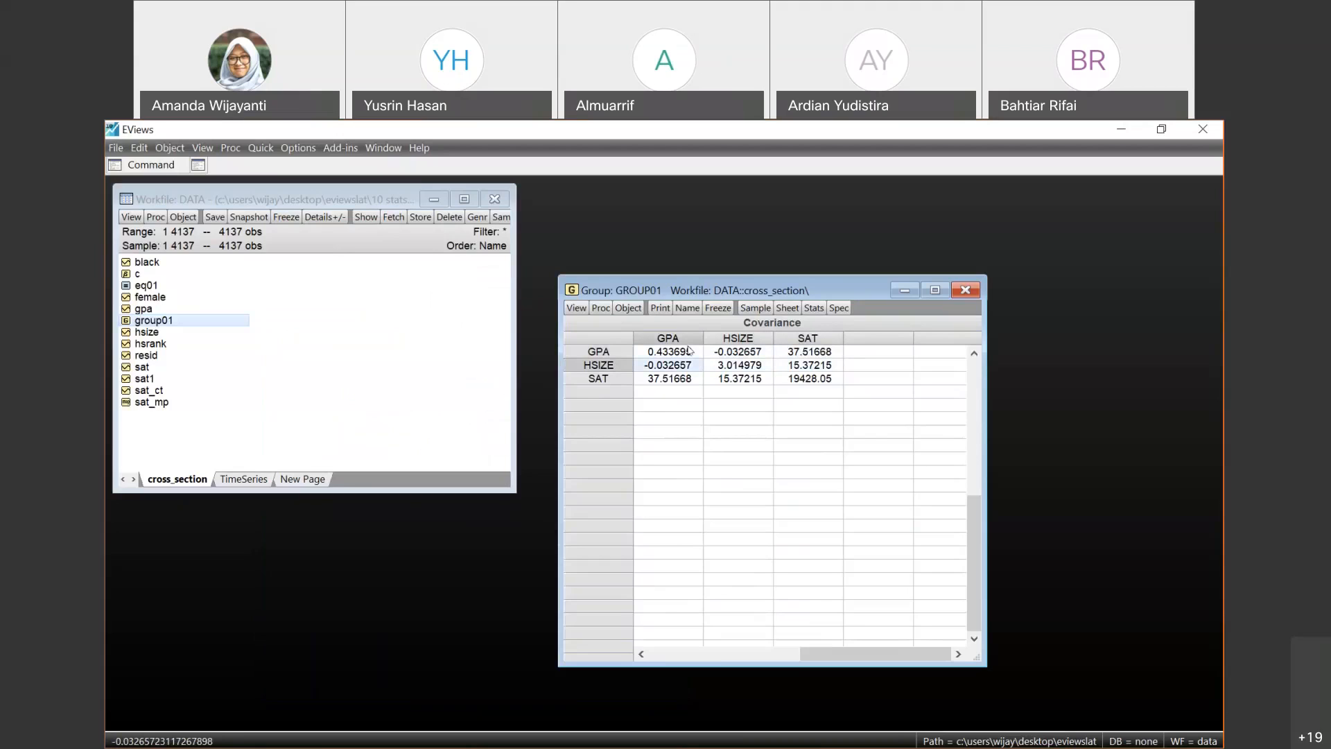
key("Down")
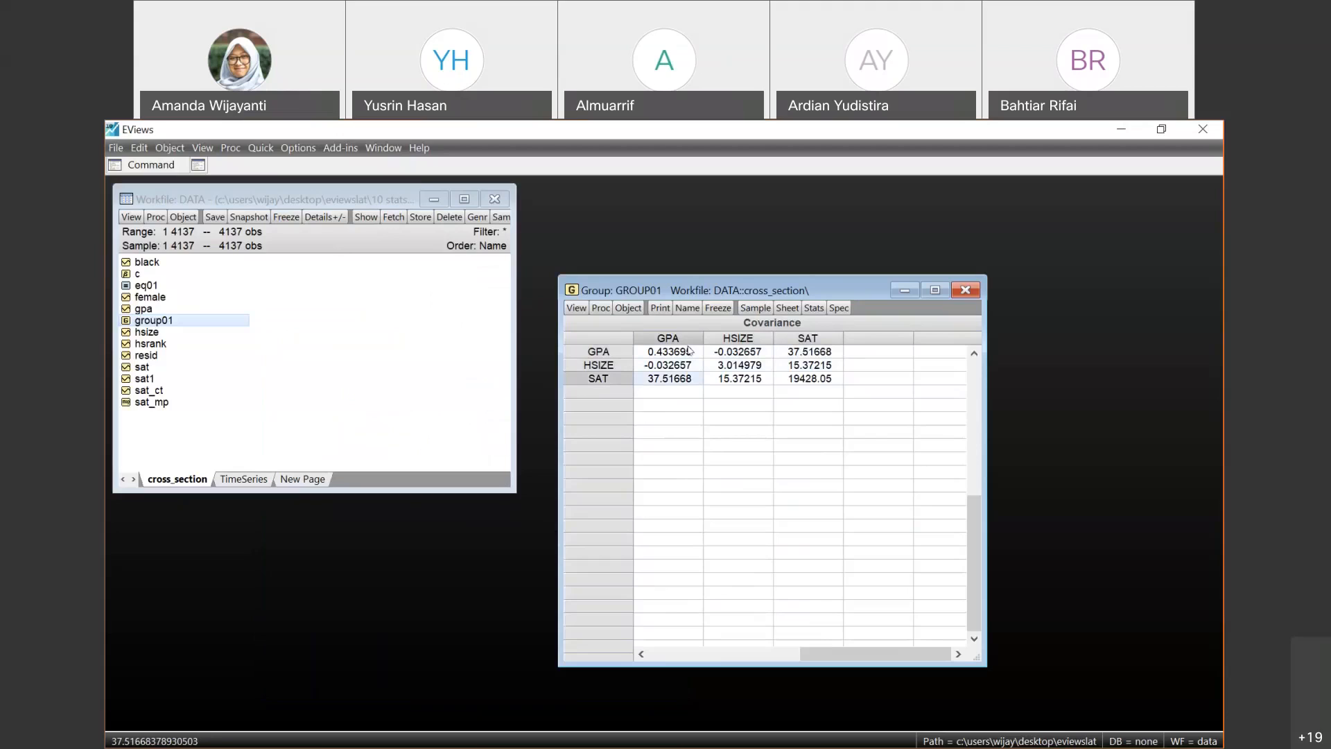
key("Right")
key("Right")
key("Up")
key("Up")
key("Left")
key("Left")
key("Left")
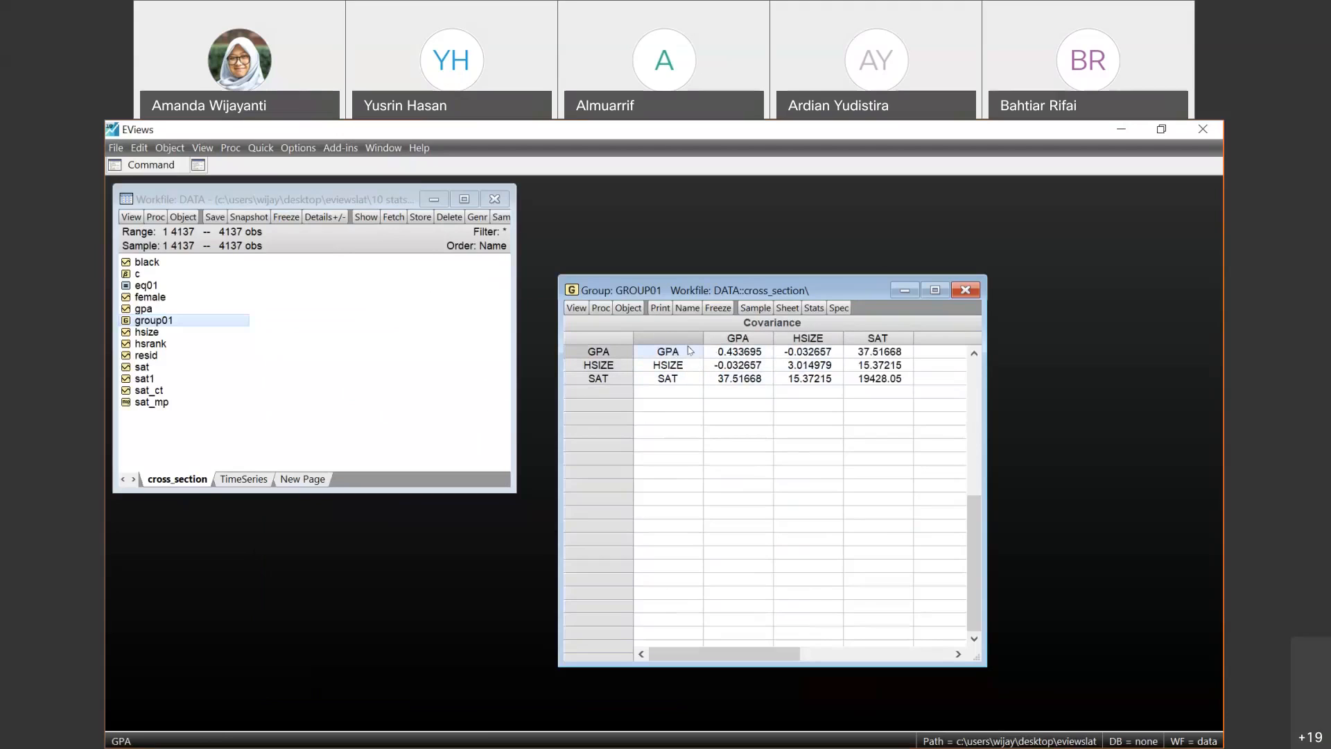
left_click(964, 290)
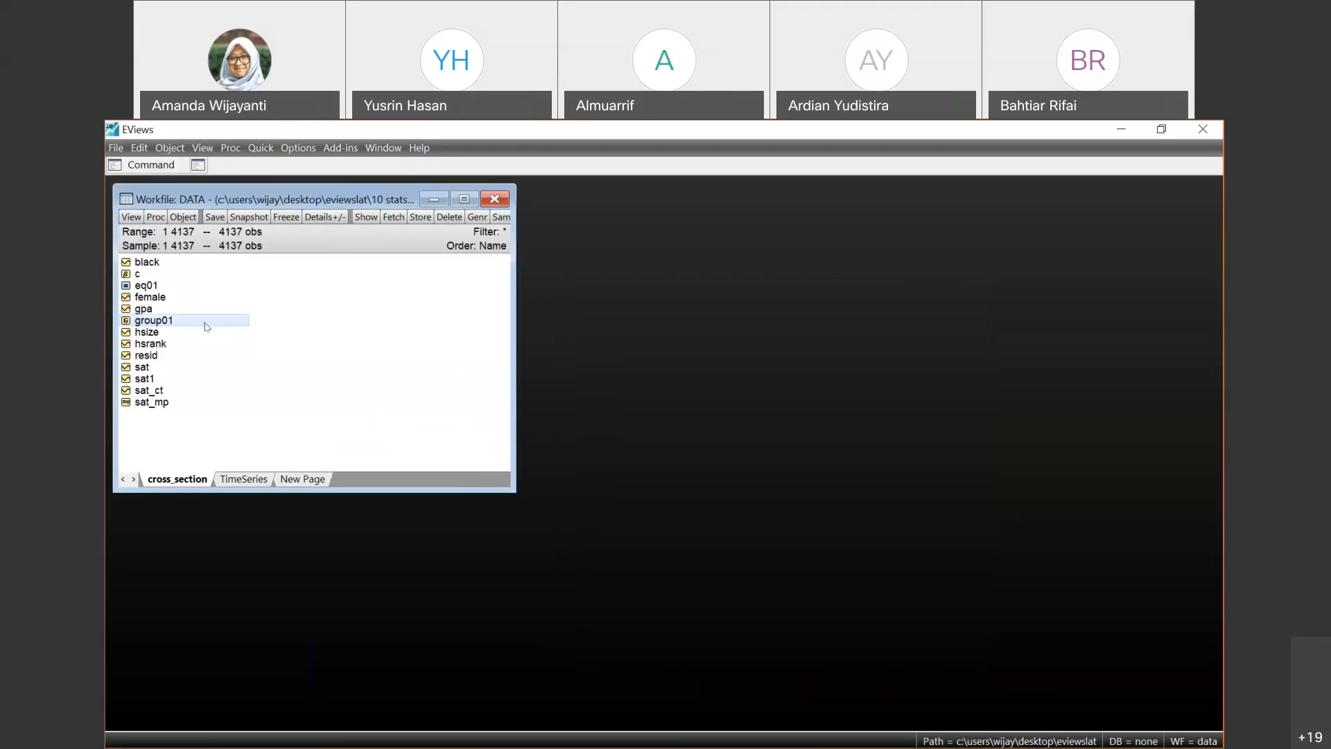
- Reopen group01 and create an N-way tabulation with Count and Chi-square tests in Table layout, using at most 5 bins
double_click(207, 322)
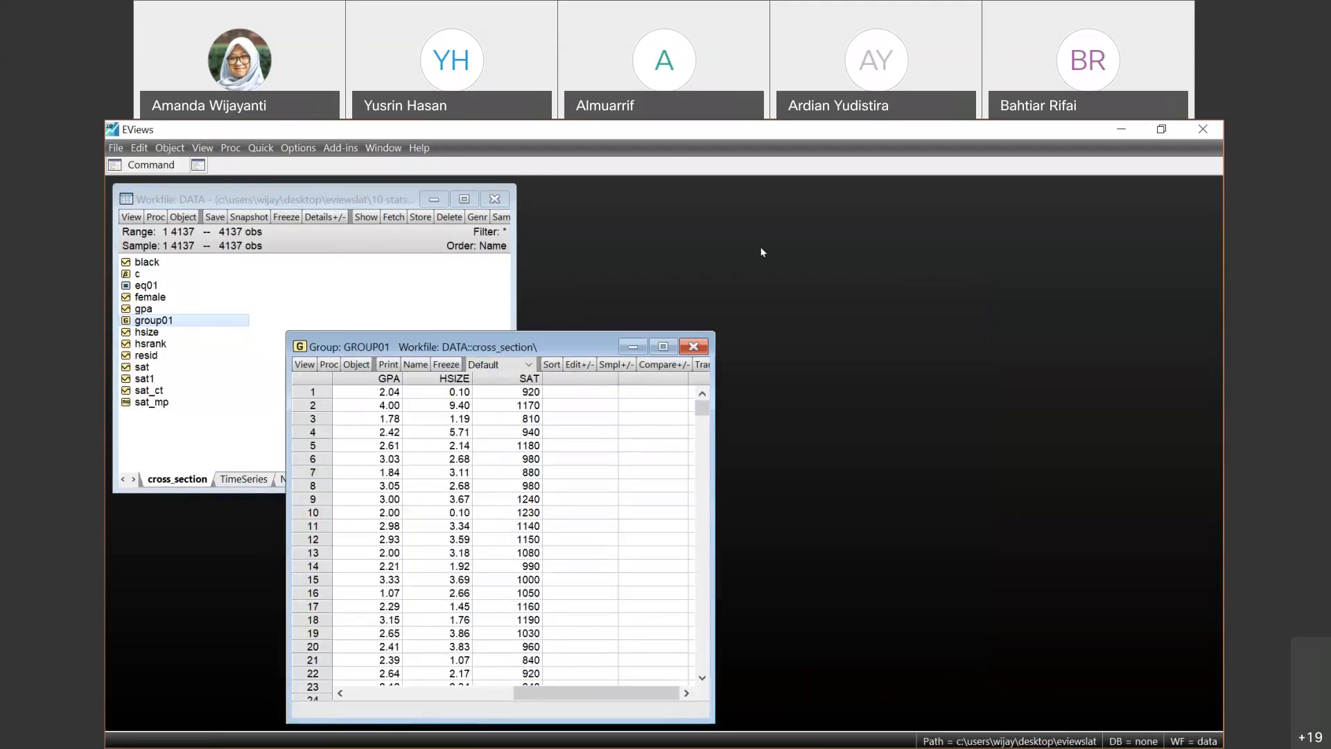
left_click_drag(388, 346, 651, 248)
left_click(566, 266)
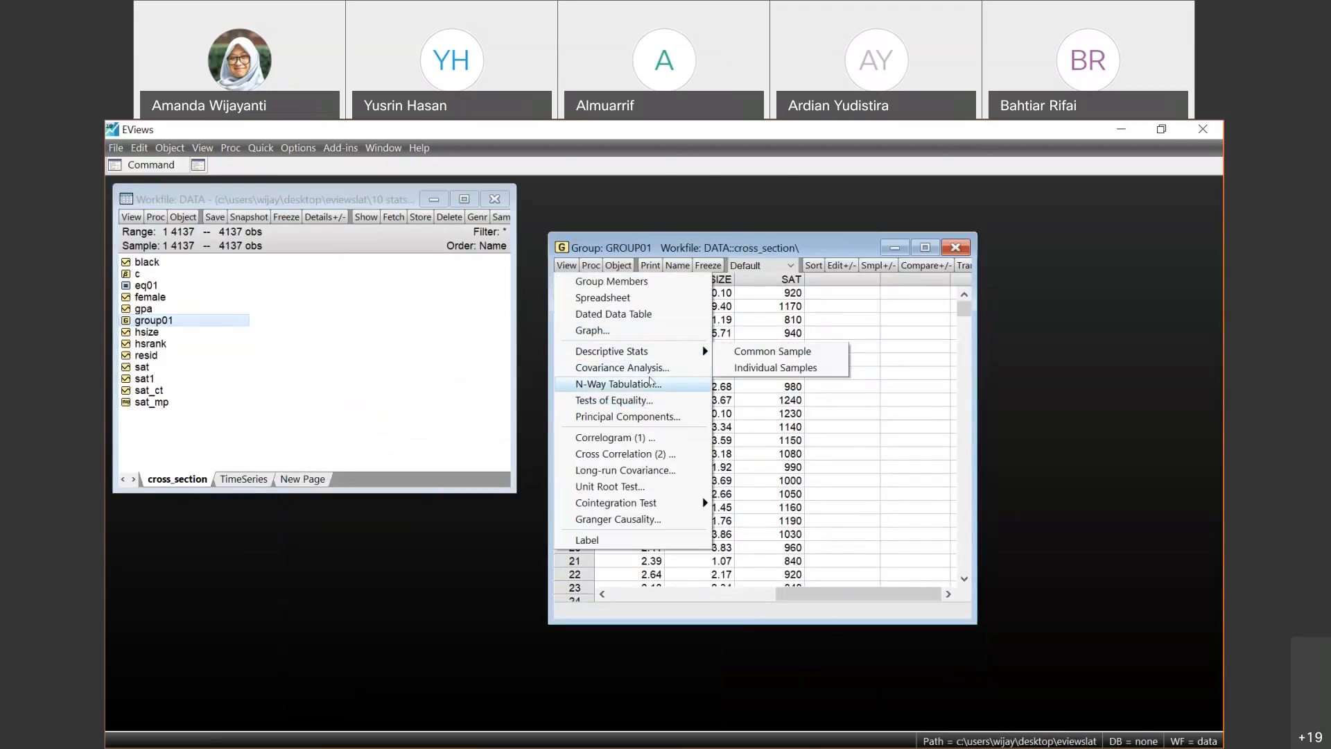
left_click(651, 383)
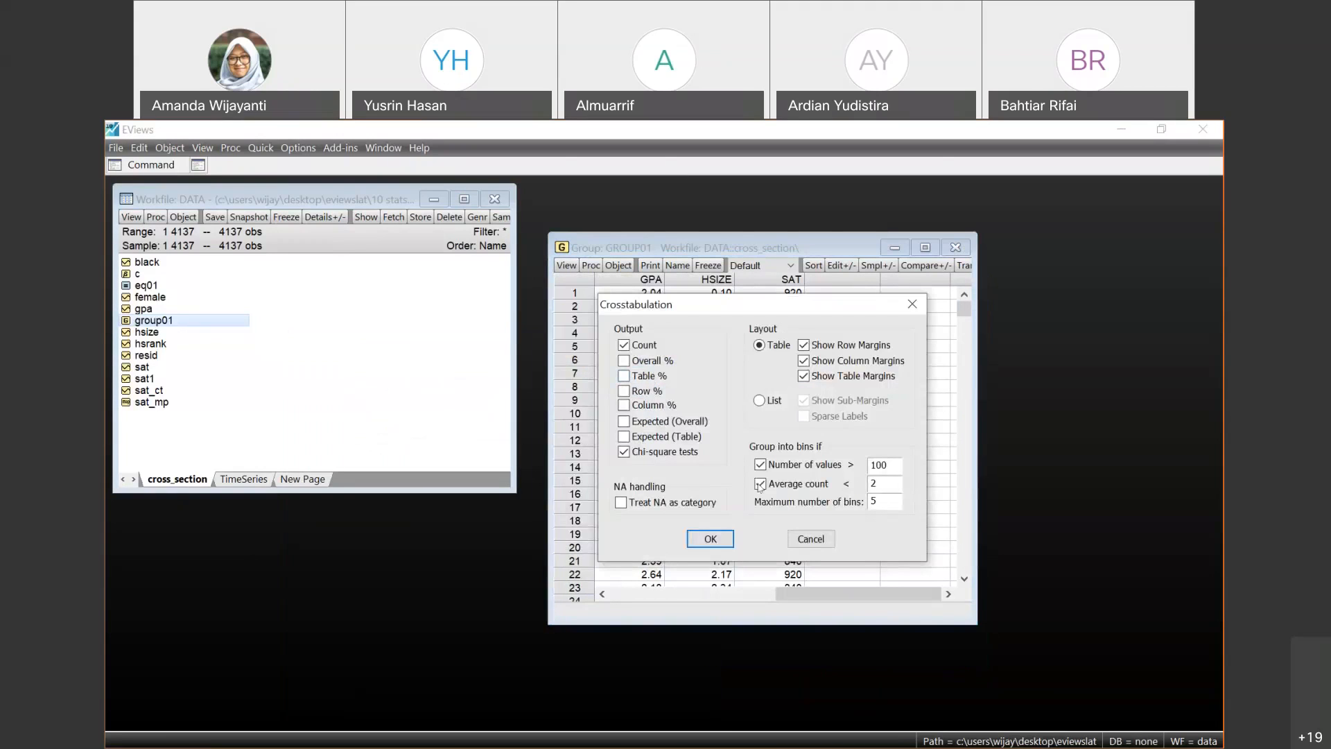
left_click(711, 540)
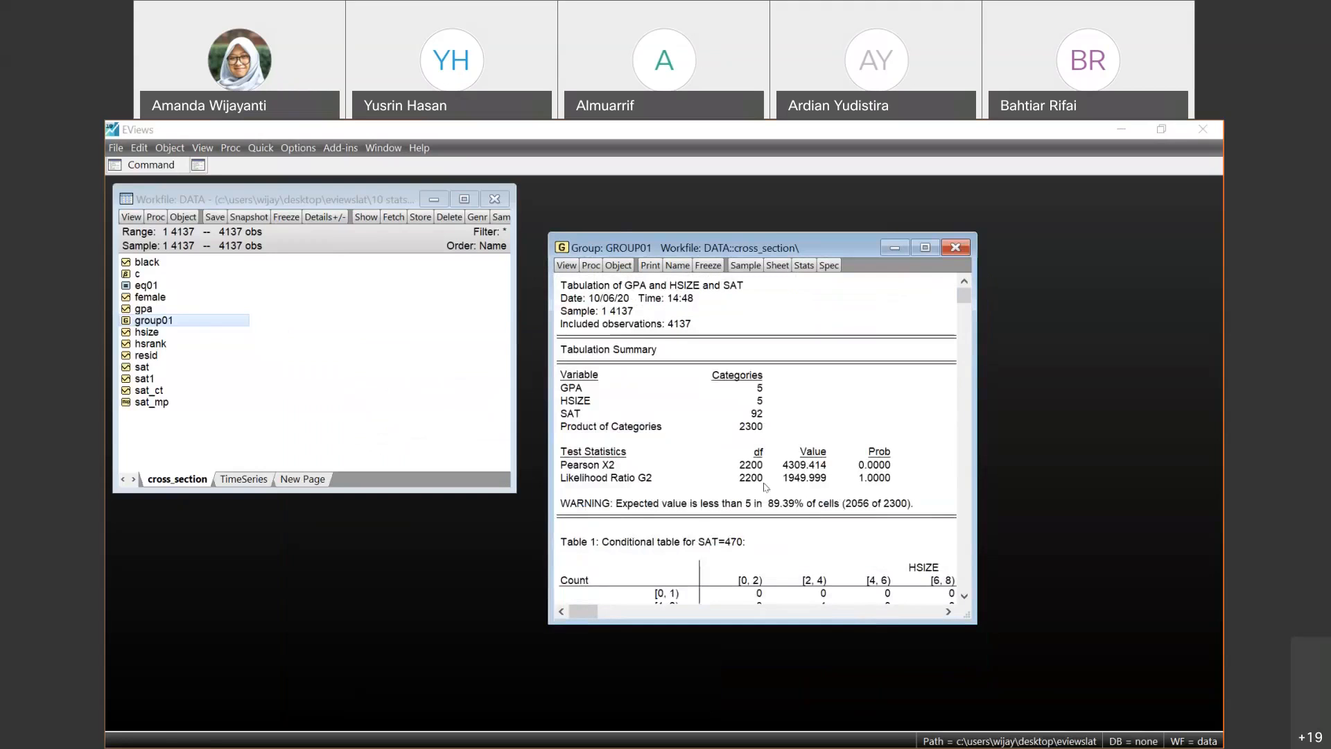
- Examine the GPA by HSIZE conditional table for SAT=470 in the maximized tabulation, and restore the group window's size
left_click(925, 248)
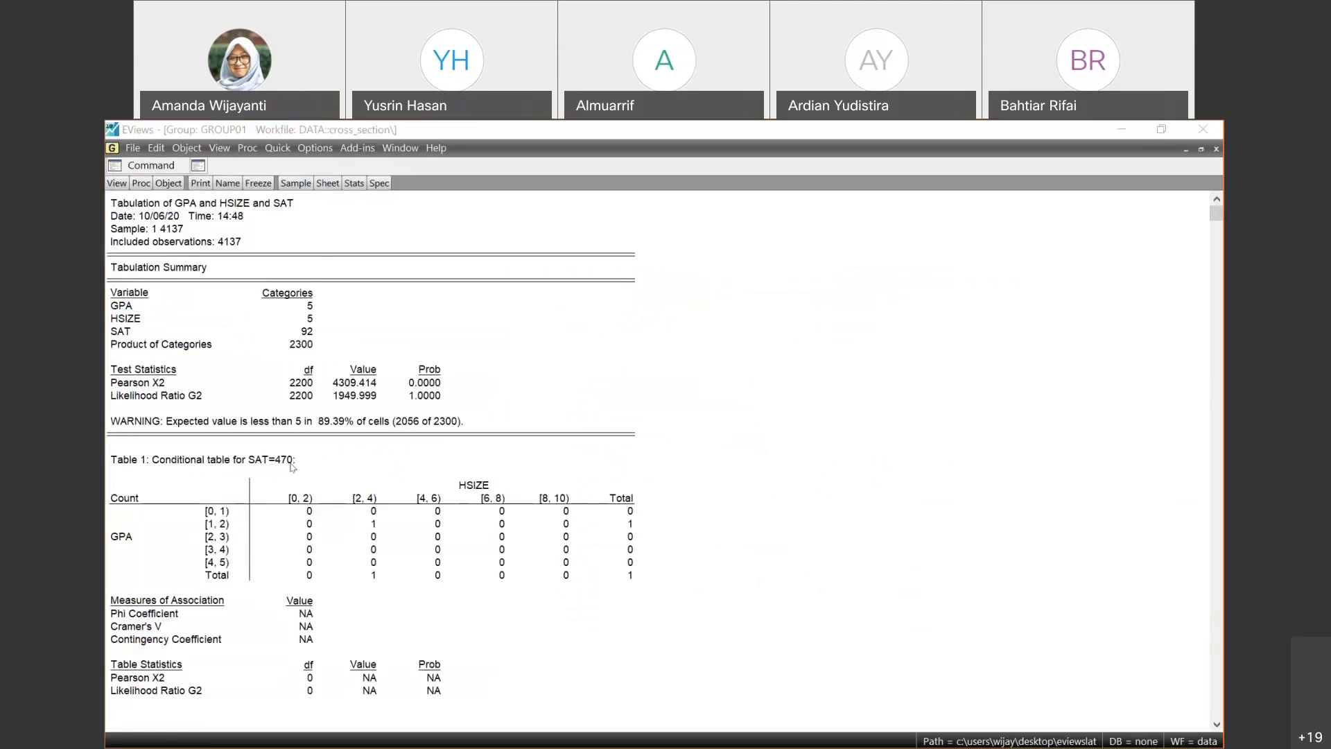
left_click(201, 528)
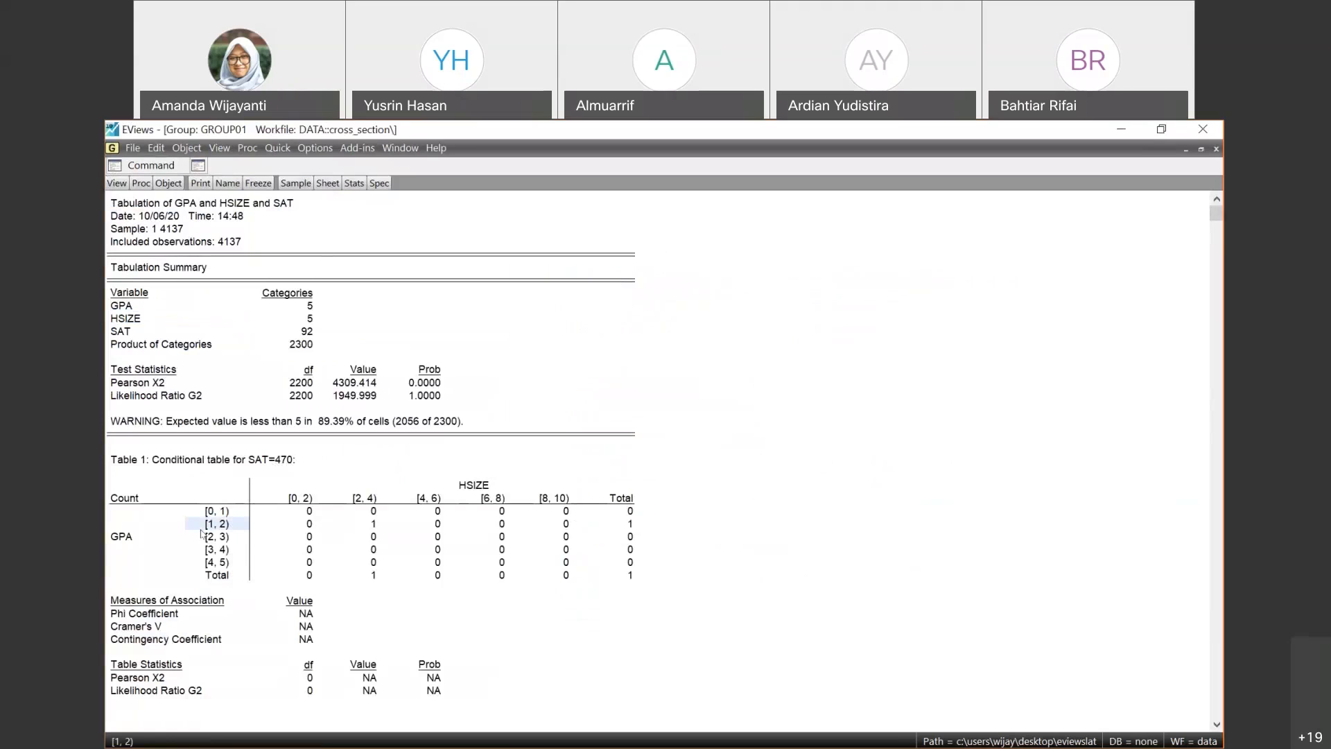
left_click(469, 487)
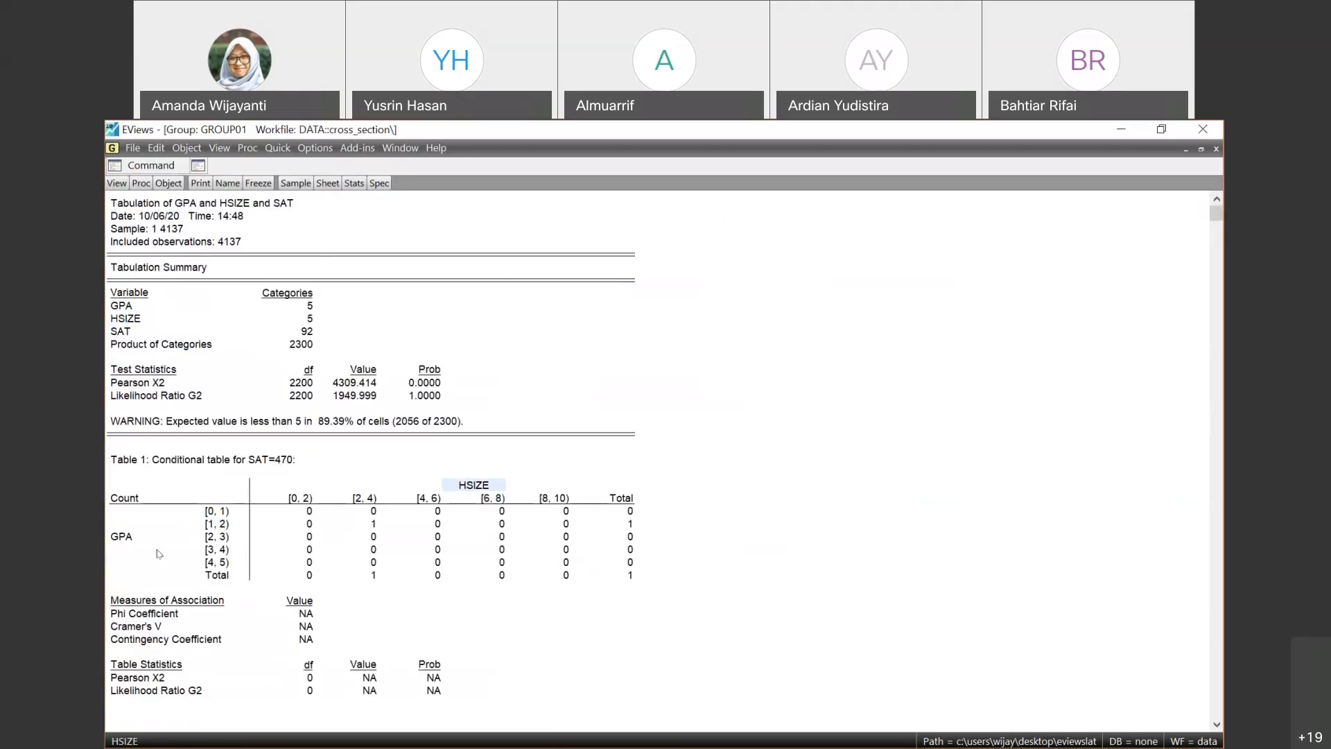
left_click(138, 538)
left_click(472, 486)
left_click(130, 529)
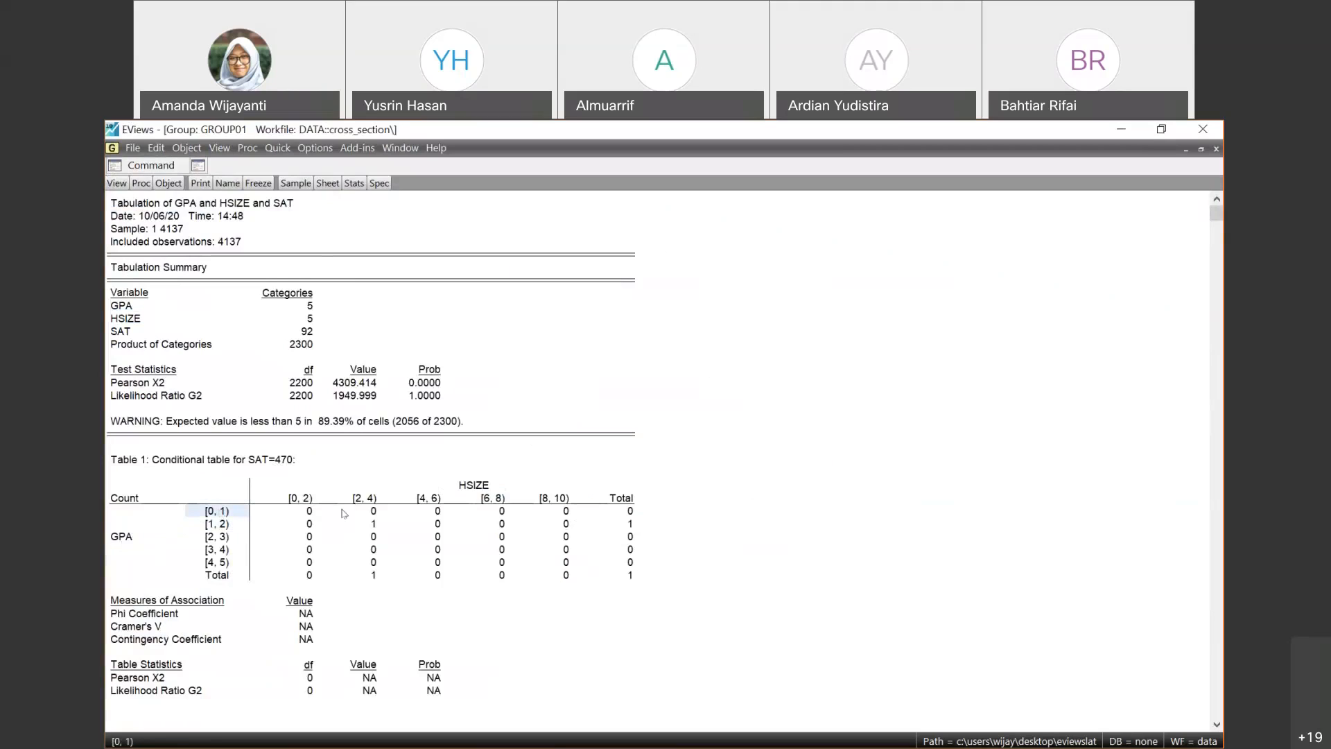
left_click(296, 497)
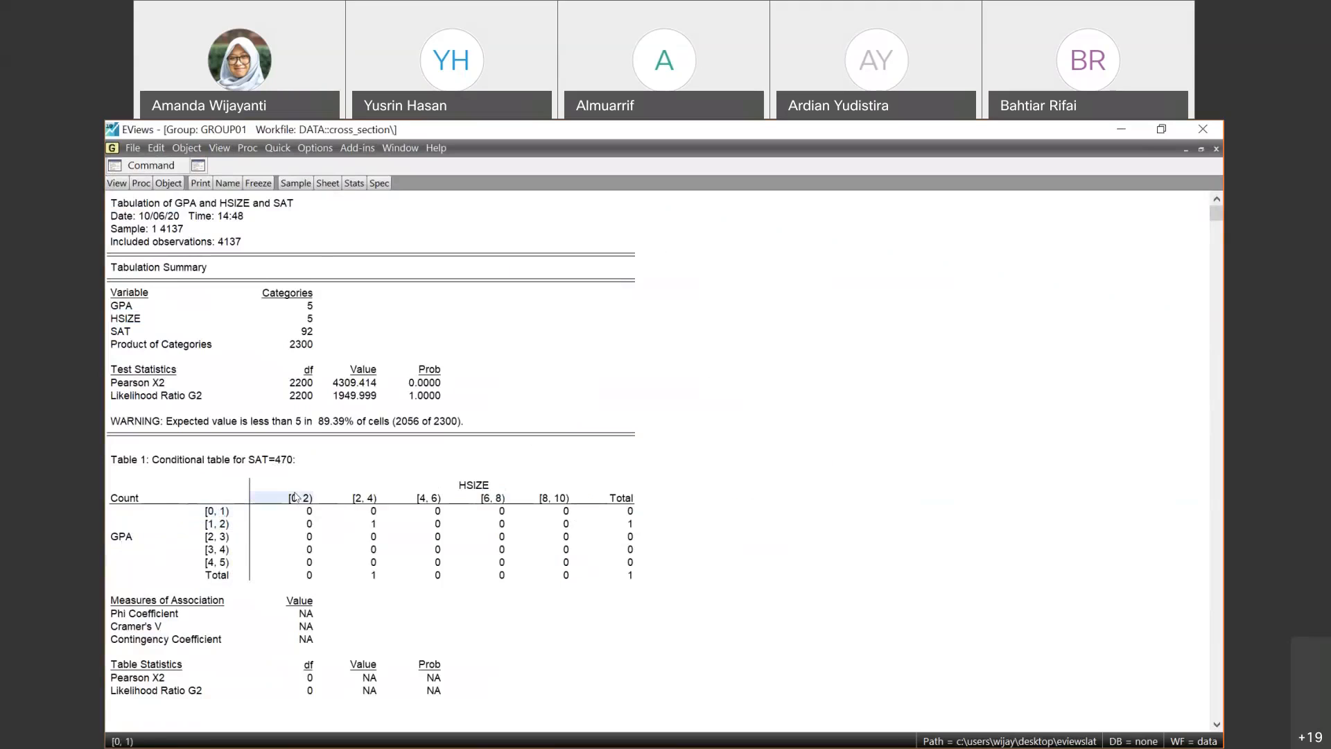
left_click(311, 512)
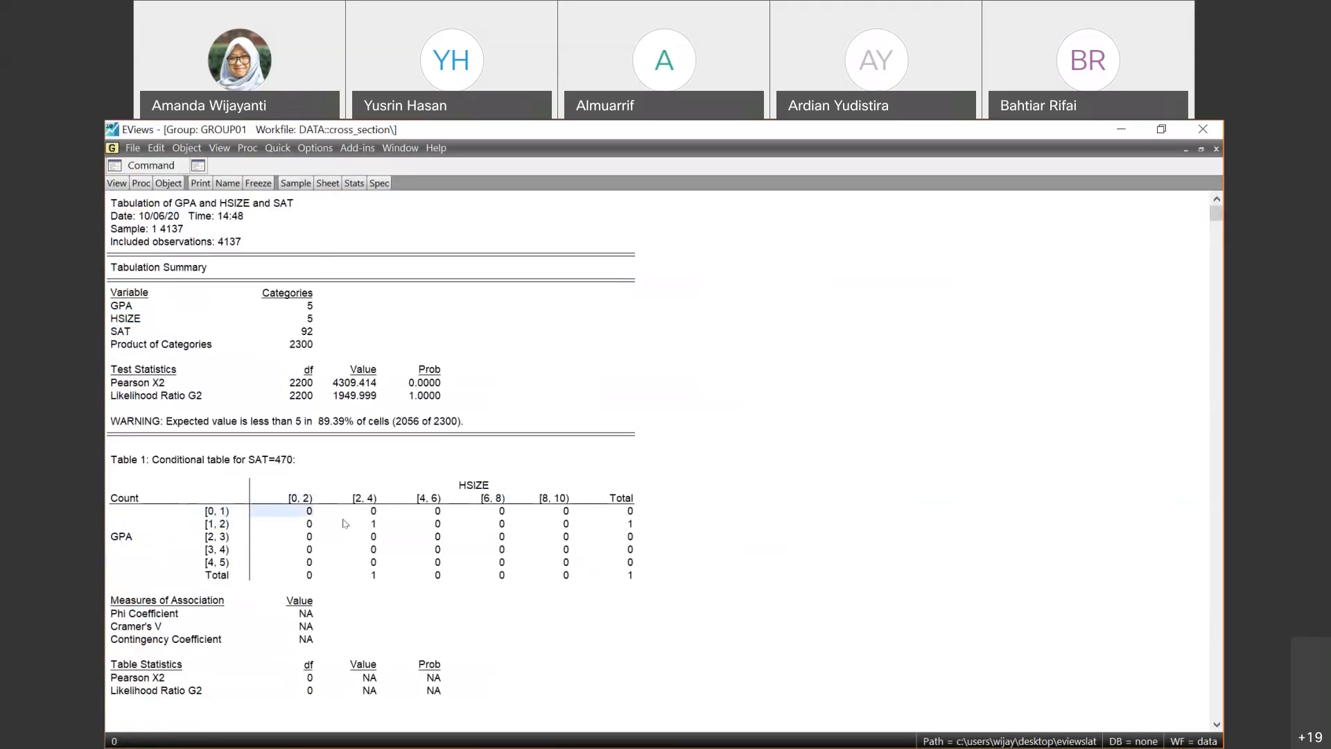
left_click(377, 523)
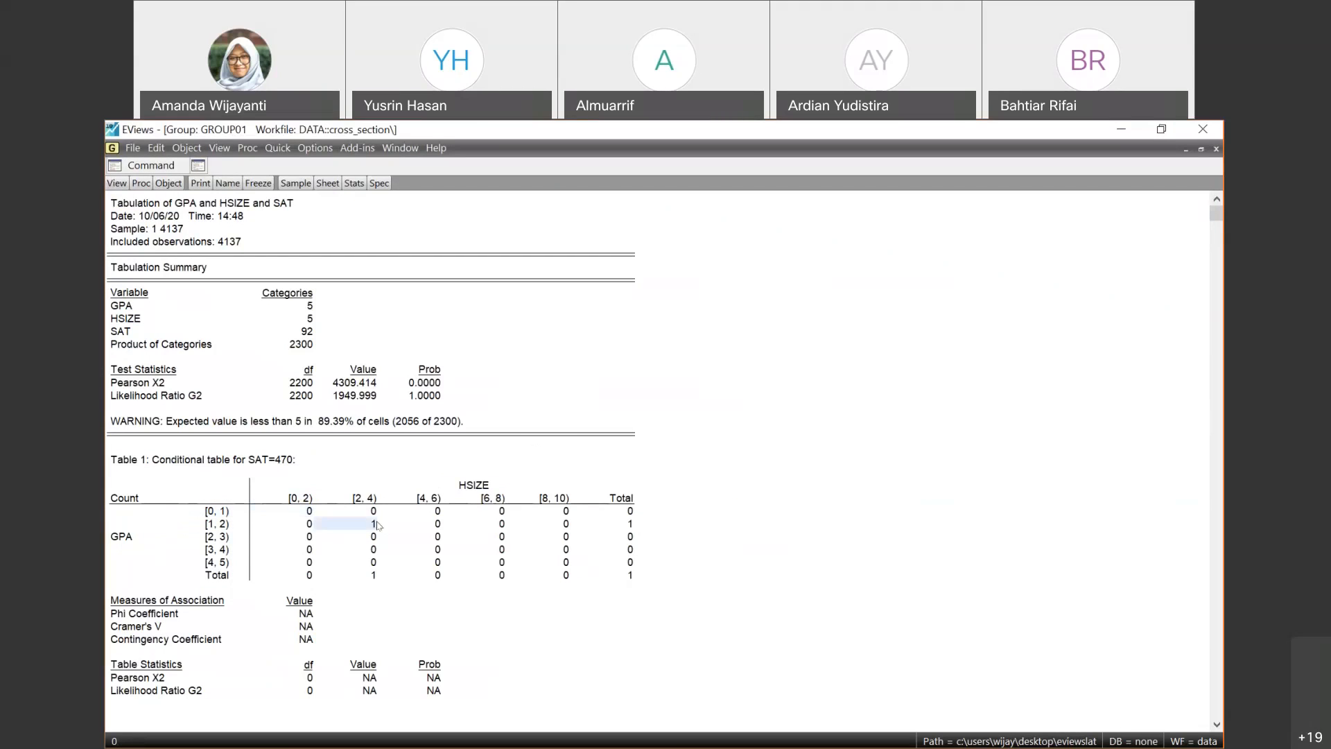
left_click(213, 525)
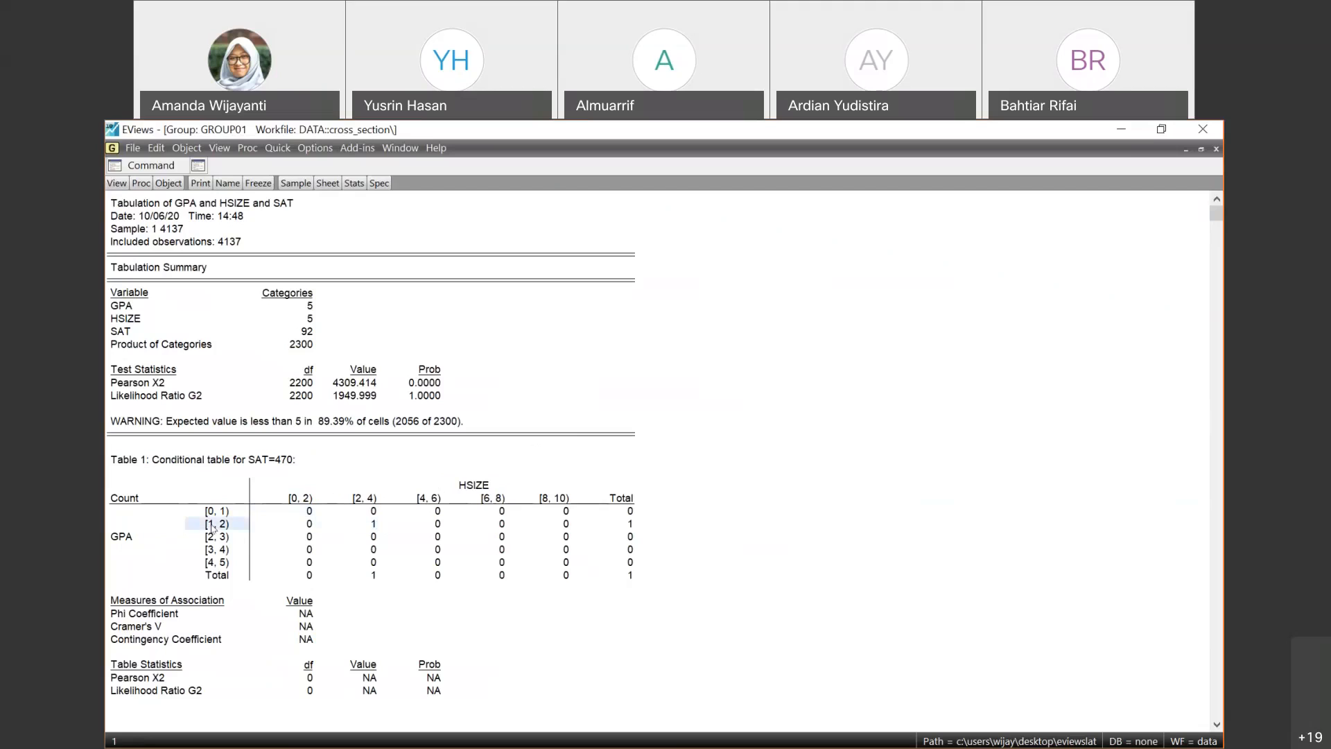
left_click(462, 486)
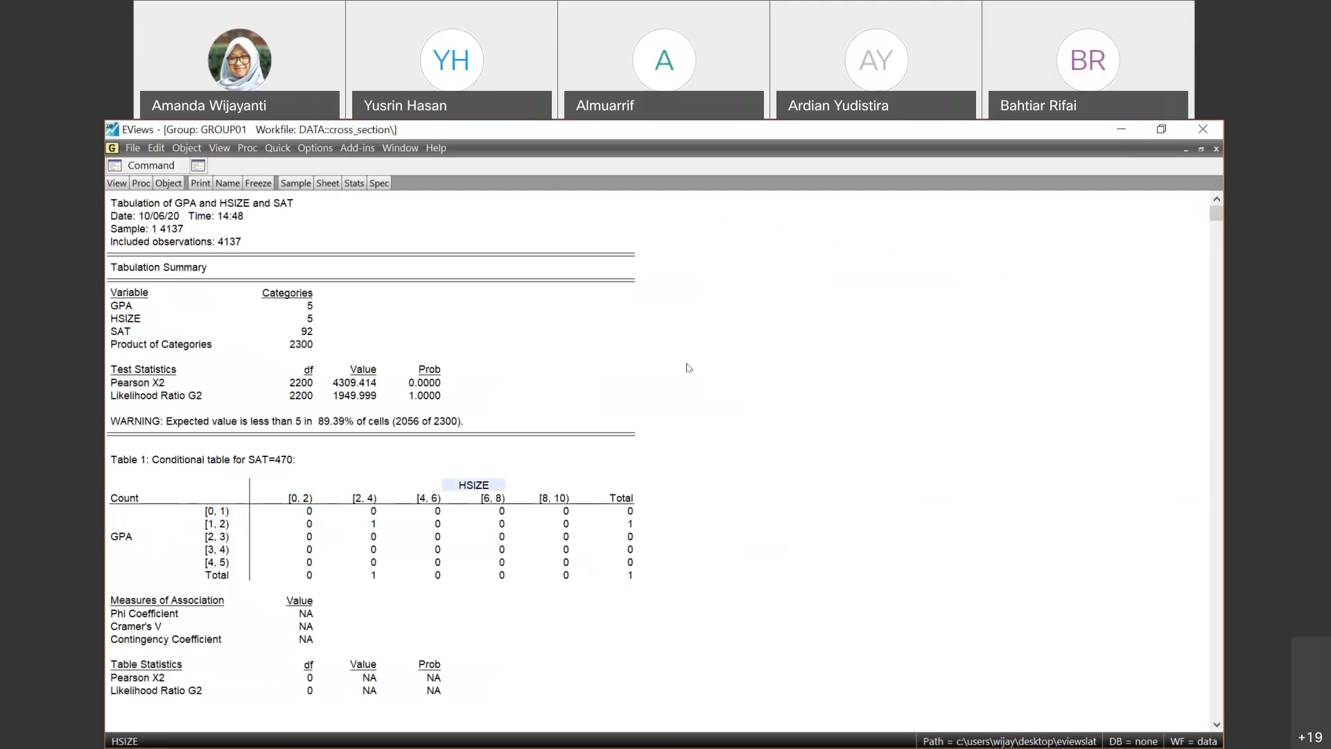
left_click(1202, 150)
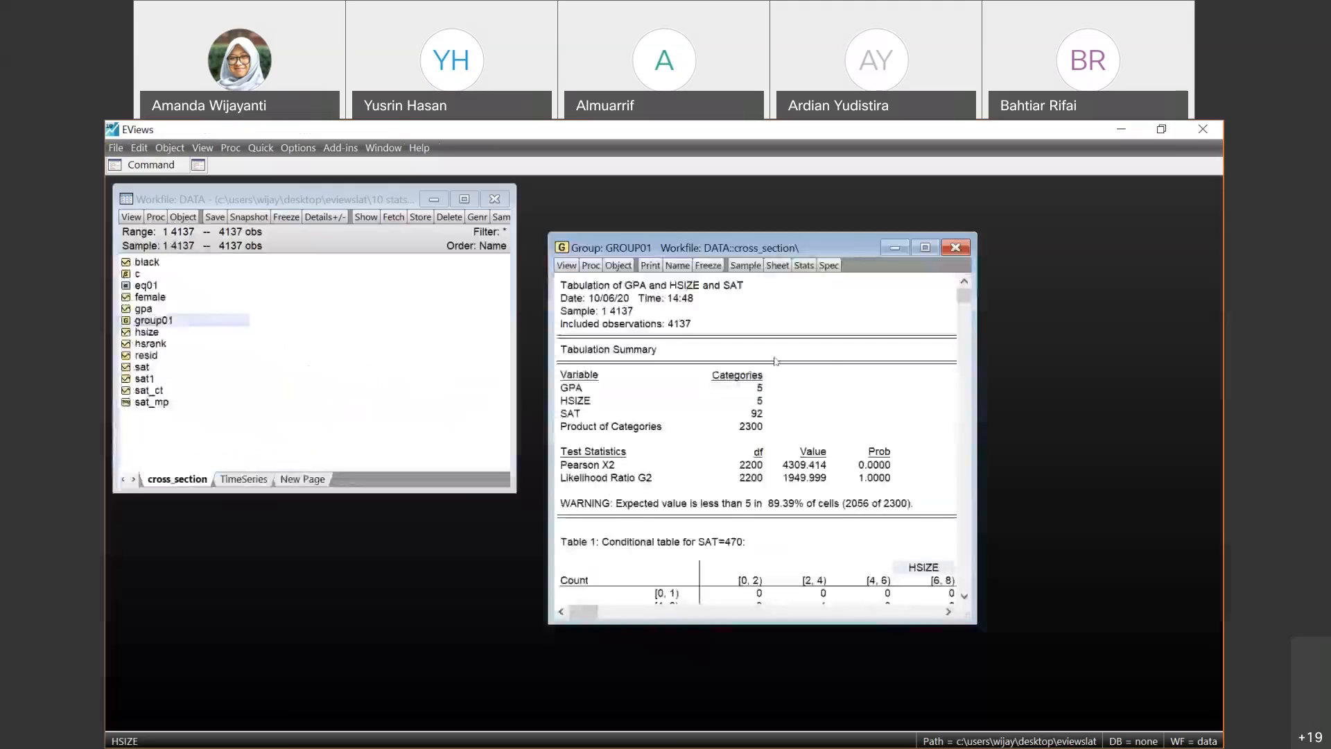
- Switch to the e_module_10 slide show in PowerPoint at full size and advance to the slide Tests of Equality: Example 1
left_click(1161, 128)
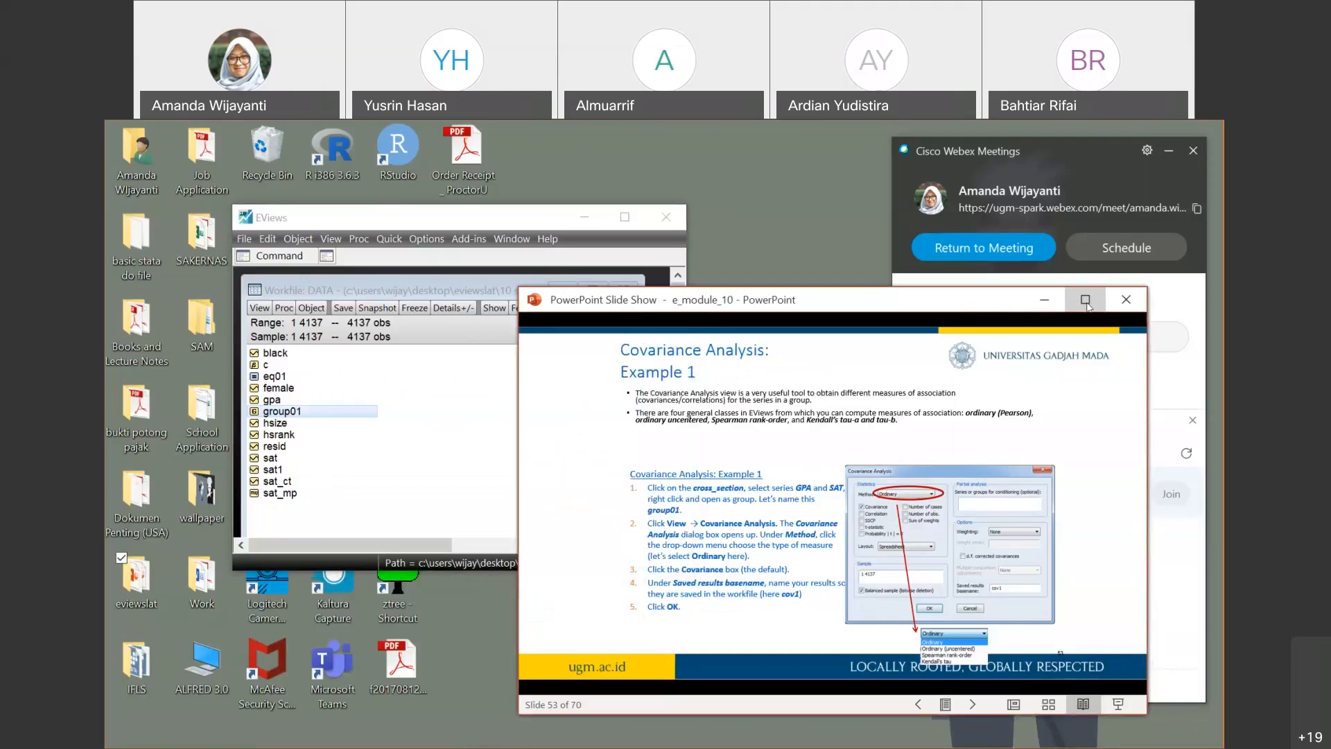
left_click(1086, 299)
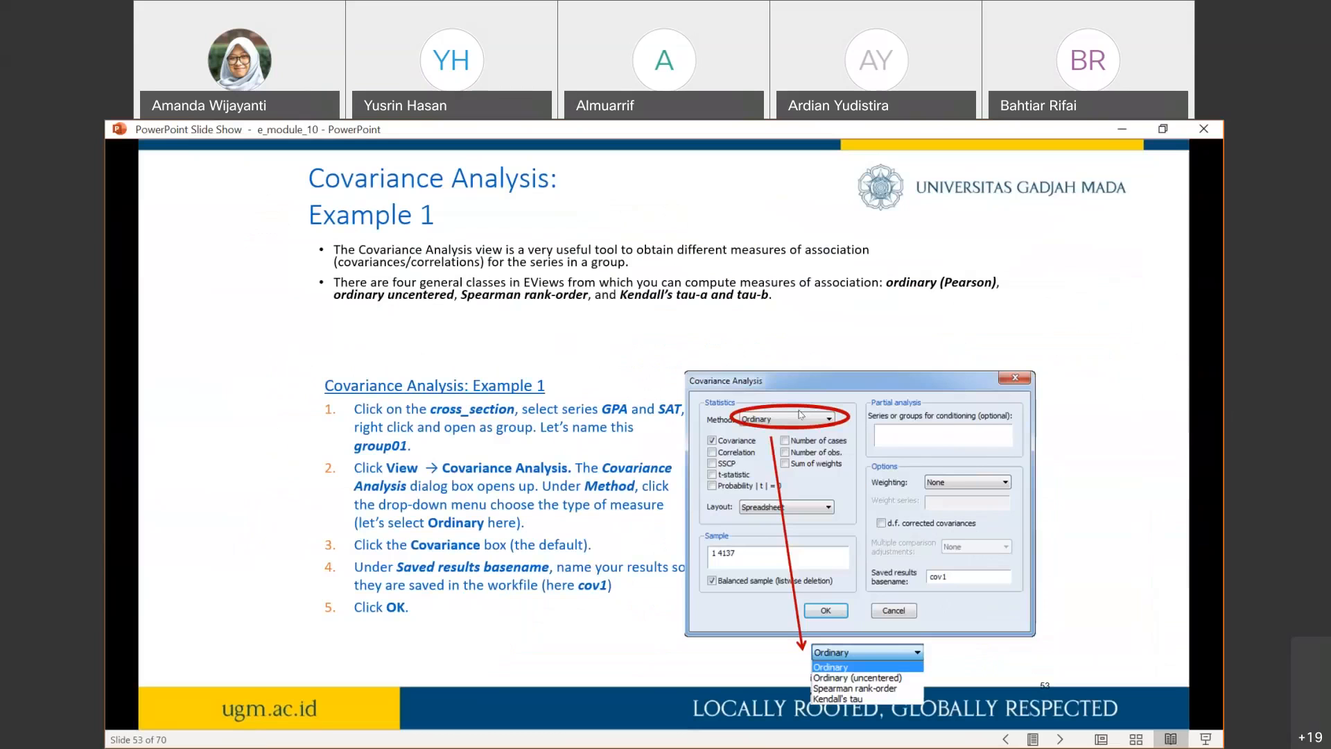
left_click(859, 342)
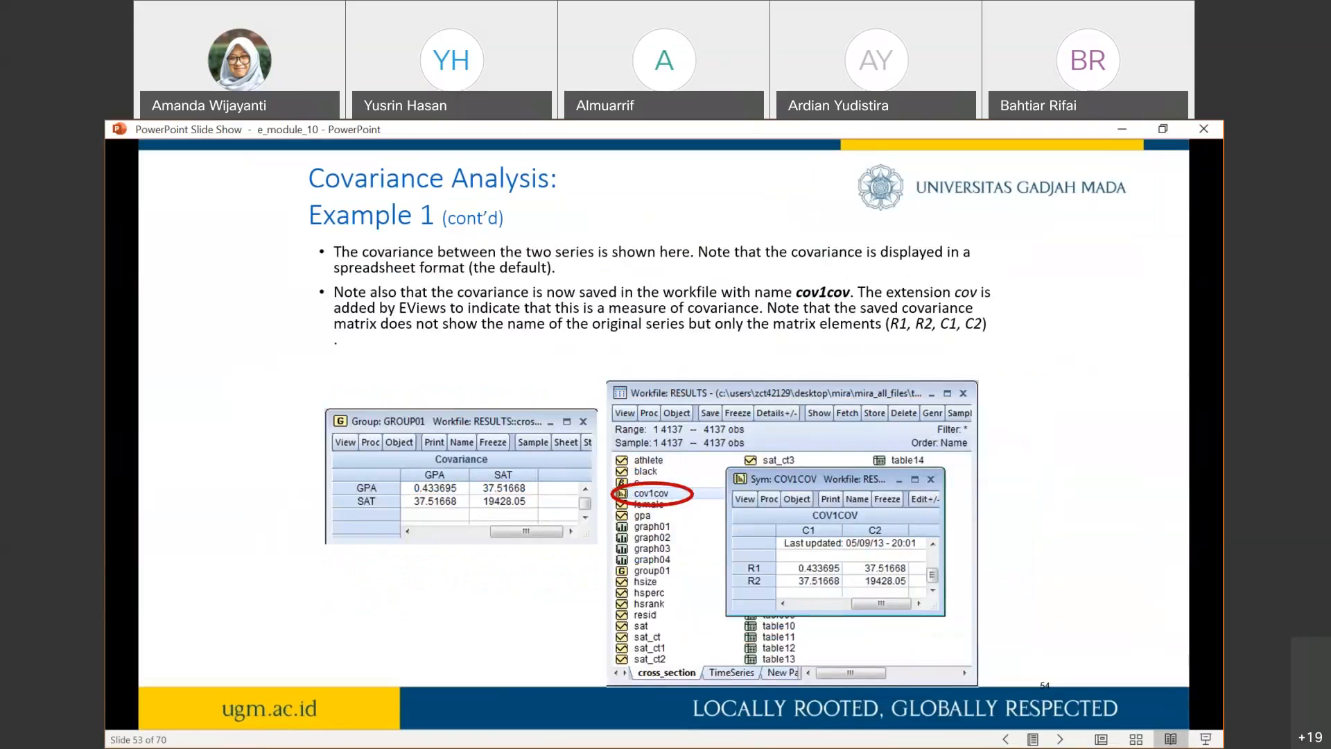
key("Right")
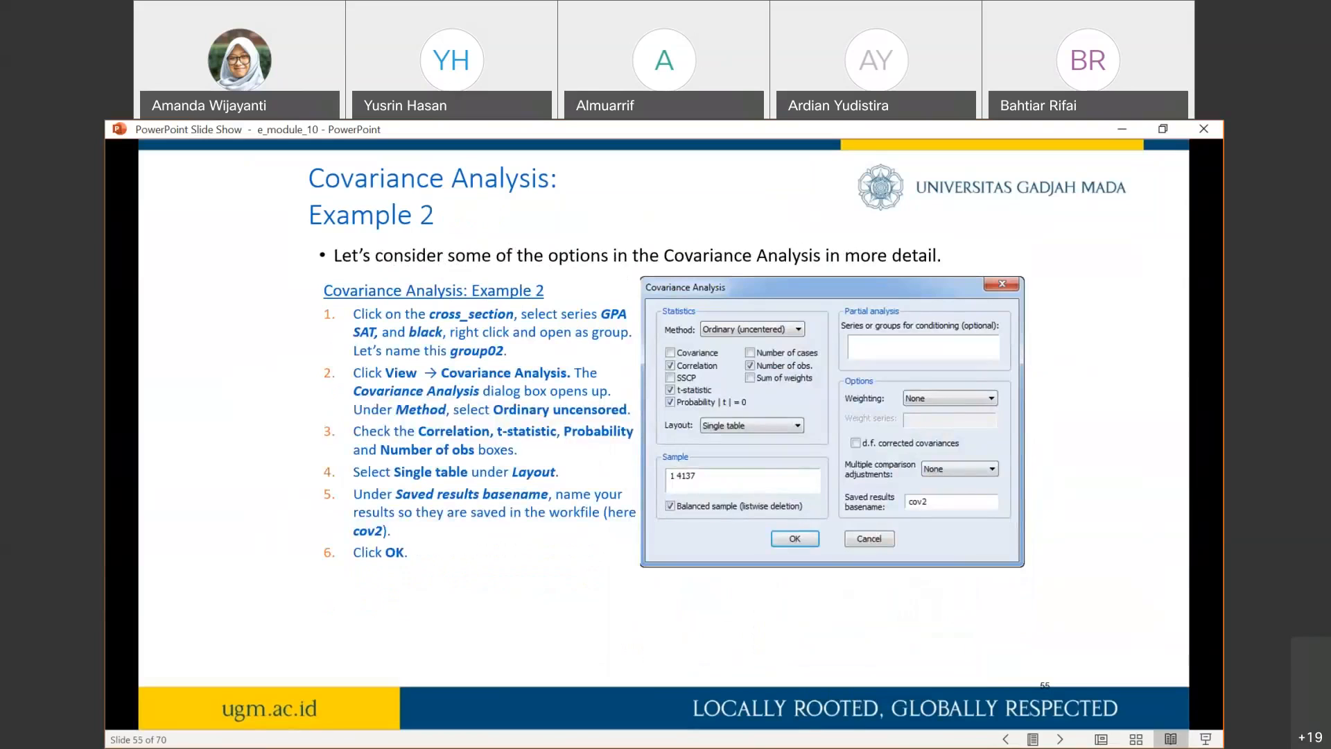
key("Right")
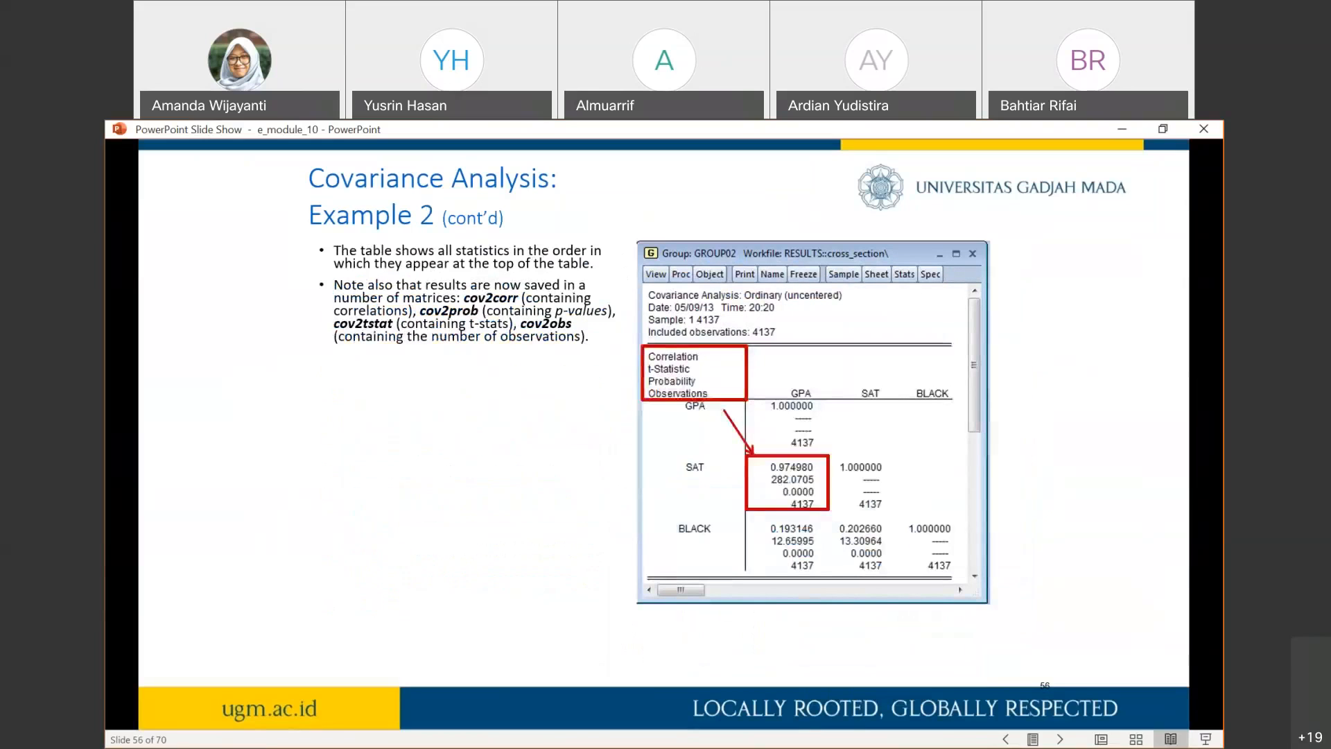
key("Right")
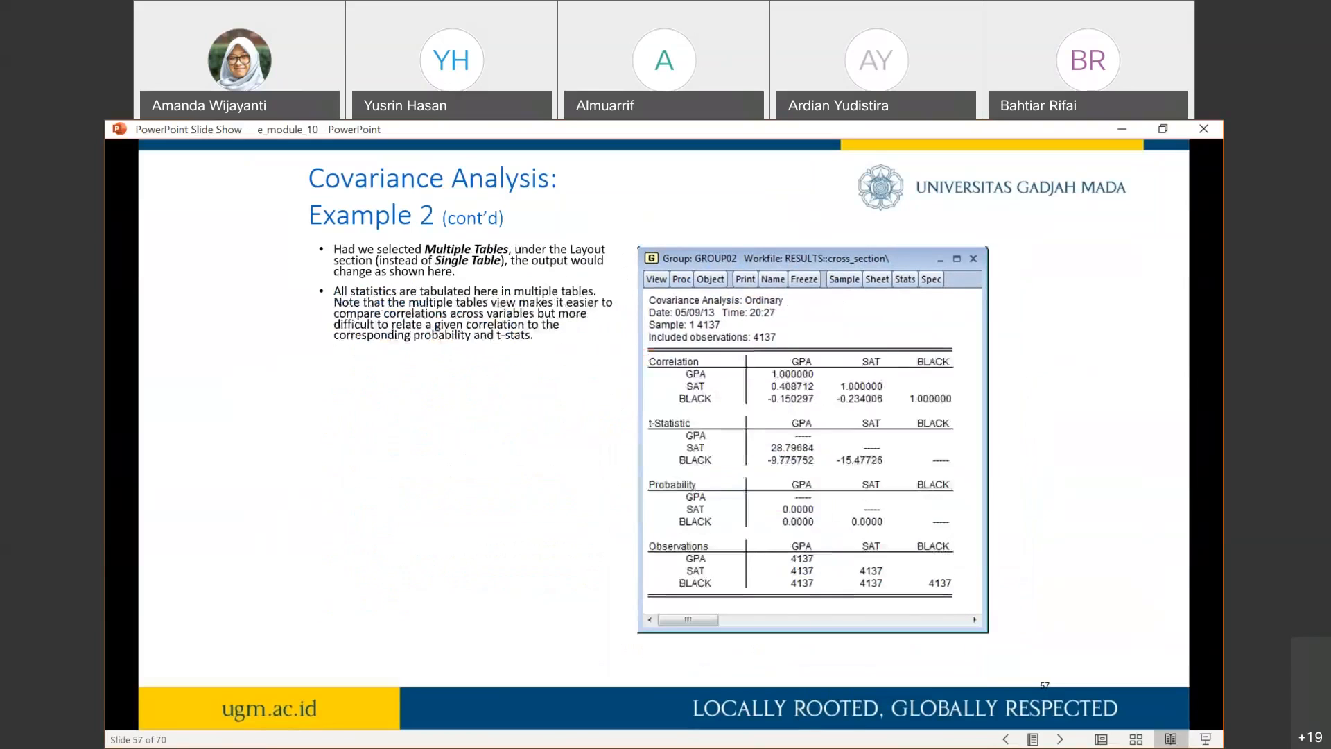
key("Right")
key("Right")
key("Right")
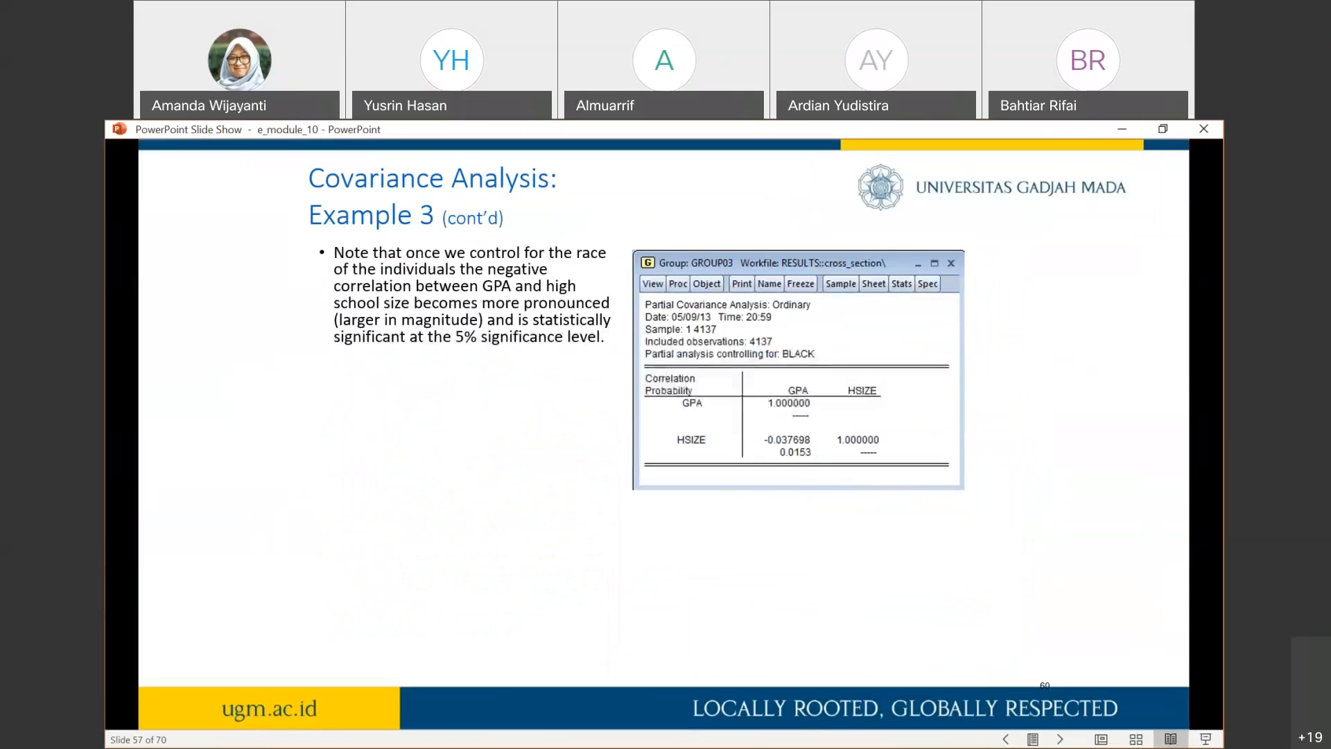
key("Right")
key("Right")
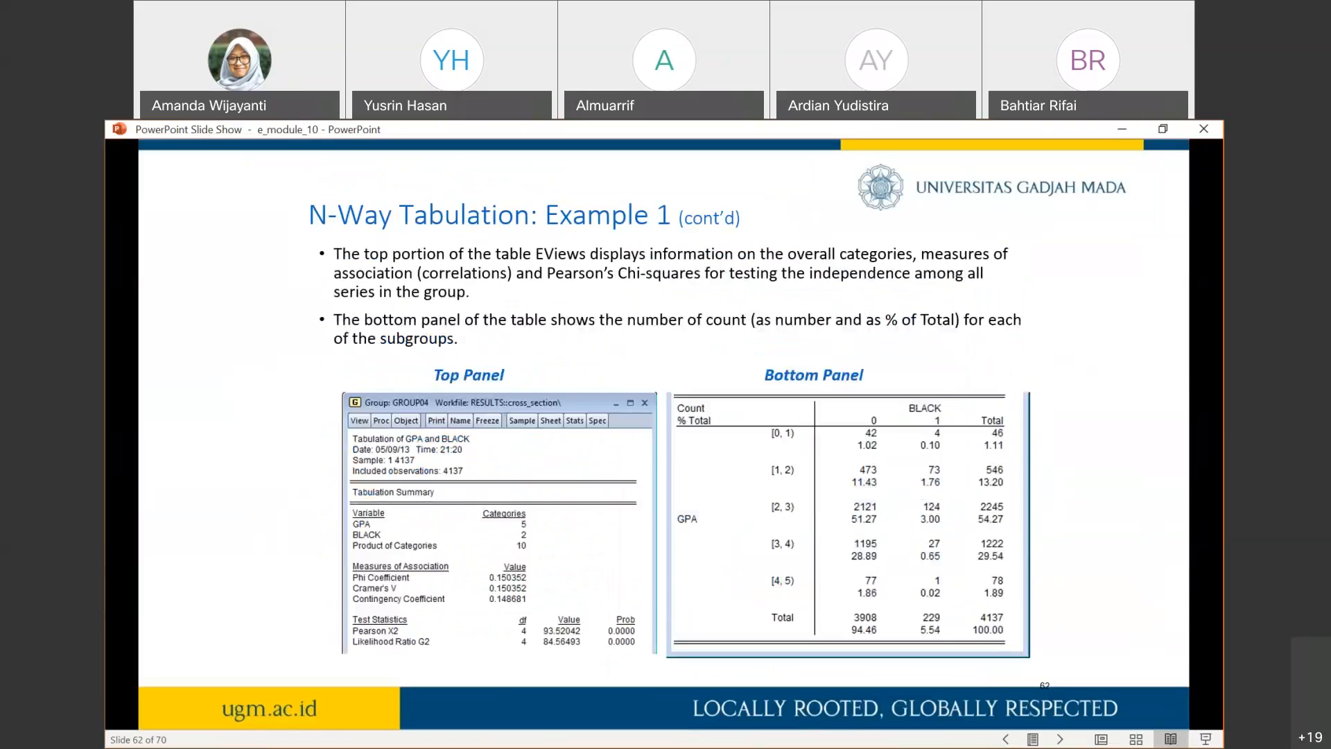
key("Right")
key("Right")
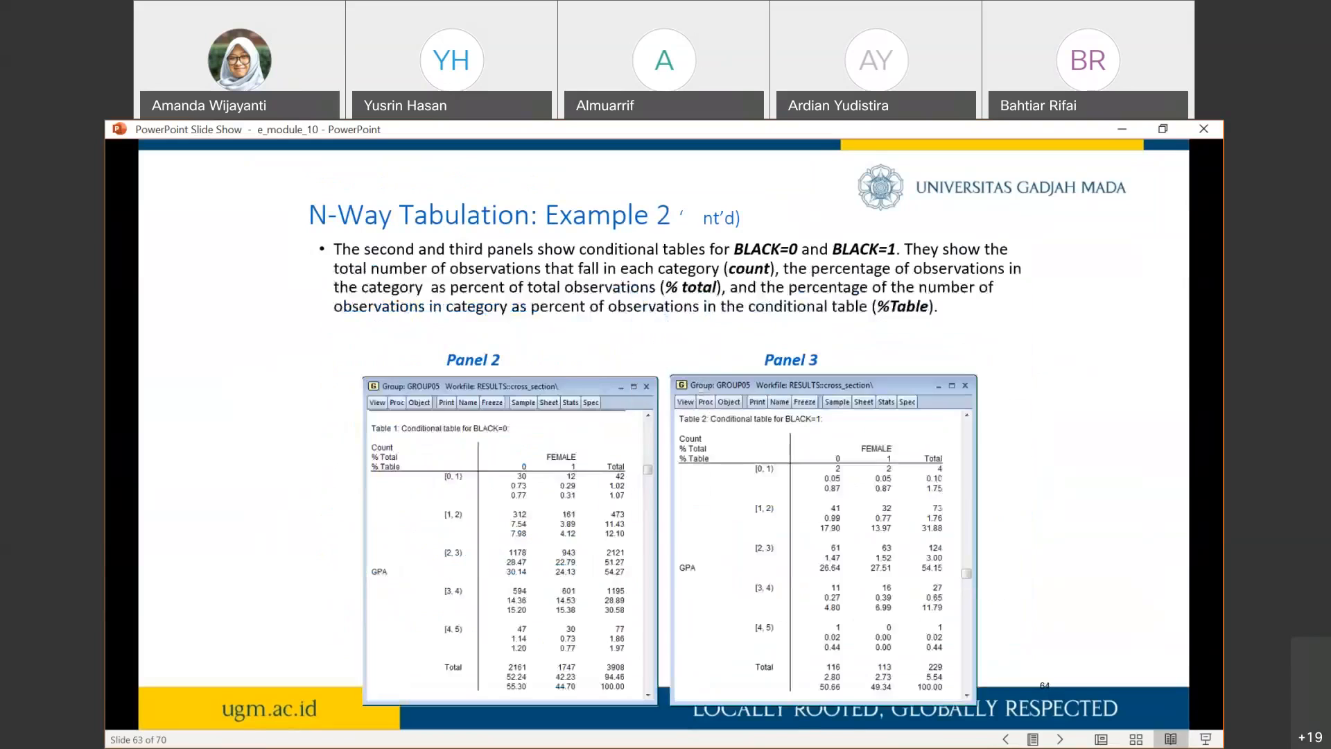
key("Right")
key("Left")
key("Right")
key("Right")
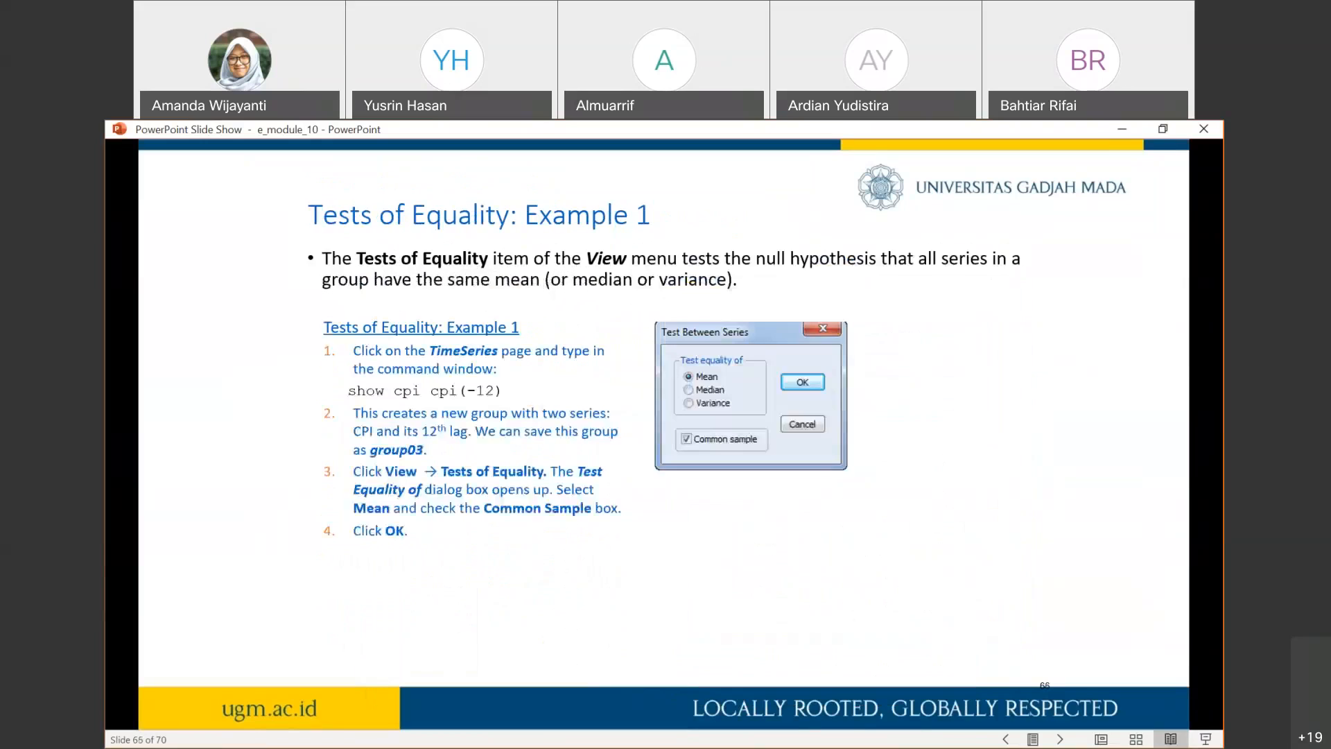
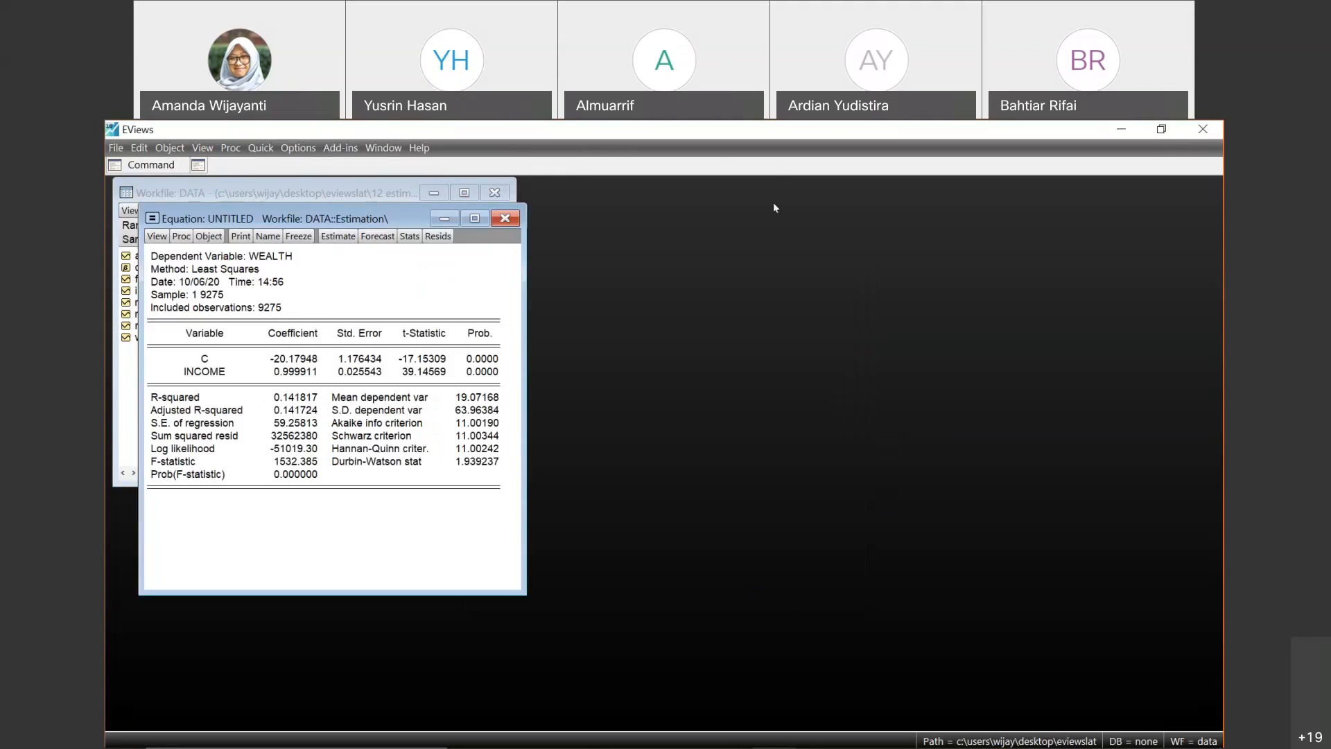
- Move the equation window beside the workfile and re-estimate wealth on c and income with fsize, male and married added as regressors
left_click_drag(369, 209, 774, 203)
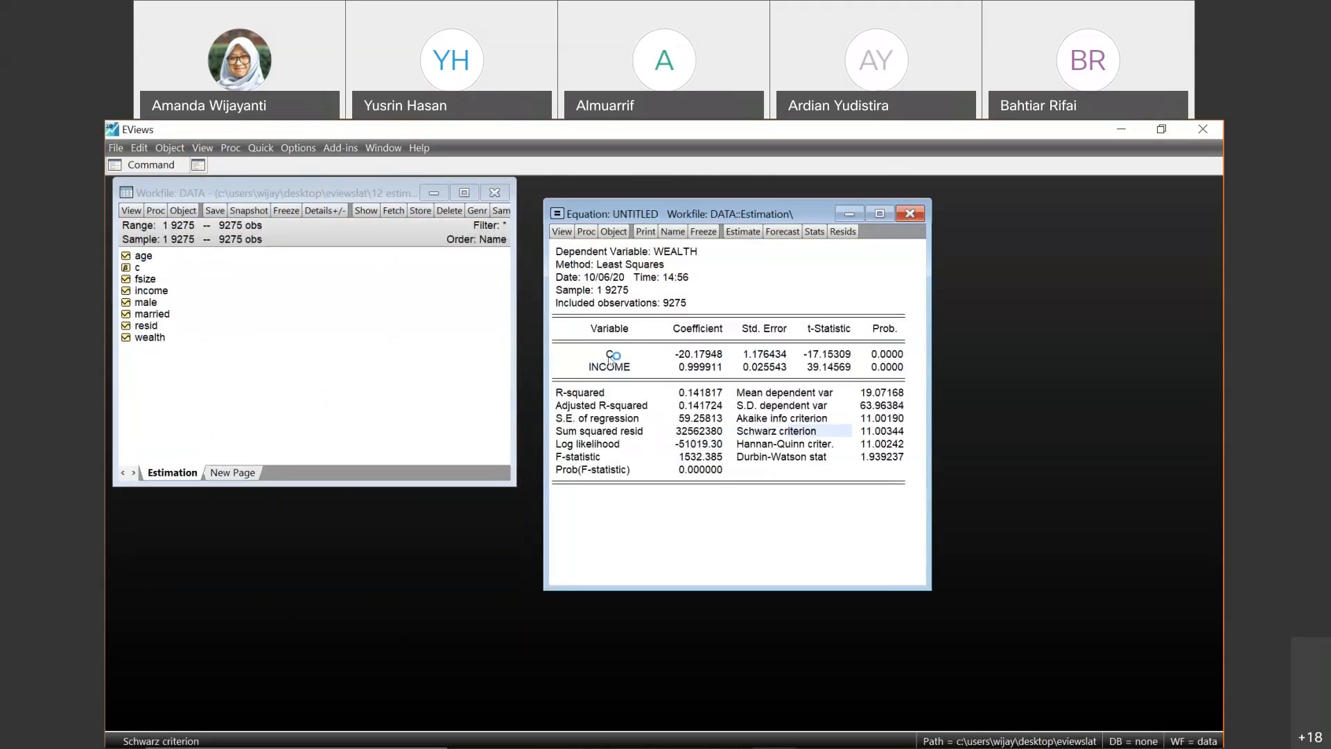
left_click_drag(614, 356, 601, 370)
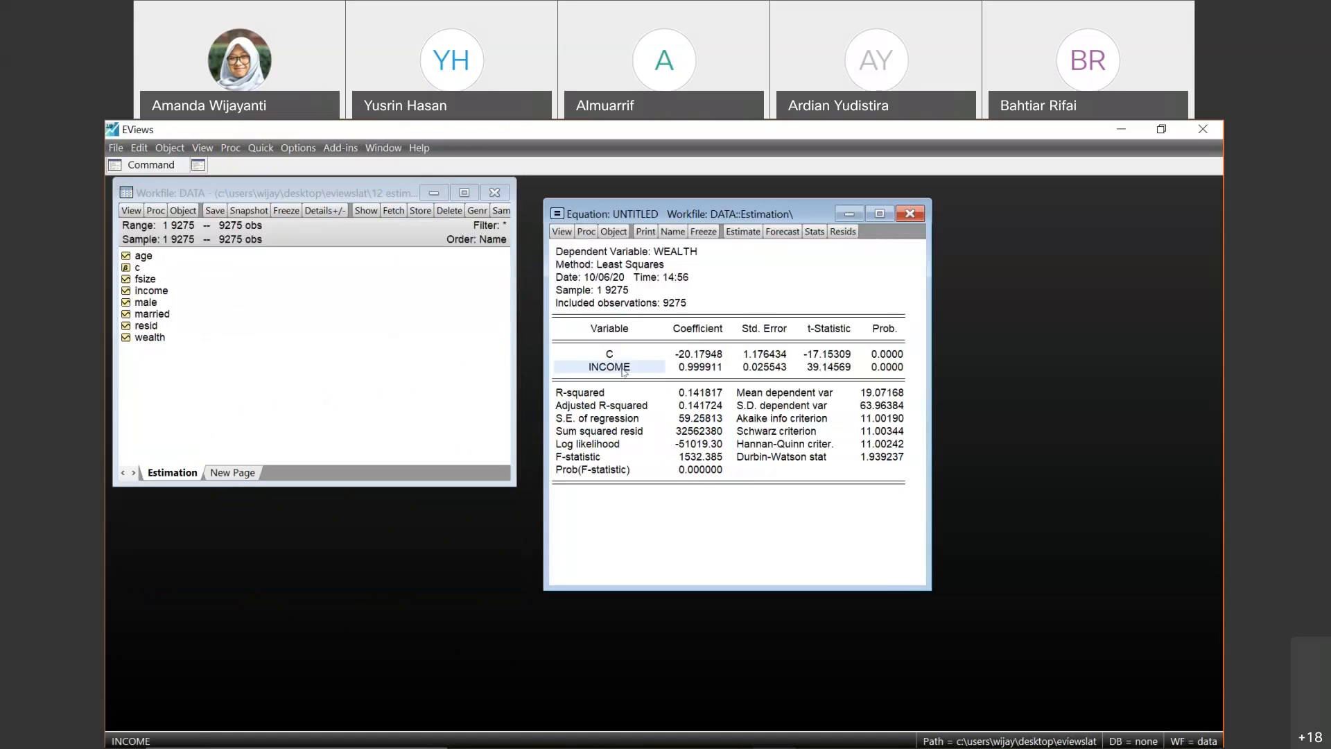
left_click(730, 235)
left_click(664, 321)
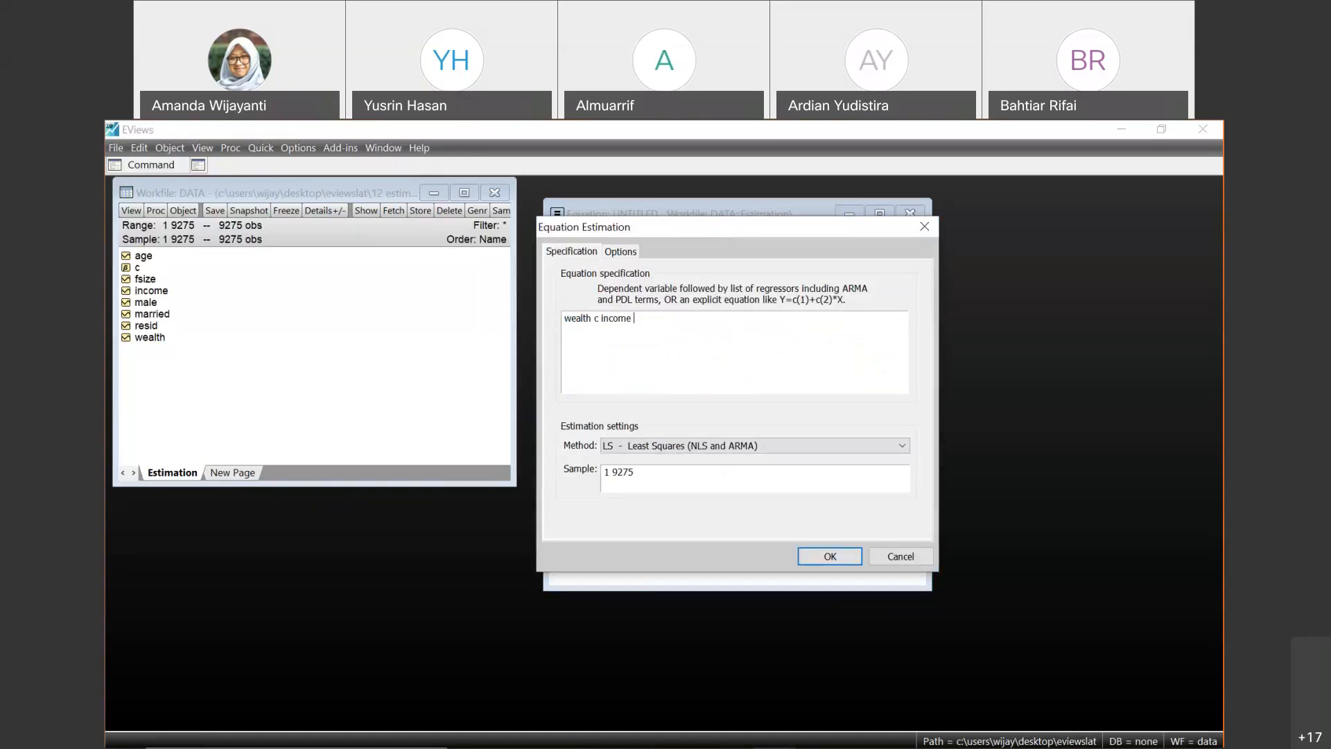
type("fsize male married")
left_click(829, 559)
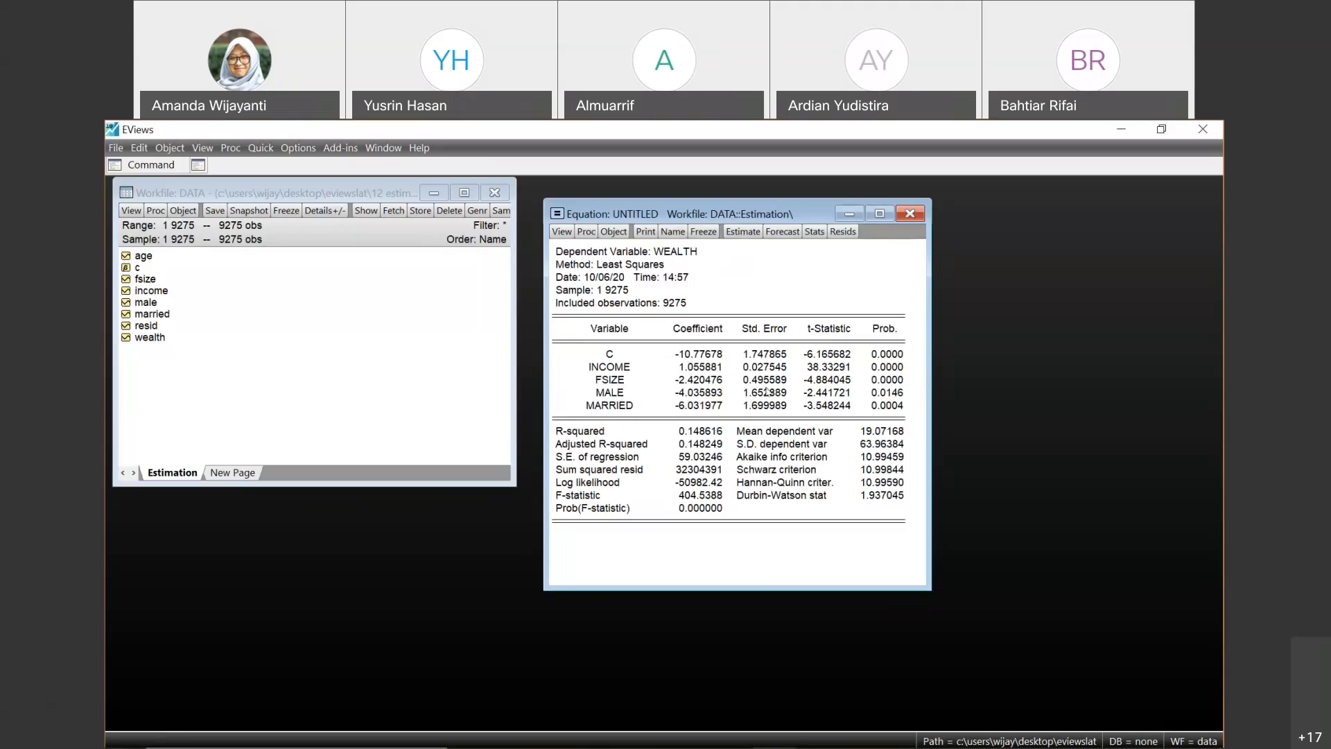
- Examine the Prob. values and coefficients of the income, fsize, male and married regressors in the estimation output
left_click(886, 355)
left_click(887, 368)
key("Left")
key("Left")
key("Left")
key("Down")
key("Down")
key("Right")
- Examine the summary statistics below the coefficients, including the Akaike info criterion, and return to the Prob. column
key("Right")
key("Right")
key("Up")
key("Up")
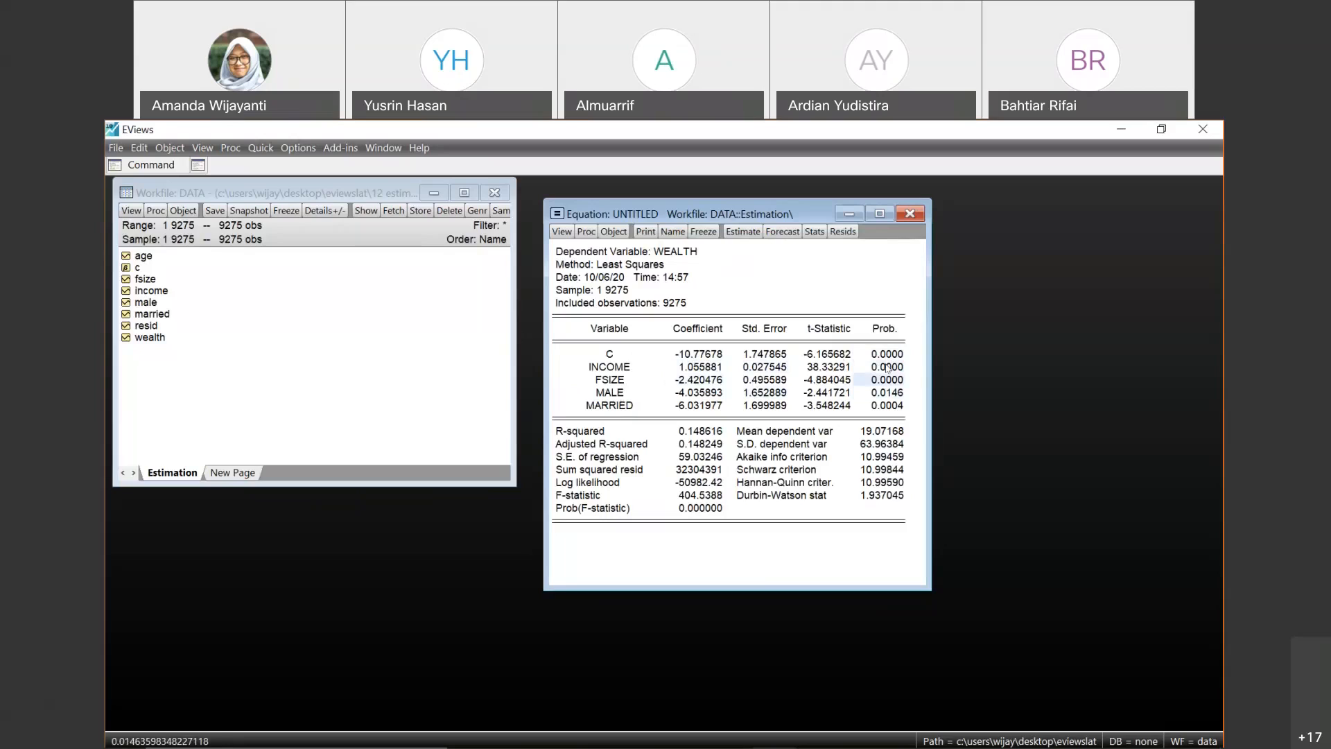
key("Down")
key("Down")
key("Down")
key("Down")
key("Left")
key("Left")
key("Left")
key("Down")
key("Down")
key("Down")
key("Down")
key("Down")
key("Down")
key("Right")
key("Right")
key("Up")
key("Up")
key("Up")
key("Down")
key("Right")
key("Up")
key("Down")
key("Left")
key("Up")
key("Down")
key("Right")
key("Up")
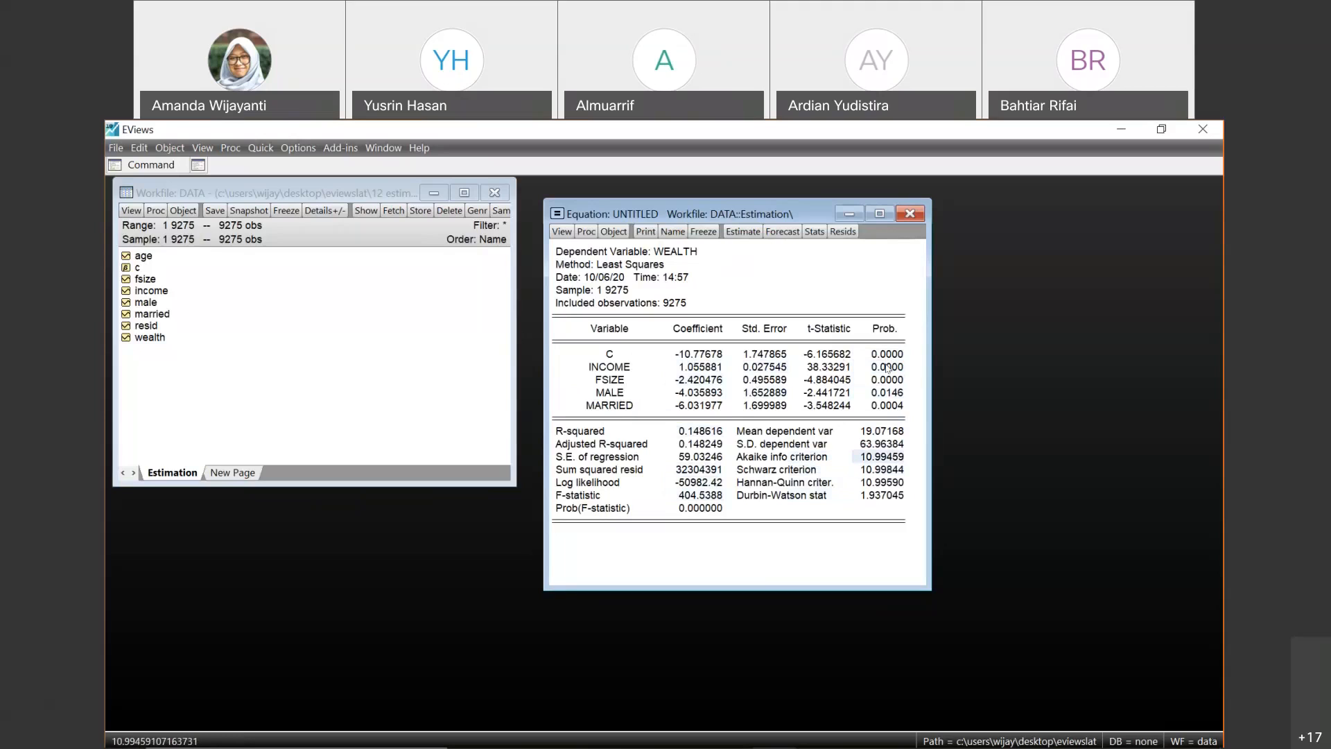
key("Up")
key("Up")
key("Up")
key("Up")
key("Up")
key("Up")
key("Up")
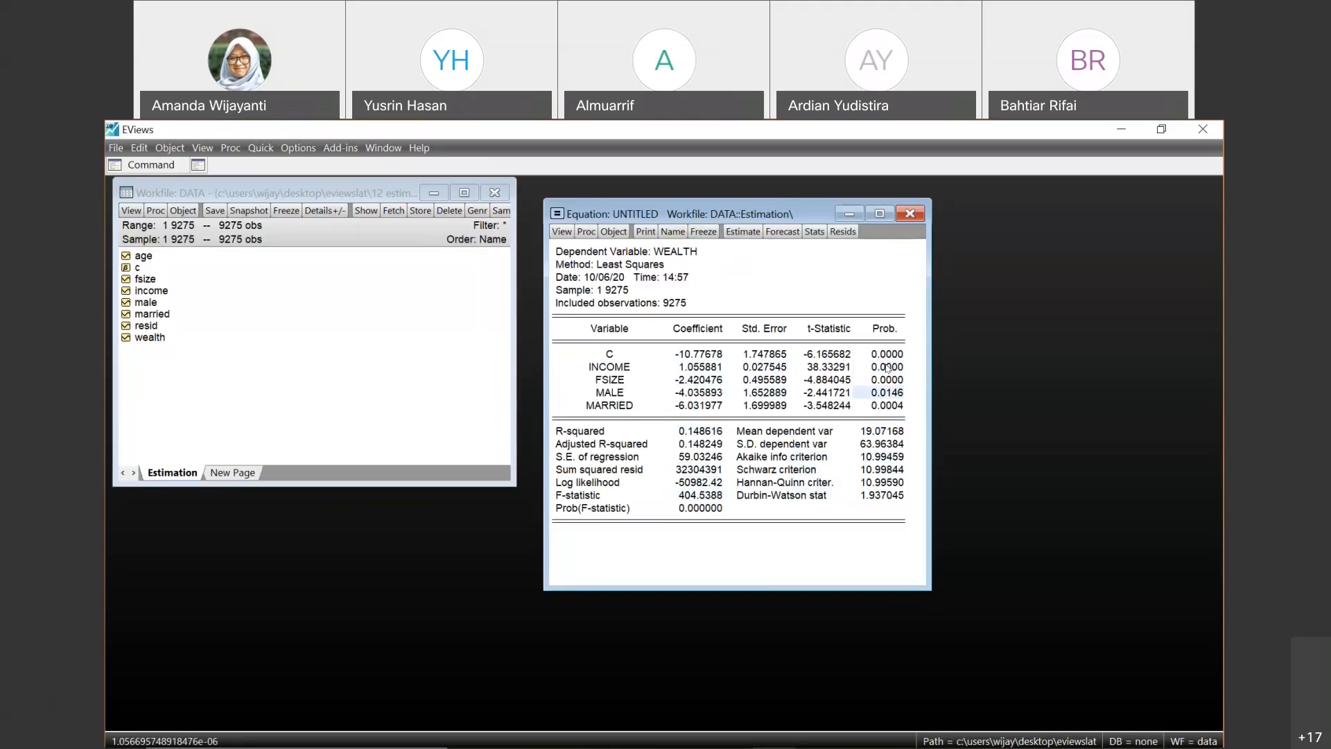
- Re-estimate the equation as wealth c d(income) fsize fsize(-1) male married, using differenced income and a lag of fsize
left_click(742, 231)
left_click(747, 325)
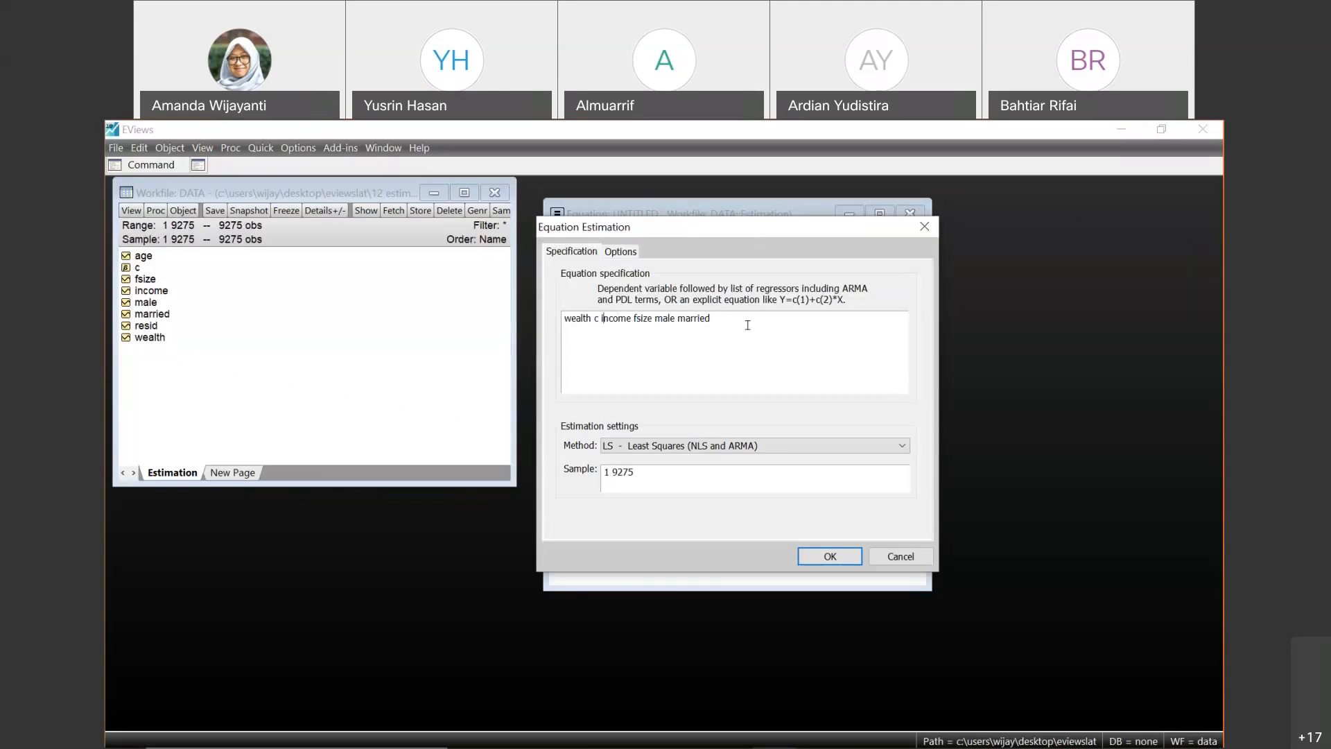
type("(")
type(")")
left_click(602, 318)
type("d")
left_click_drag(665, 318, 645, 318)
key("ctrl+c")
key("Right")
key("ctrl+v")
type("(-1)")
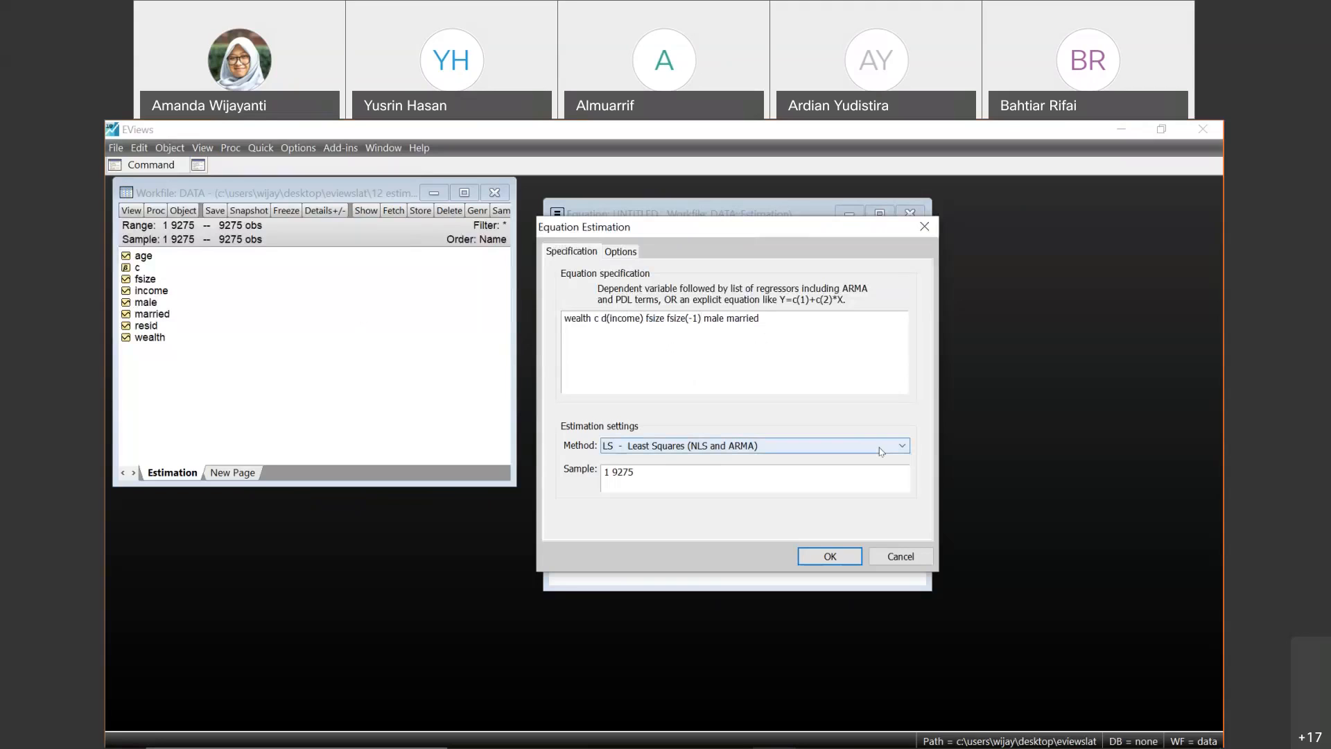
left_click(829, 557)
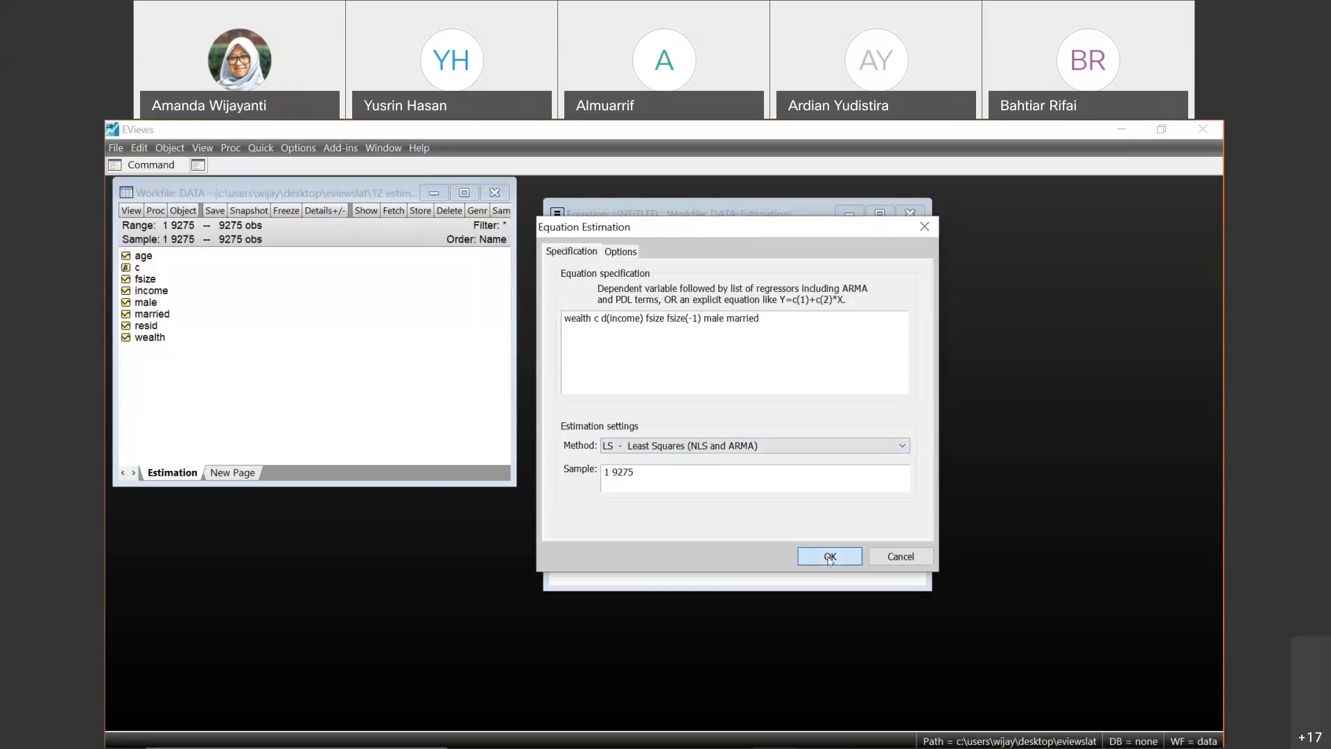
- Examine the variable rows from D(INCOME) through MARRIED in the new estimation output
left_click(789, 408)
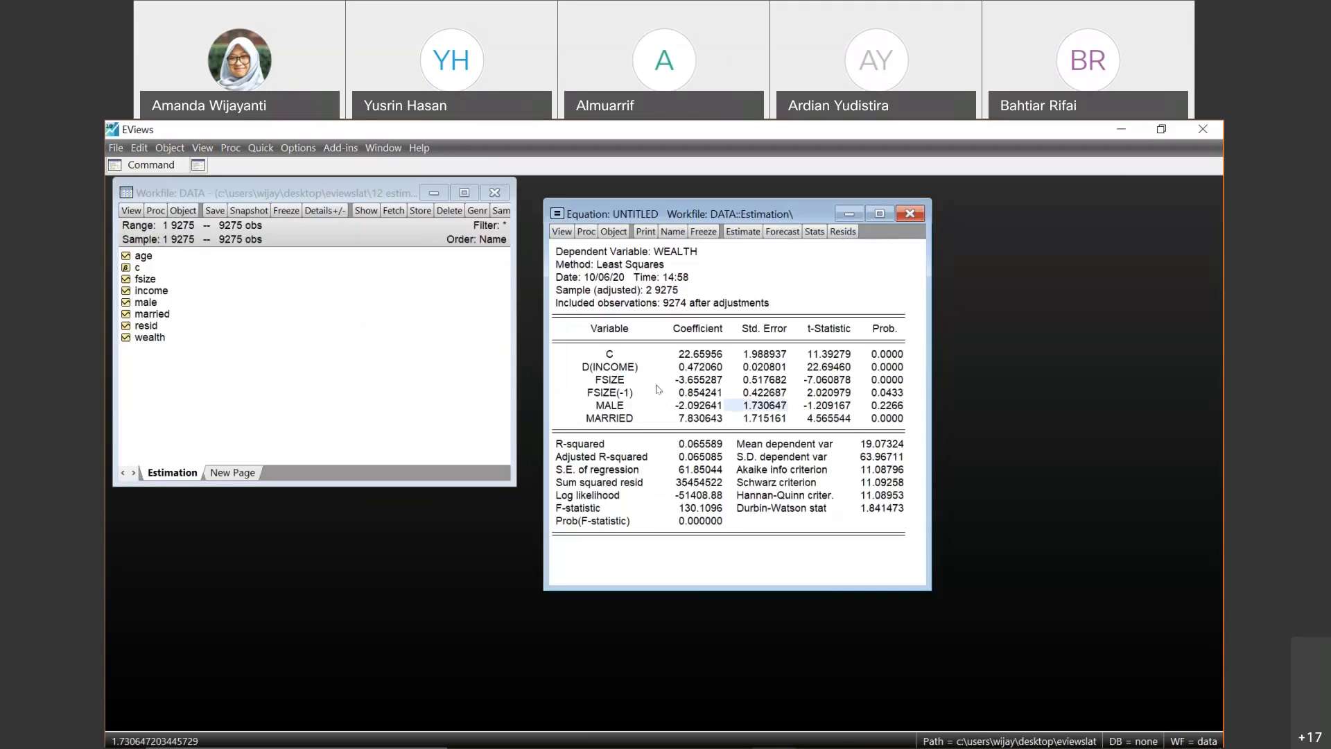
left_click(630, 380)
key("Up")
key("Down")
key("Down")
key("Down")
key("Down")
key("Down")
key("Up")
key("Up")
key("Up")
key("Up")
key("Up")
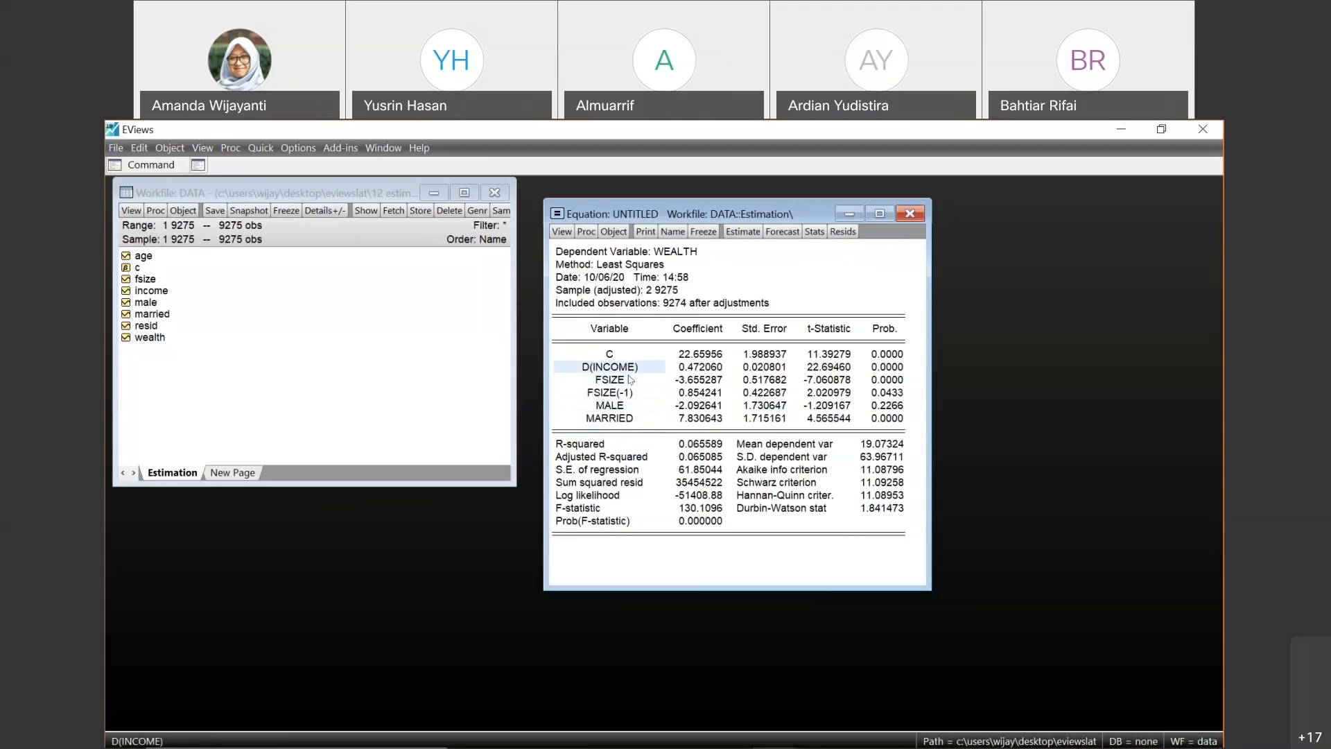
key("Down")
key("Down")
key("Down")
key("Down")
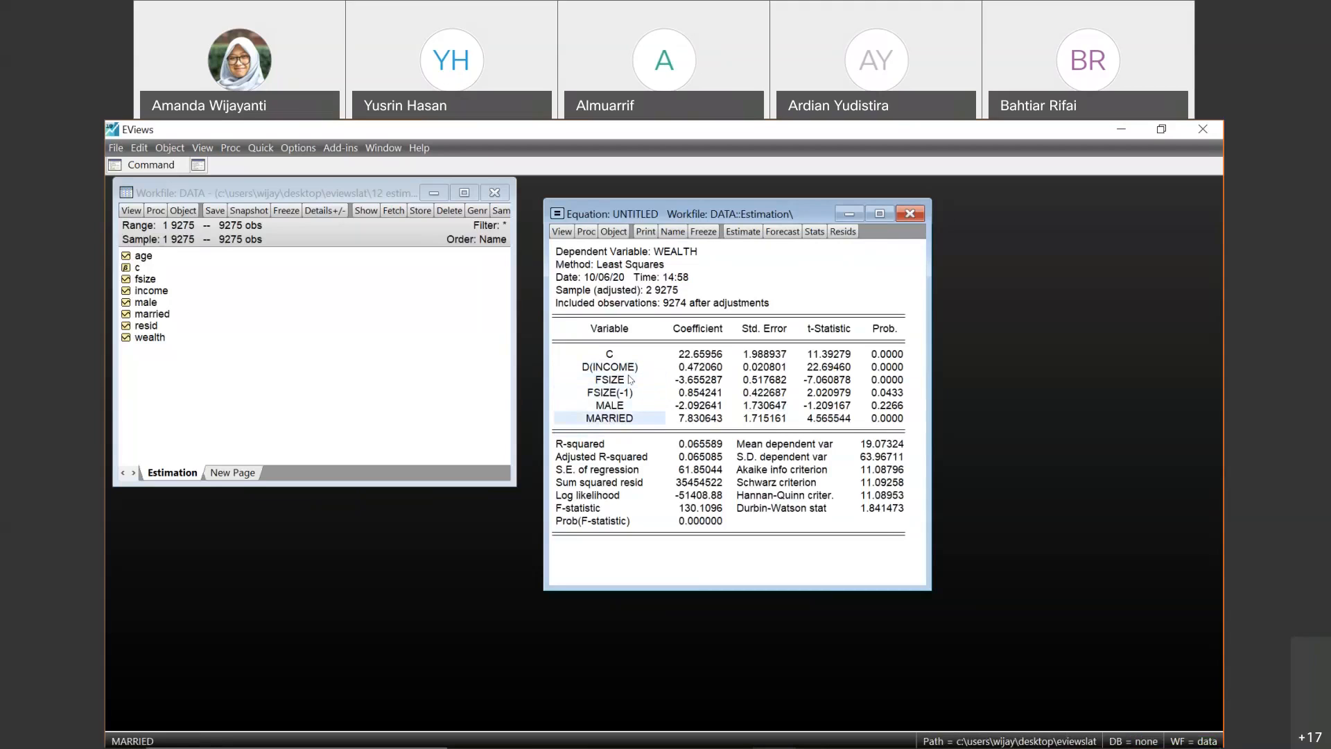
left_click(594, 359)
key("Down")
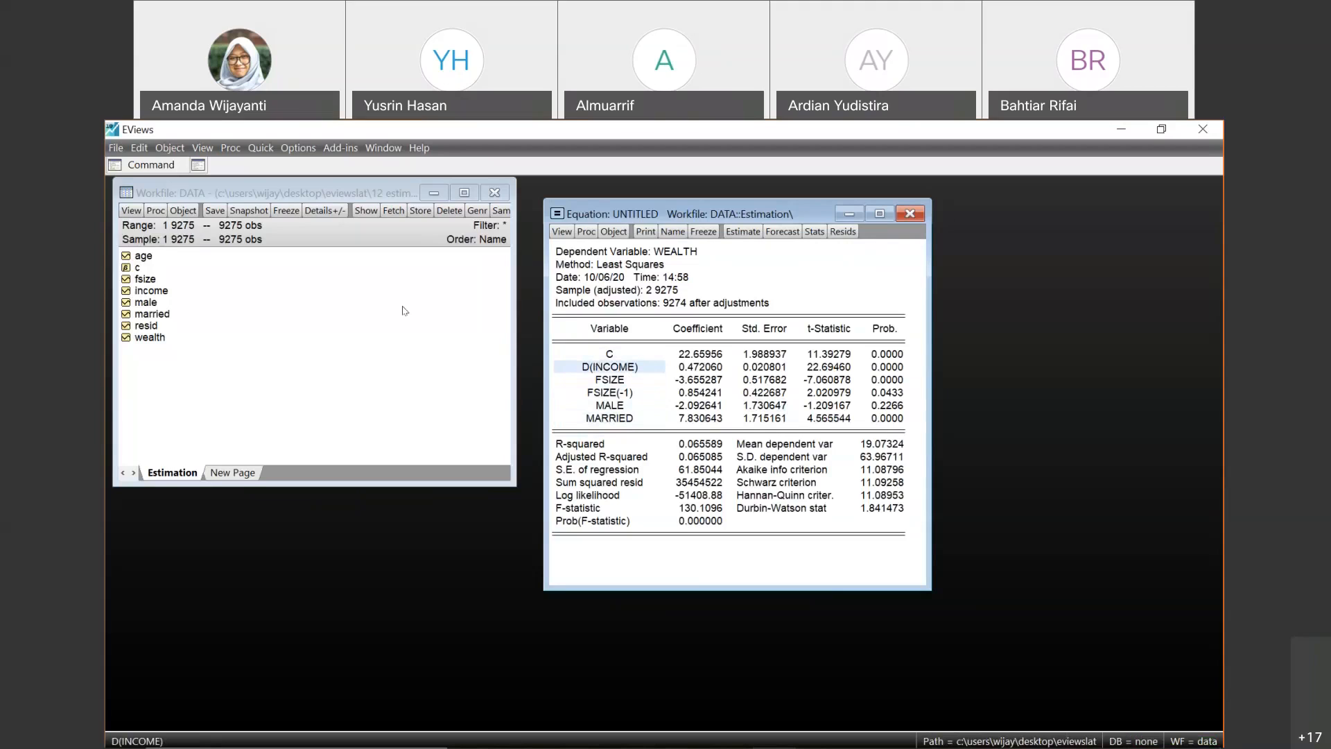
- Compare the series listed in the workfile with the D(INCOME) and FSIZE(-1) terms in the equation output
left_click(327, 299)
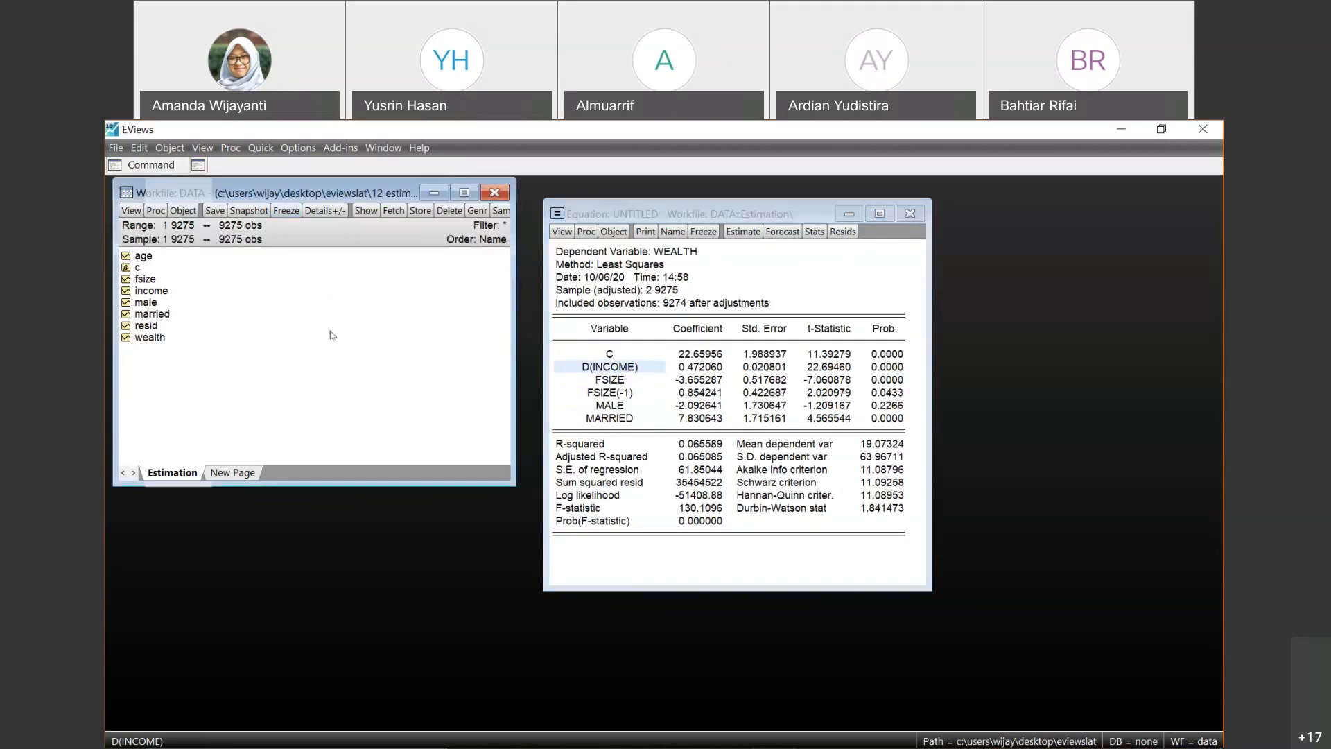
left_click(141, 257)
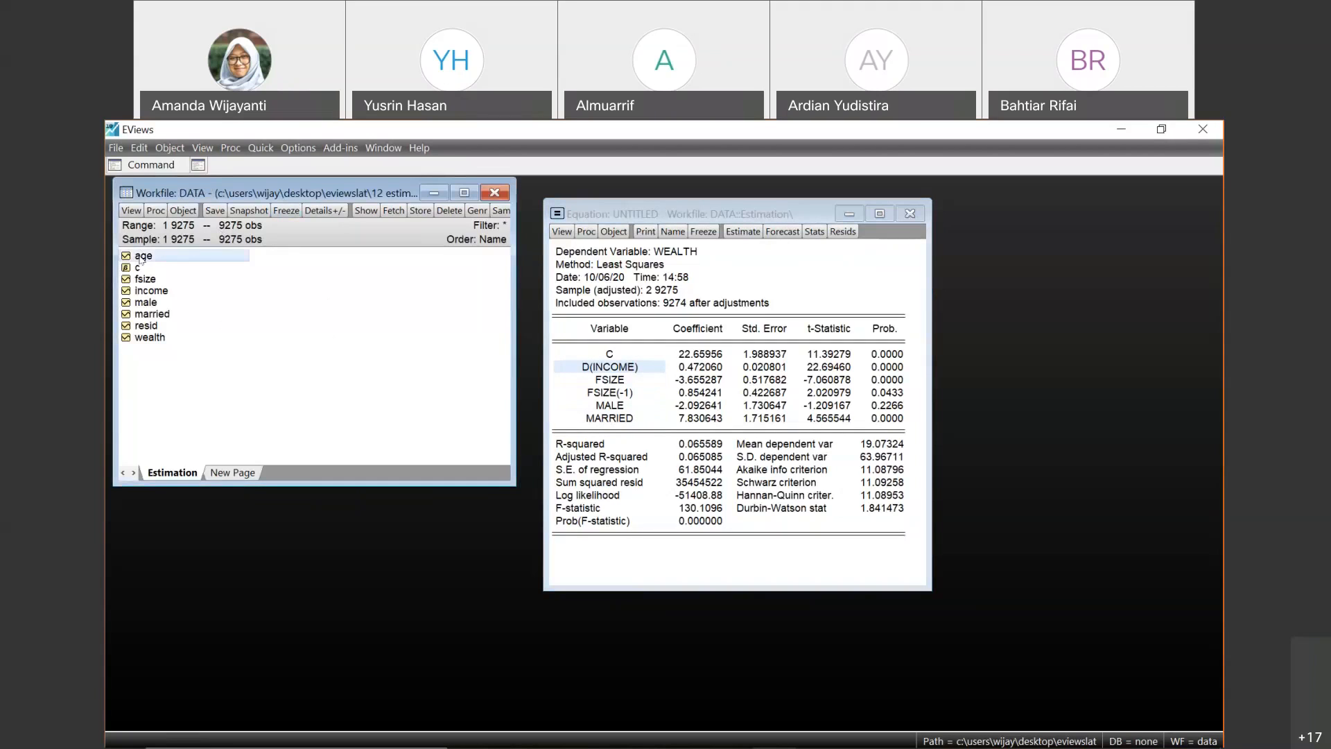
left_click(318, 298)
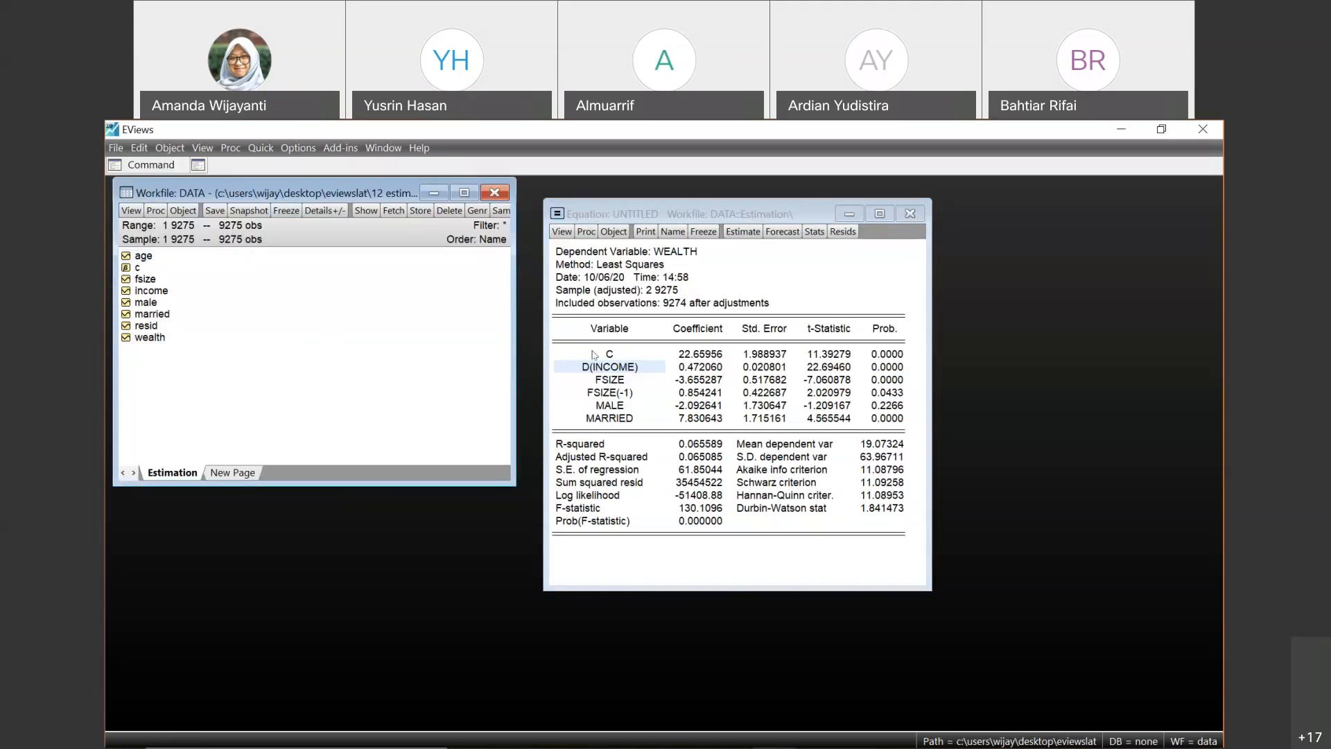
left_click(603, 371)
left_click(605, 371)
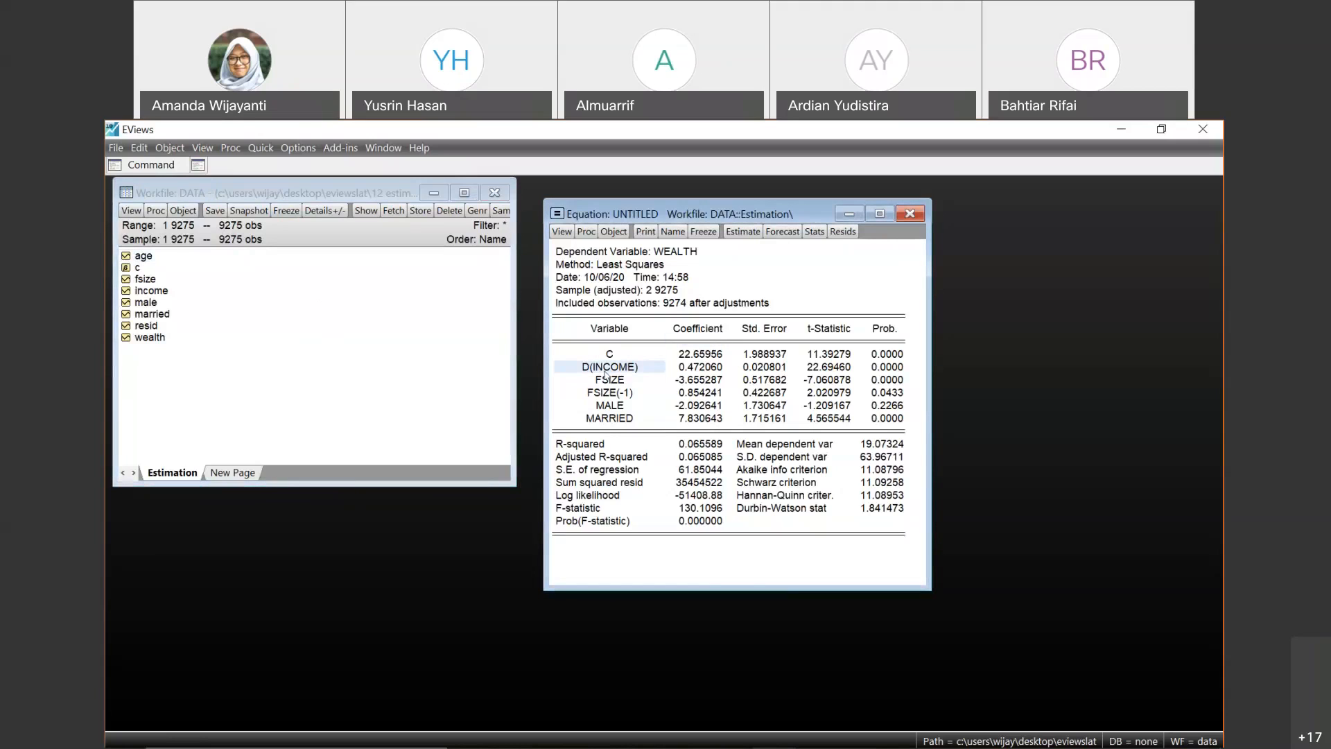
left_click(609, 392)
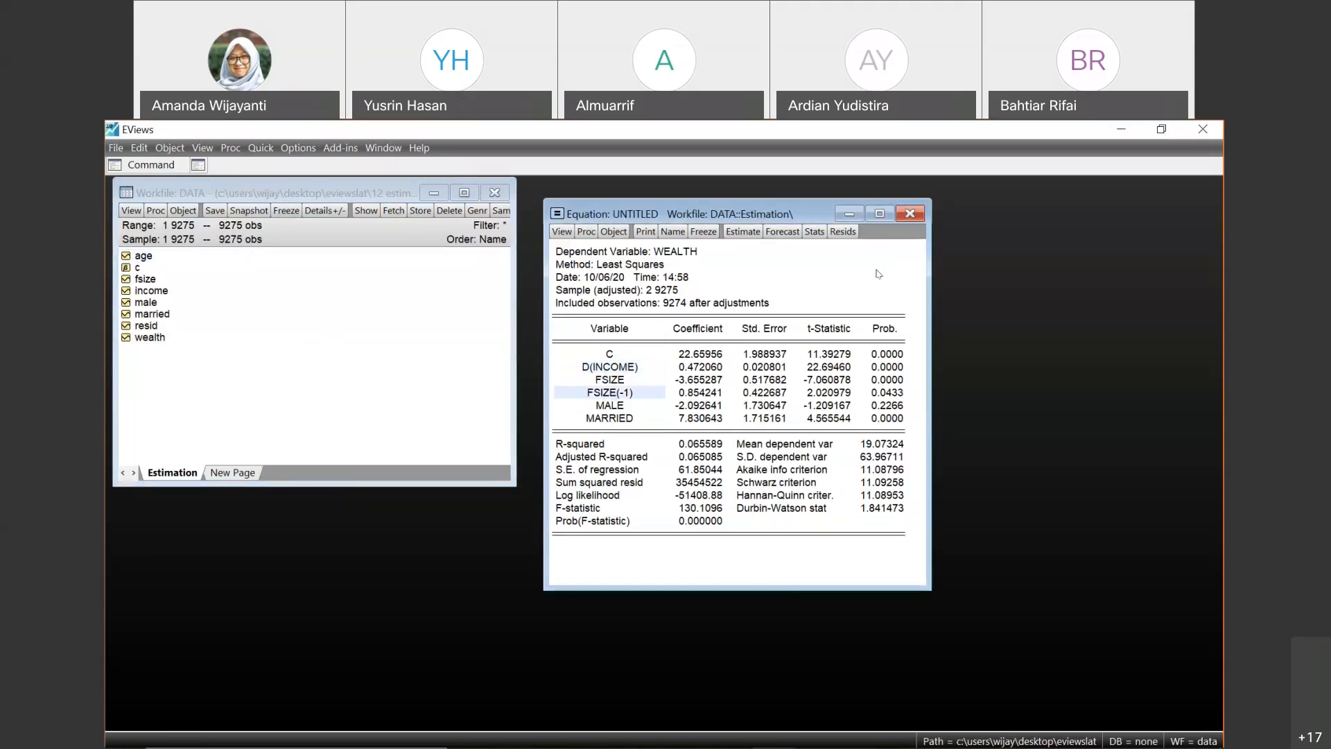
- Close the untitled equation and keep it in the workfile under the name eq01
left_click(922, 216)
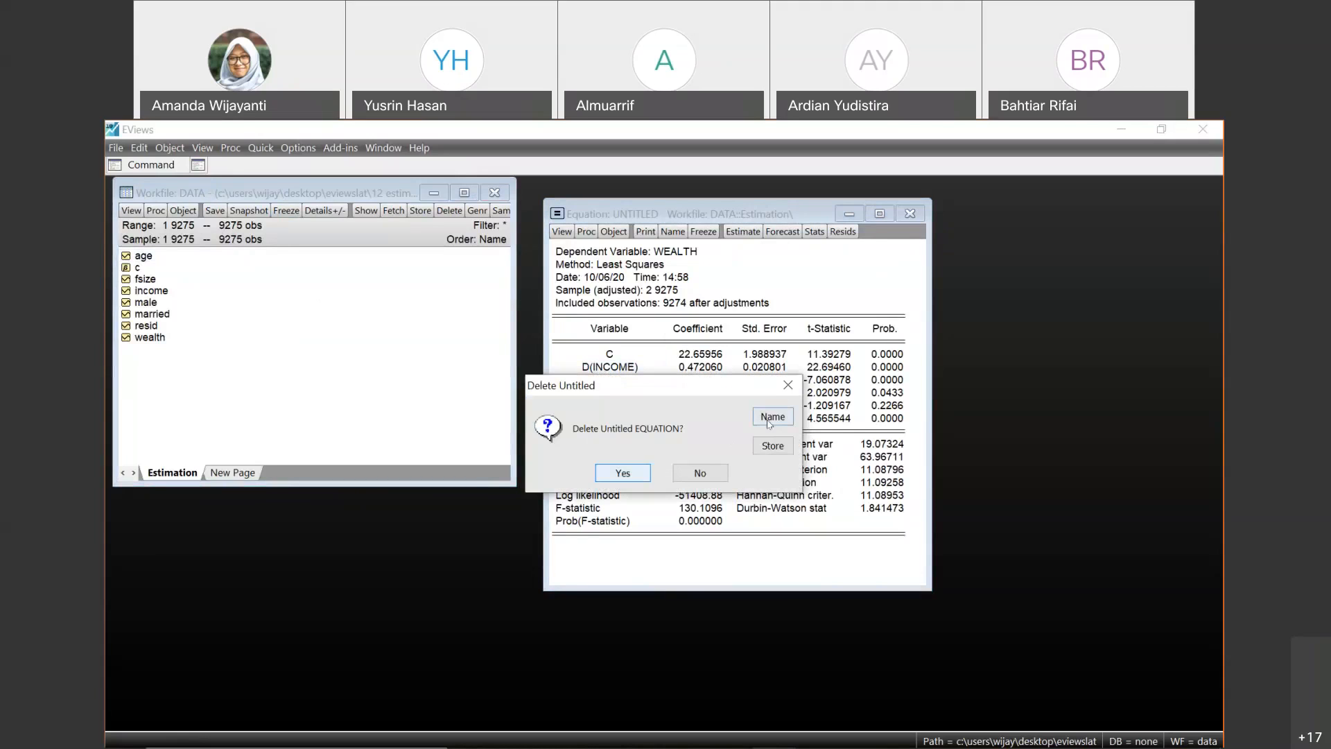
left_click(771, 418)
left_click(690, 457)
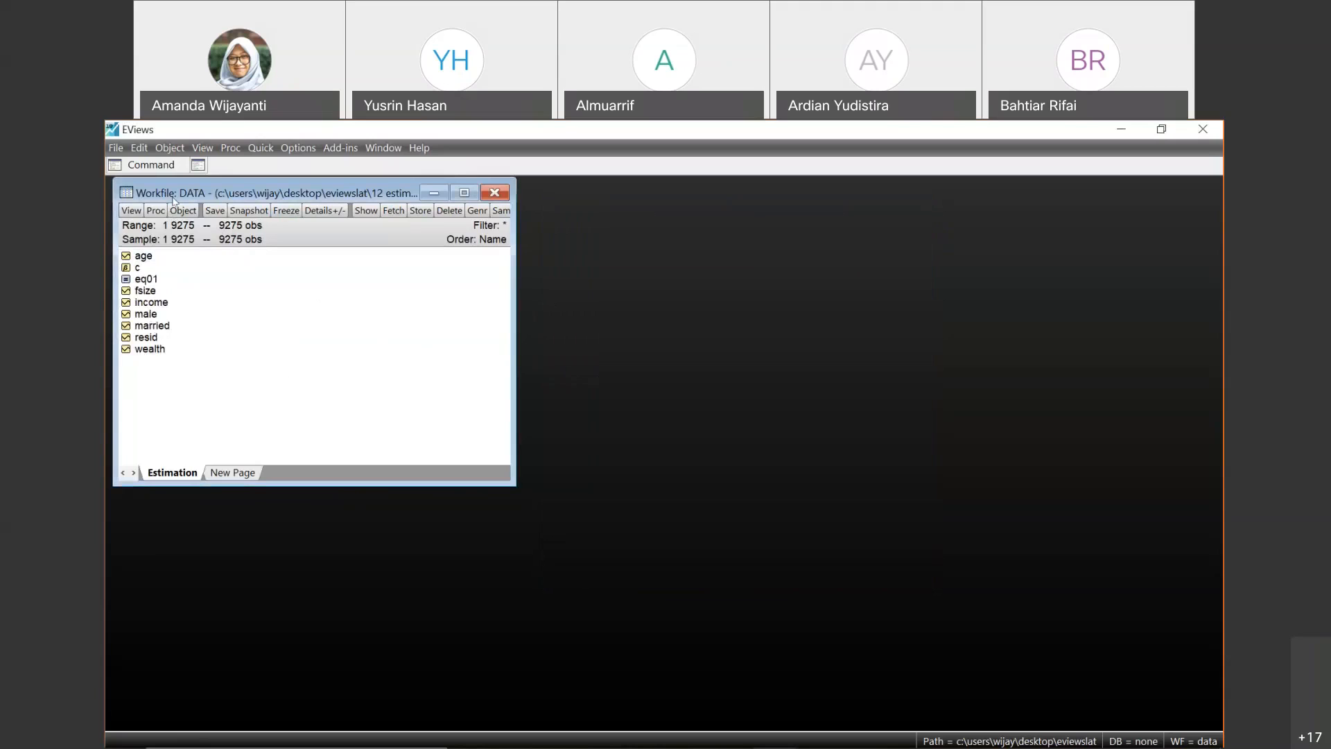
- Open eq01 from the workfile to check its stored output, close it, and open it again
double_click(146, 279)
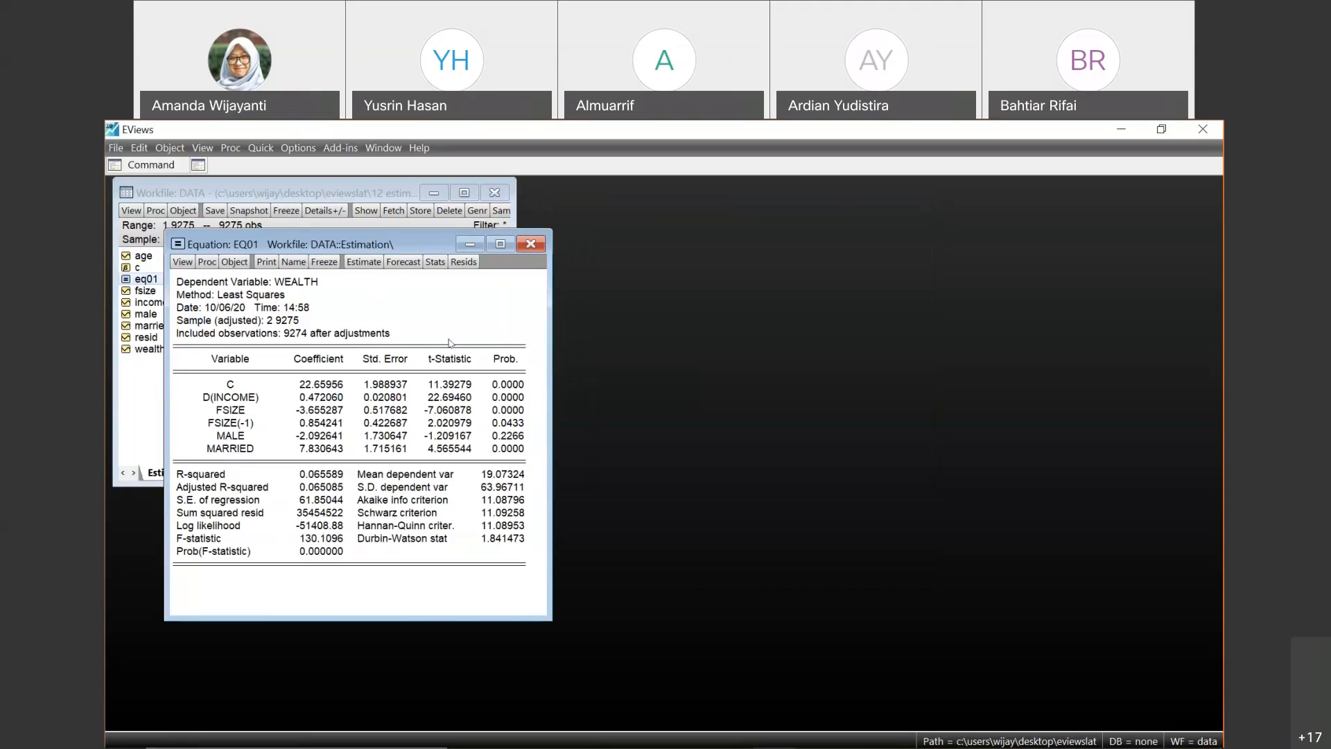
left_click(531, 244)
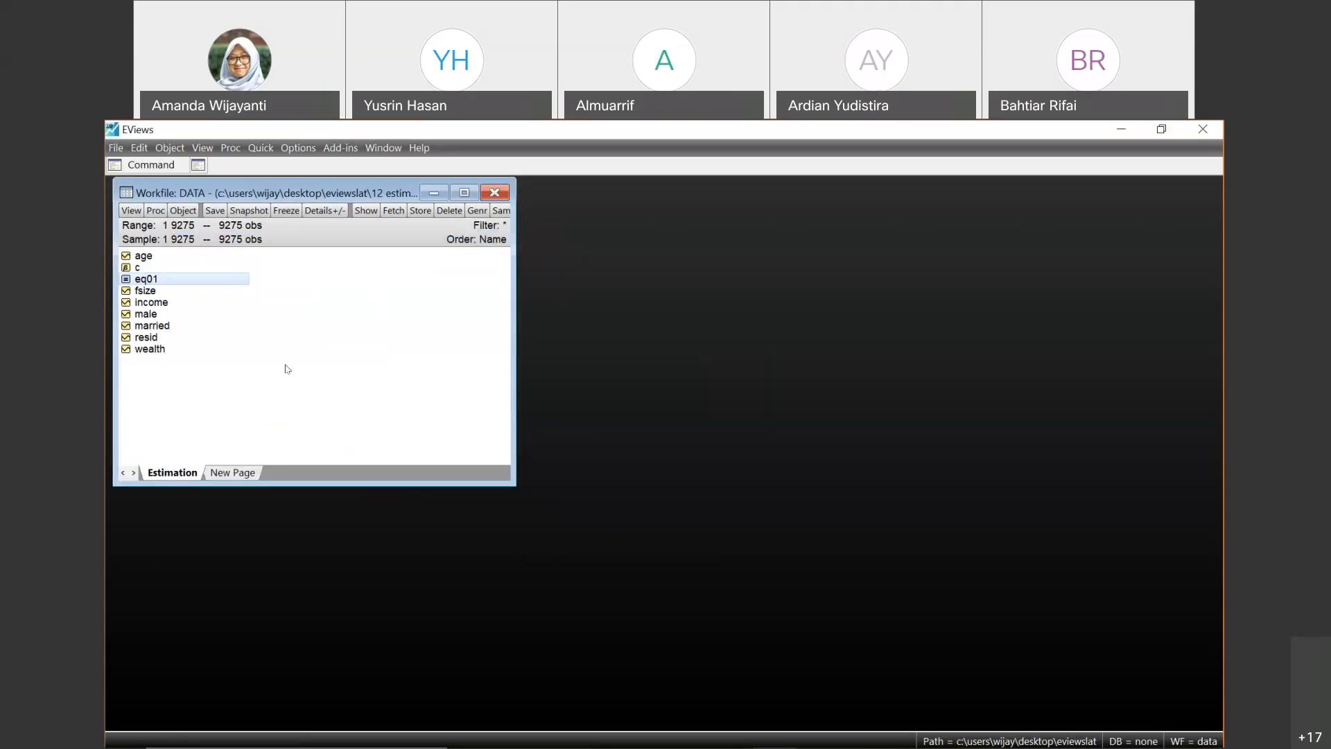
double_click(175, 279)
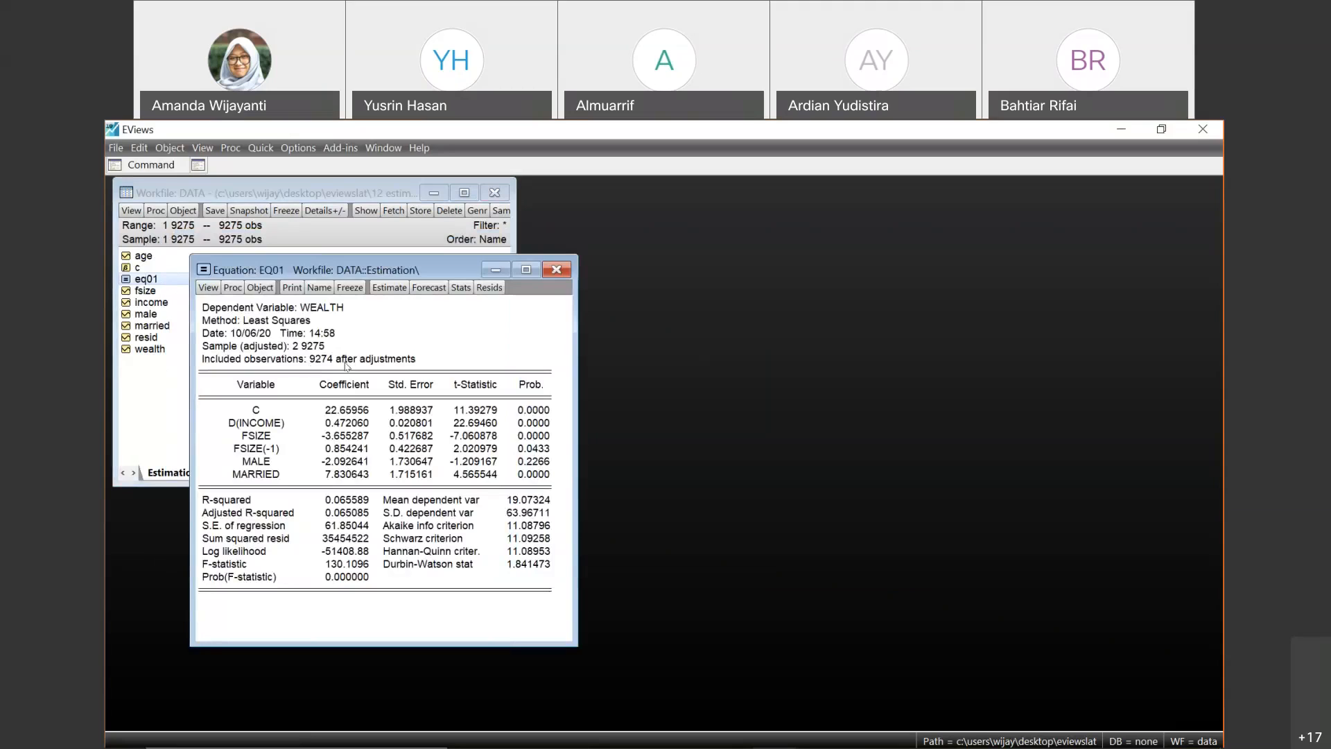
- Examine the R-squared and Adjusted R-squared values in the eq01 output
left_click(884, 150)
key("alt+Tab")
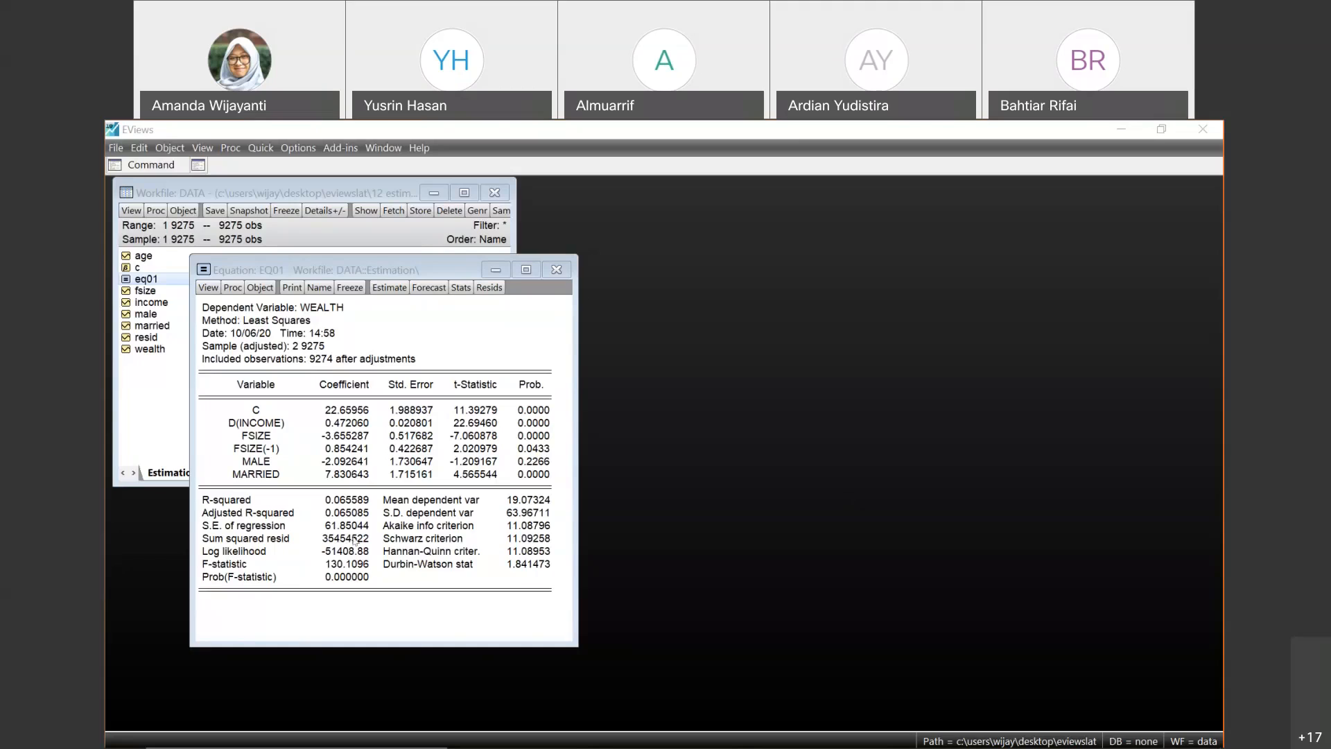
left_click(358, 500)
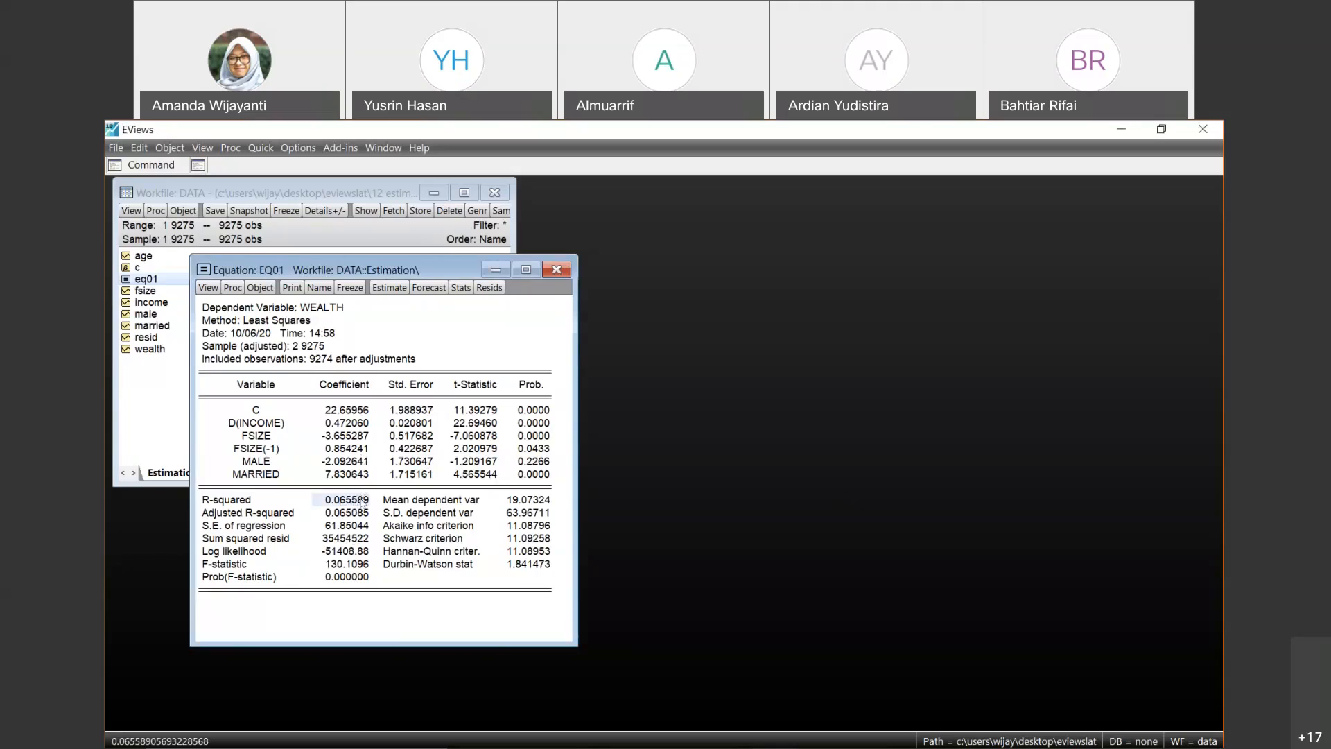
left_click(349, 512)
left_click(349, 499)
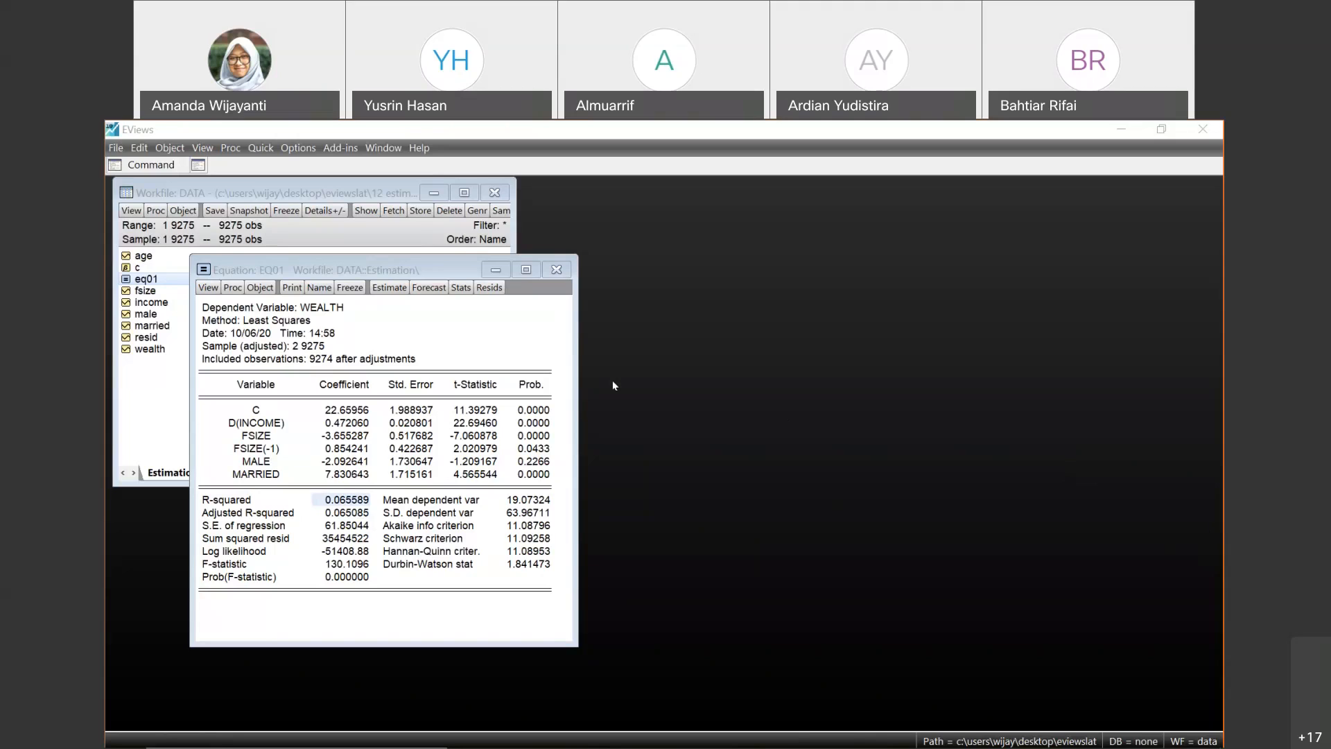
- Simplify the eq01 specification to wealth c income and re-estimate it with least squares
left_click(401, 291)
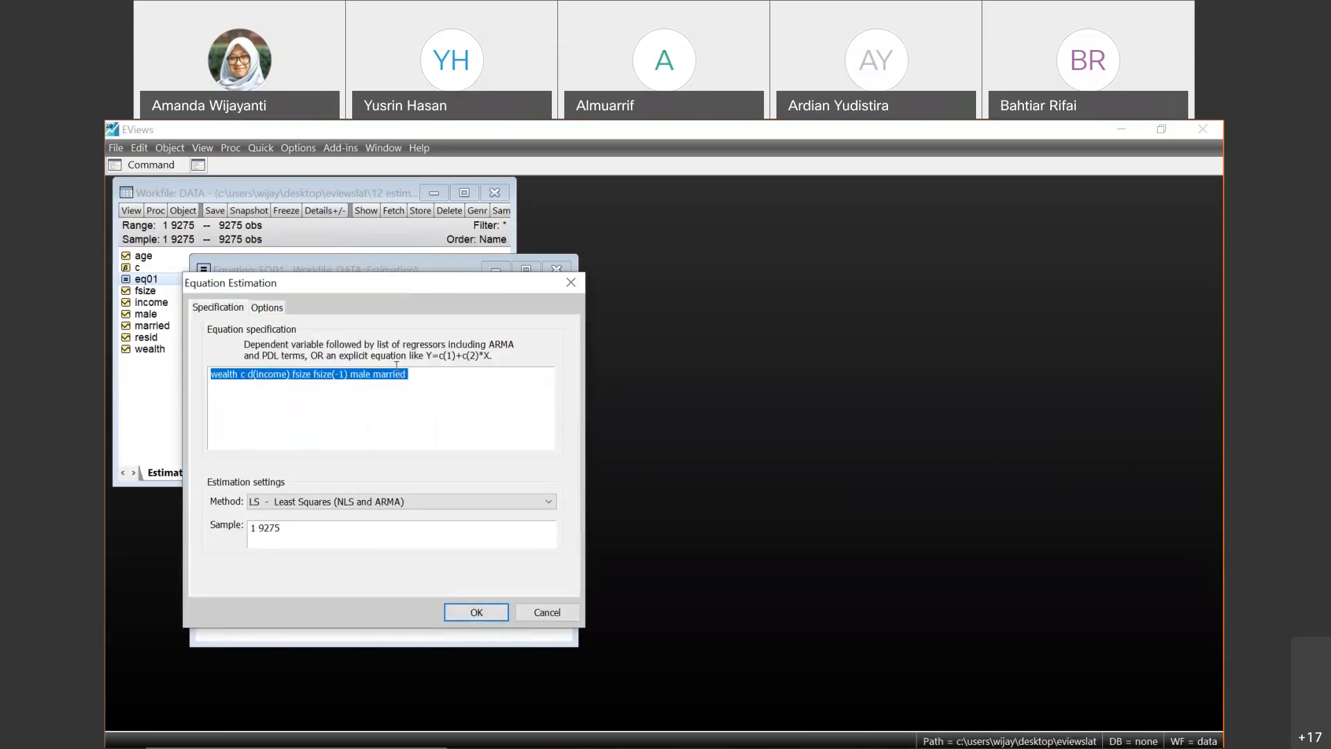
left_click(402, 374)
left_click(257, 375)
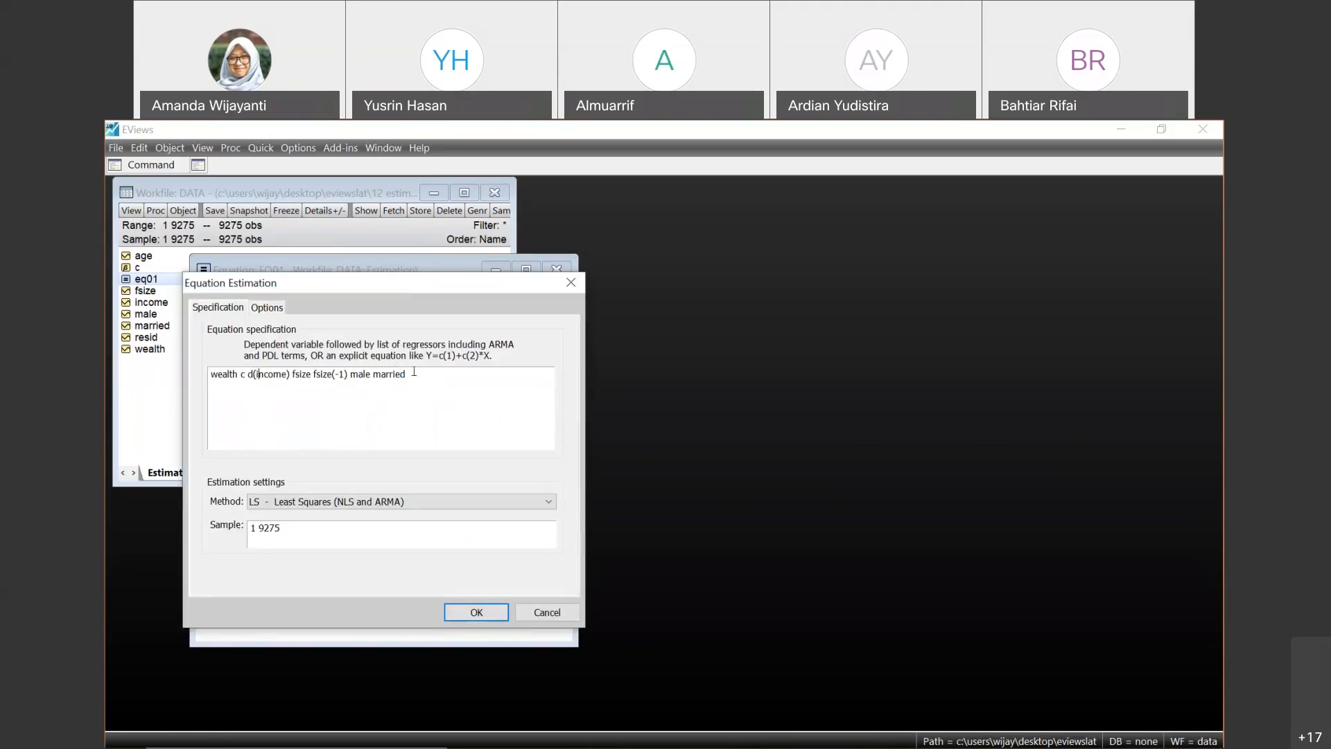
key("BackSpace")
key("BackSpace")
key("BackSpace")
key("BackSpace")
key("BackSpace")
key("BackSpace")
key("BackSpace")
key("BackSpace")
key("BackSpace")
key("BackSpace")
key("BackSpace")
key("BackSpace")
key("BackSpace")
key("BackSpace")
key("BackSpace")
key("BackSpace")
key("BackSpace")
key("BackSpace")
key("BackSpace")
key("BackSpace")
key("BackSpace")
key("BackSpace")
key("BackSpace")
key("BackSpace")
key("BackSpace")
key("BackSpace")
key("BackSpace")
key("BackSpace")
key("BackSpace")
key("BackSpace")
key("BackSpace")
key("BackSpace")
key("BackSpace")
key("BackSpace")
key("BackSpace")
key("BackSpace")
key("BackSpace")
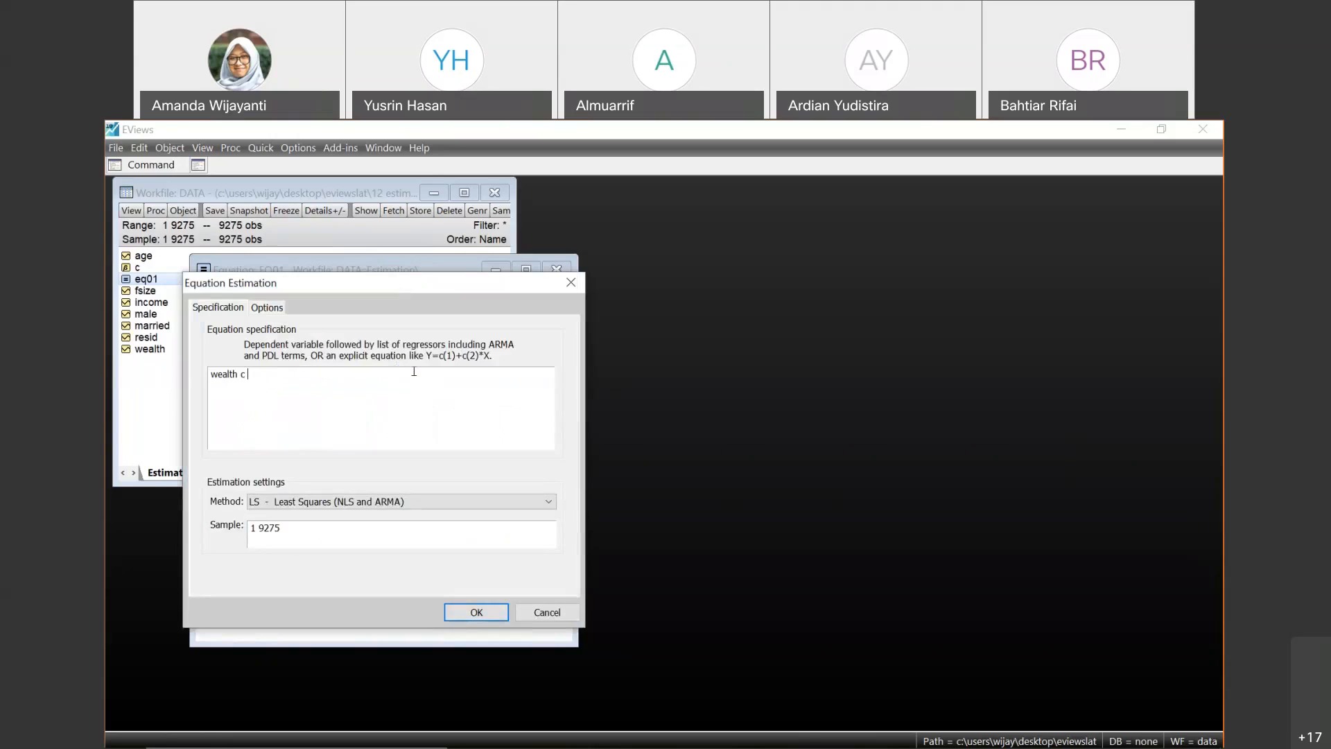
type("ico")
key("BackSpace")
key("BackSpace")
type("ncome")
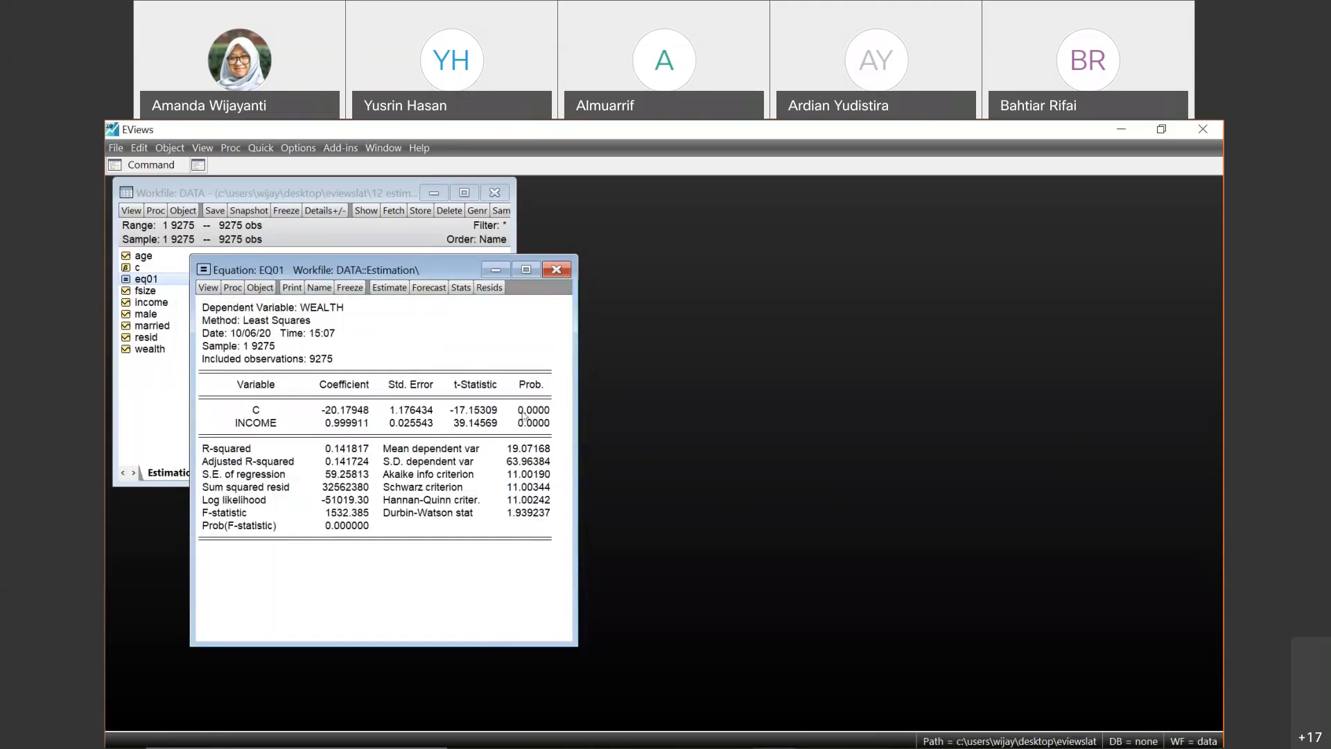
- Examine the standard error and Prob. of C, the R-squared, and the INCOME row in the eq01 output
left_click(436, 414)
left_click(510, 415)
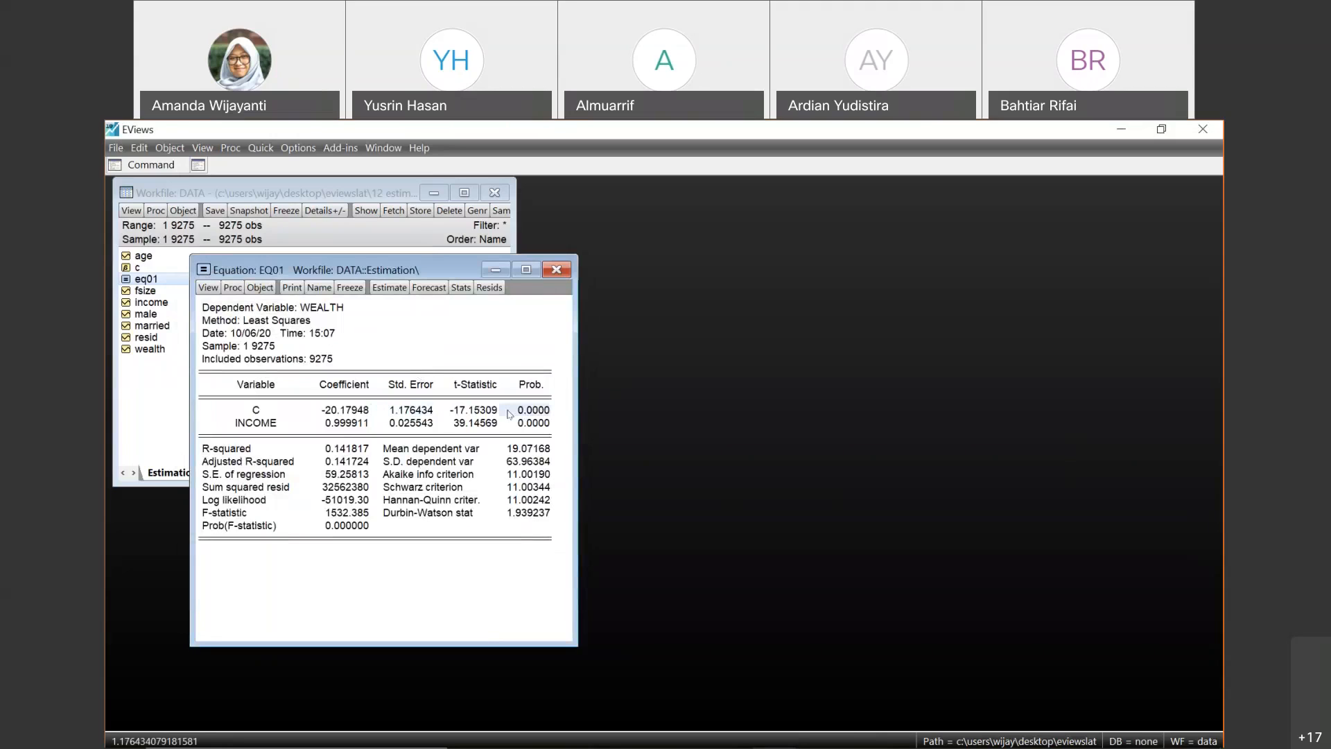
left_click(332, 452)
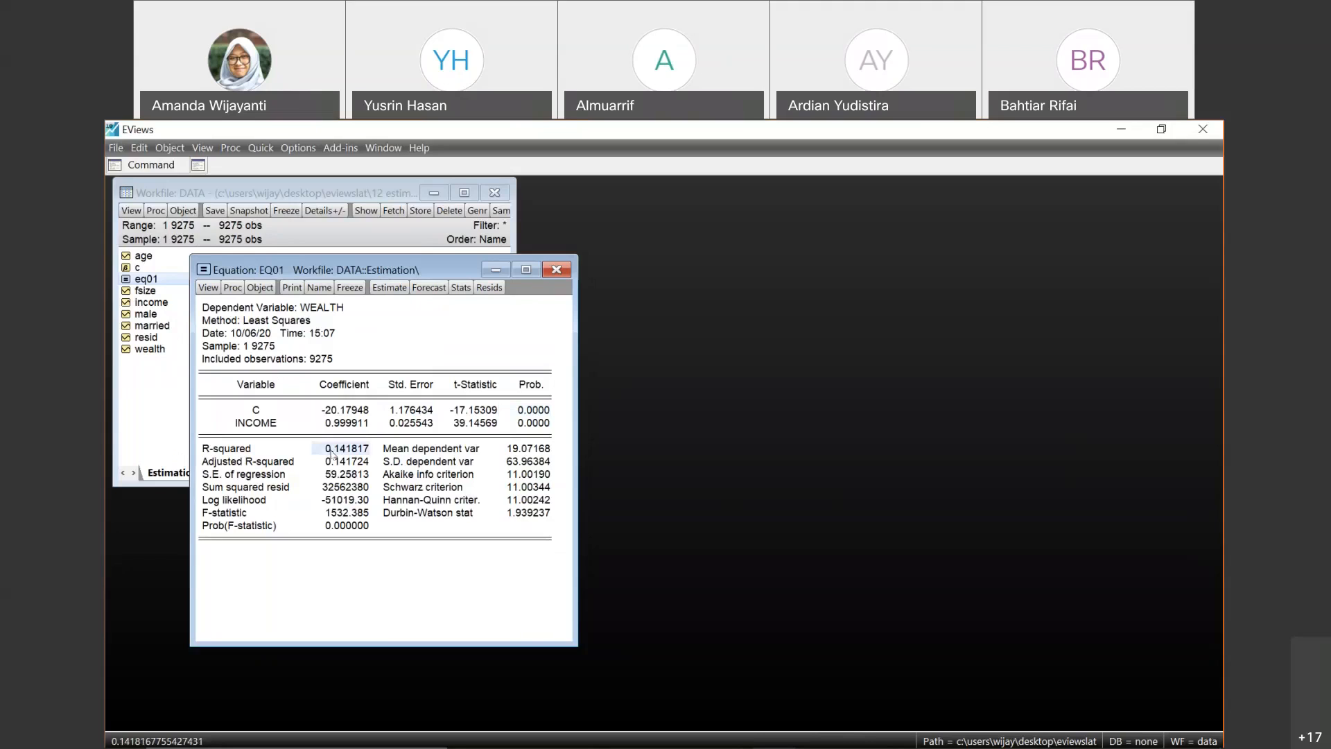
left_click(246, 424)
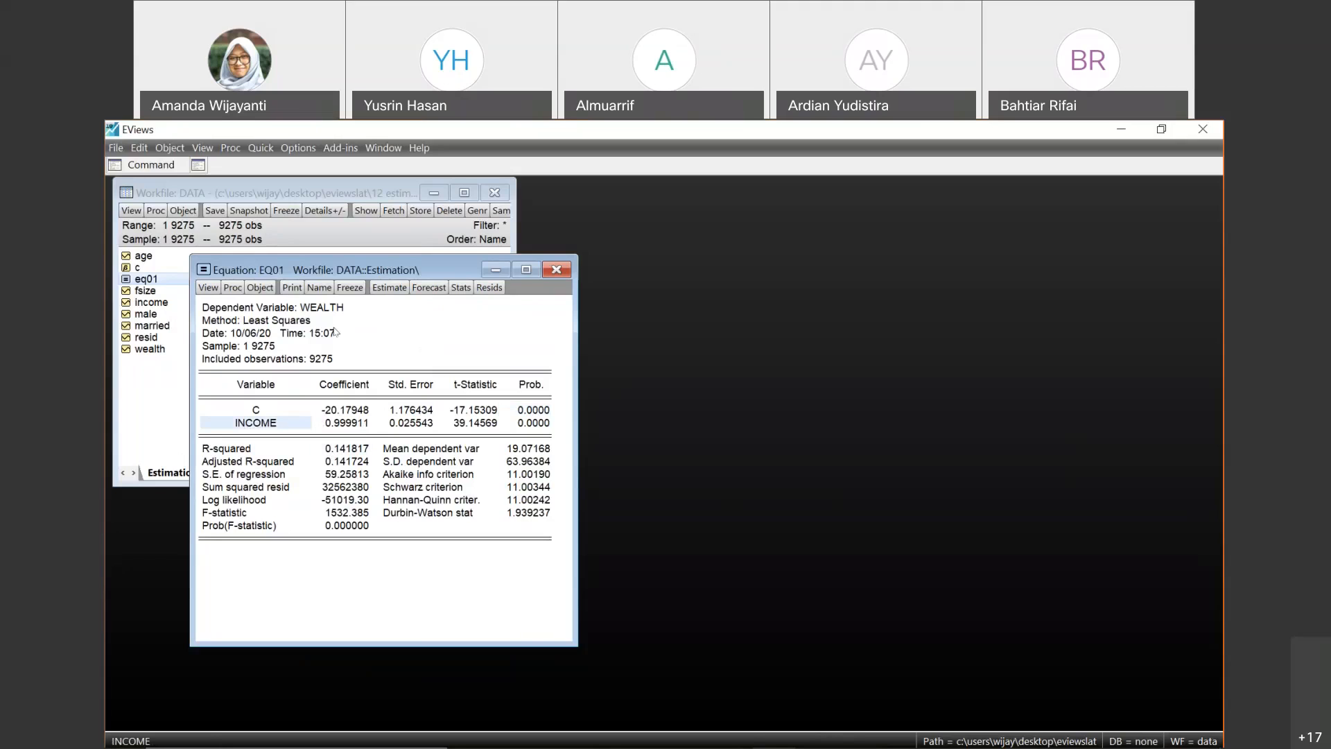
- Re-estimate eq01 by least squares with the specification wealth c income male married fsize
left_click(389, 287)
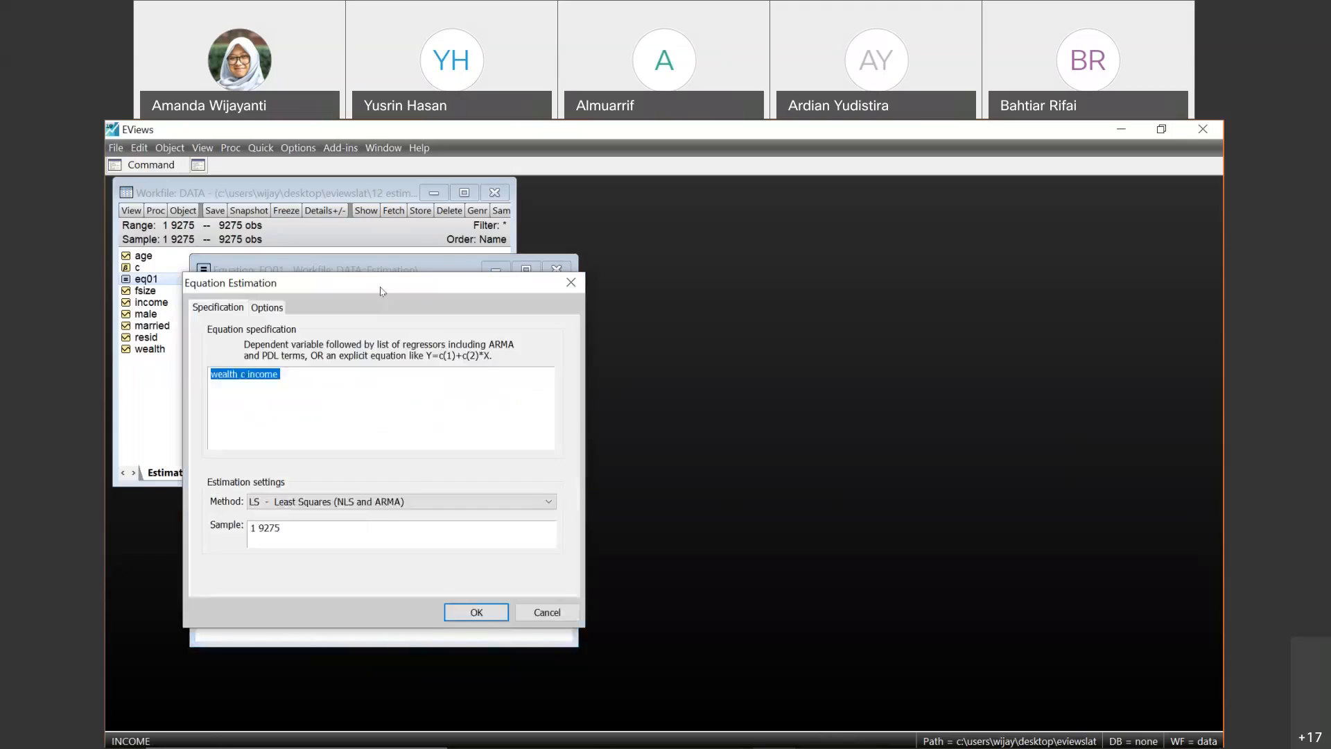
left_click(340, 376)
type("male marriedfz")
key("BackSpace")
key("BackSpace")
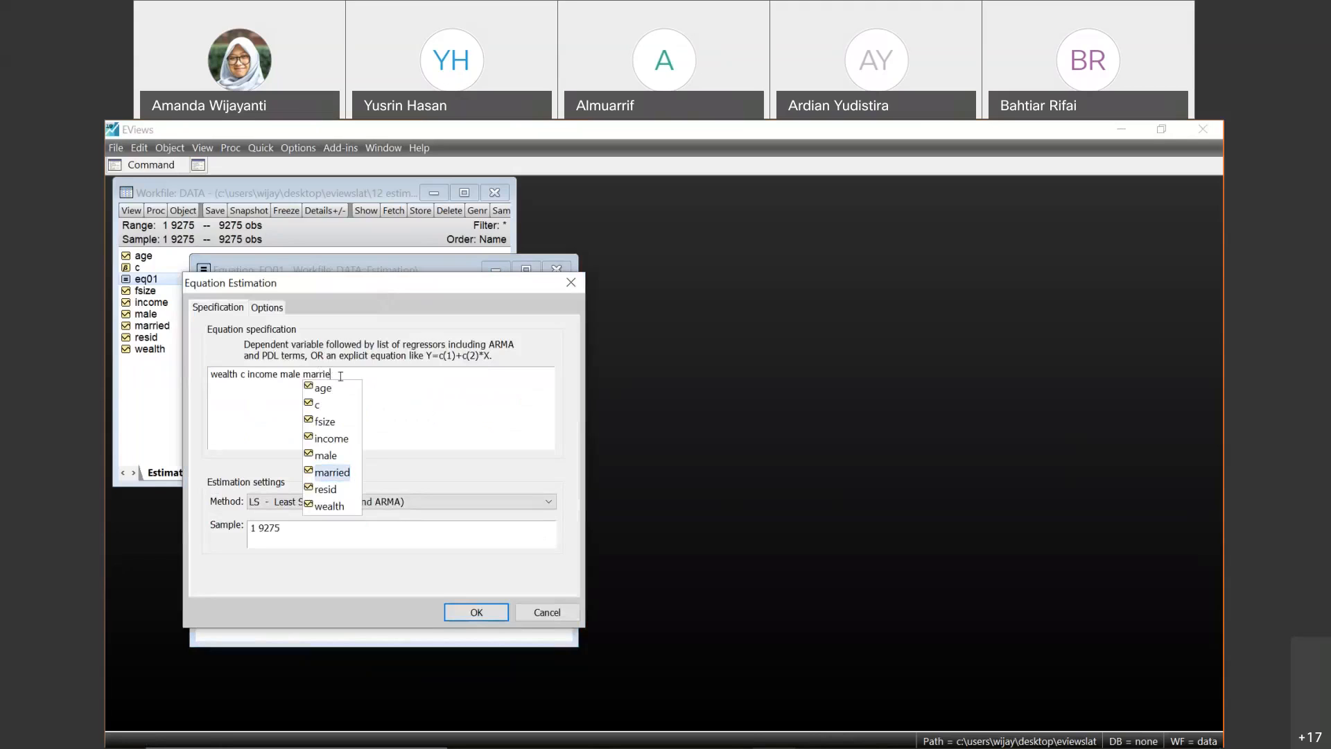
type("fzi")
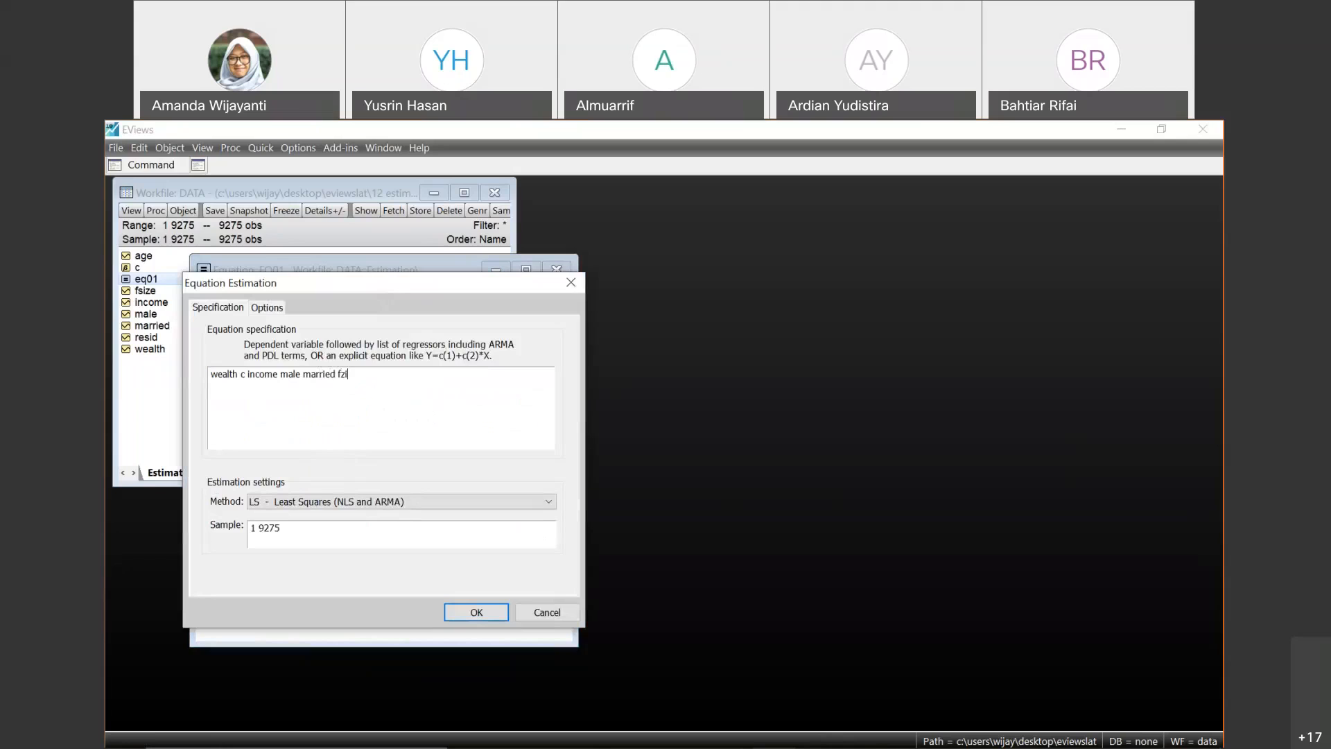
key("BackSpace")
key("BackSpace")
type("size")
left_click(475, 612)
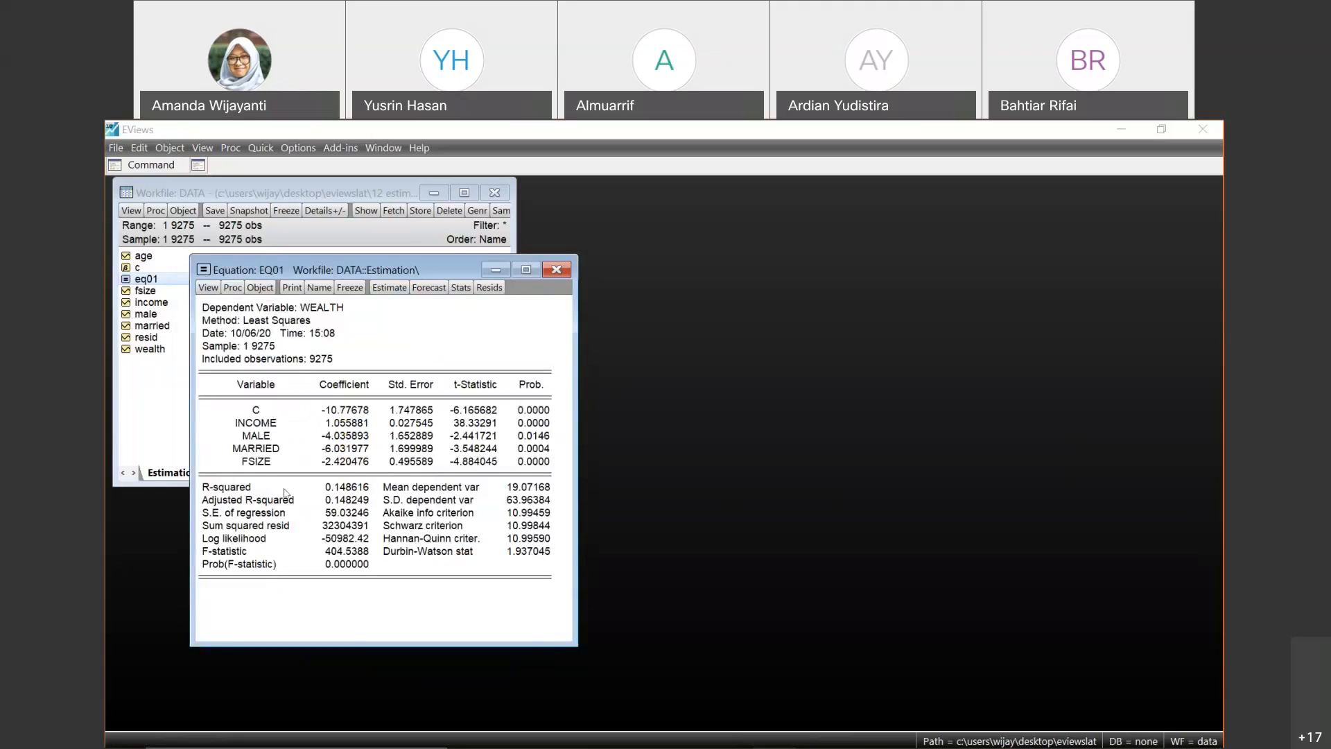
- Examine the R-squared, the Prob. values of C, INCOME and MALE, and MALE's t-statistic in the eq01 output
left_click(346, 489)
left_click(540, 425)
left_click(540, 436)
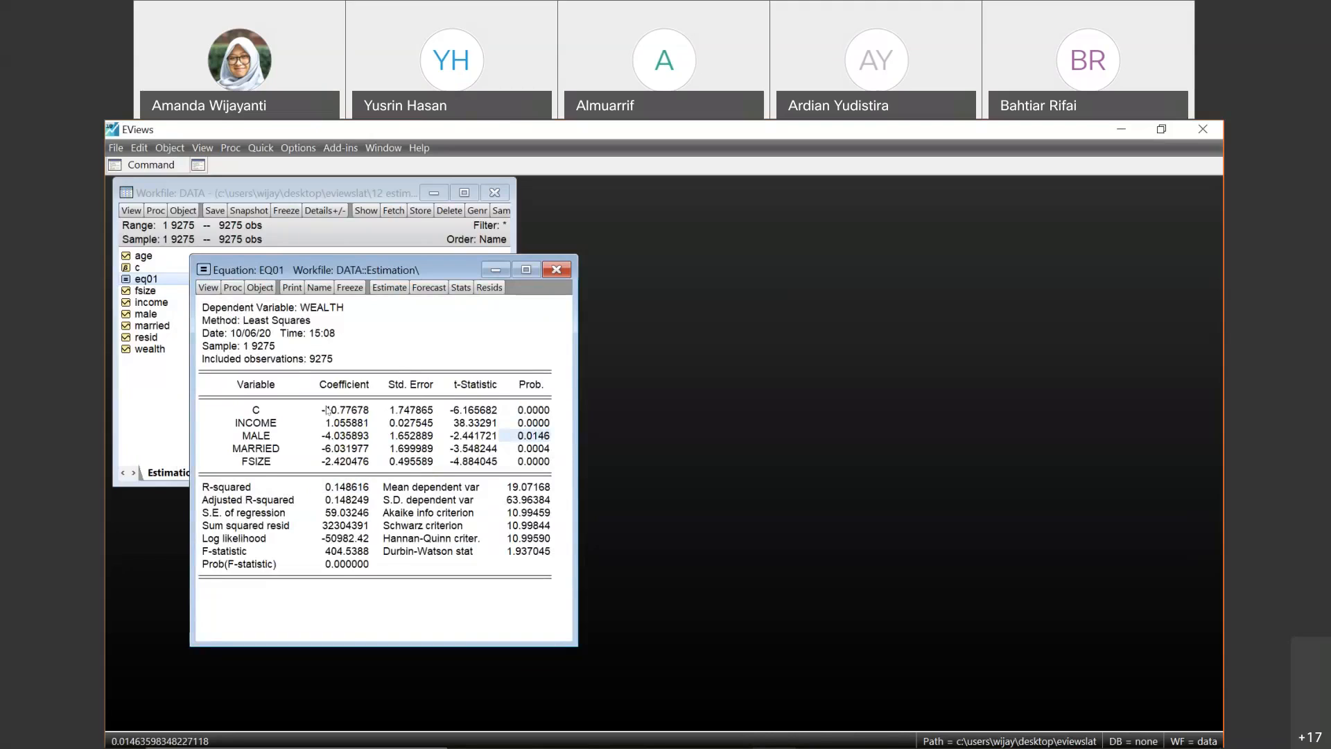
left_click(487, 436)
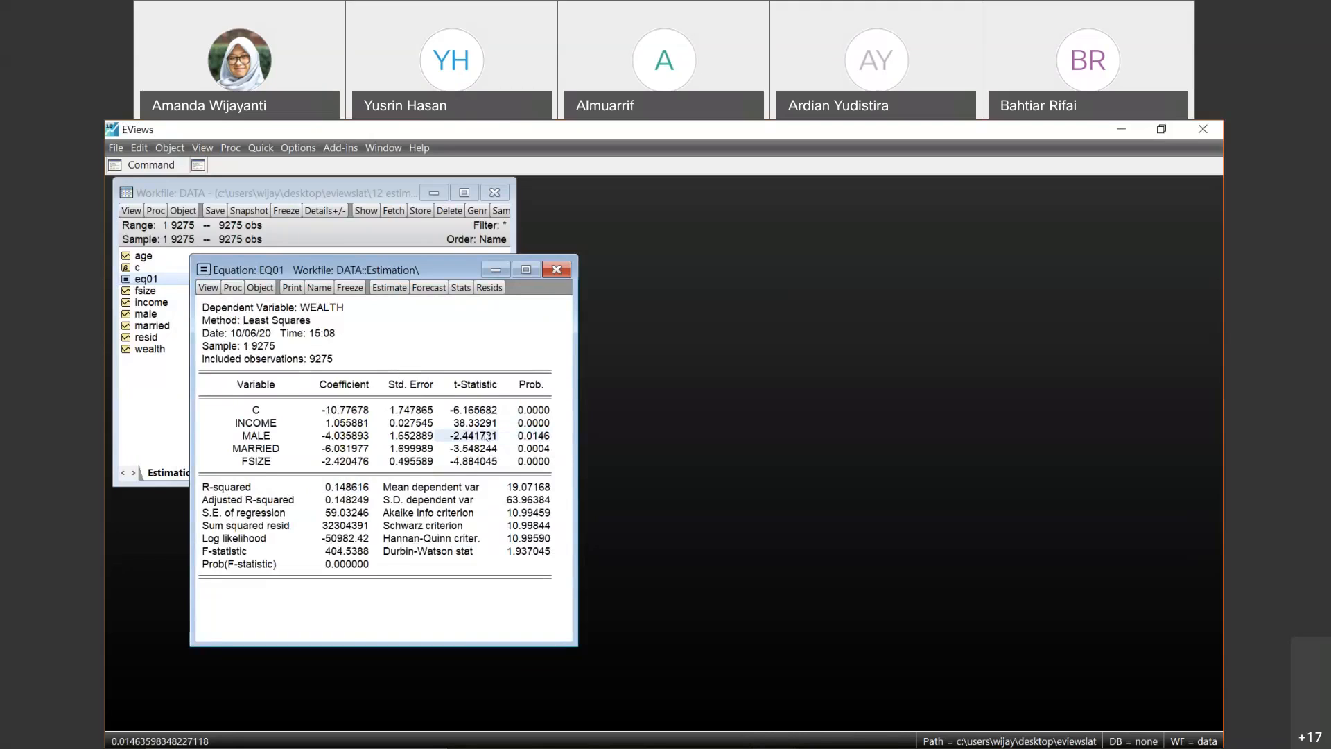
left_click(534, 419)
left_click(533, 410)
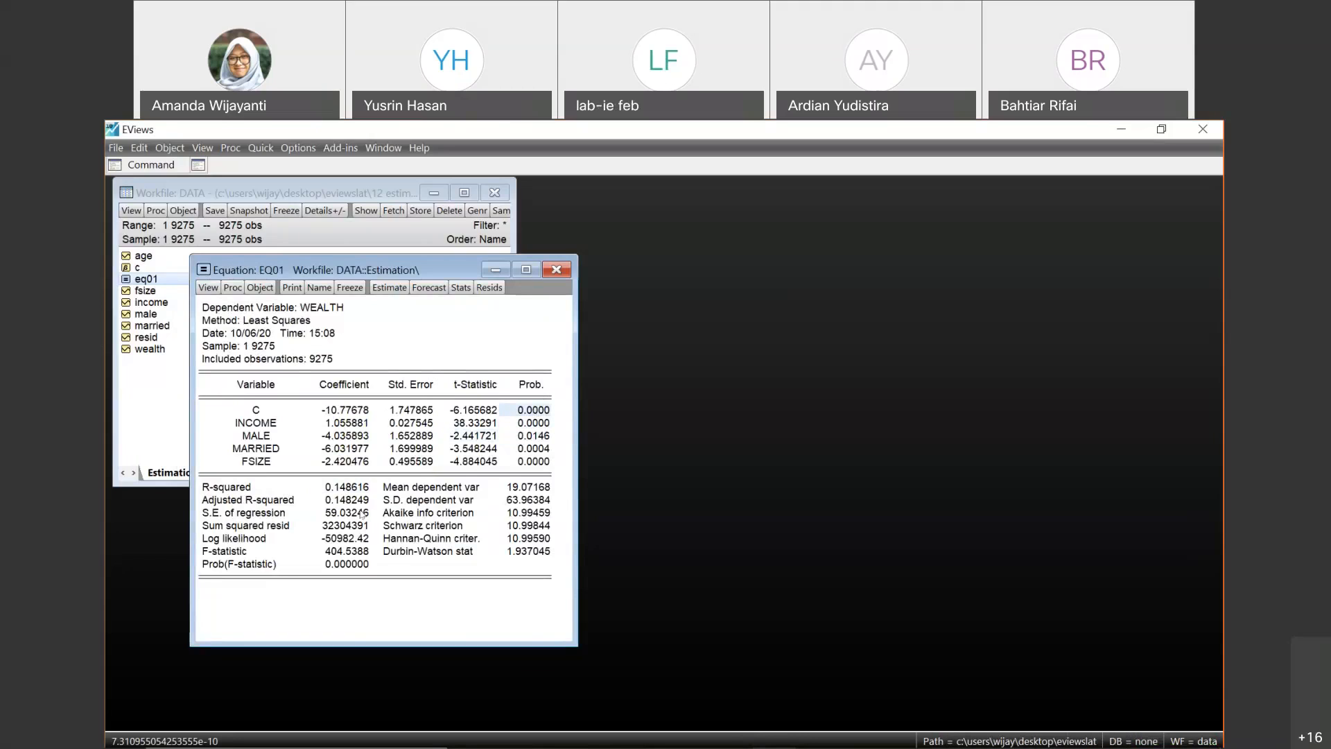
left_click(208, 287)
mouse_move(280, 419)
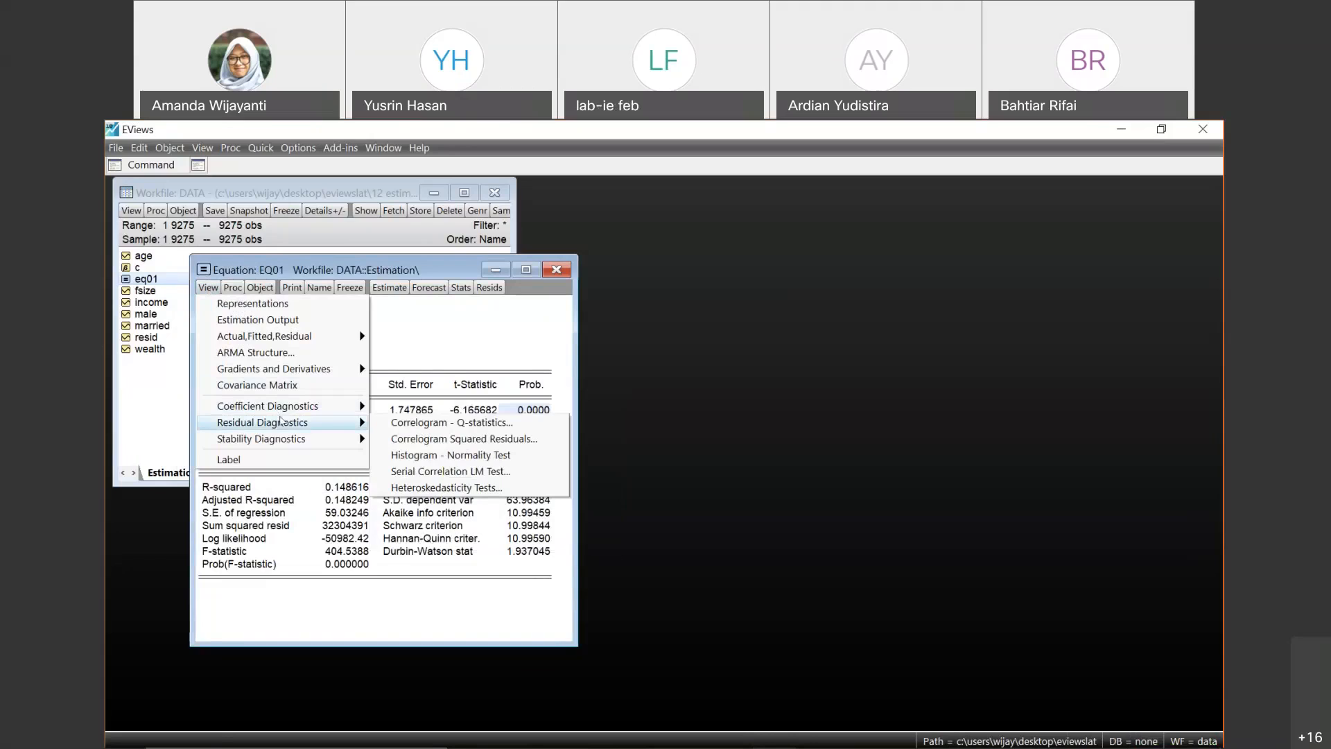
left_click(424, 333)
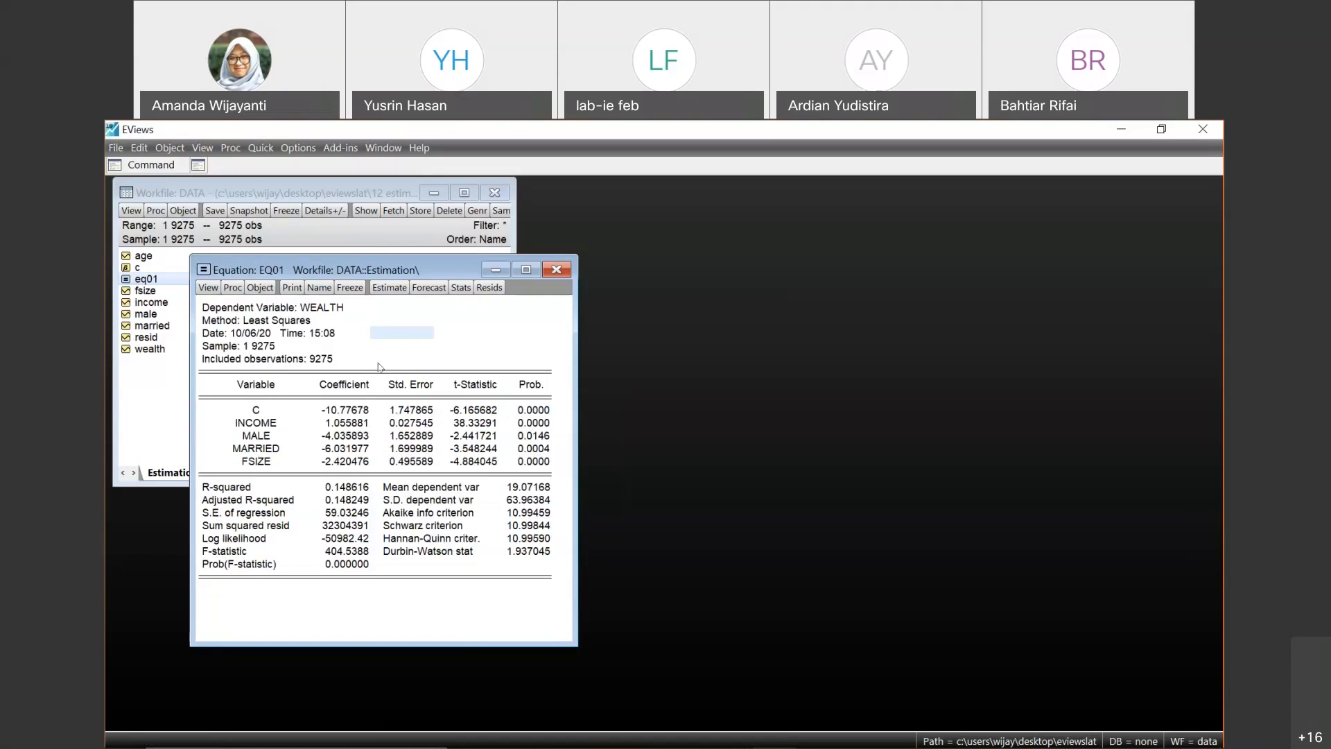
left_click(412, 371)
left_click(392, 397)
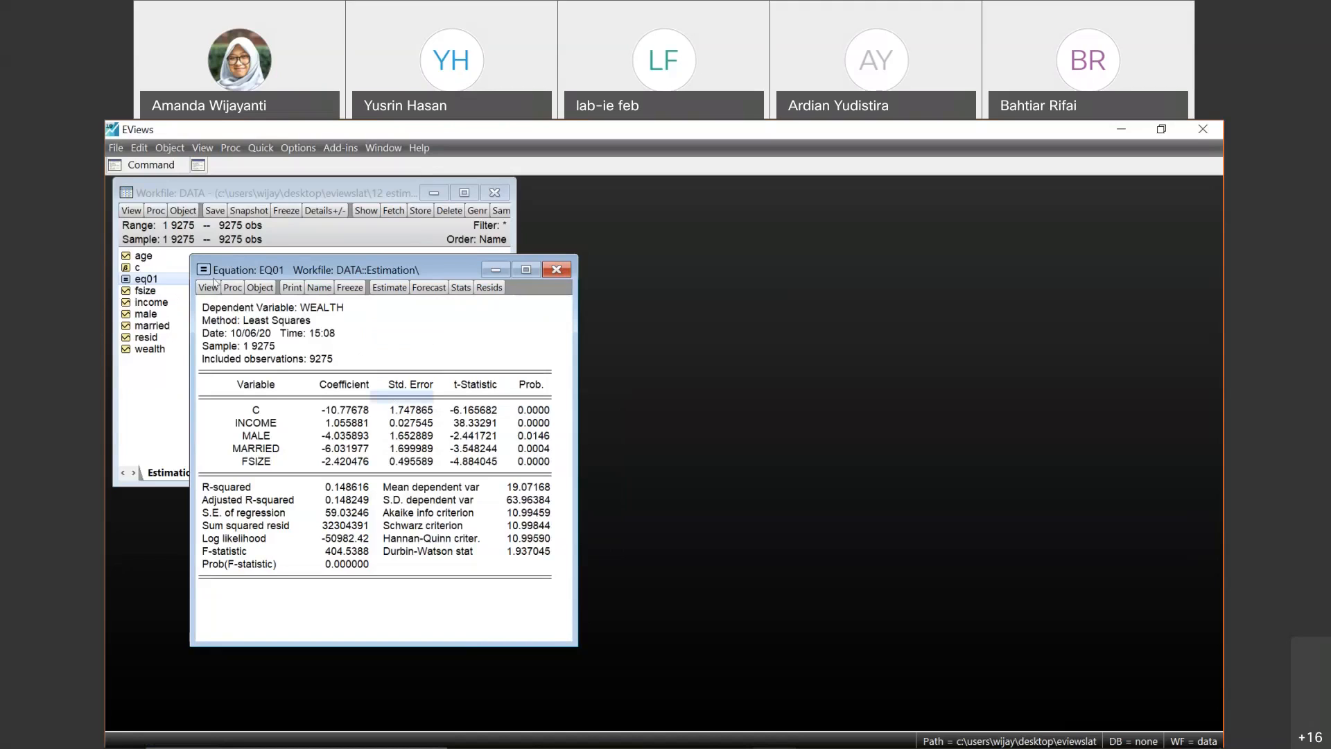
- Run a White heteroskedasticity test on the eq01 residuals with White cross terms included
left_click(208, 288)
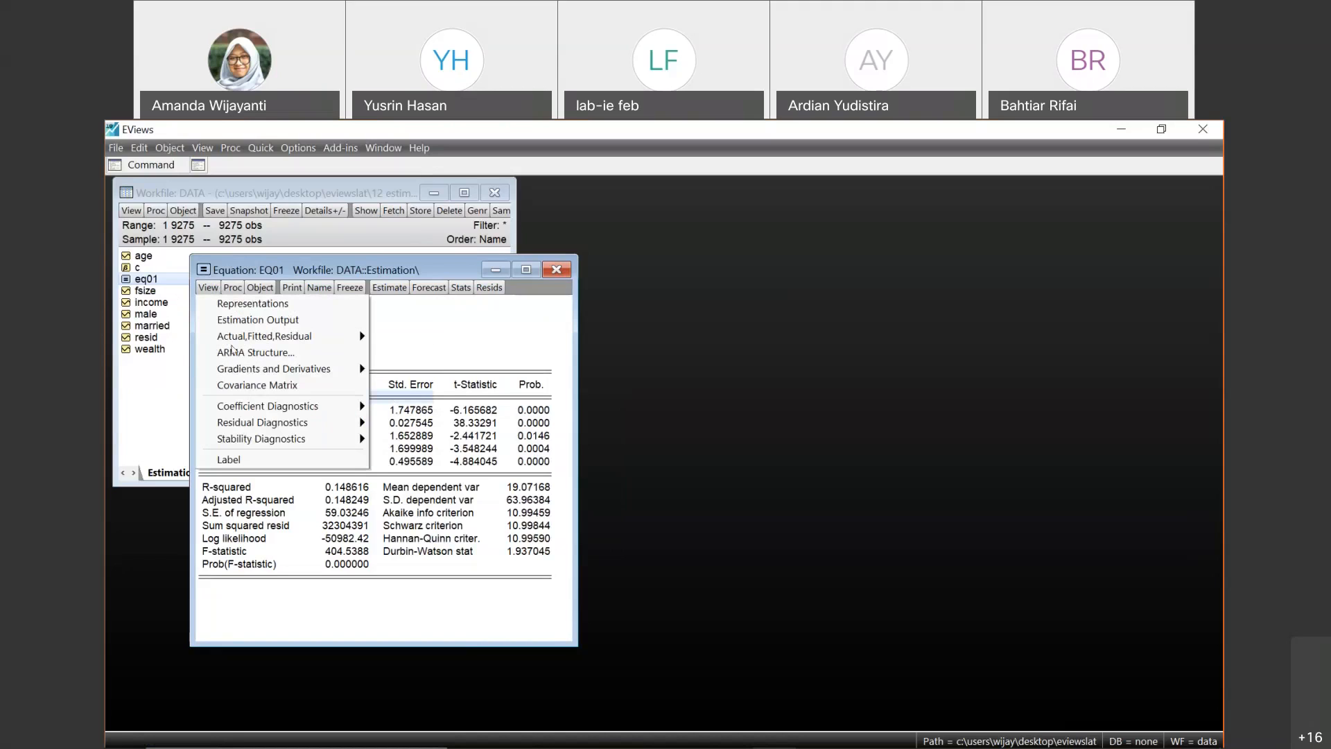
mouse_move(303, 413)
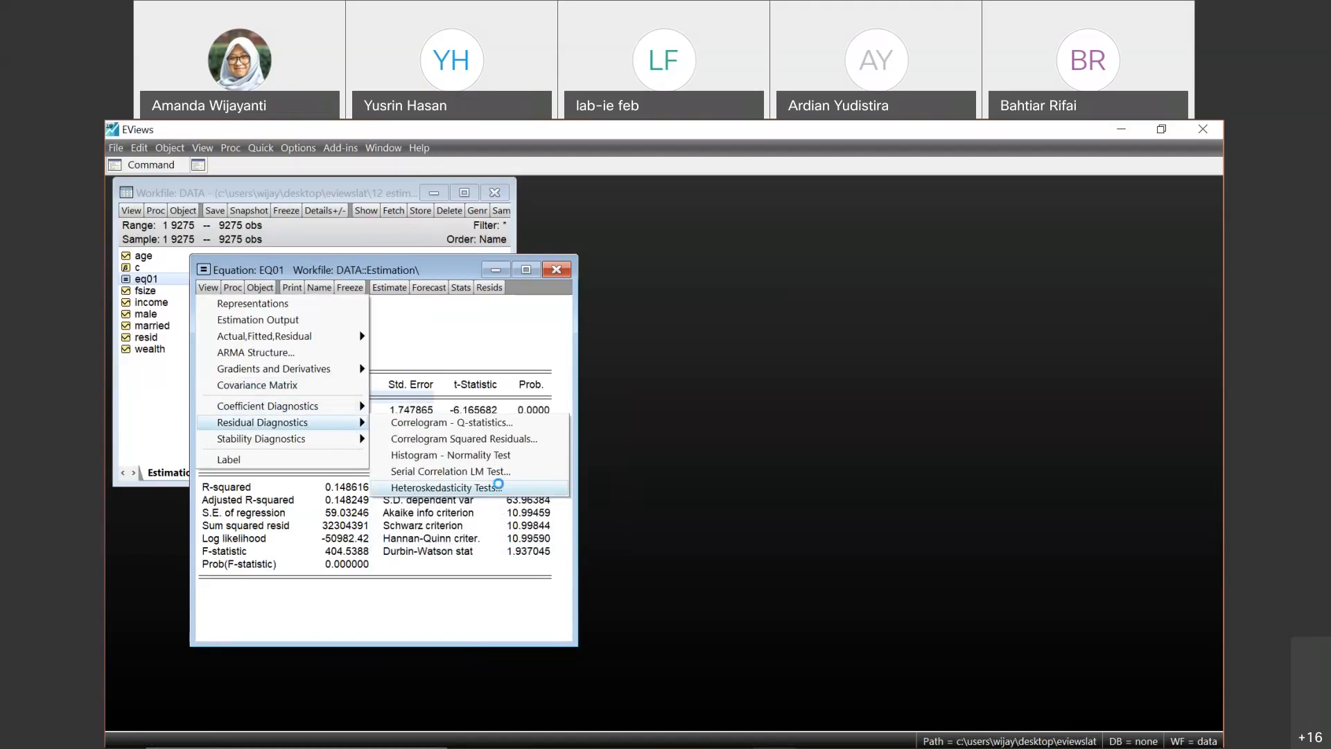
left_click(504, 489)
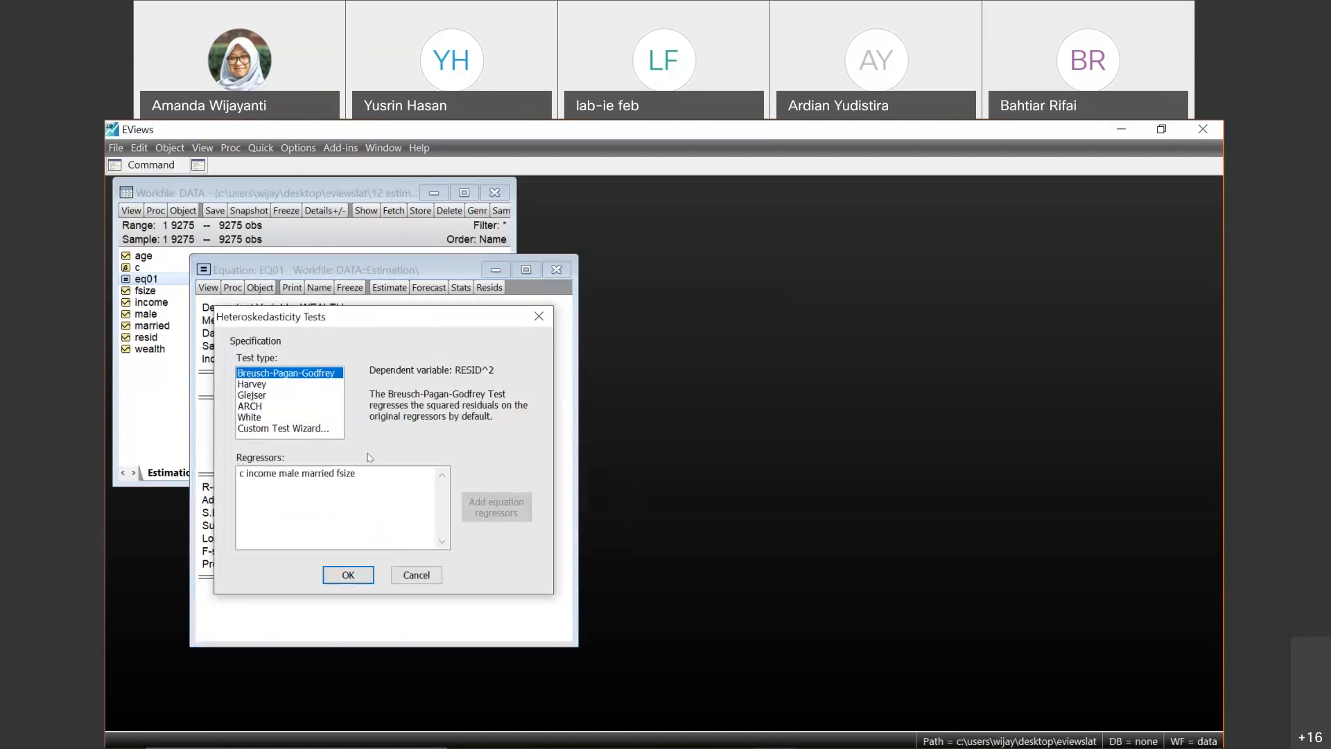
left_click(277, 417)
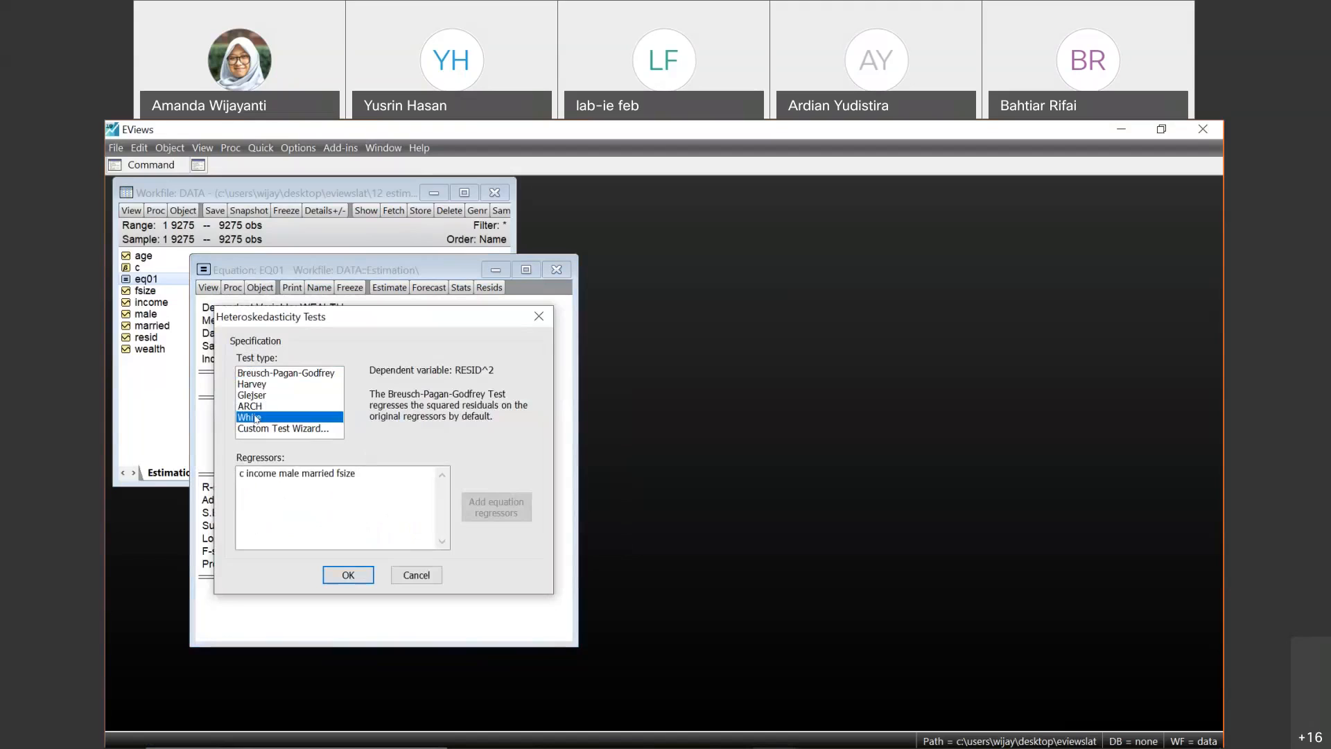
left_click(313, 374)
left_click(253, 396)
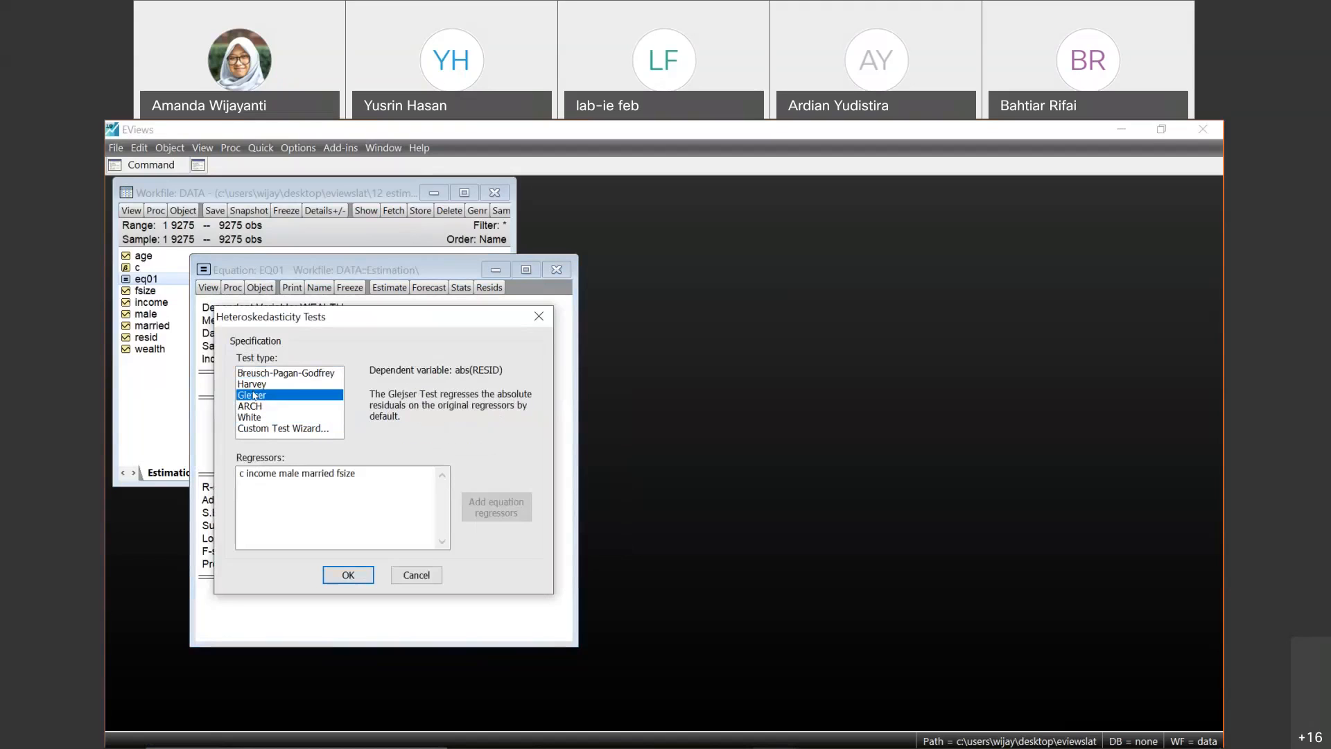
left_click(255, 417)
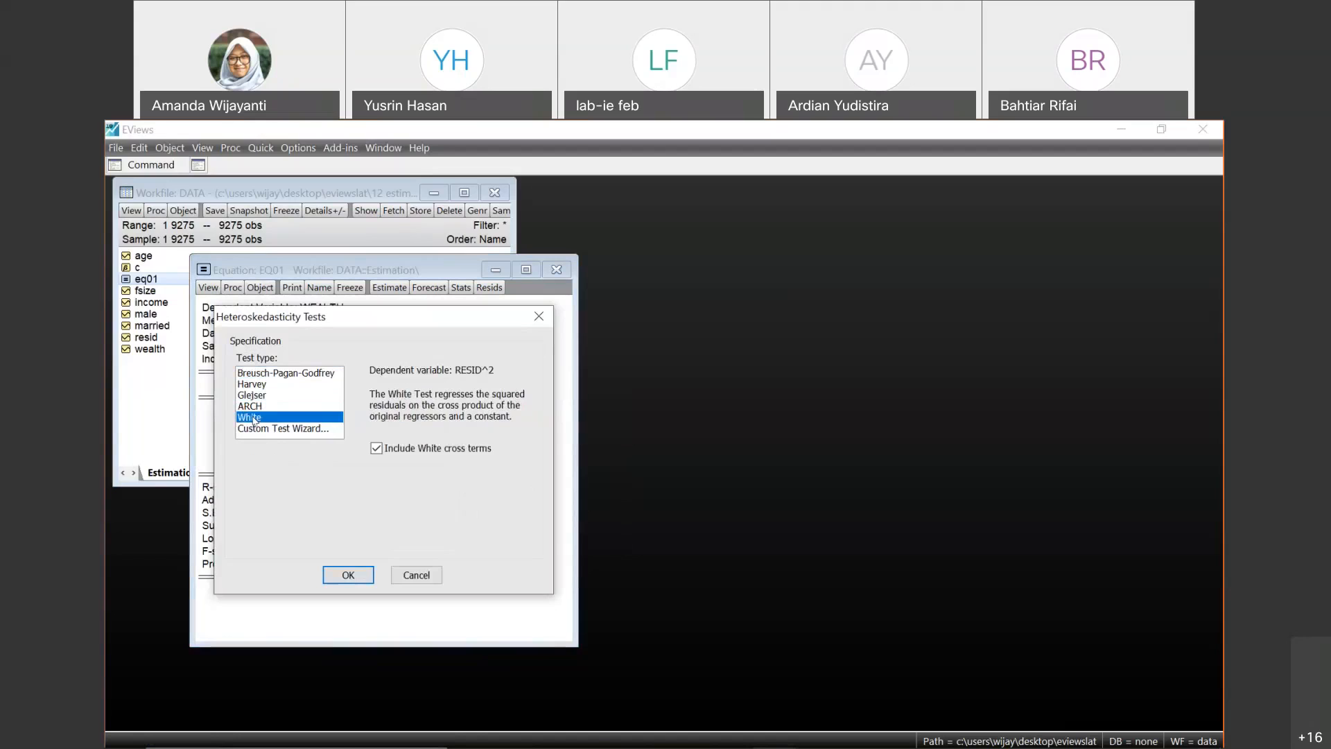
left_click(346, 576)
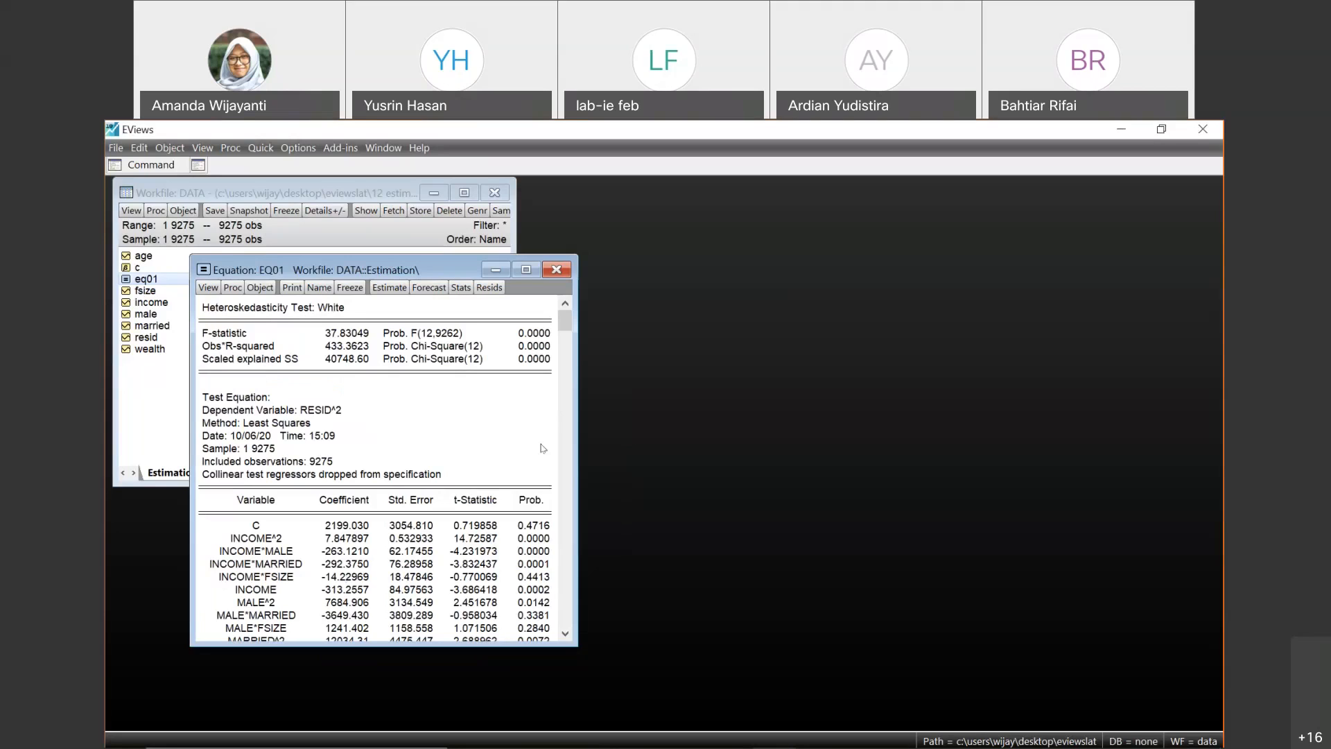
- Examine the probabilities of the F-statistic, Obs*R-squared and Scaled explained SS in the White test output
left_click(525, 337)
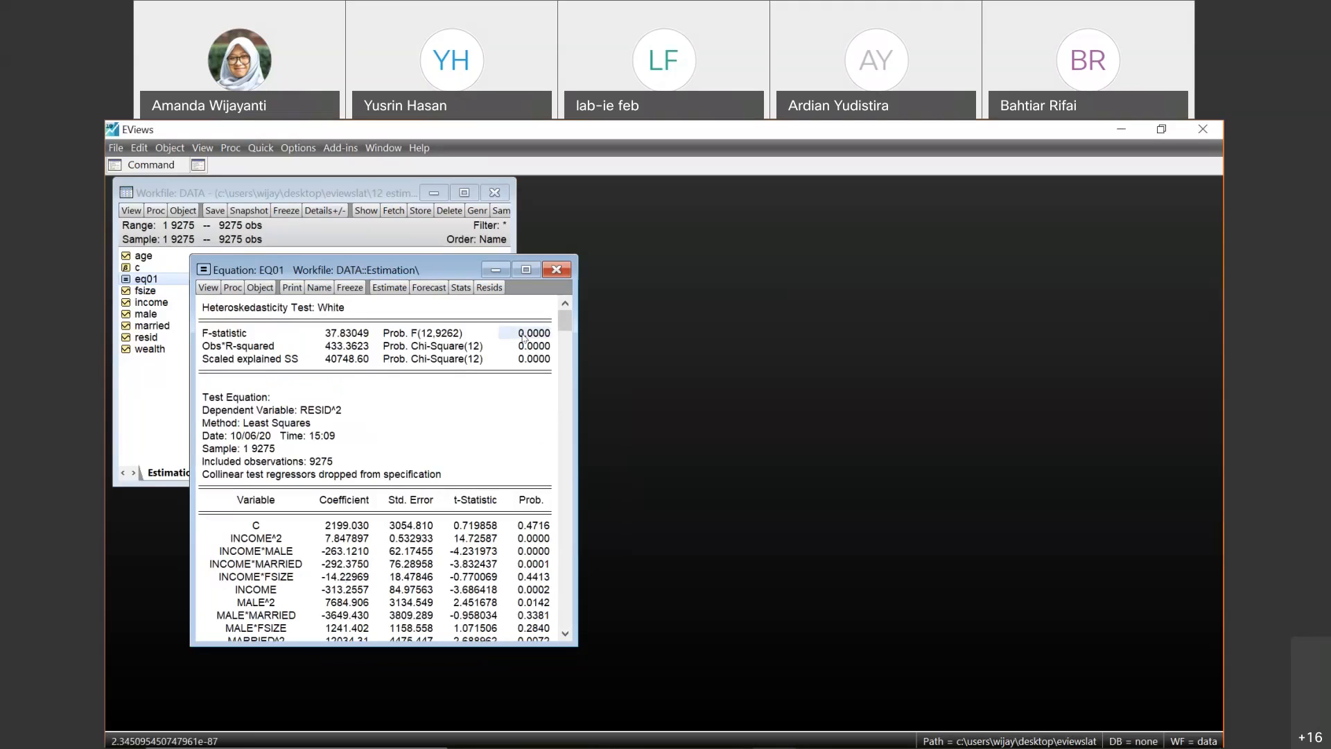
left_click(525, 348)
left_click(525, 360)
left_click(525, 338)
key("Down")
key("Down")
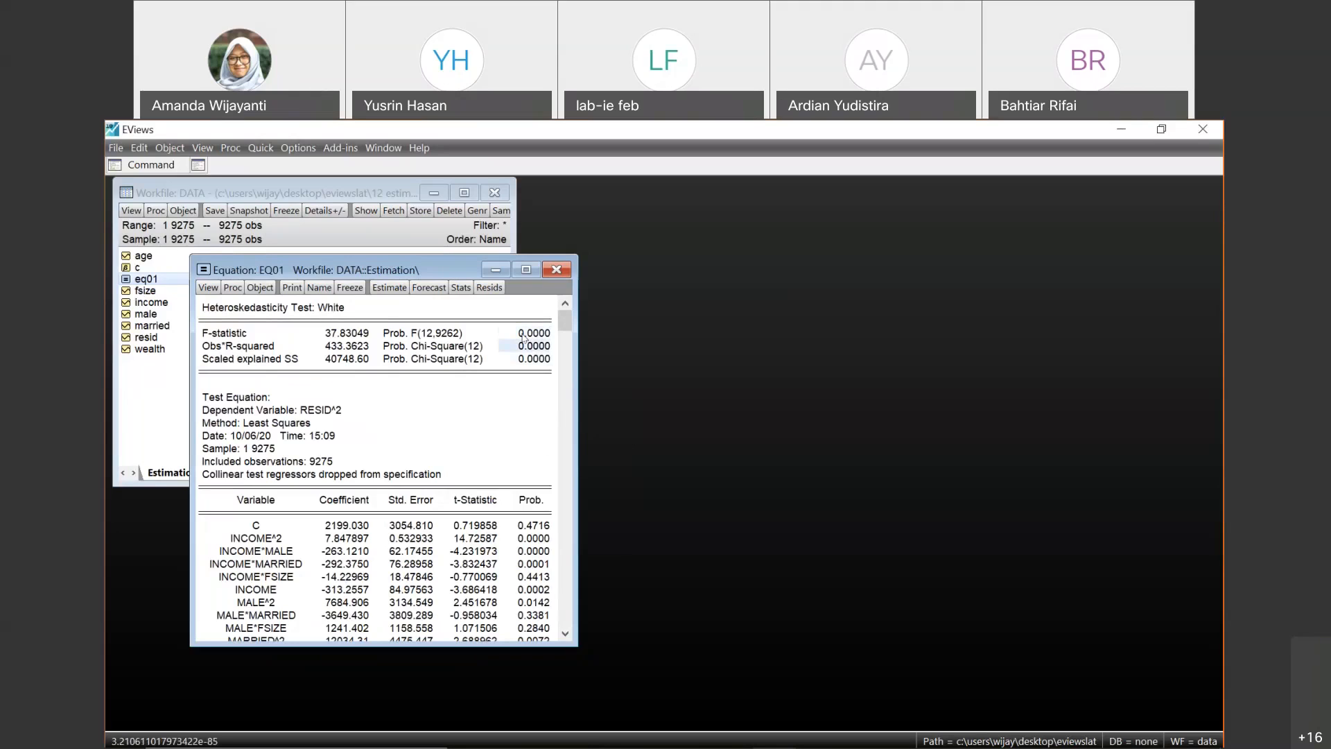
key("Up")
key("Up")
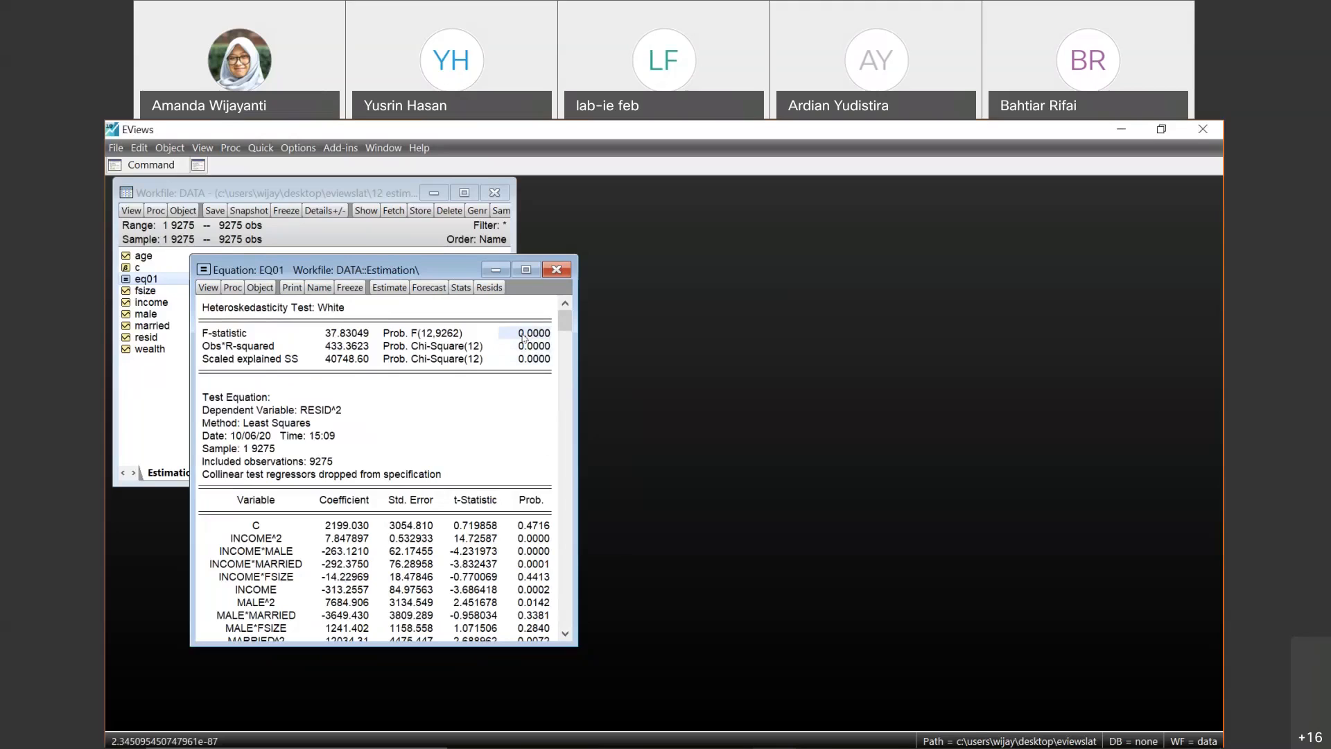
key("Down")
key("Down")
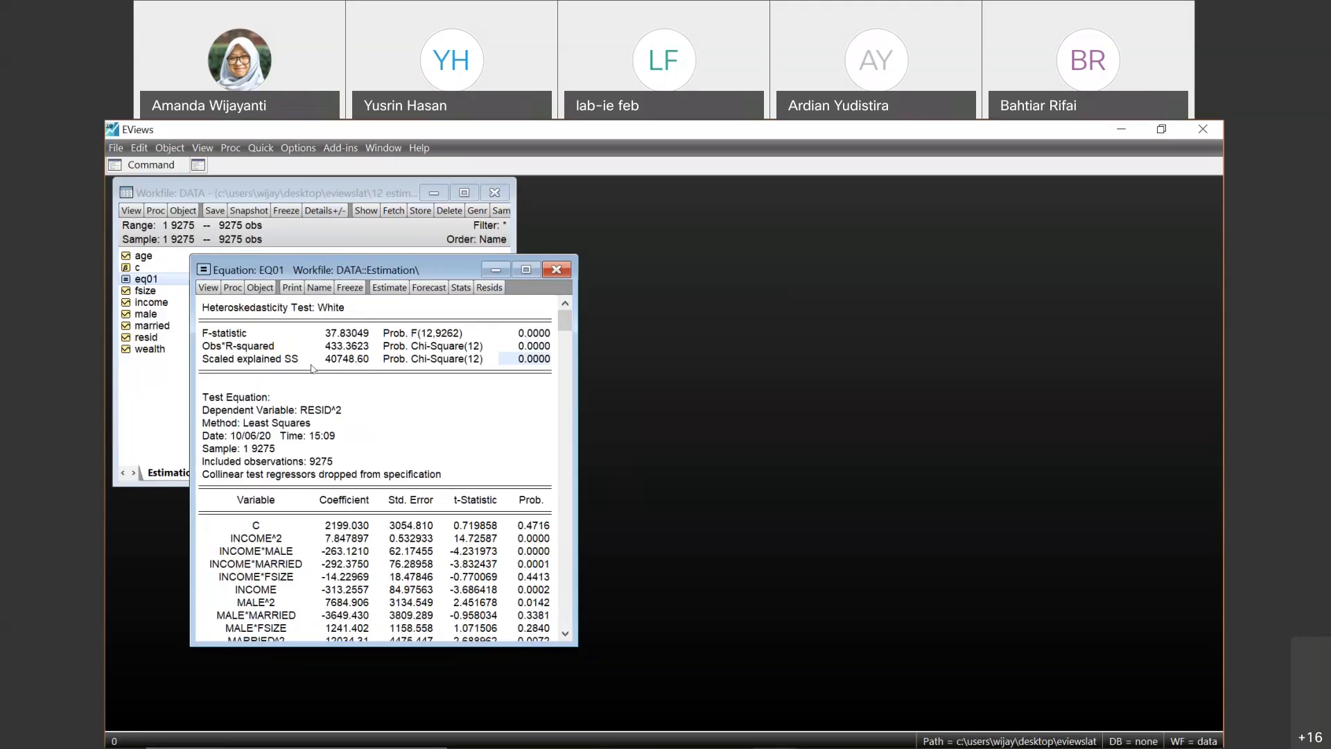
left_click(527, 345)
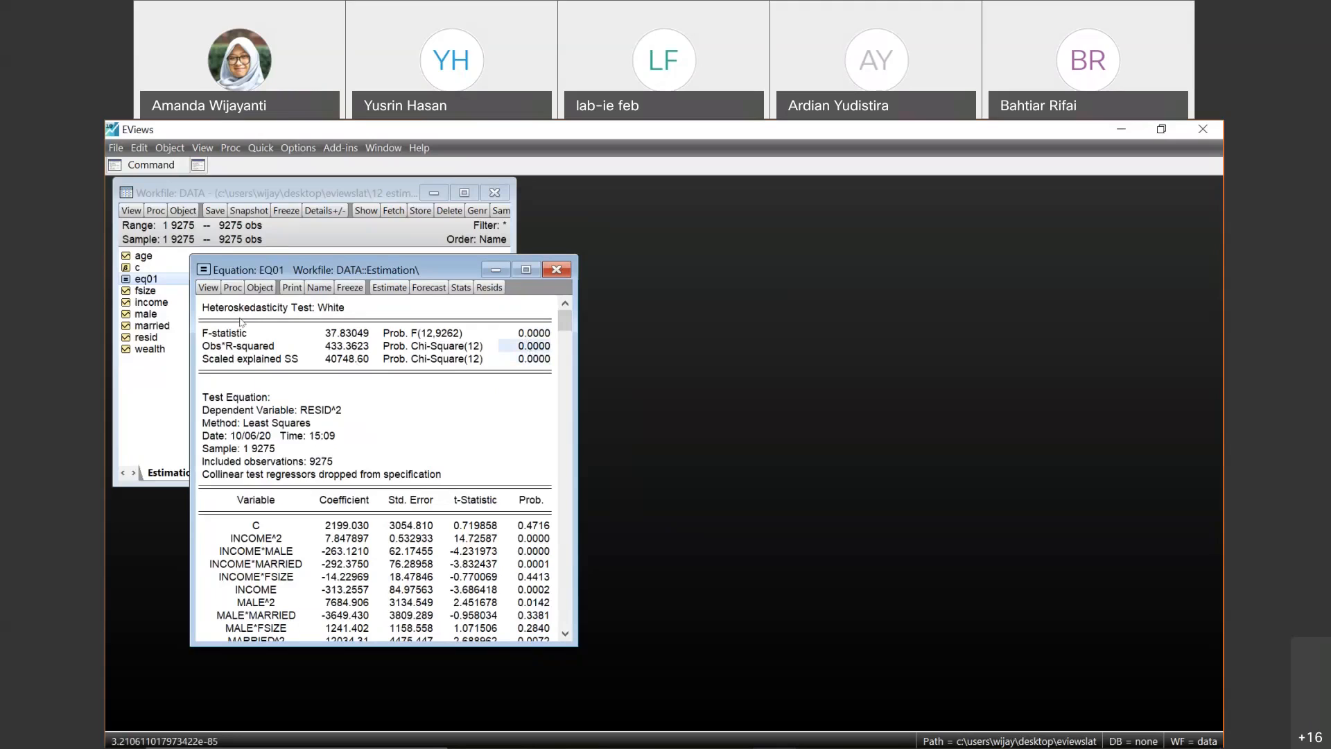
- Display the coefficient covariance matrix of eq01
left_click(260, 288)
left_click(208, 287)
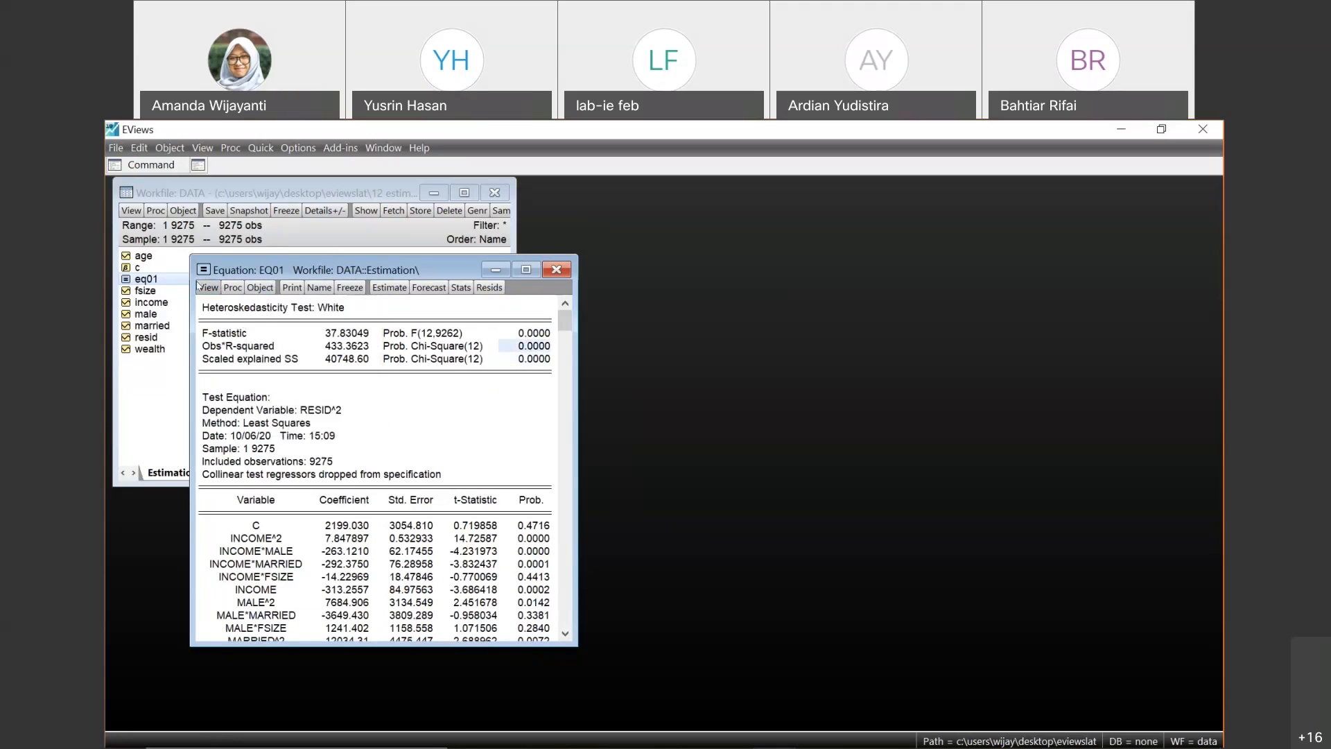
left_click(208, 288)
mouse_move(305, 448)
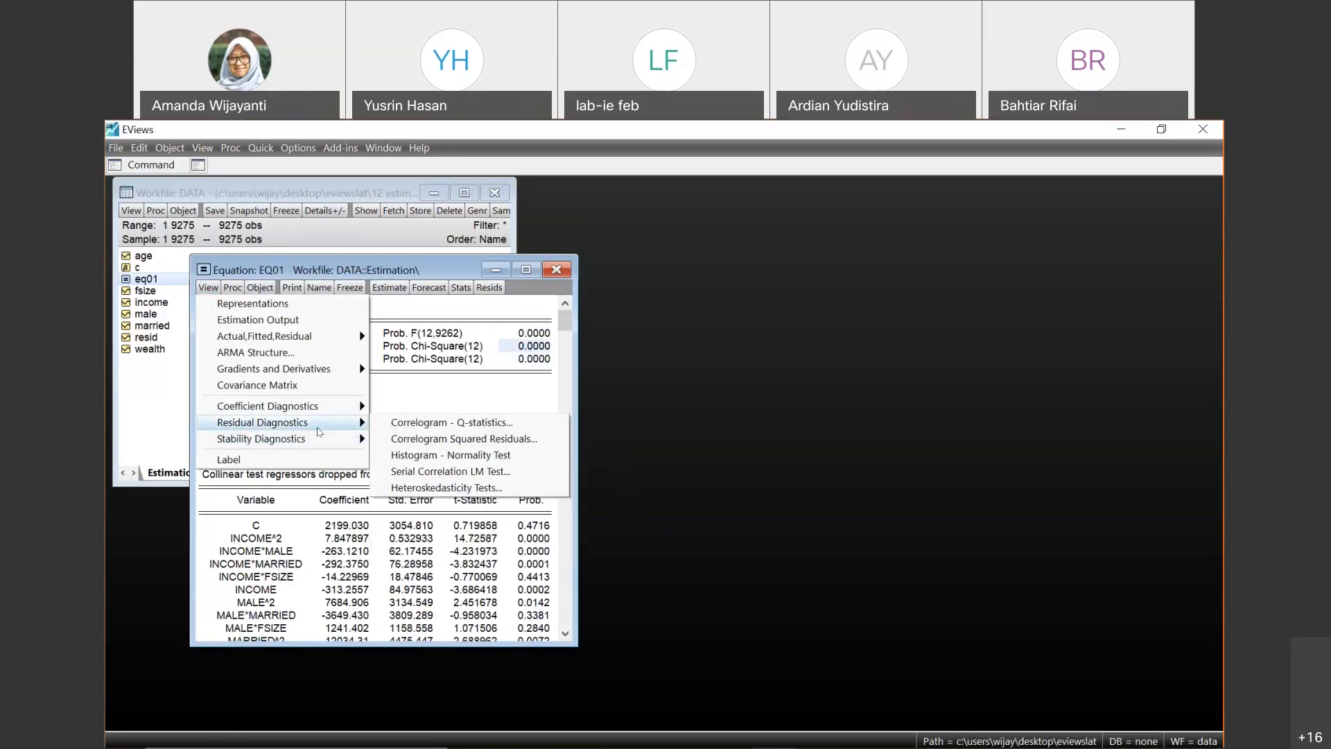
mouse_move(333, 408)
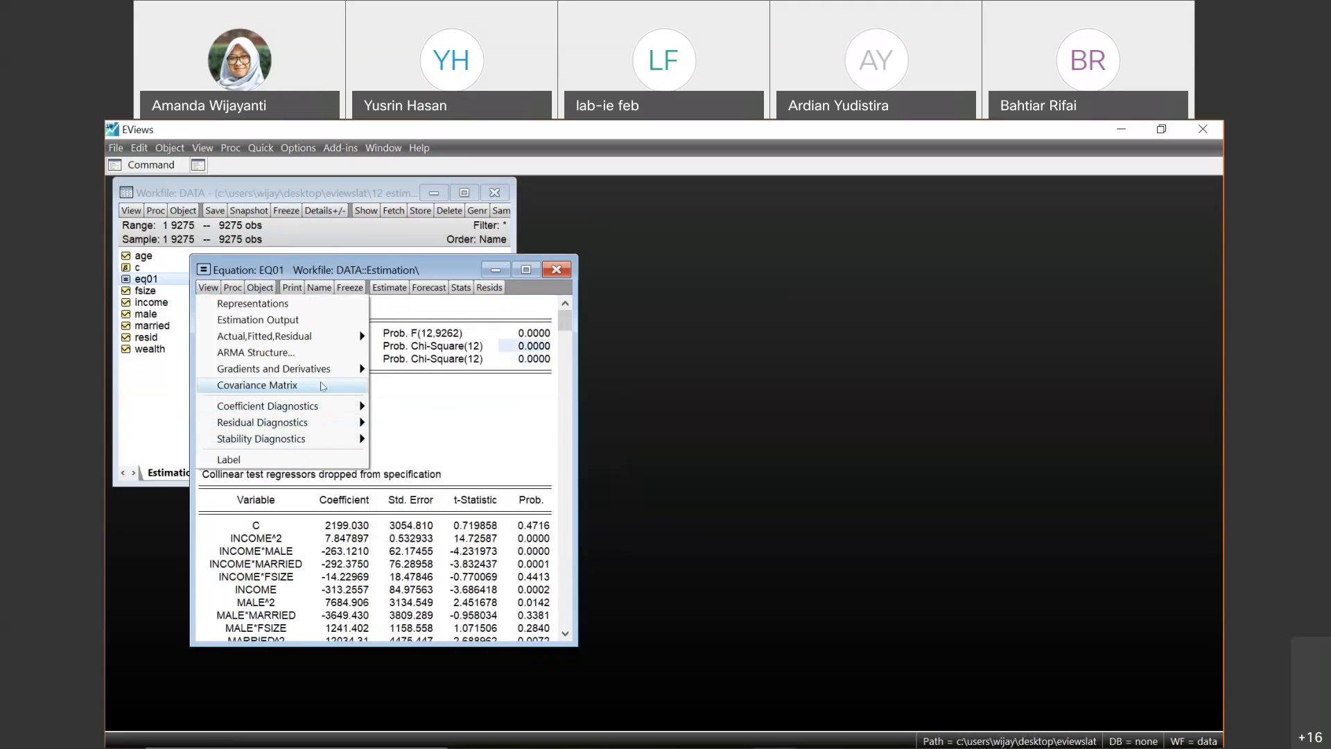
left_click(323, 386)
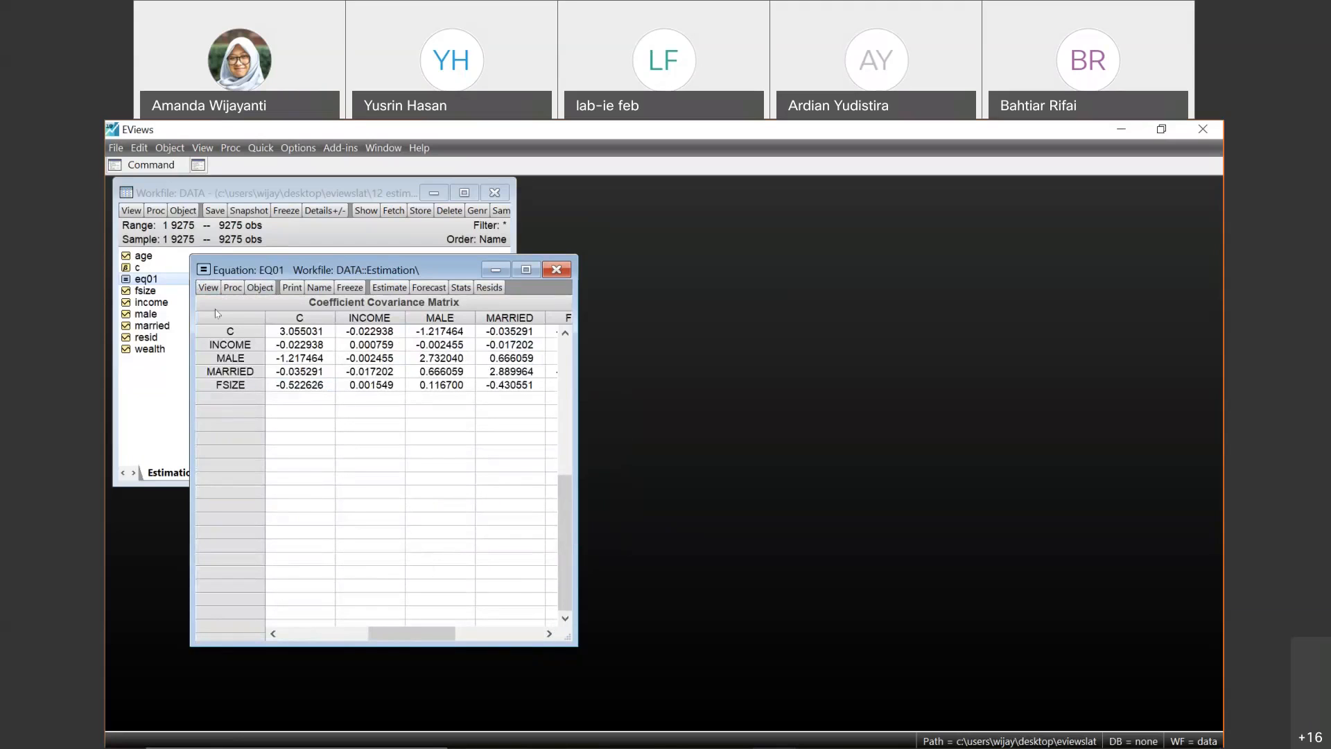
- Run a Breusch-Pagan-Godfrey heteroskedasticity test on eq01 with regressors c income male married fsize
left_click(210, 288)
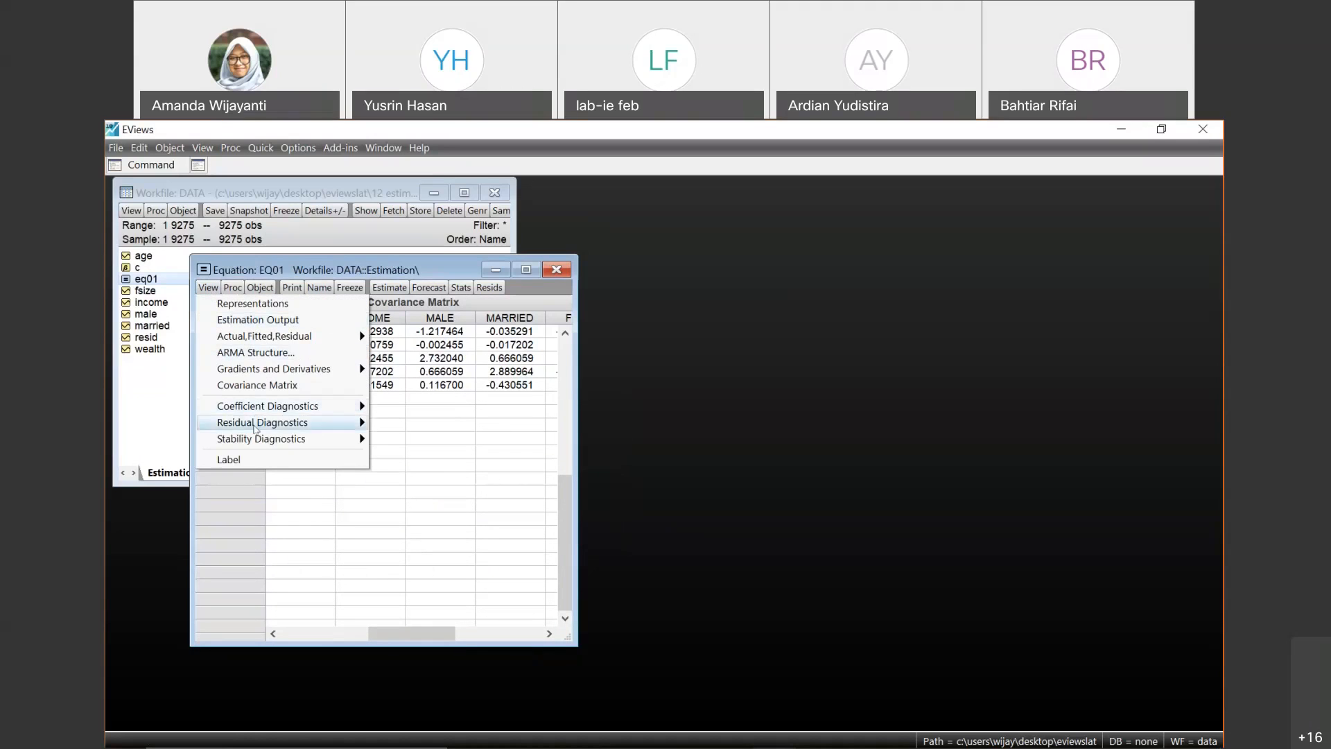
mouse_move(266, 422)
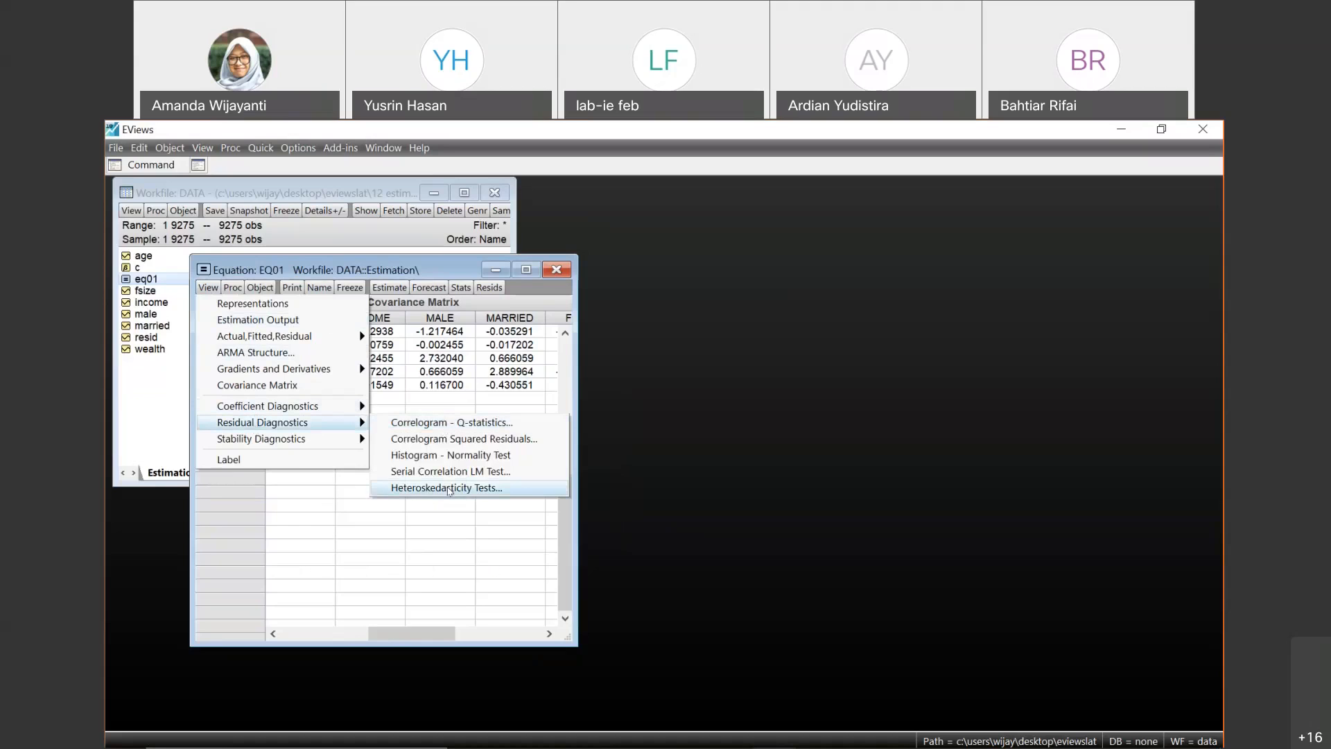
left_click(448, 489)
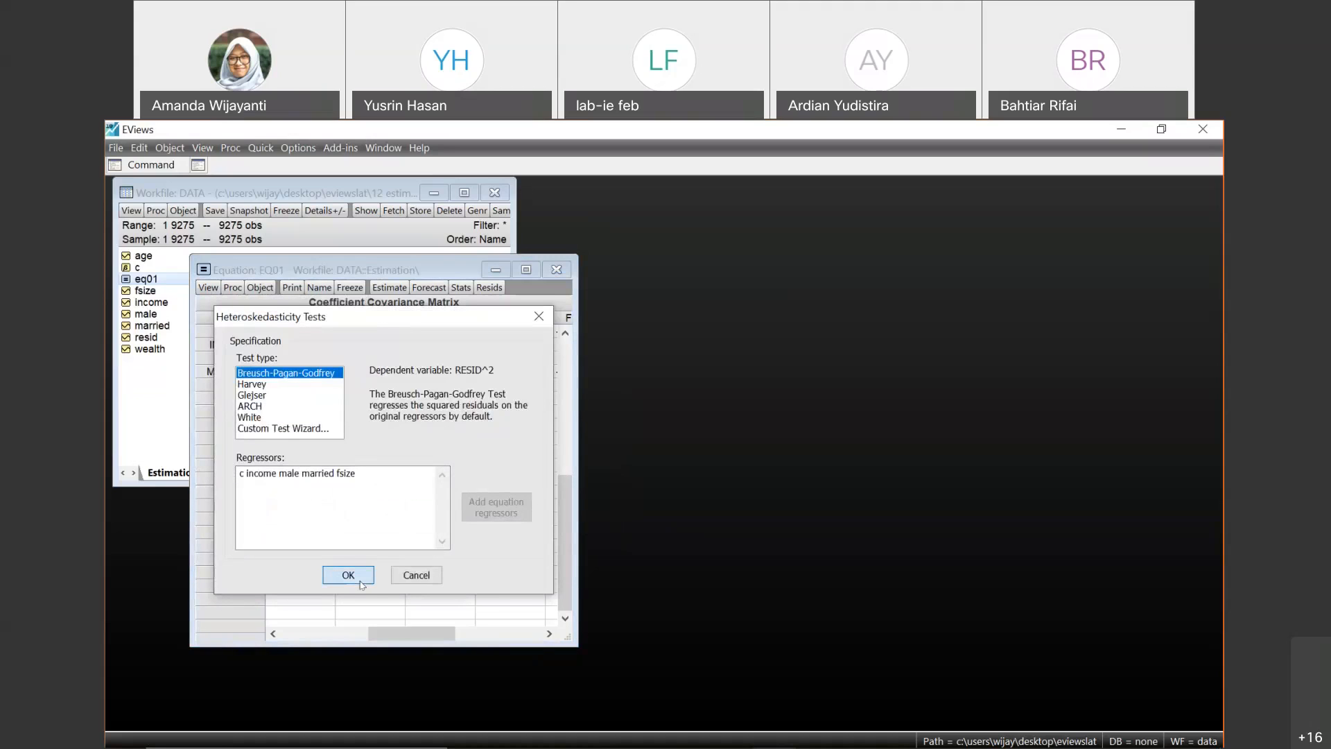
left_click(348, 575)
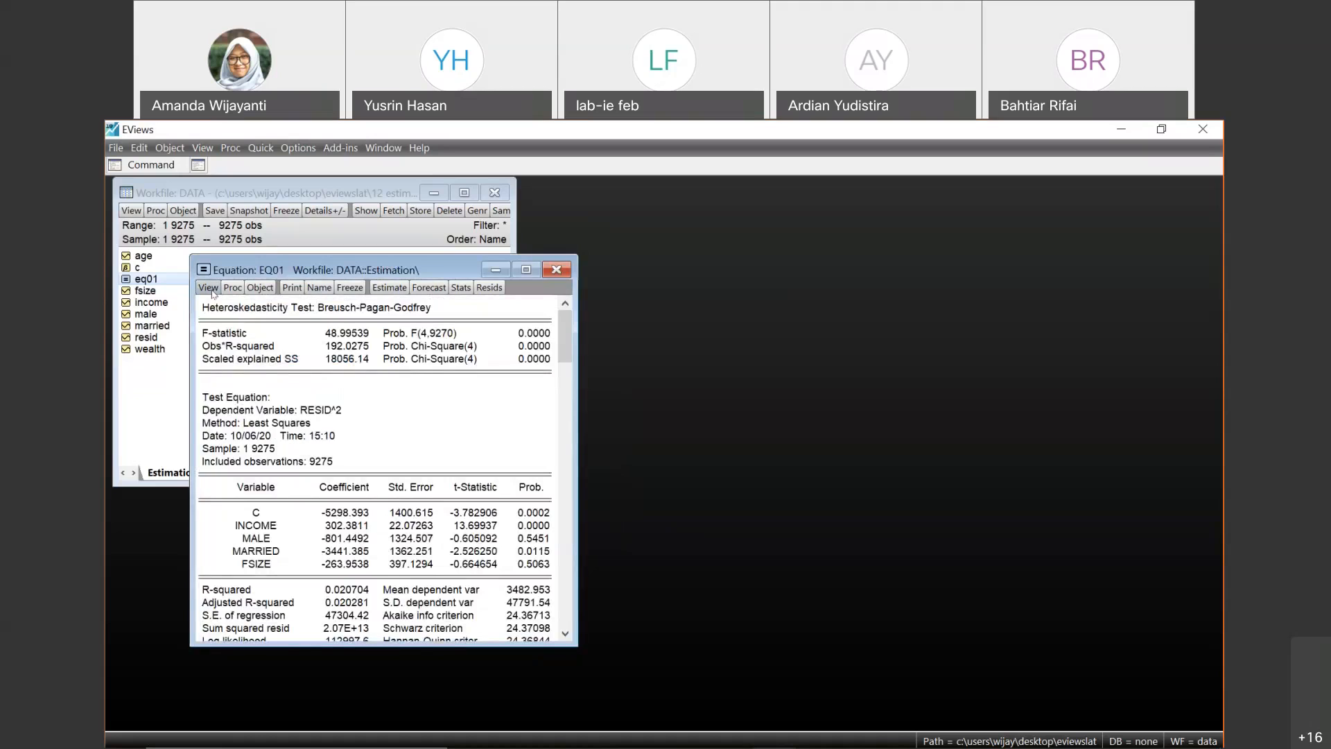
- Return eq01 to its estimation output and bring up its coefficient covariance matrix again
left_click(209, 287)
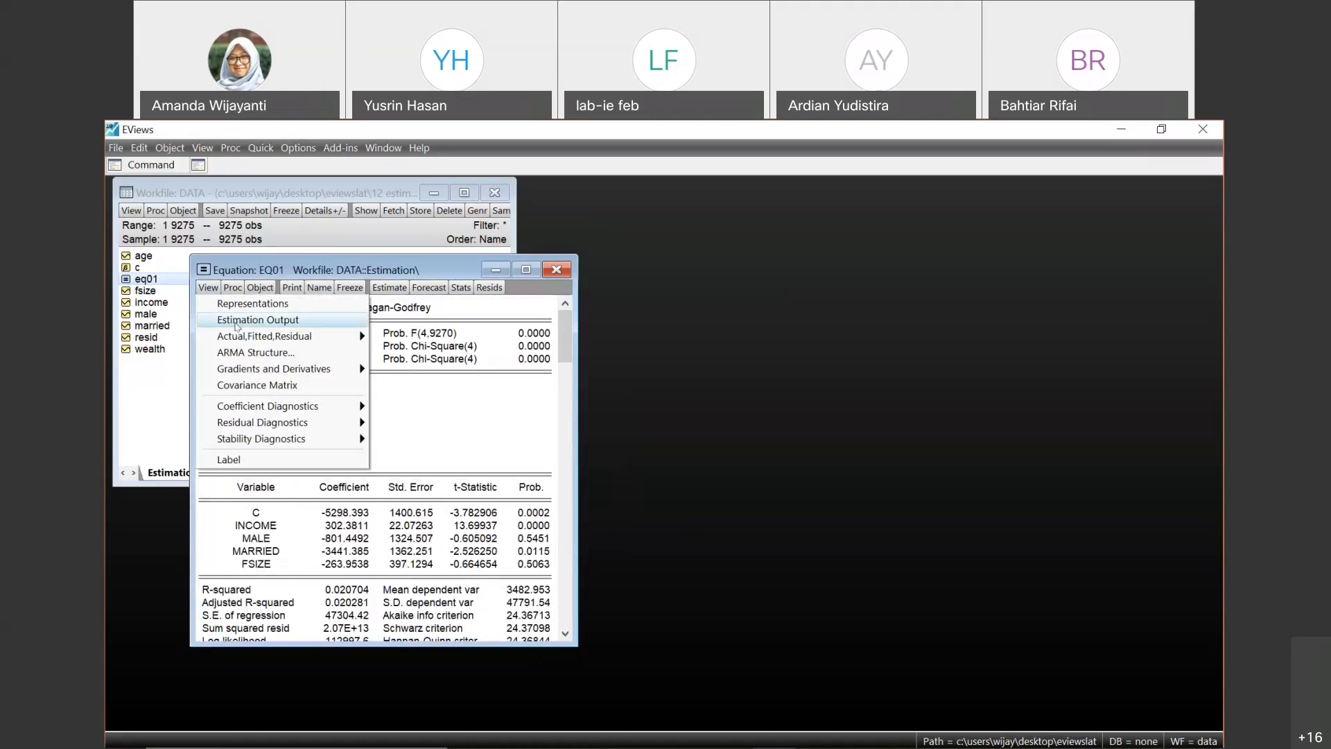
left_click(237, 319)
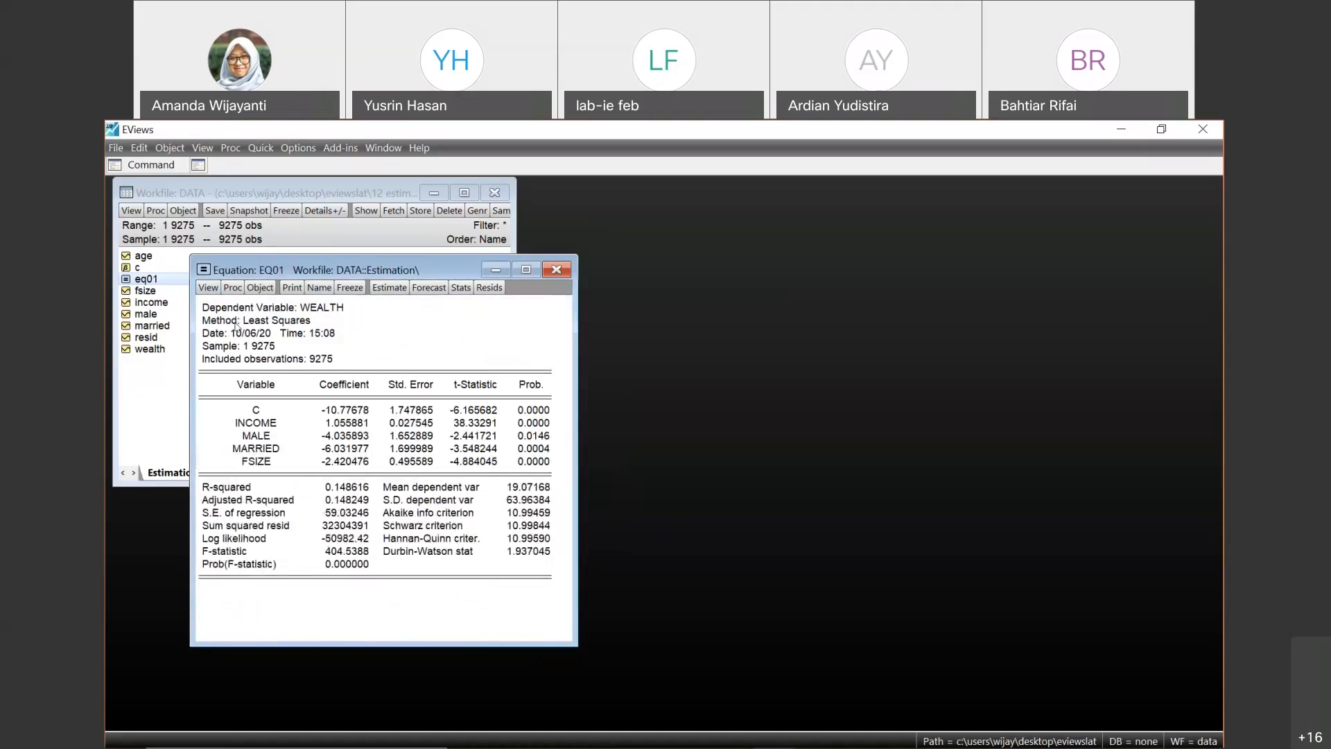
left_click(210, 288)
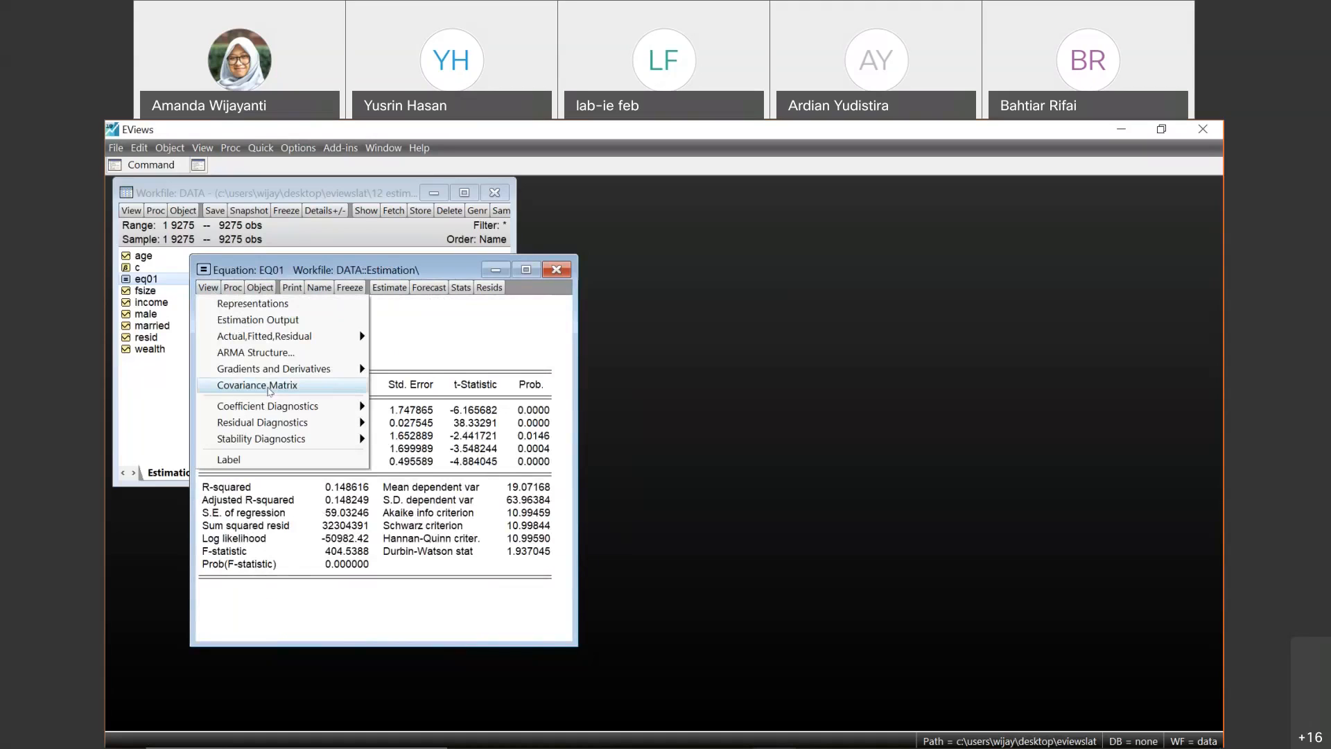
left_click(269, 390)
left_click(204, 289)
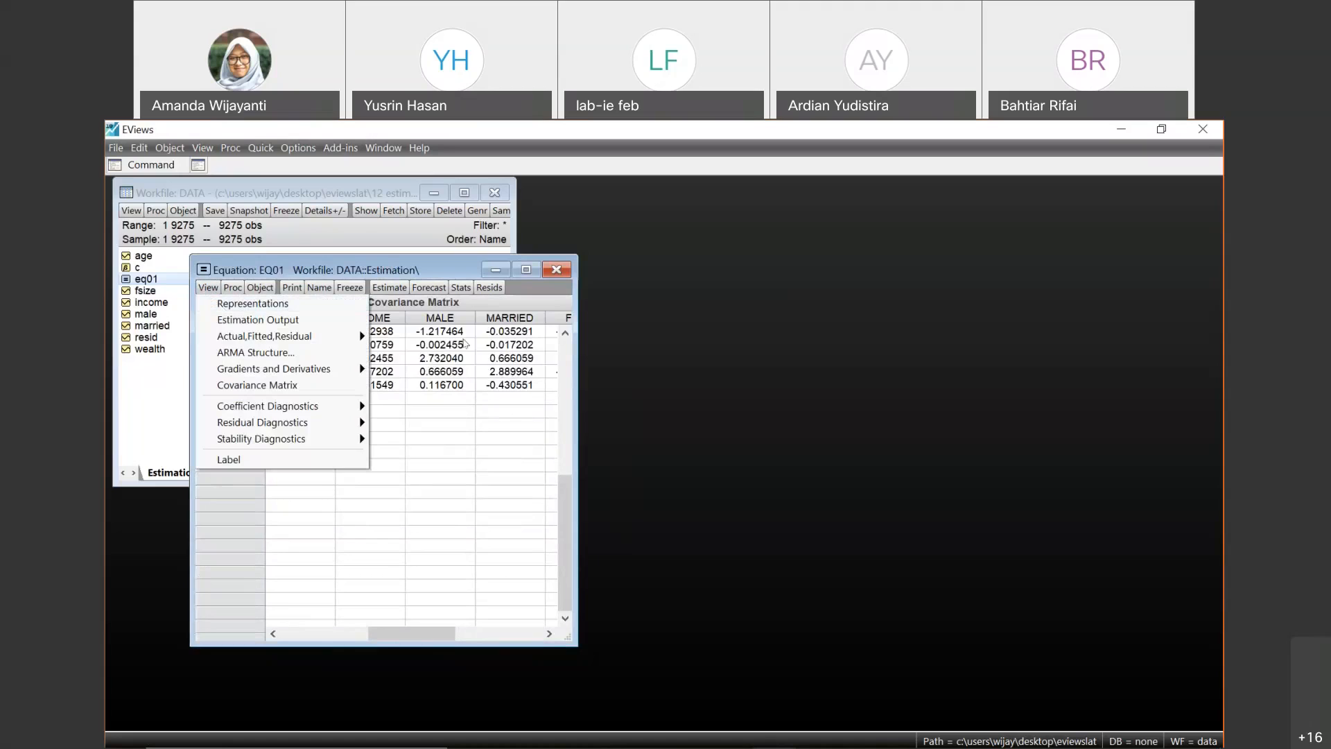
- Run a White heteroskedasticity test on eq01 with White cross terms included
mouse_move(286, 423)
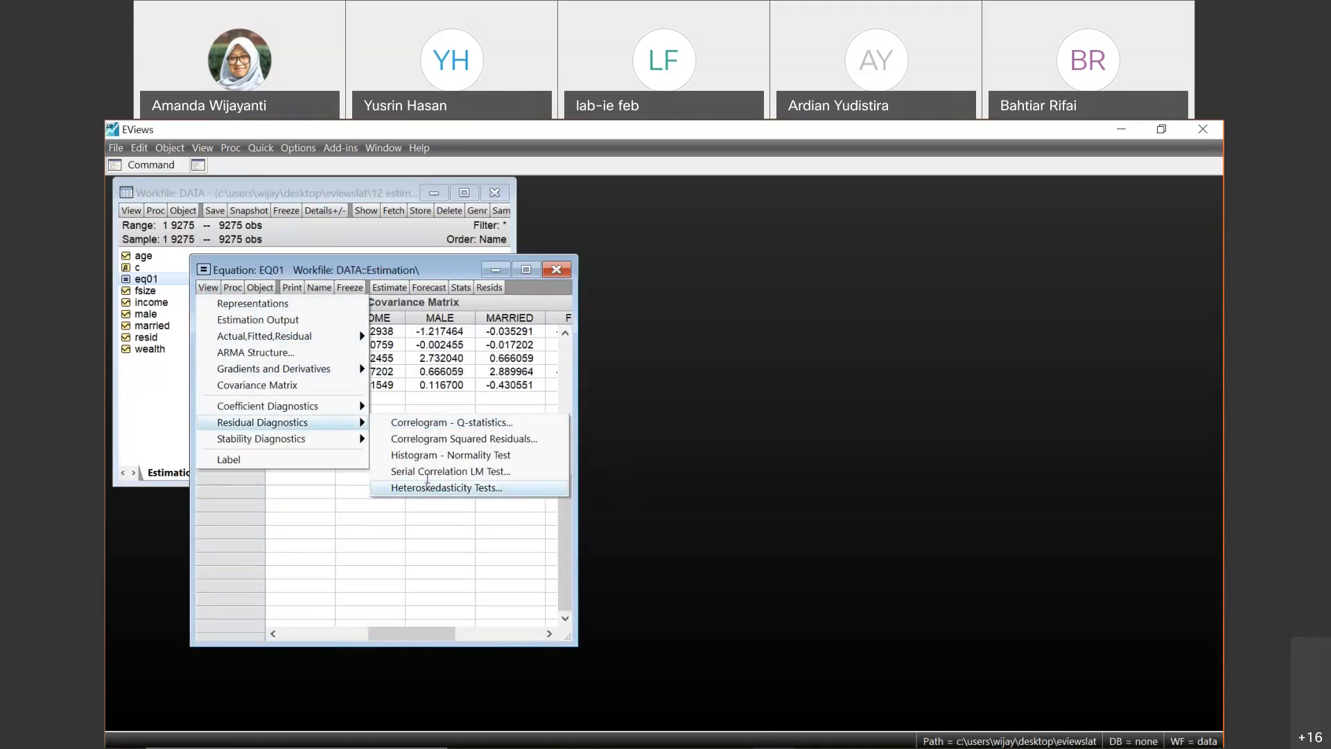
left_click(429, 486)
left_click(251, 417)
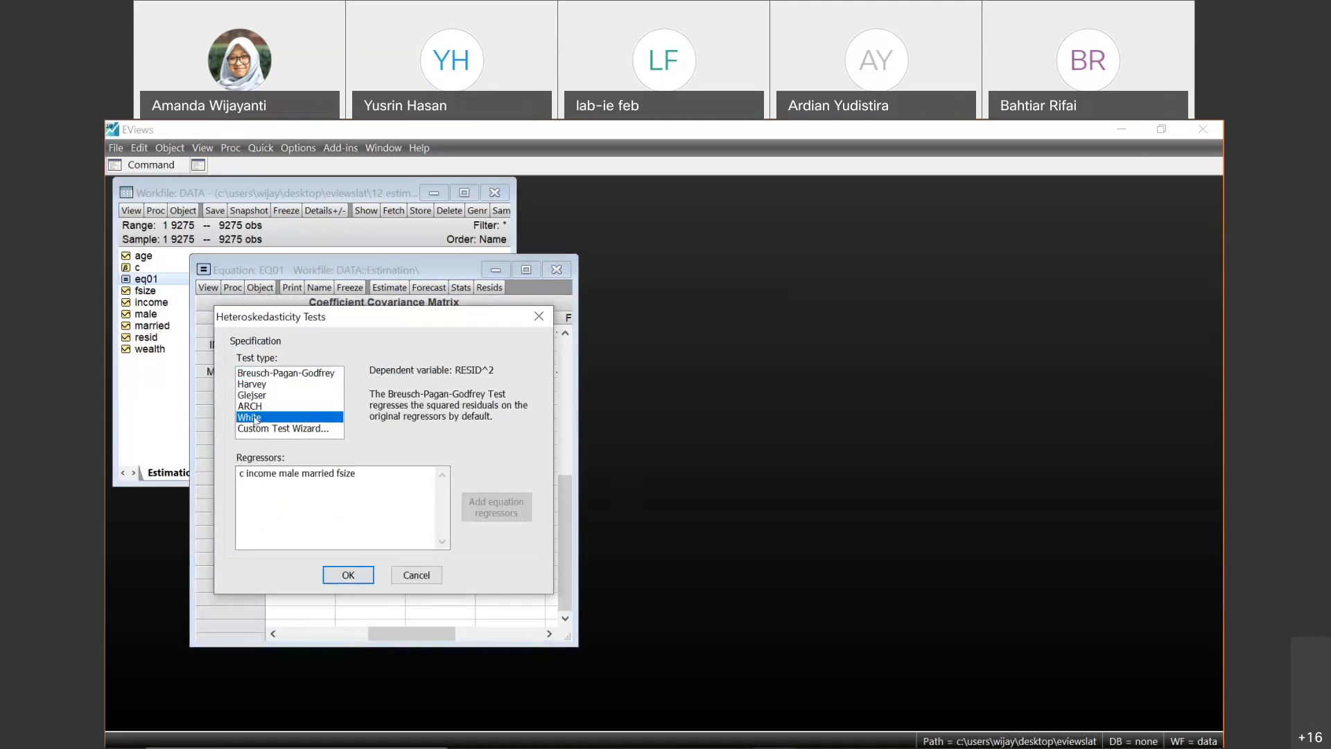
left_click(349, 573)
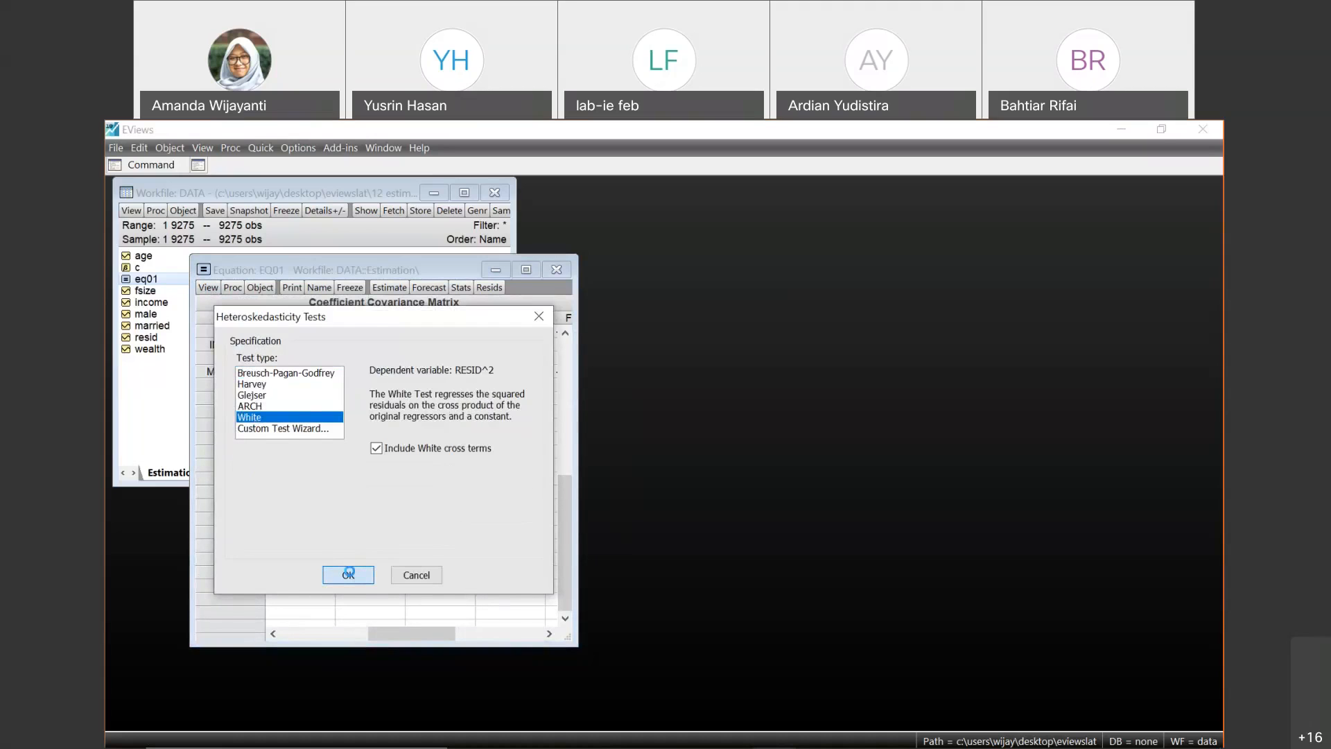
left_click(256, 289)
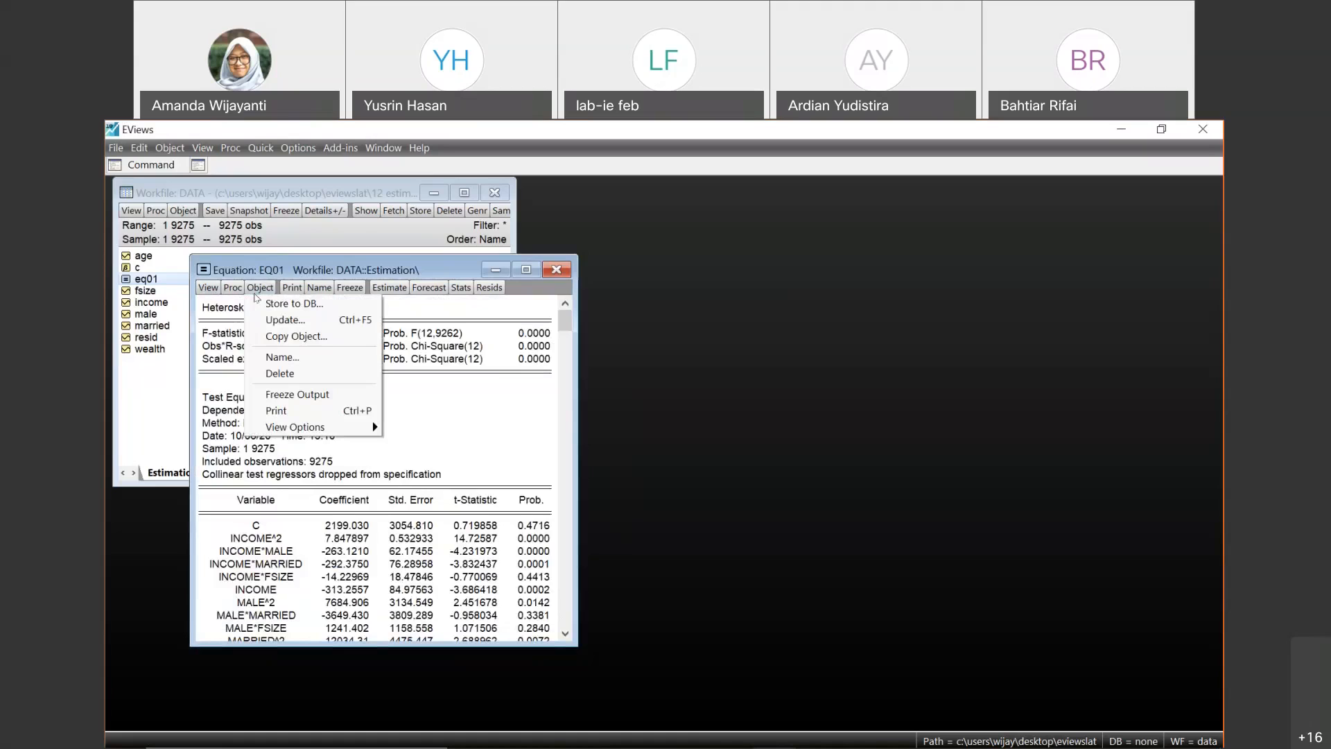
left_click(231, 289)
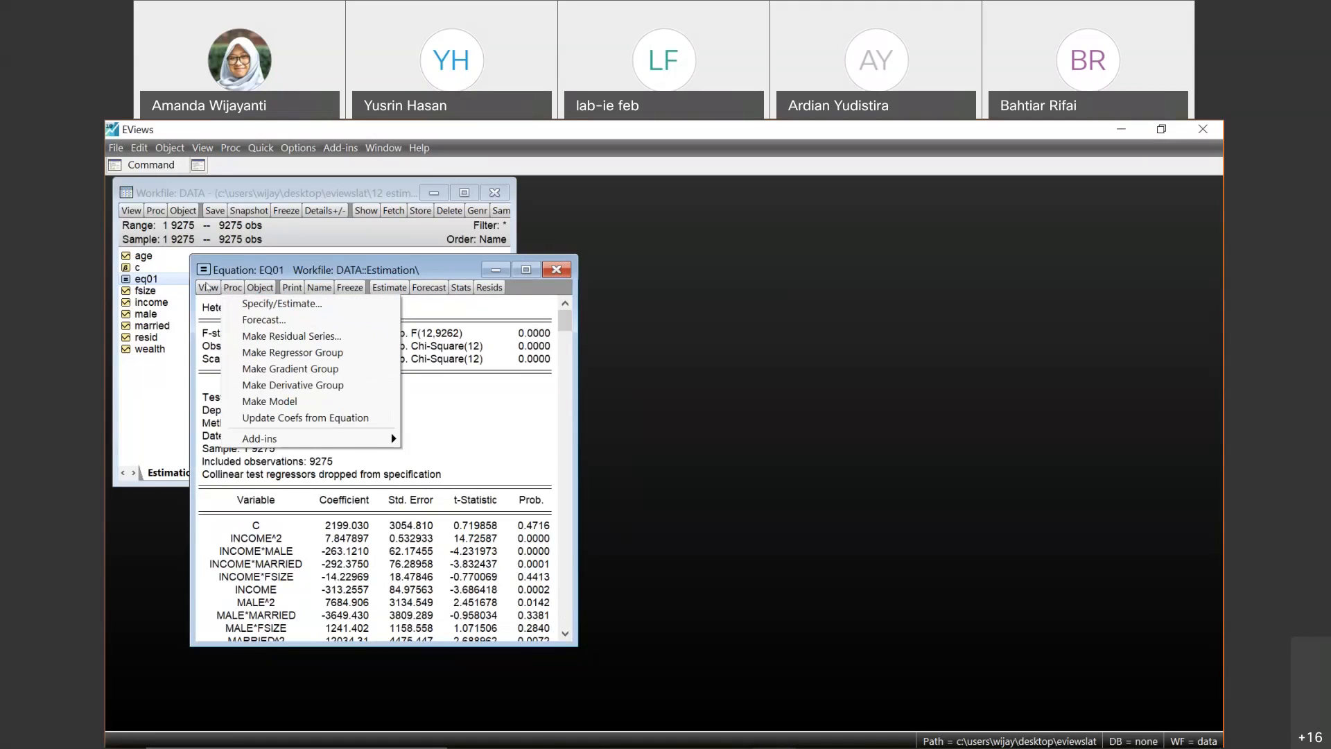
left_click(206, 286)
left_click(207, 286)
mouse_move(297, 339)
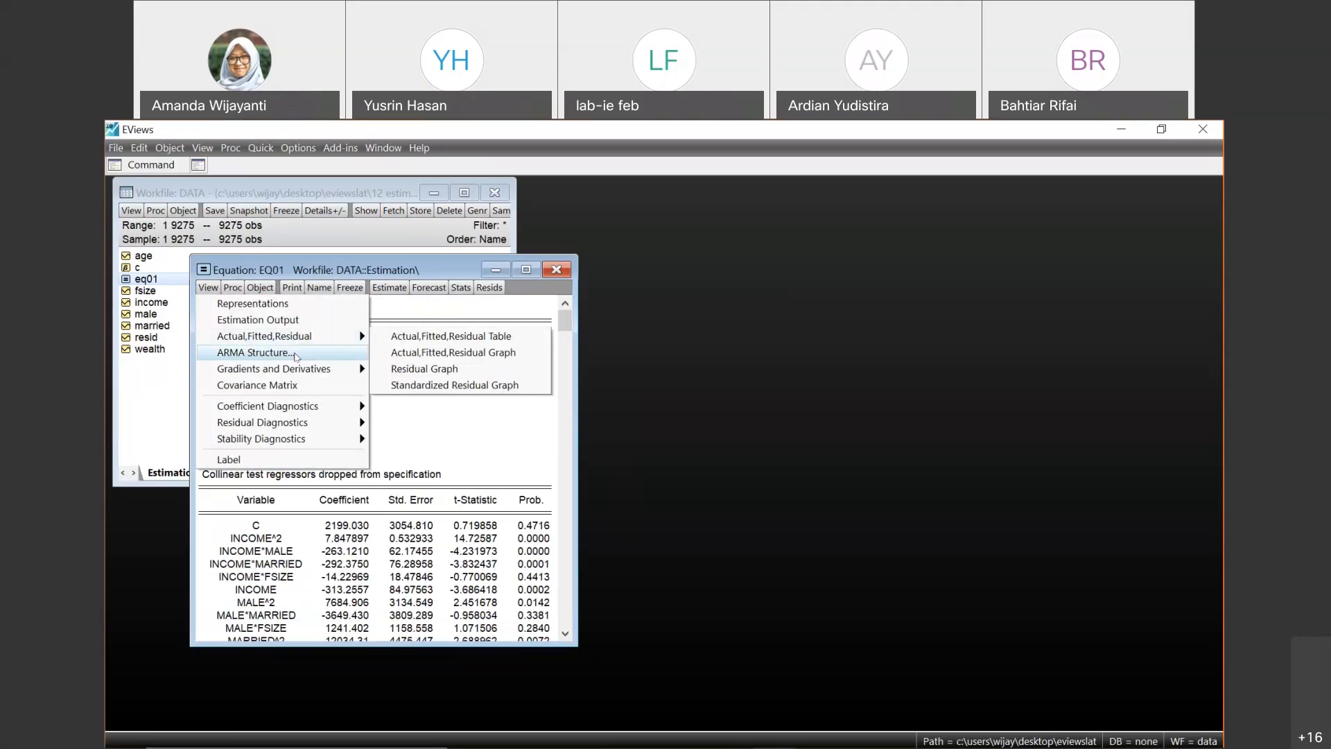
mouse_move(297, 369)
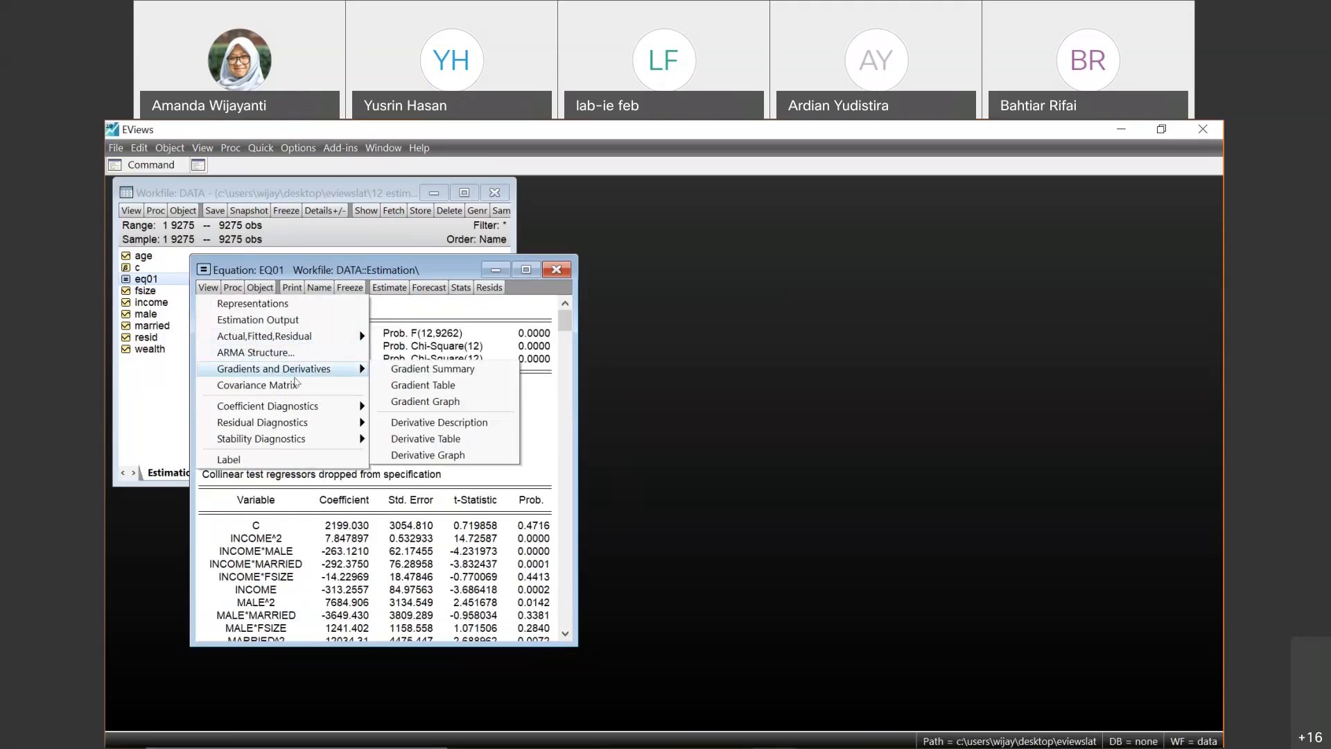
mouse_move(297, 407)
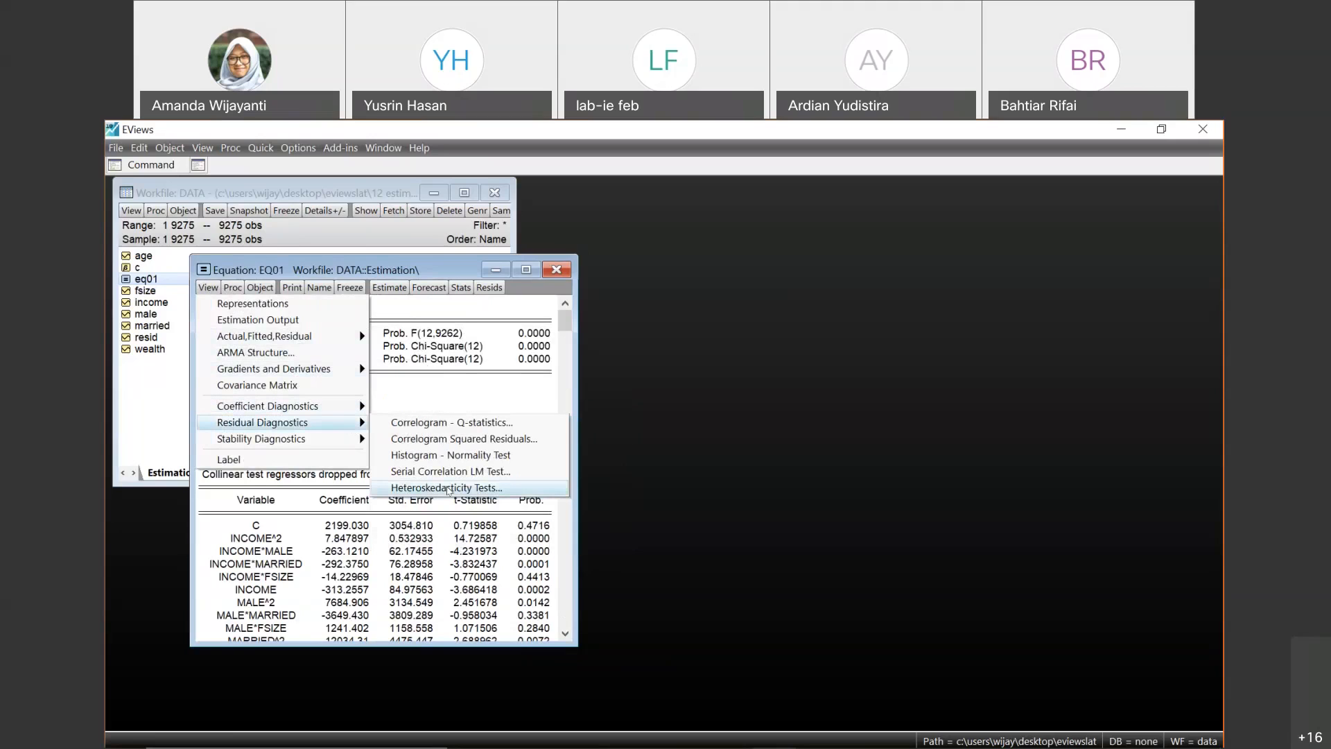
left_click(448, 488)
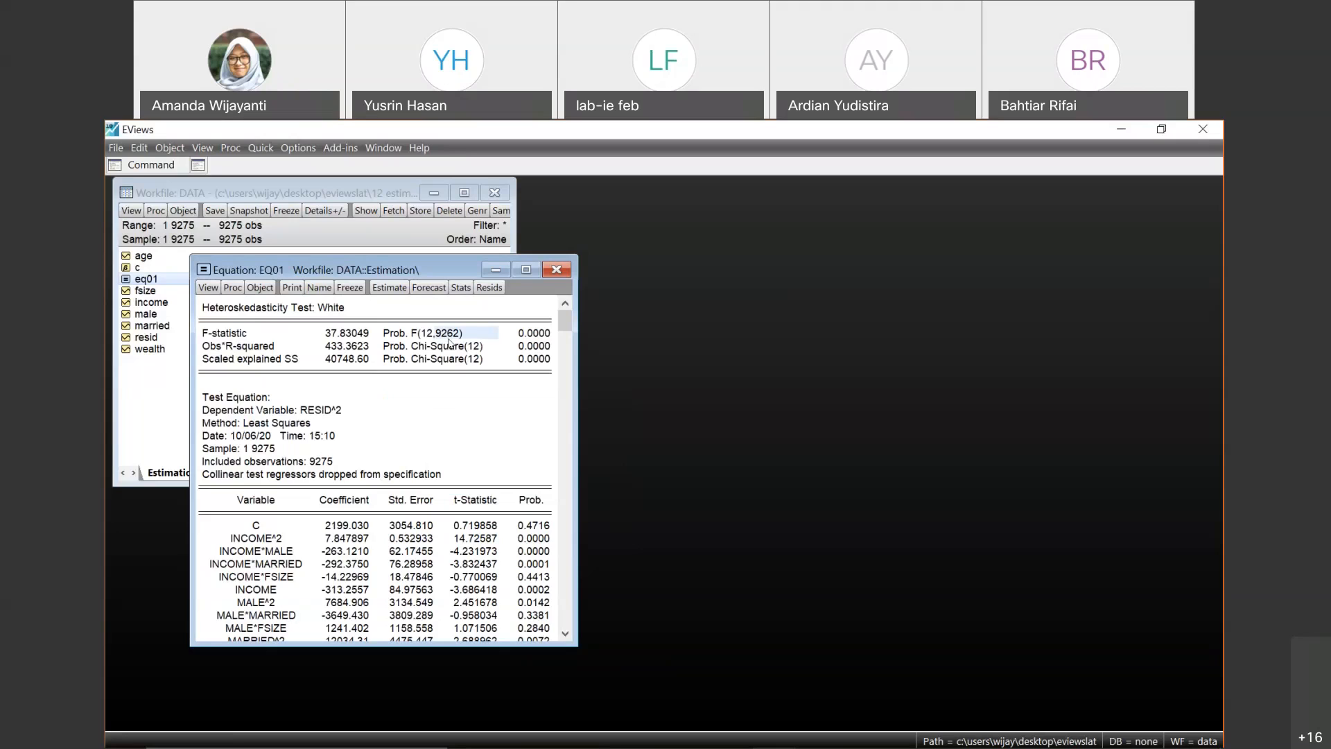
left_click(382, 288)
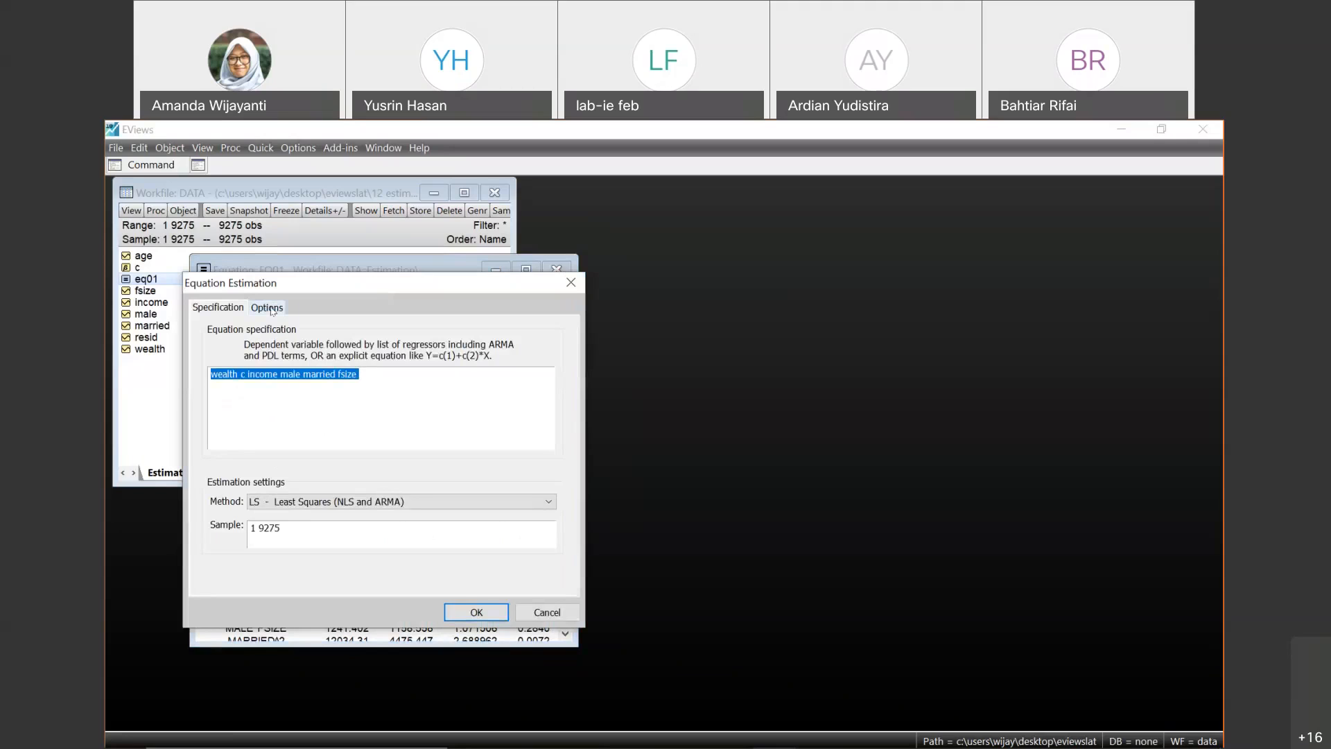
left_click(545, 613)
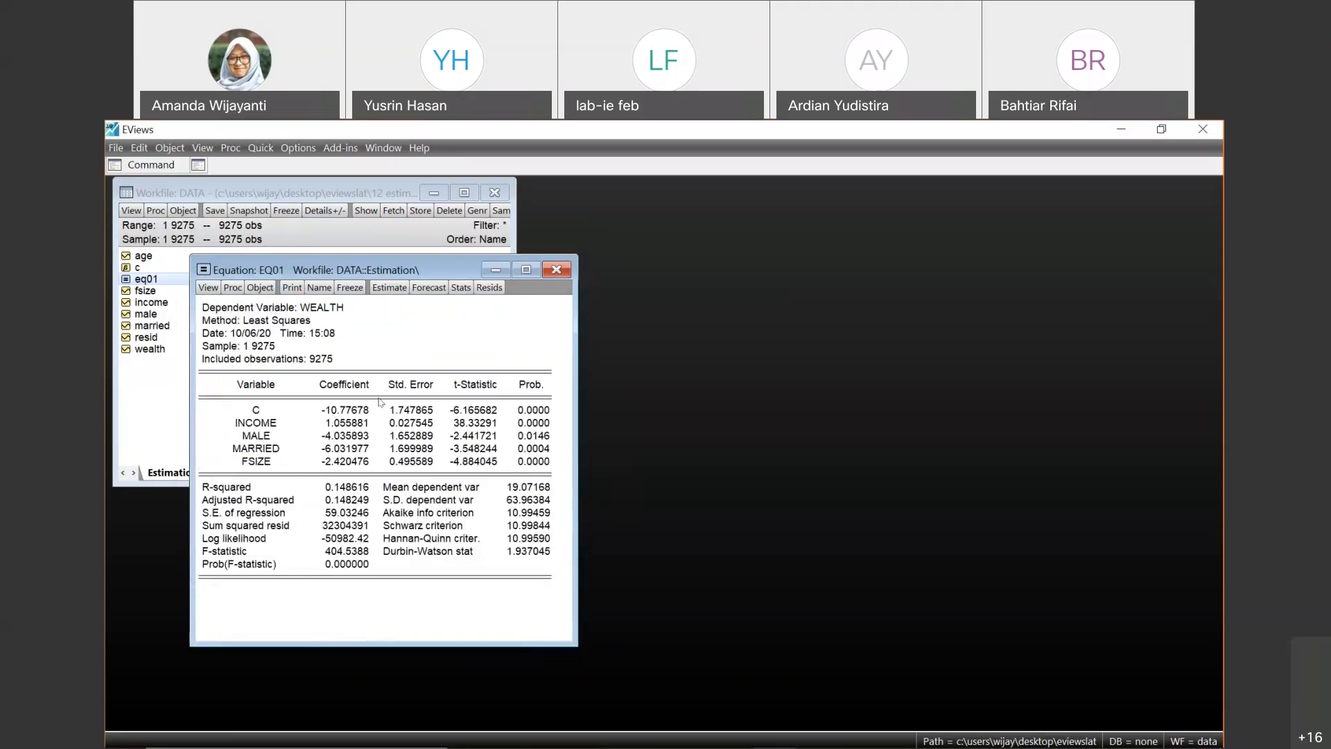
- Rerun the White heteroskedasticity test on eq01 from its estimation output, keeping the cross terms
left_click(208, 287)
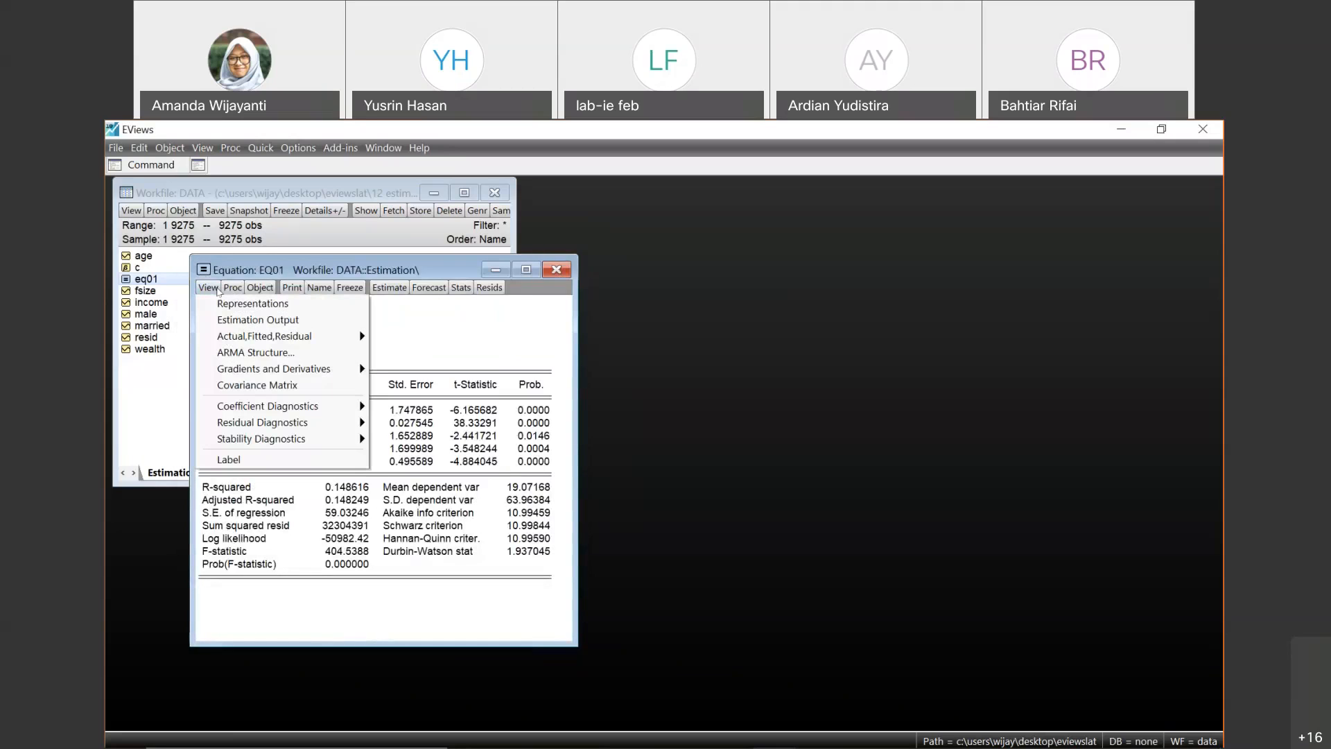
mouse_move(293, 412)
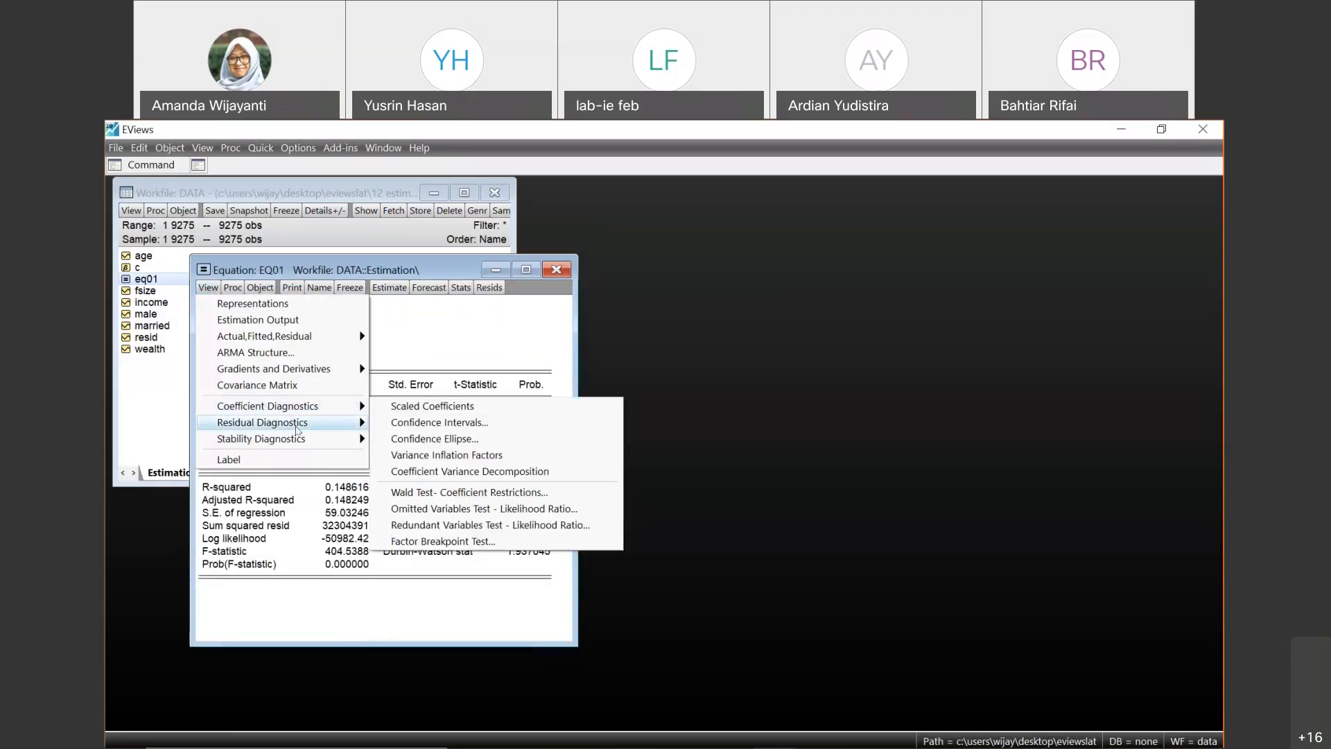
mouse_move(302, 444)
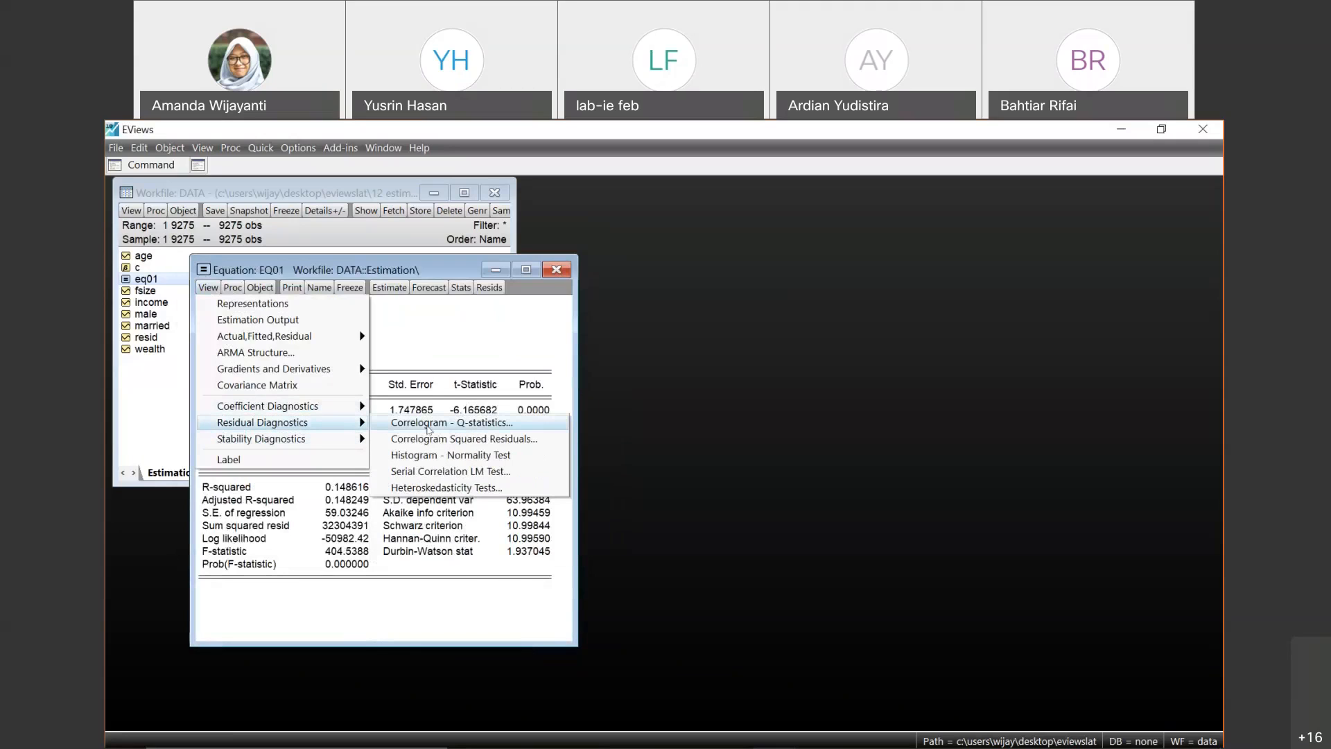
left_click(471, 488)
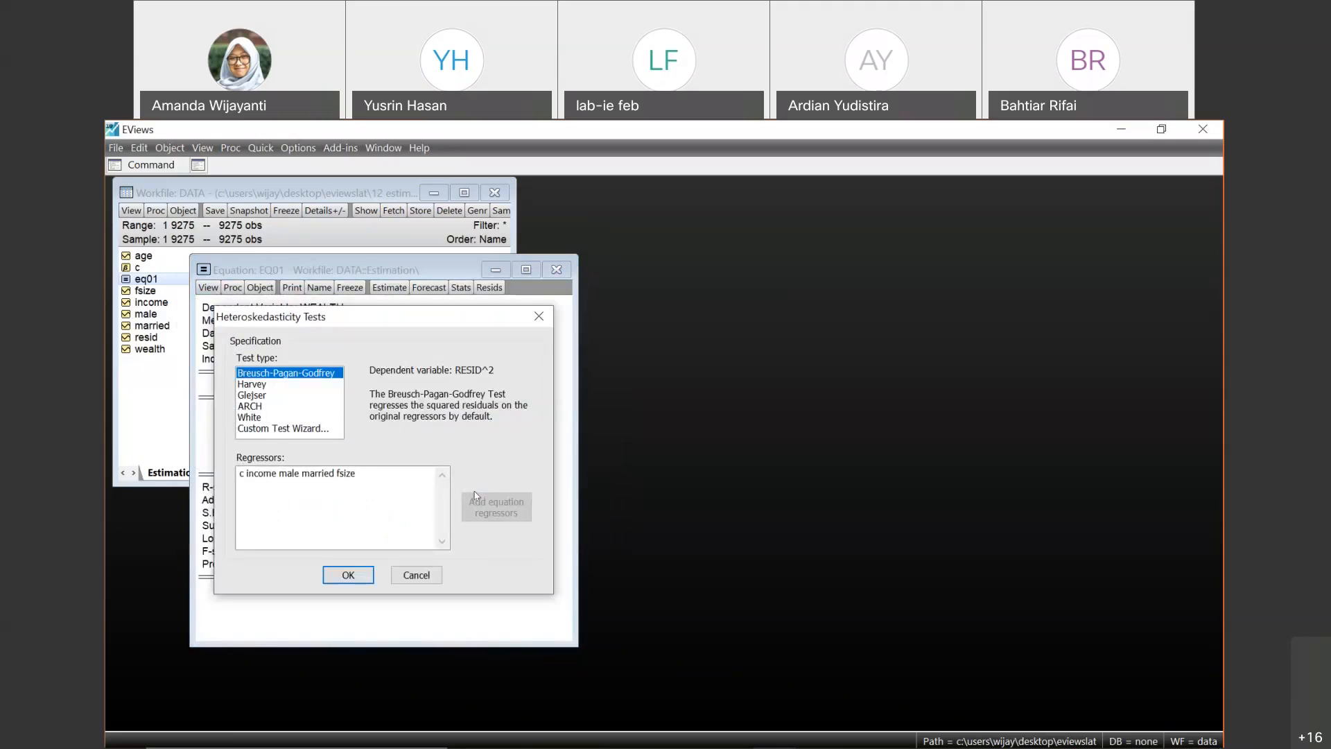
left_click(260, 417)
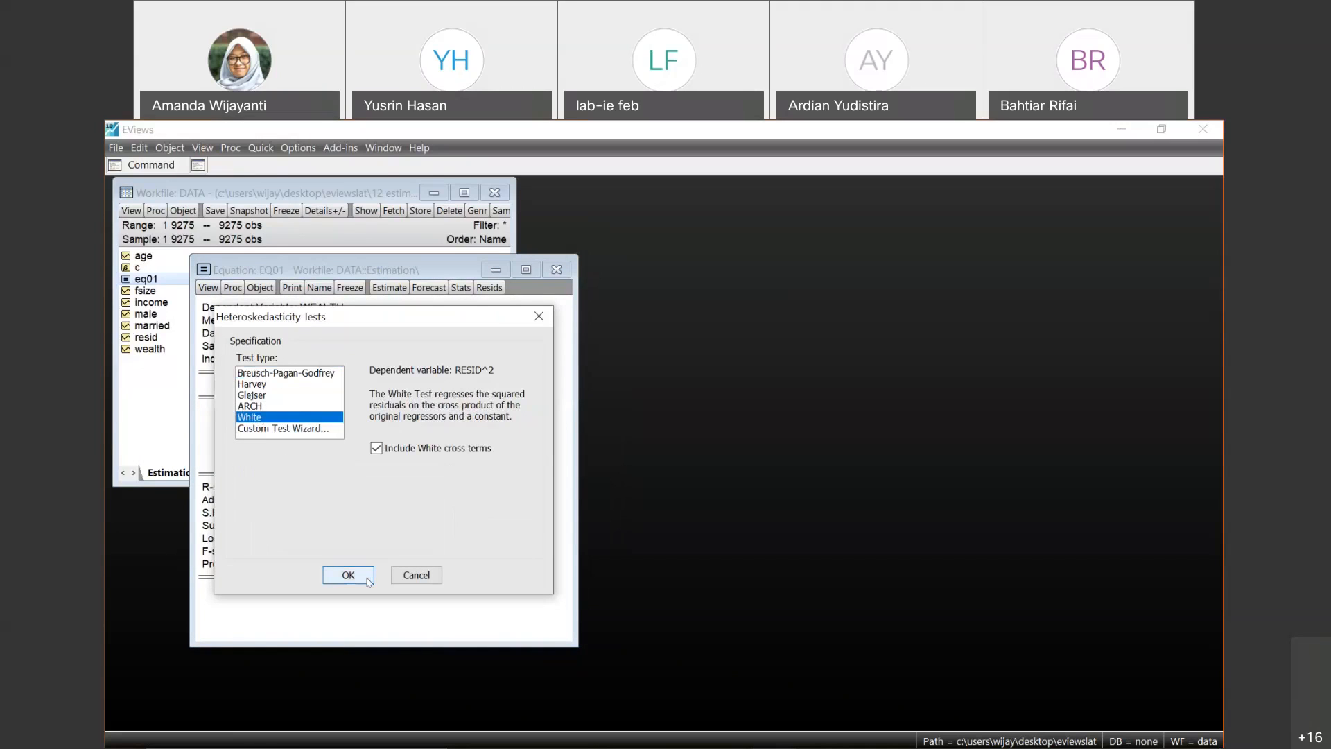
left_click(348, 576)
- Re-estimate eq01 by least squares with the coefficient covariance method set to Huber-White
left_click(390, 287)
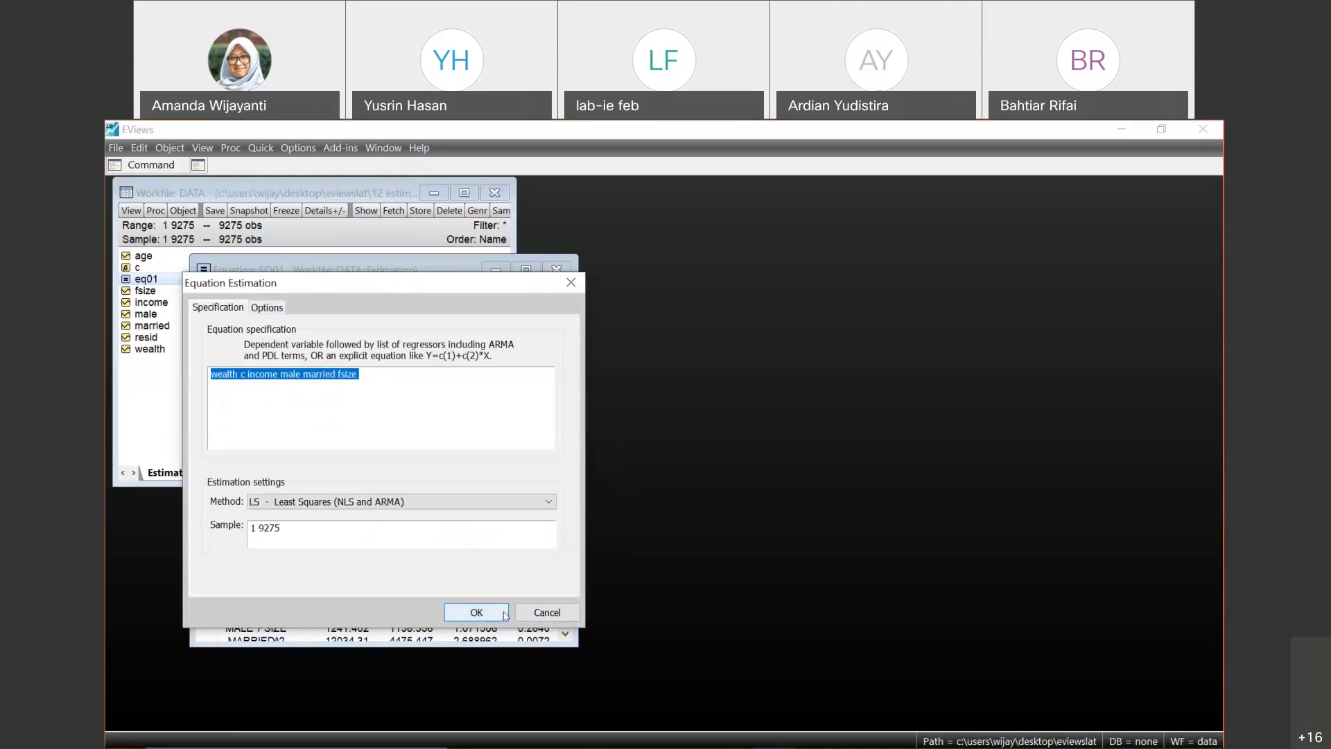
left_click(266, 307)
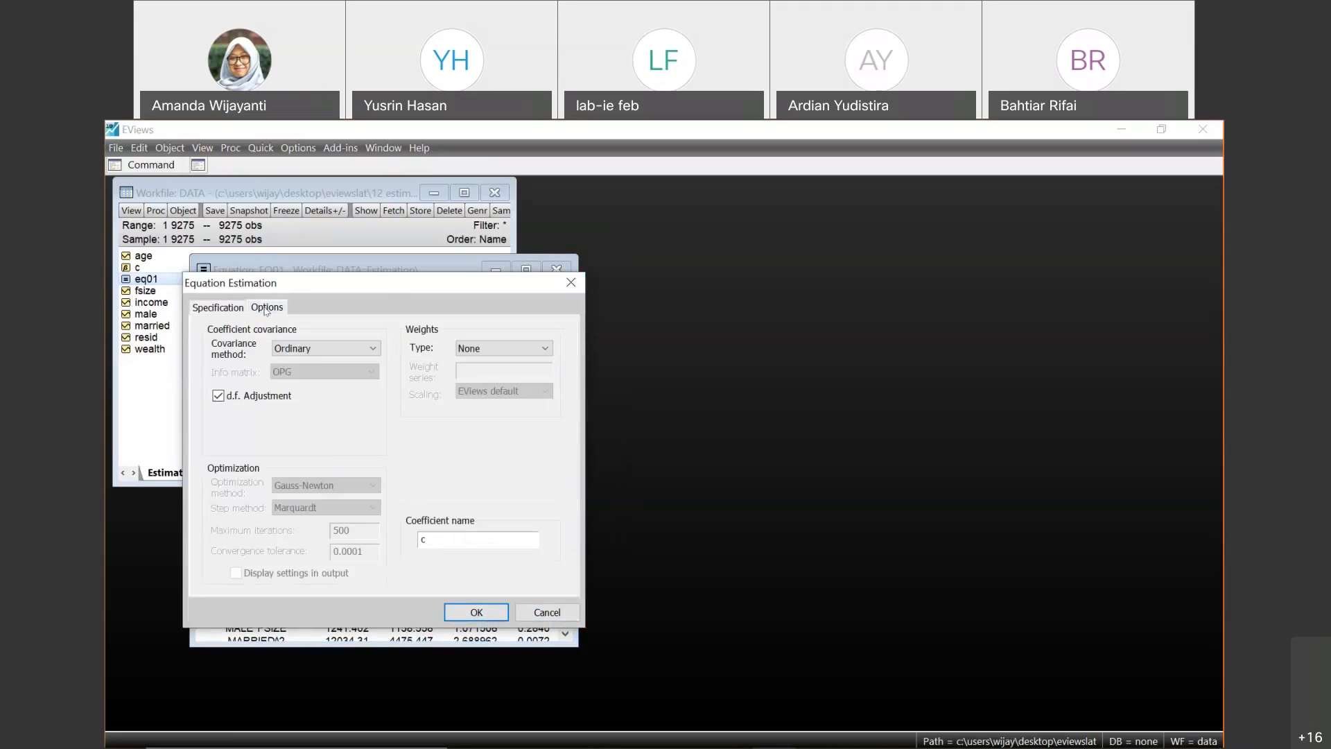
left_click(302, 348)
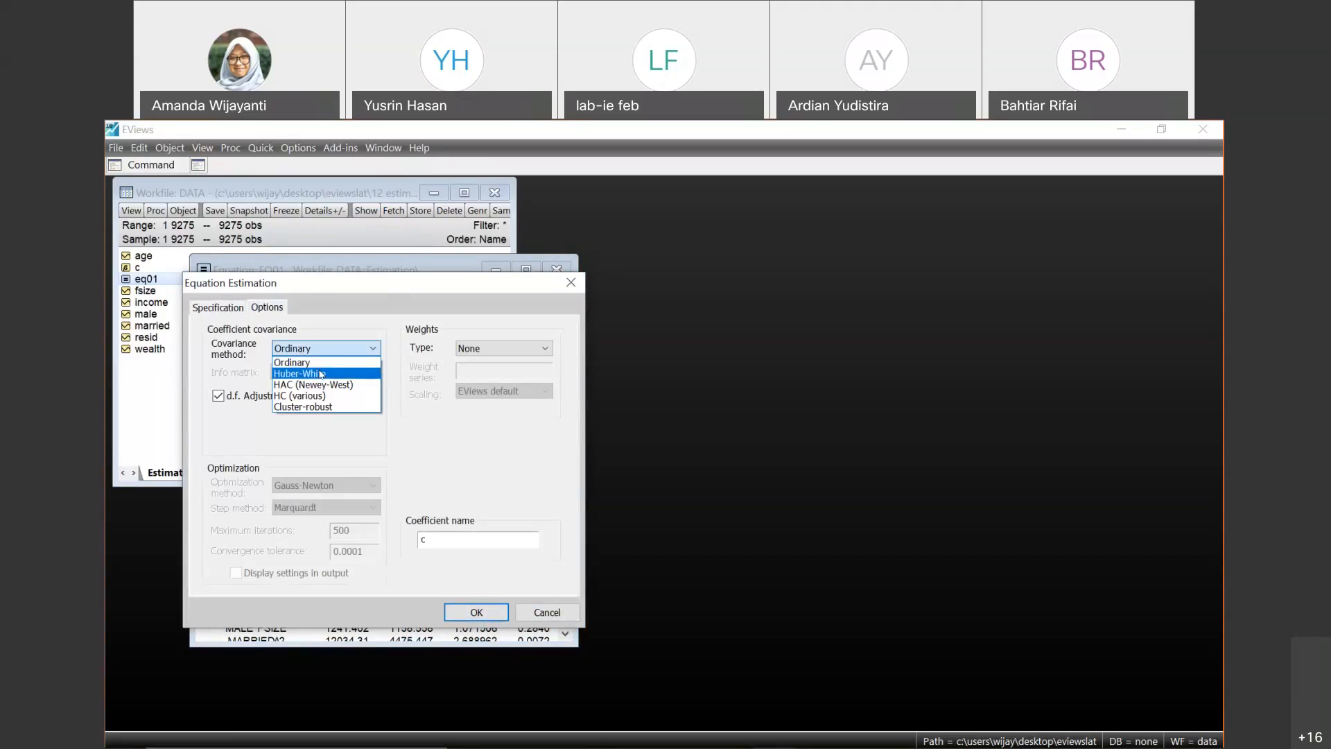
left_click(321, 375)
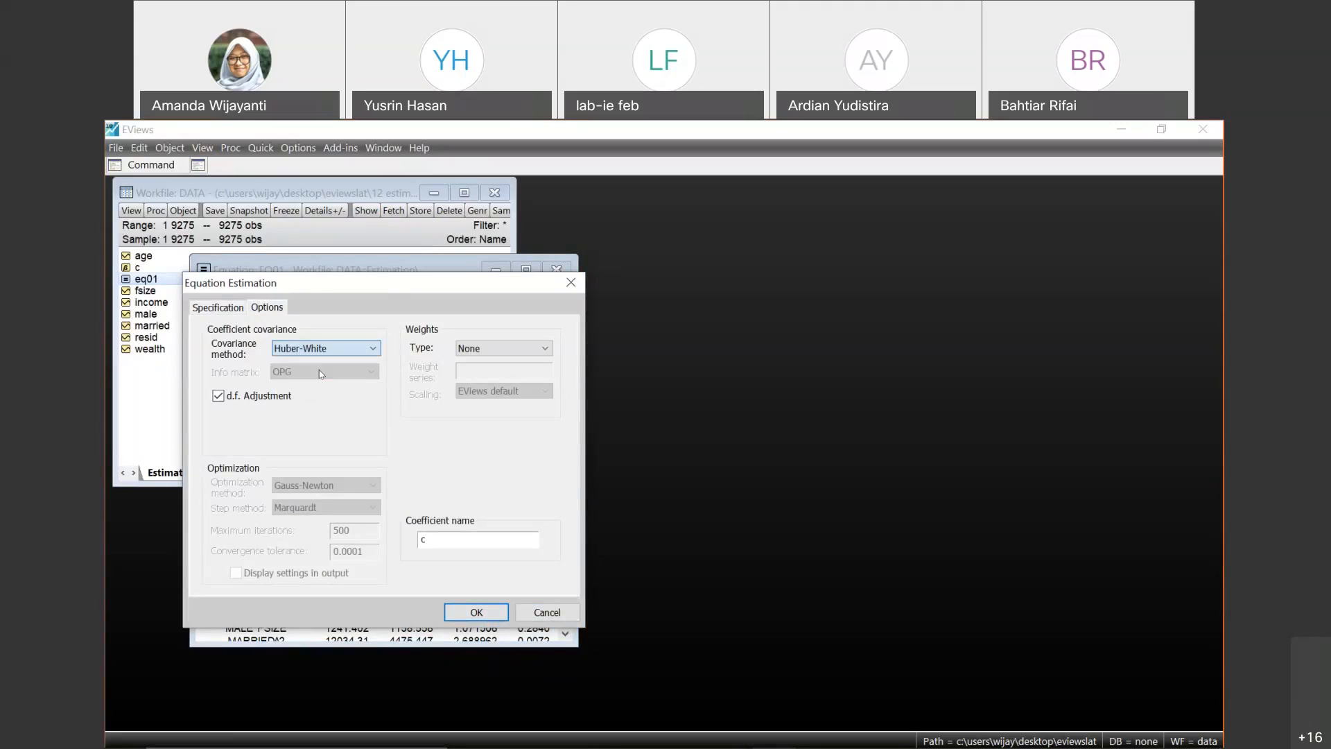
left_click(476, 612)
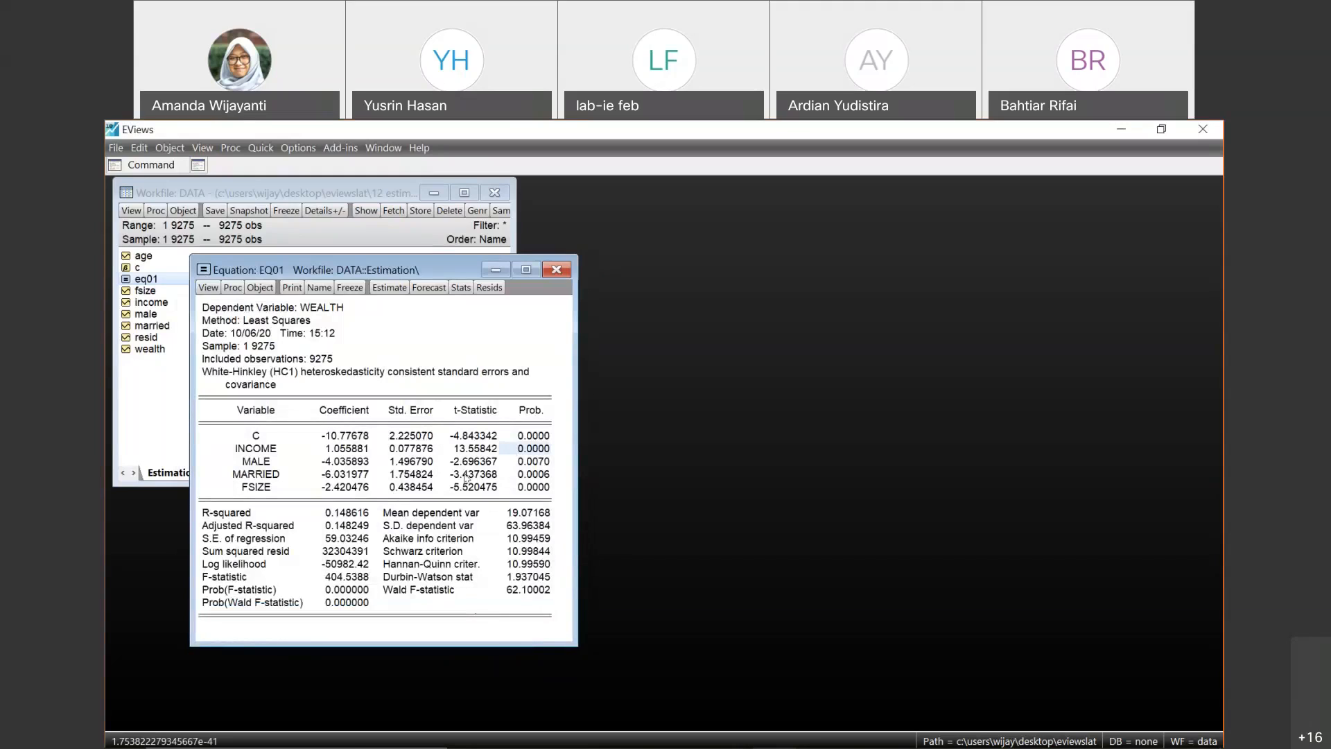
- Examine the standard errors, the heteroskedasticity-consistent covariance note and the R-squared in the re-estimated eq01 output
left_click(418, 437)
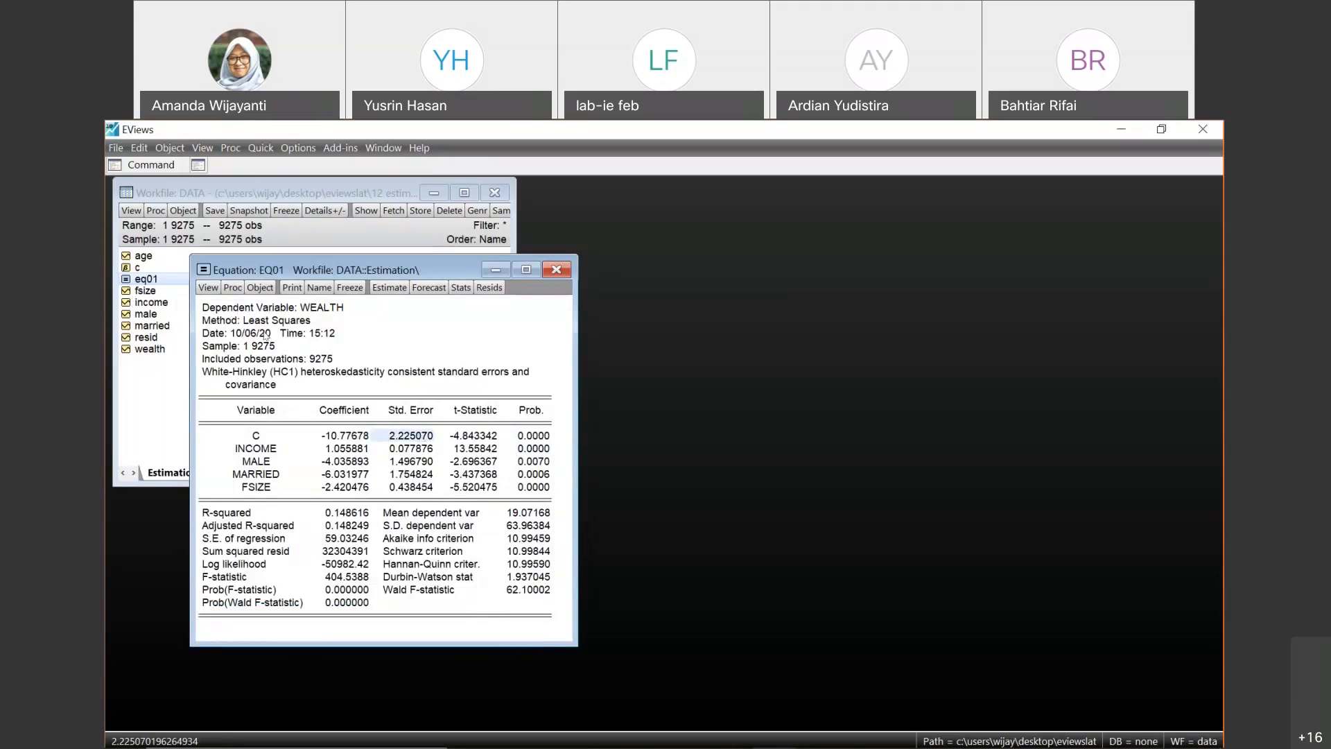
left_click(250, 375)
left_click_drag(249, 371, 501, 386)
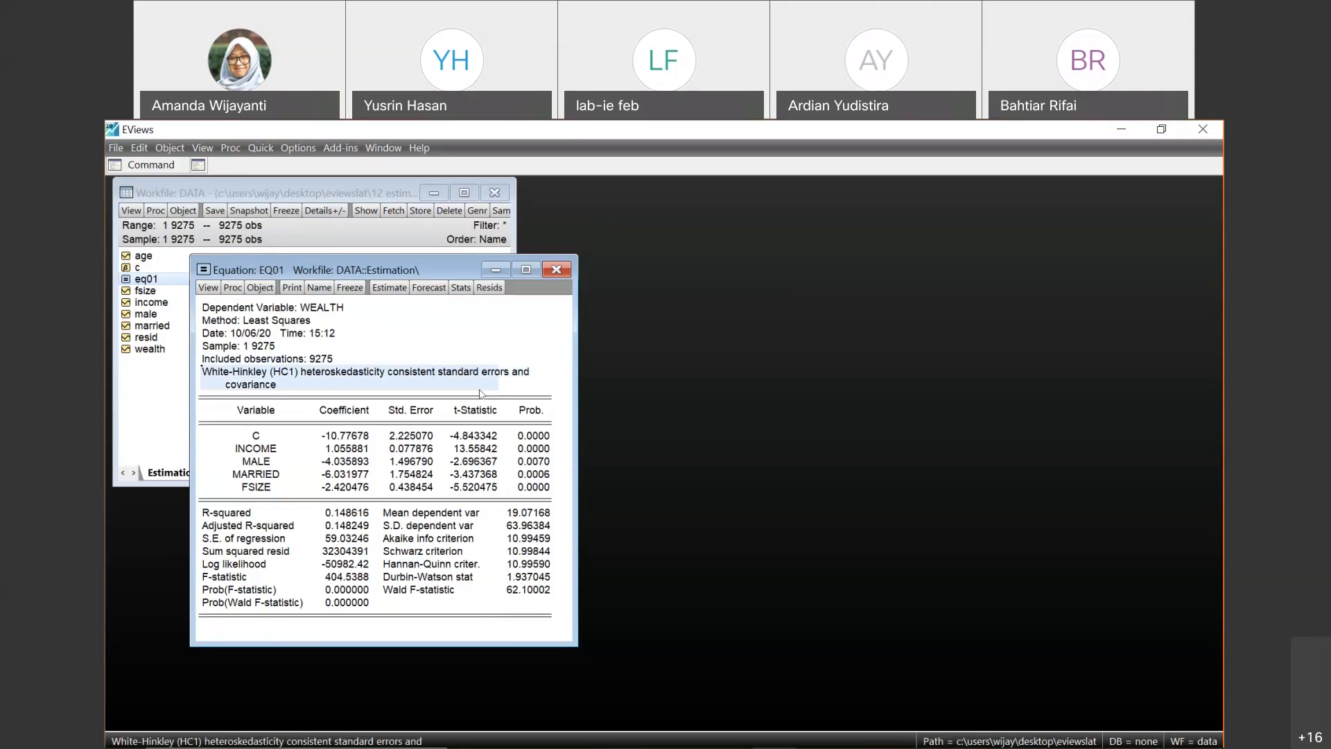
left_click(448, 360)
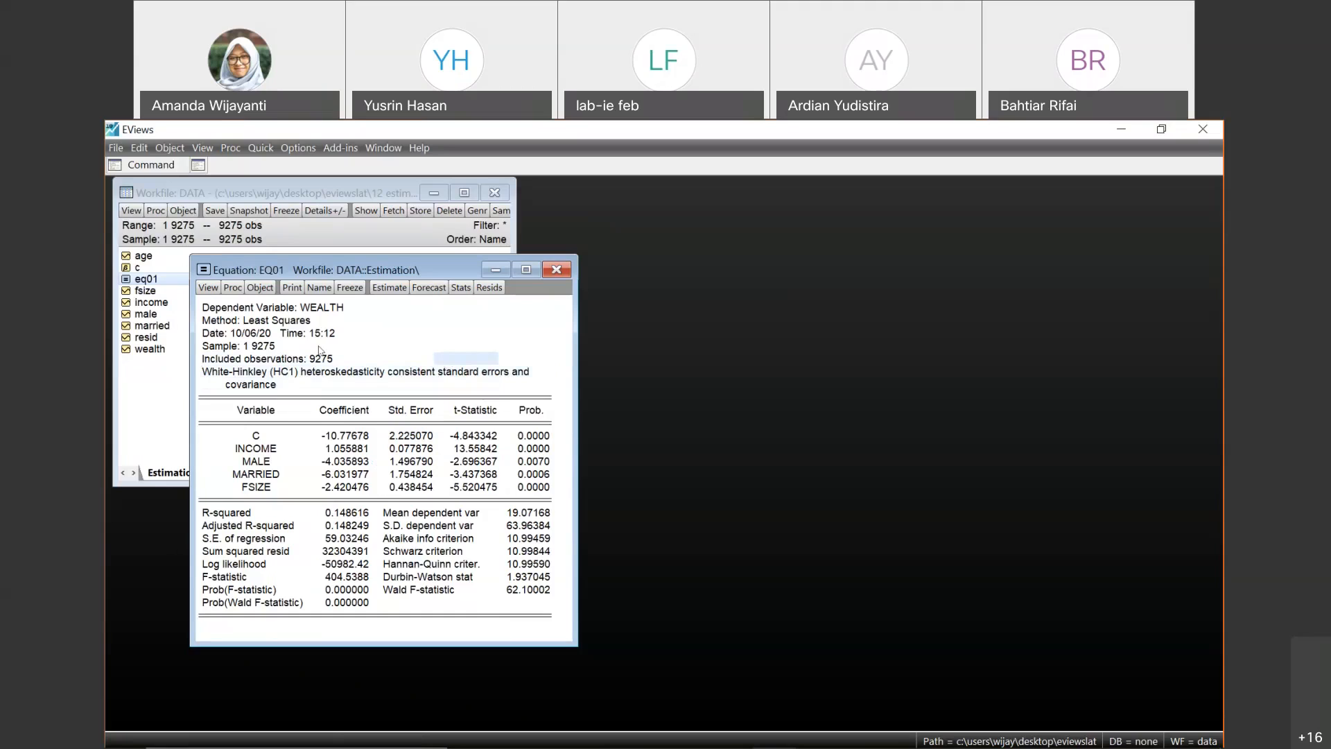
left_click(256, 513)
left_click(333, 513)
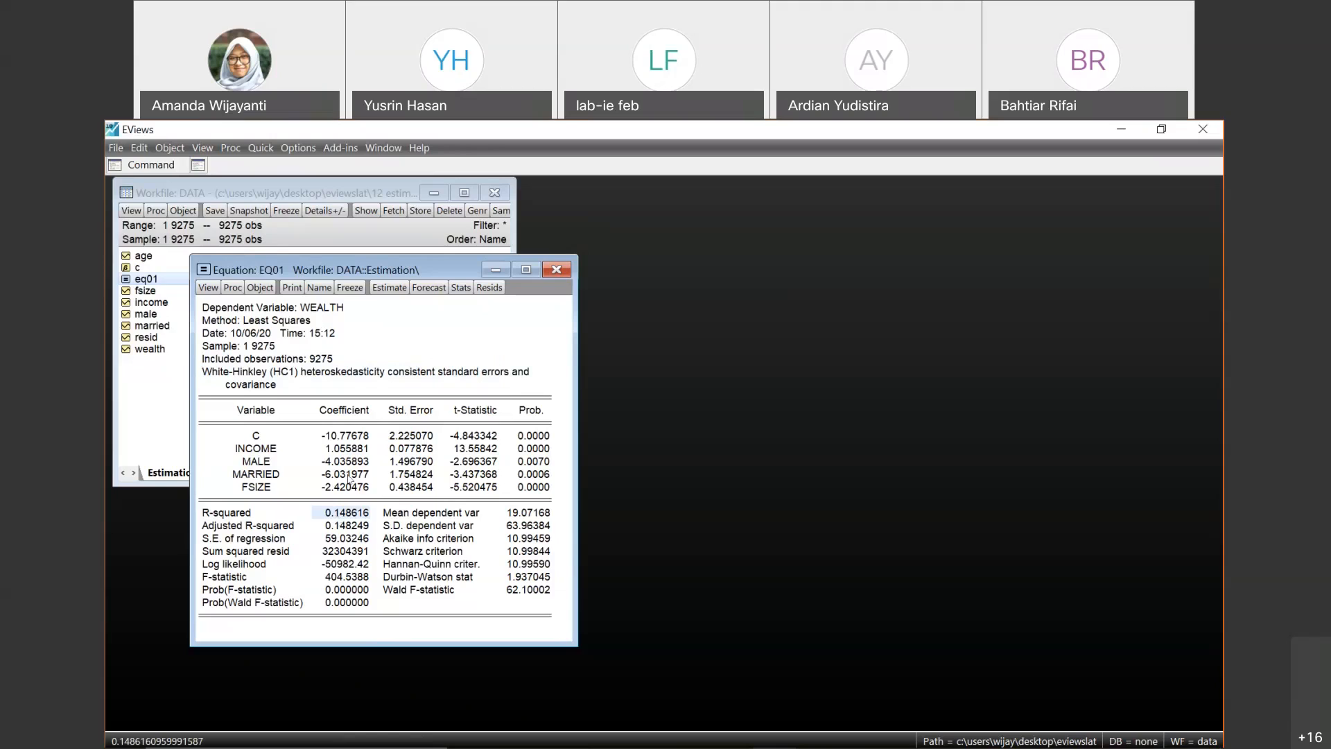
left_click(314, 421)
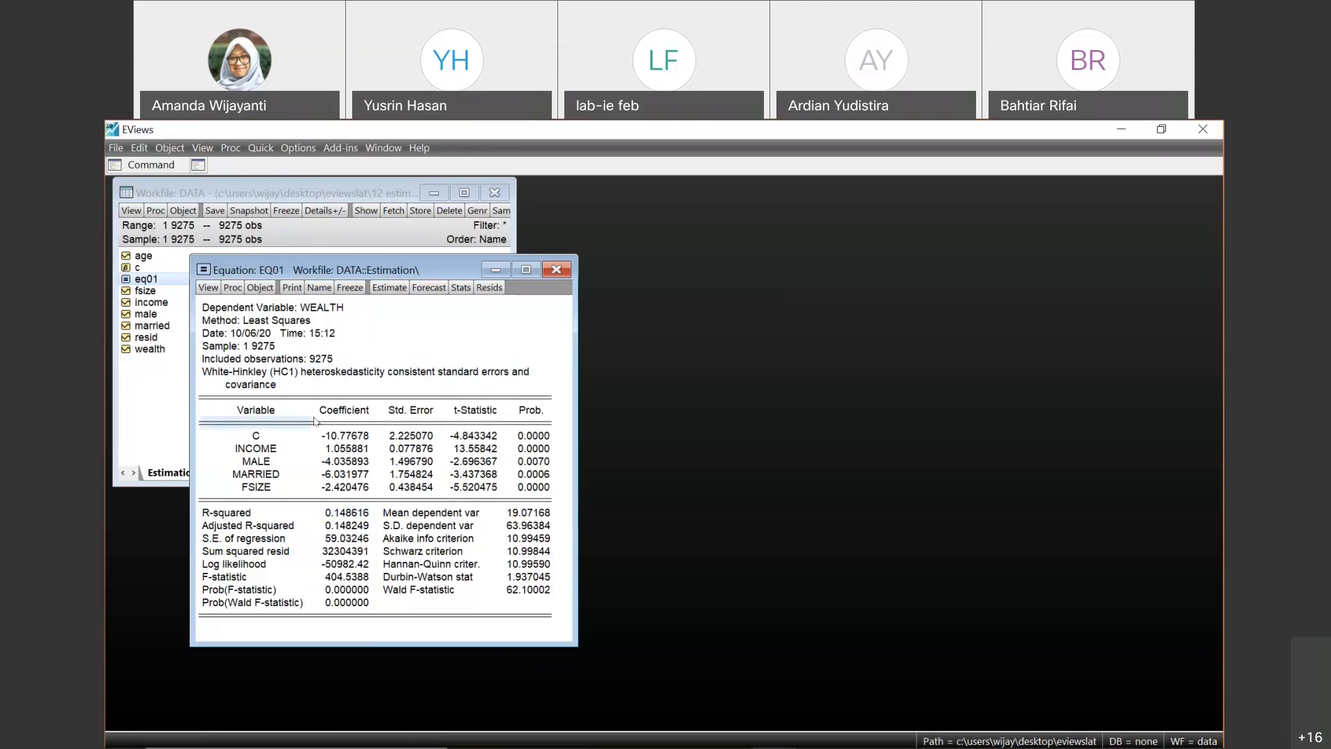
left_click(335, 511)
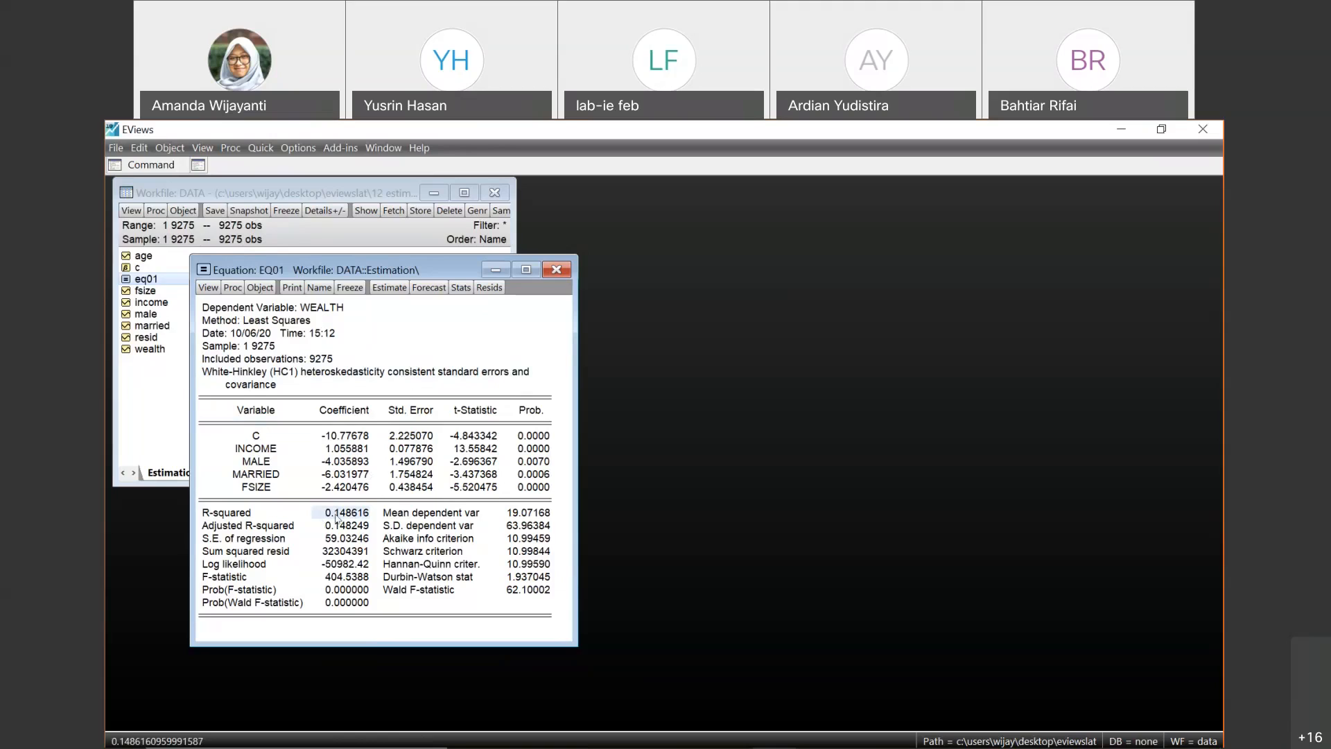
left_click(376, 479)
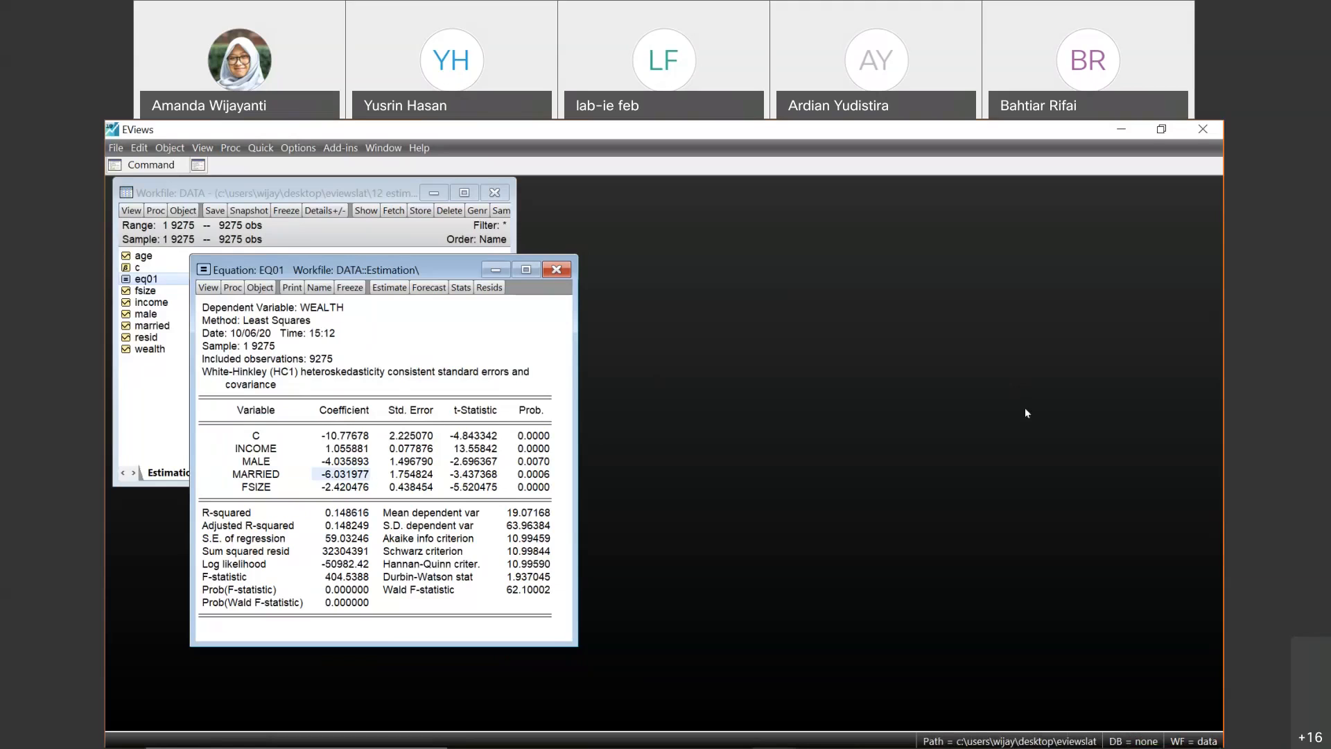
left_click(1214, 530)
key("alt+Tab")
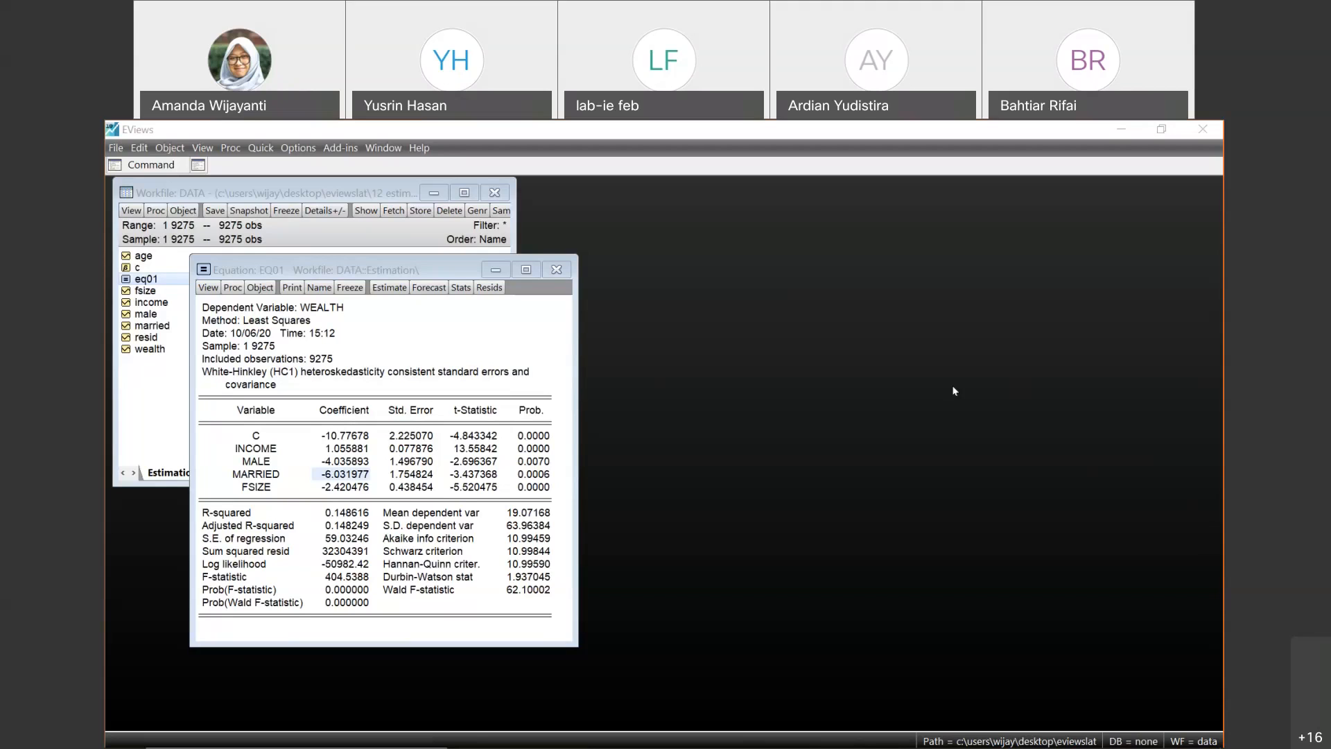
- Examine the INCOME row of the eq01 output across its coefficient, standard error, t-statistic and probability
left_click(246, 444)
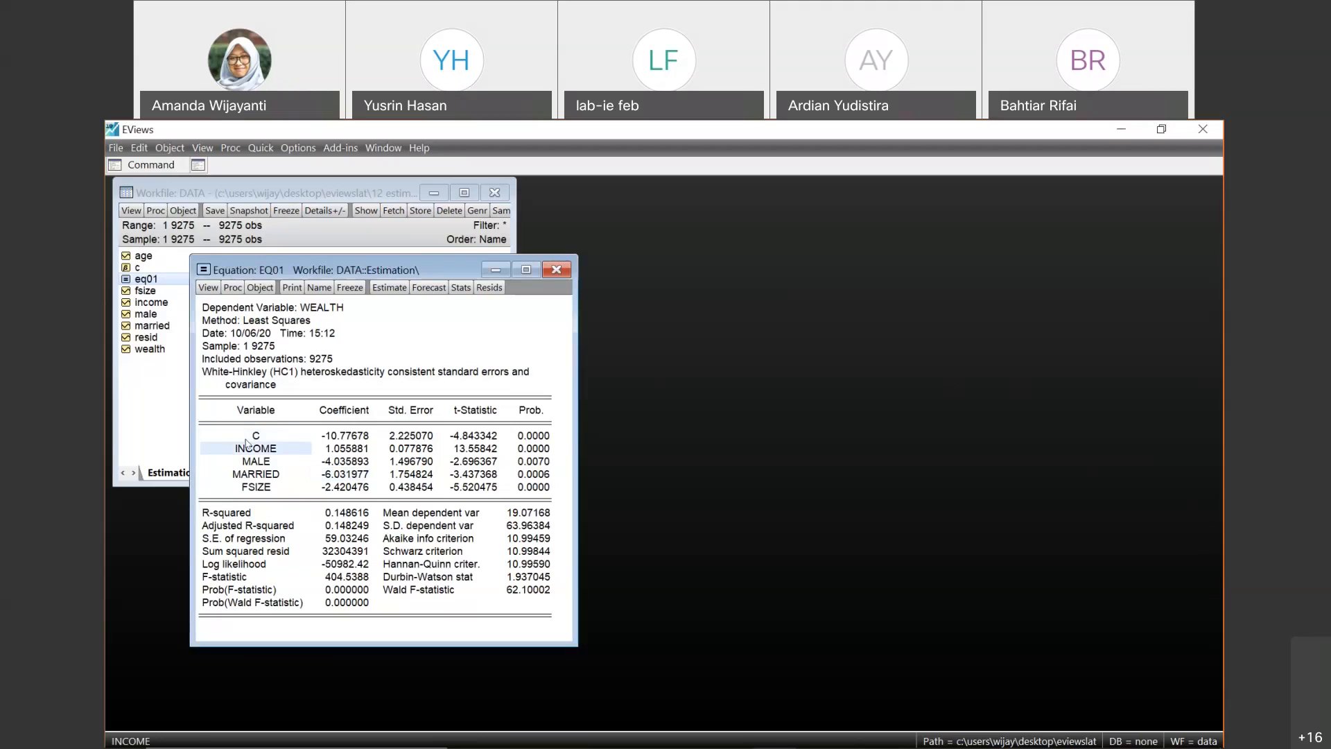
key("Right")
key("Right")
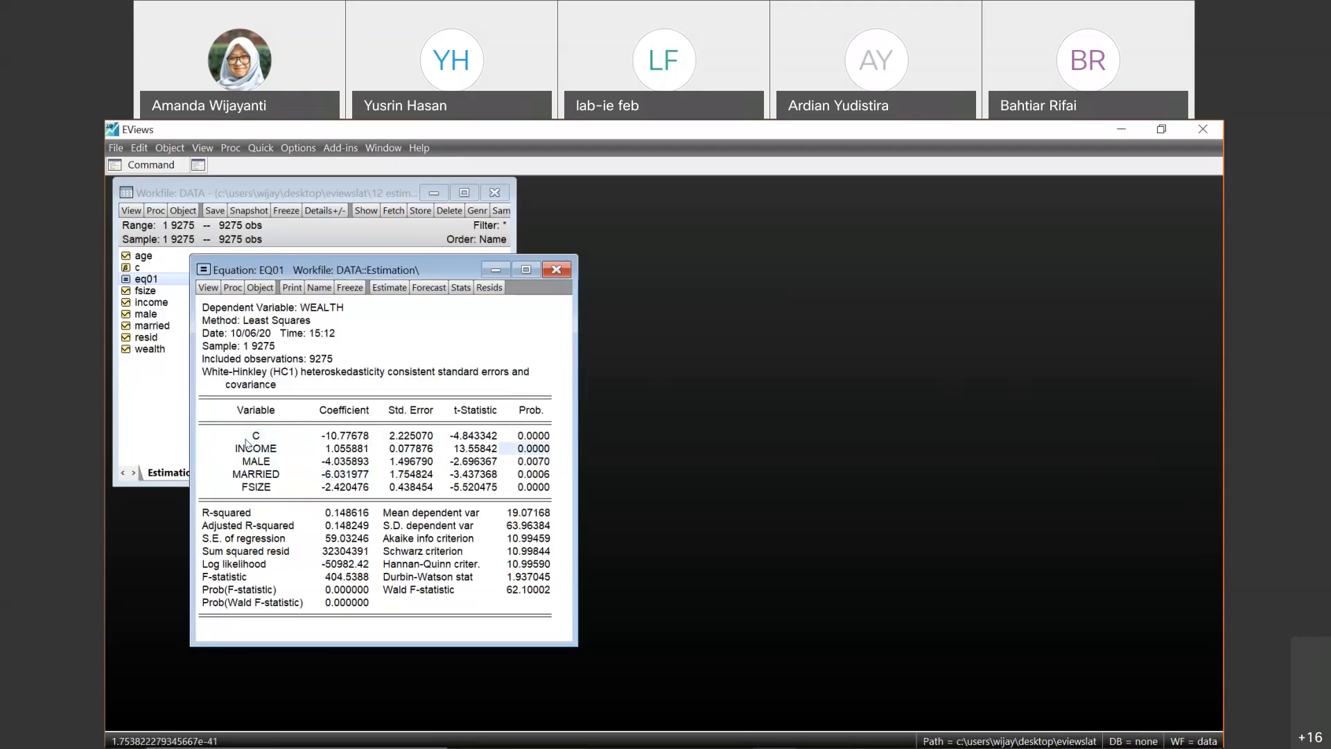
key("Left")
key("Left")
key("Left")
key("Left")
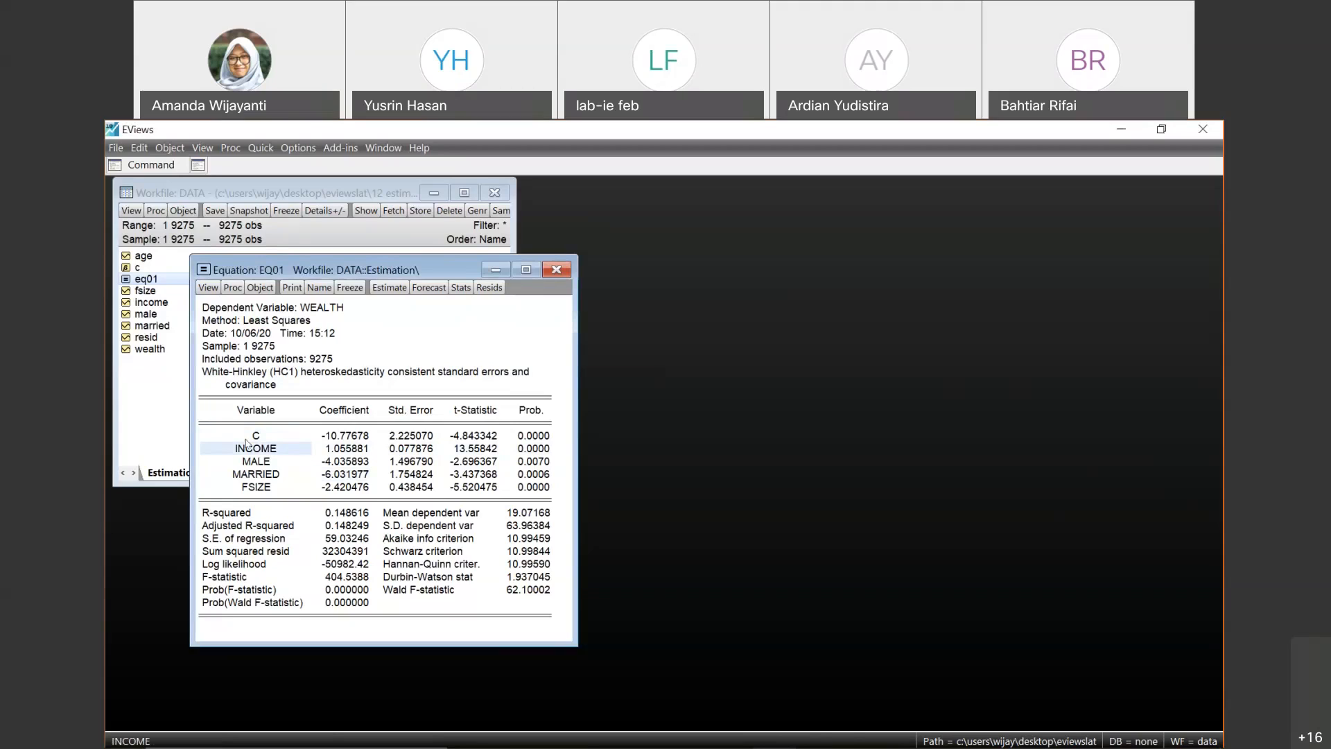
key("Right")
key("Right")
key("Right")
key("Right")
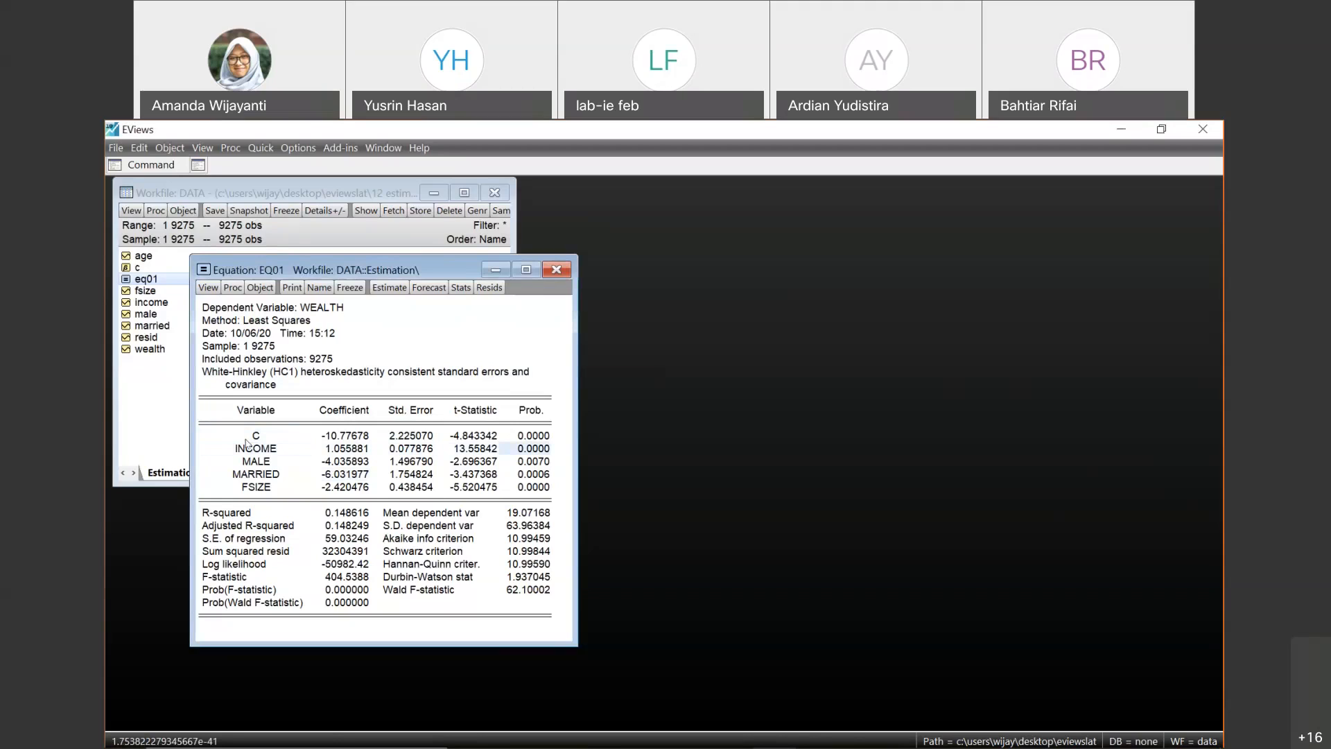
key("Left")
key("Left")
key("Left")
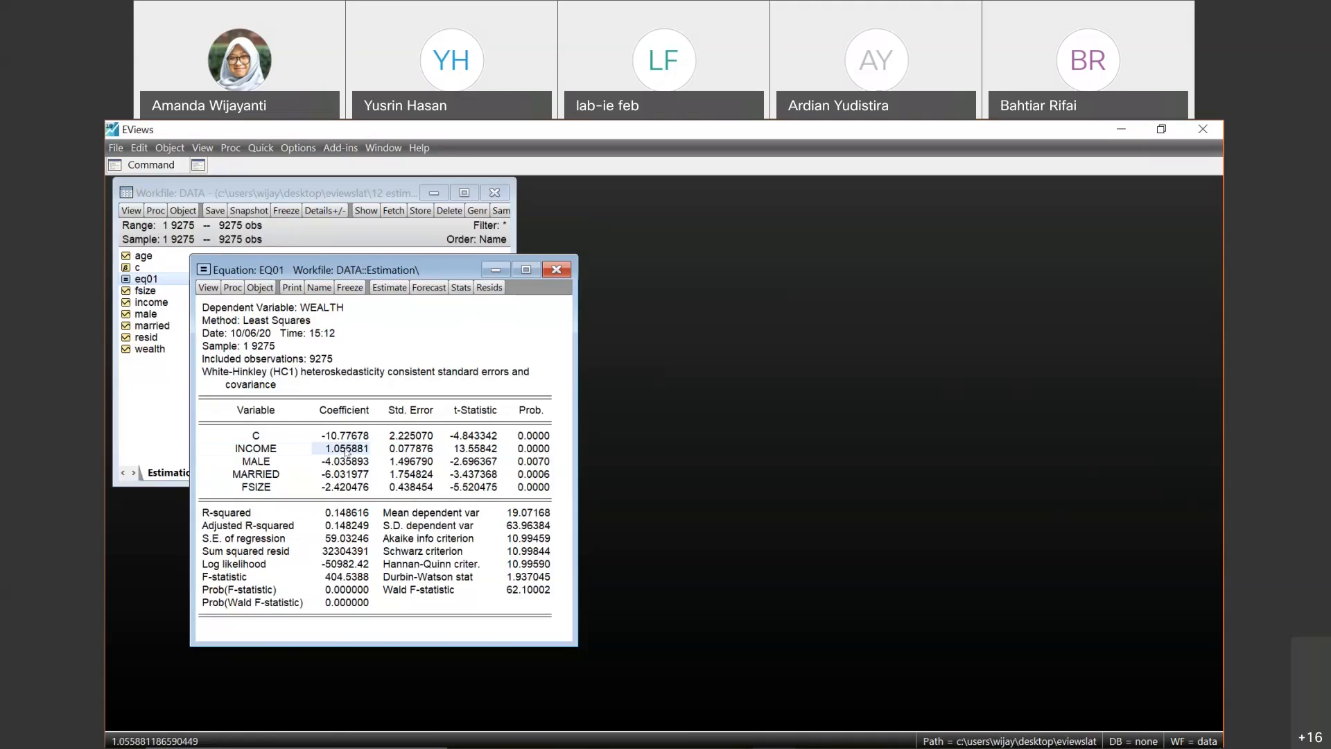
left_click(259, 450)
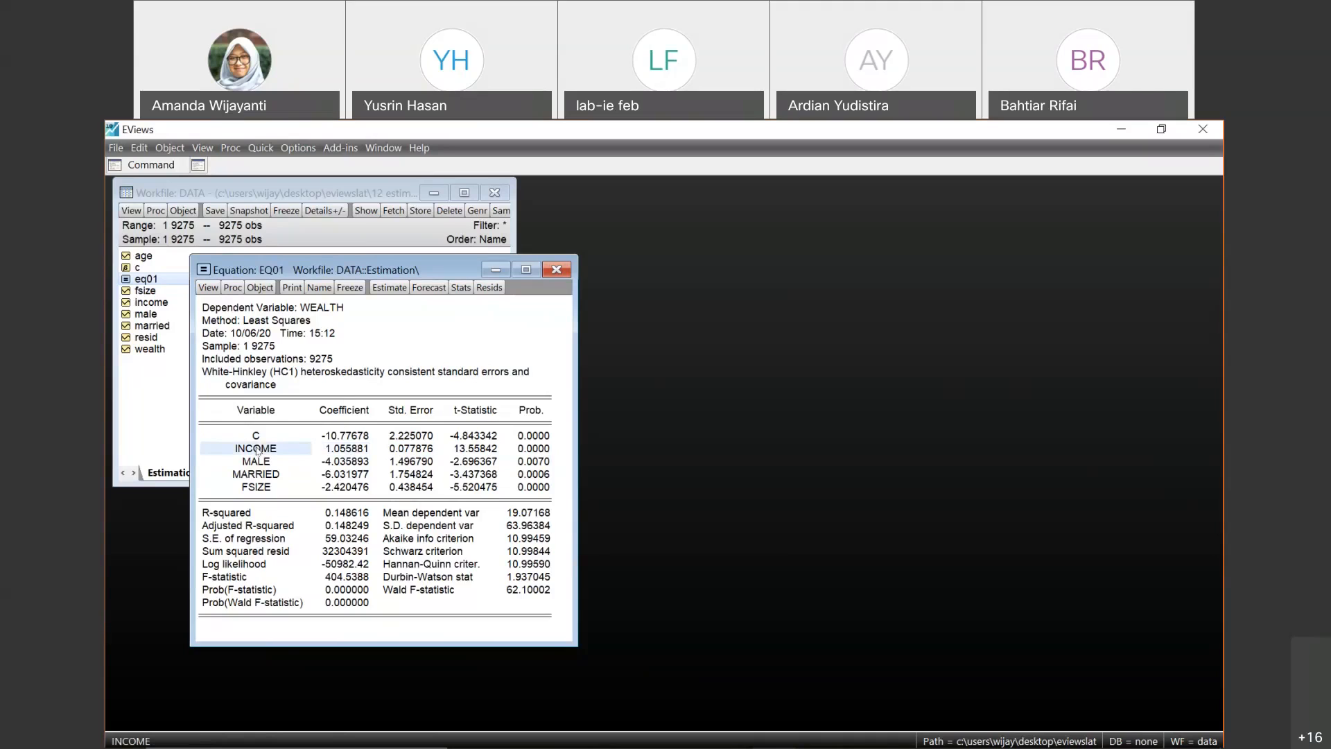
- Close the eq01 estimation output and reopen the equation from the workfile
left_click(340, 450)
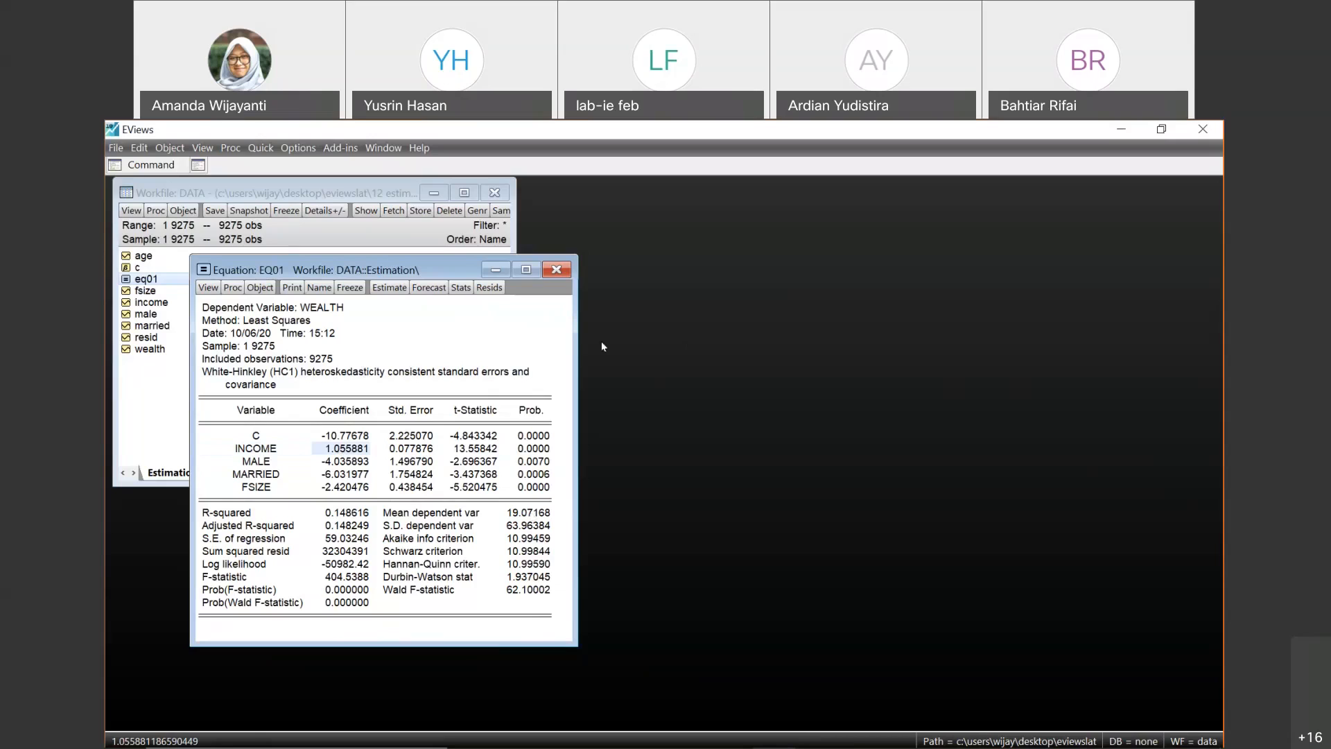
left_click(557, 270)
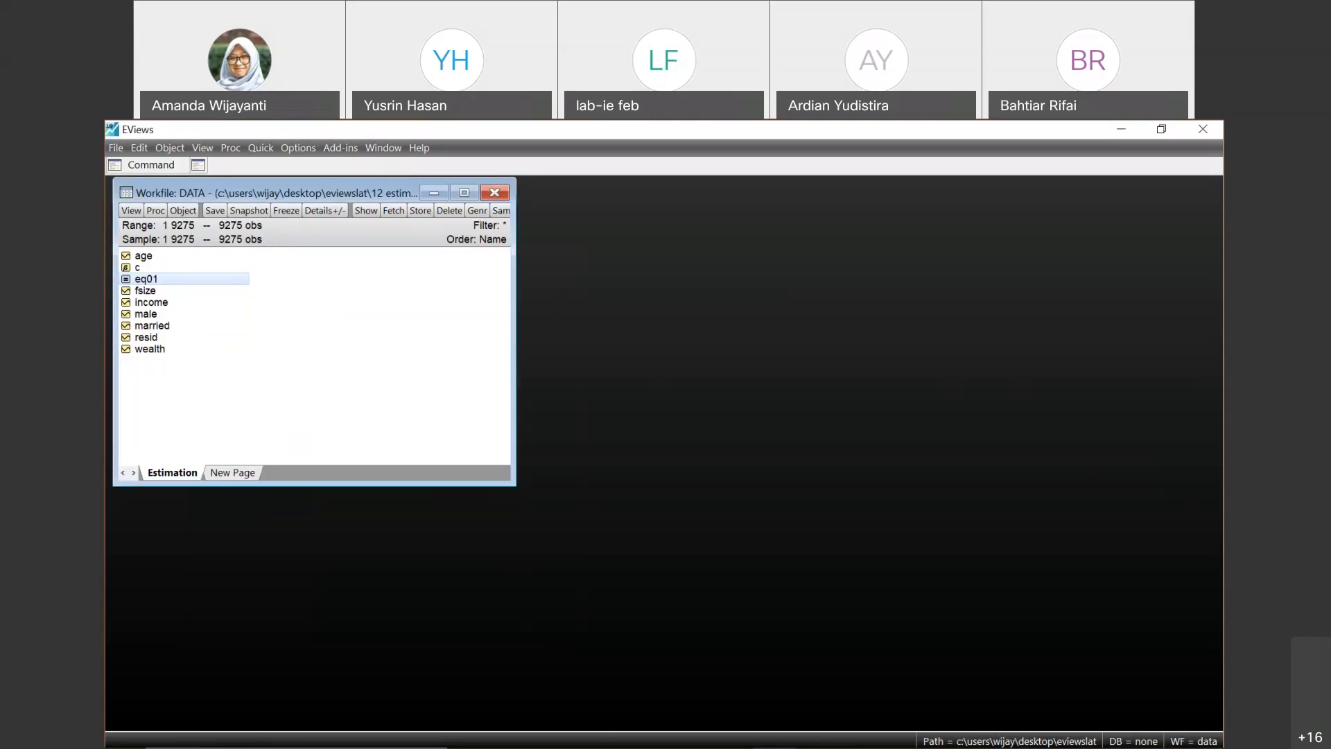
left_click(392, 308)
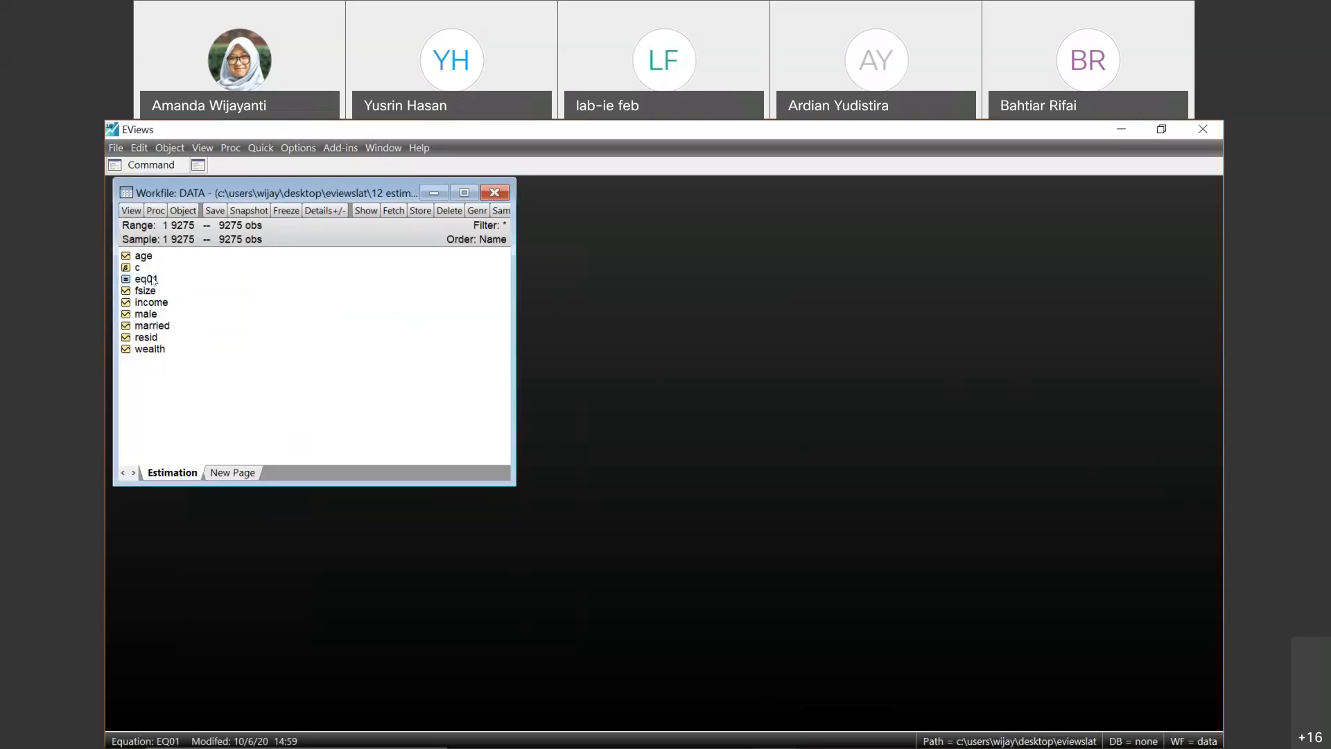
left_click(153, 280)
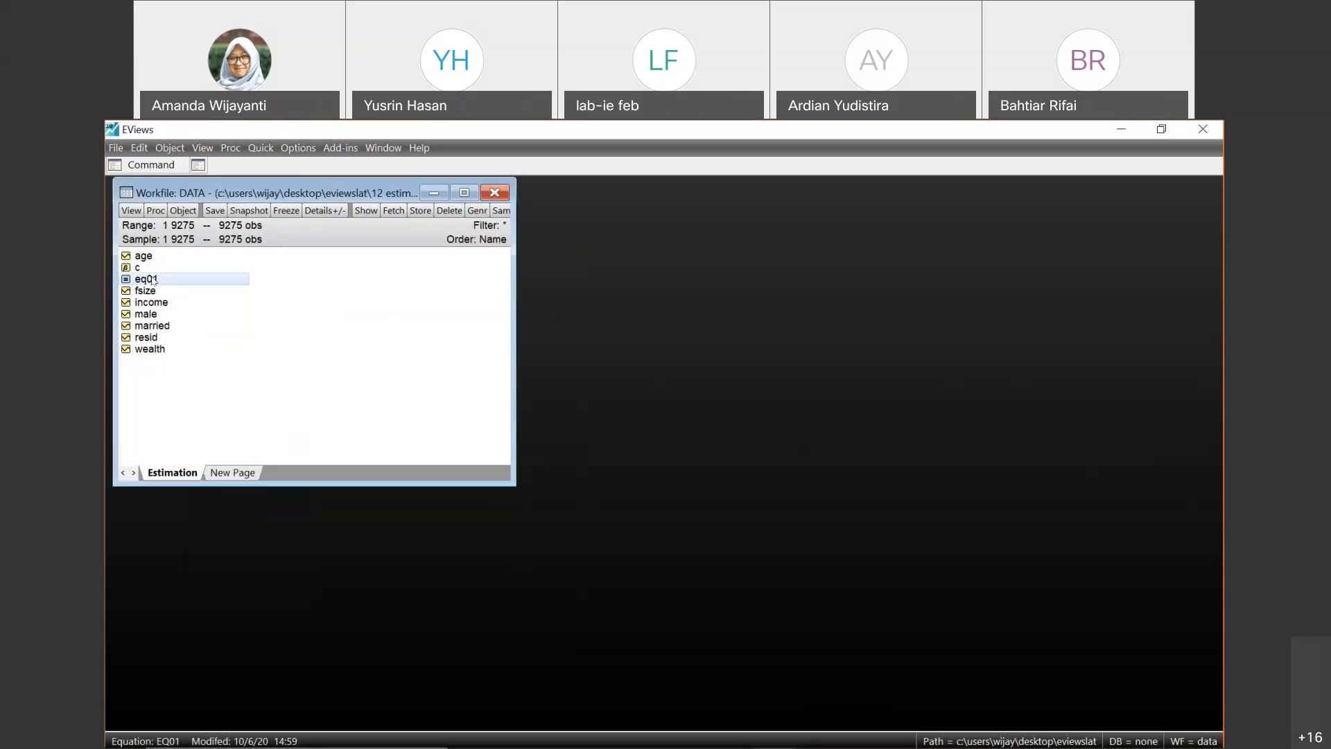
double_click(154, 280)
left_click(412, 313)
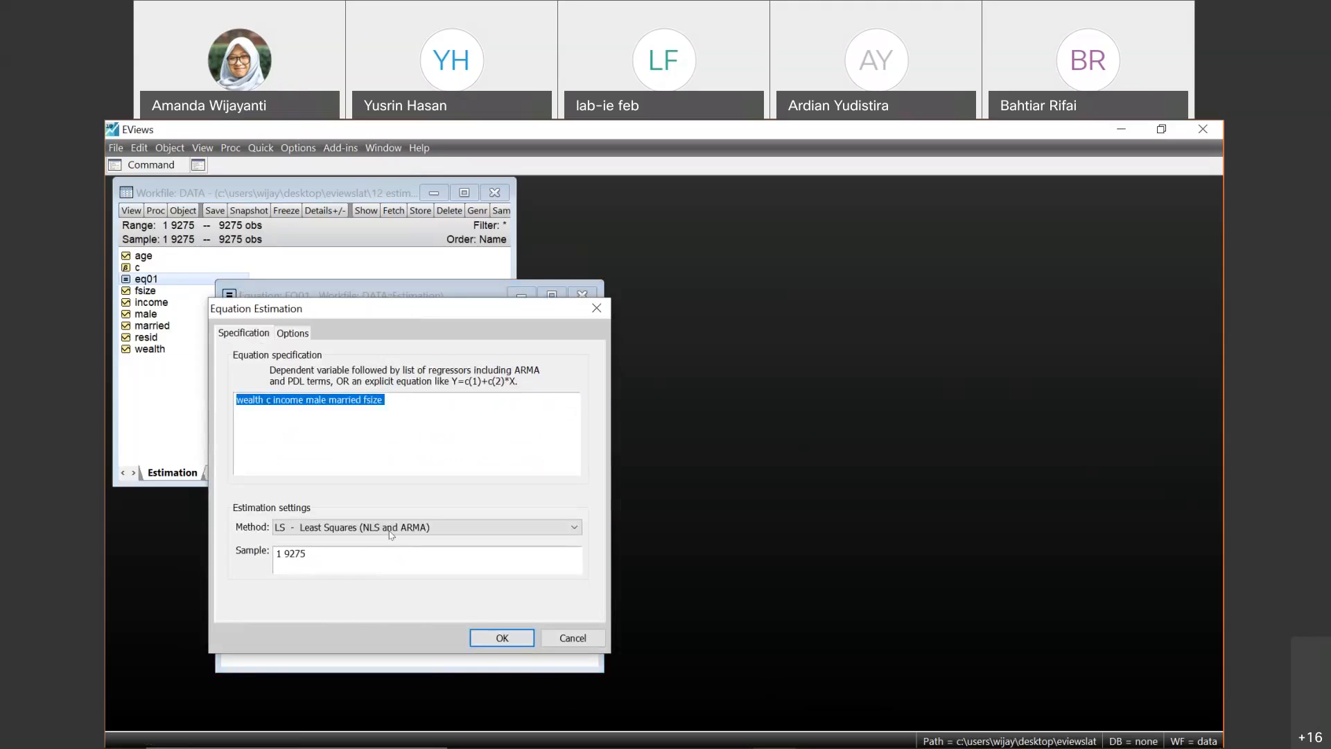
left_click(392, 530)
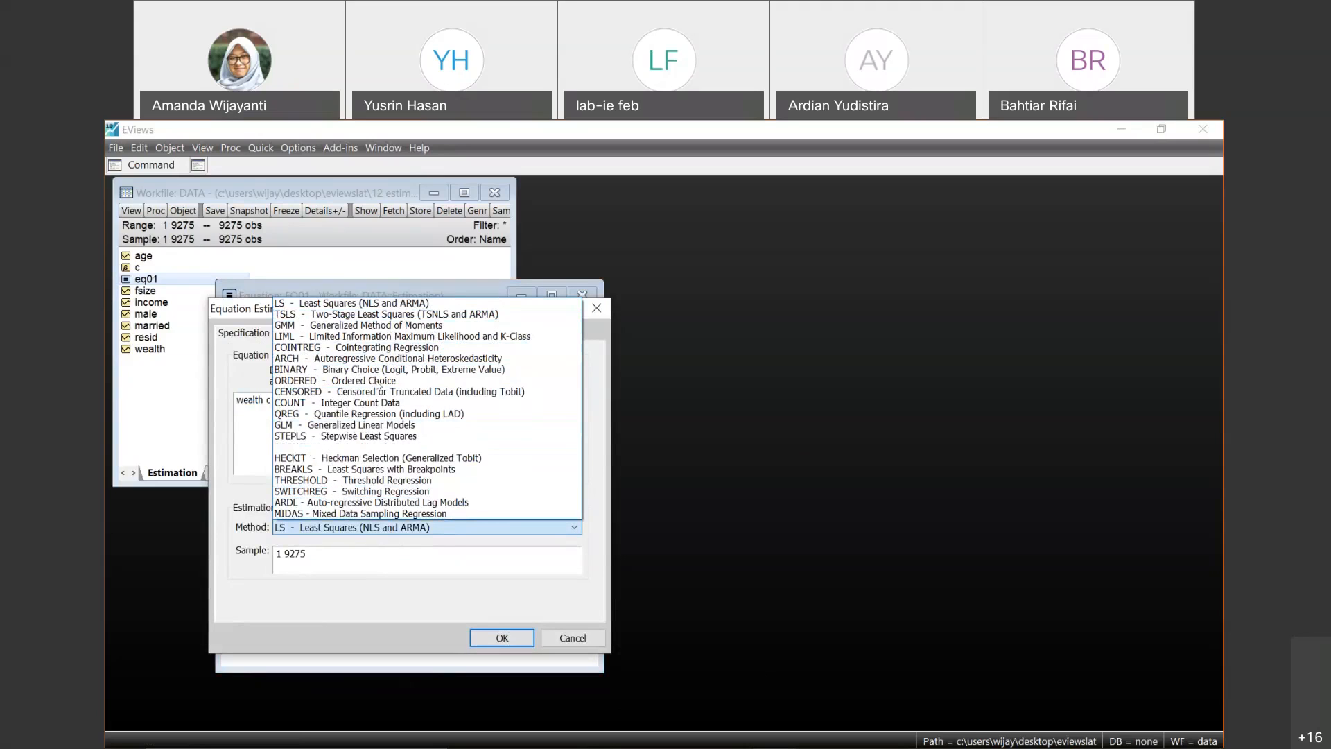
left_click(412, 314)
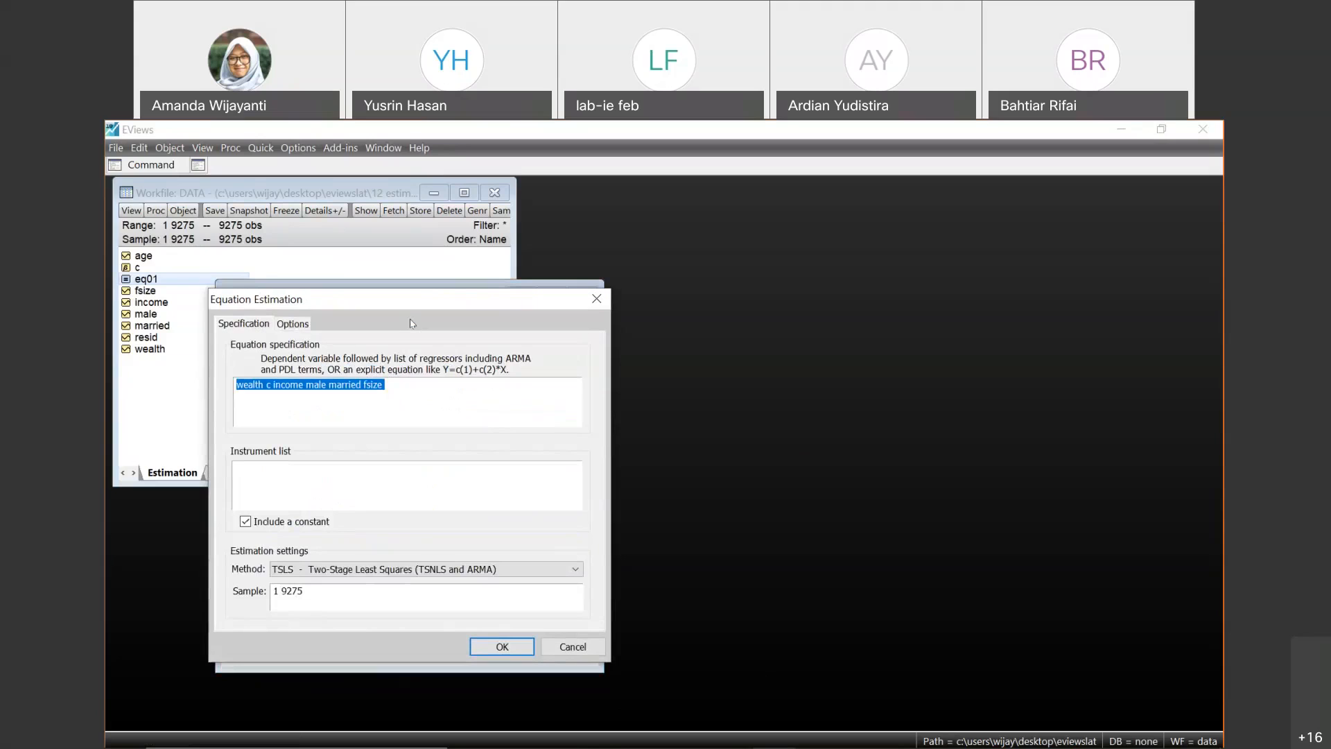
left_click(302, 468)
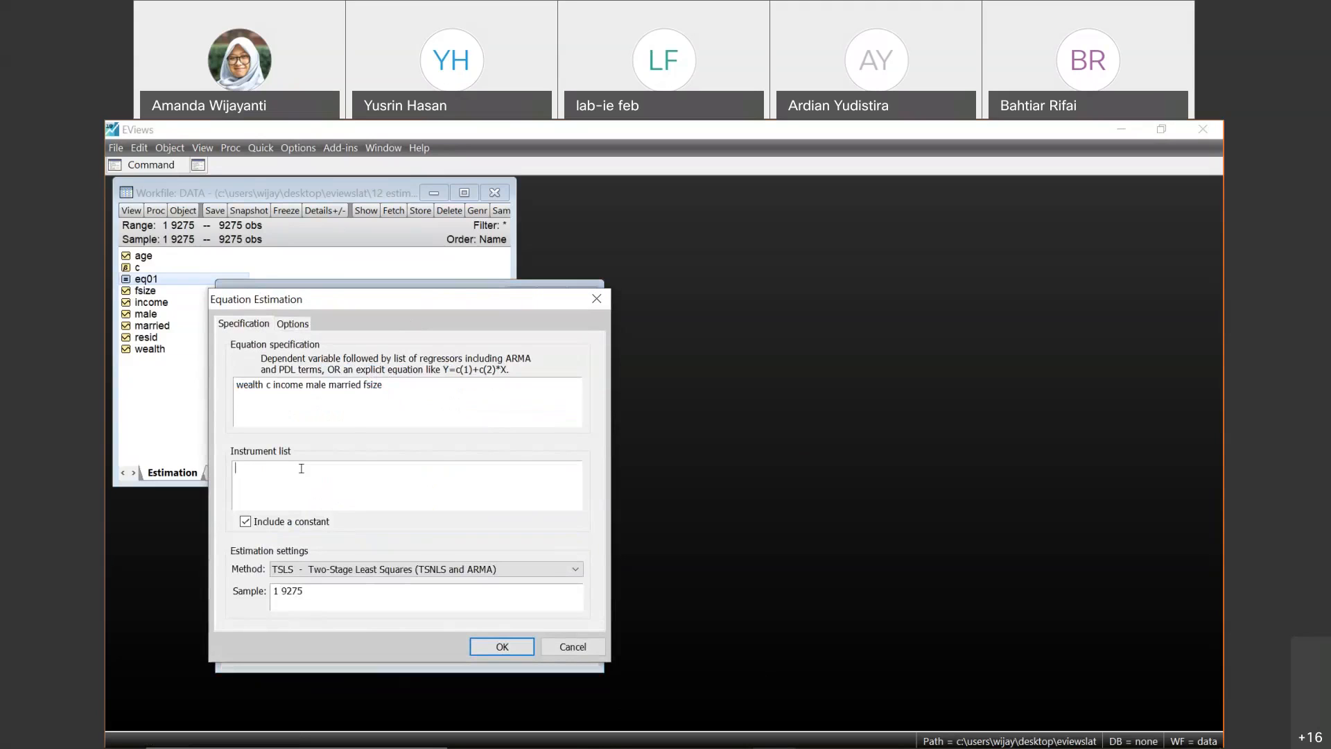
left_click(363, 385)
left_click(361, 385)
key("BackSpace")
key("BackSpace")
key("BackSpace")
key("BackSpace")
key("BackSpace")
key("BackSpace")
key("BackSpace")
key("BackSpace")
key("BackSpace")
key("BackSpace")
key("BackSpace")
key("BackSpace")
key("BackSpace")
left_click(572, 646)
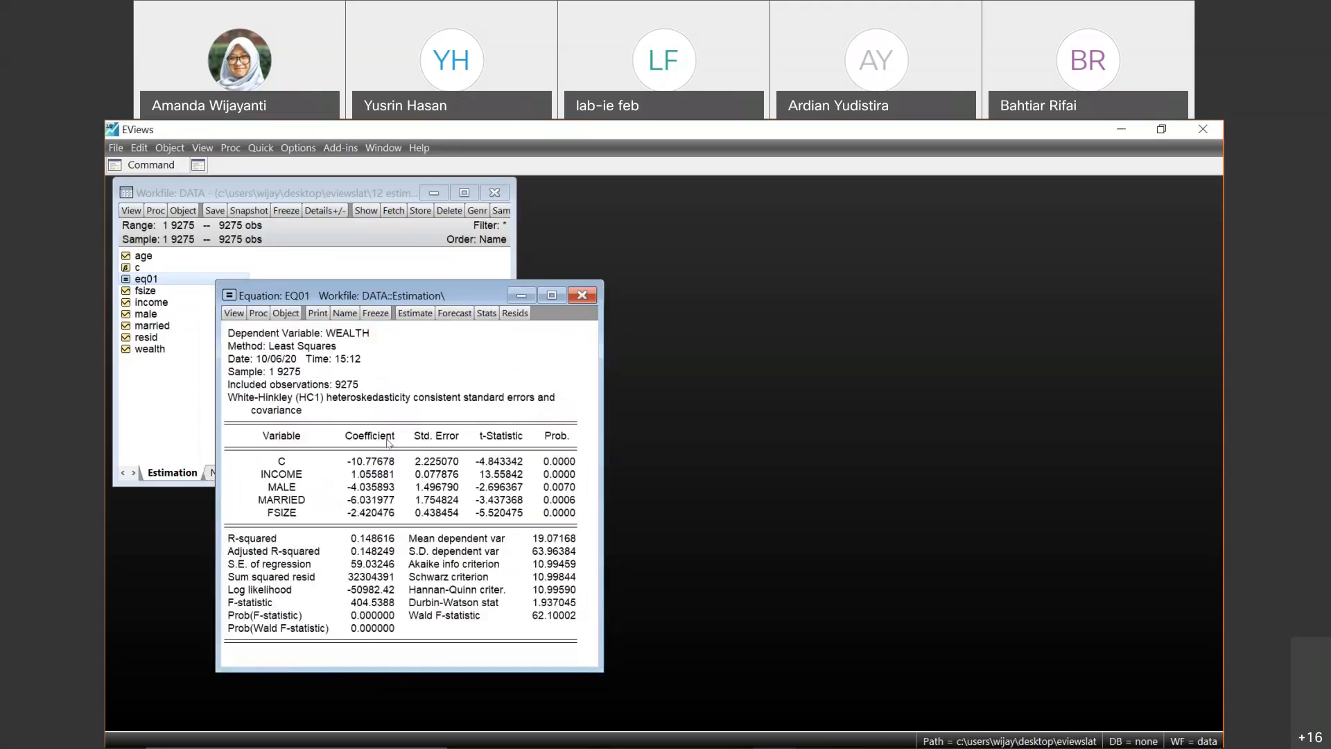
- Re-estimate eq01 by two-stage least squares as wealth c income fsize, moving male and married into the instrument list
left_click(415, 312)
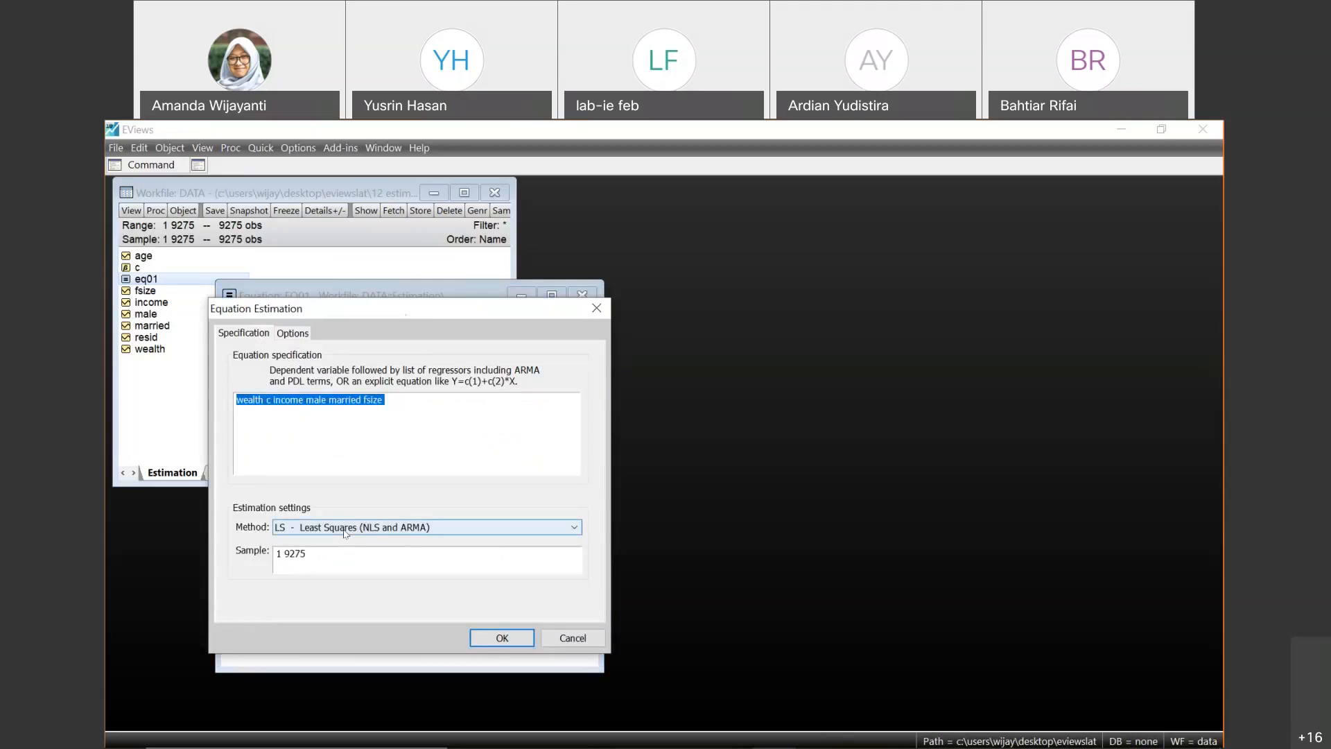
left_click(345, 528)
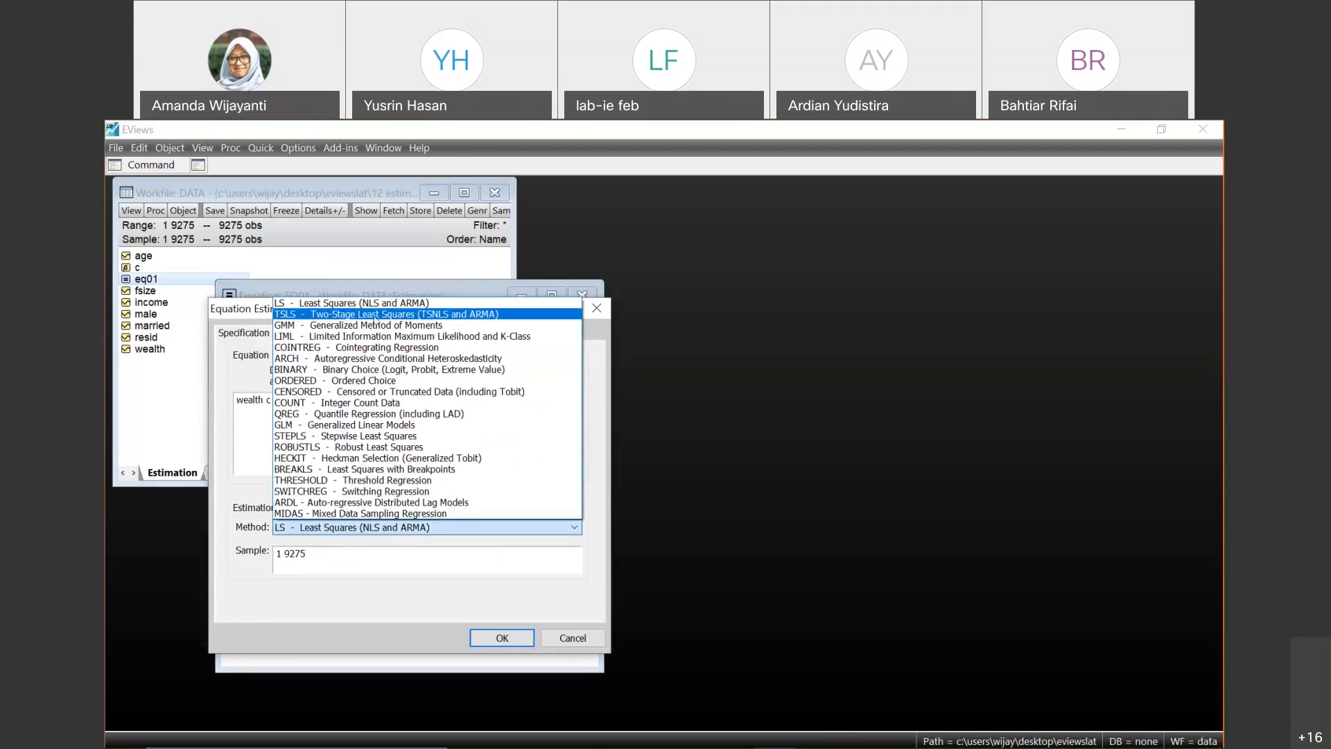
left_click(375, 315)
left_click(374, 385)
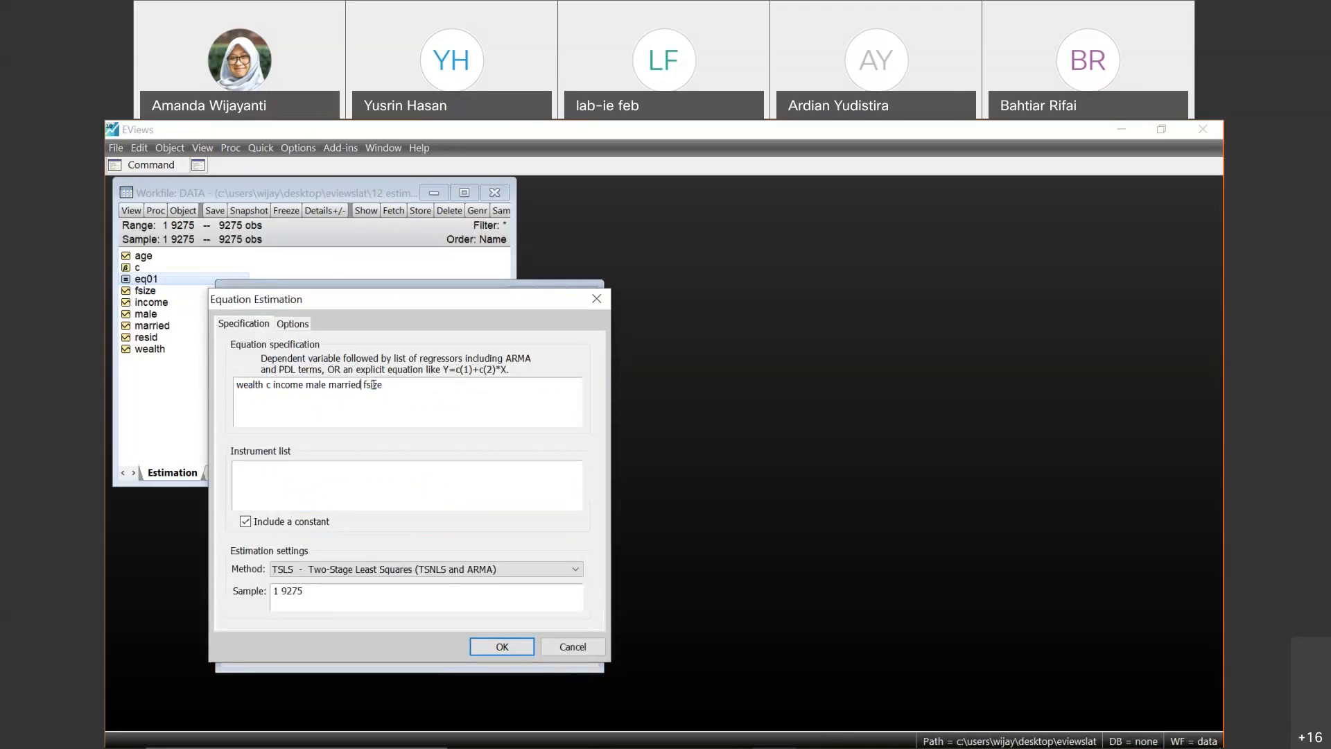
key("shift+Left")
key("shift+Left")
key("shift+Left")
key("shift+Left")
key("shift+Left")
key("shift+Left")
key("shift+Left")
key("shift+Left")
key("shift+Left")
key("shift+Left")
key("shift+Left")
key("shift+Left")
key("ctrl+c")
key("Delete")
key("BackSpace")
left_click(316, 491)
key("ctrl+v")
left_click(501, 647)
- Examine the coefficients, standard errors and instrument specification in the two-stage least squares output of eq01
left_click(437, 487)
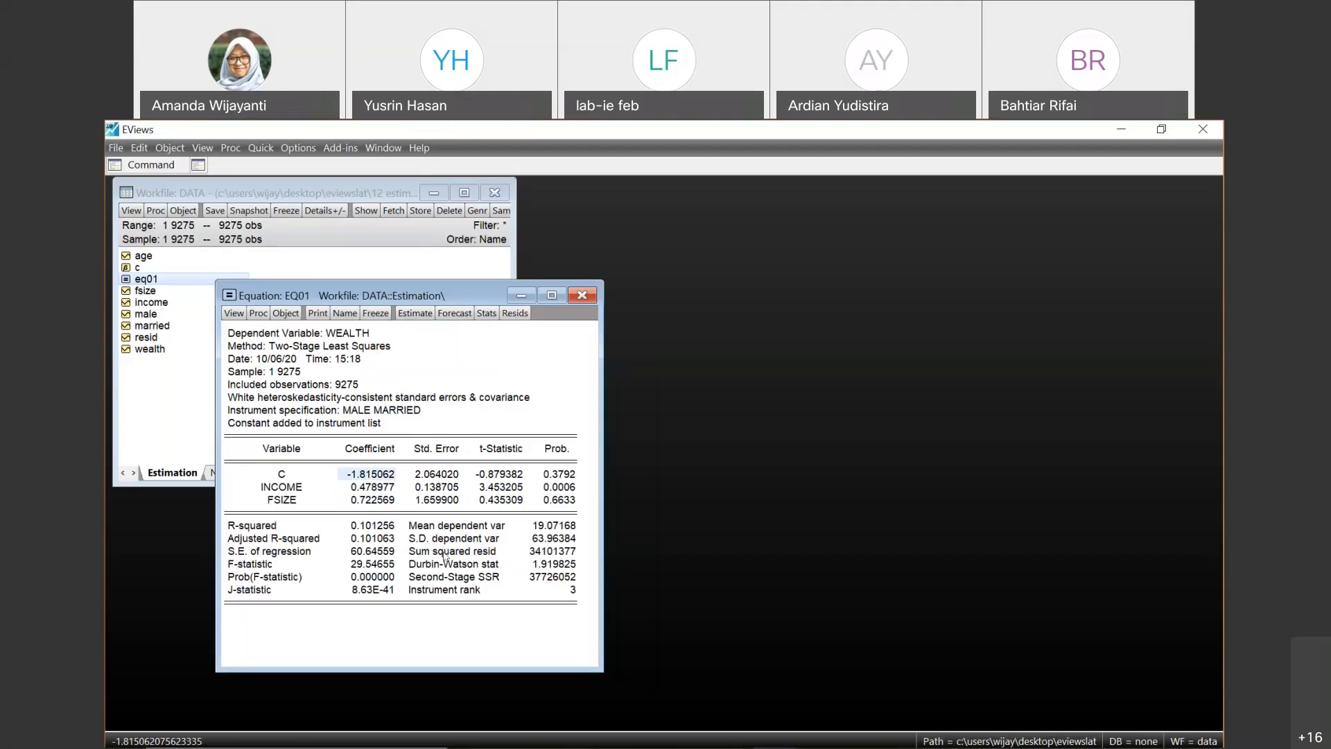
left_click(430, 516)
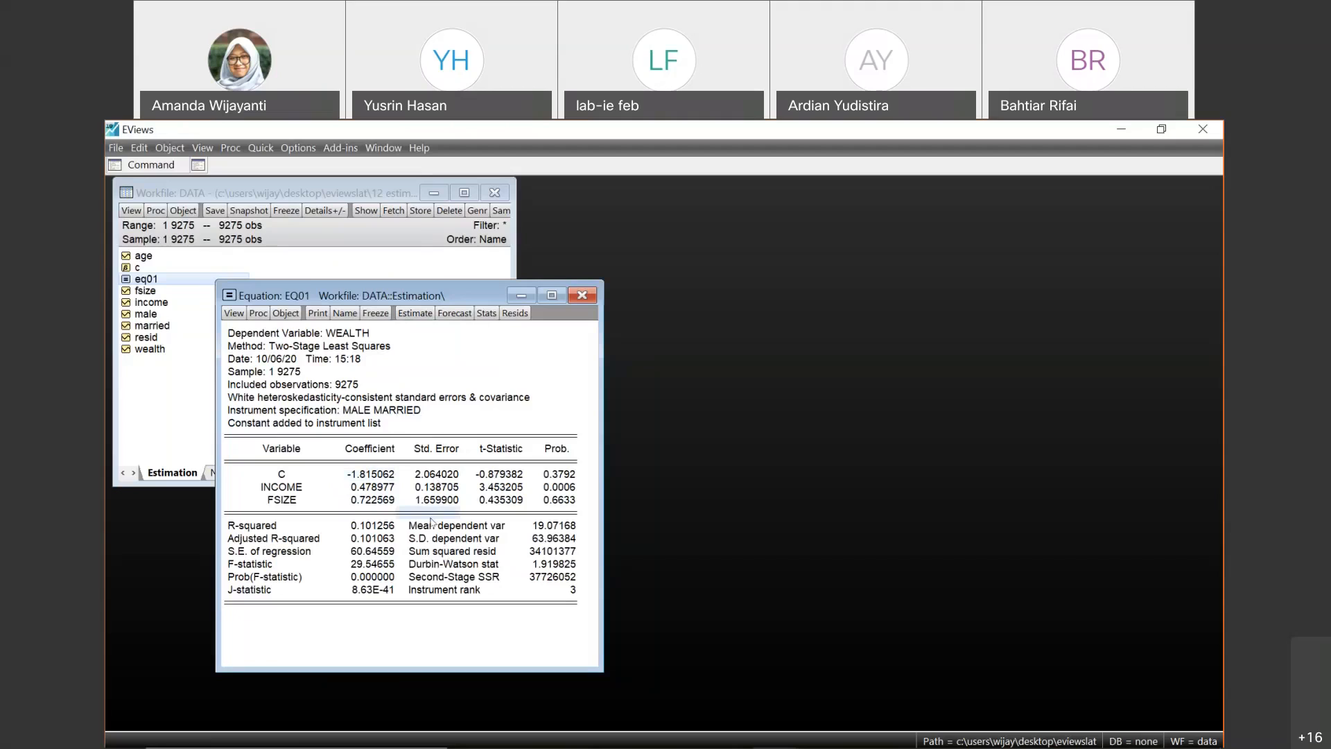
left_click(359, 475)
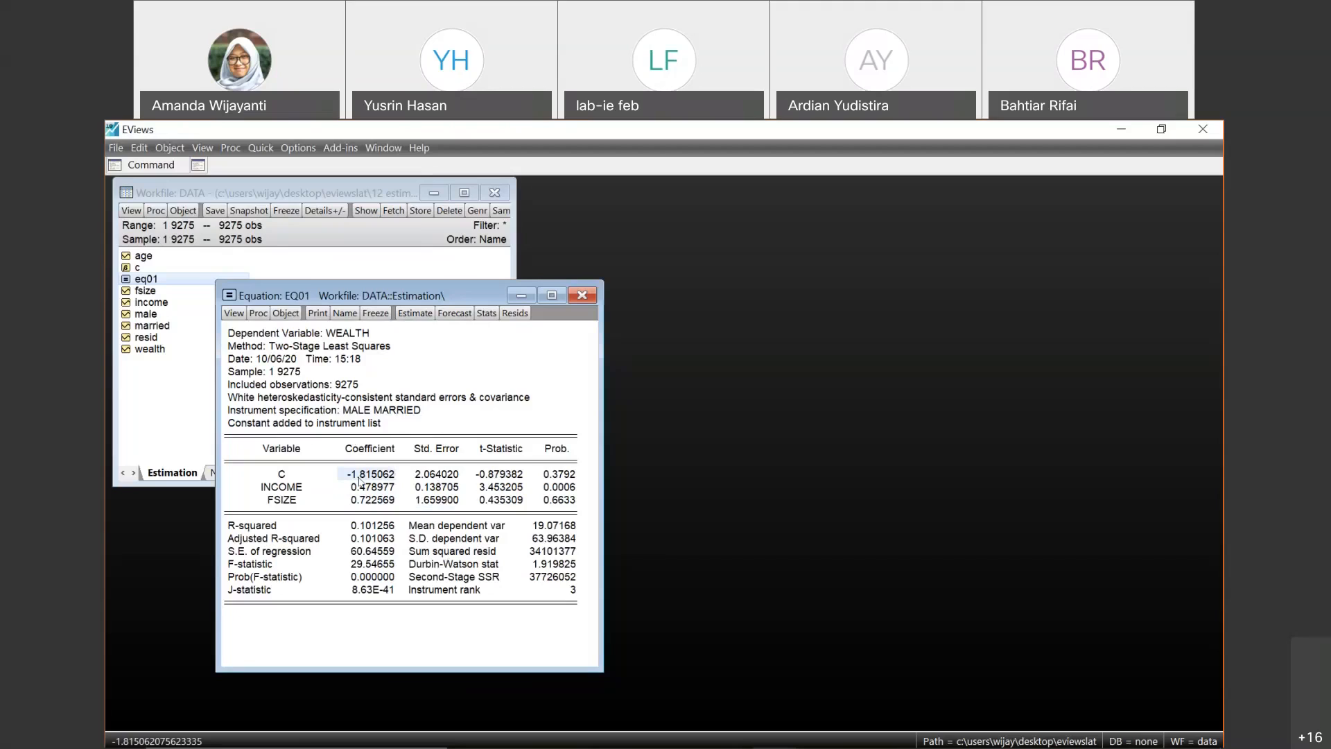
left_click(340, 498)
key("Up")
key("Up")
key("Down")
key("Down")
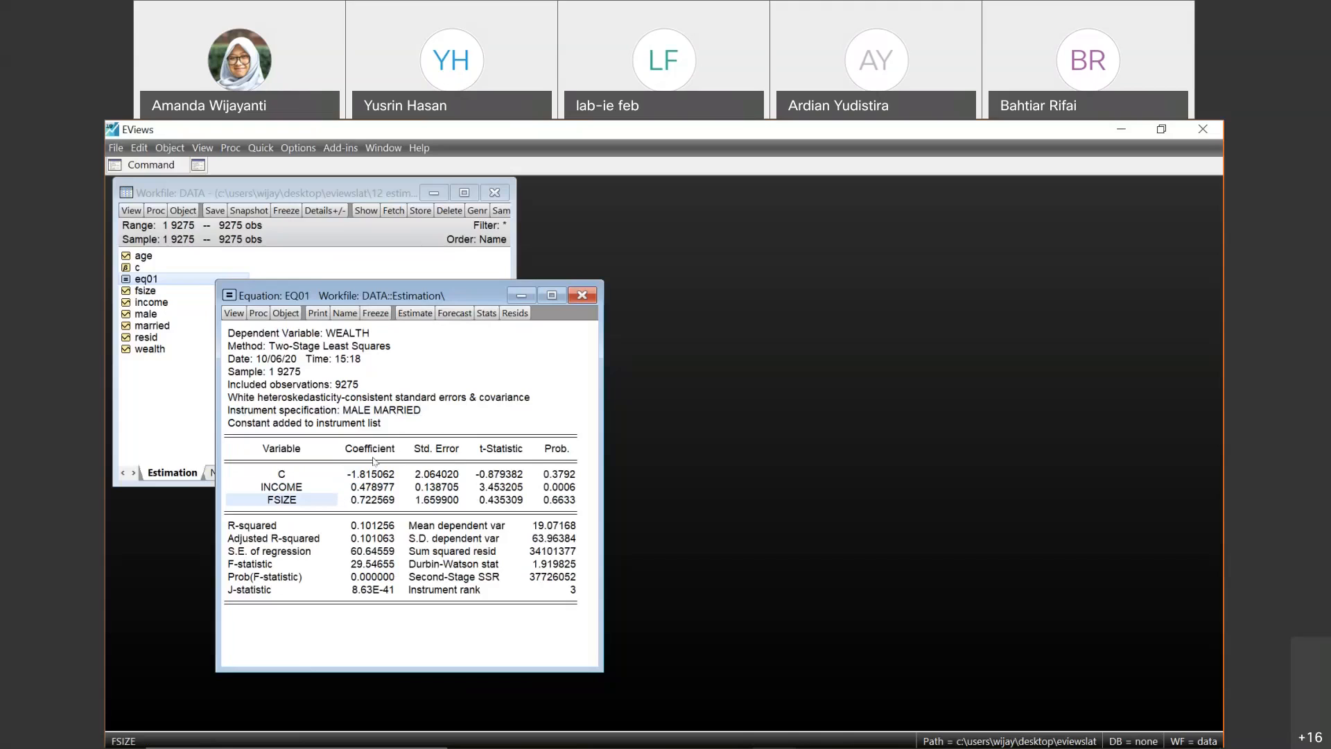
left_click(458, 422)
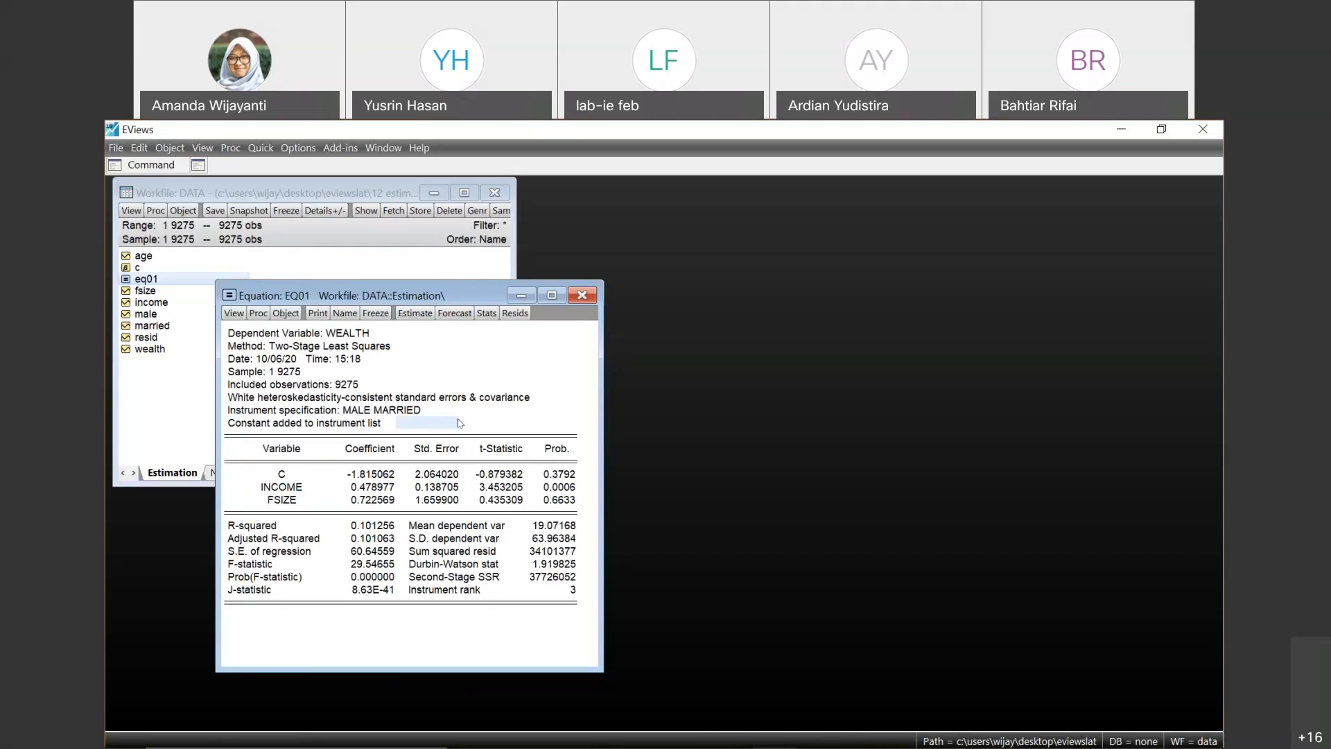
- Clear the eq01 instruments, change the method to GLM - Generalized Linear Models, and specify wealth c income fsize male married
left_click(415, 313)
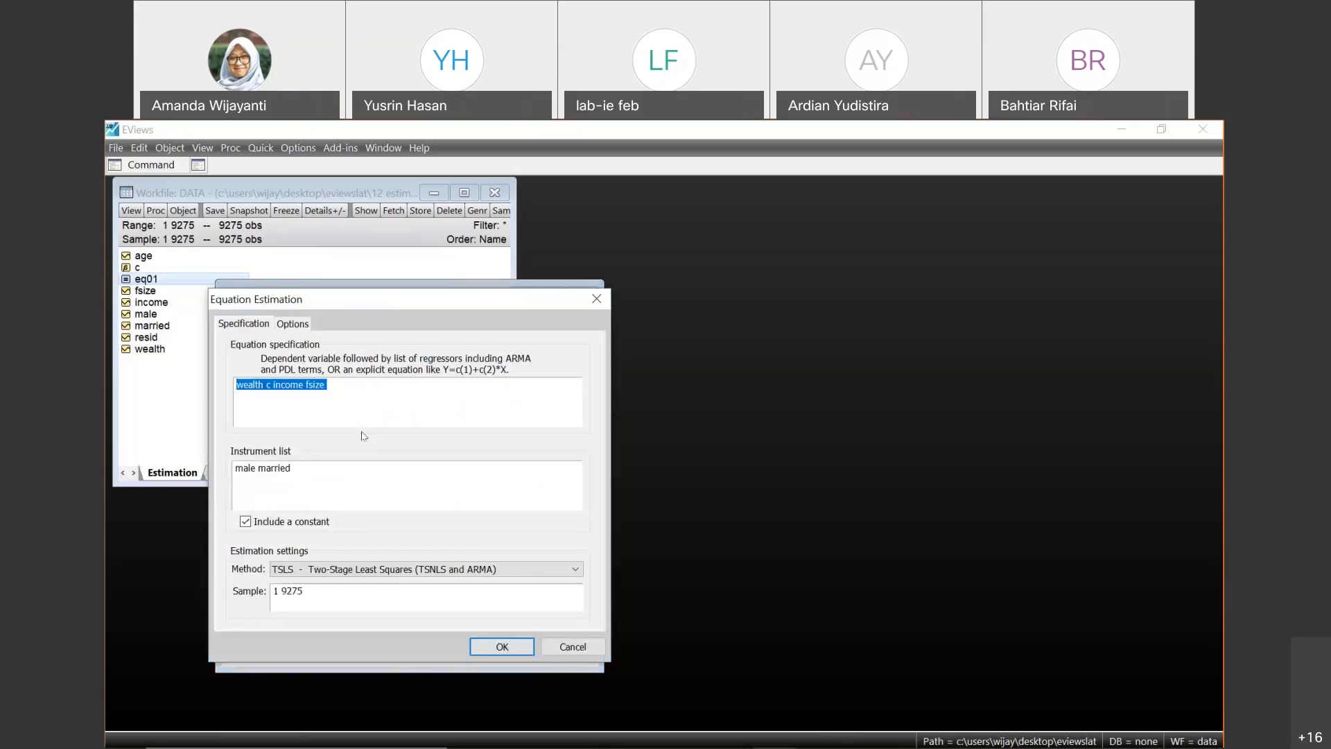
left_click(366, 472)
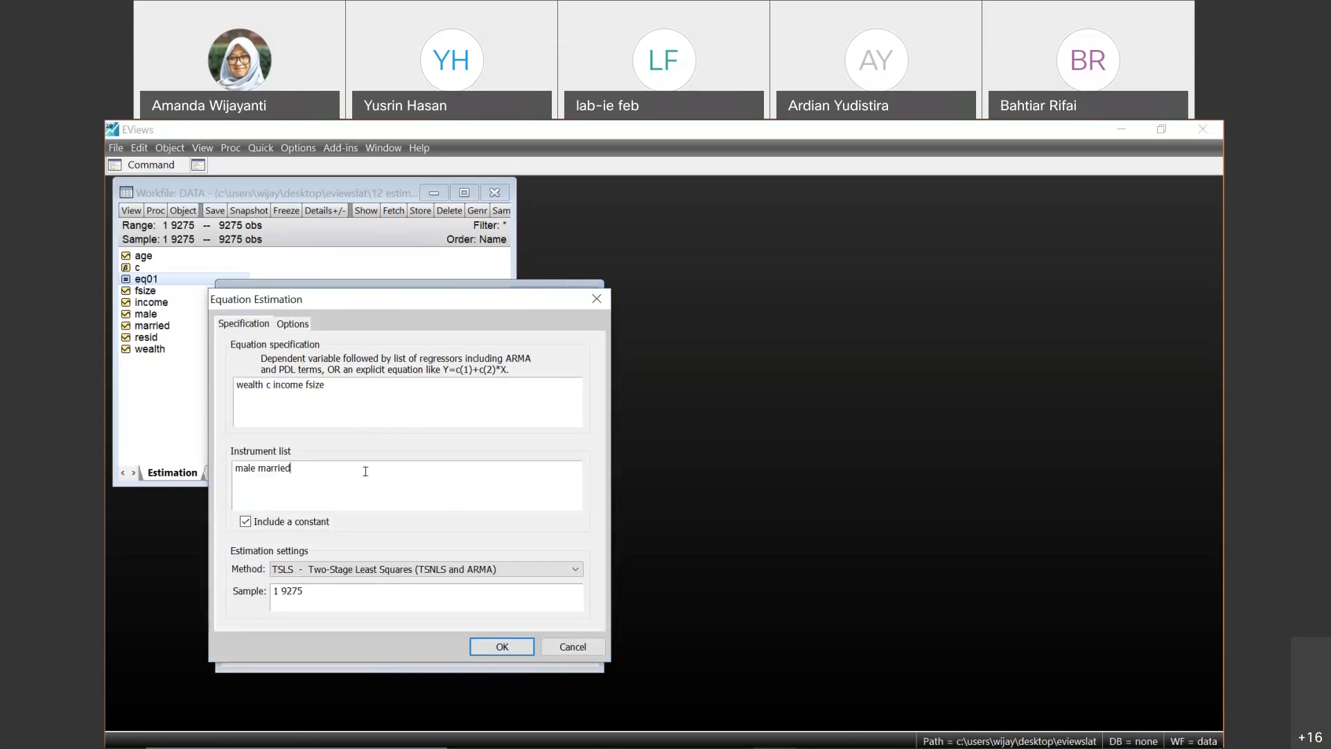
key("ctrl+a")
key("BackSpace")
left_click(328, 571)
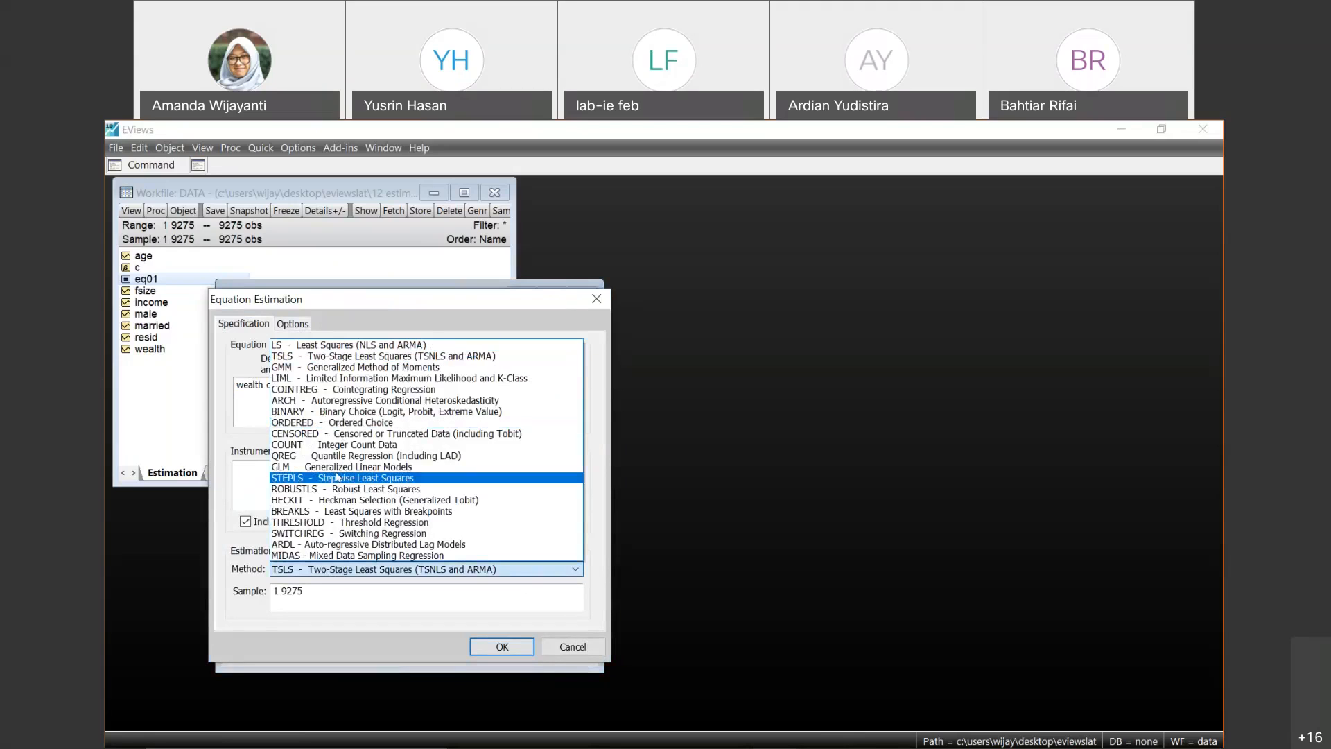
left_click(336, 467)
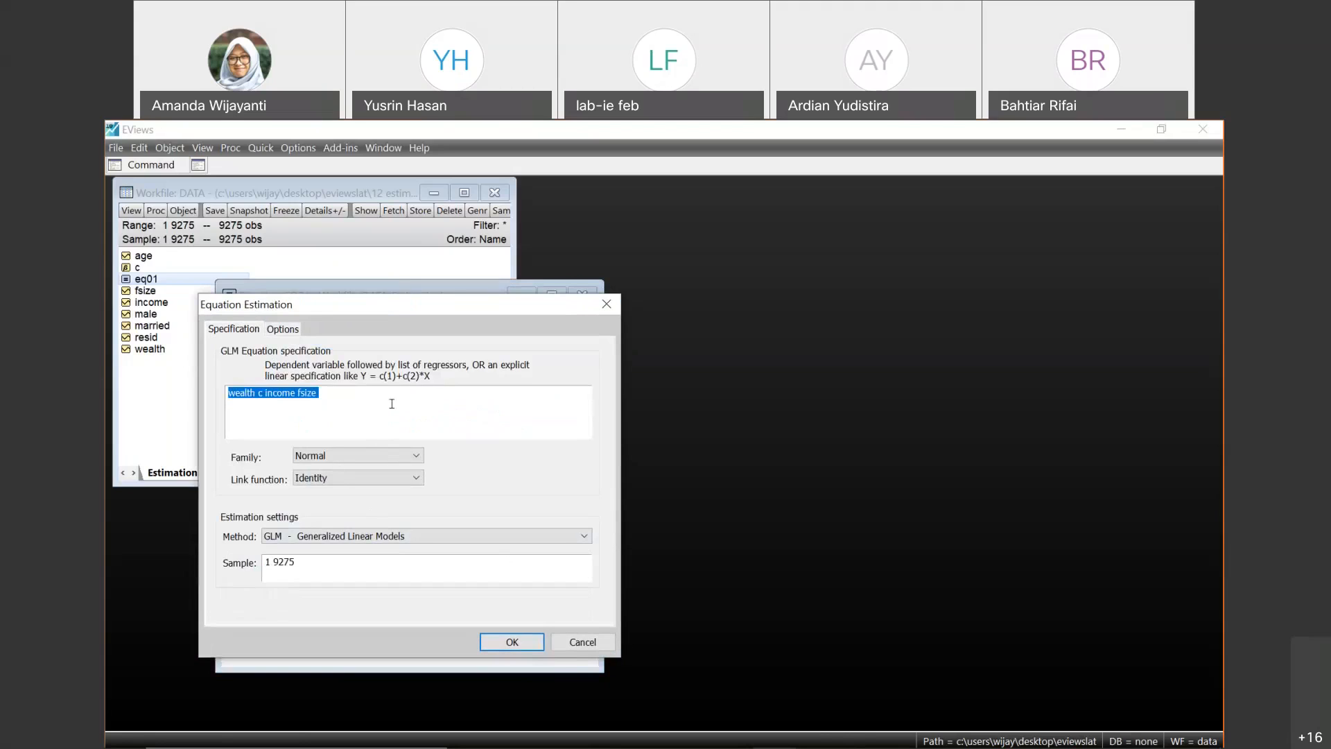
left_click(322, 393)
type("m")
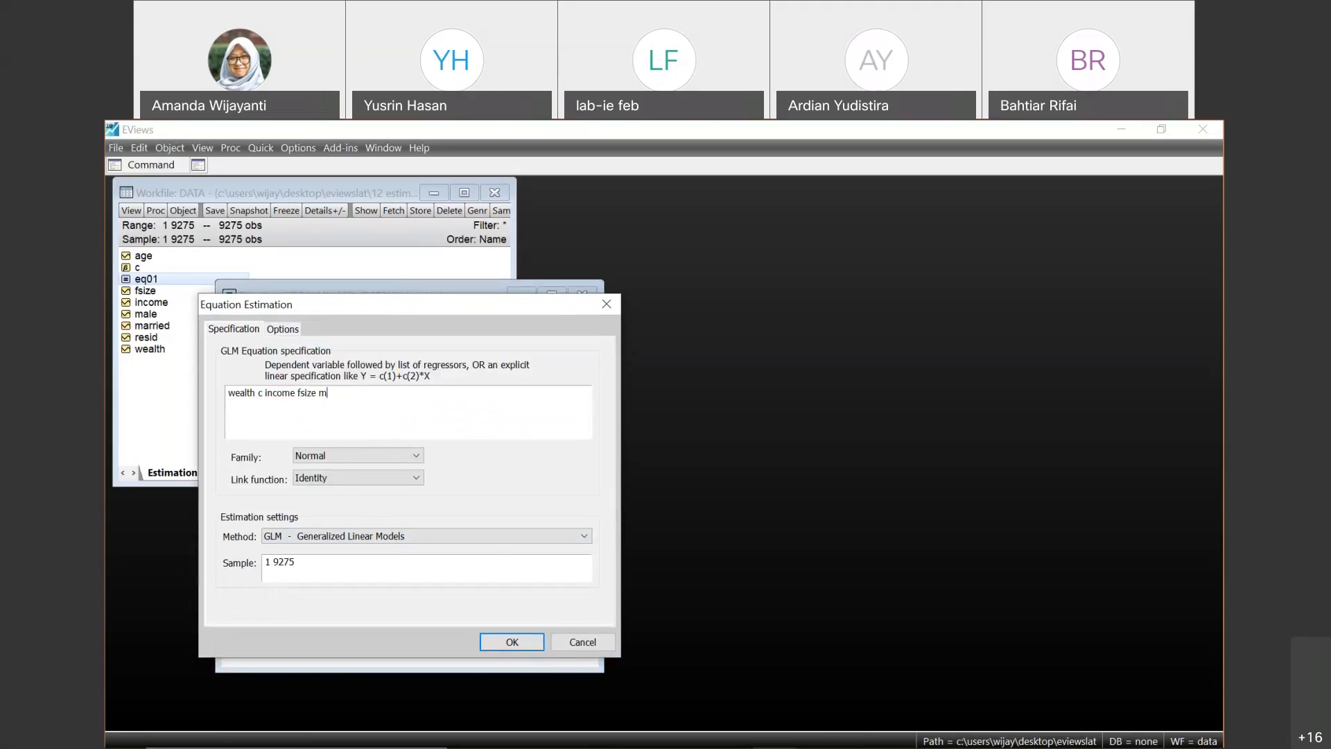
type("ale married")
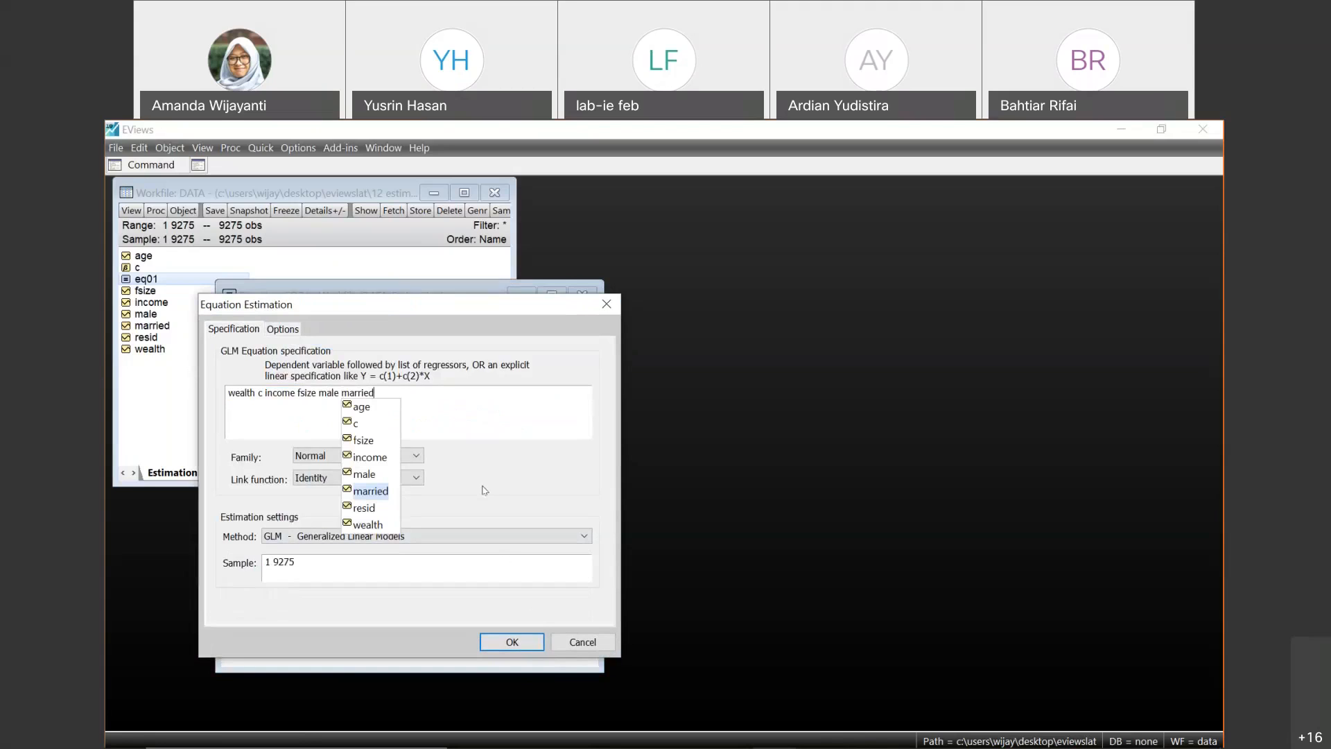
left_click(454, 414)
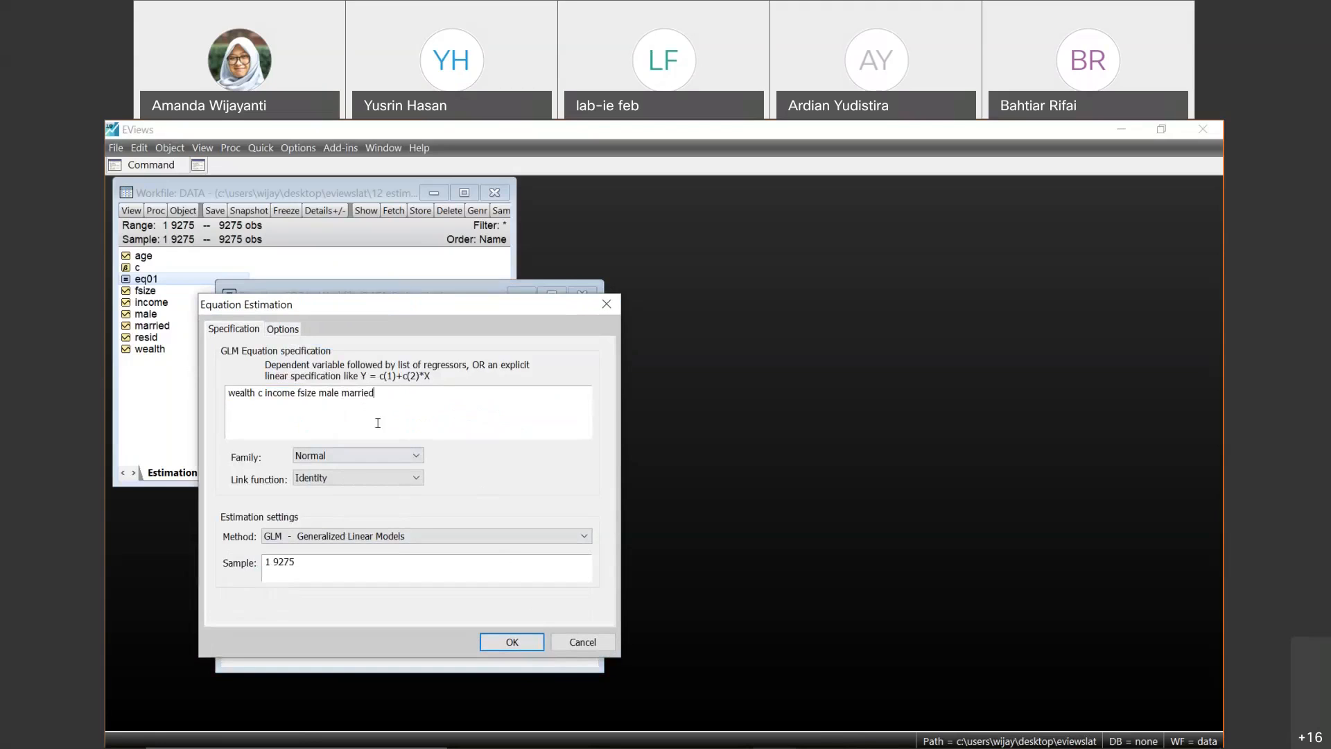
- Try the Variance and Std. deviation weights for the GLM estimation and set the weights back to None
left_click(284, 331)
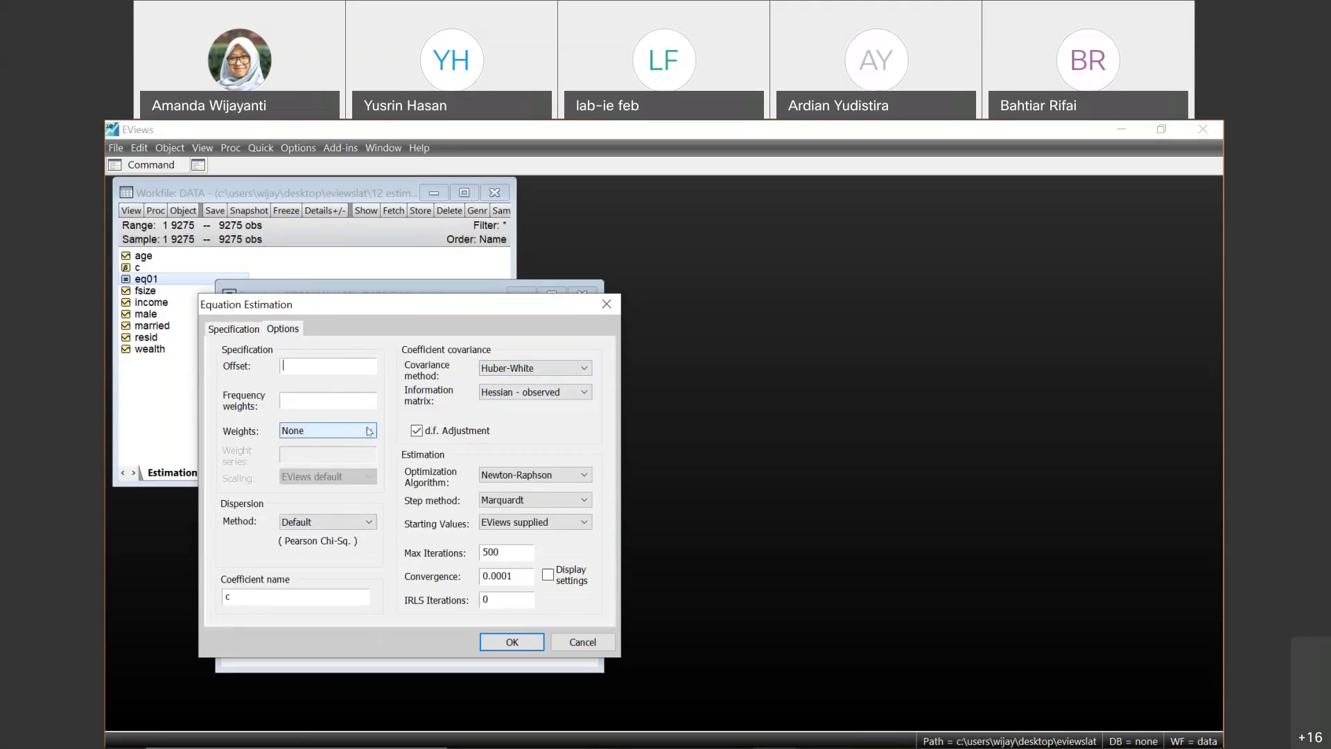
left_click(369, 430)
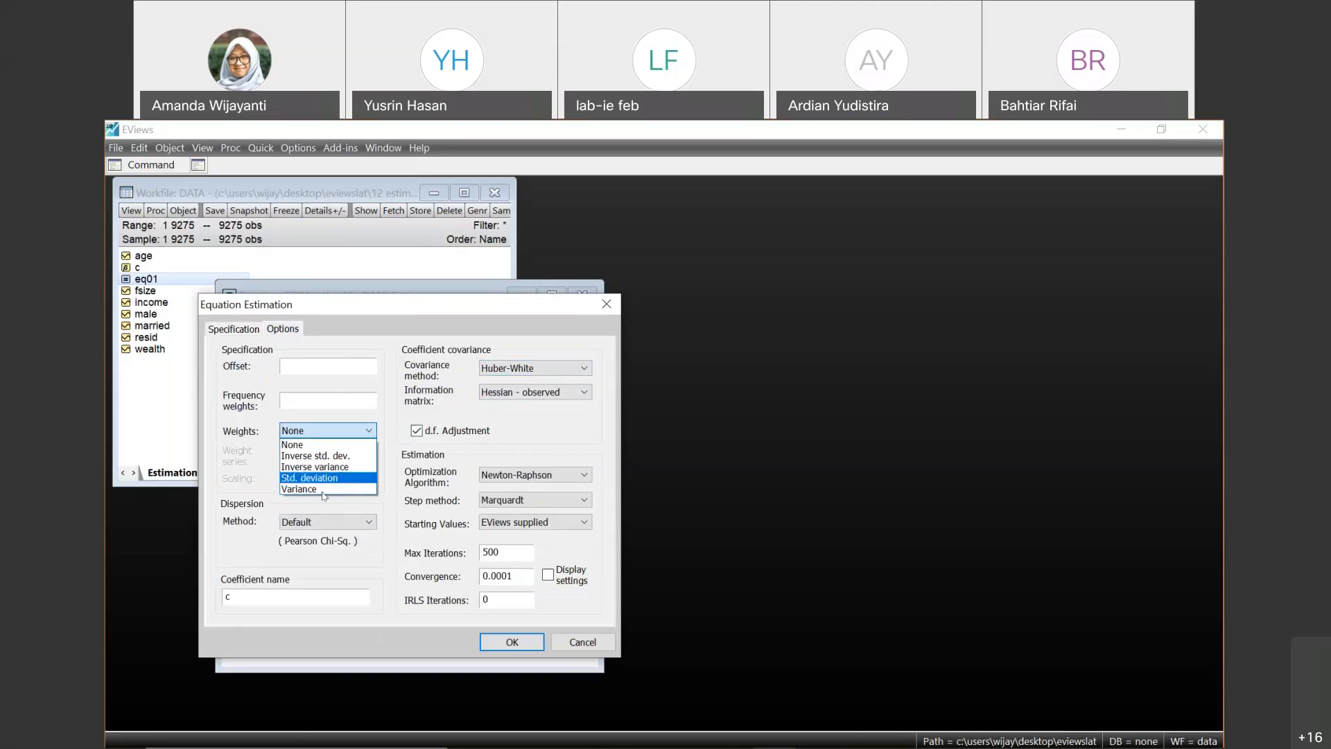
left_click(360, 489)
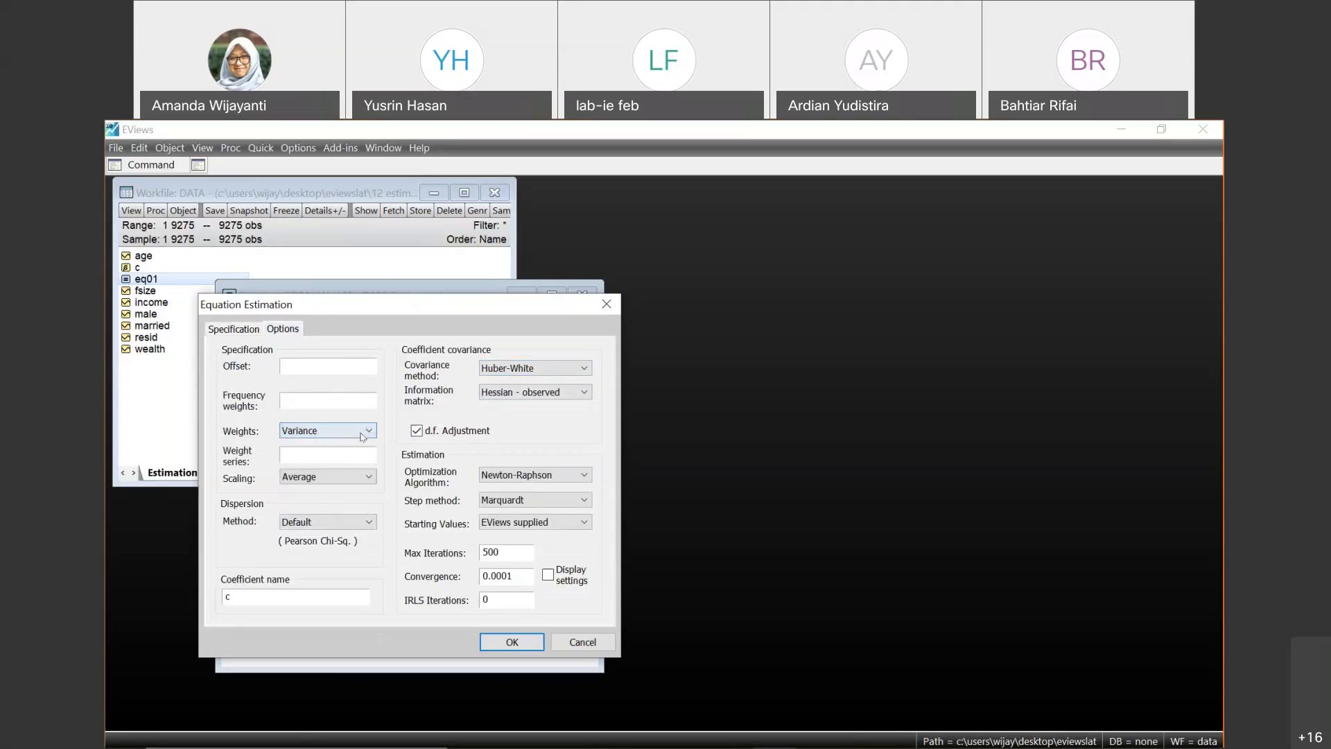
left_click(362, 434)
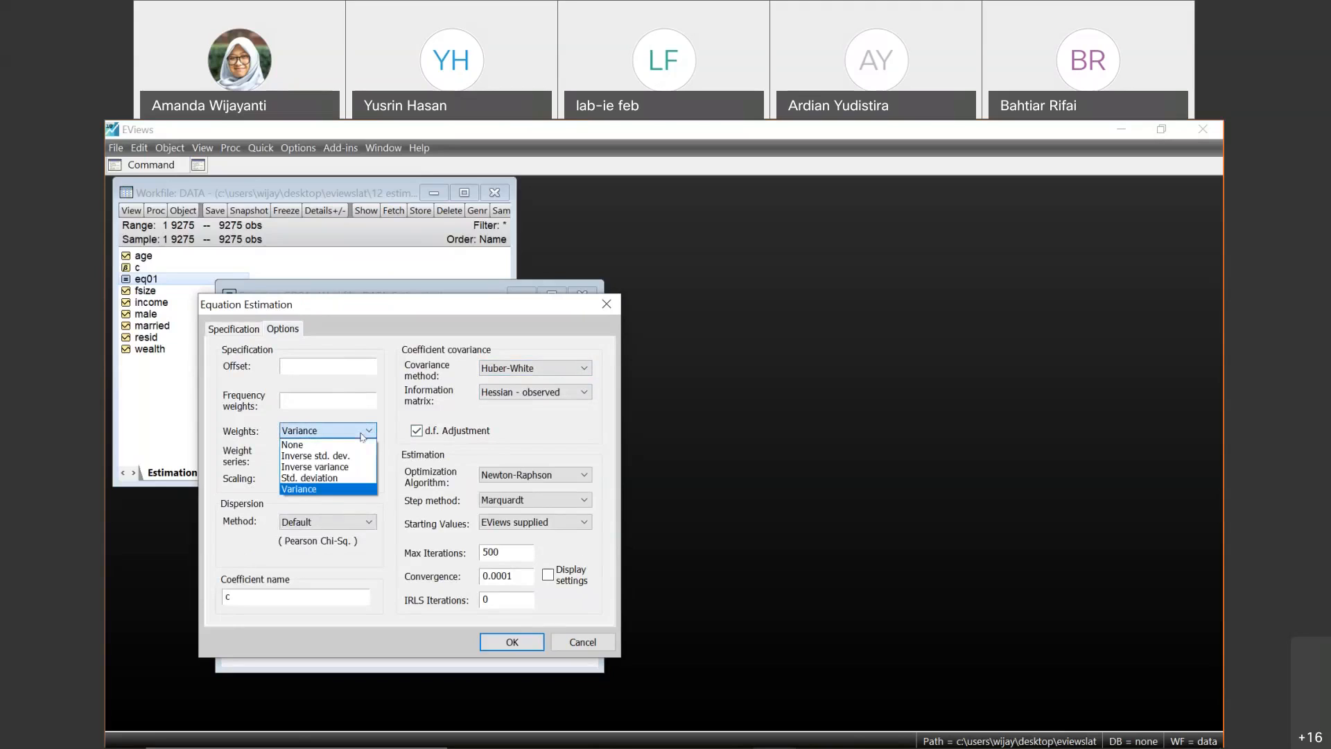
left_click(361, 436)
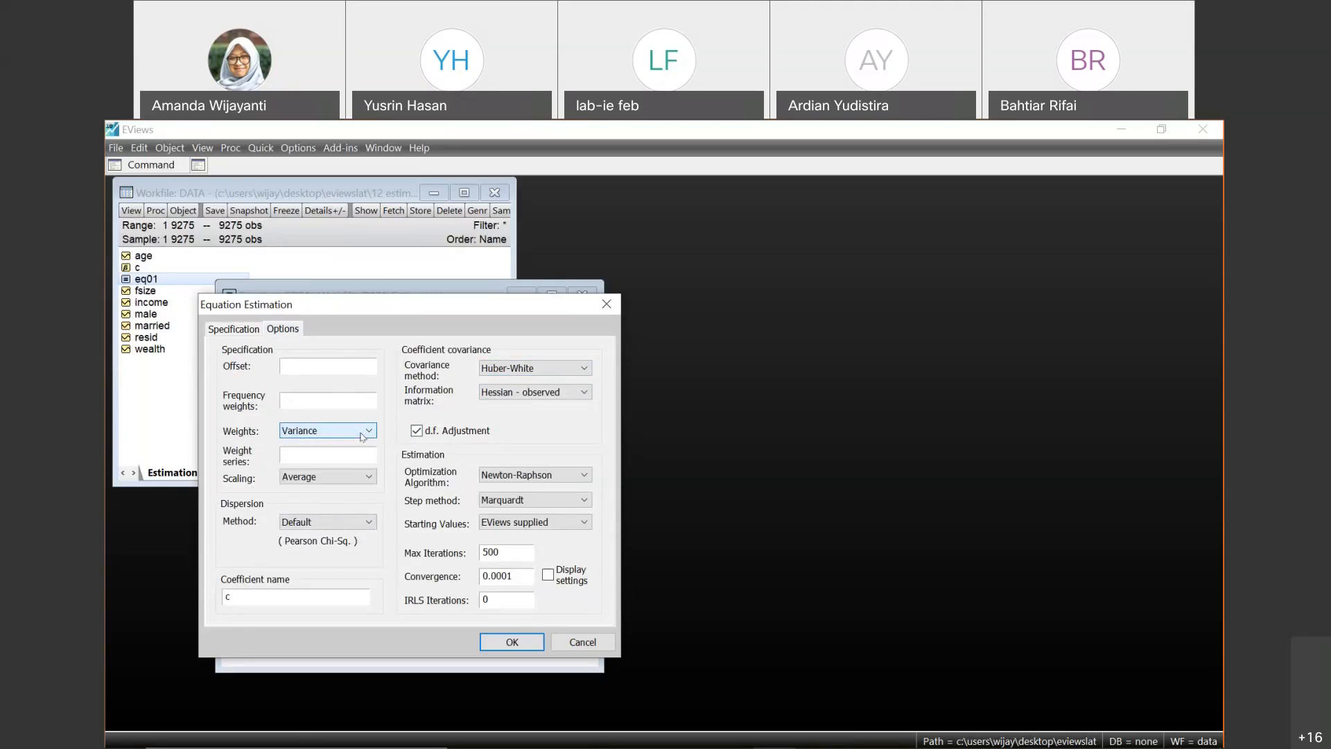
left_click(361, 435)
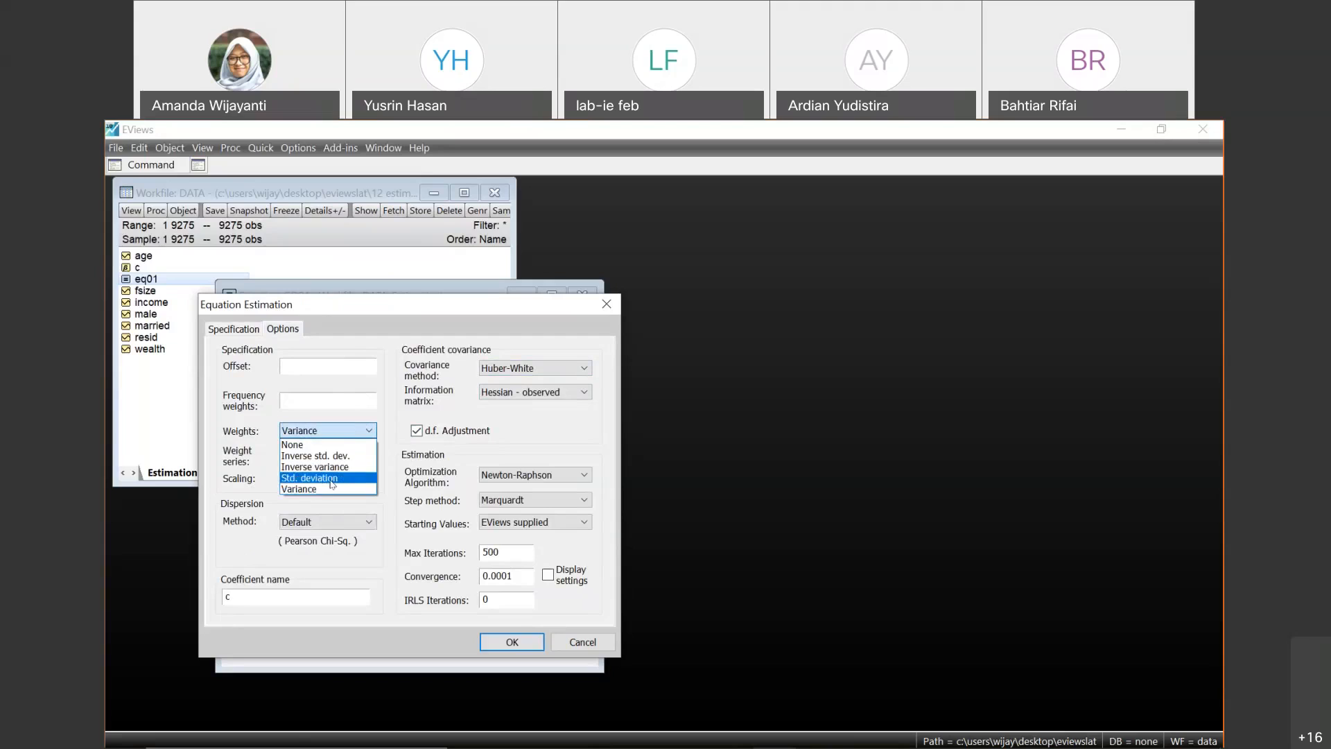
left_click(332, 484)
left_click(361, 430)
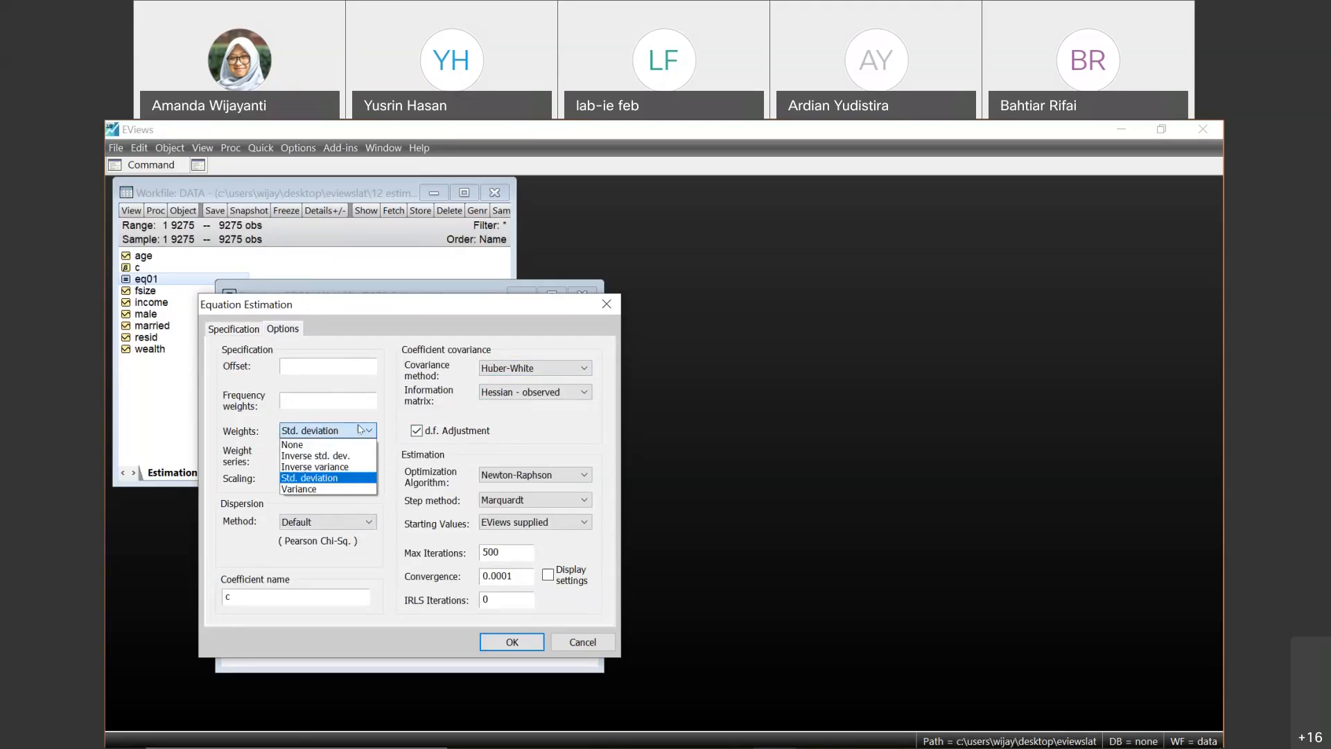
left_click(354, 446)
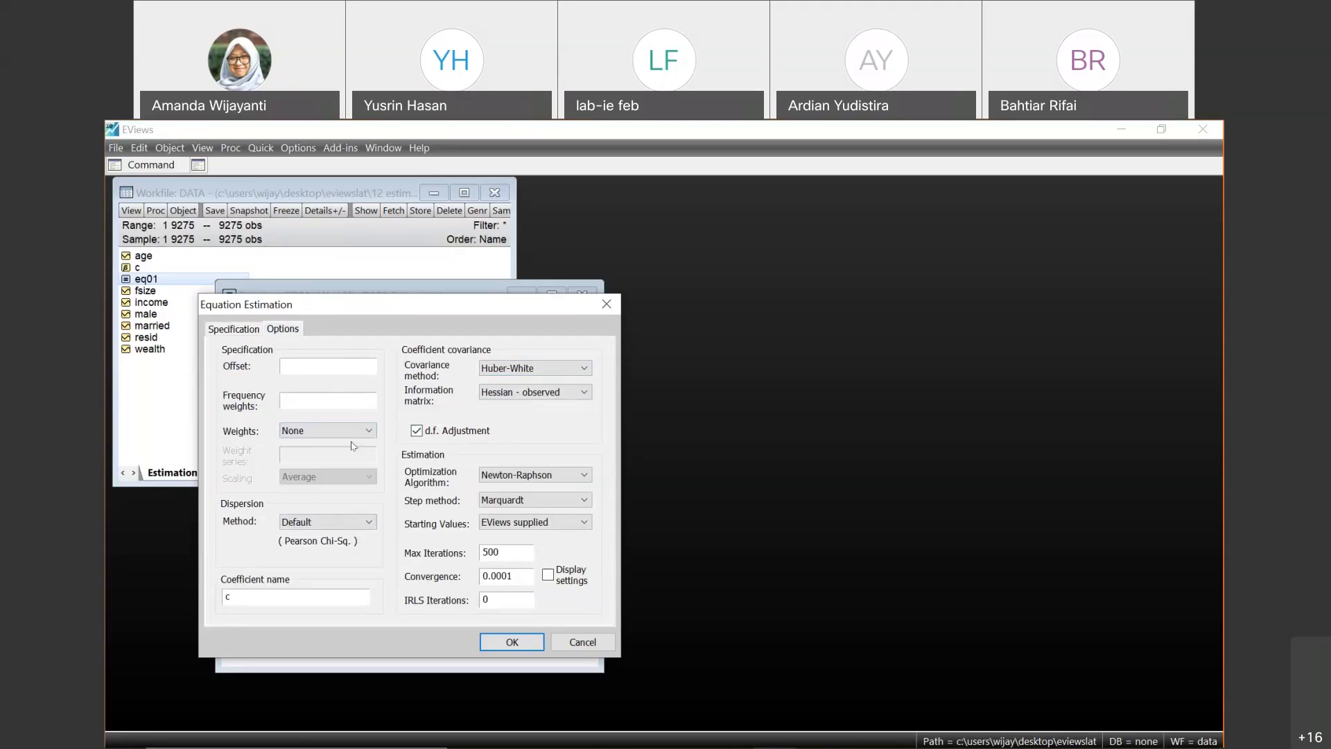
- Run the GLM estimation of eq01 and examine the coefficient covariance note in its output
left_click(247, 329)
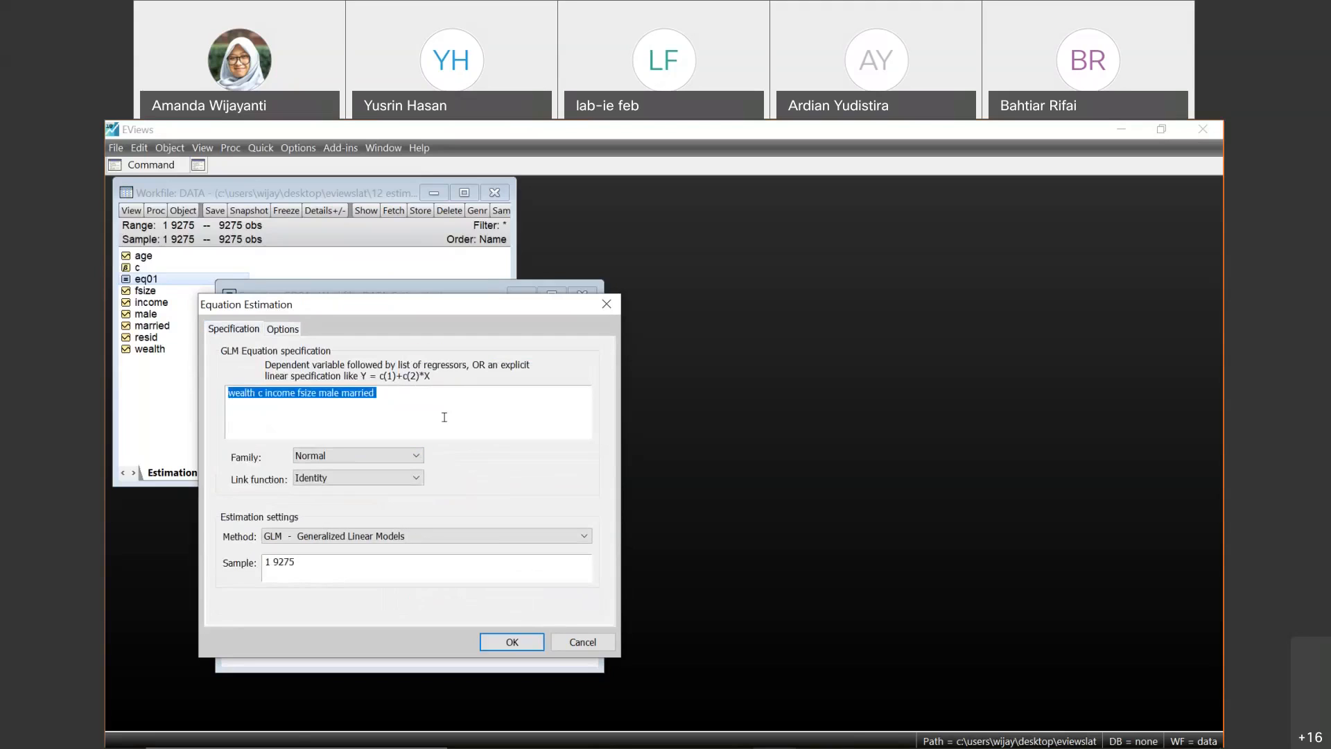
left_click(445, 417)
left_click(530, 644)
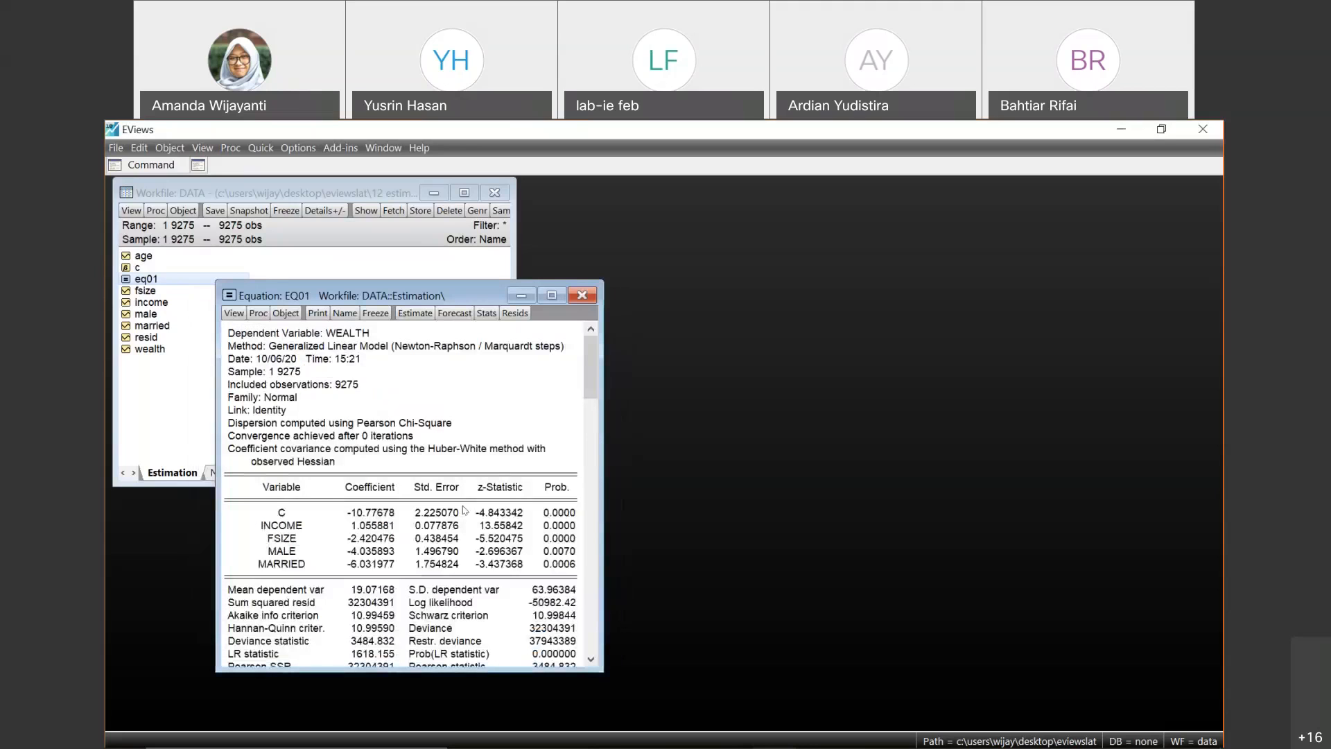
mouse_move(594, 396)
left_mouse_down()
mouse_move(575, 492)
mouse_move(588, 407)
left_mouse_up()
left_click_drag(229, 449, 350, 468)
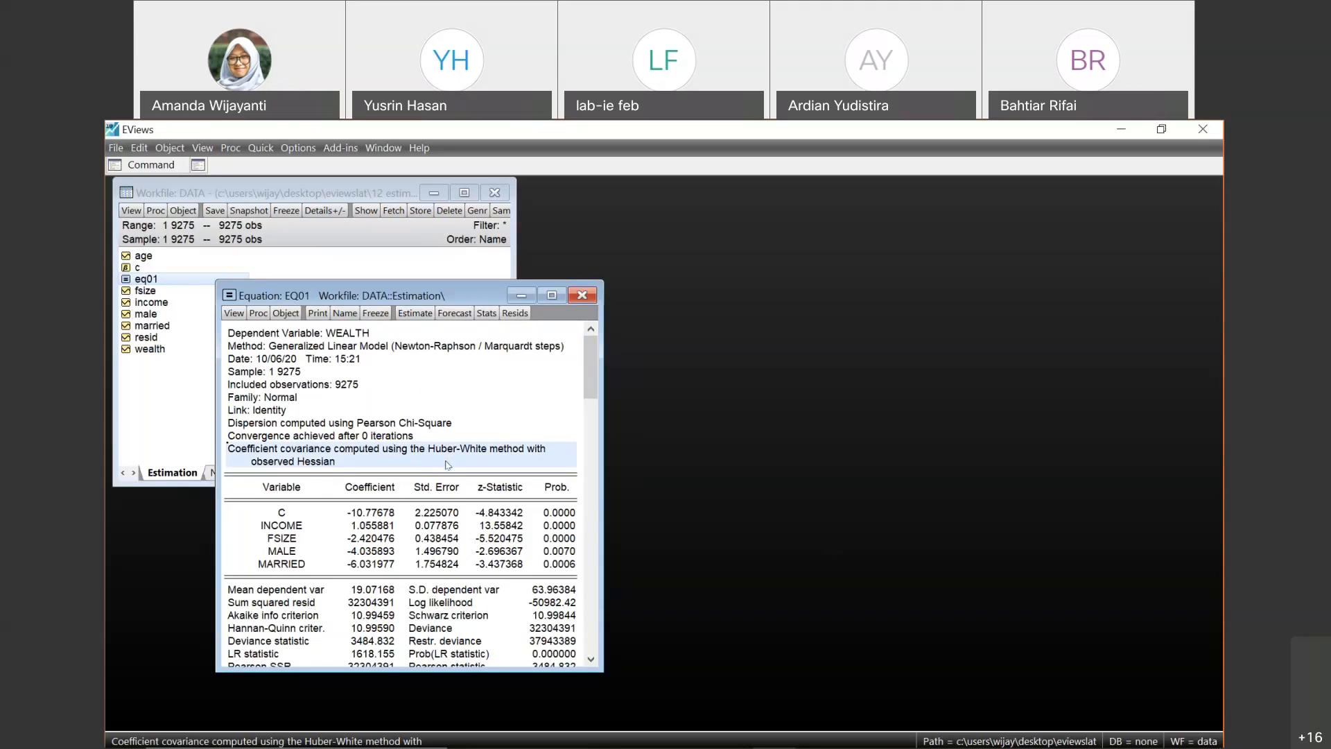
left_click(469, 425)
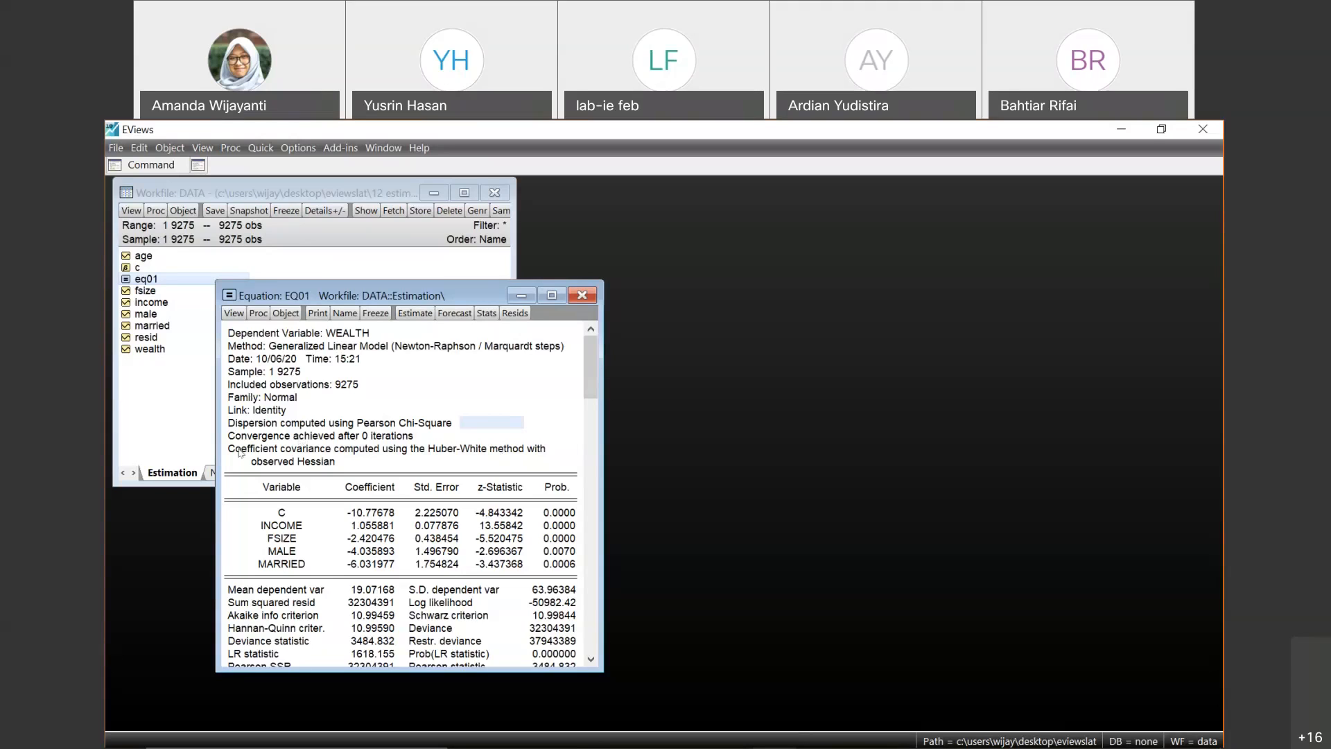
- Re-estimate eq01 with LS - Least Squares, keeping the Huber-White covariance method, and examine the standard errors note in the output
left_click_drag(236, 450, 538, 457)
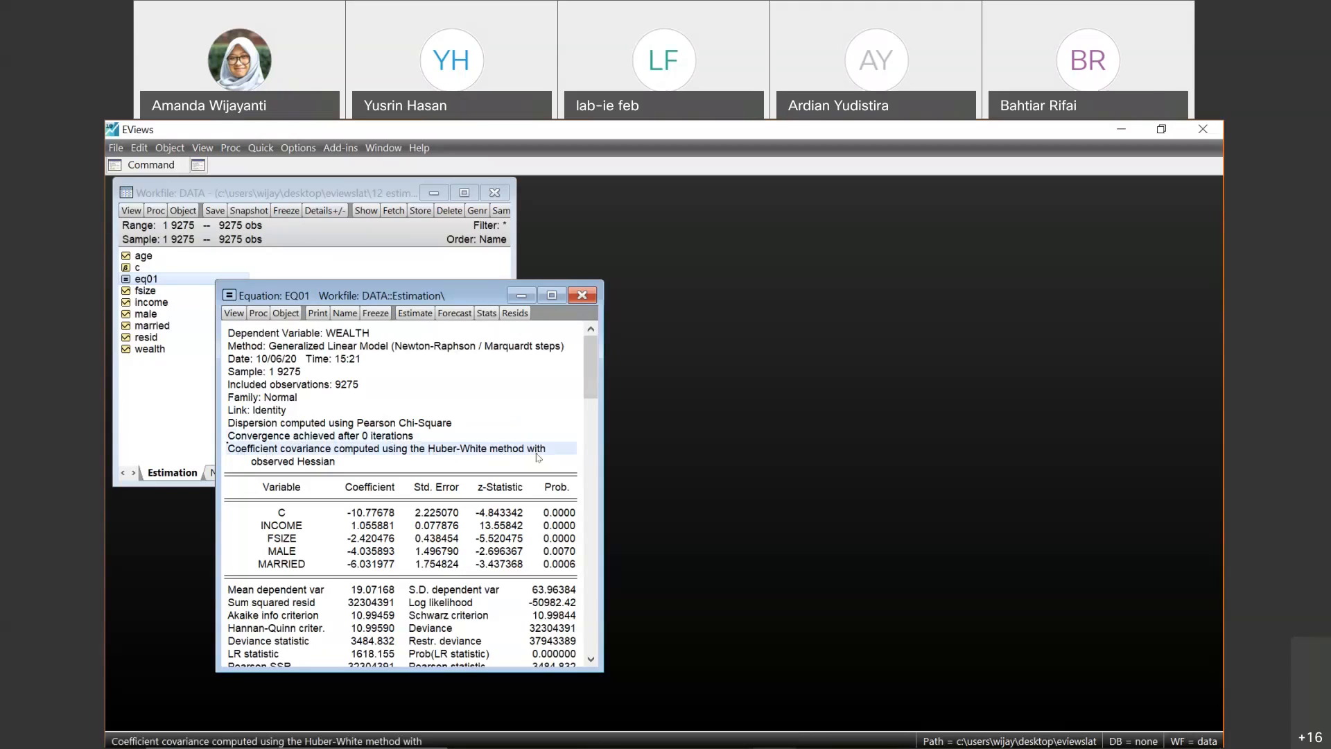
left_click(415, 313)
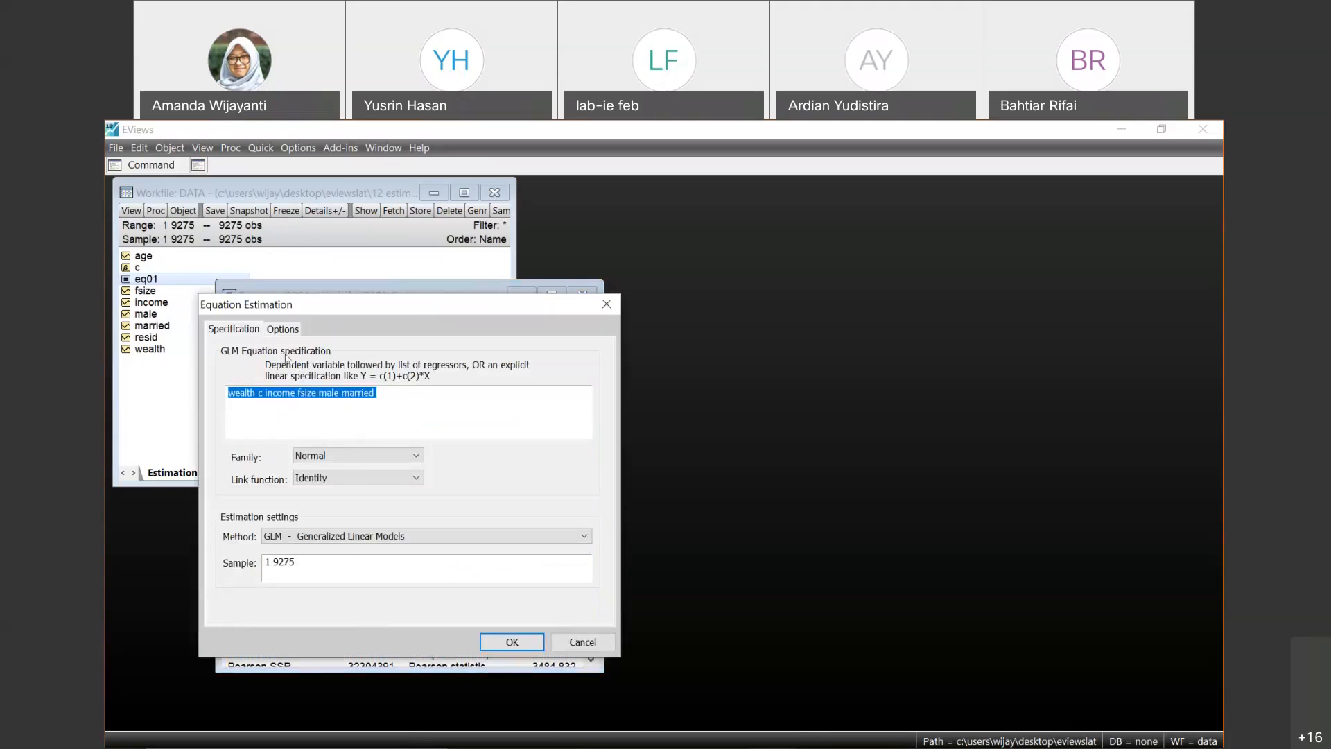
left_click(346, 538)
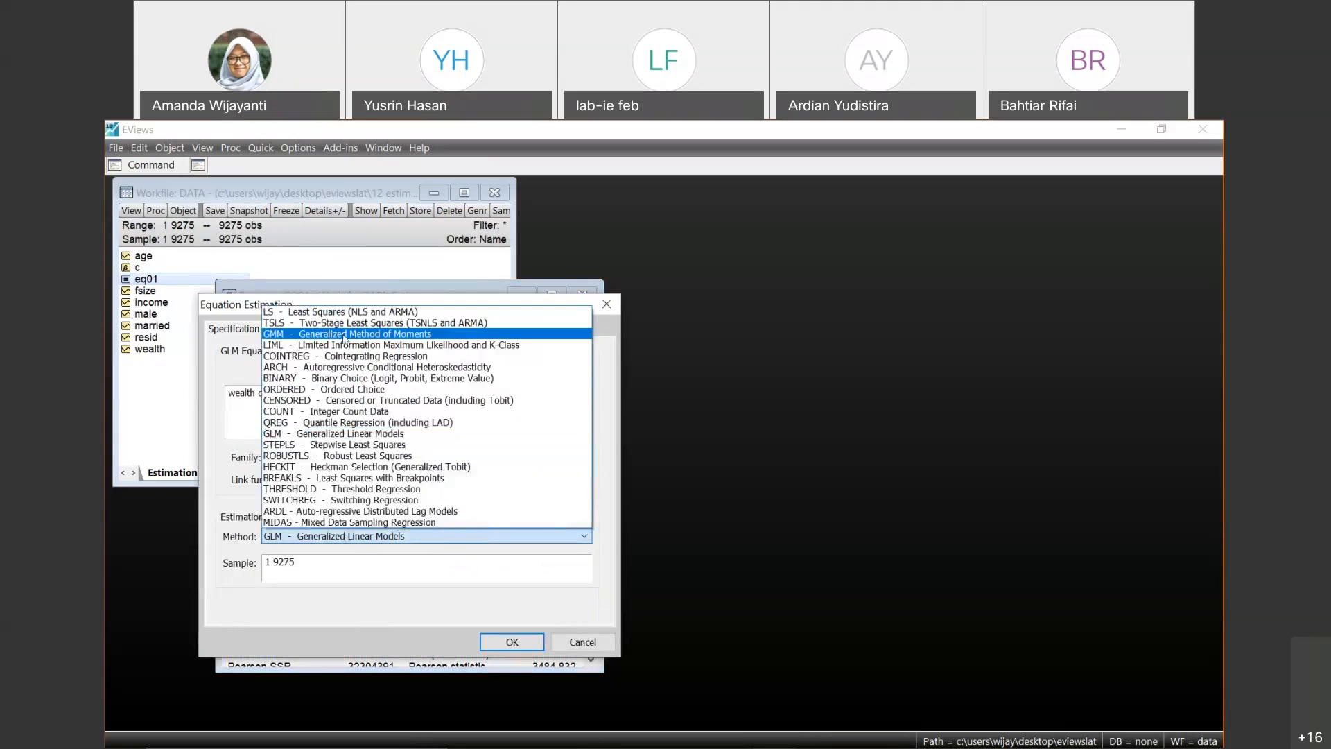
left_click(338, 314)
left_click(292, 333)
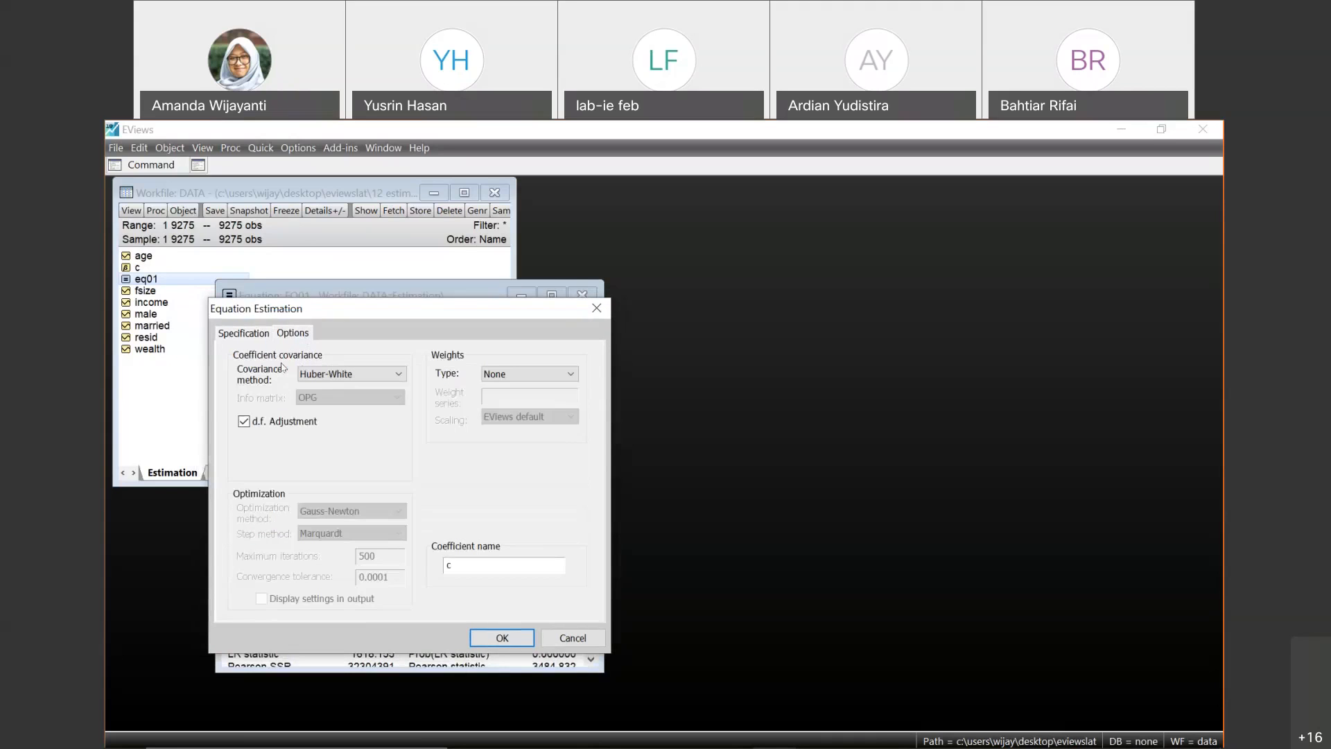
left_click(502, 638)
left_click(497, 404)
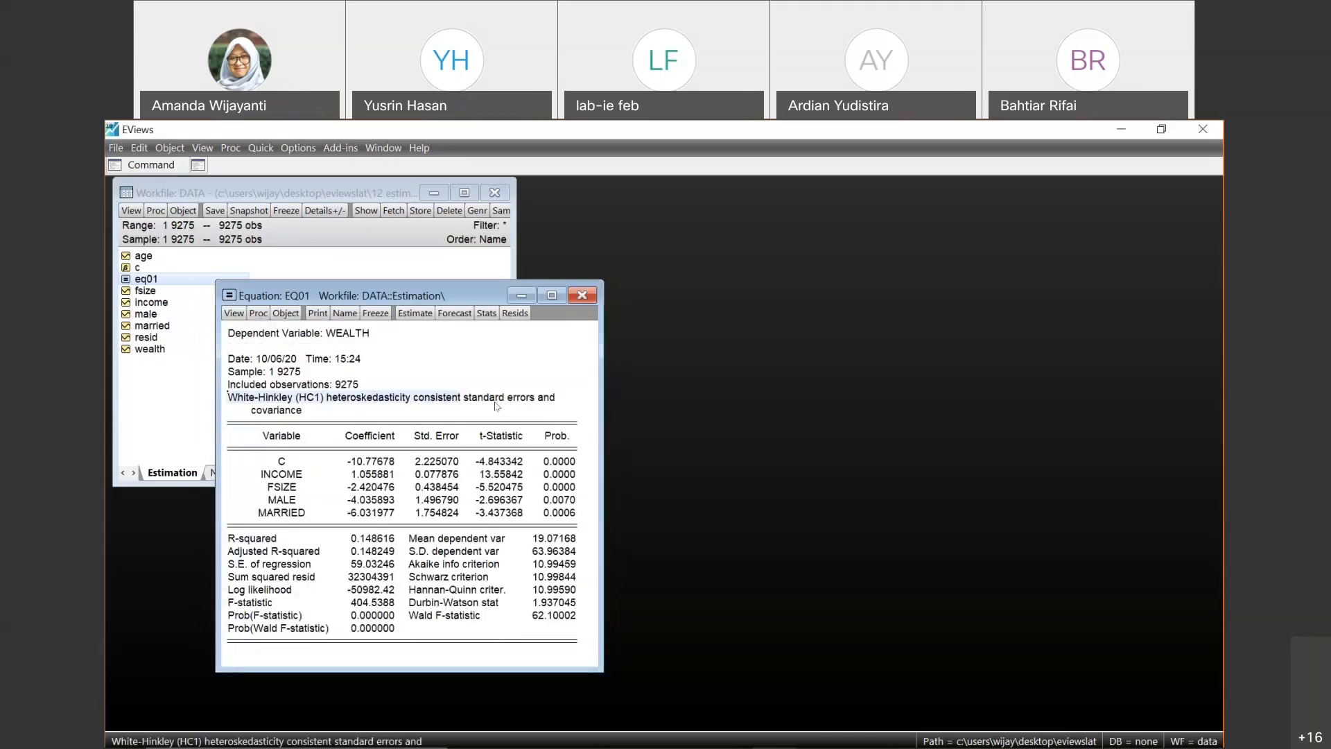
left_click_drag(495, 401, 546, 416)
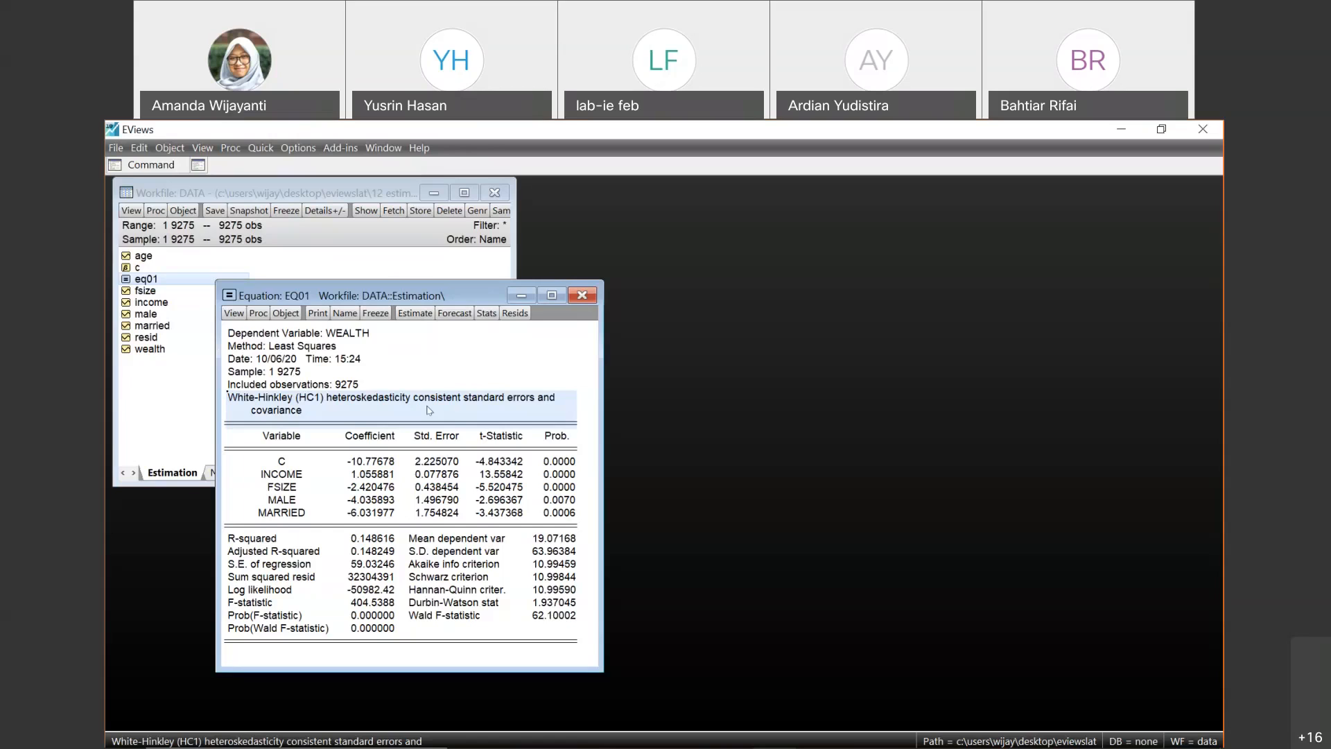
- Switch to Chrome and look through the tutorial list and address of the EViews Tutorials page
mouse_move(431, 745)
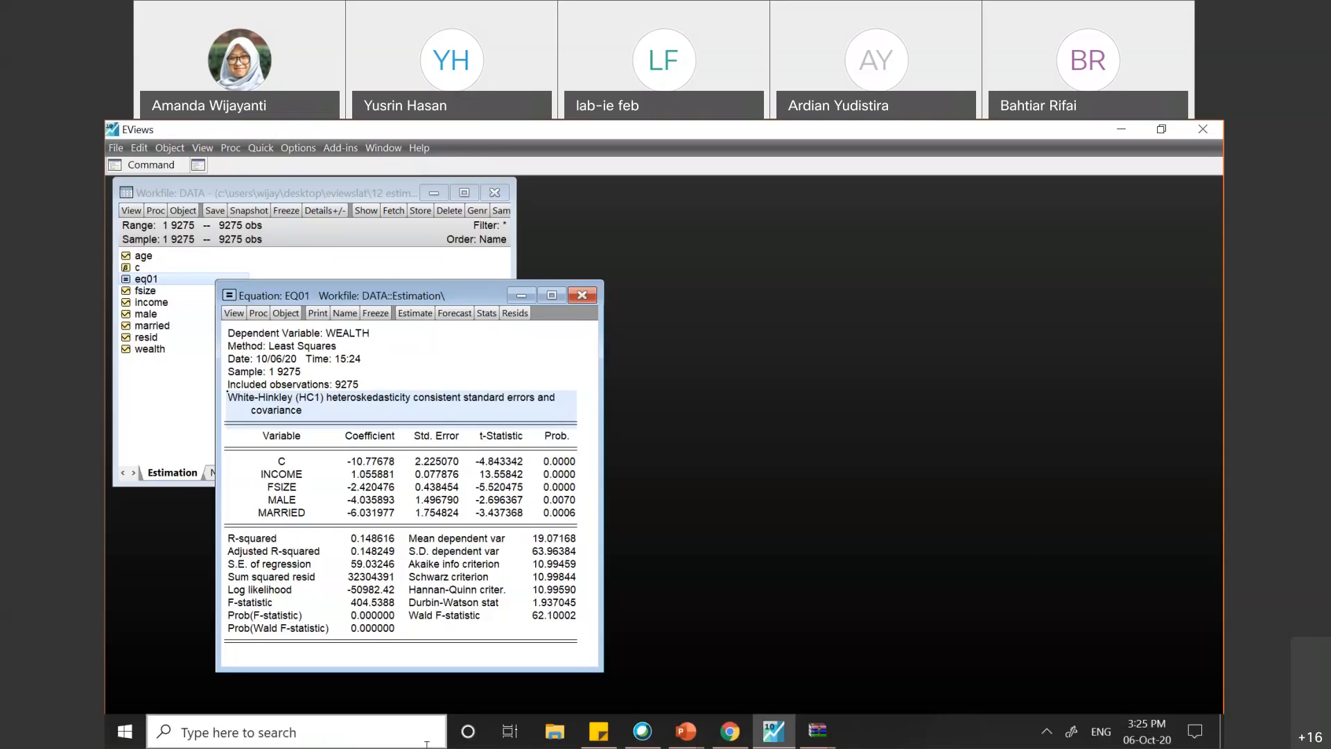
left_click(723, 744)
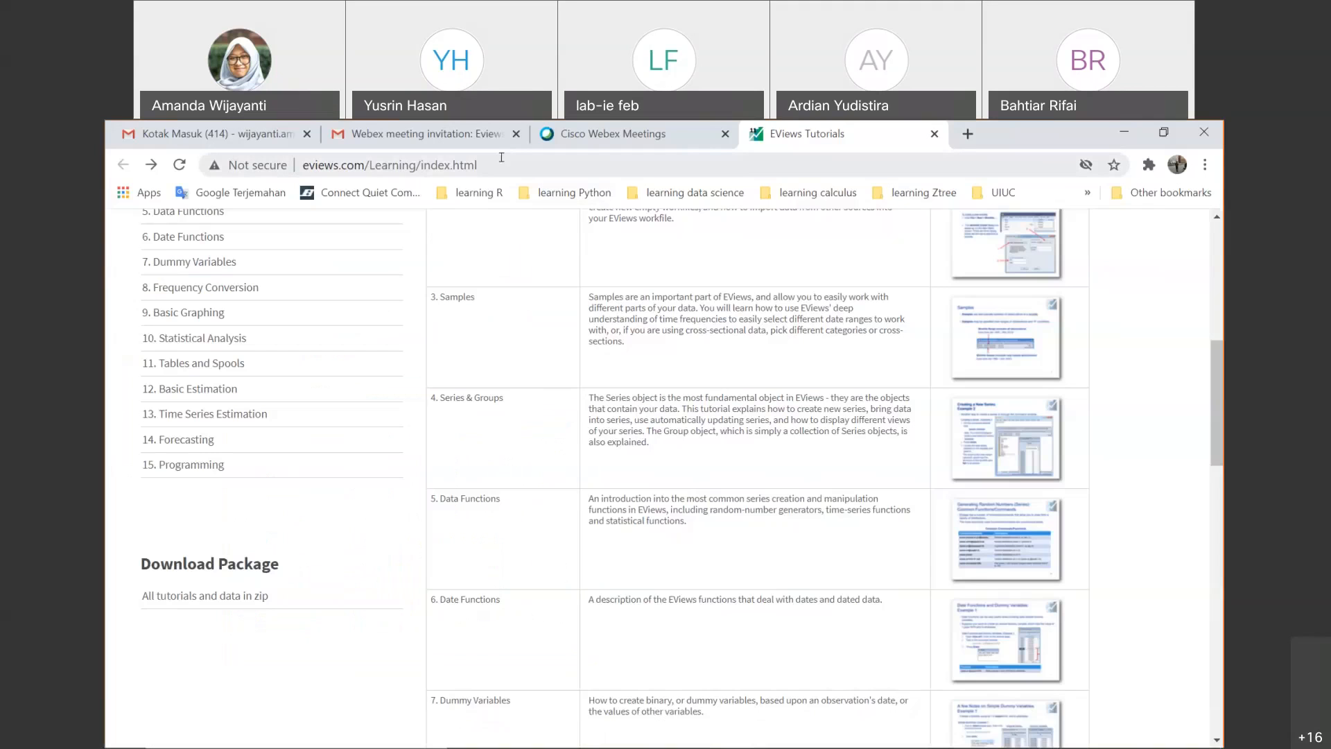
left_click(501, 158)
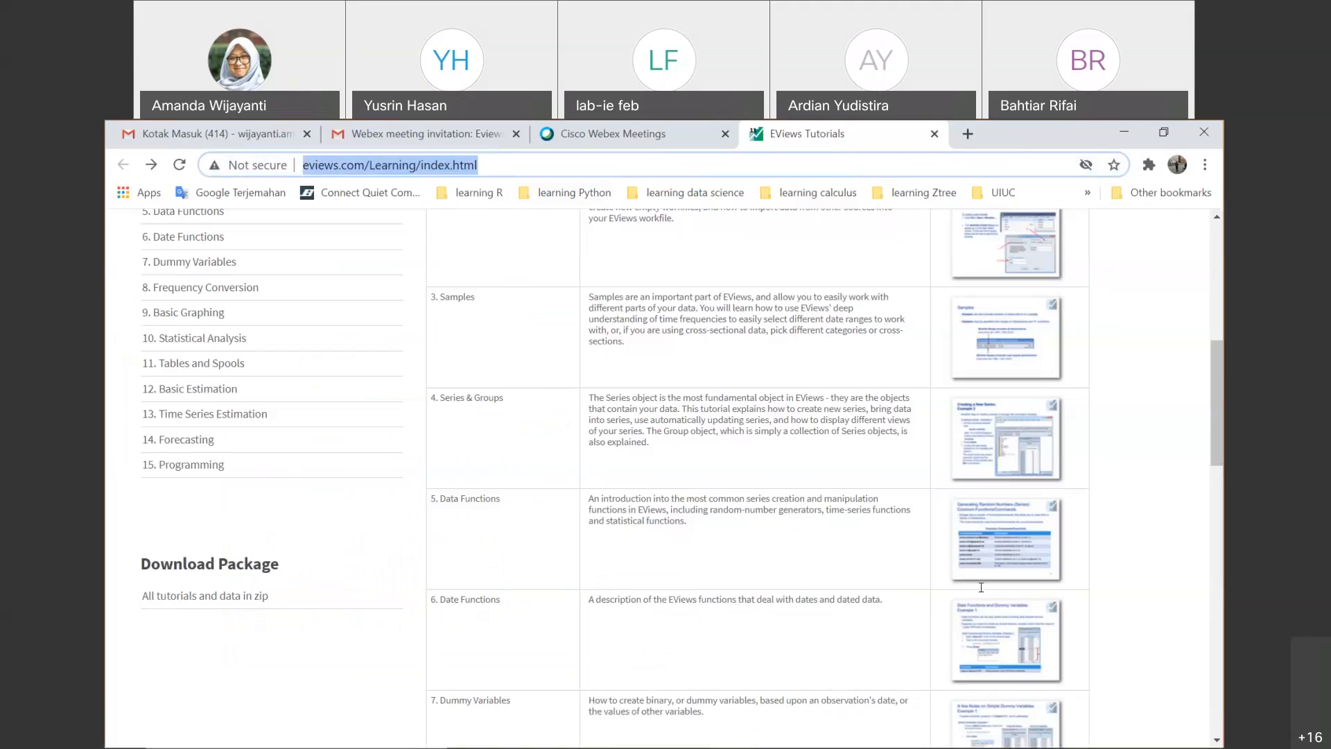
key("alt+Tab")
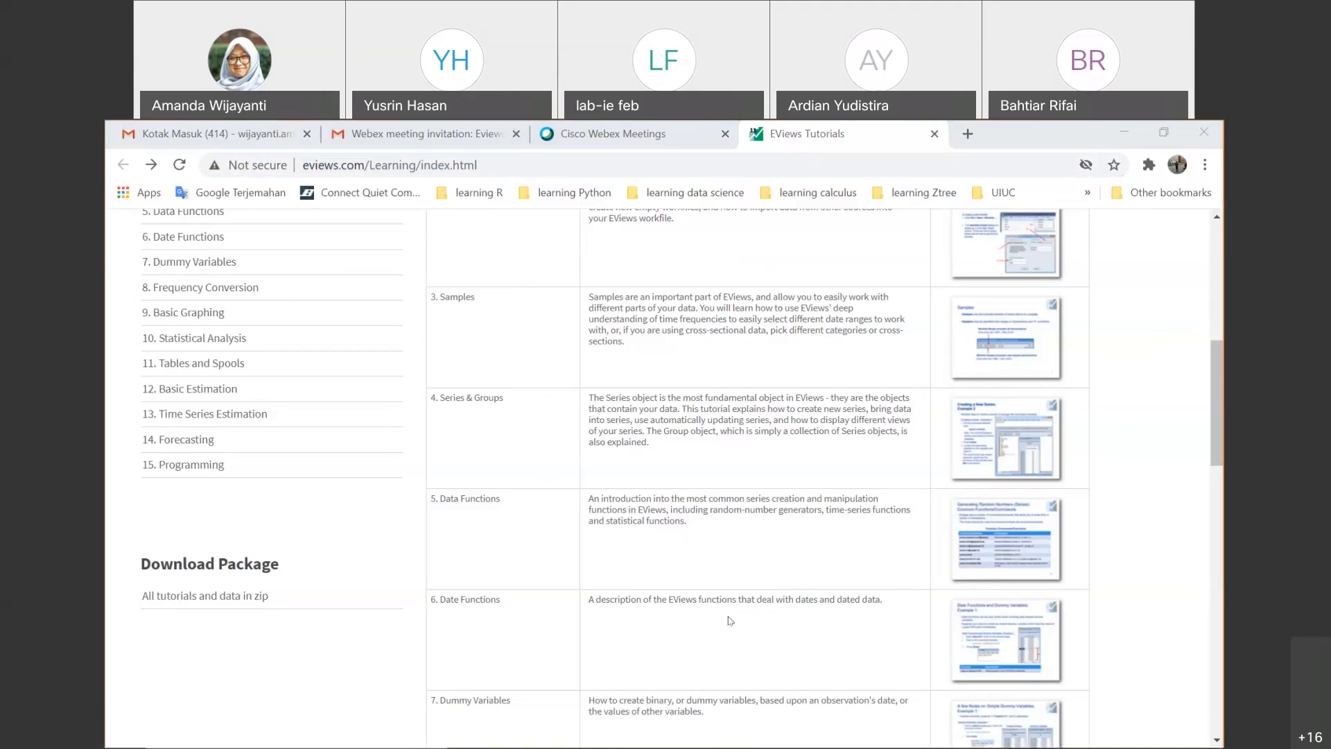
scroll(337, 487, "up", 3)
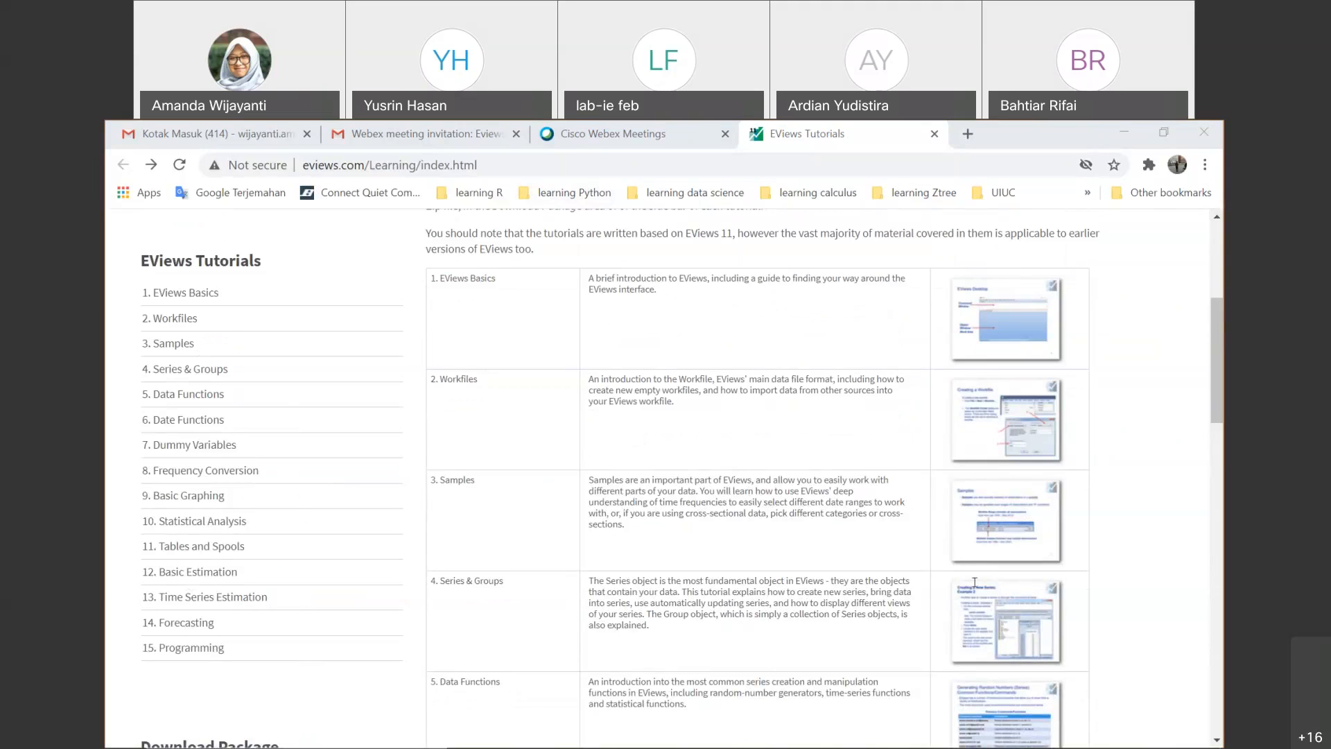
scroll(326, 389, "down", 3)
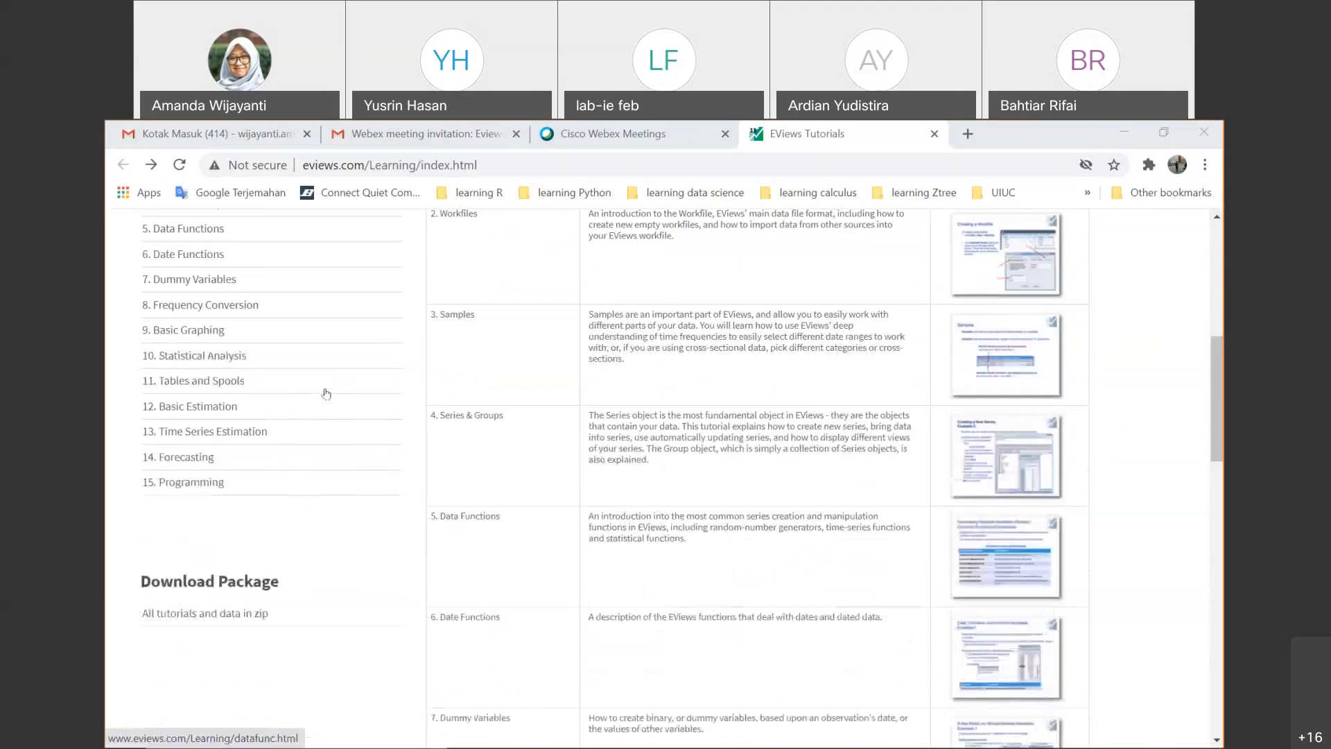
scroll(326, 393, "up", 2)
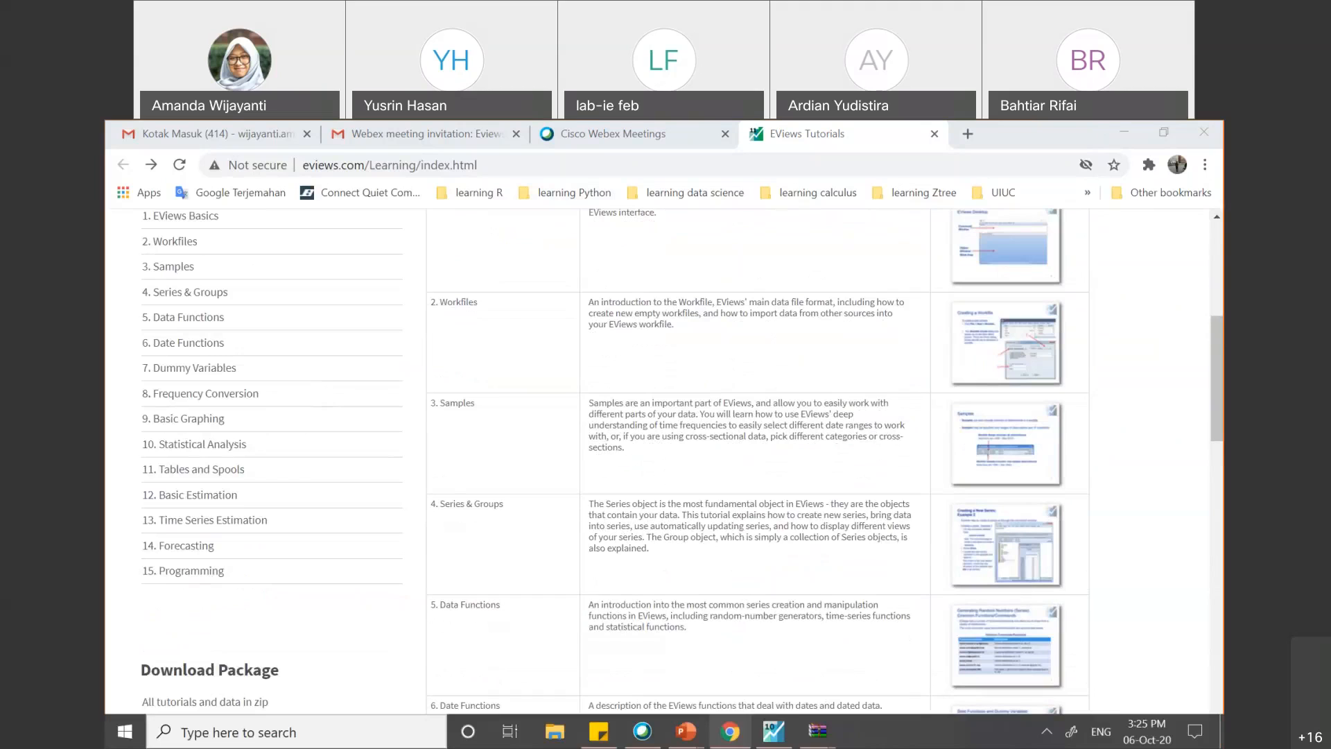
- Switch back to EViews and exit the program without saving the changes to the data.wf1 workfile
left_click(785, 731)
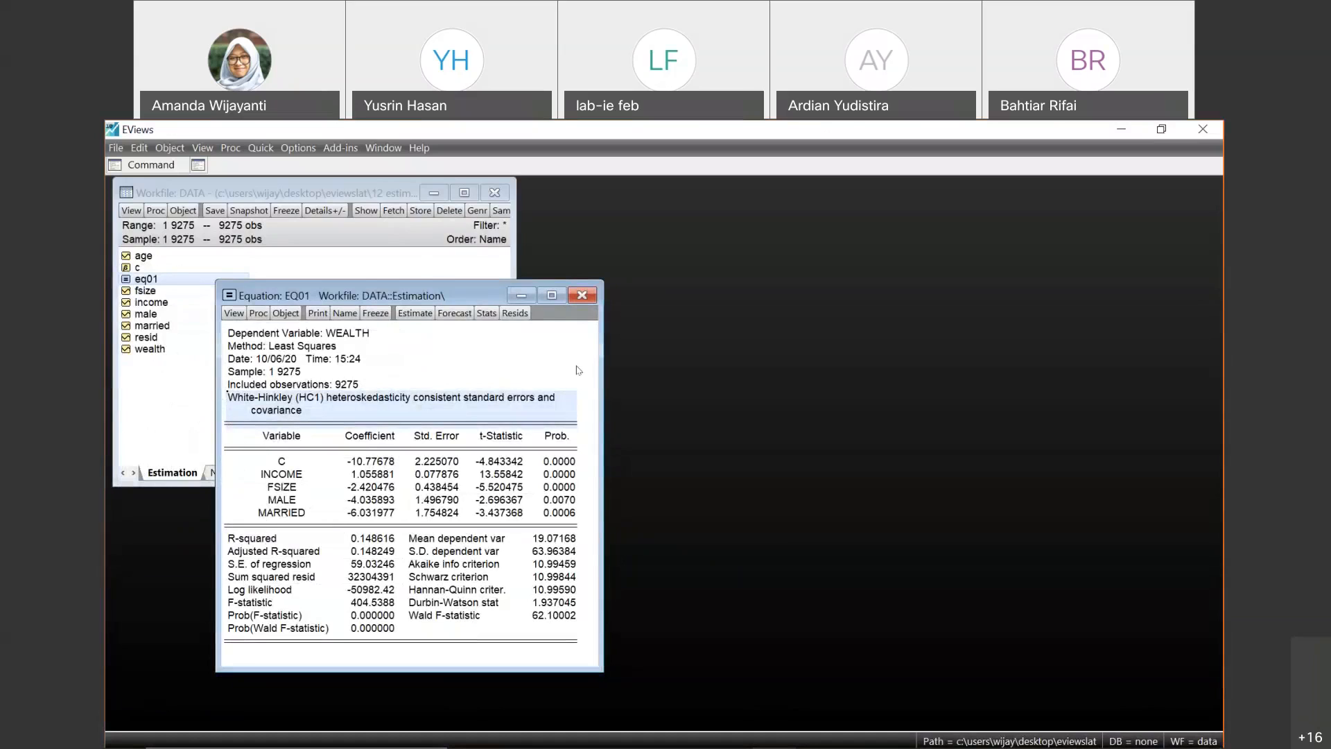
left_click(509, 405)
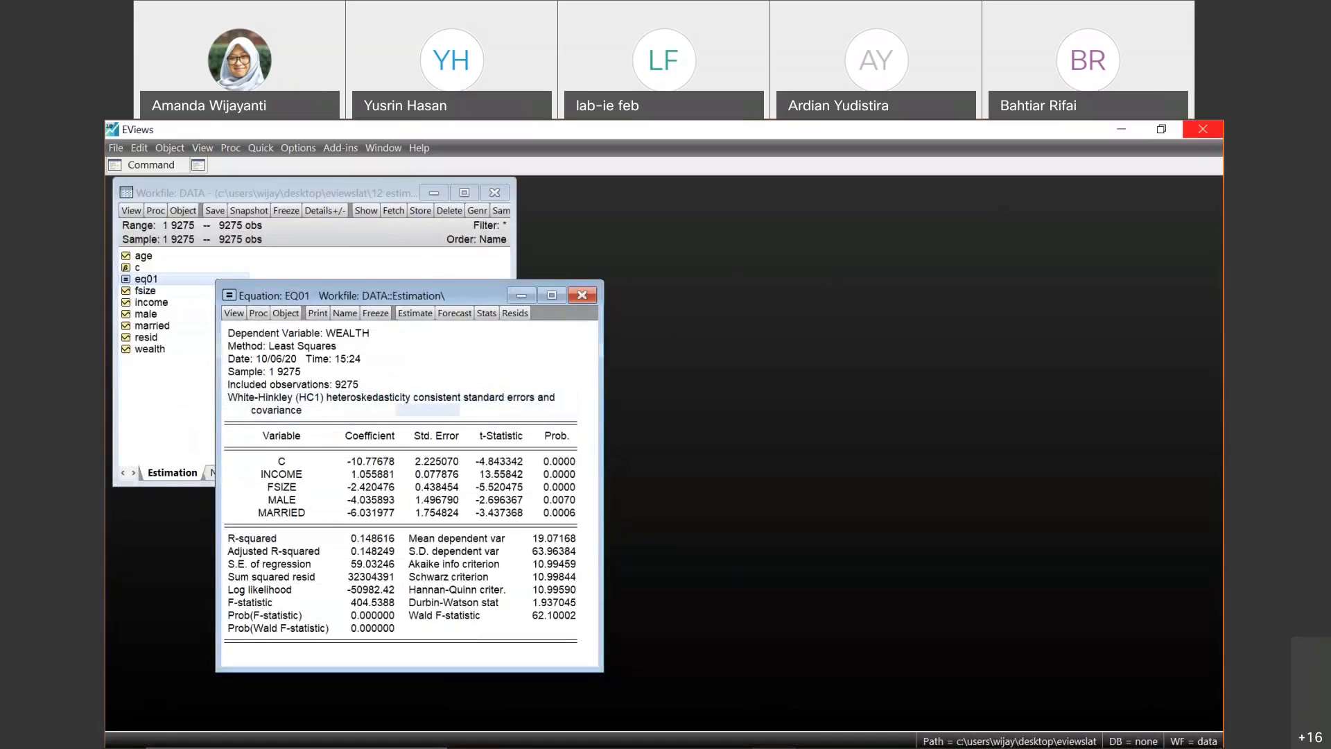
left_click(1203, 128)
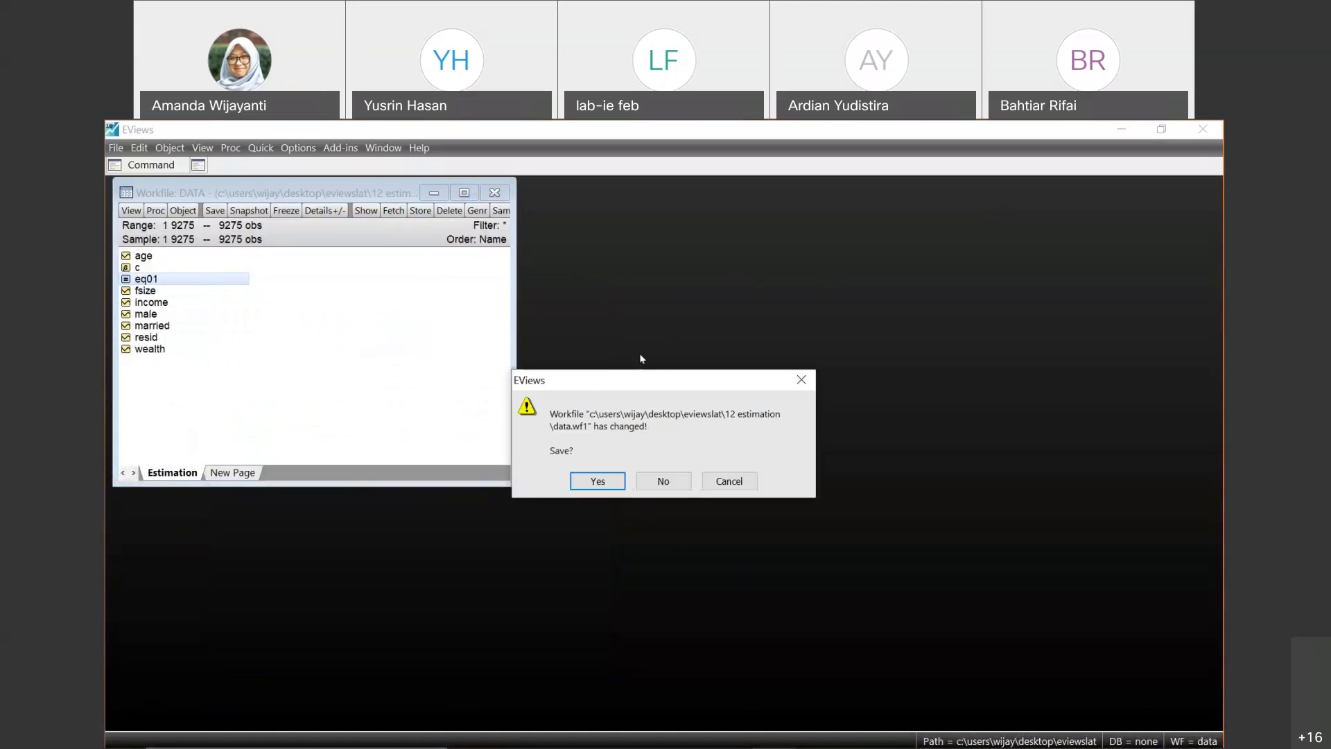
left_click(659, 481)
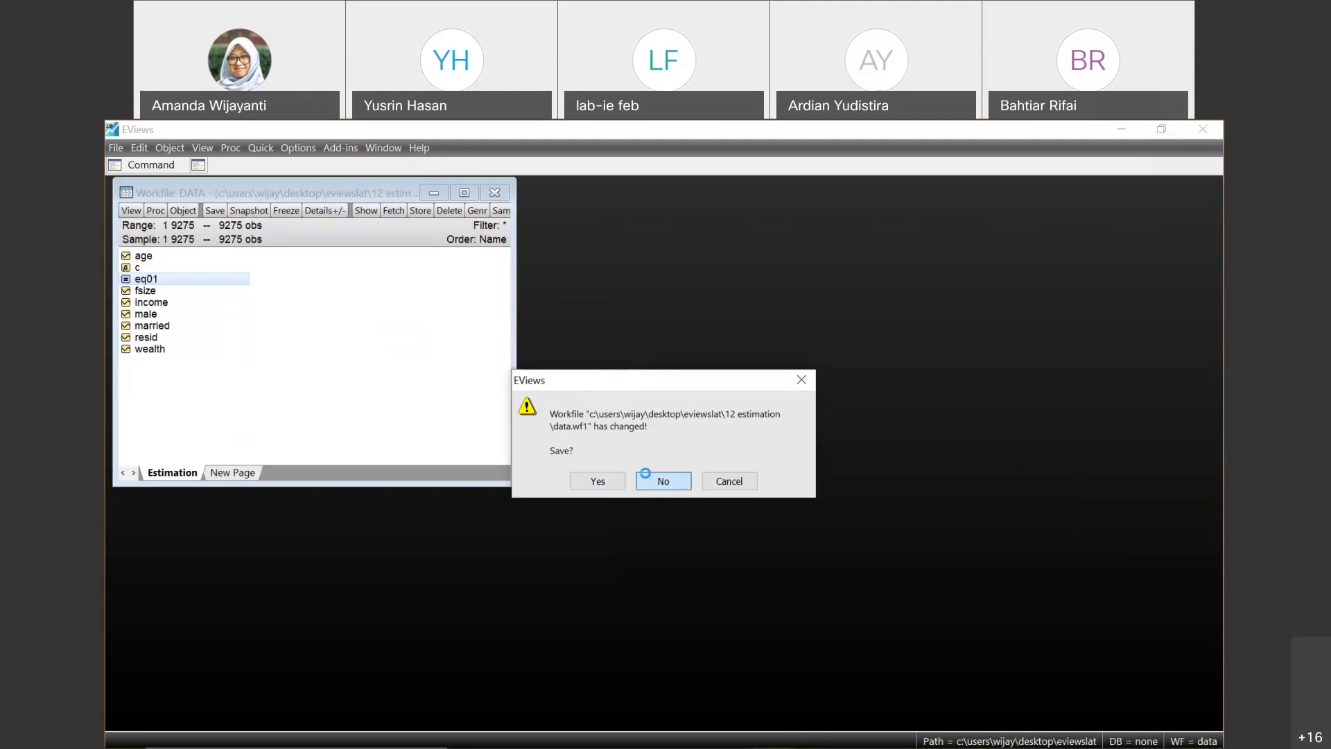